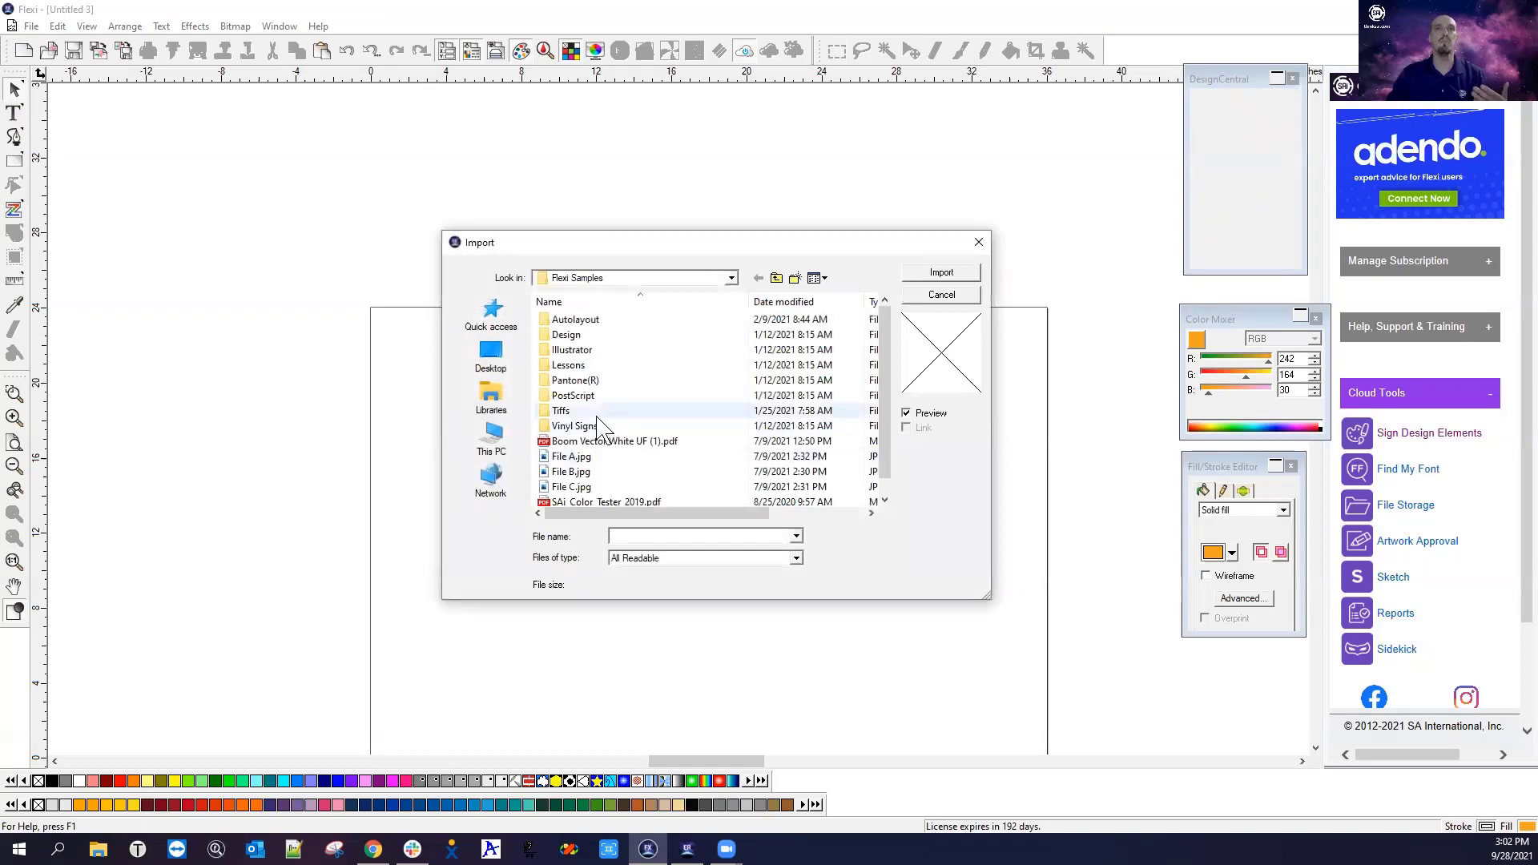
Import Dolls.tif, Indian.tif and Leaf.tif from the Tiffs folder and place them near the page's upper-left corner
double_click(575, 411)
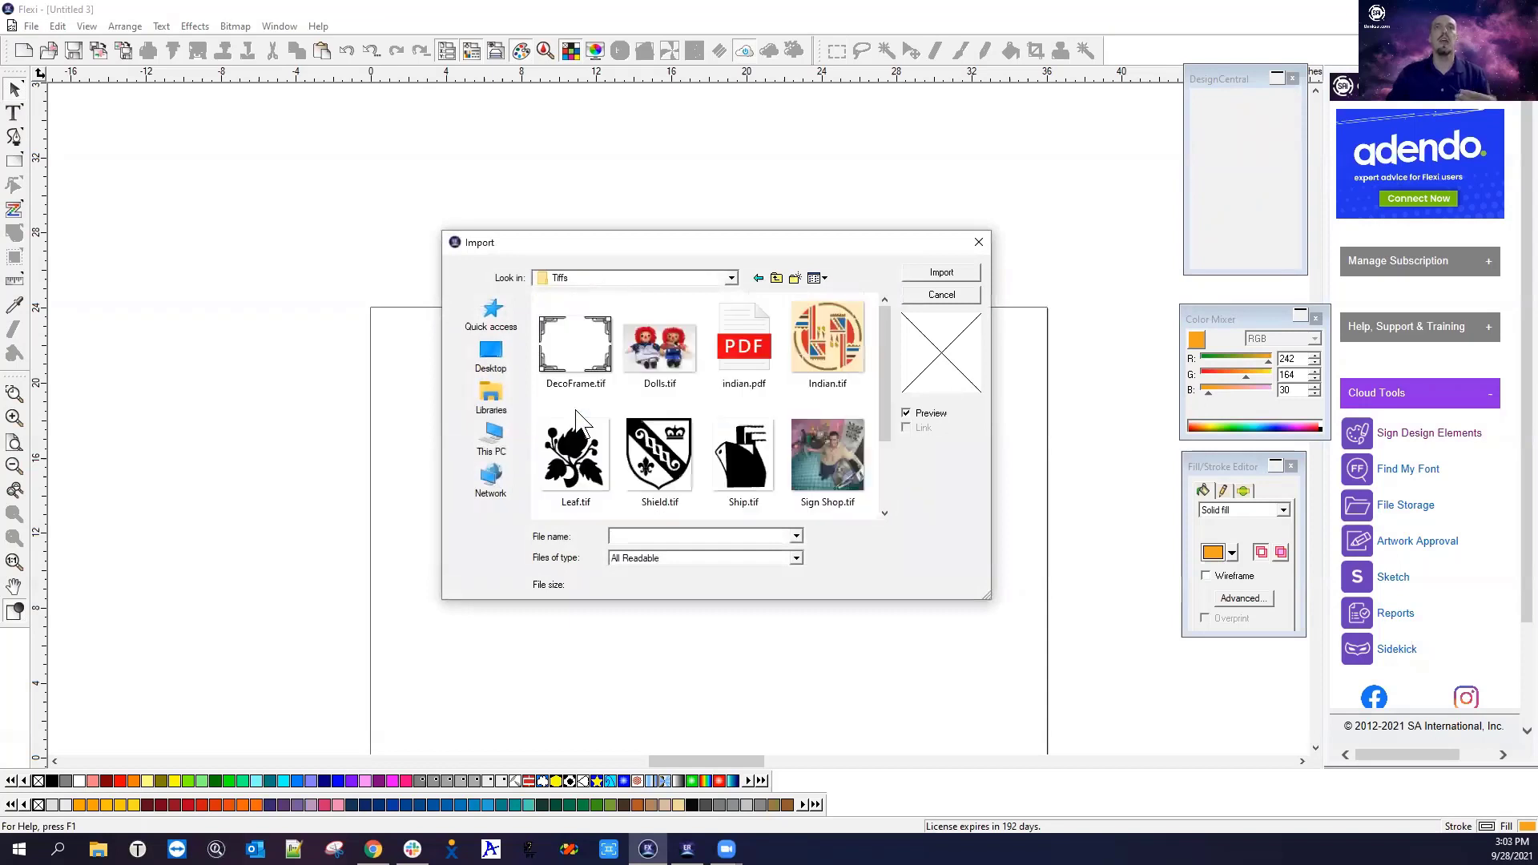
left_click(575, 465)
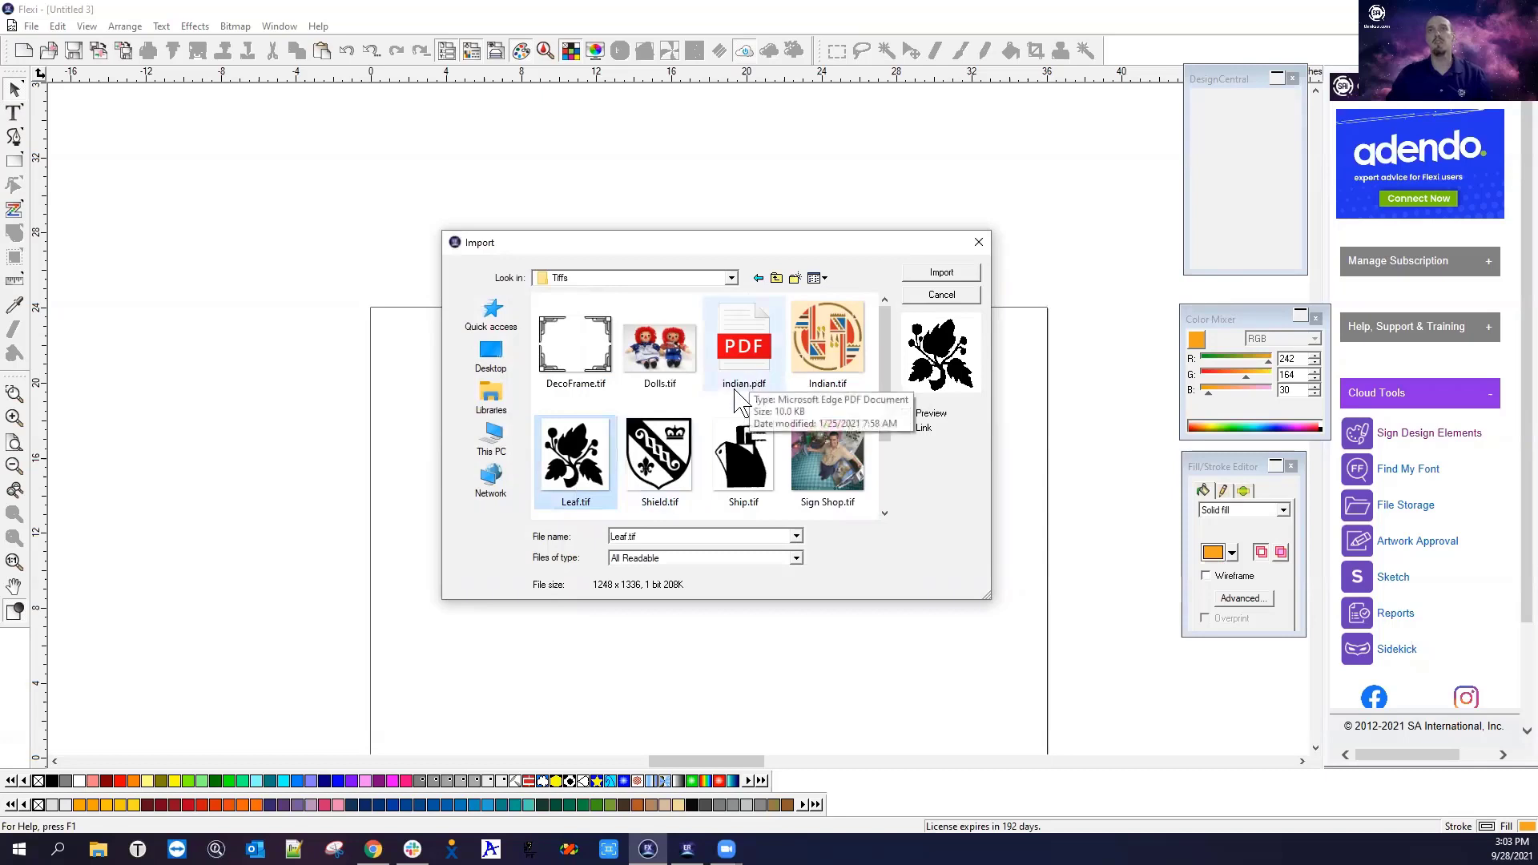
left_click(837, 353, "ctrl")
left_click(666, 352, "ctrl")
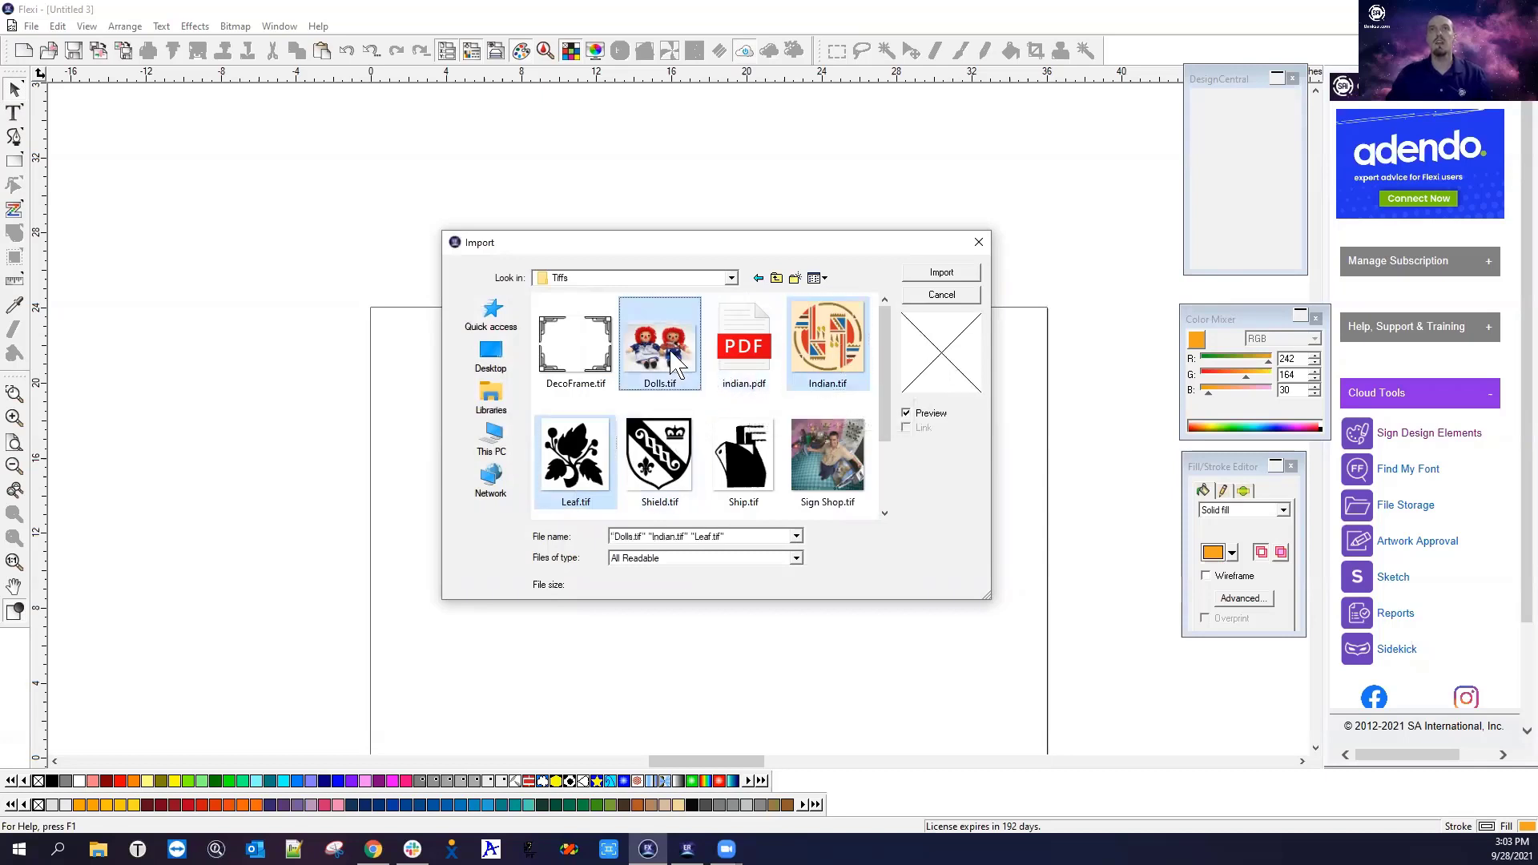
left_click(941, 275)
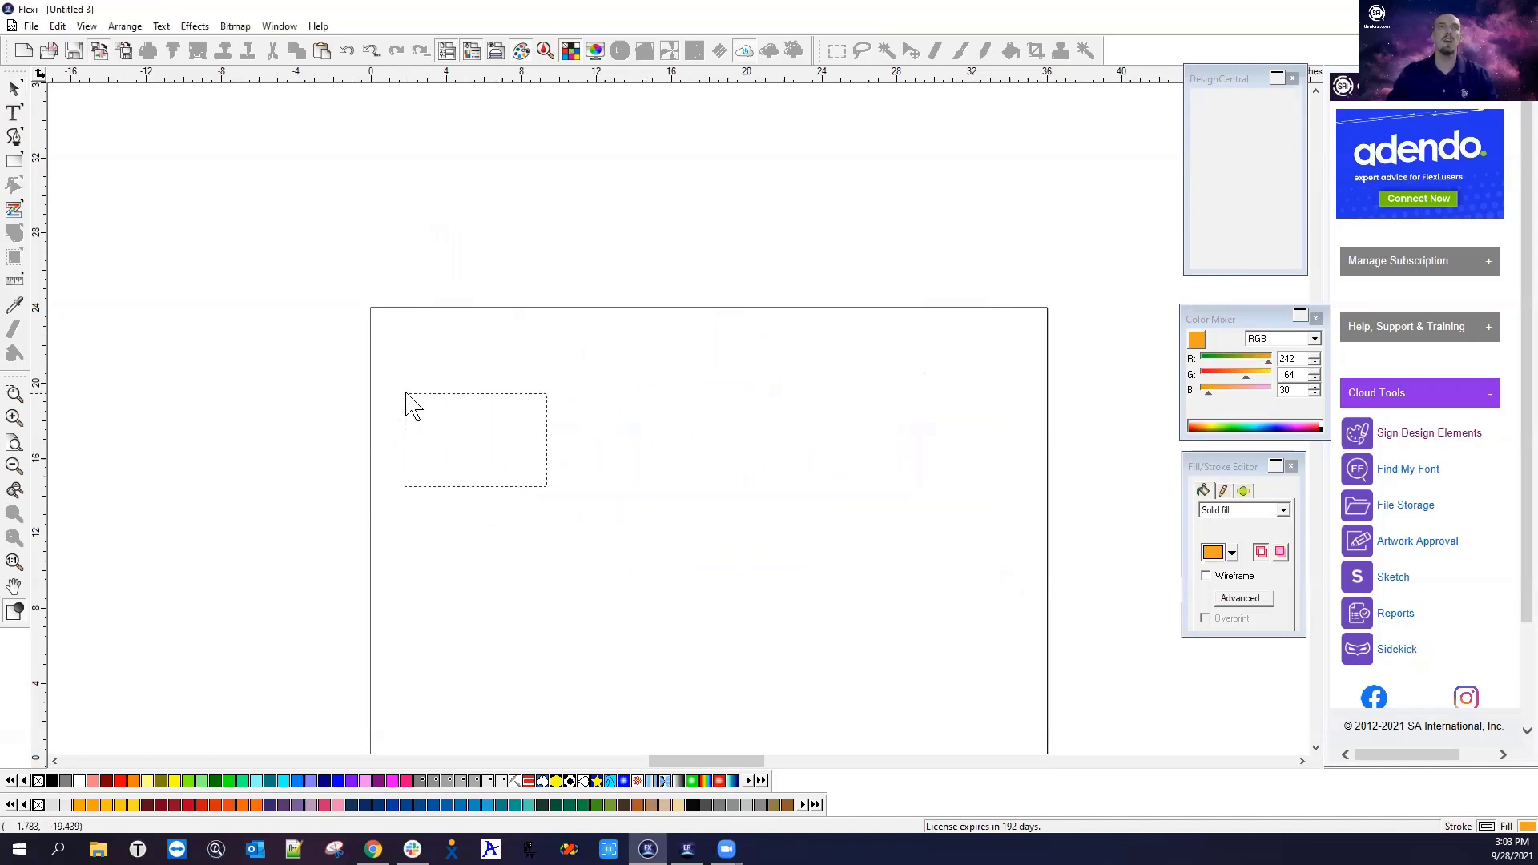
left_click(411, 364)
left_click(408, 471)
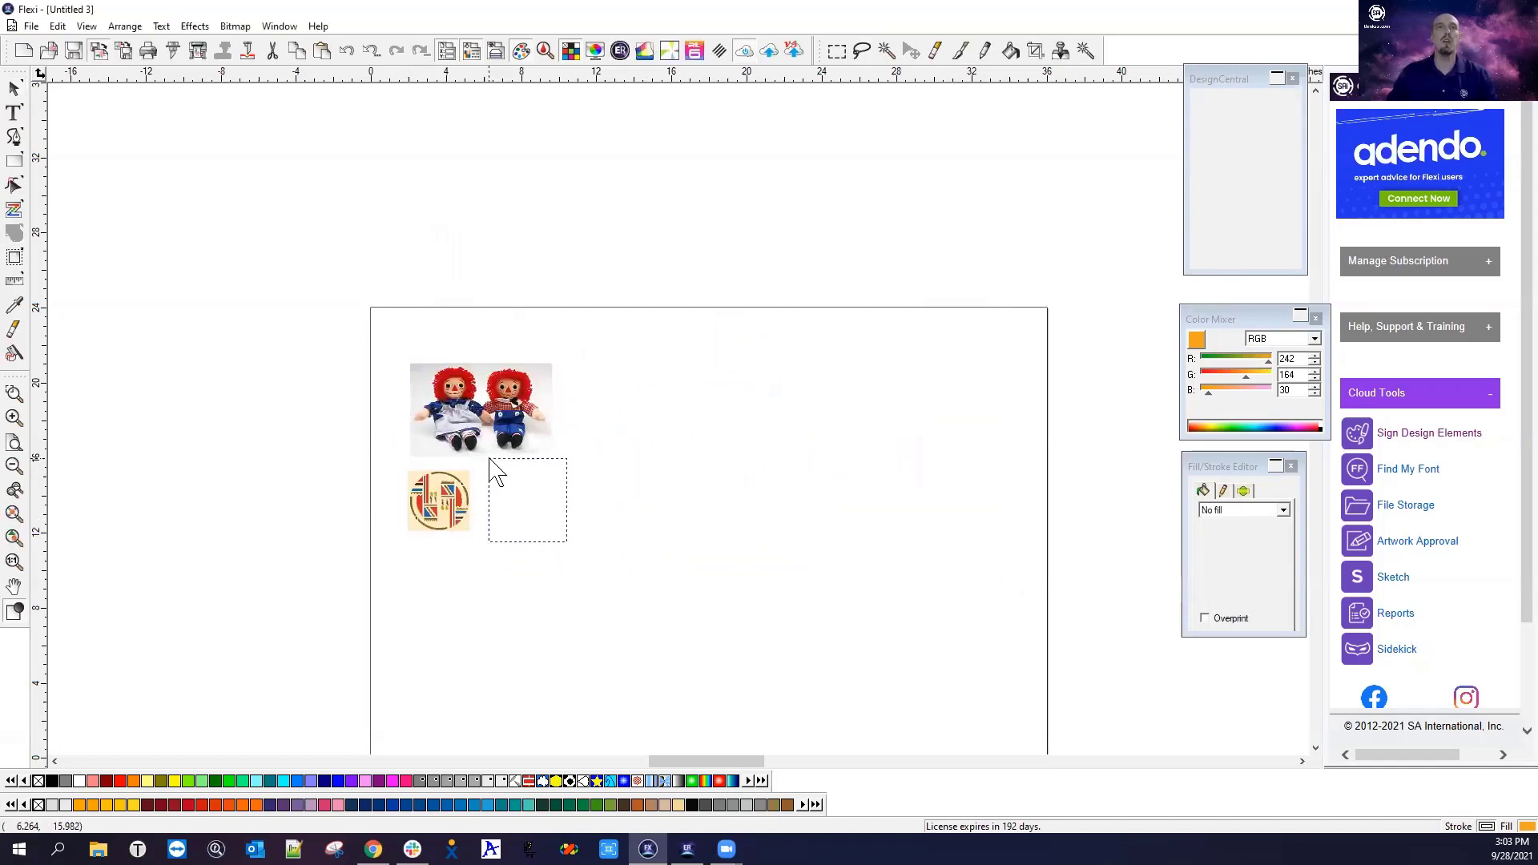
left_click(482, 477)
left_click(643, 503)
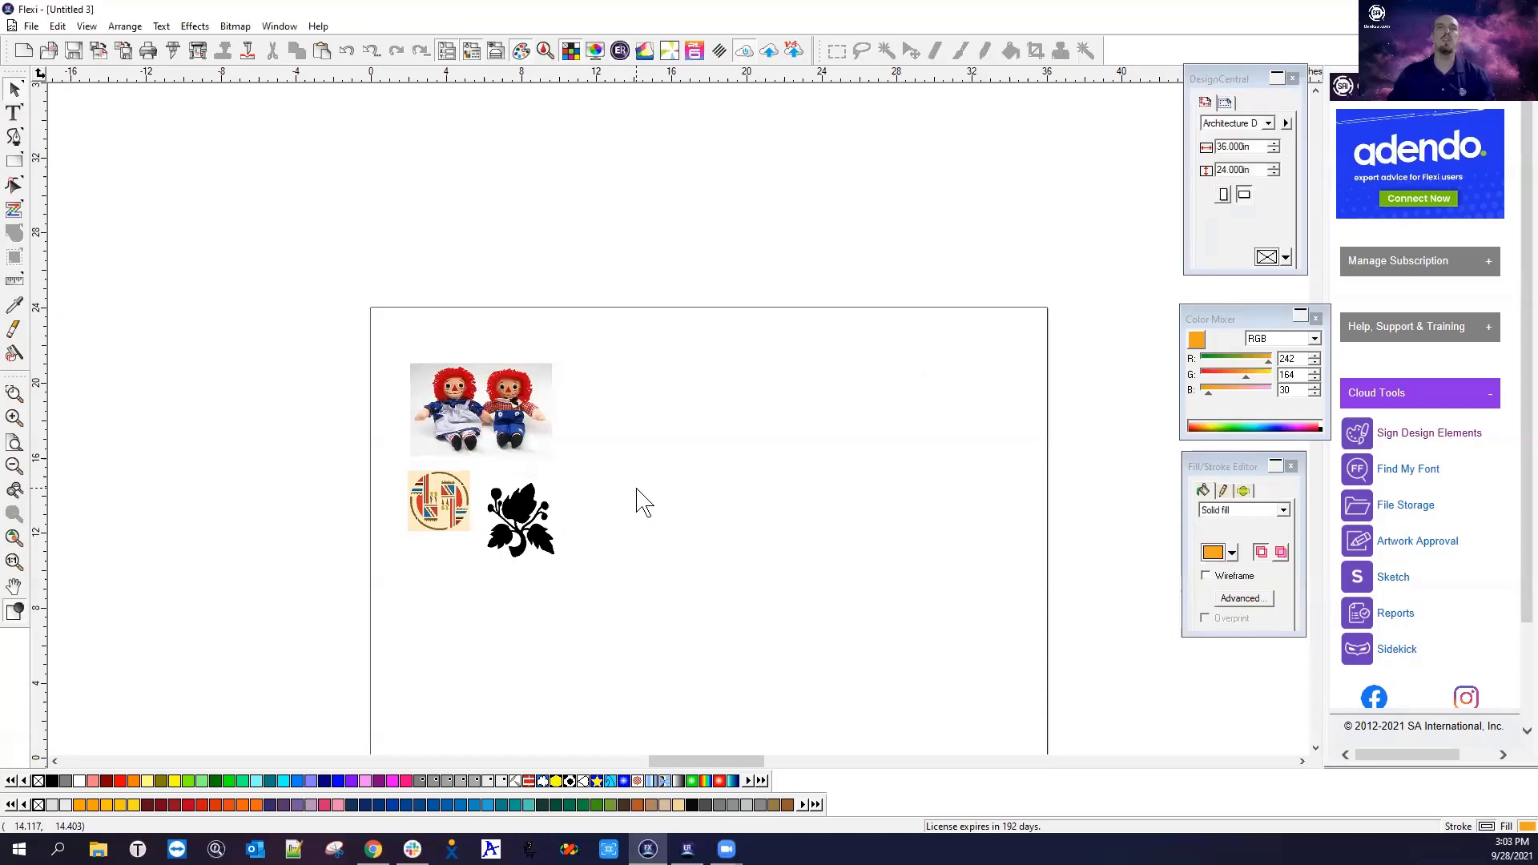
Check the pixel dimensions, resolution and colour depth of the round Indian image
left_click(441, 525)
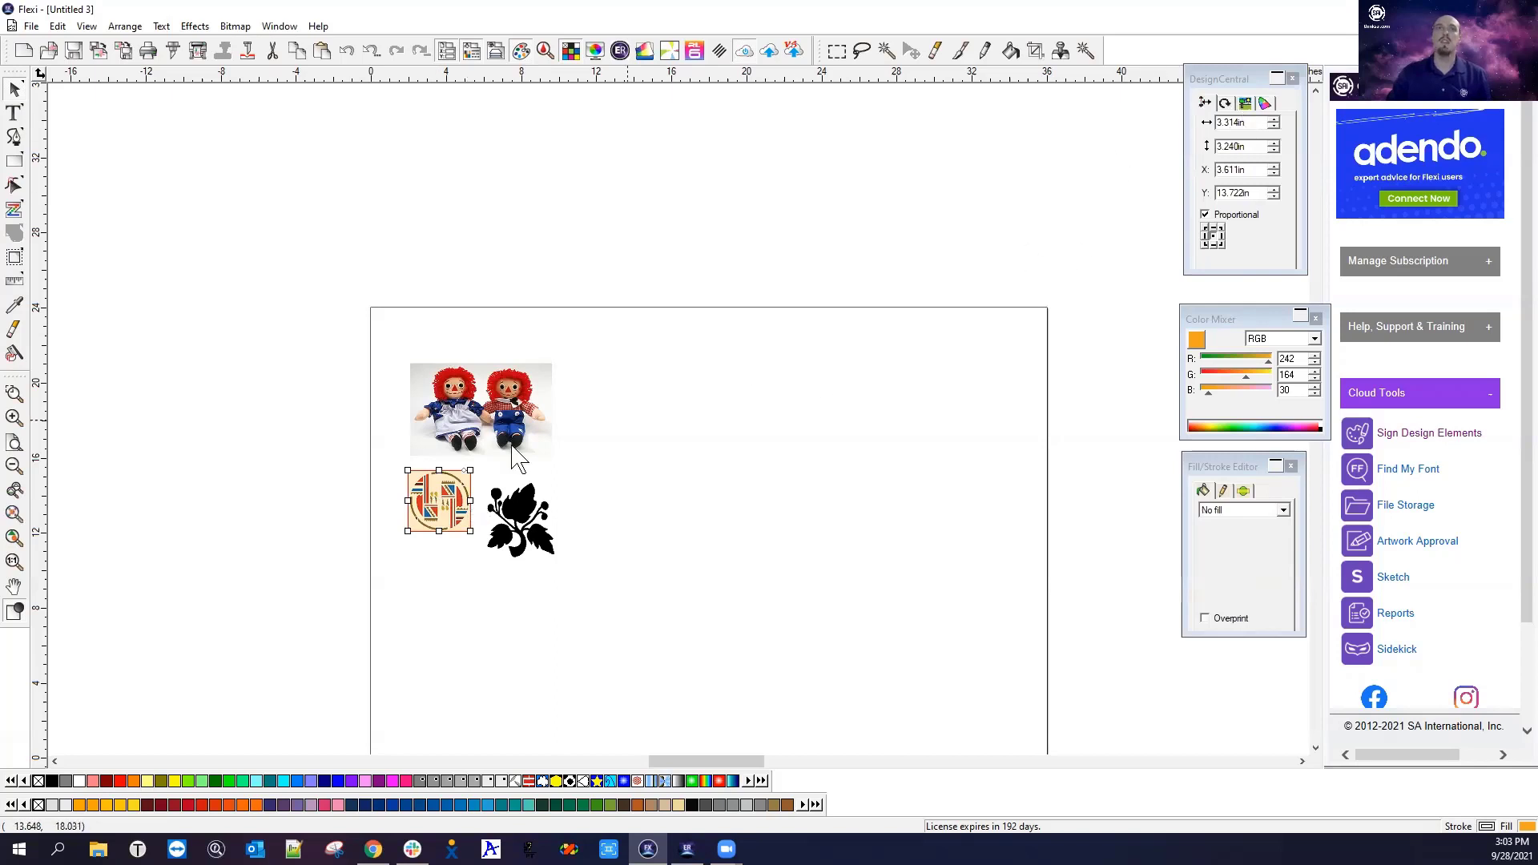
left_click(1245, 105)
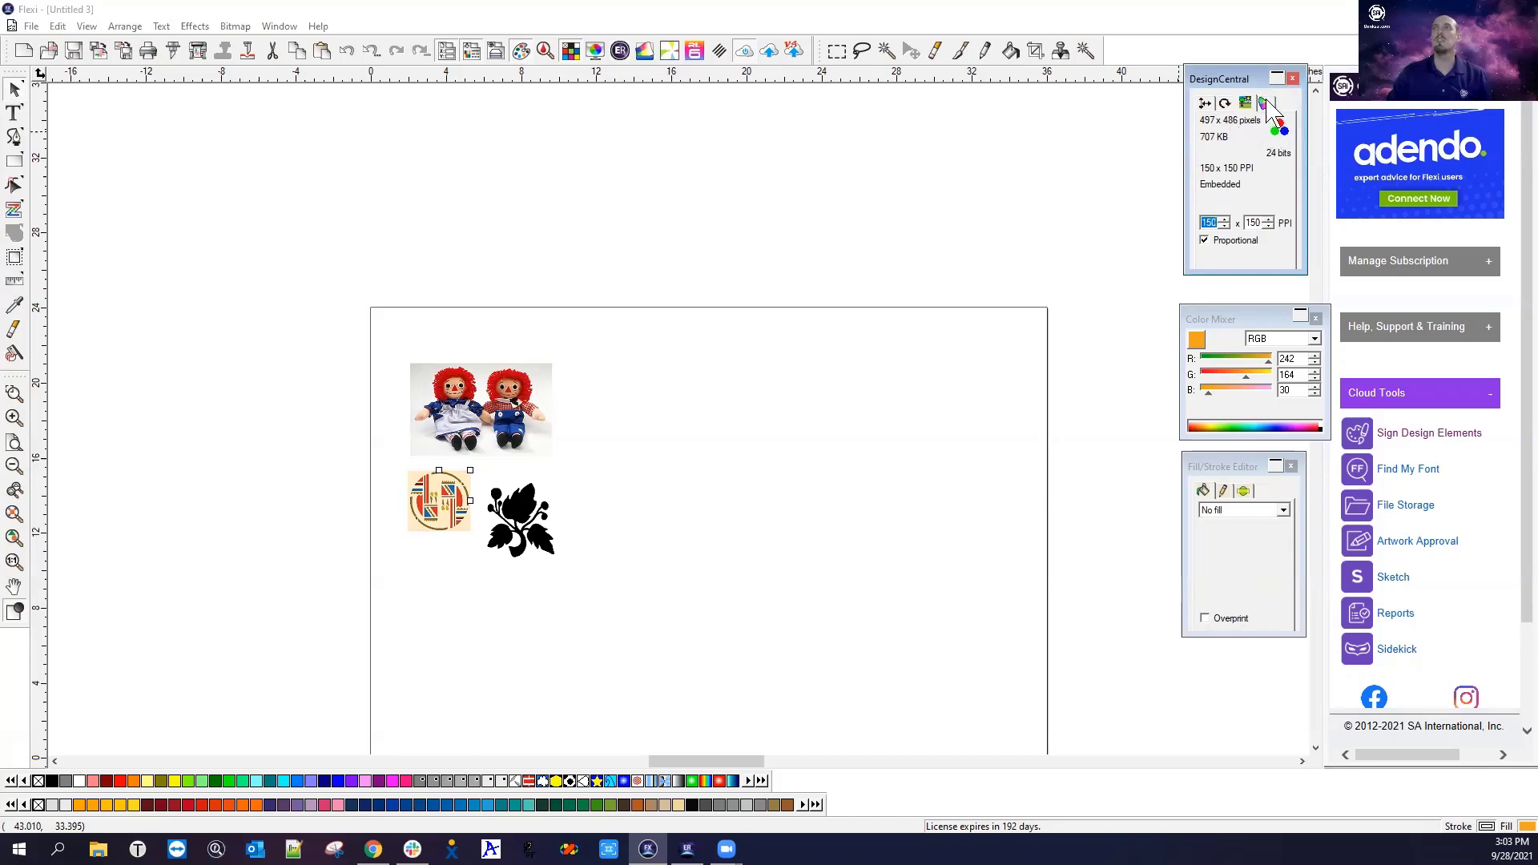
left_click(1264, 103)
left_click(1245, 104)
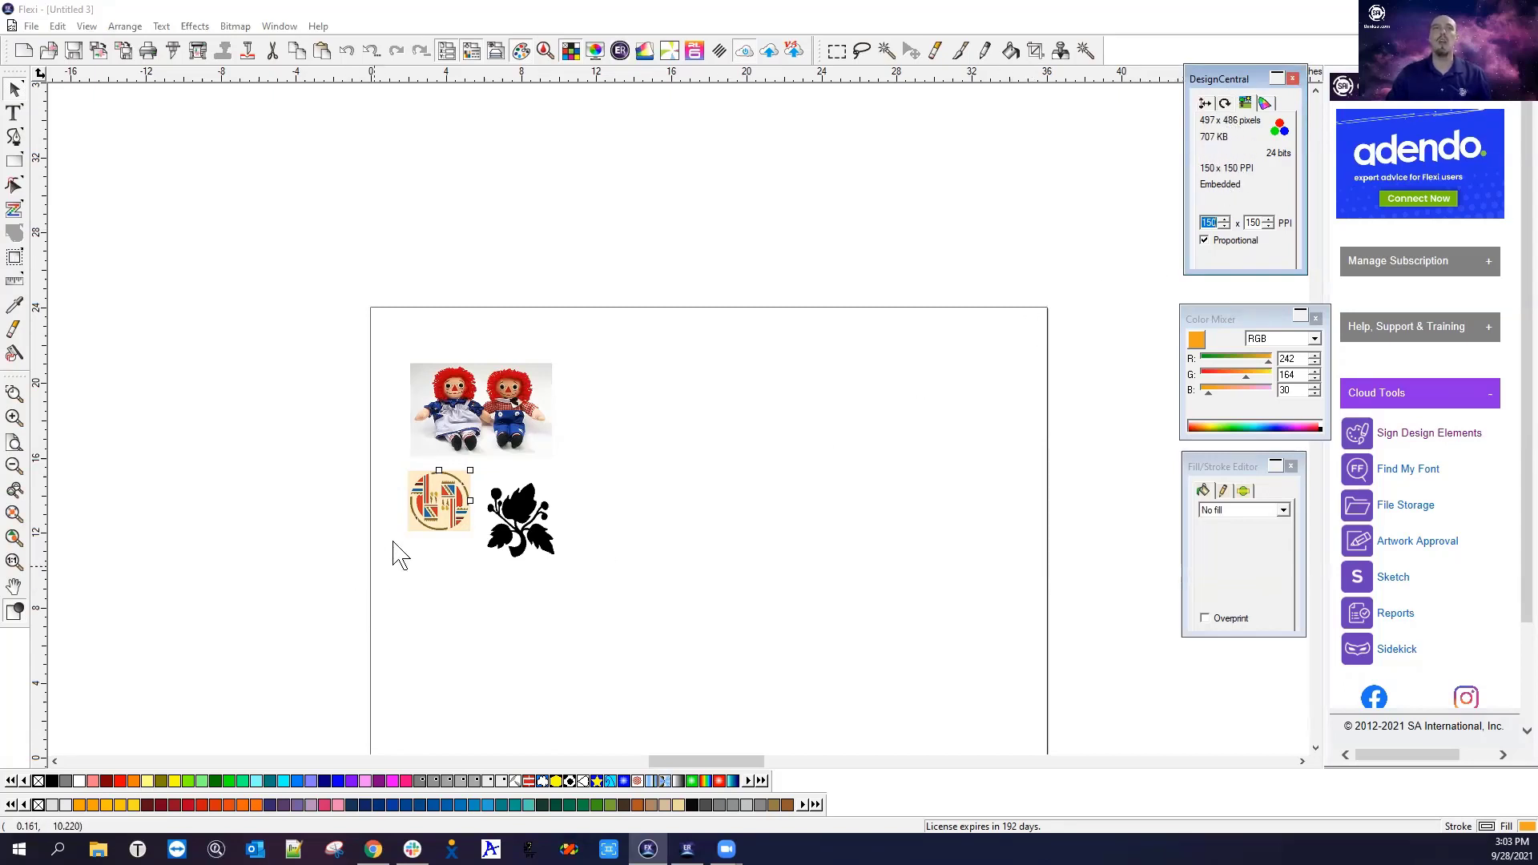
Move the Indian image to the open middle area of the page and examine its pixelated edges up close
left_click_drag(437, 496, 748, 469)
scroll(751, 474, "up", 4)
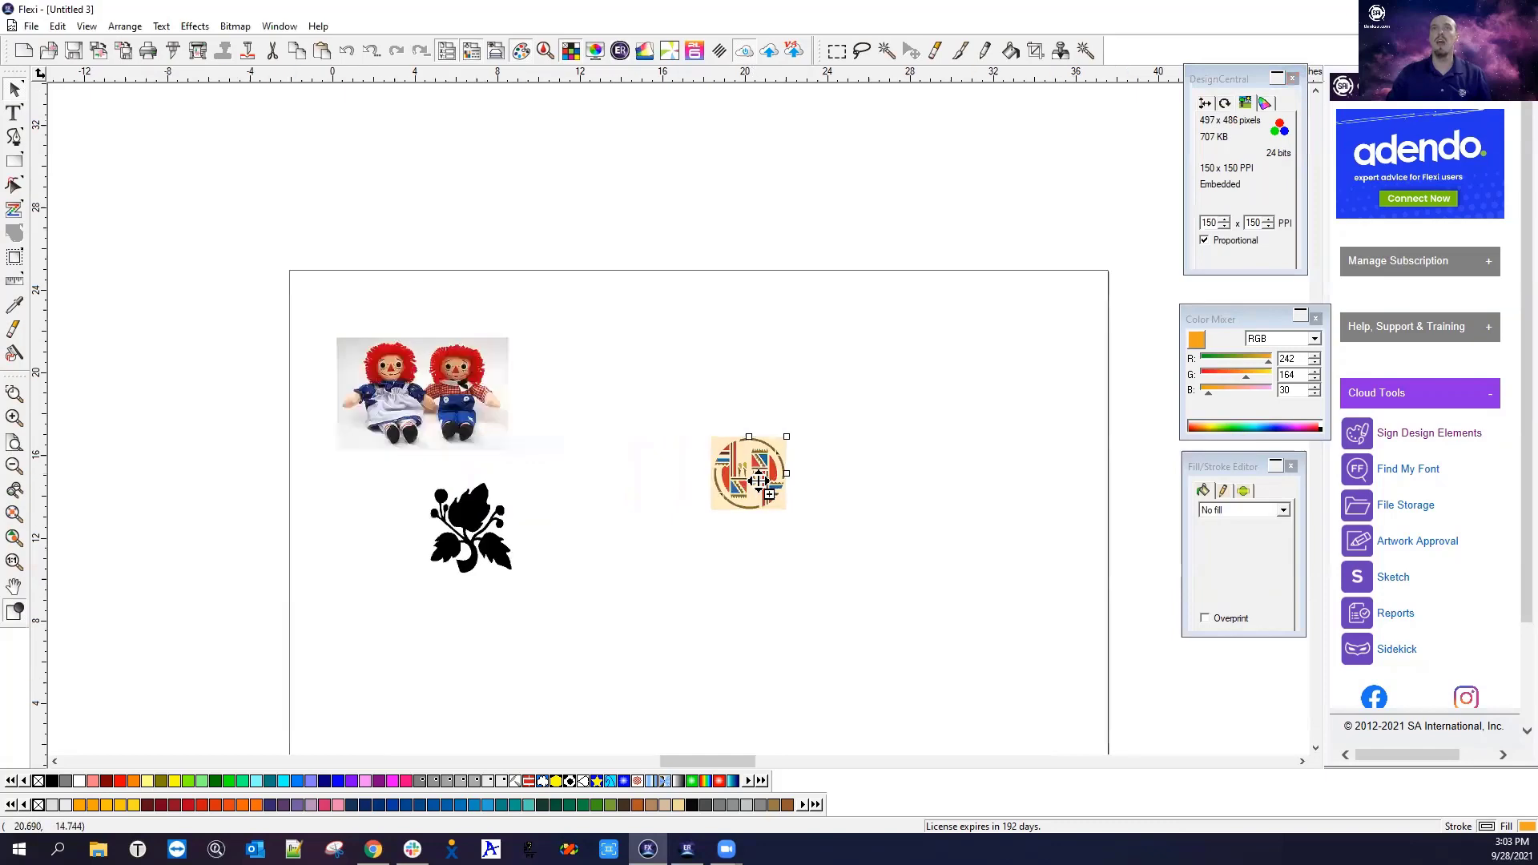
scroll(758, 480, "up", 3)
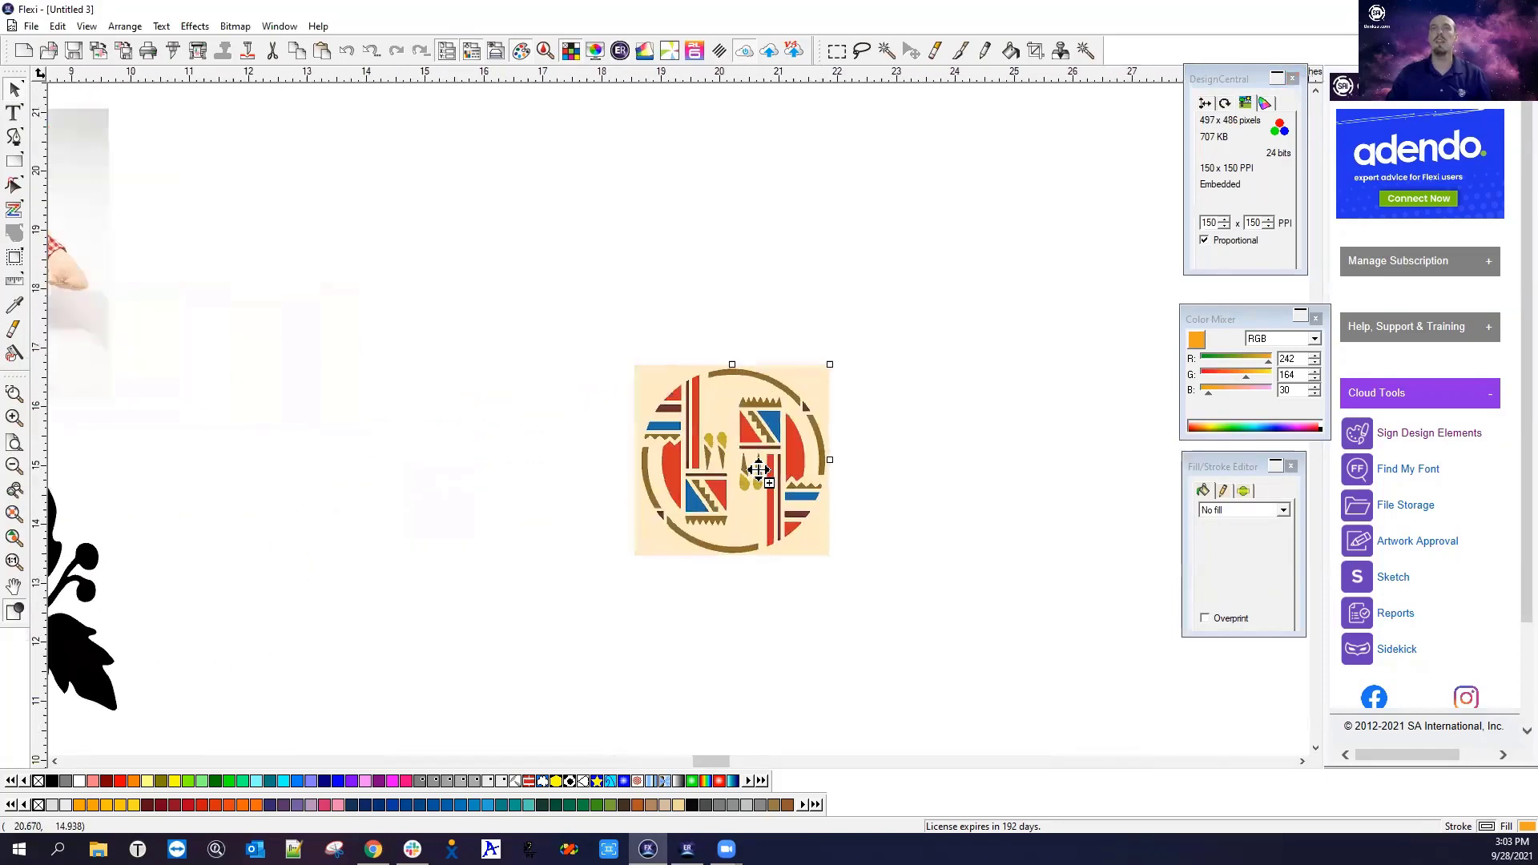
scroll(757, 469, "up", 5)
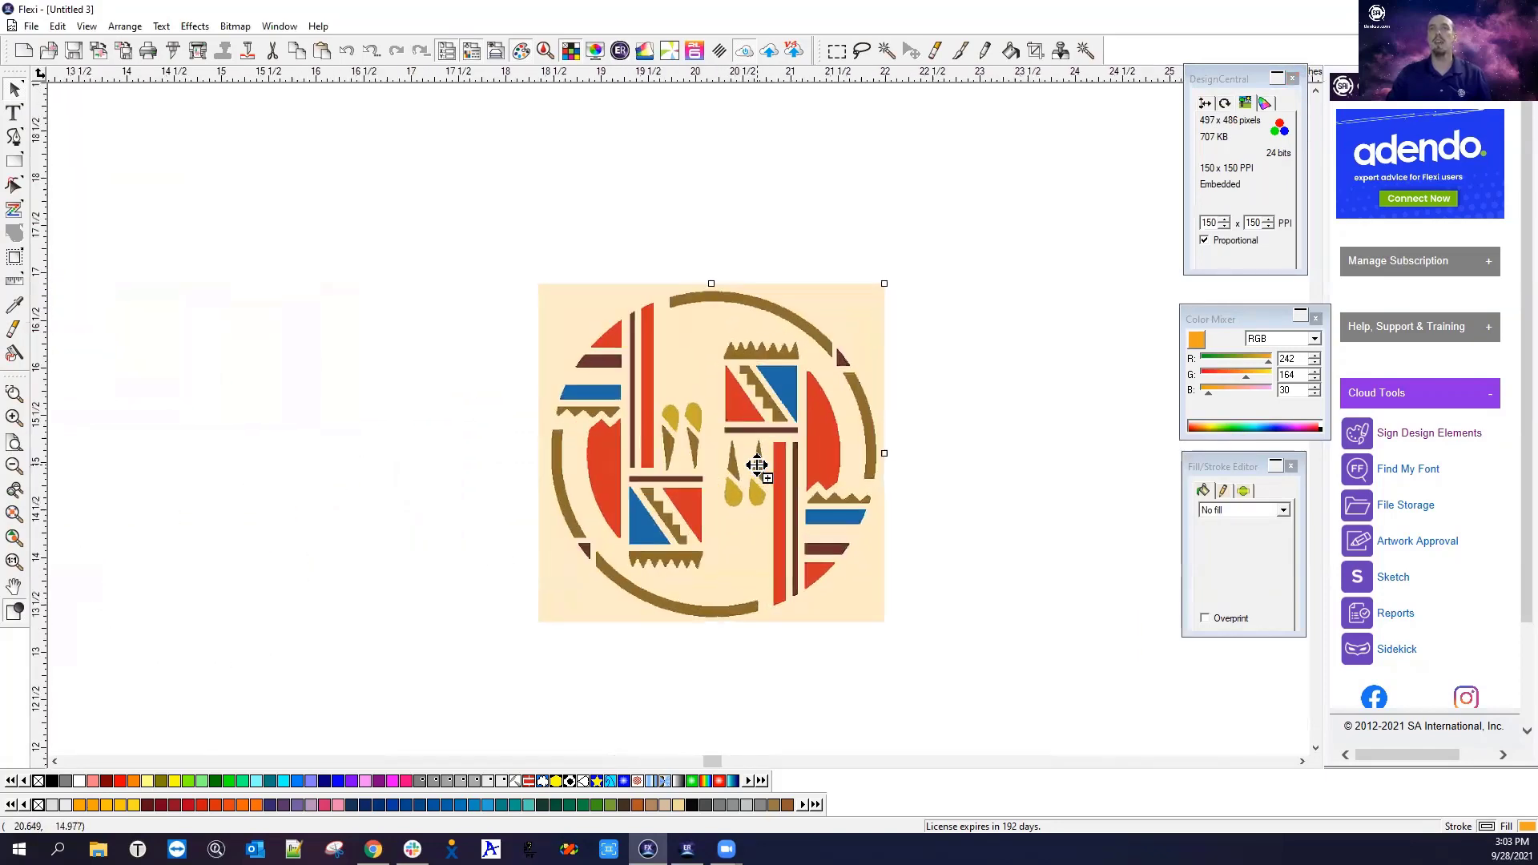
scroll(755, 465, "up", 5)
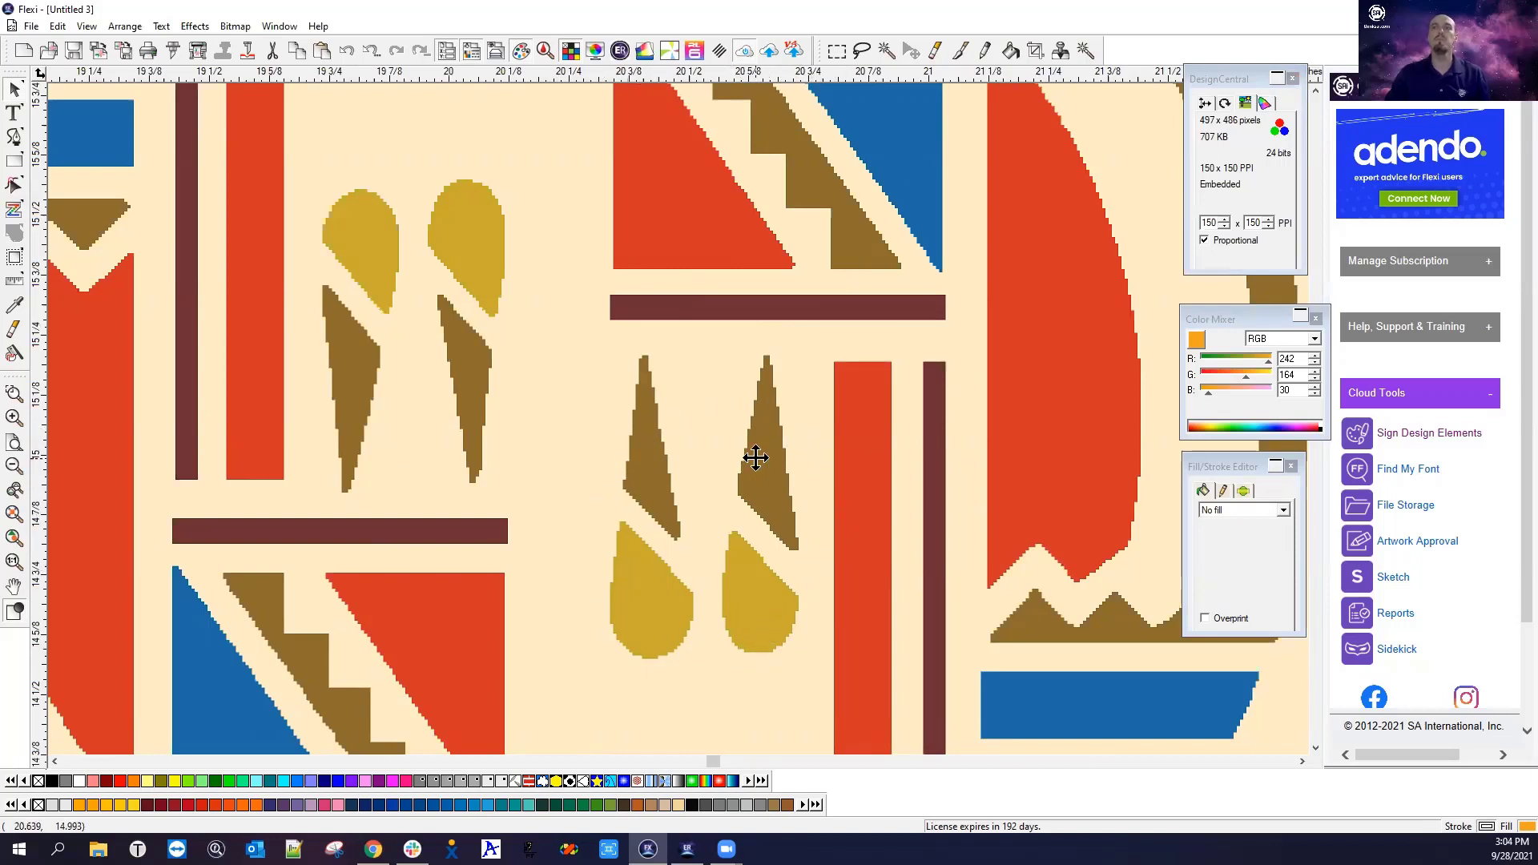
scroll(741, 436, "down", 6)
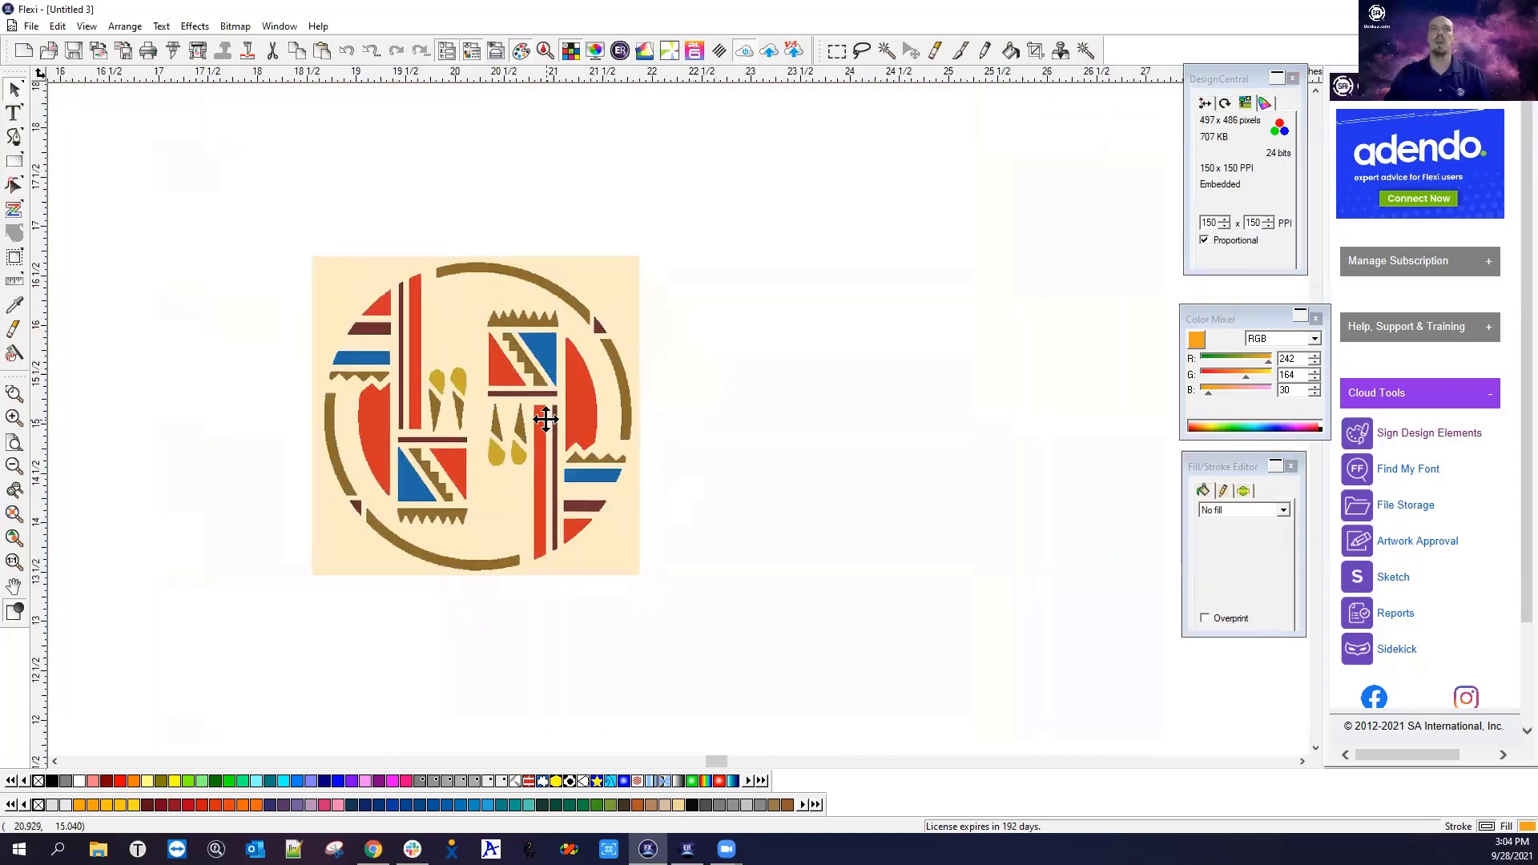
scroll(592, 511, "down", 2)
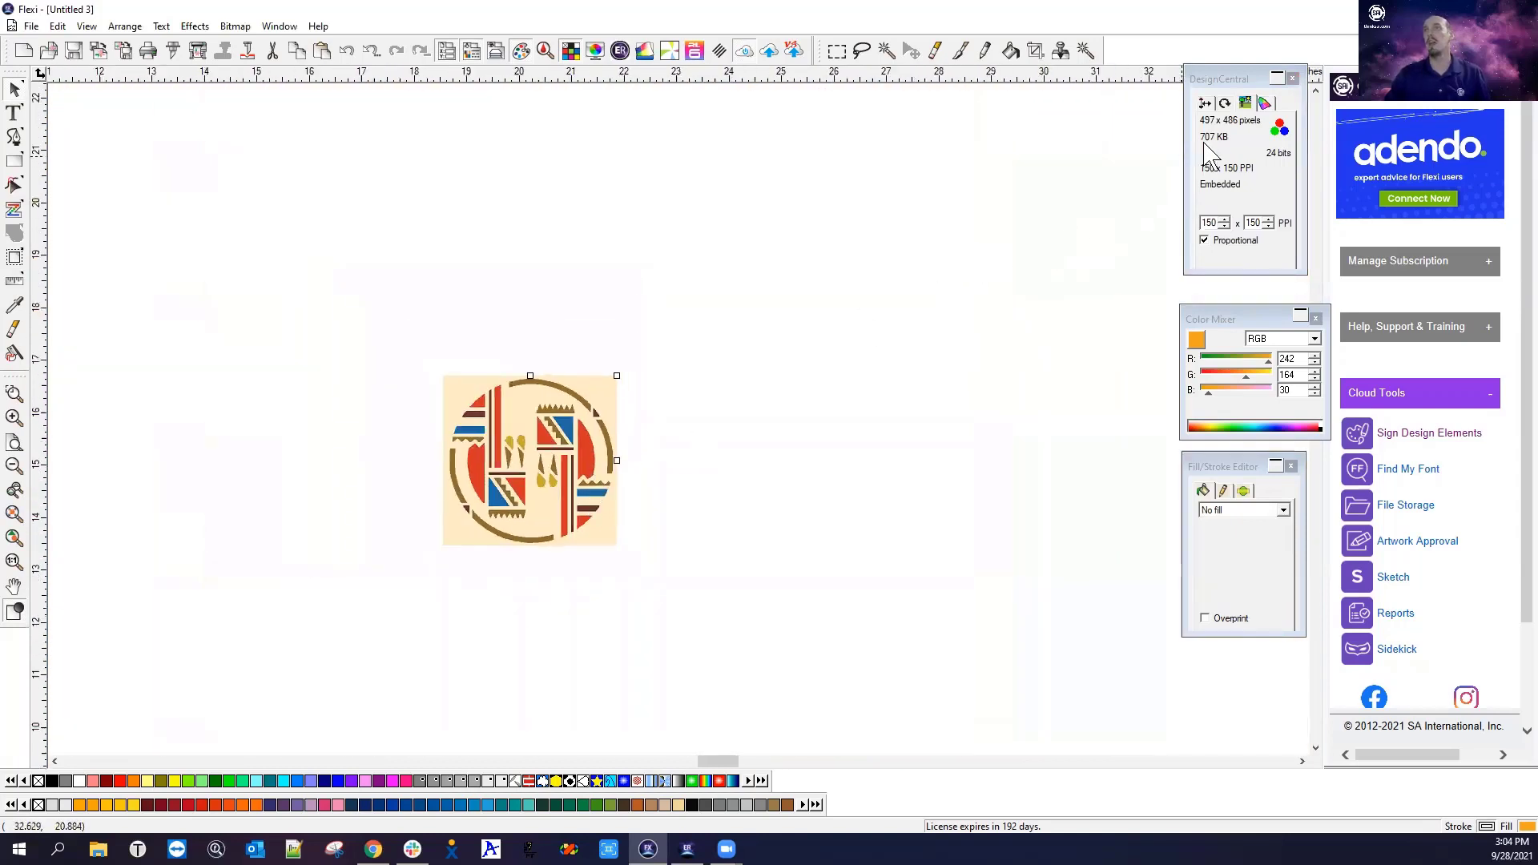
Try enlarging the Indian image proportionally to about 40.6 in wide and moving it over the page, and undo both changes
left_click(1204, 104)
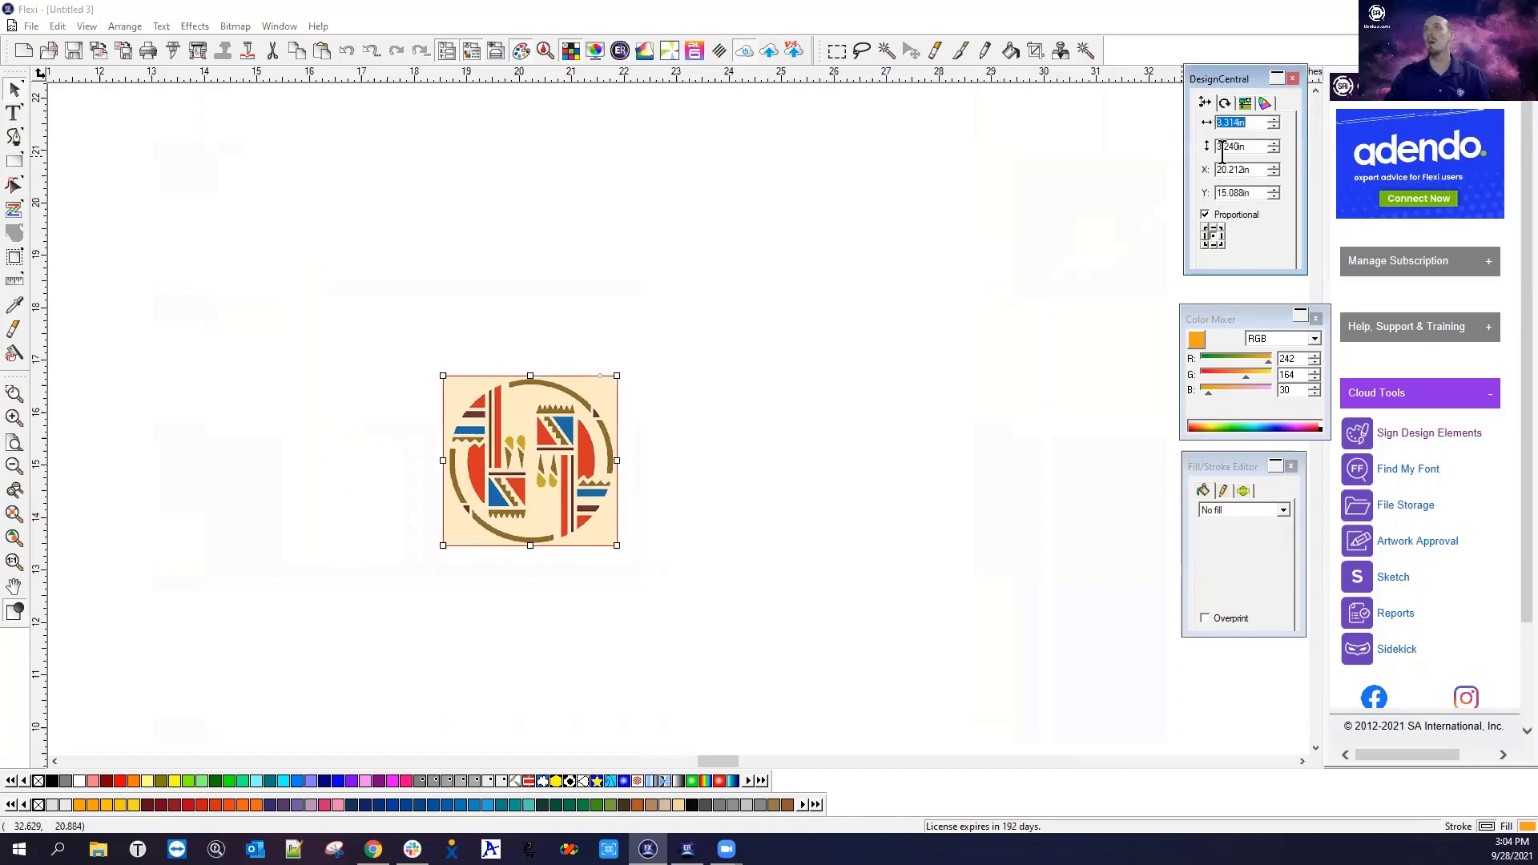
scroll(527, 553, "down", 3)
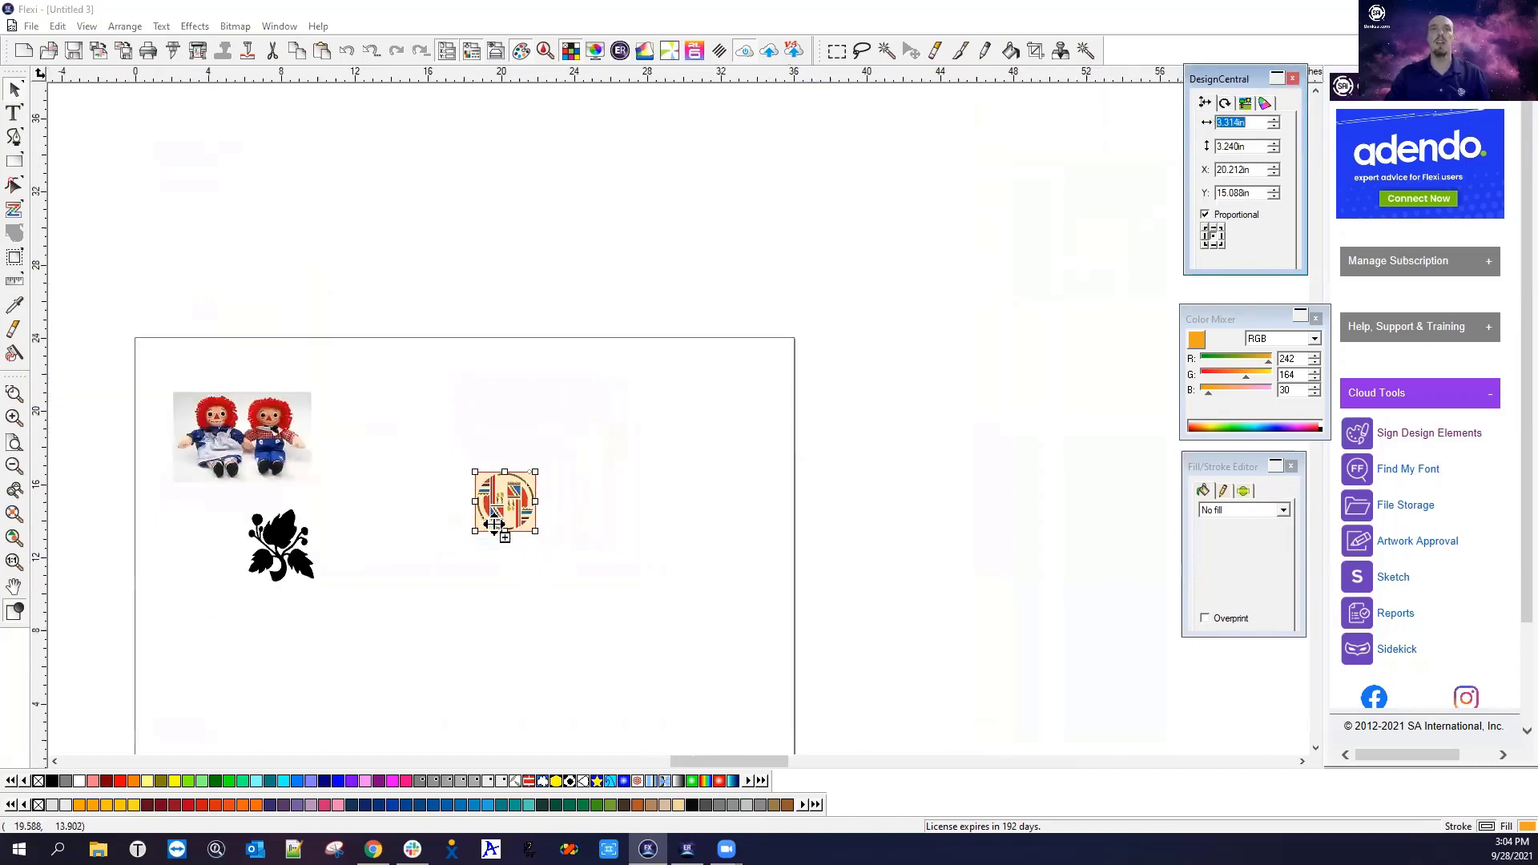
left_click_drag(533, 530, 1219, 619)
left_click_drag(898, 637, 742, 285)
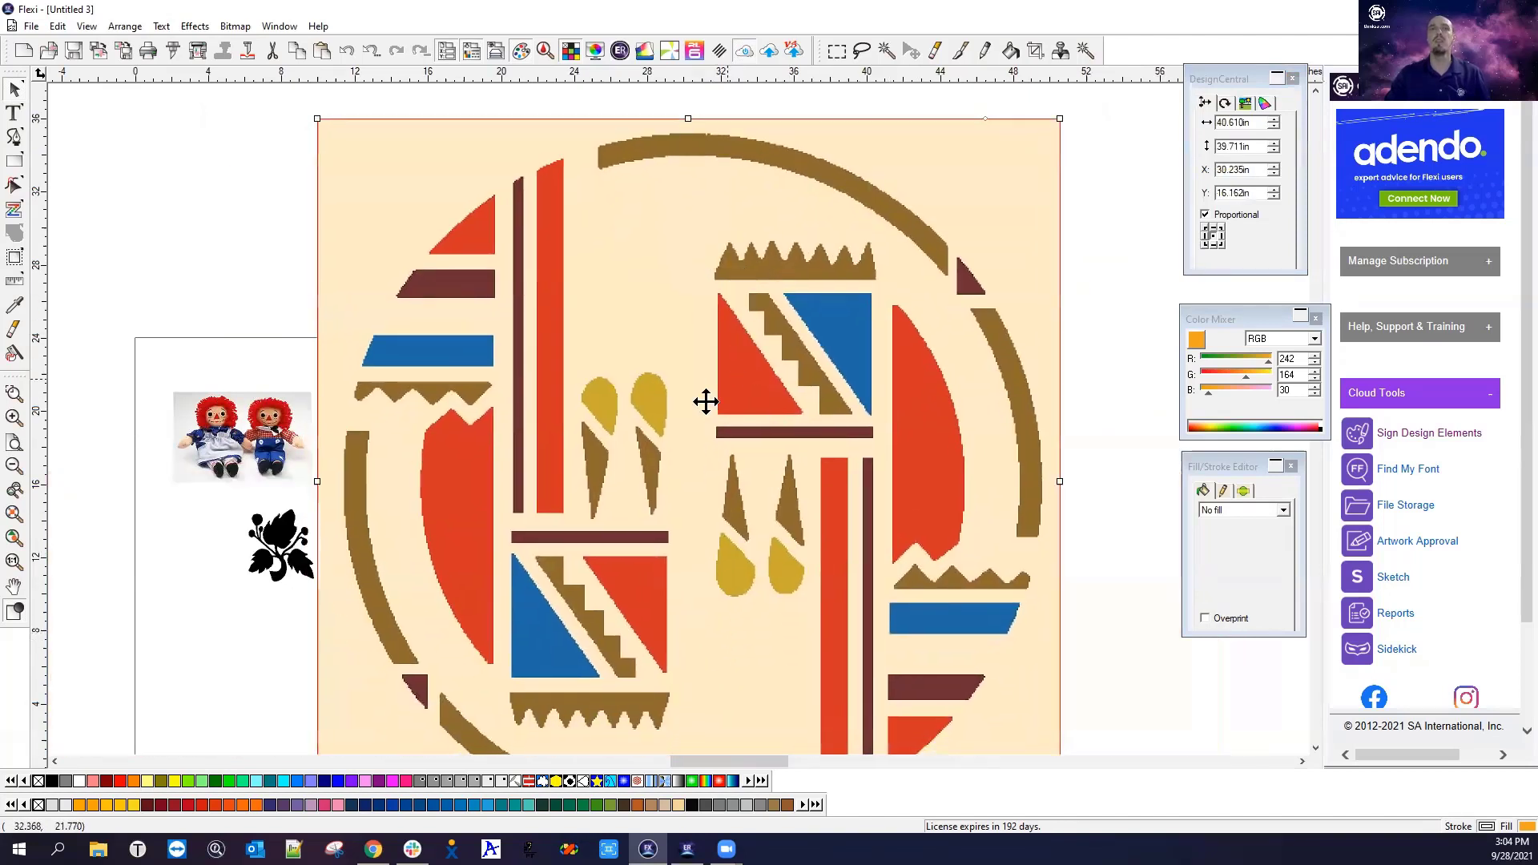
scroll(527, 430, "down", 2)
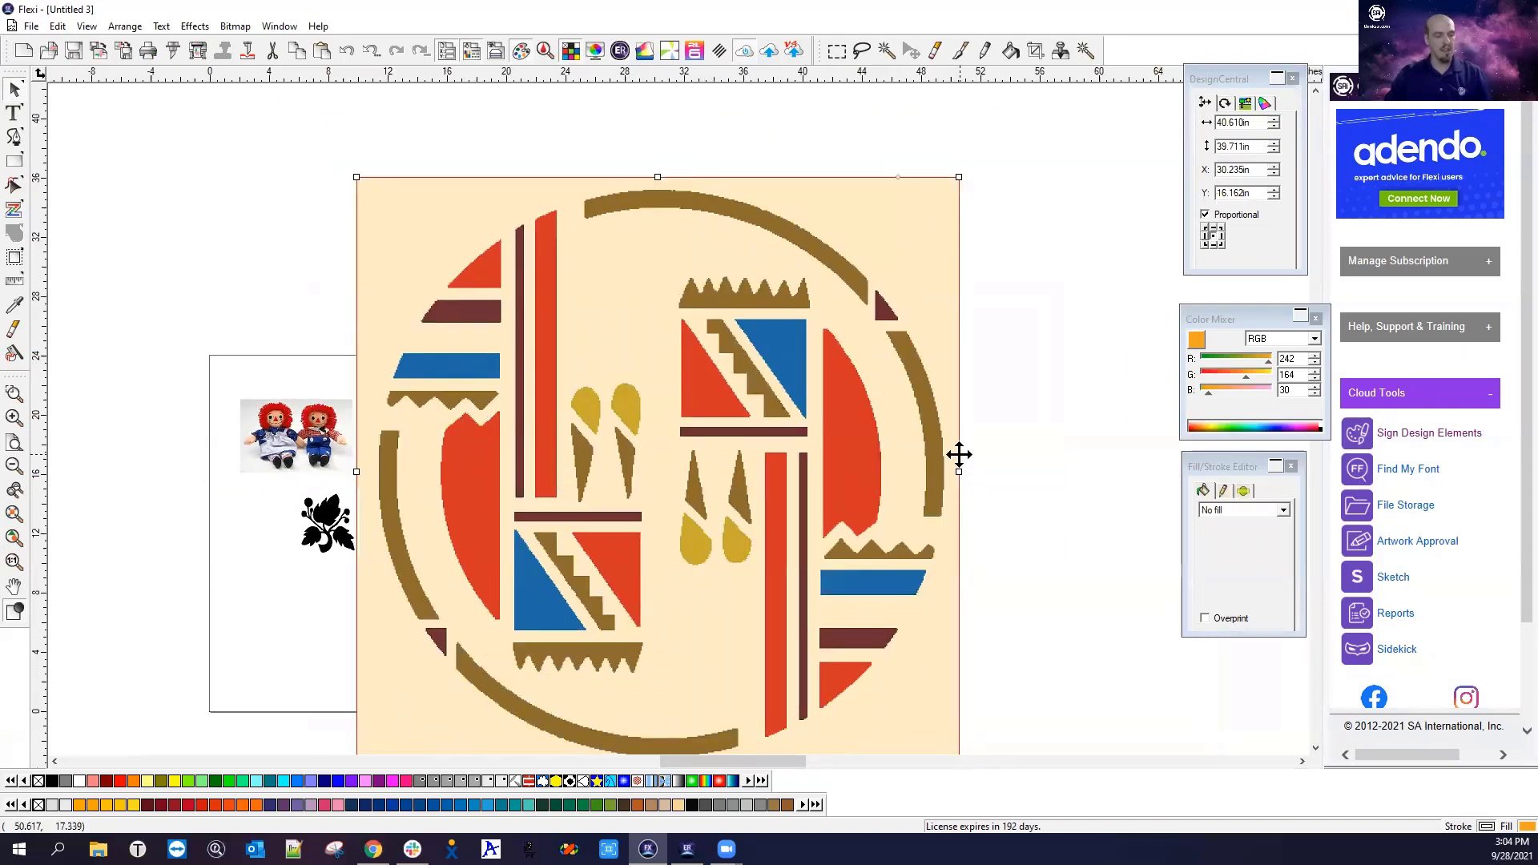
key("ctrl+z")
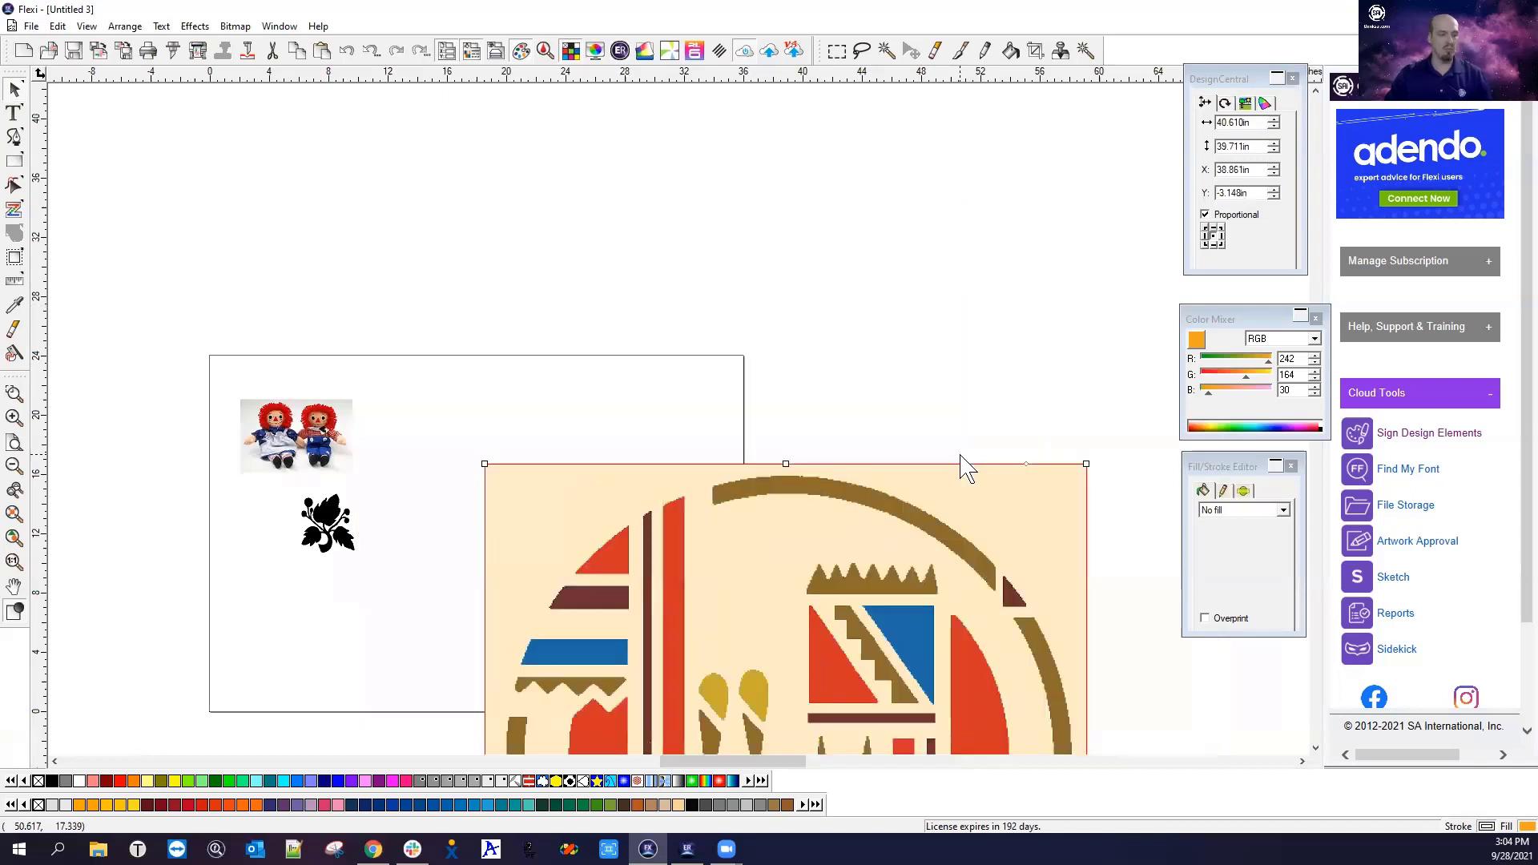
key("ctrl+z")
Arrange the images in one row, with the leaf to the right of the dolls and the Indian image beyond the leaf
left_click_drag(511, 487, 400, 436)
scroll(280, 459, "up", 2)
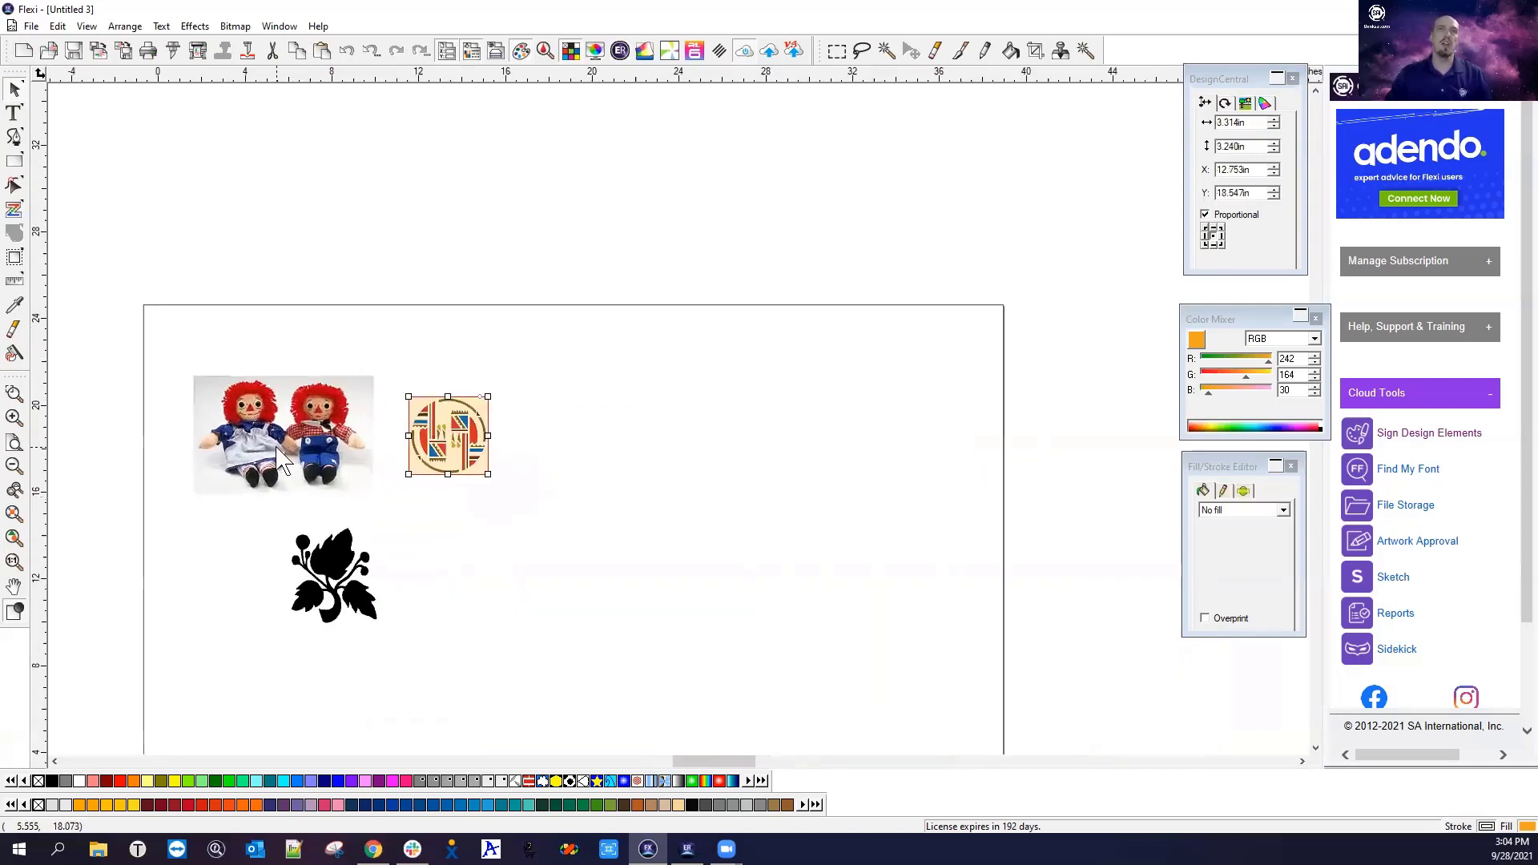
scroll(279, 458, "up", 2)
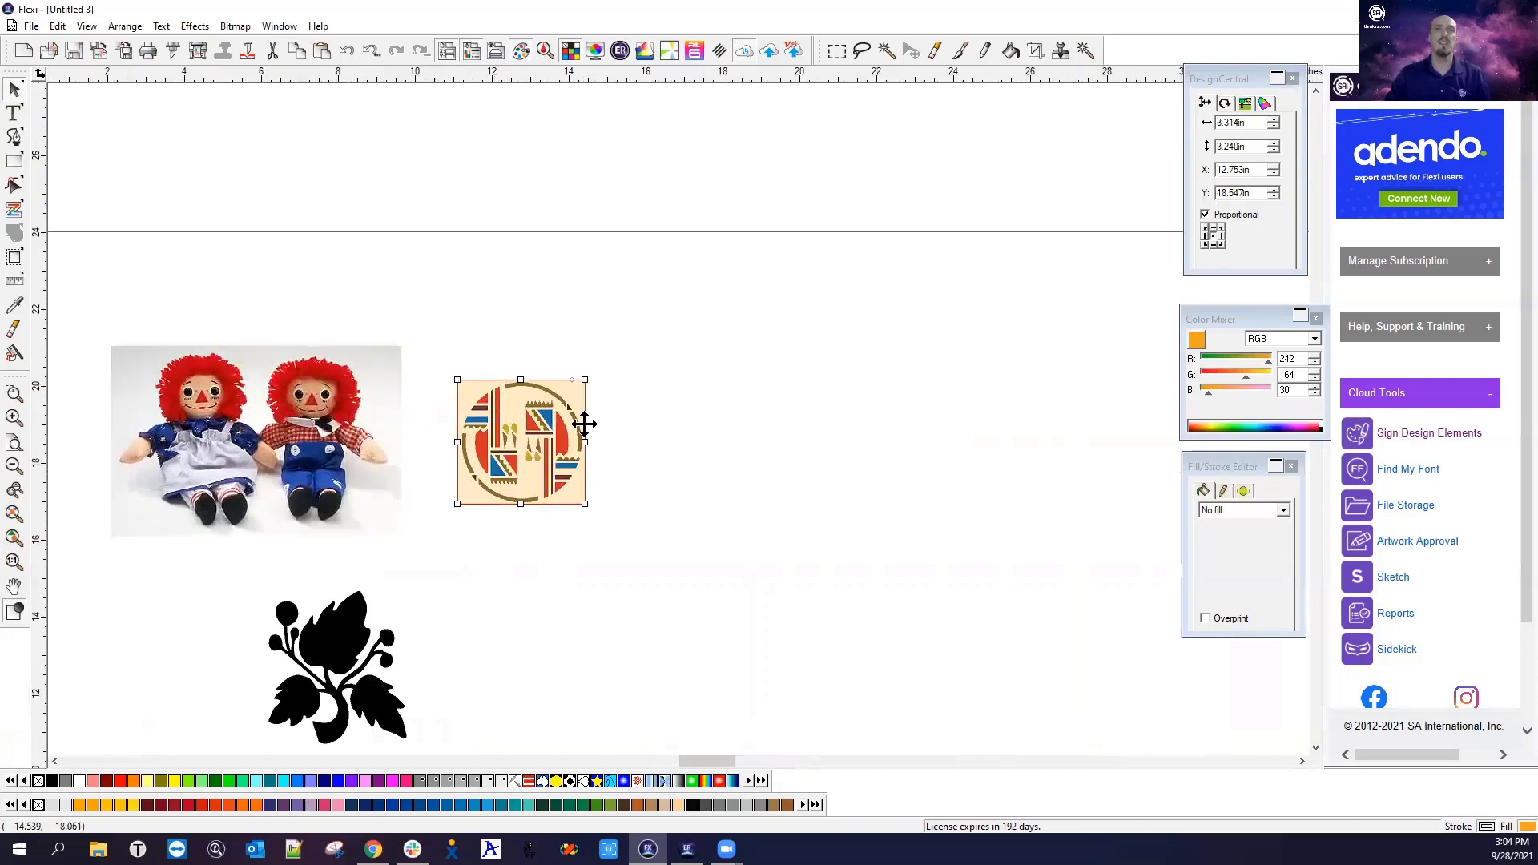
left_click_drag(358, 653, 761, 399)
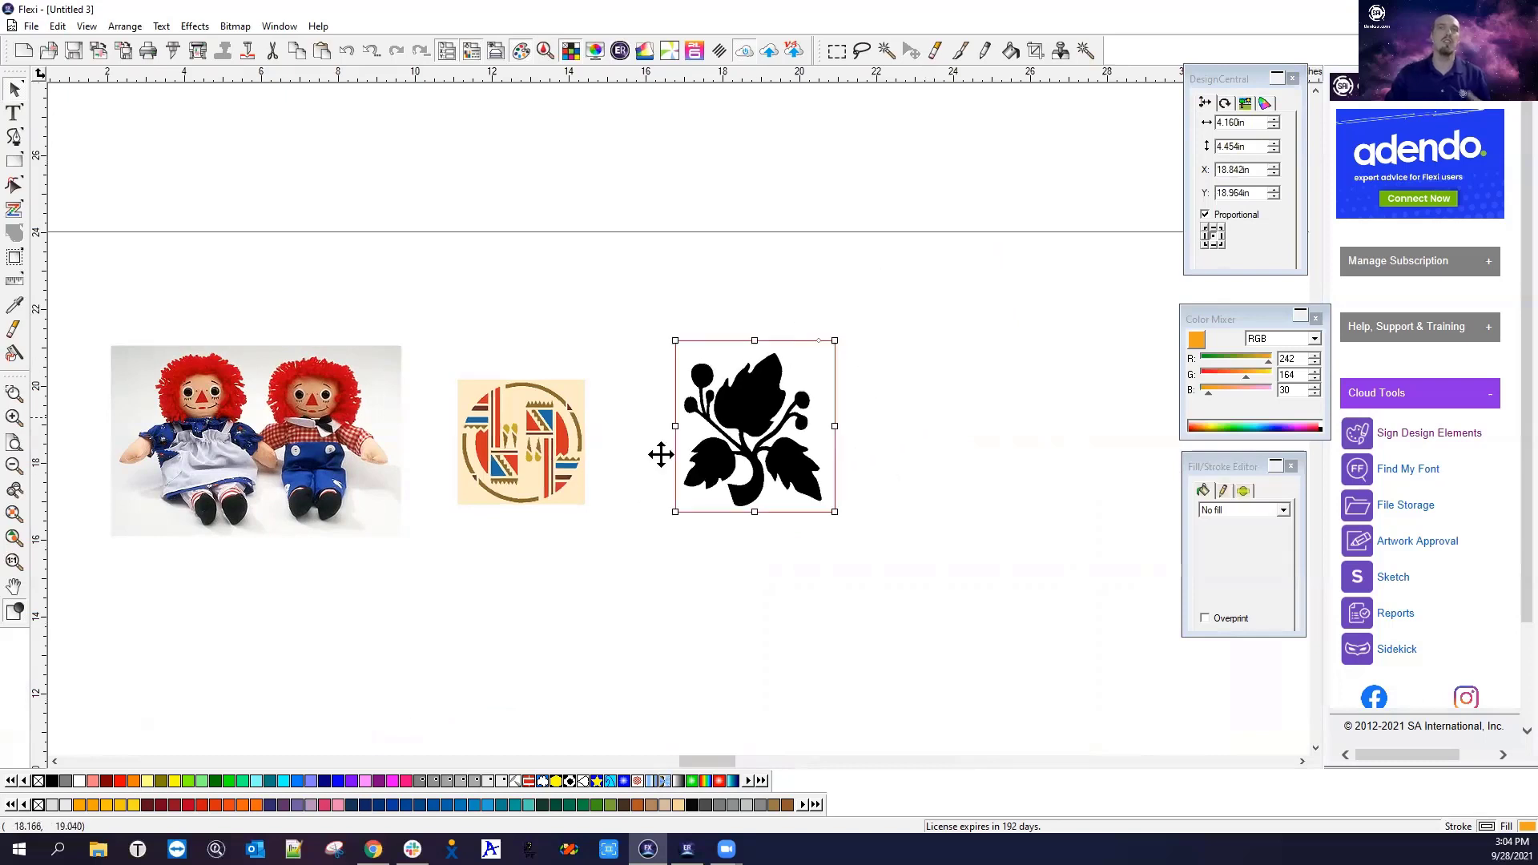
left_click(536, 452)
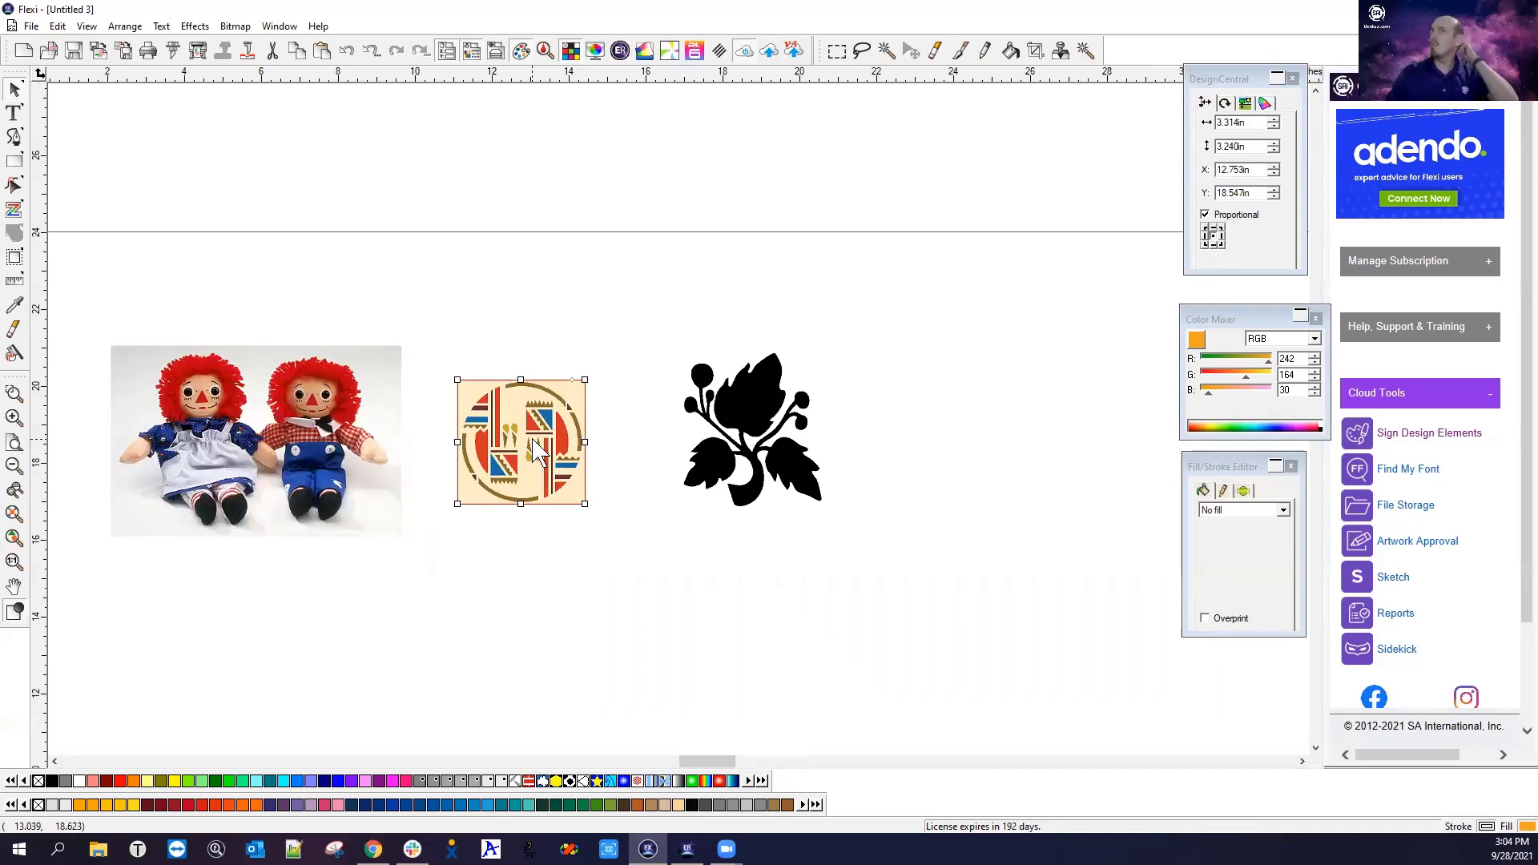
left_click_drag(535, 441, 952, 433)
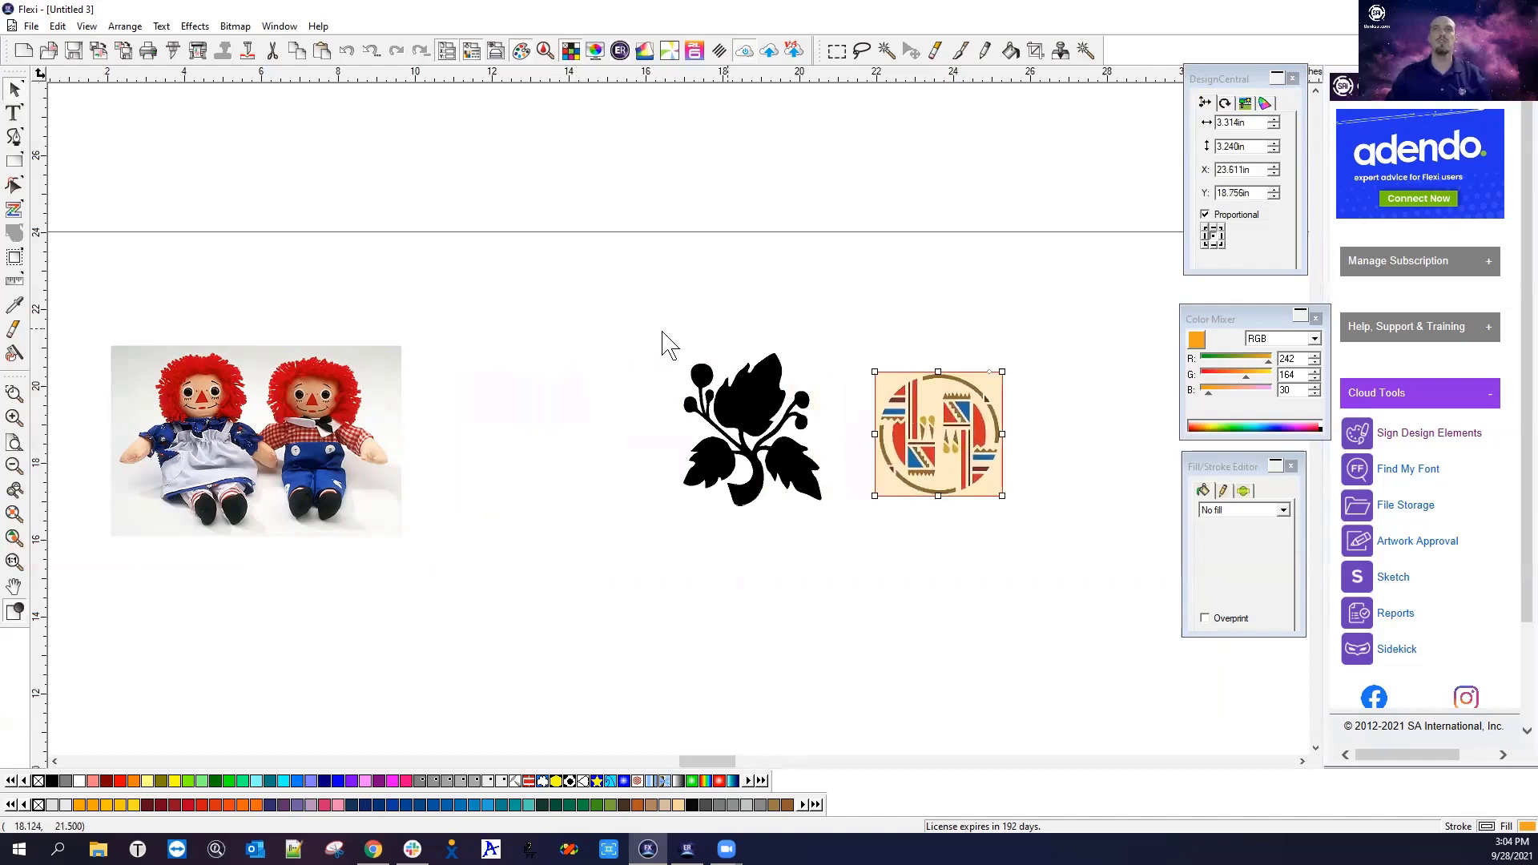
left_click(933, 298)
left_click(946, 433)
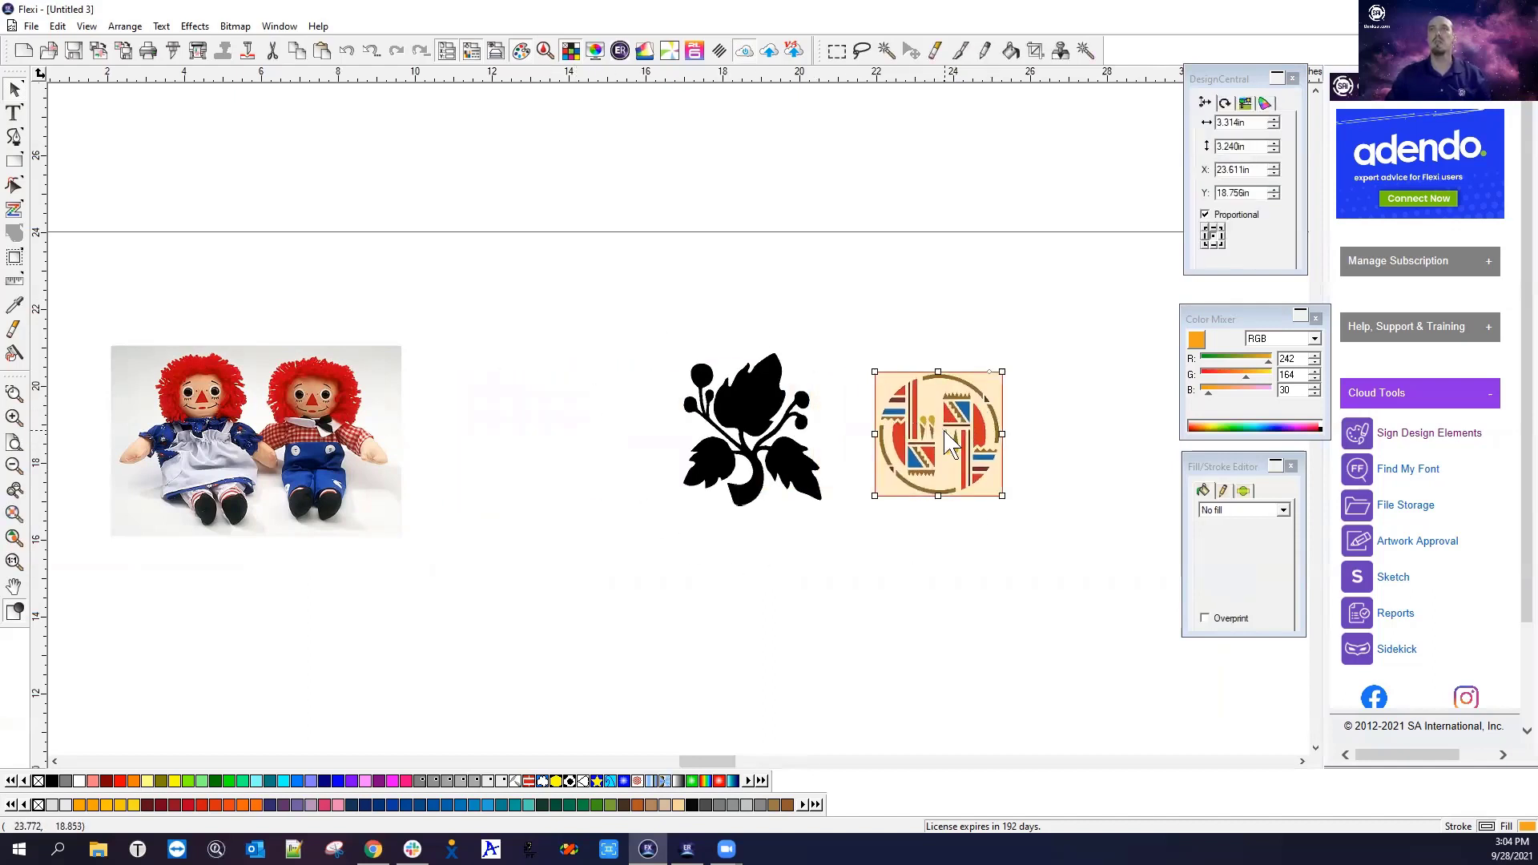
Examine the edges of the black leaf image up close to judge how smooth its outline is
left_click(755, 386)
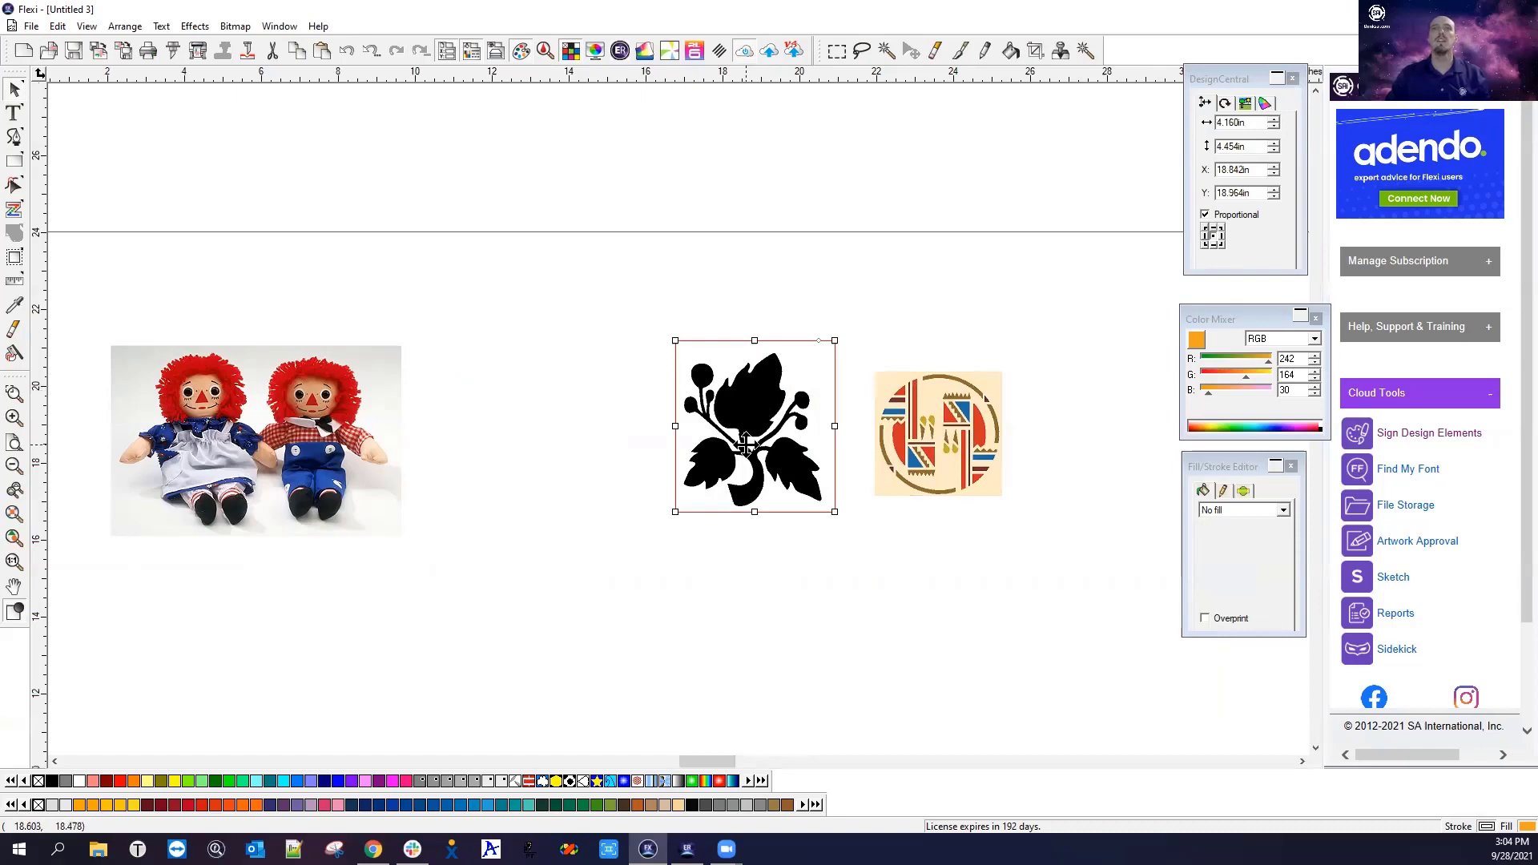
scroll(746, 444, "up", 8)
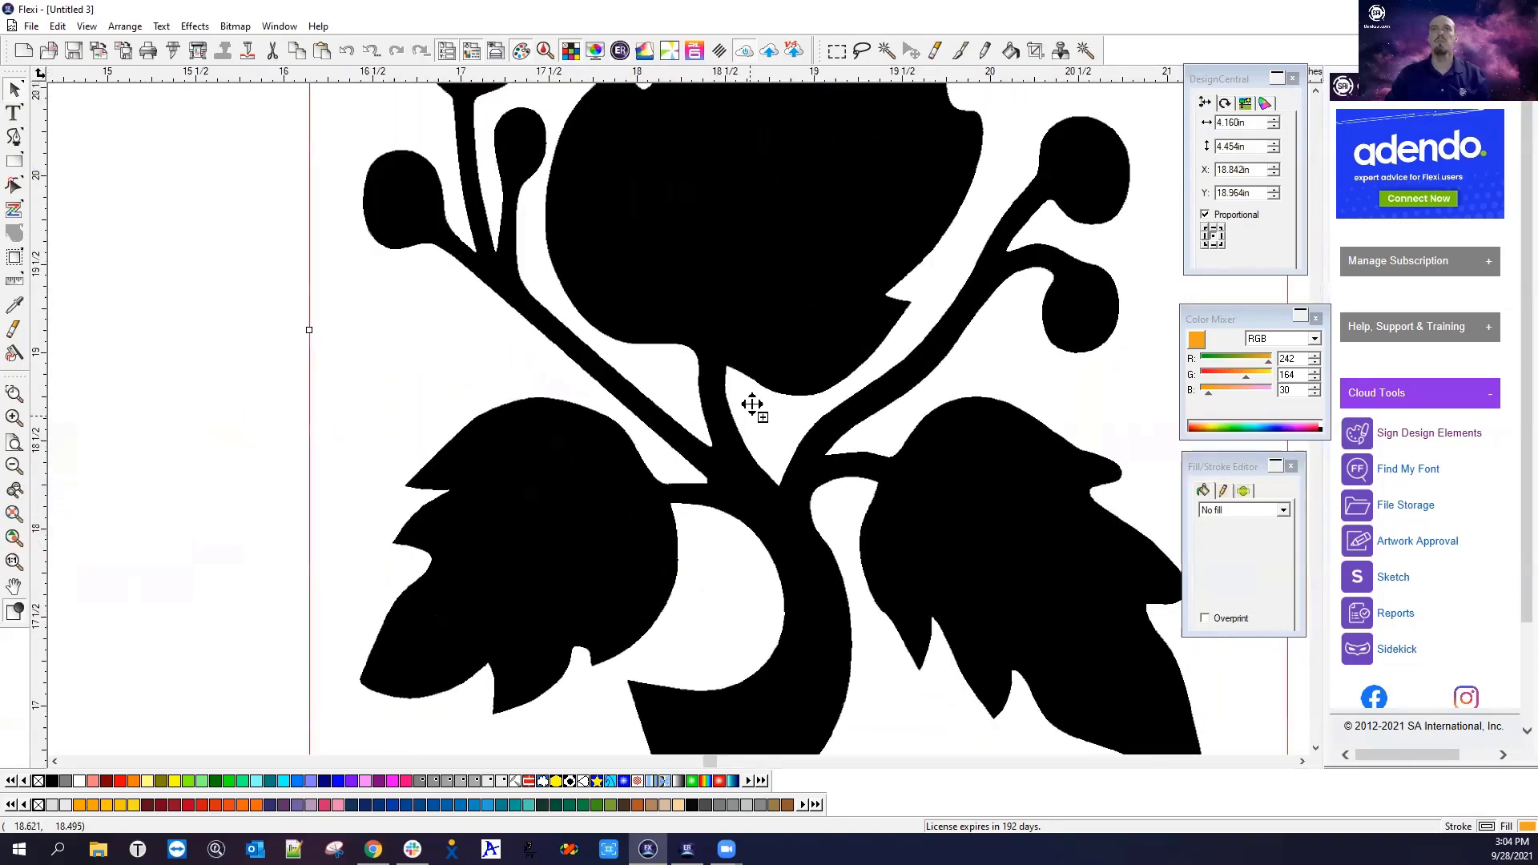
scroll(749, 376, "up", 6)
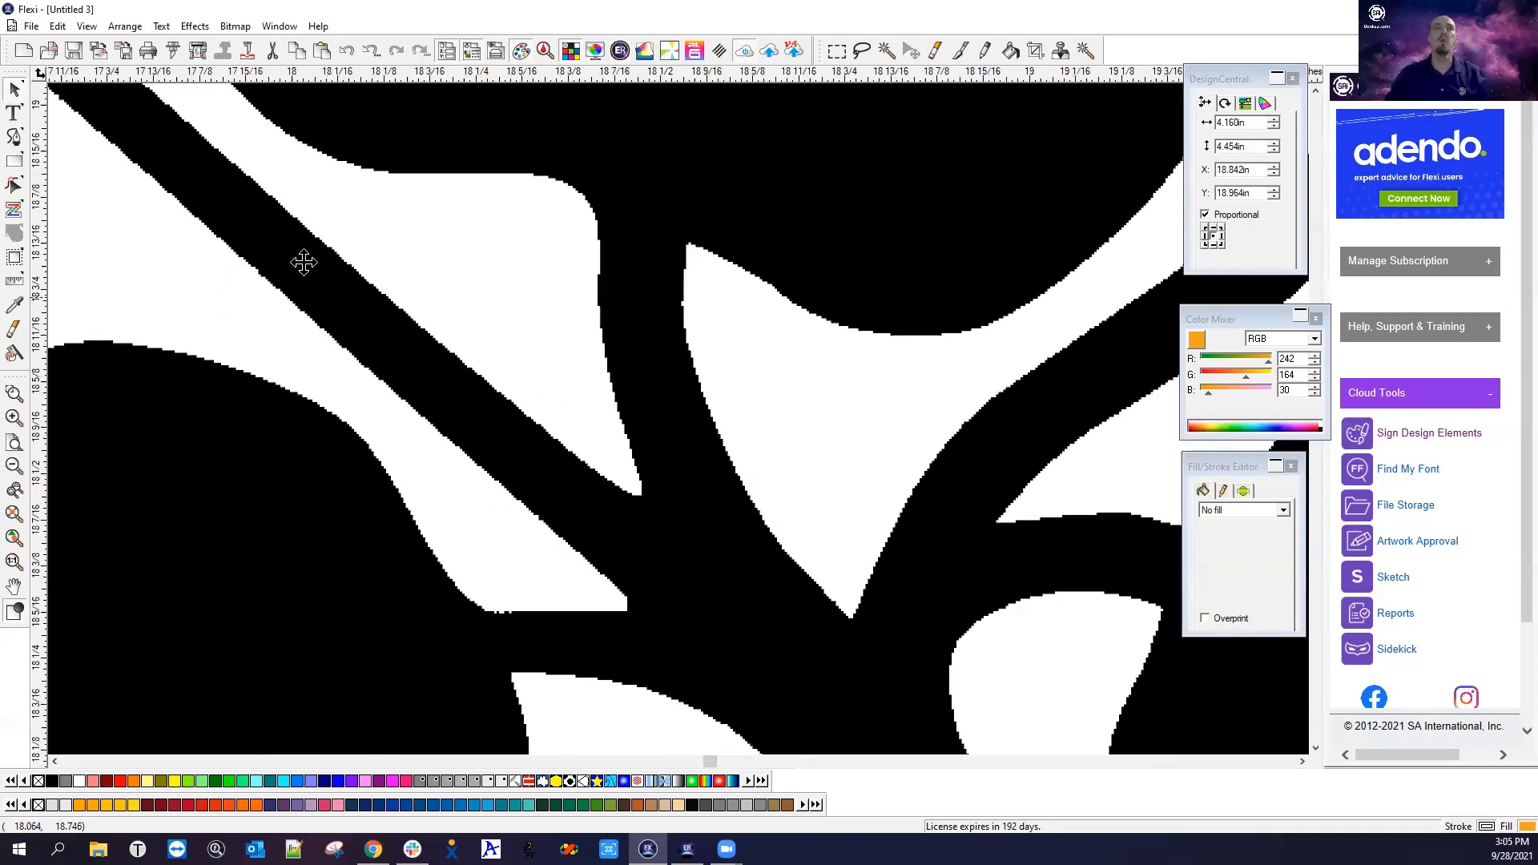
scroll(539, 445, "down", 3)
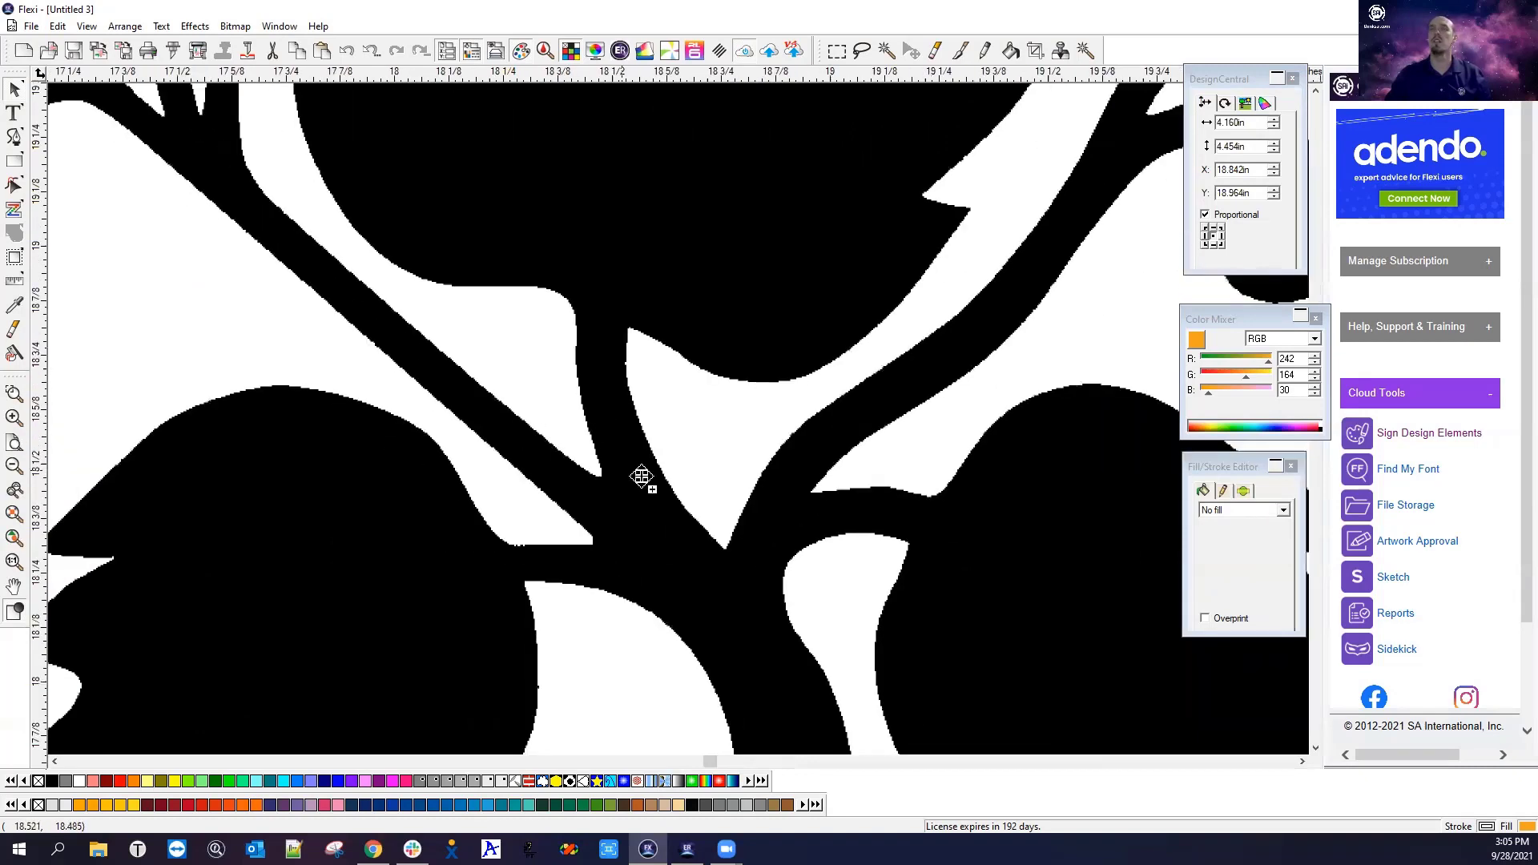
scroll(642, 477, "down", 4)
left_click(651, 484)
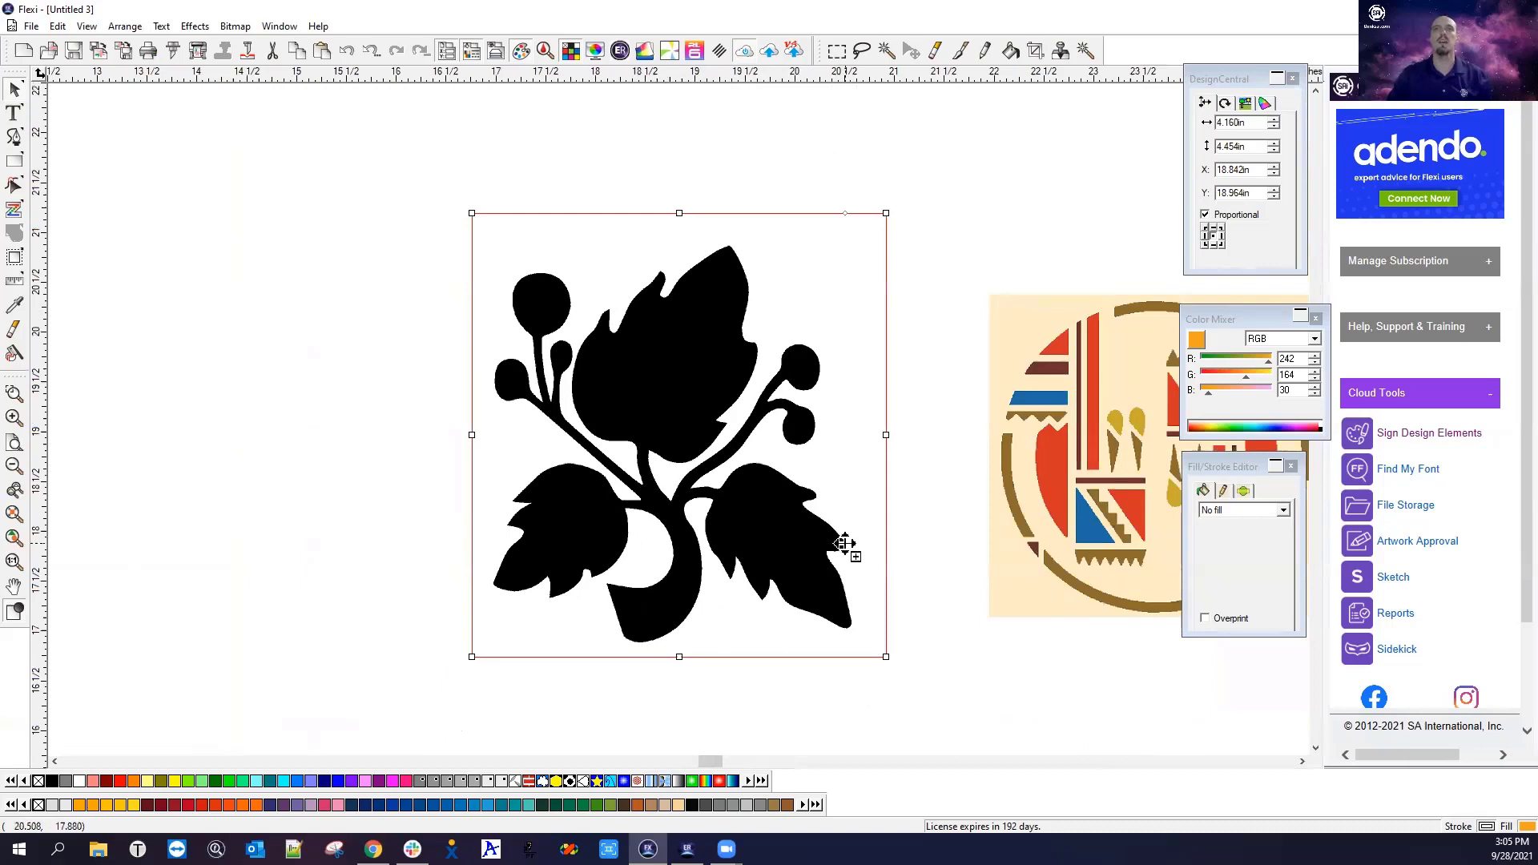
scroll(849, 543, "down", 4)
Select the dolls photo and compare by examining the stepped pixel edges of the Indian image's shapes up close
left_click(301, 540)
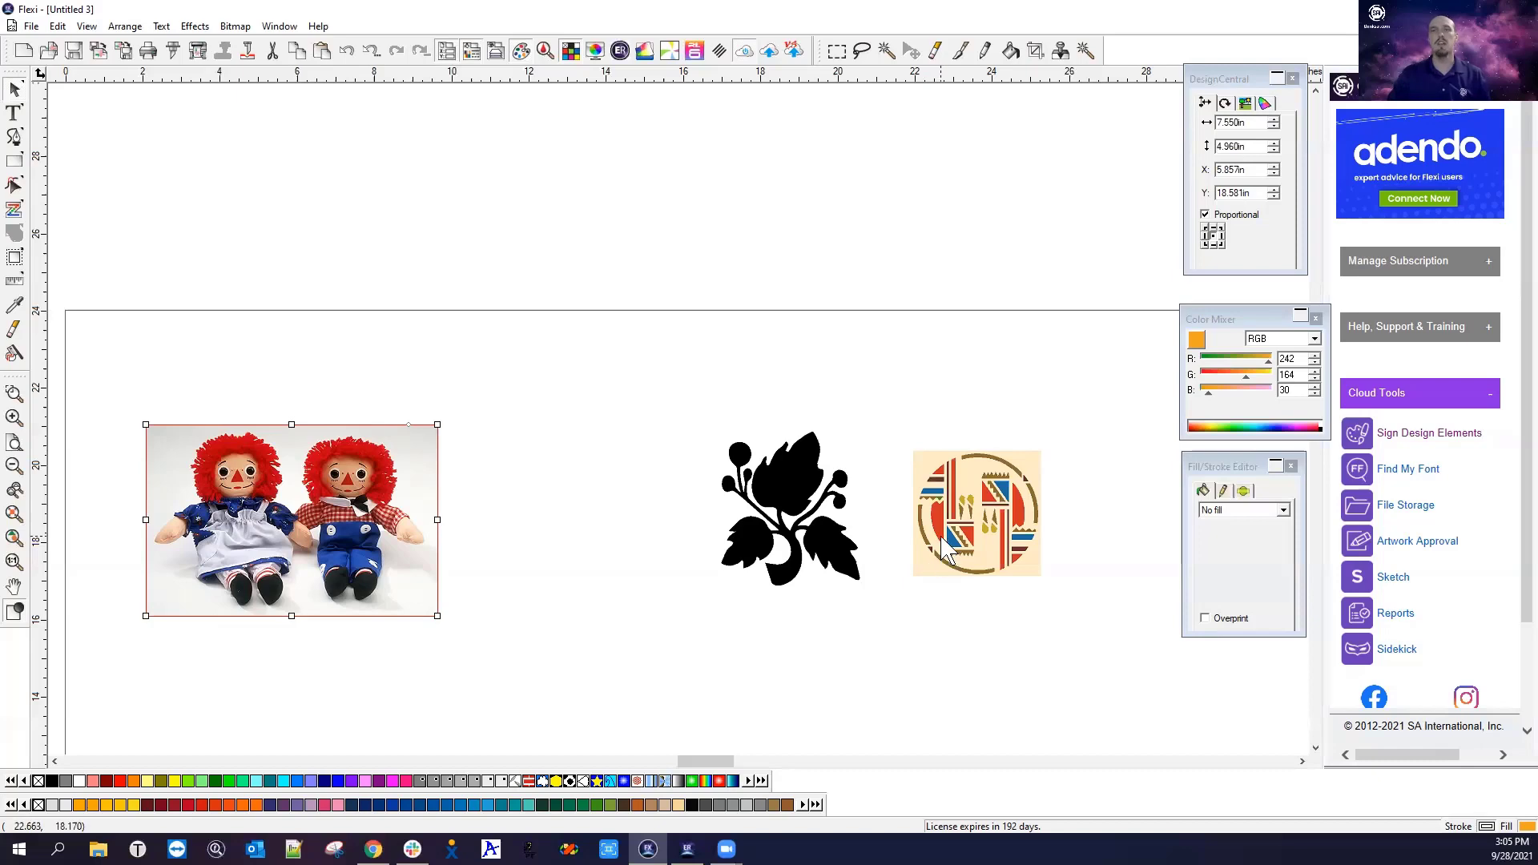
scroll(941, 545, "up", 2)
scroll(941, 544, "up", 4)
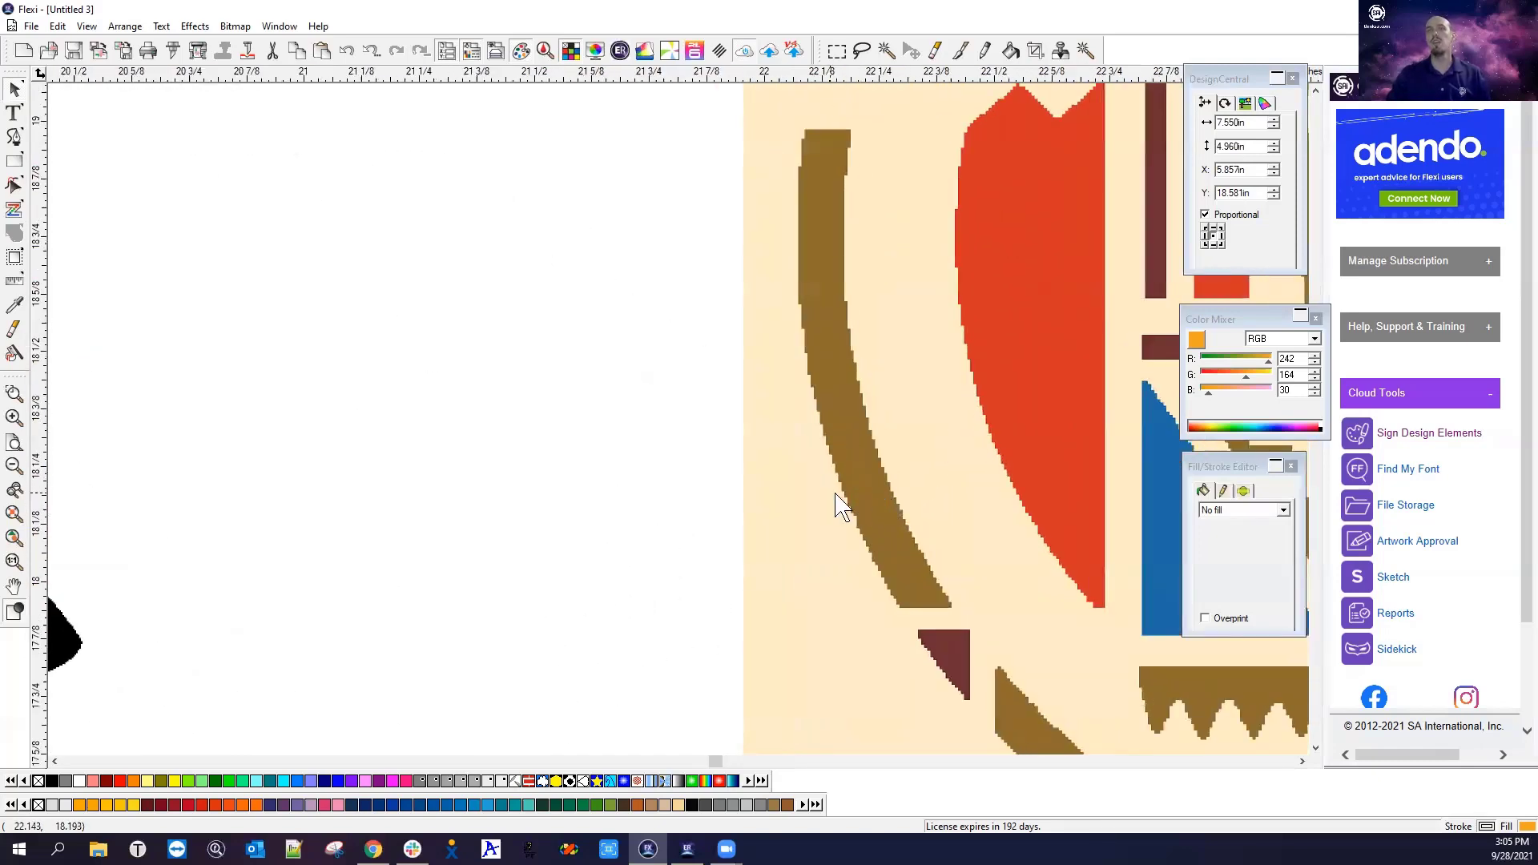
scroll(837, 503, "up", 2)
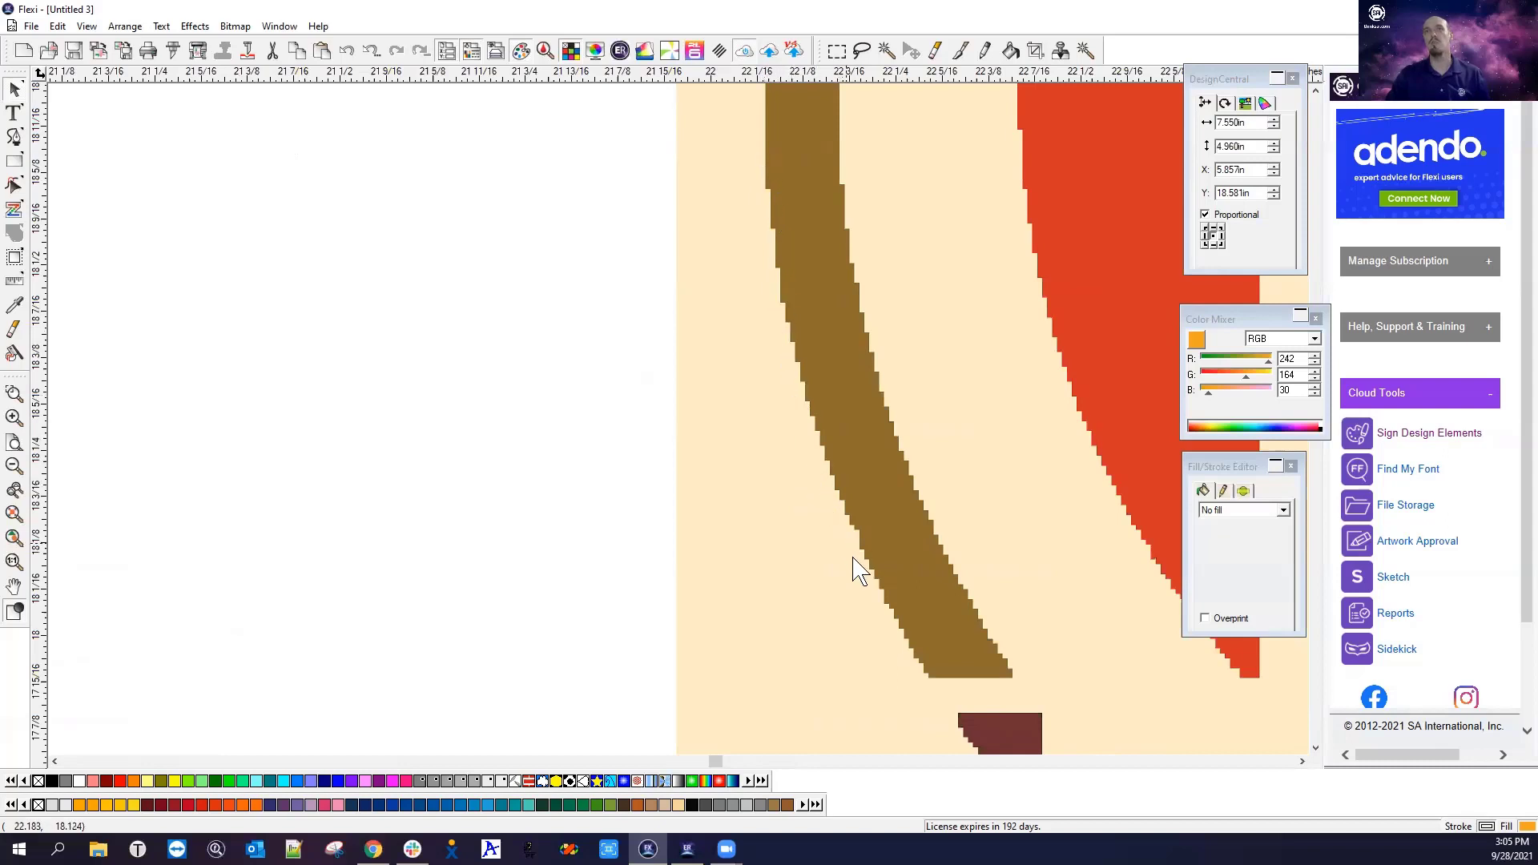
scroll(610, 557, "down", 3)
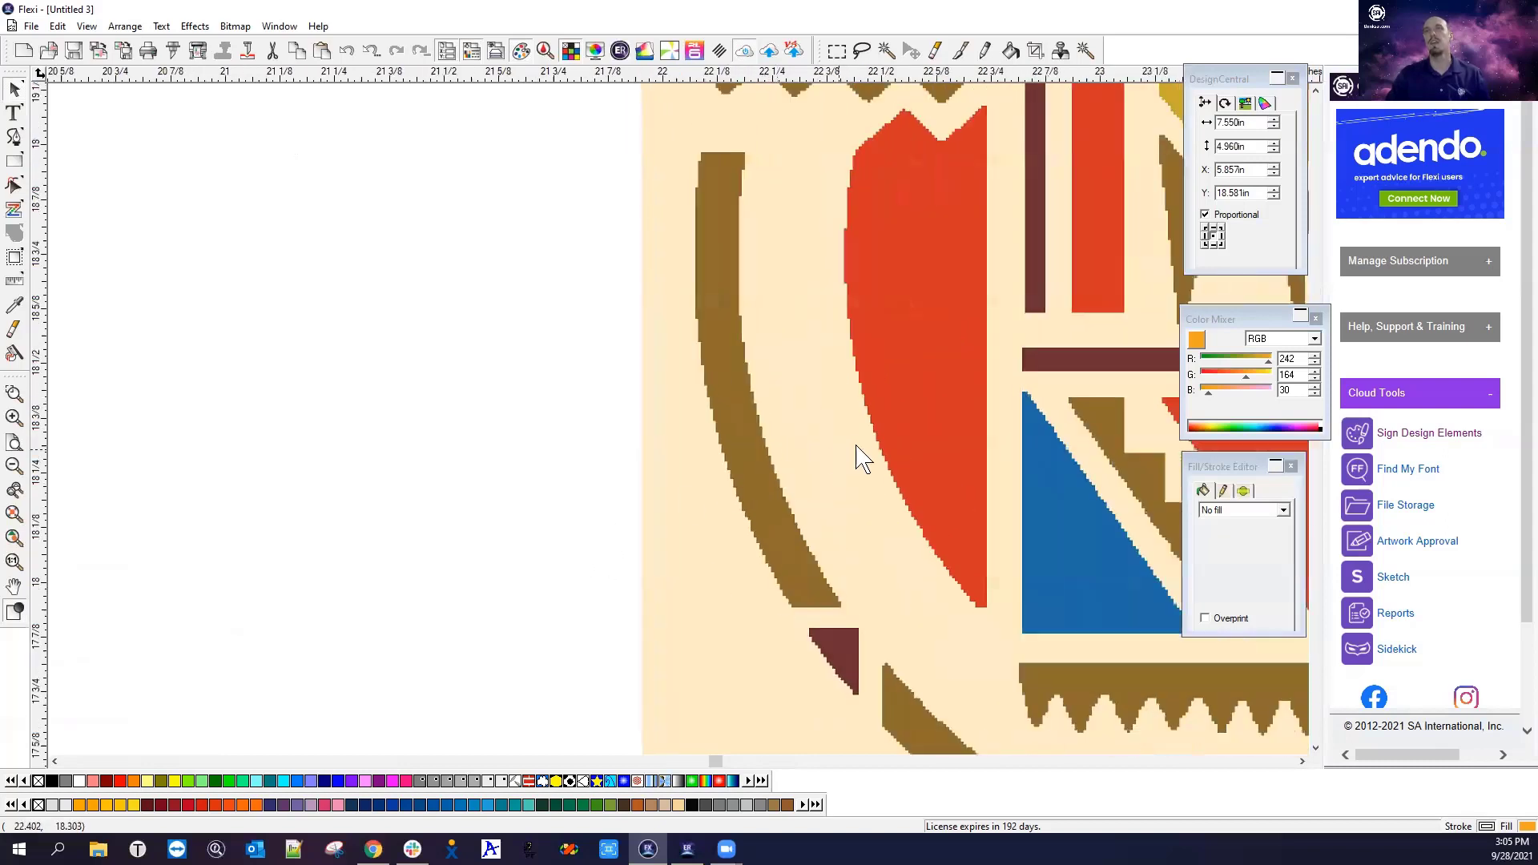
Compare the stepped pixel edges of the Indian image with the outline of the black leaf up close
scroll(861, 458, "up", 4)
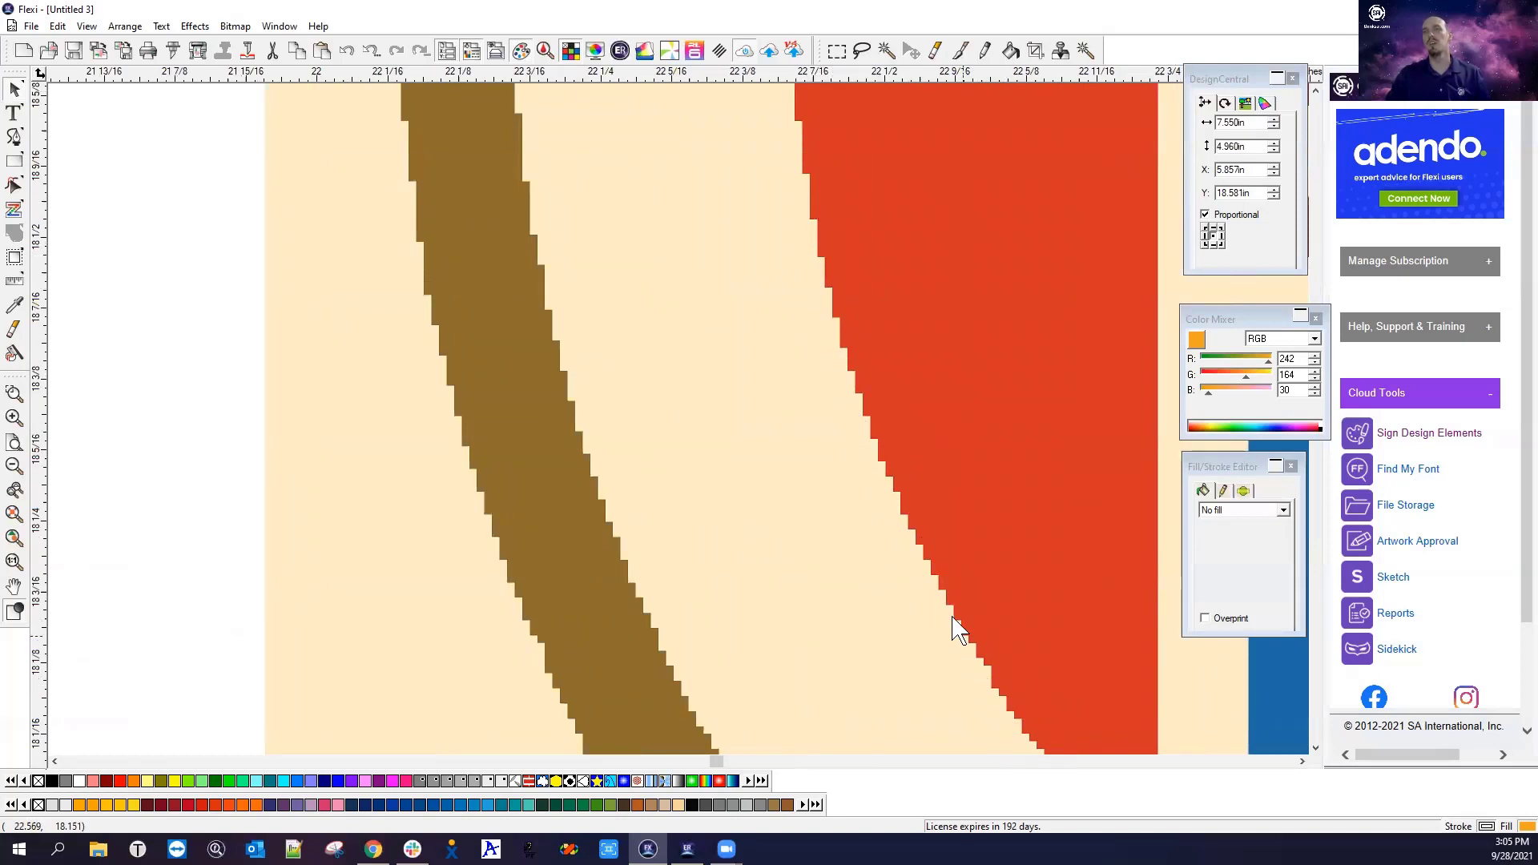
scroll(939, 505, "down", 4)
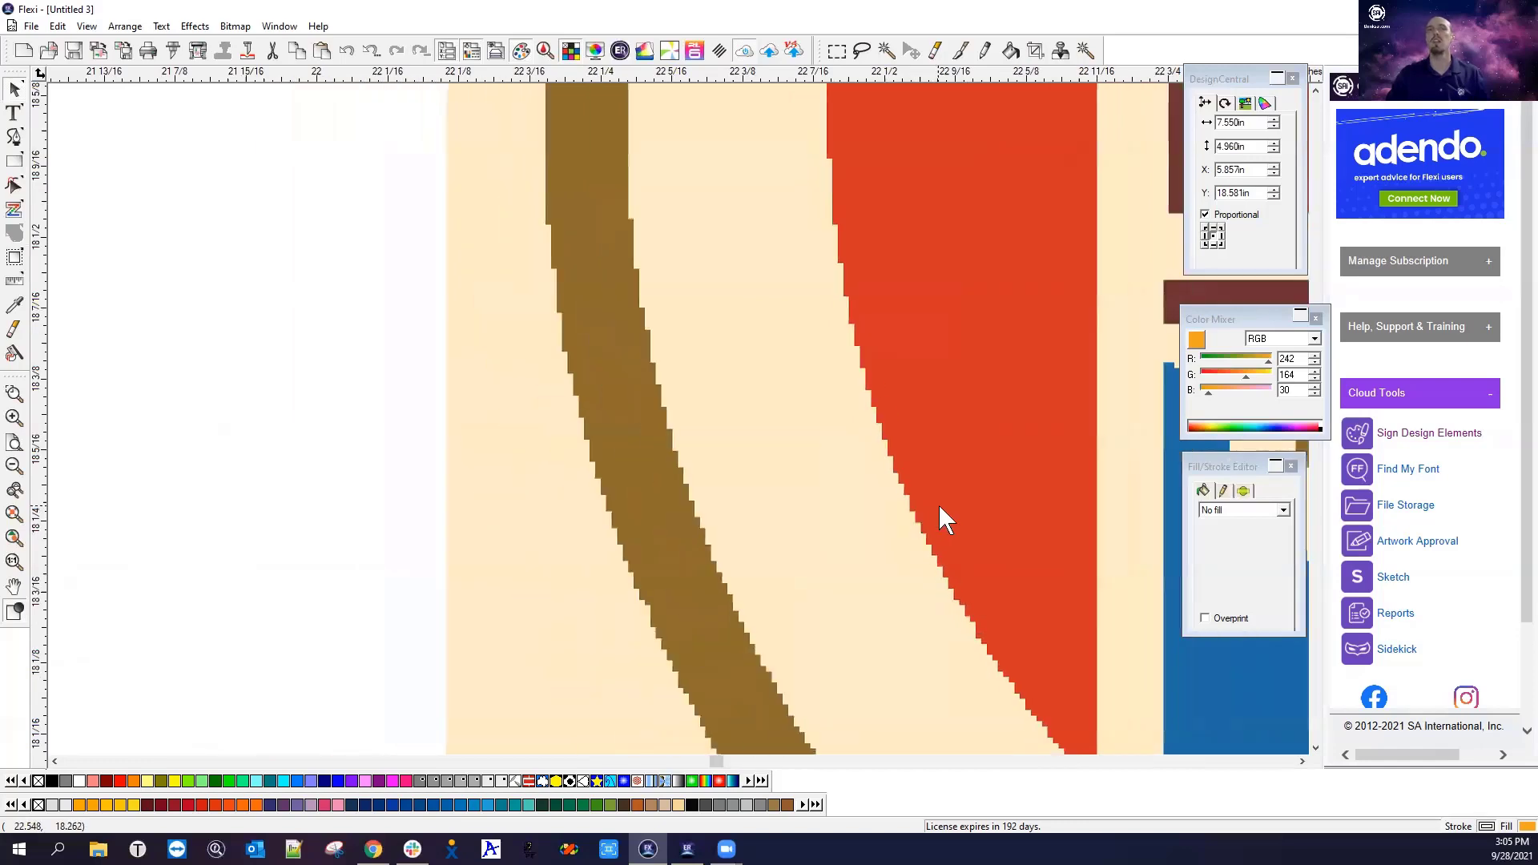
scroll(959, 486, "down", 5)
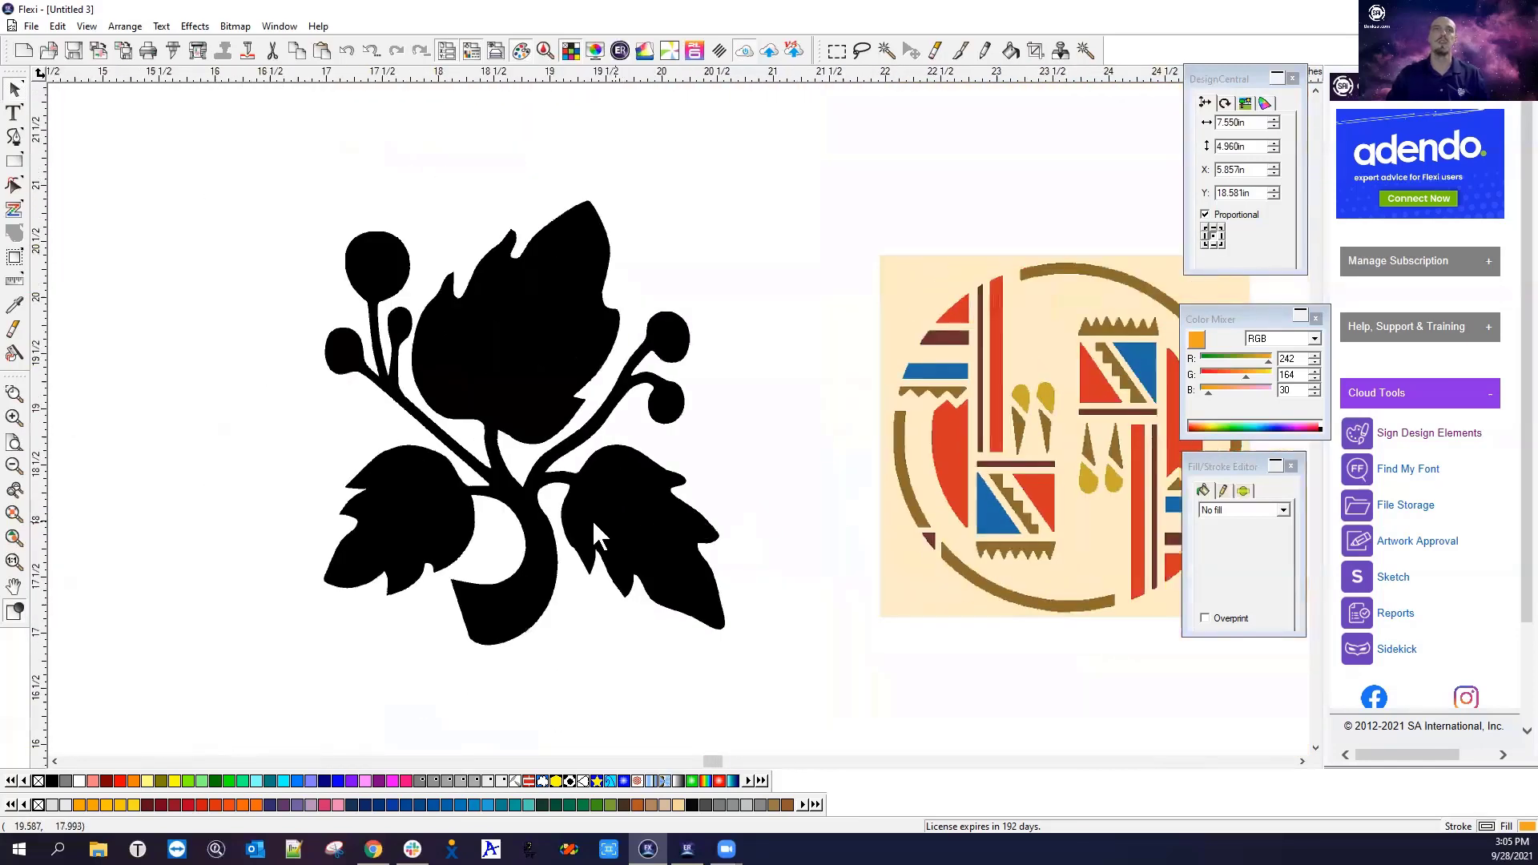
scroll(351, 499, "up", 3)
scroll(410, 437, "up", 4)
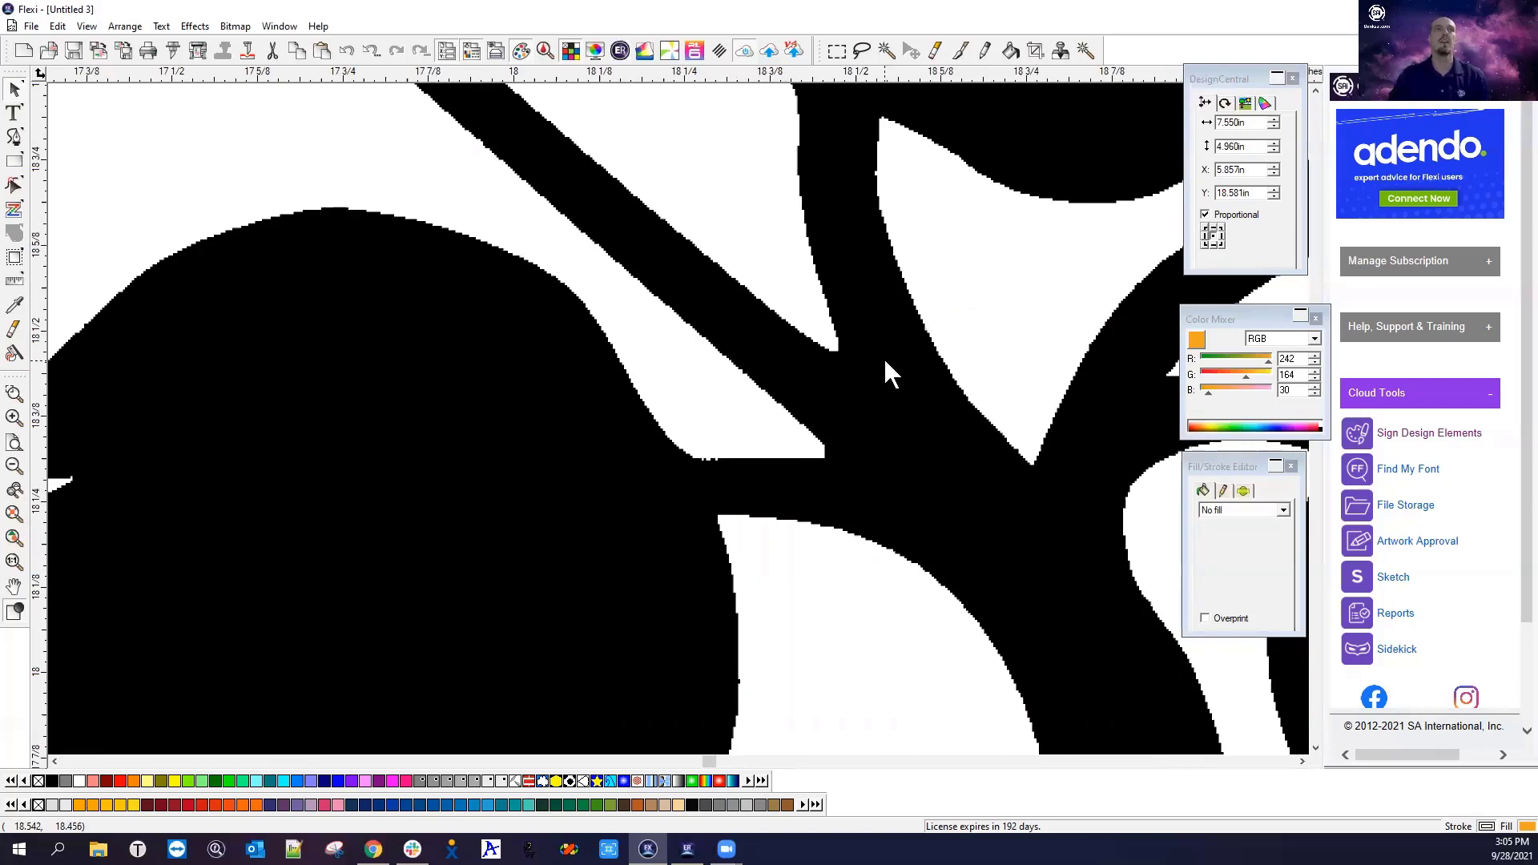
scroll(890, 372, "down", 8)
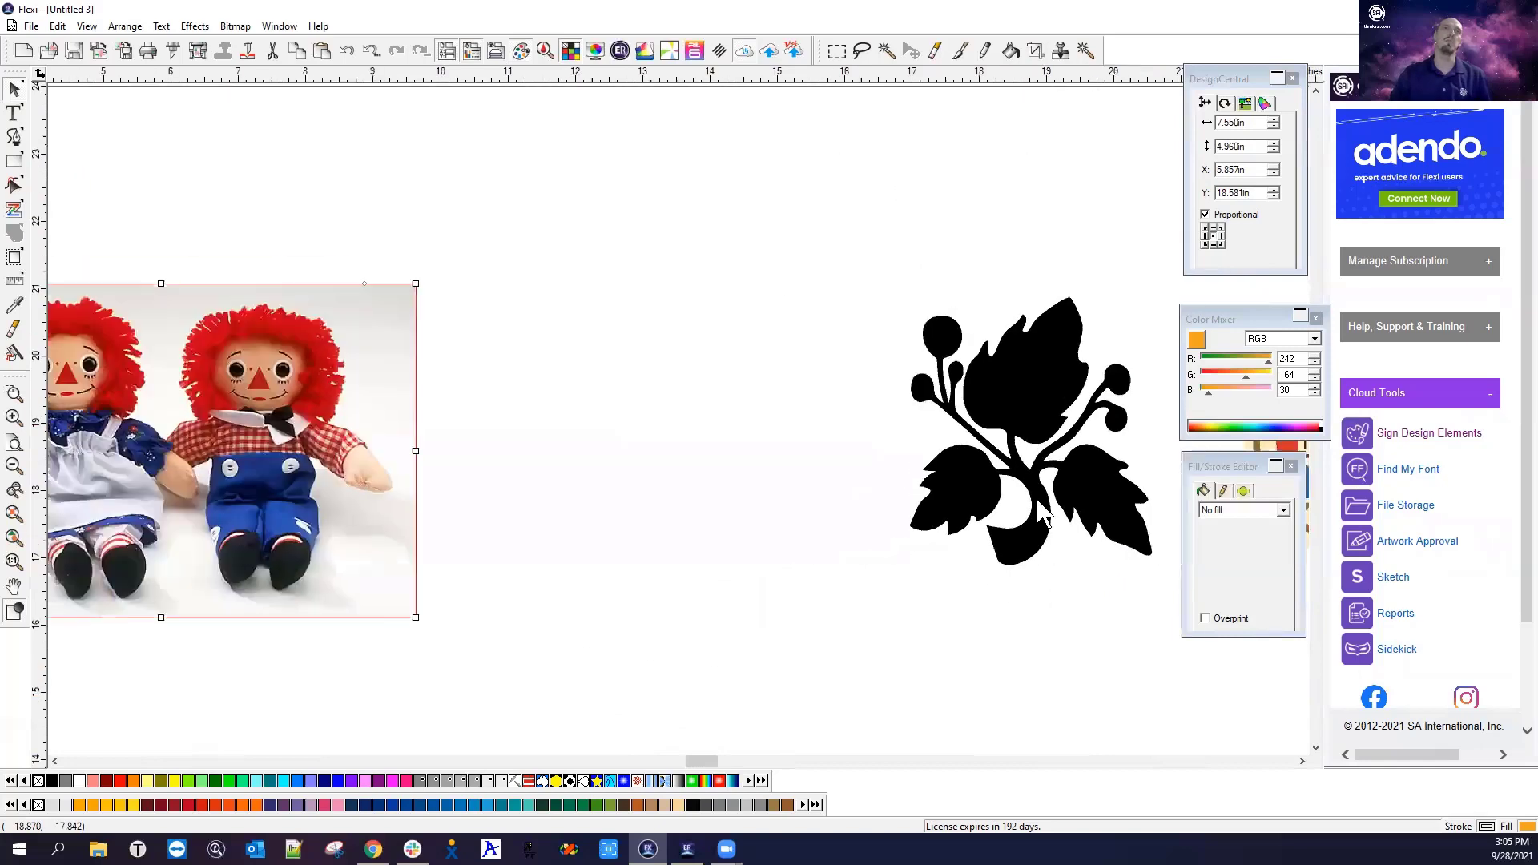
Examine the dolls photo up close, from the right doll's face to its overall buttons, to judge its pixels and color blending
scroll(1034, 488, "down", 3)
scroll(491, 481, "up", 5)
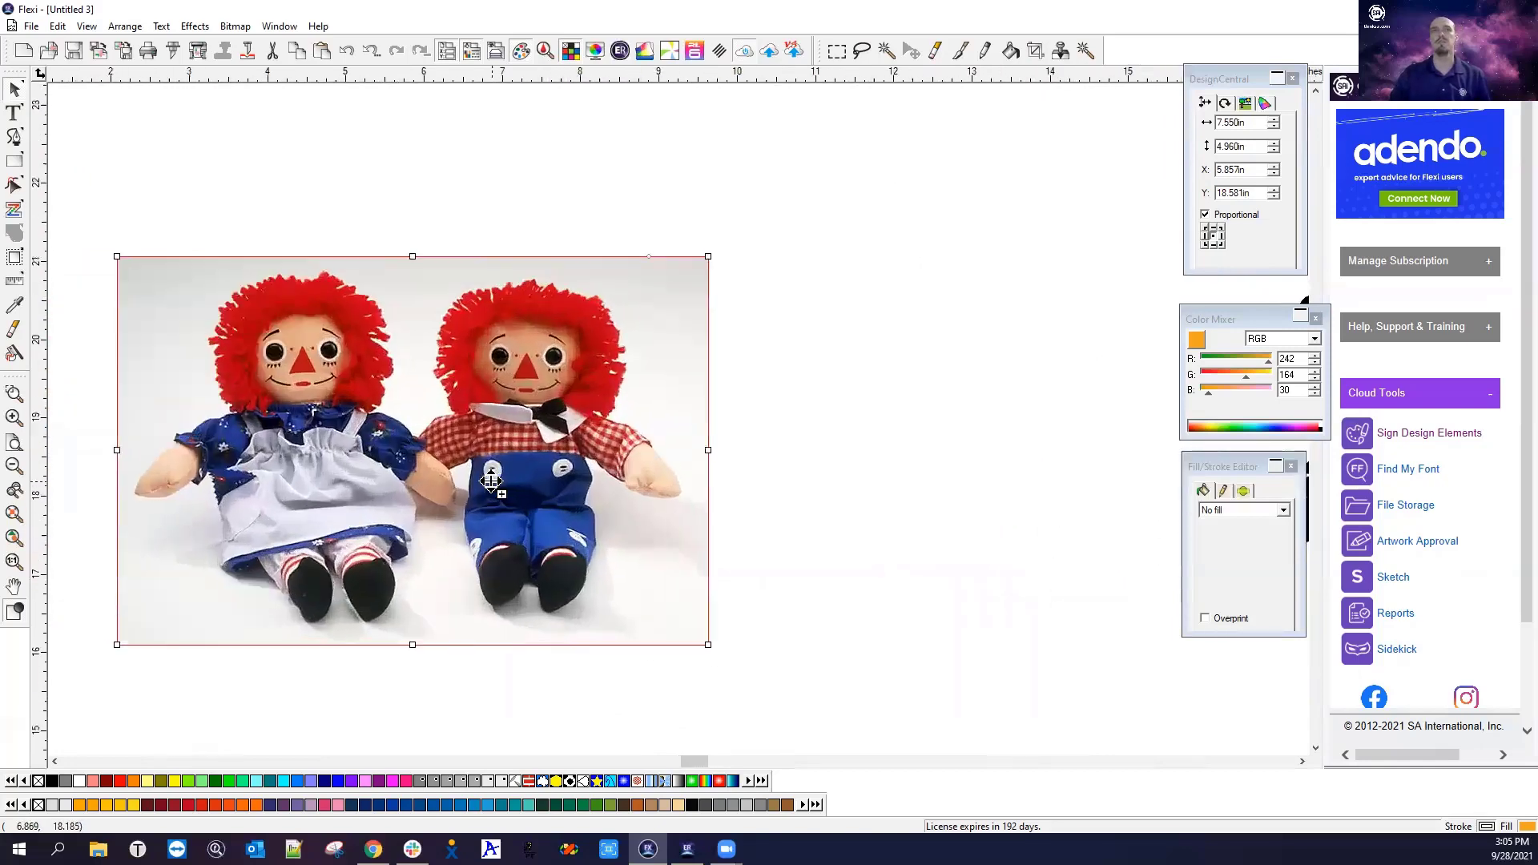
scroll(365, 436, "up", 2)
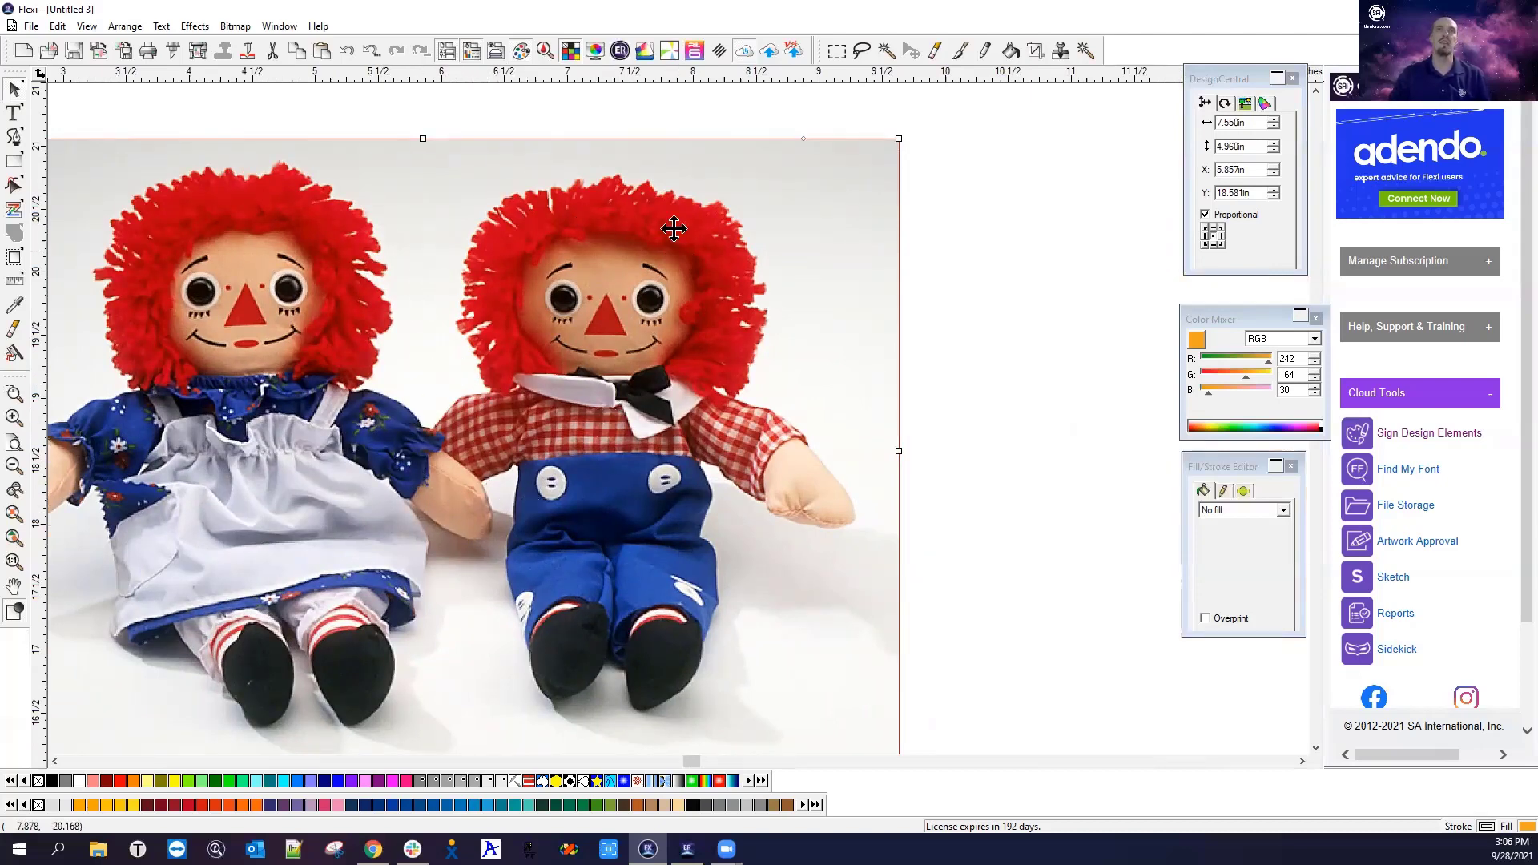
scroll(643, 237, "up", 5)
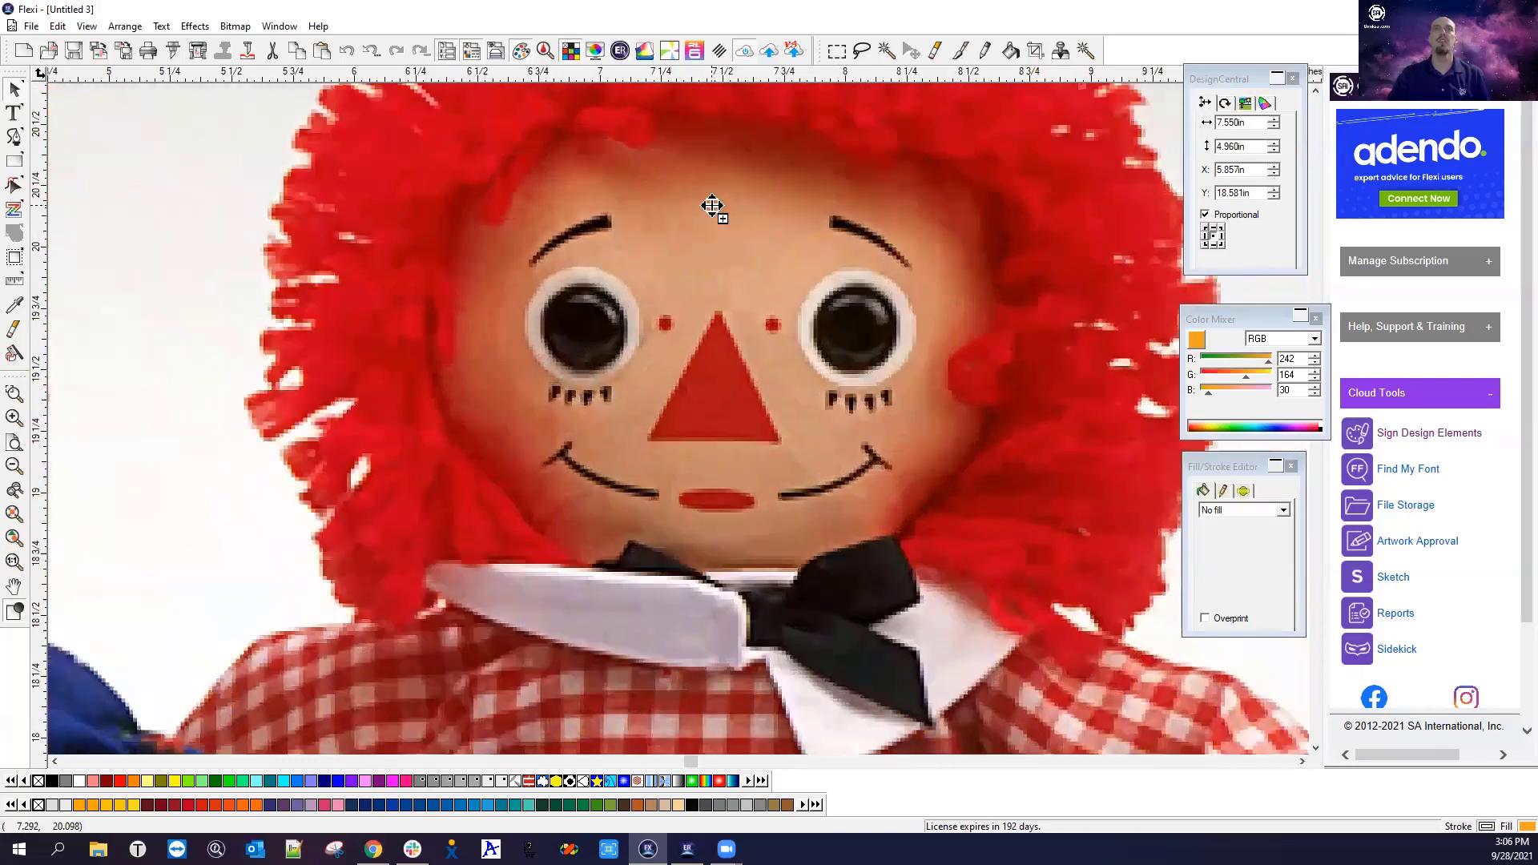
scroll(783, 240, "up", 3)
scroll(762, 240, "up", 2)
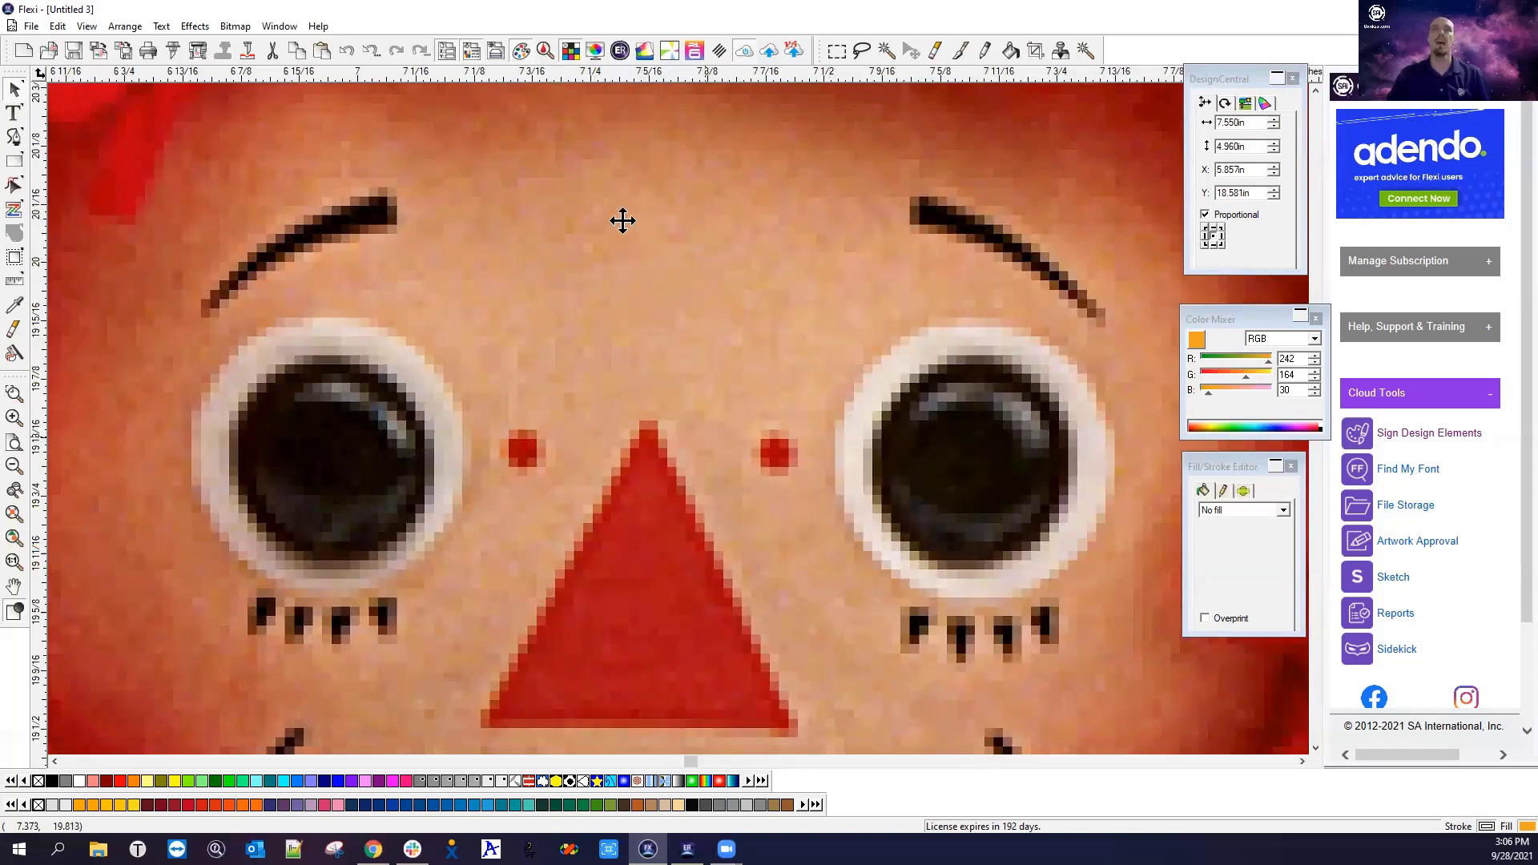
scroll(705, 425, "down", 6)
scroll(731, 414, "down", 6)
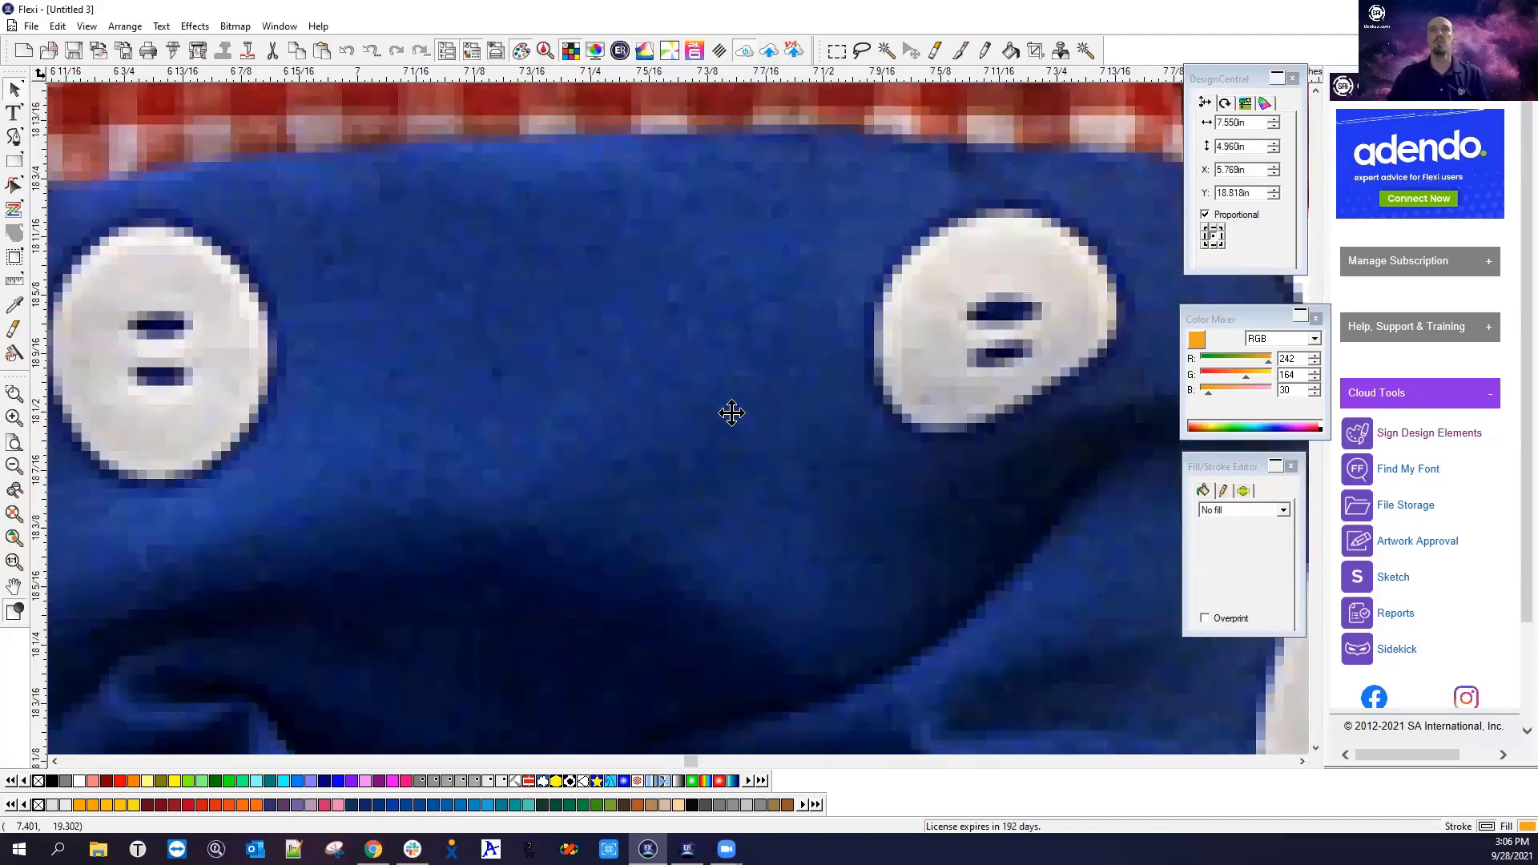
scroll(730, 409, "down", 2)
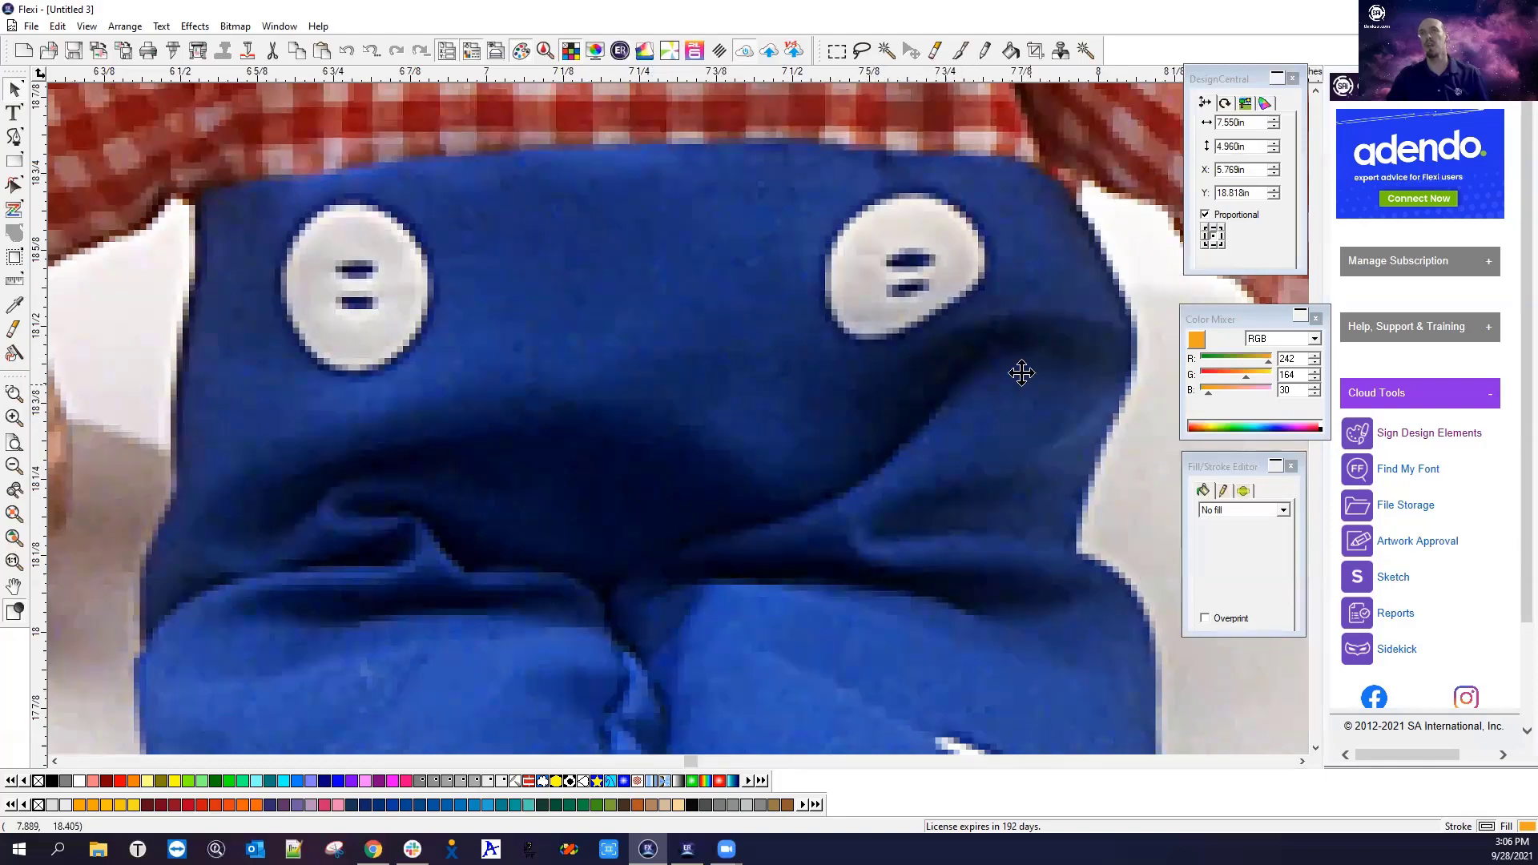
scroll(981, 382, "down", 5)
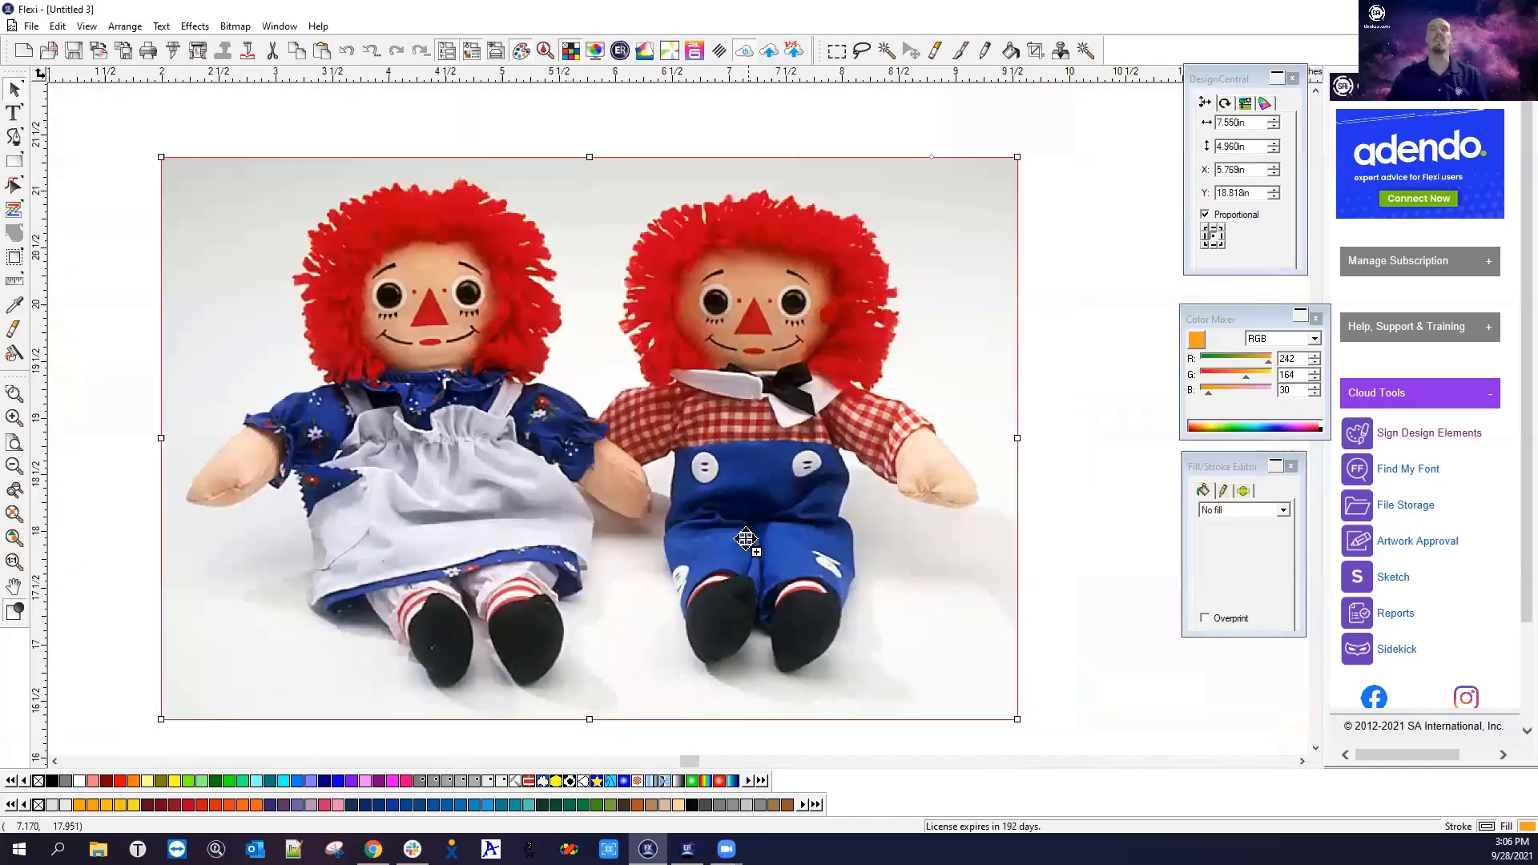
left_click(738, 548)
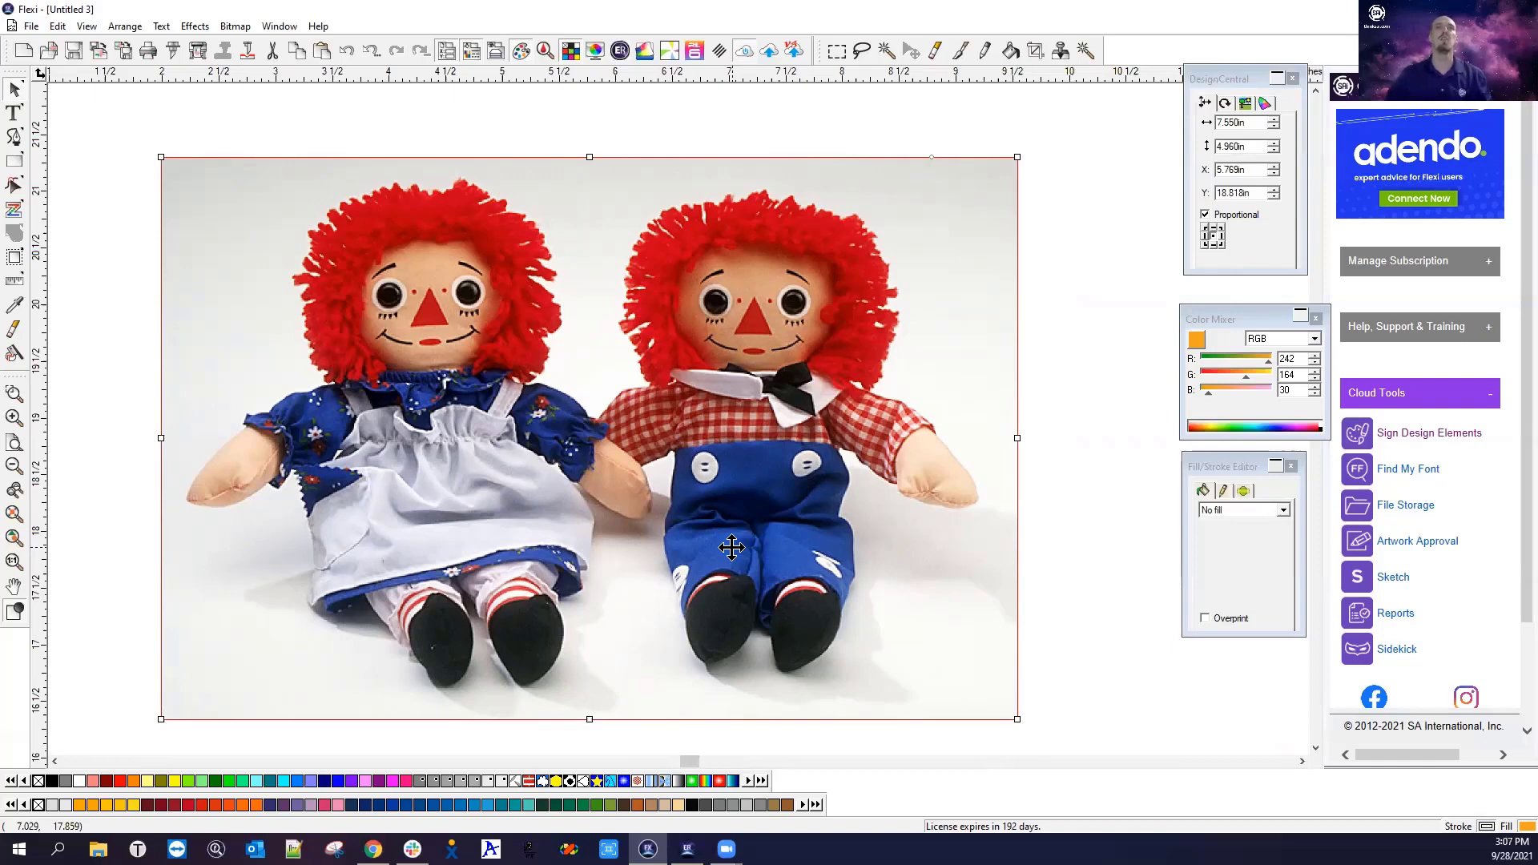
Delete the dolls photo, leaving only the leaf and Indian images on the page
scroll(343, 466, "down", 2)
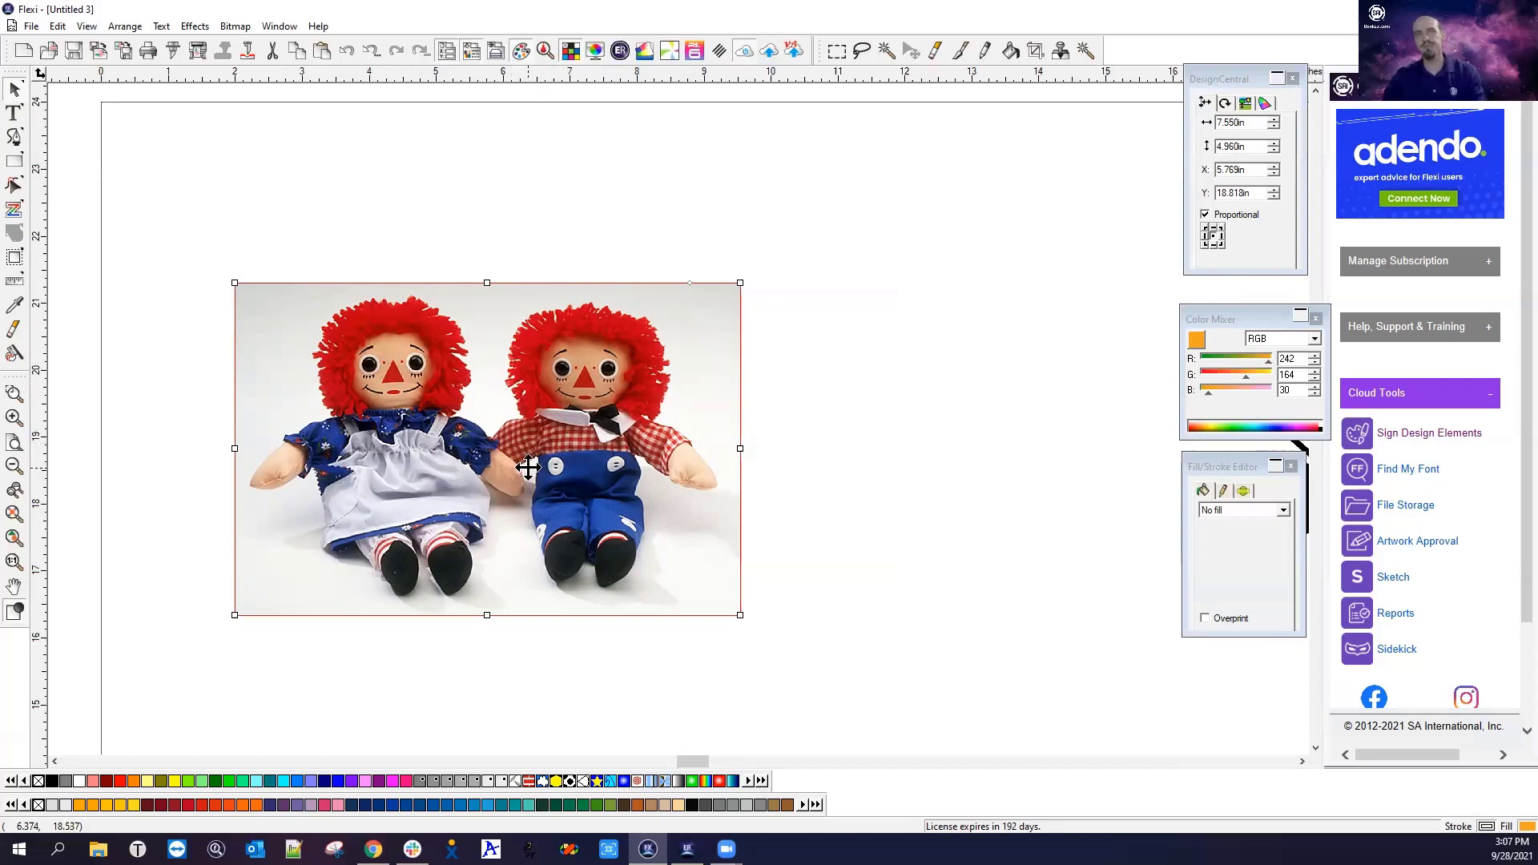
key("Delete")
scroll(273, 477, "down", 3)
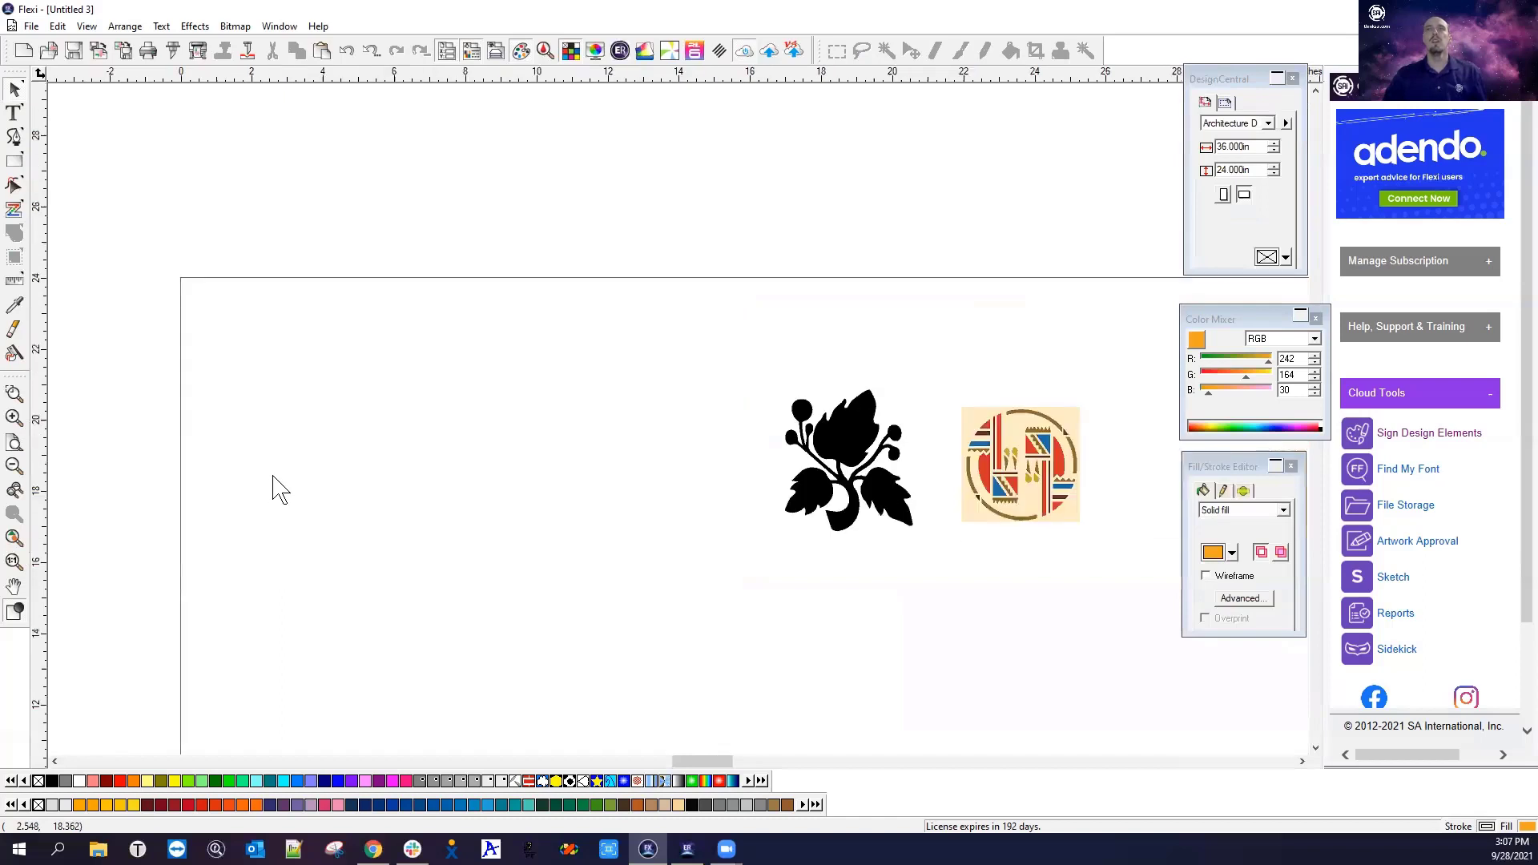
scroll(276, 476, "down", 1)
scroll(975, 502, "up", 4)
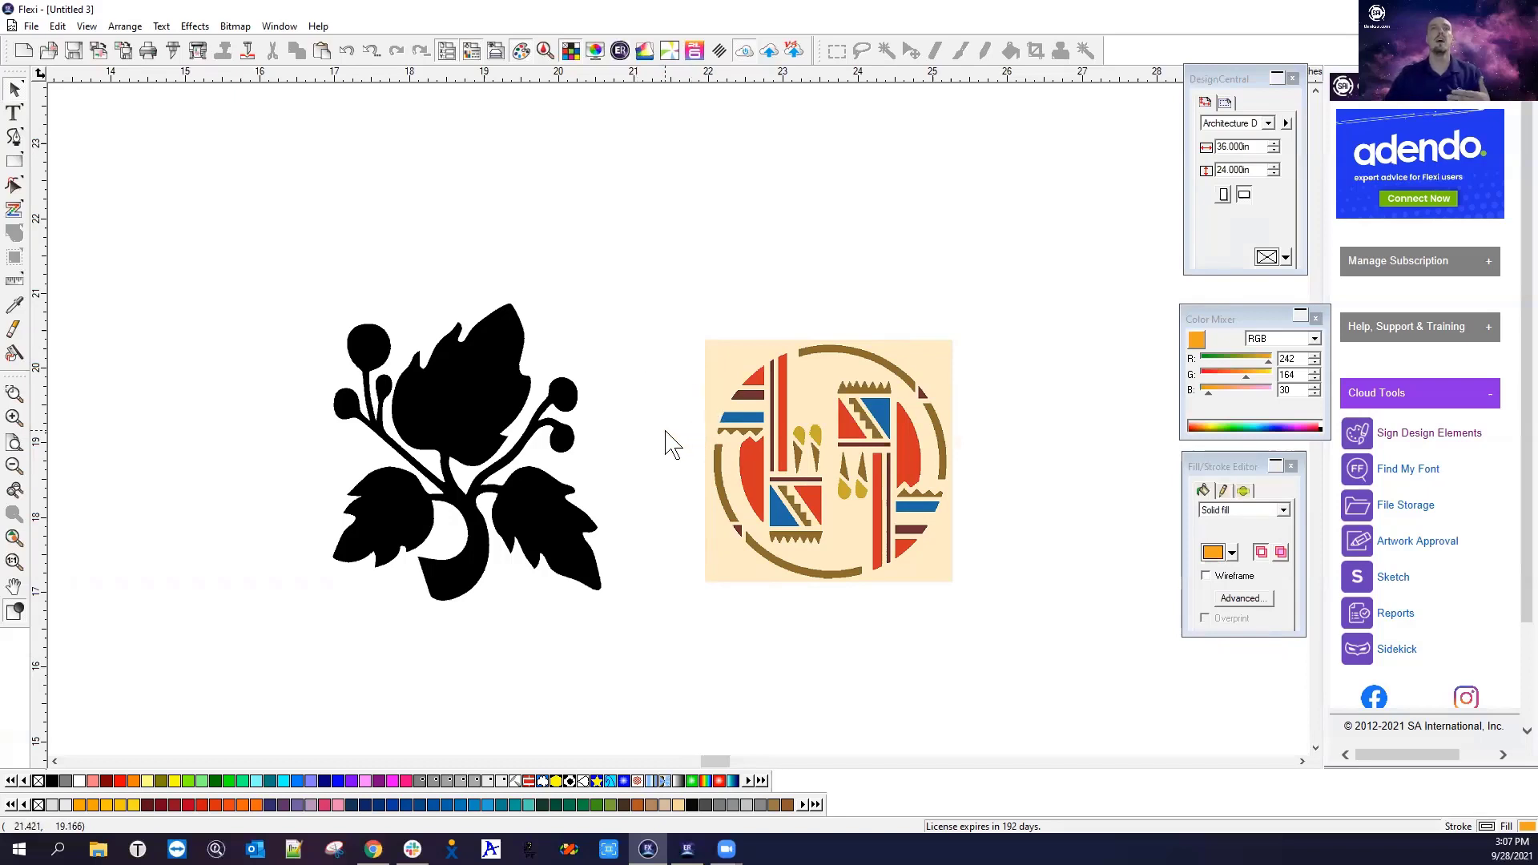
left_click_drag(336, 277, 1037, 641)
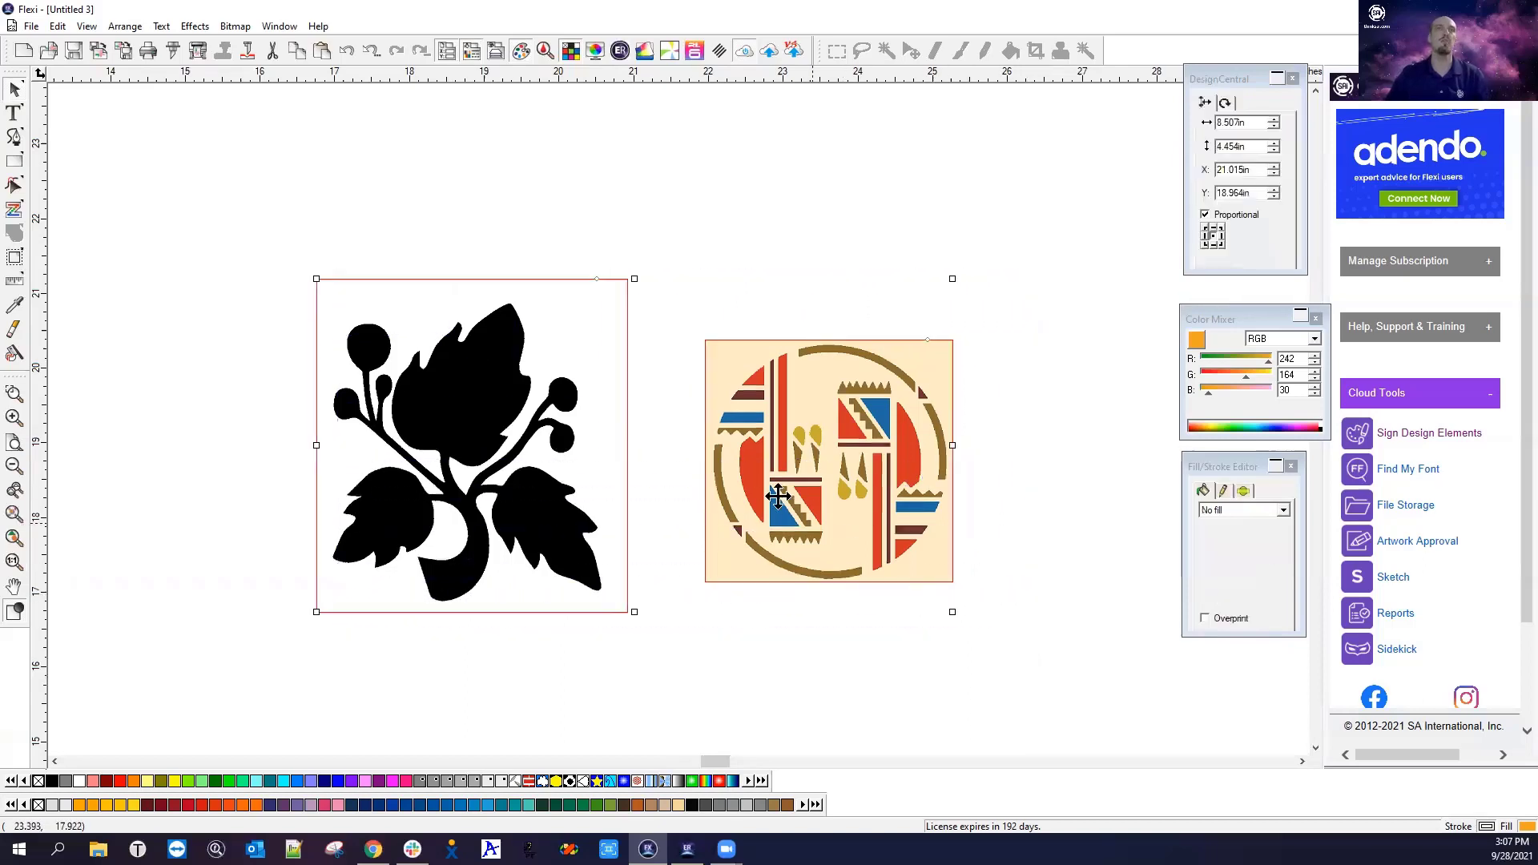
left_click(741, 281)
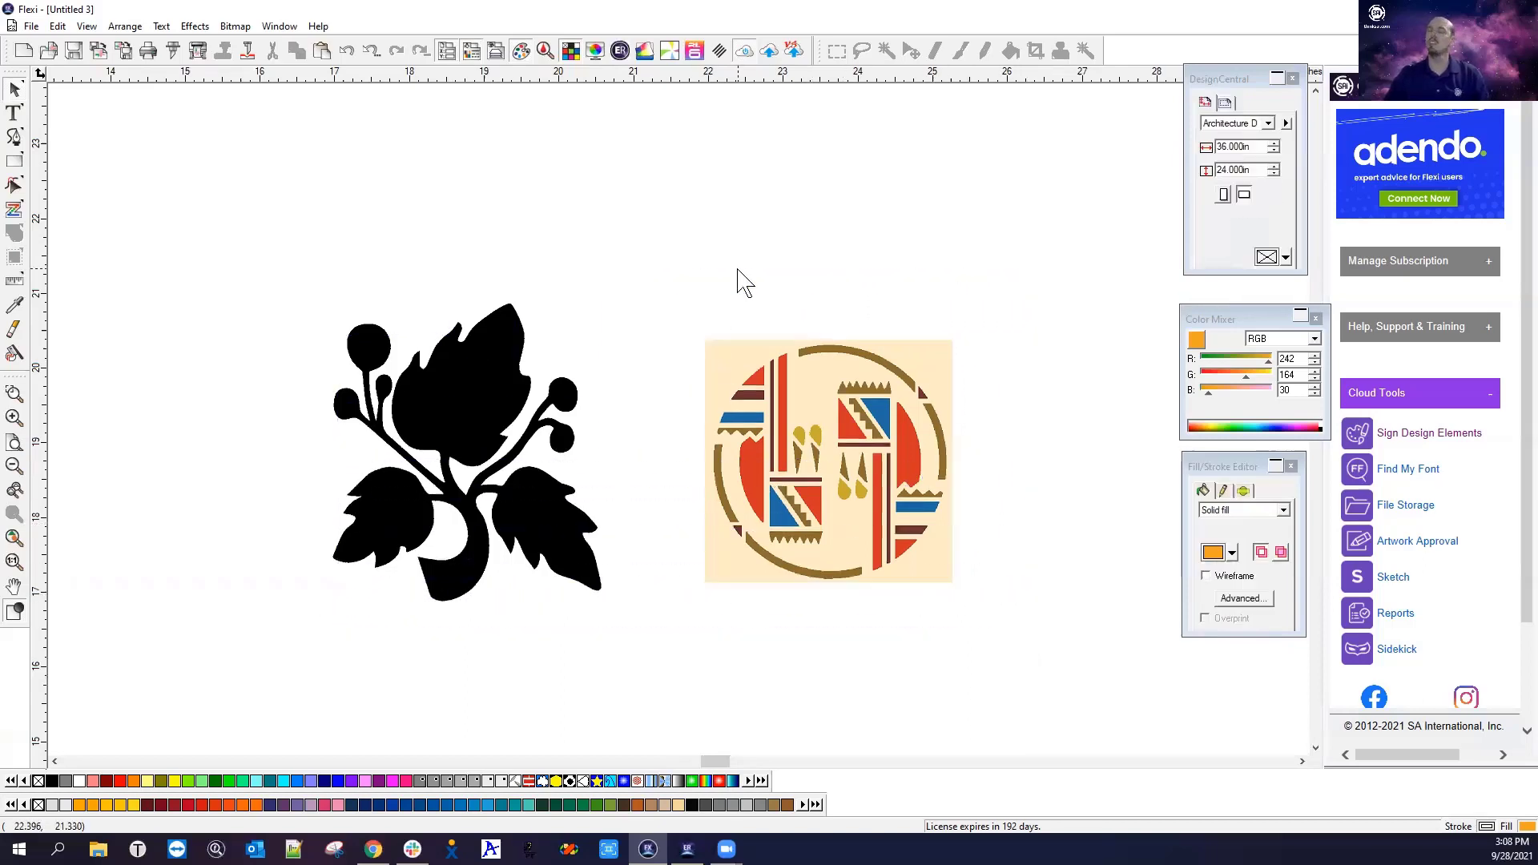
Start Autotrace for vectorizing bitmaps and show the available noise reduction levels
left_click(235, 27)
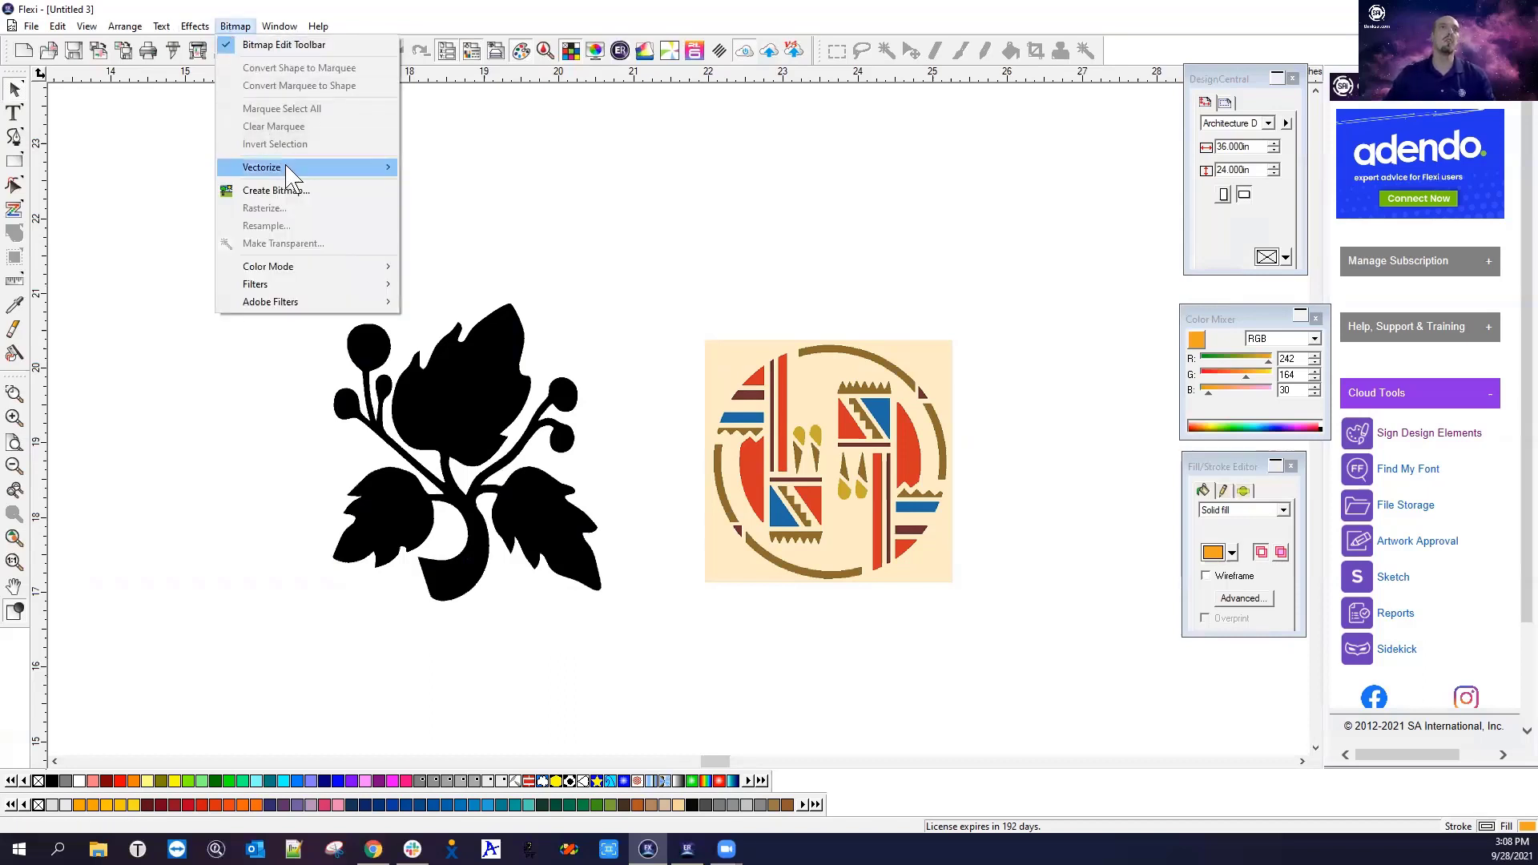
mouse_move(289, 168)
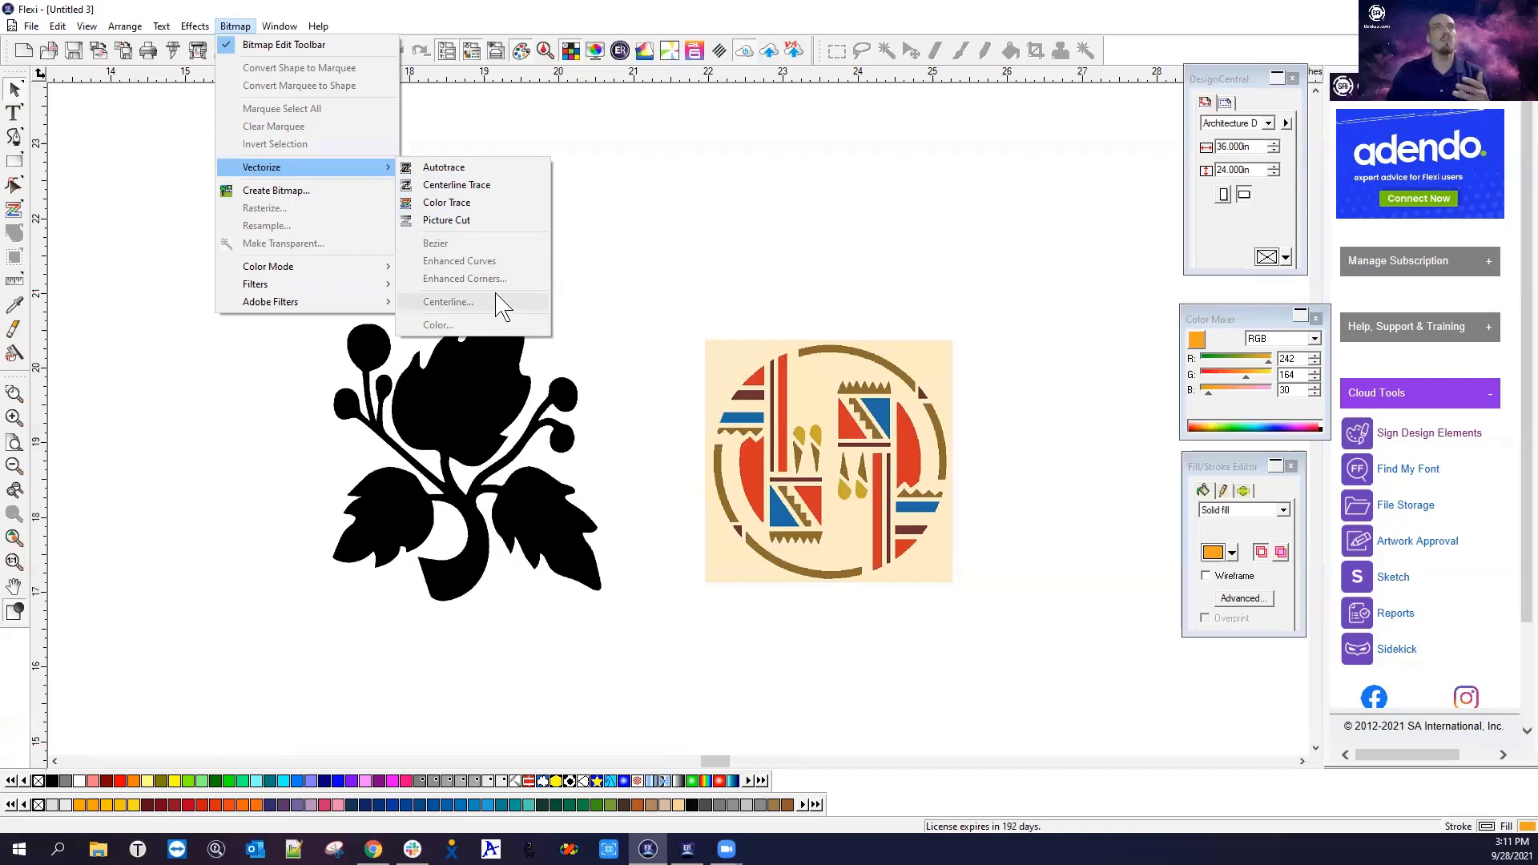
left_click(484, 170)
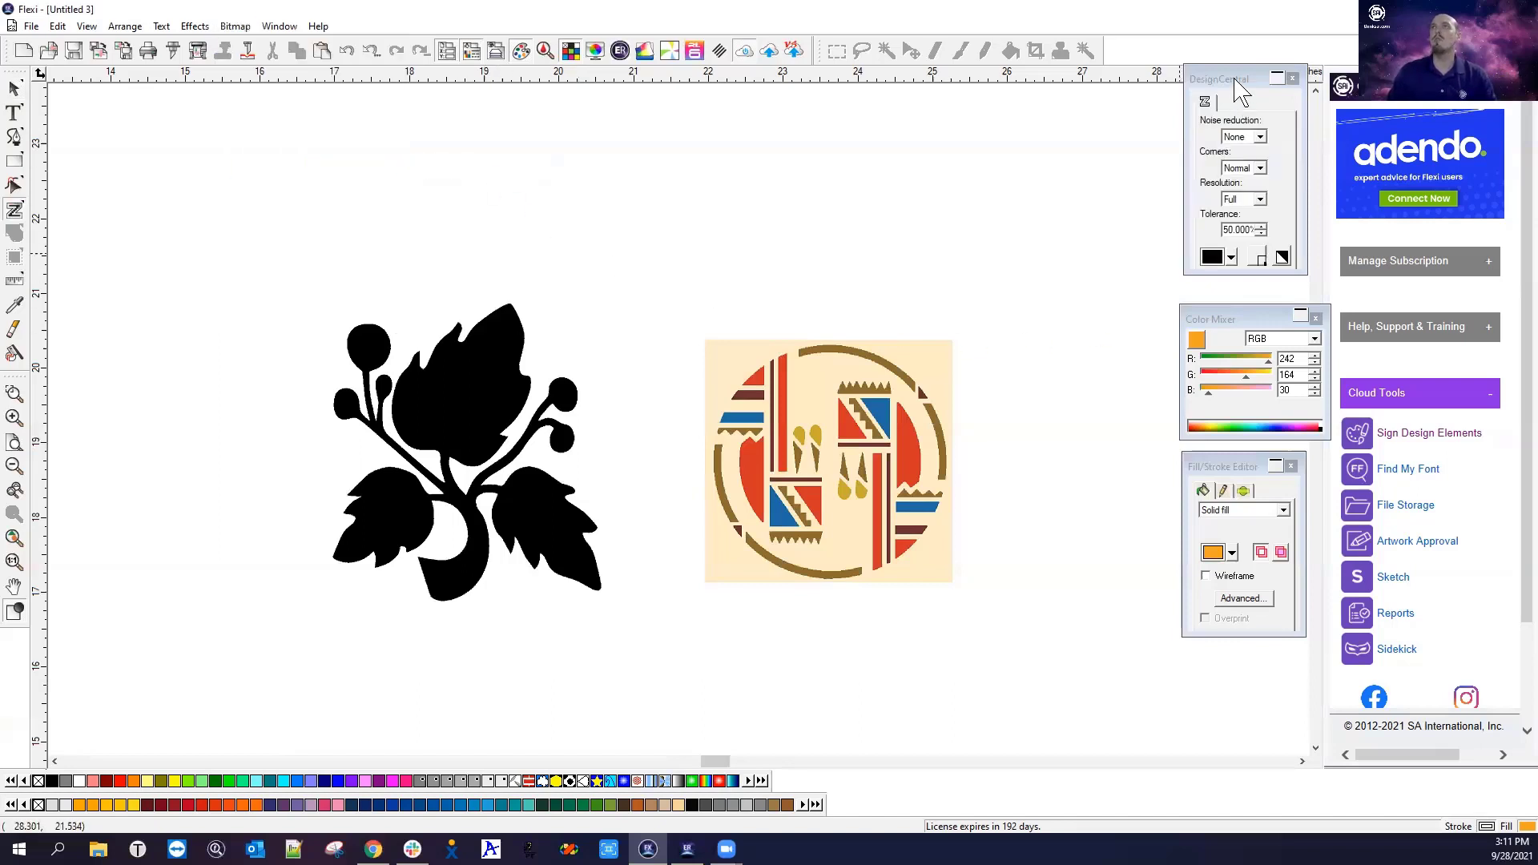
left_click(1223, 96)
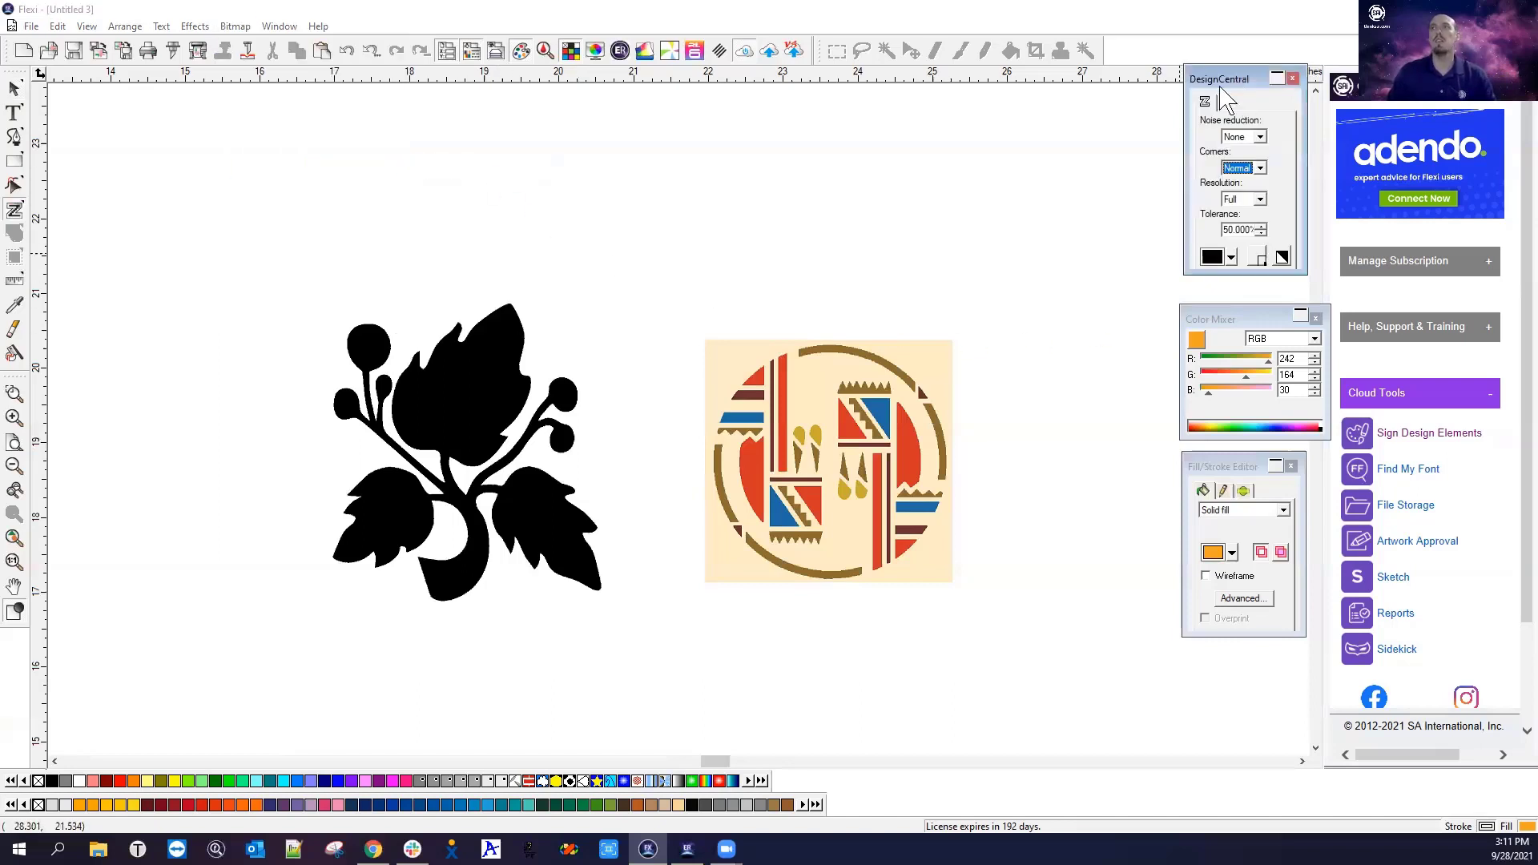
left_click_drag(1233, 77, 1220, 89)
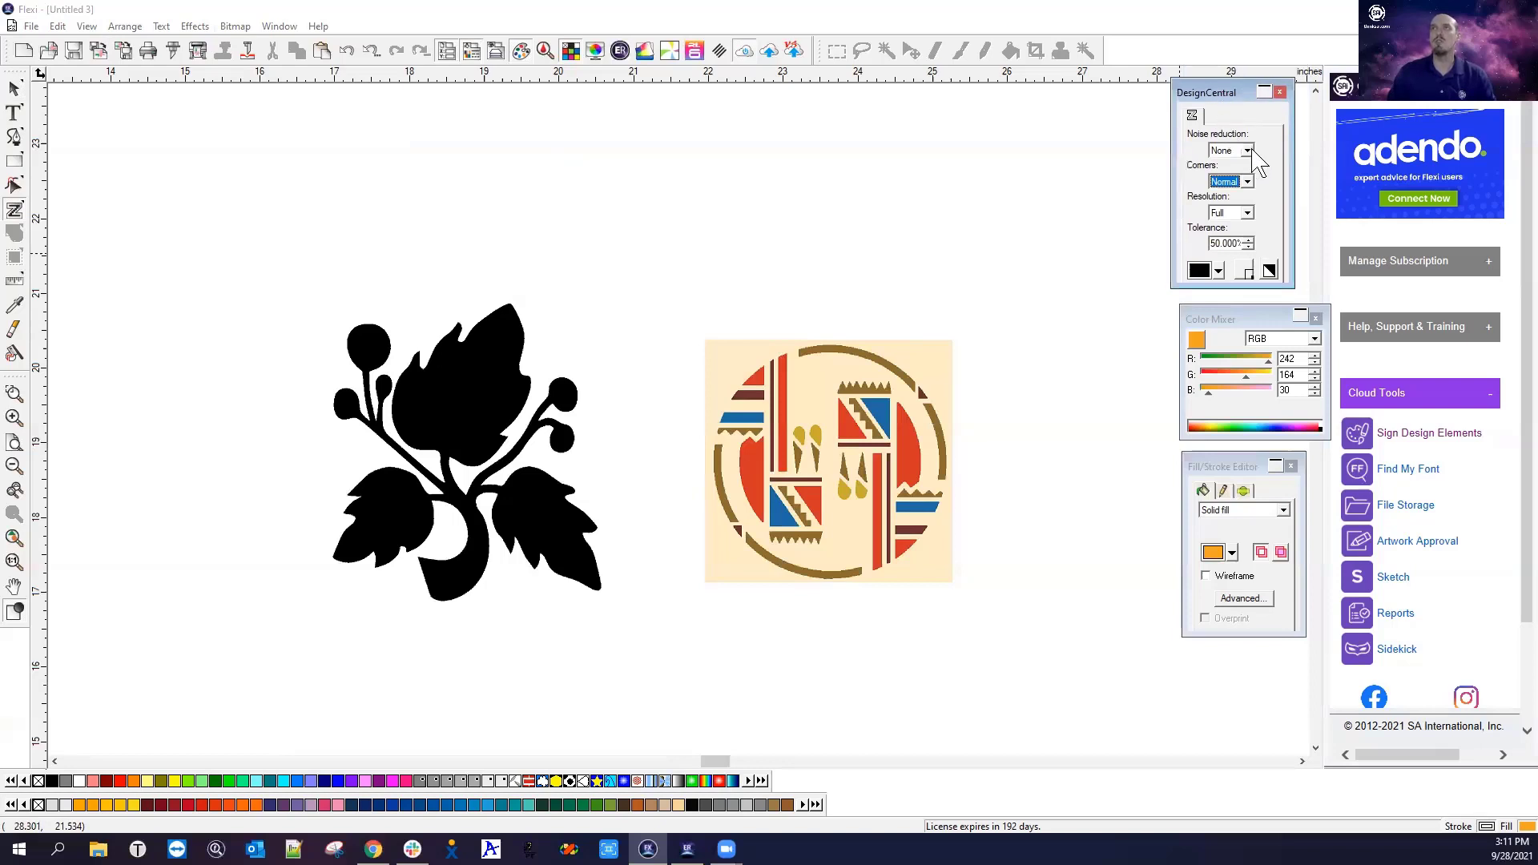
left_click(1247, 151)
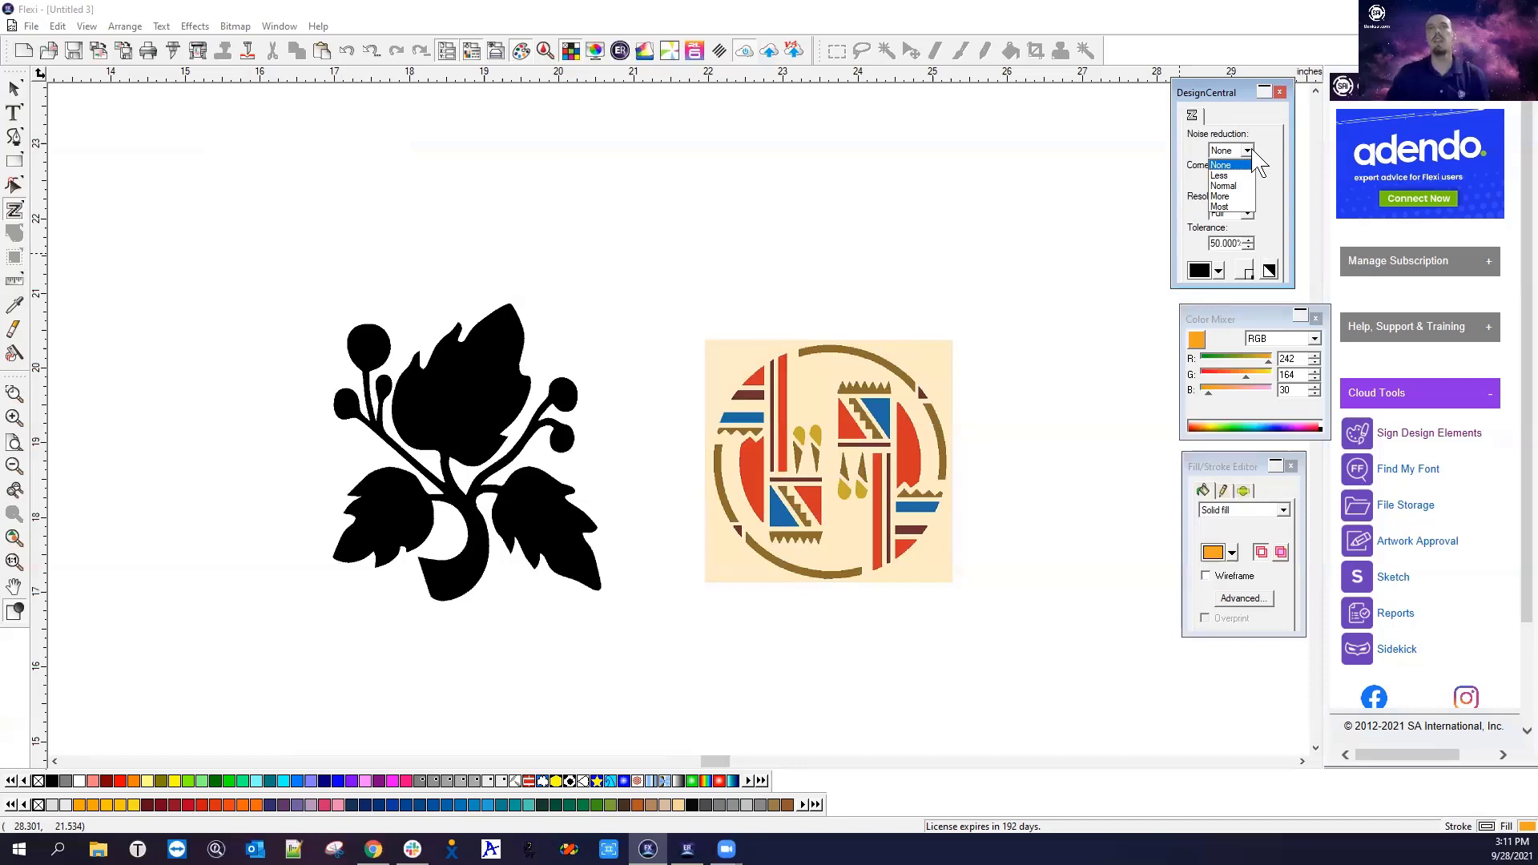
Examine the Indian image's jagged zigzag and curved edges up close, and exit Autotrace
scroll(735, 439, "up", 5)
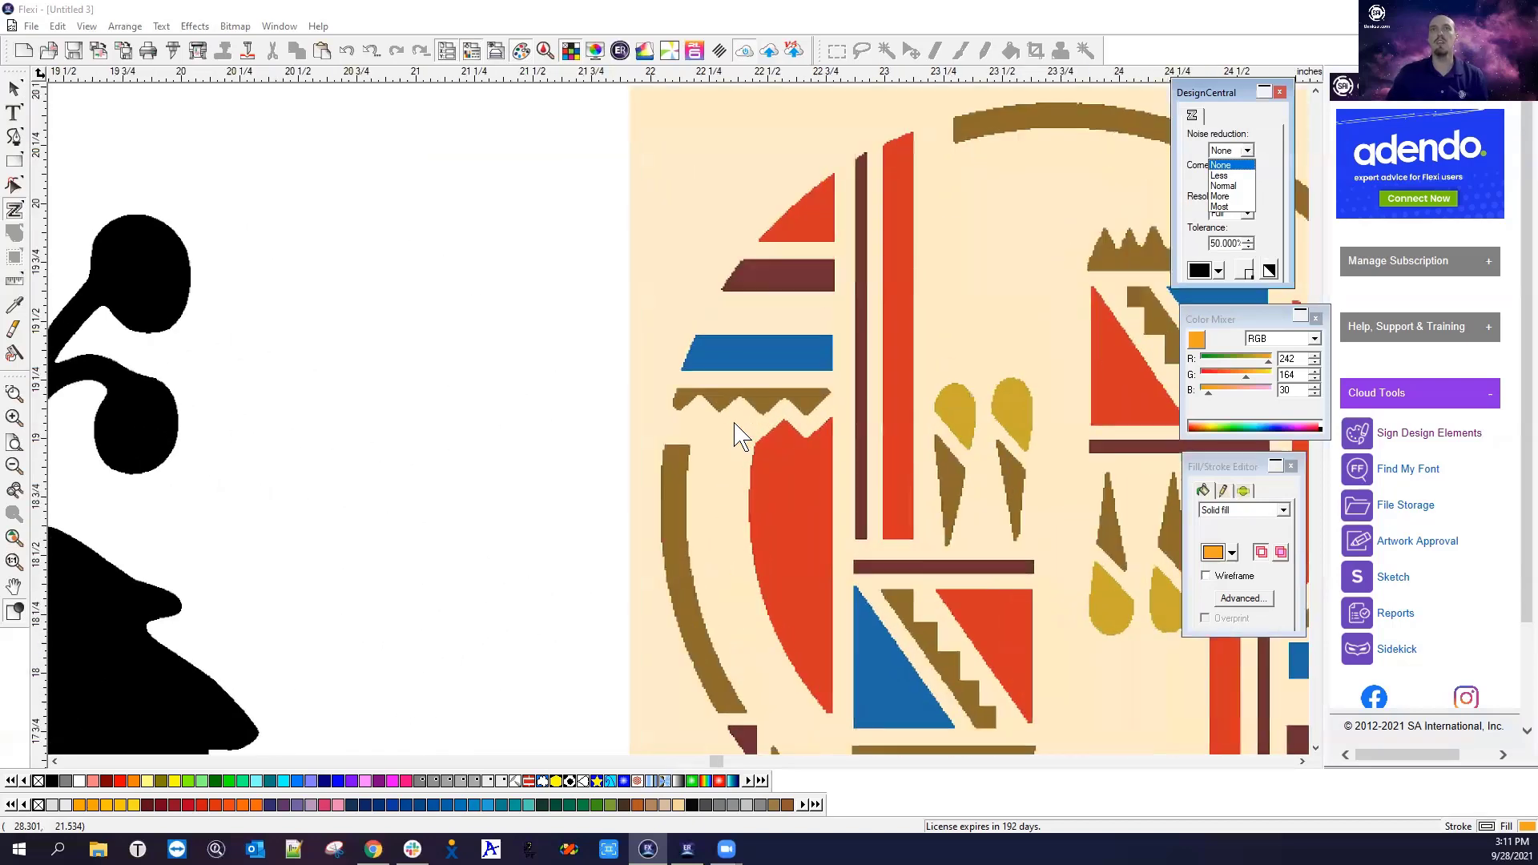
scroll(729, 424, "up", 1)
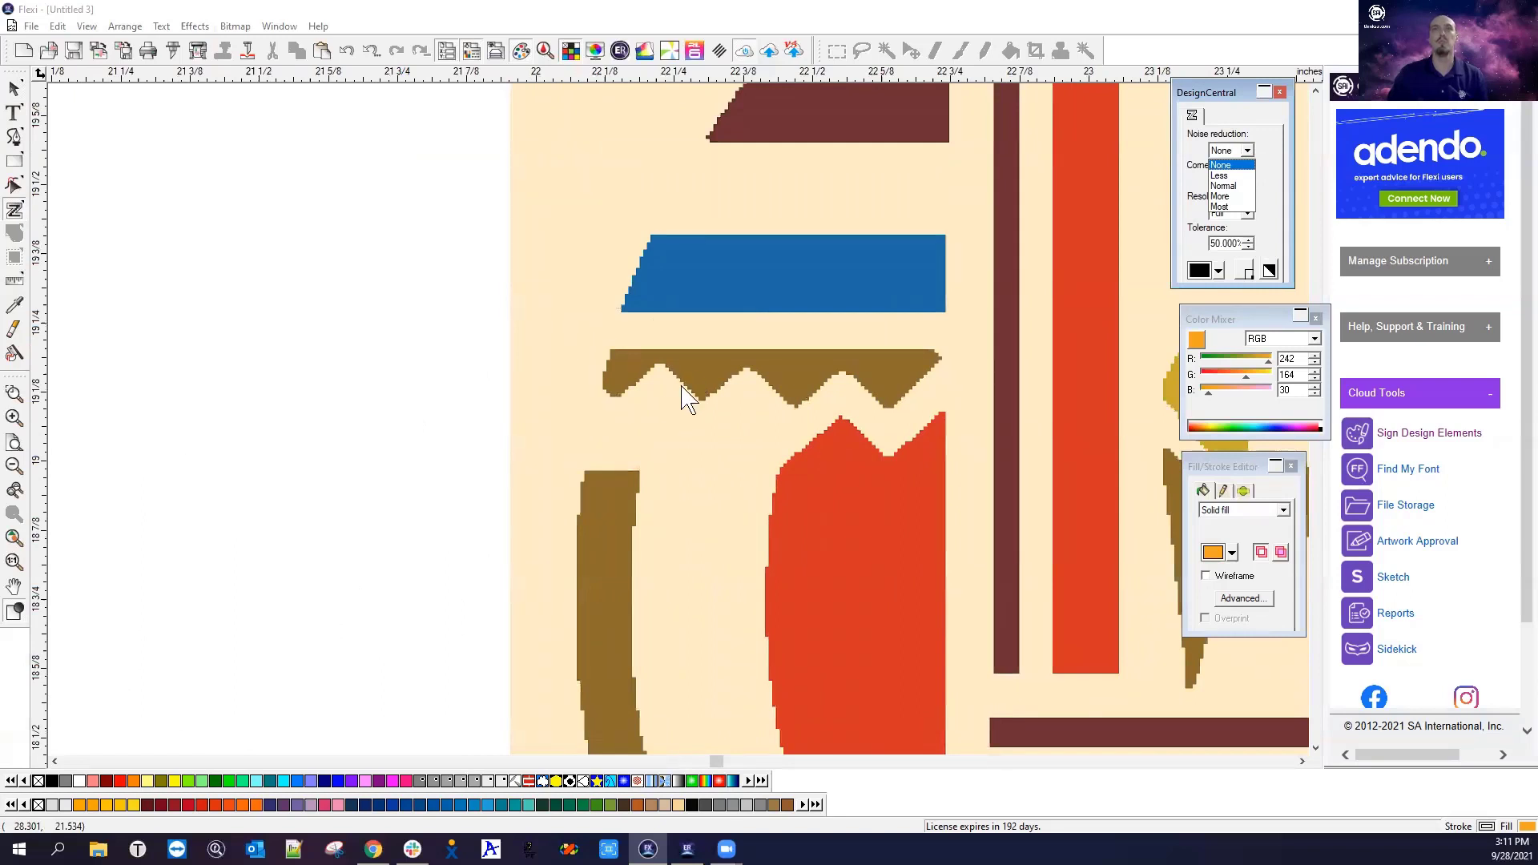
left_click(32, 28)
left_click(102, 144)
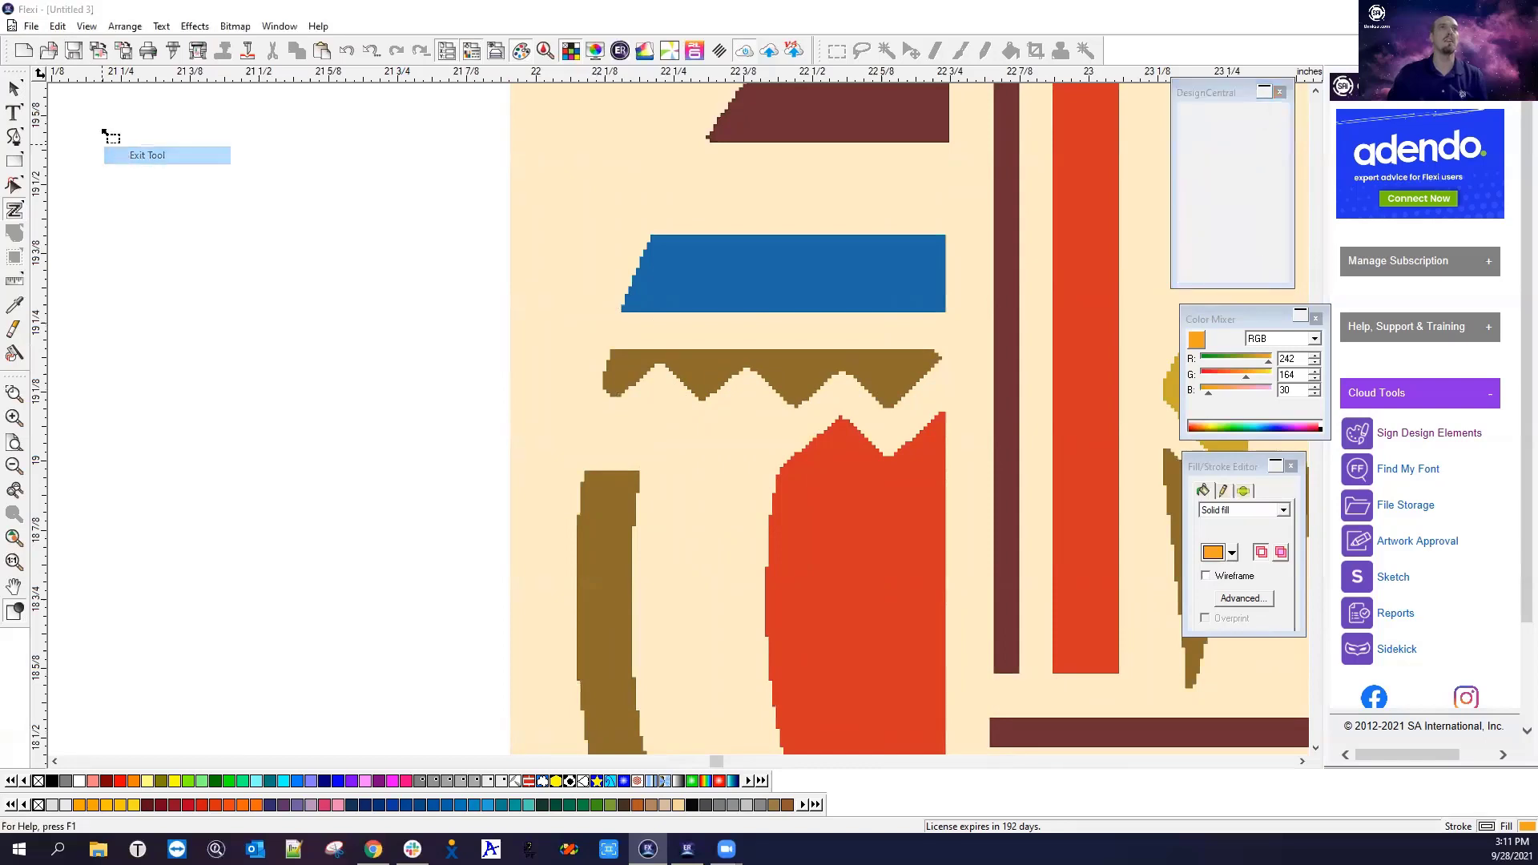
Import Dolls.tif from the Tiffs sample folder and place it to the right of the Indian image
left_click(31, 26)
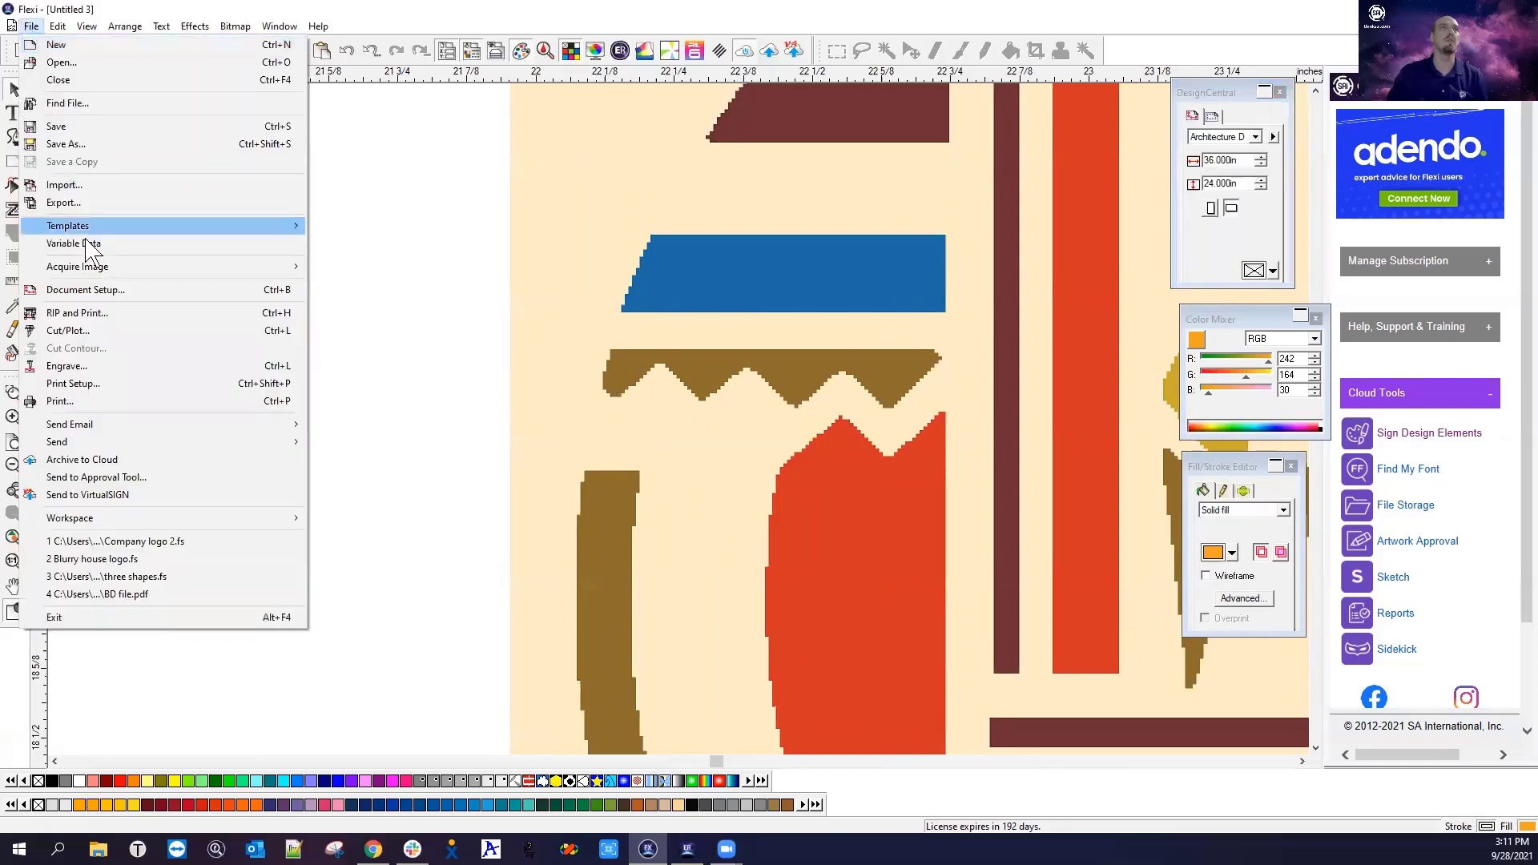
left_click(65, 185)
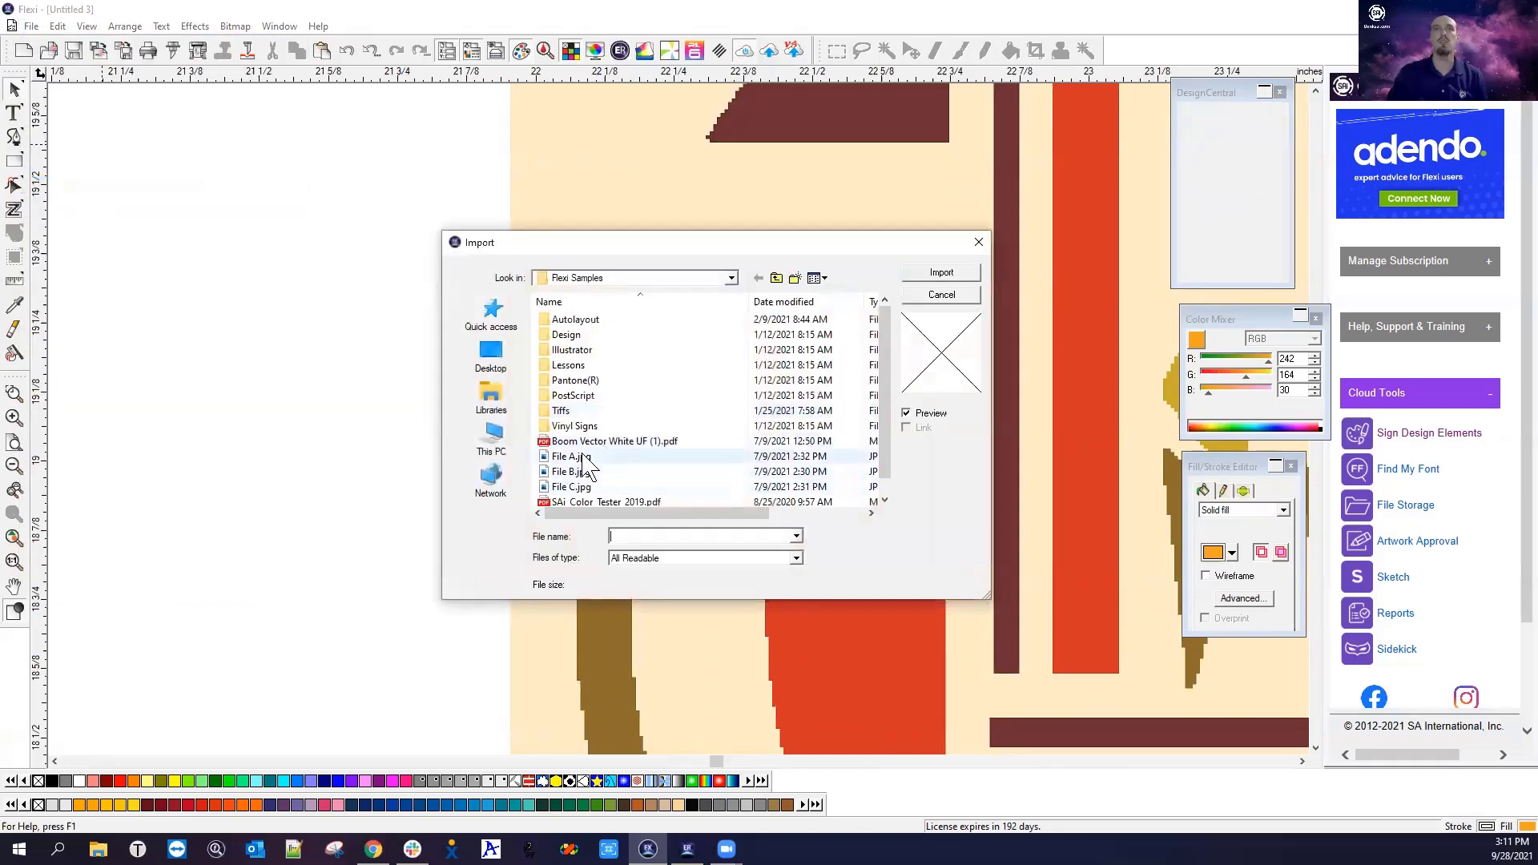
double_click(561, 410)
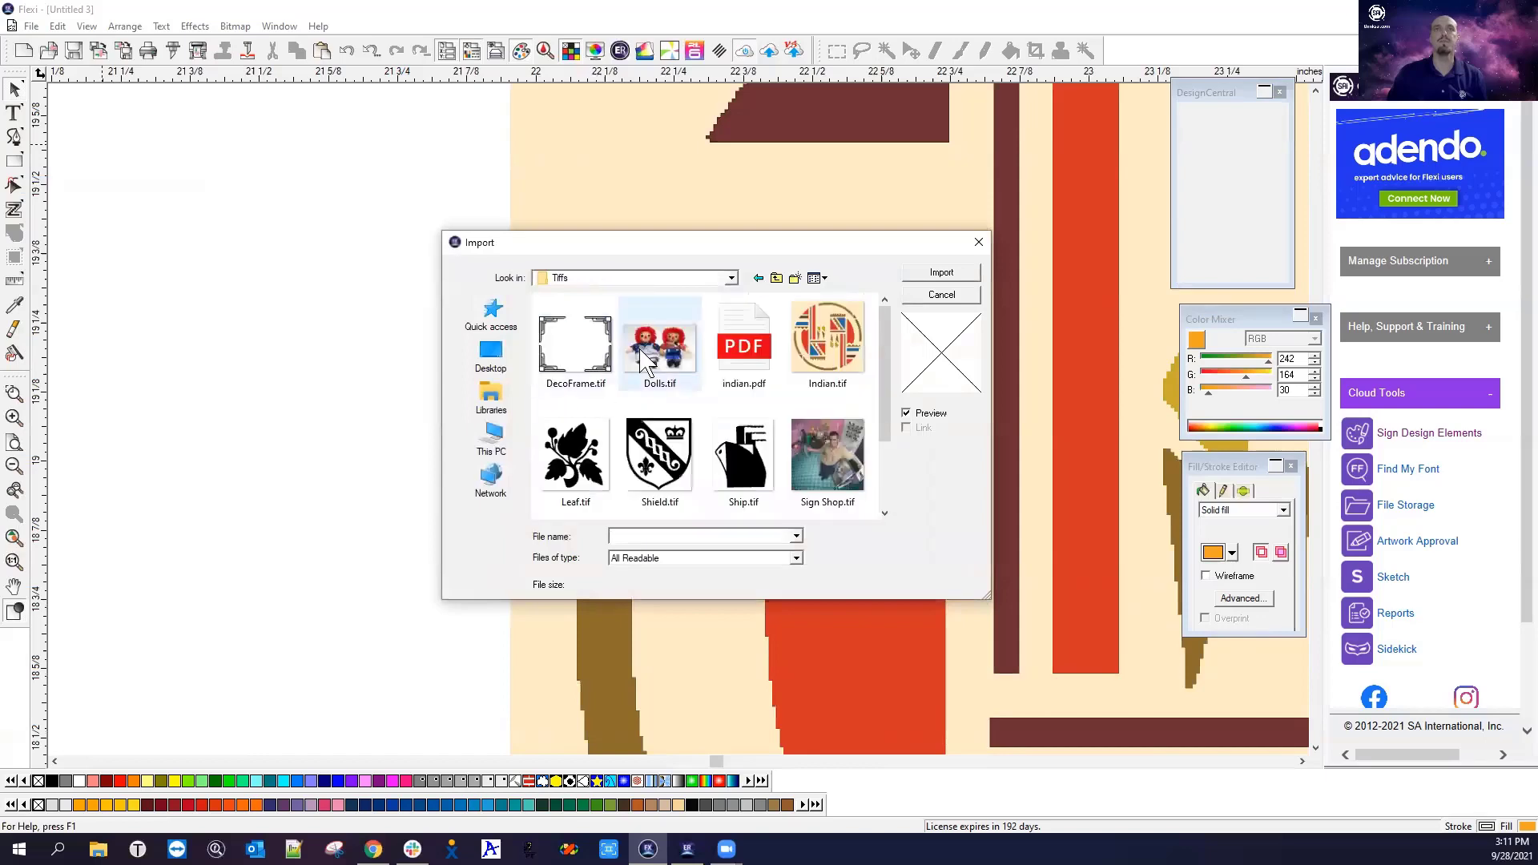
left_click(660, 344)
left_click(941, 272)
scroll(375, 371, "down", 5)
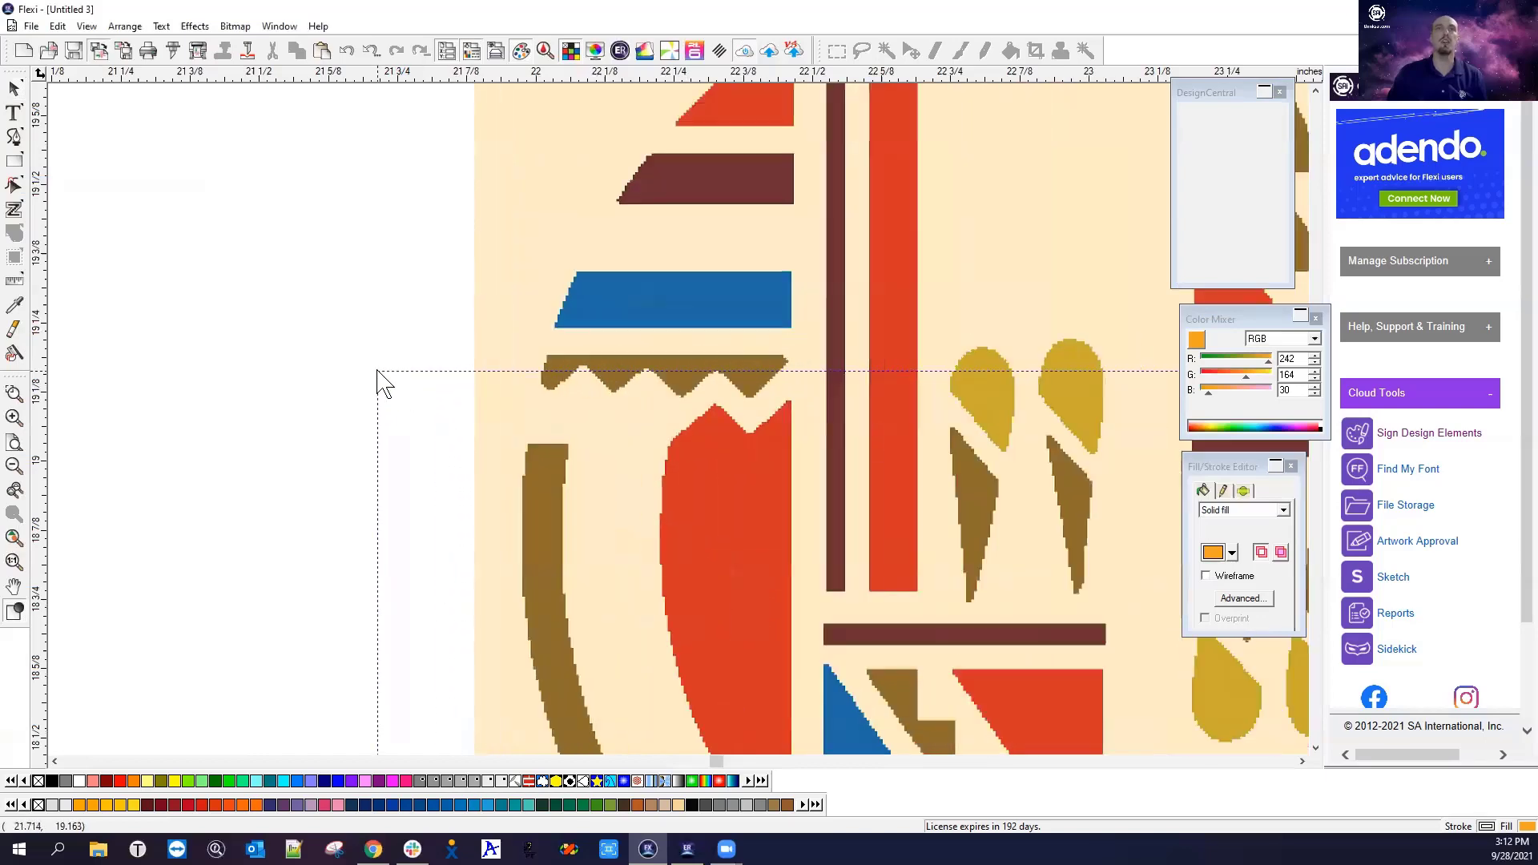
scroll(356, 358, "down", 2)
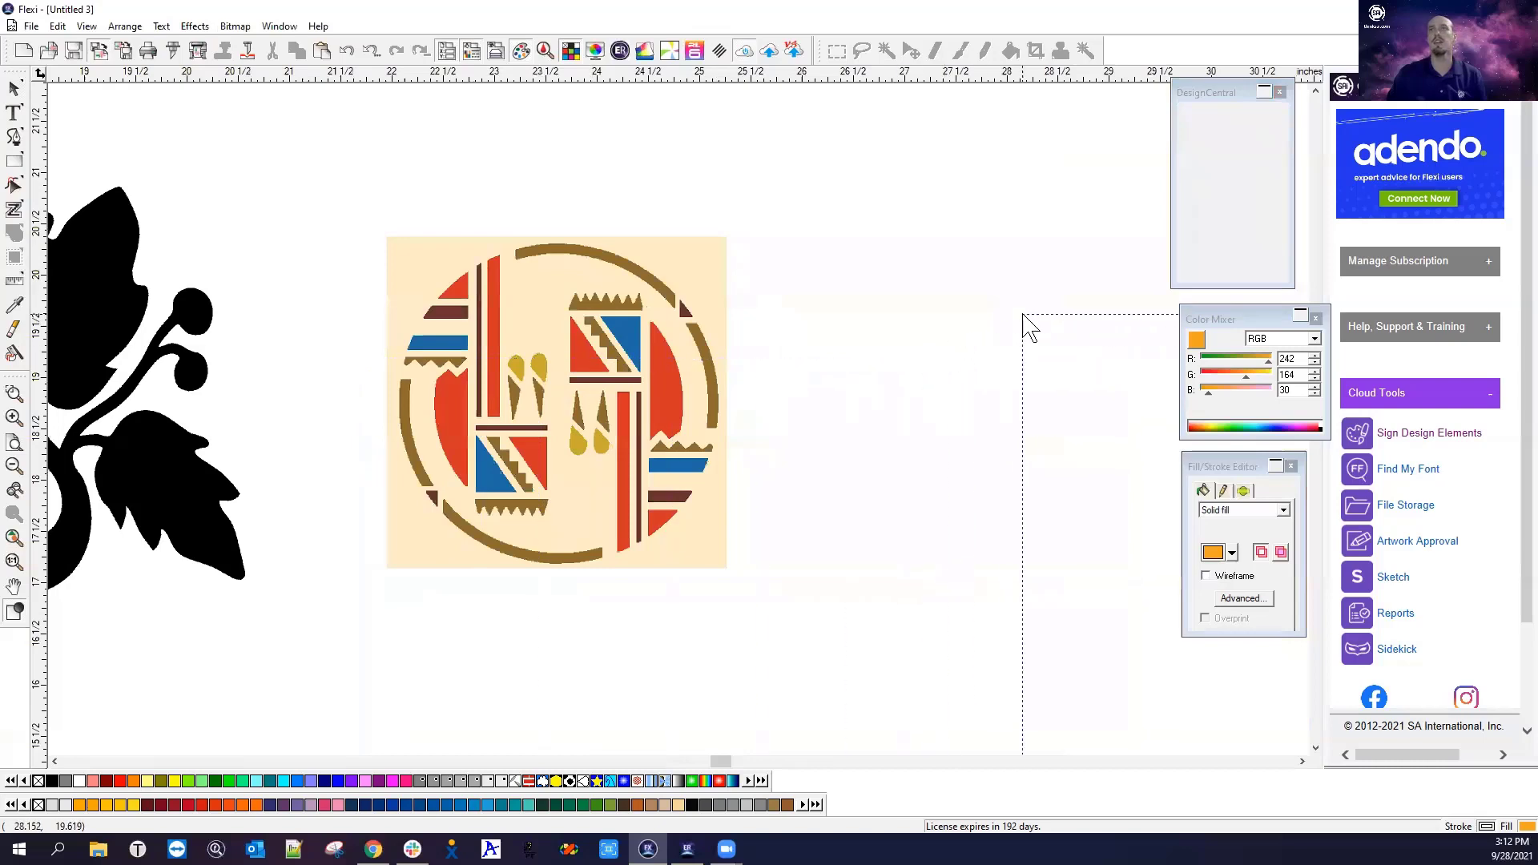
left_click(1022, 314)
Examine the pixels along the edge of the left doll's hand up close
scroll(1106, 652, "up", 4)
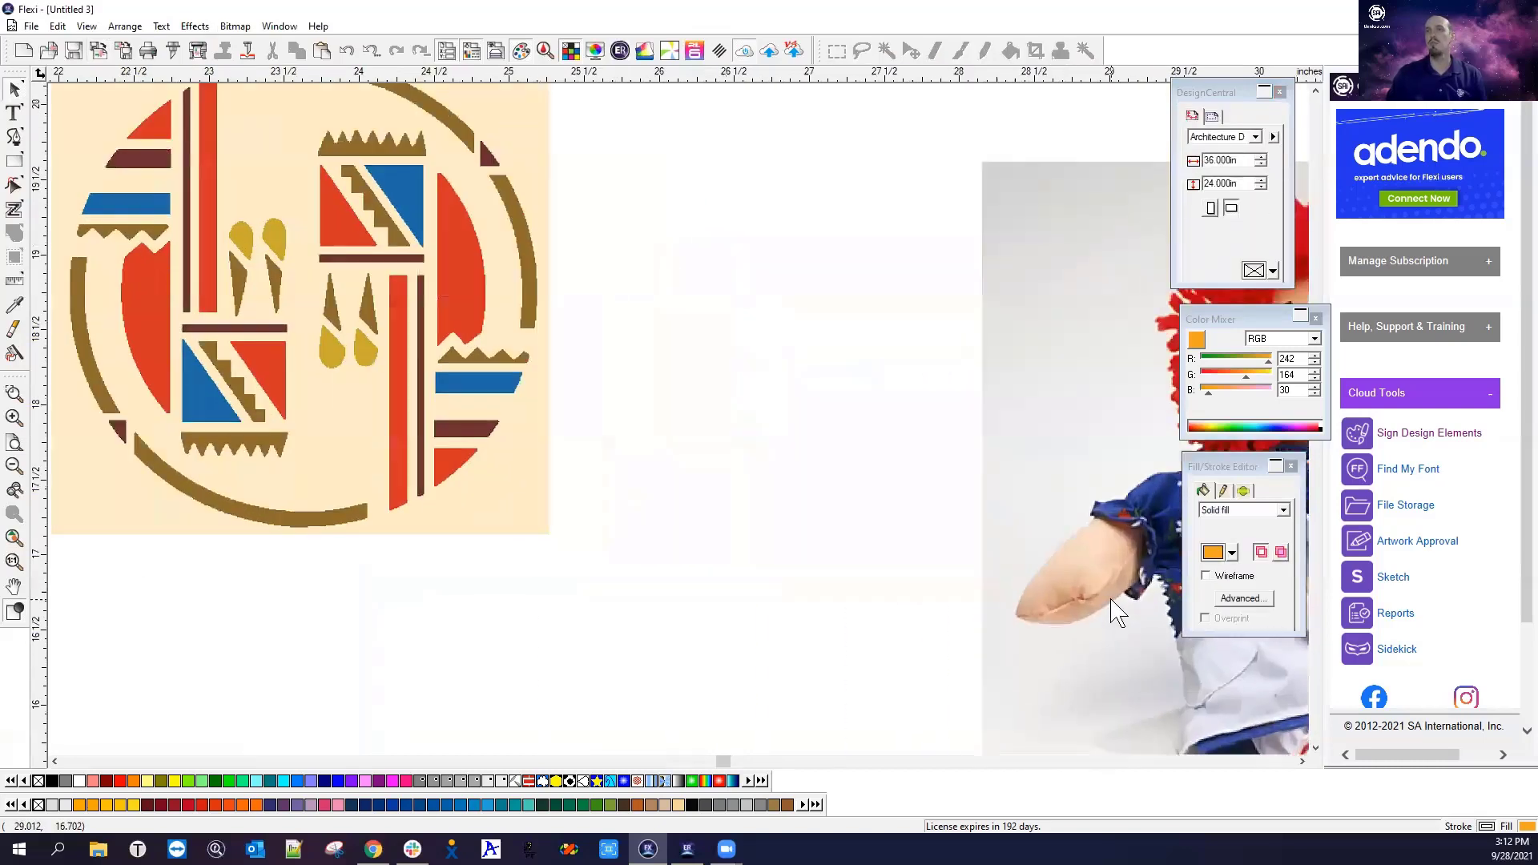
scroll(1054, 597, "up", 5)
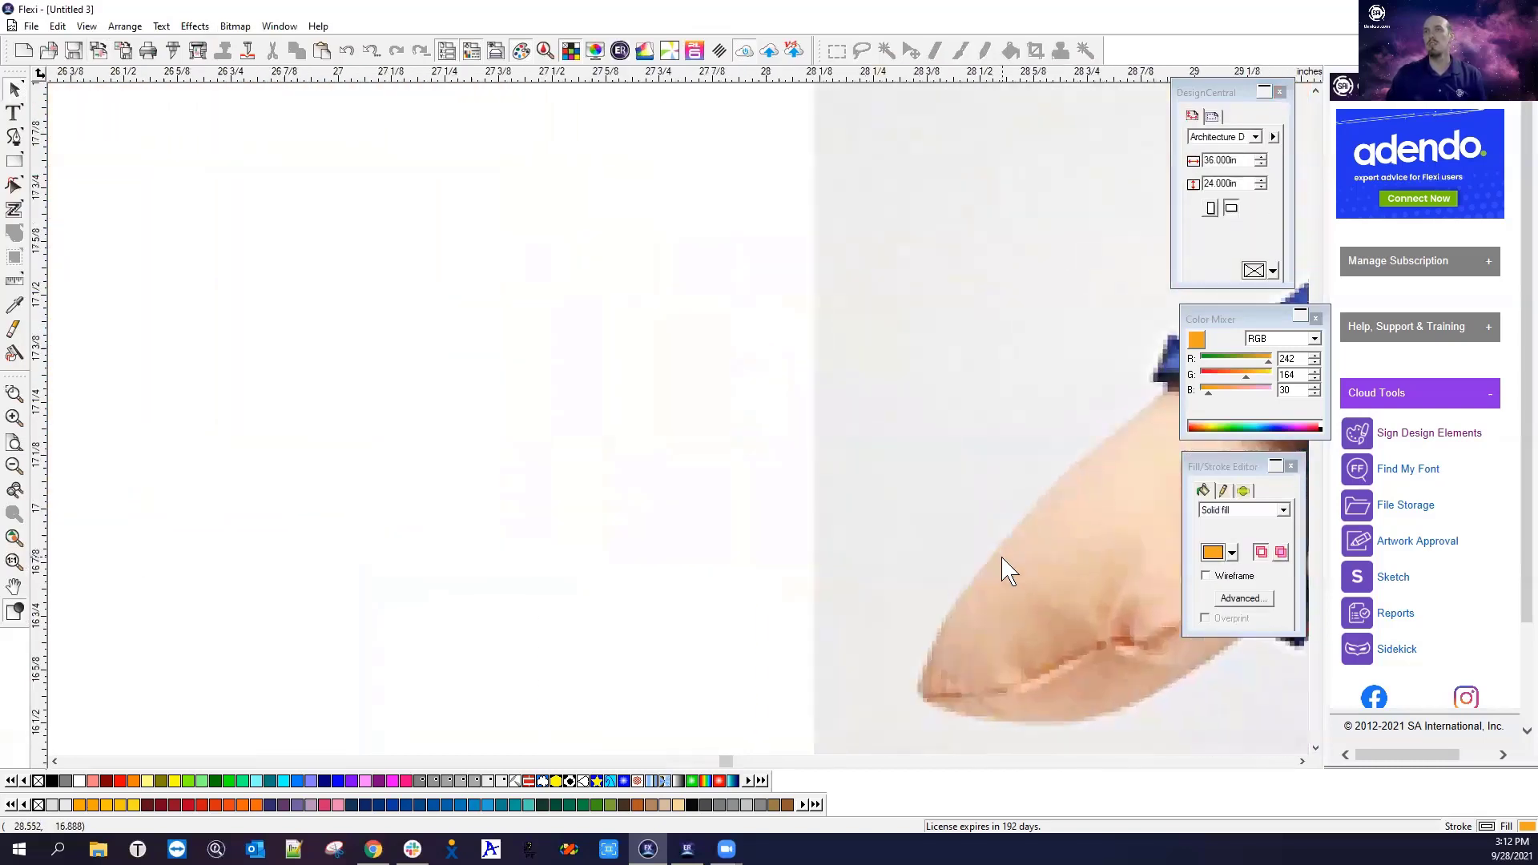
scroll(987, 574, "up", 4)
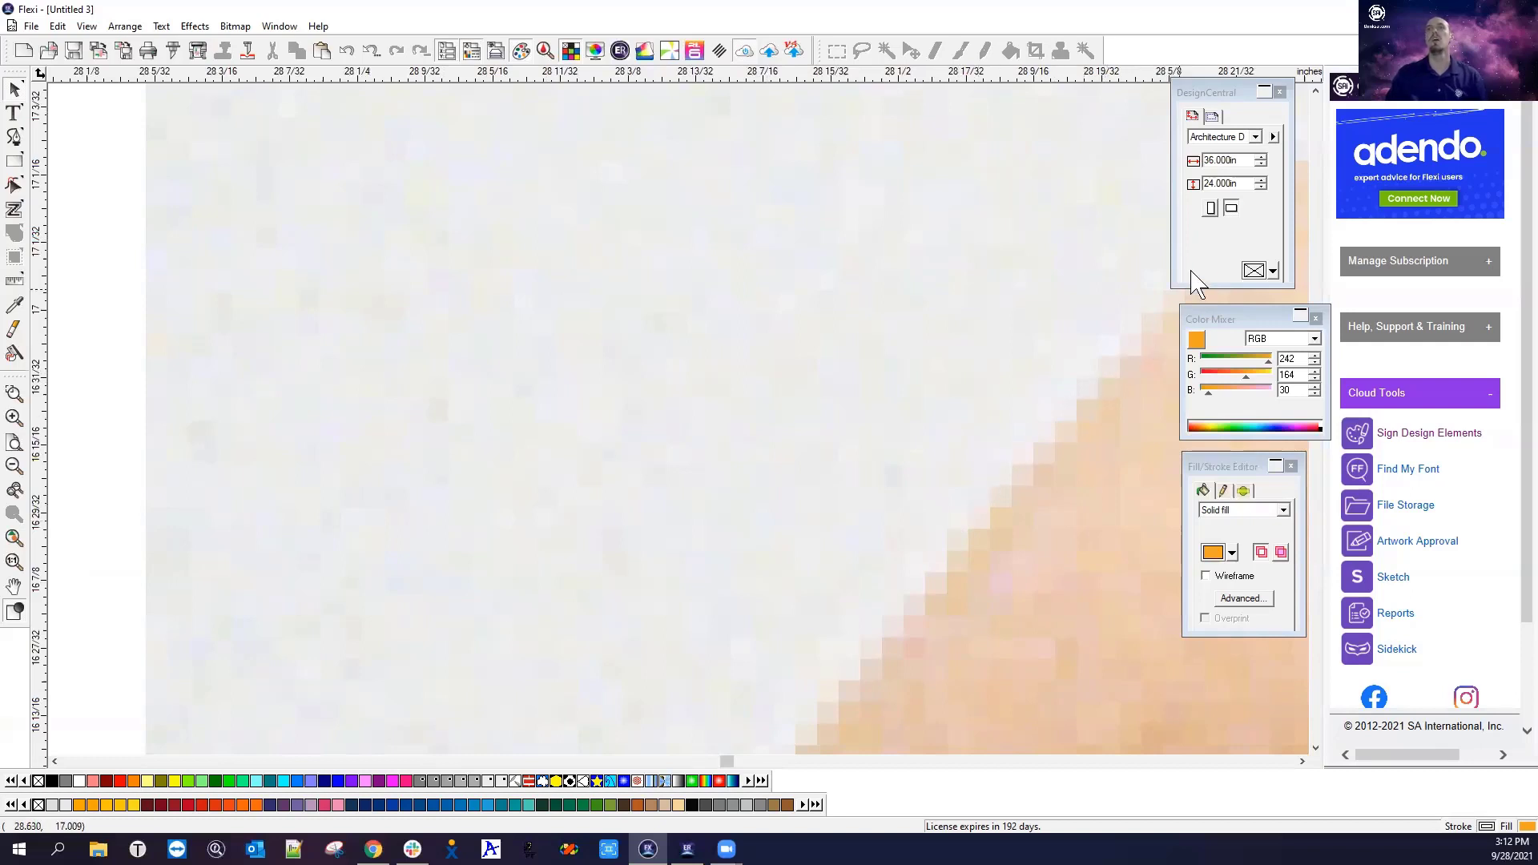
Select the black leaf bitmap, start Autotrace on it and show the available noise reduction levels
scroll(745, 423, "down", 1)
scroll(745, 423, "down", 3)
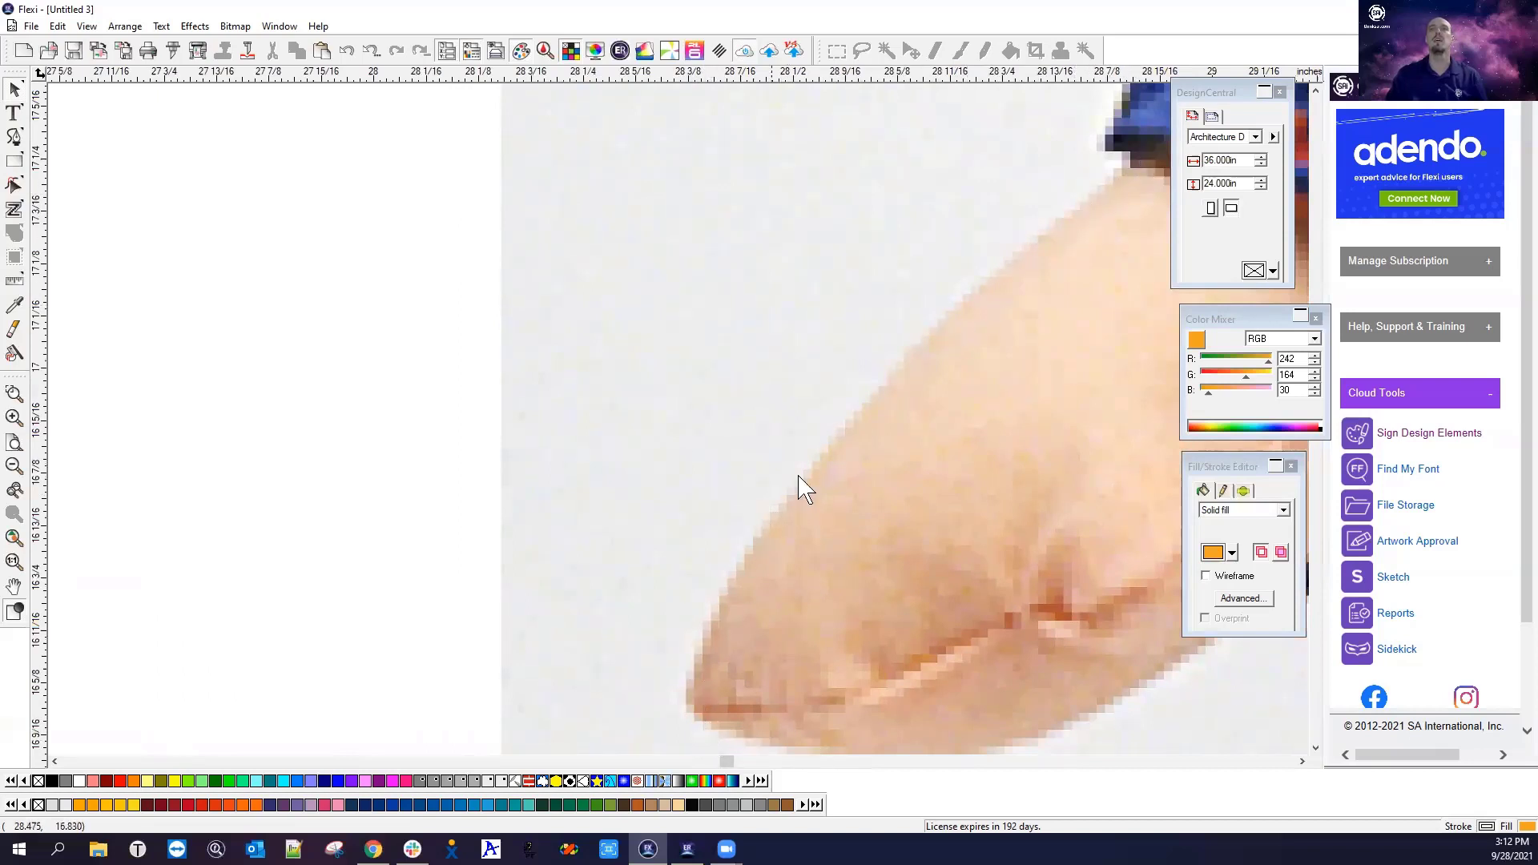
scroll(785, 196, "down", 2)
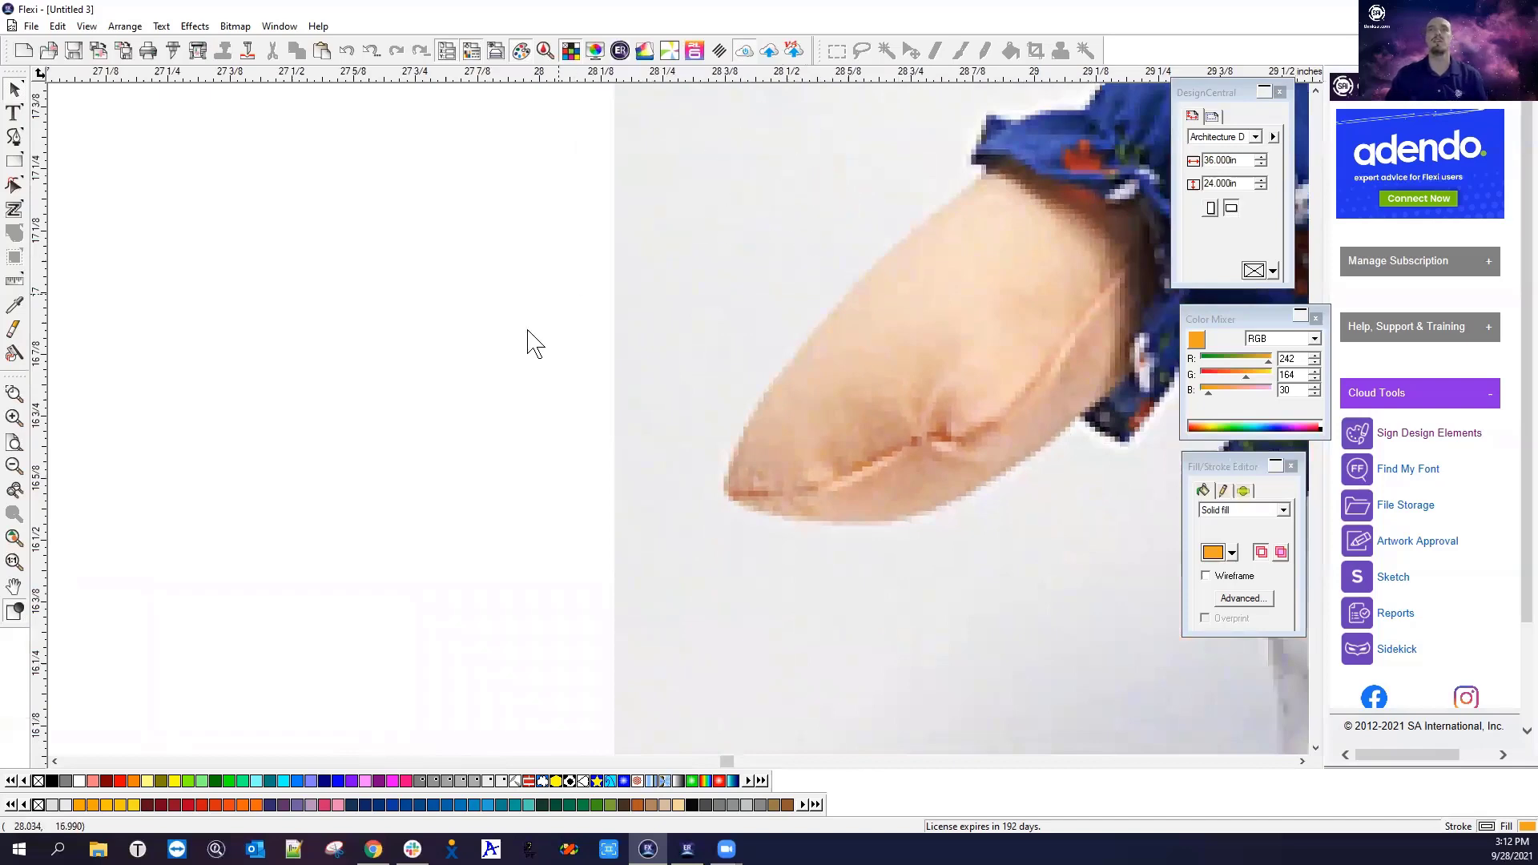
scroll(849, 373, "down", 3)
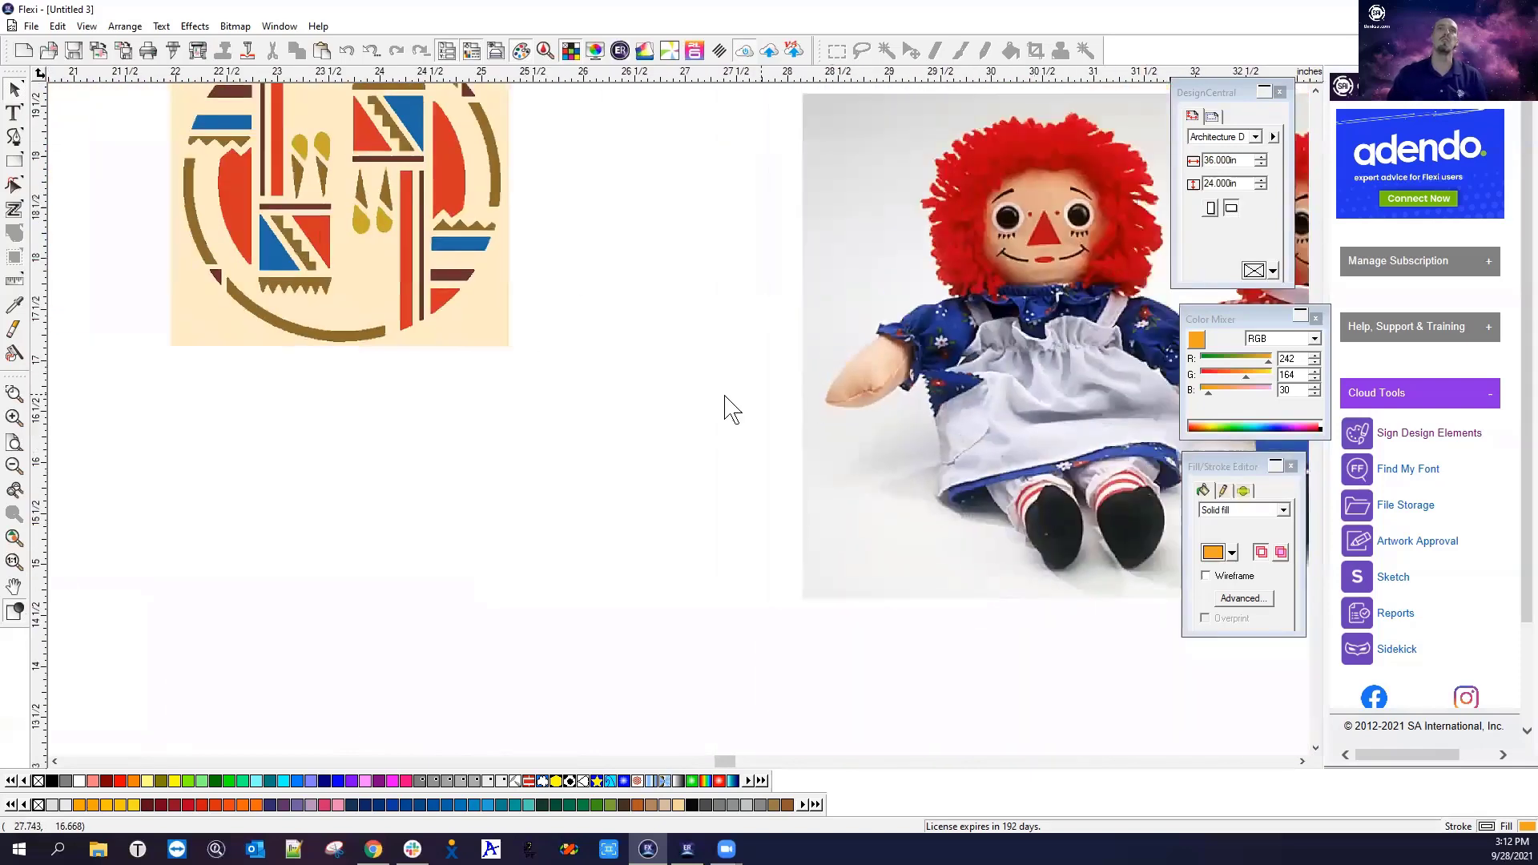
scroll(700, 412, "down", 2)
left_click(85, 286)
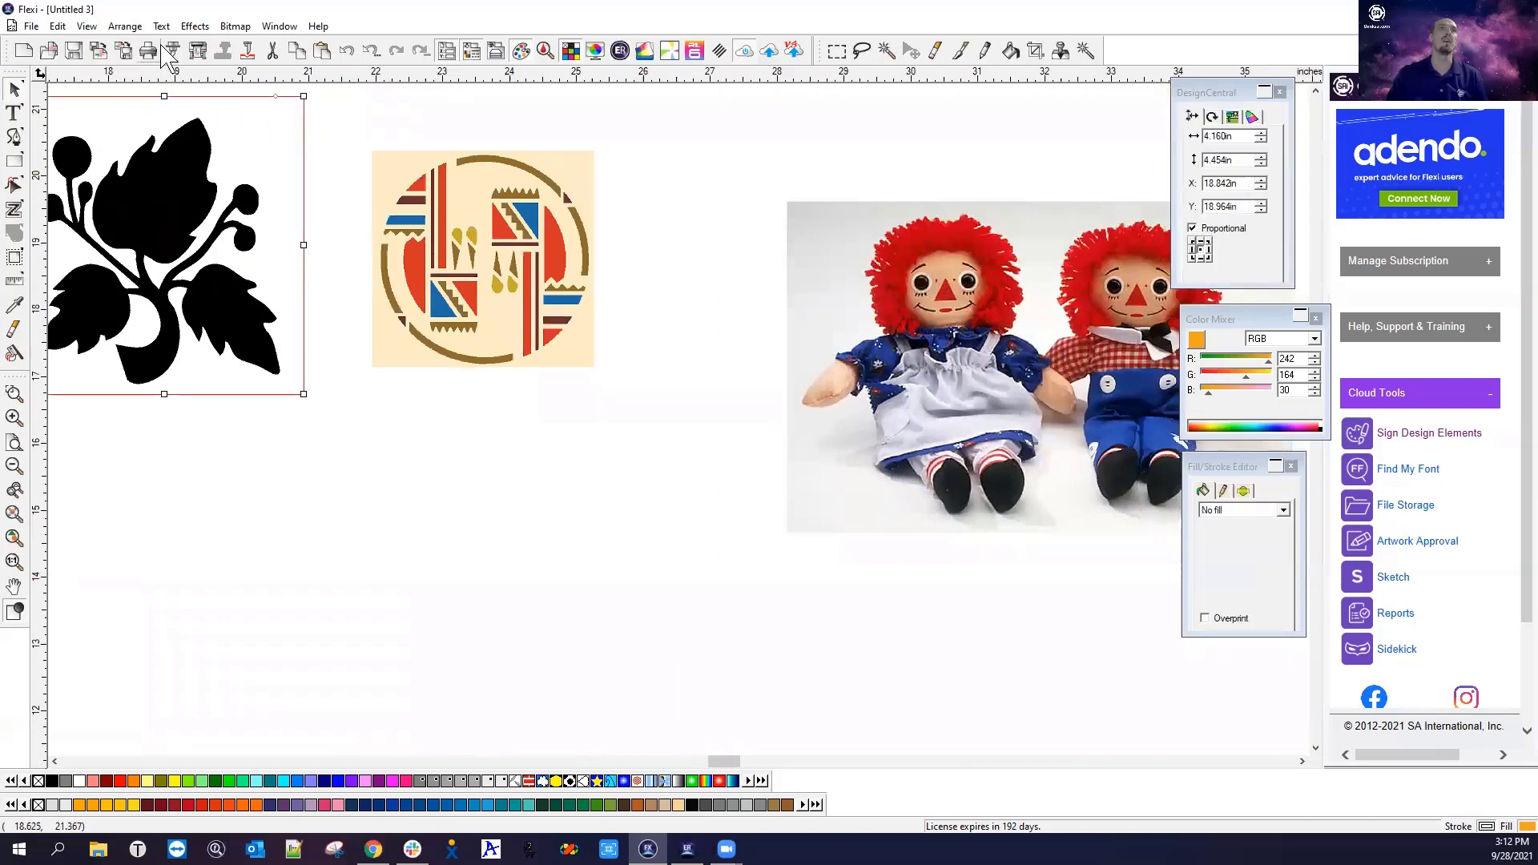
left_click(21, 213)
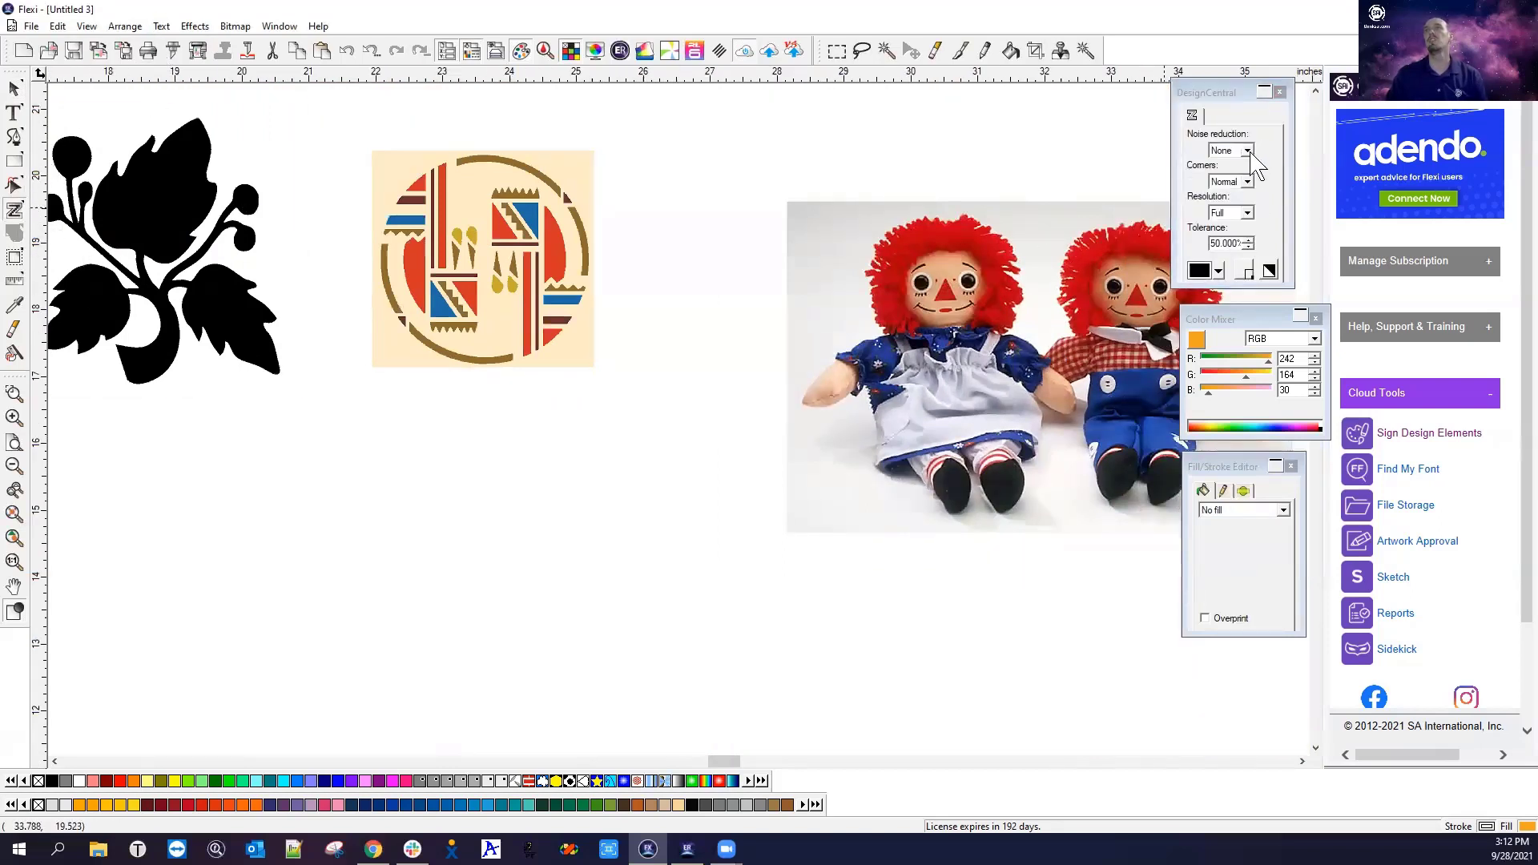
left_click(1248, 152)
left_click(1290, 177)
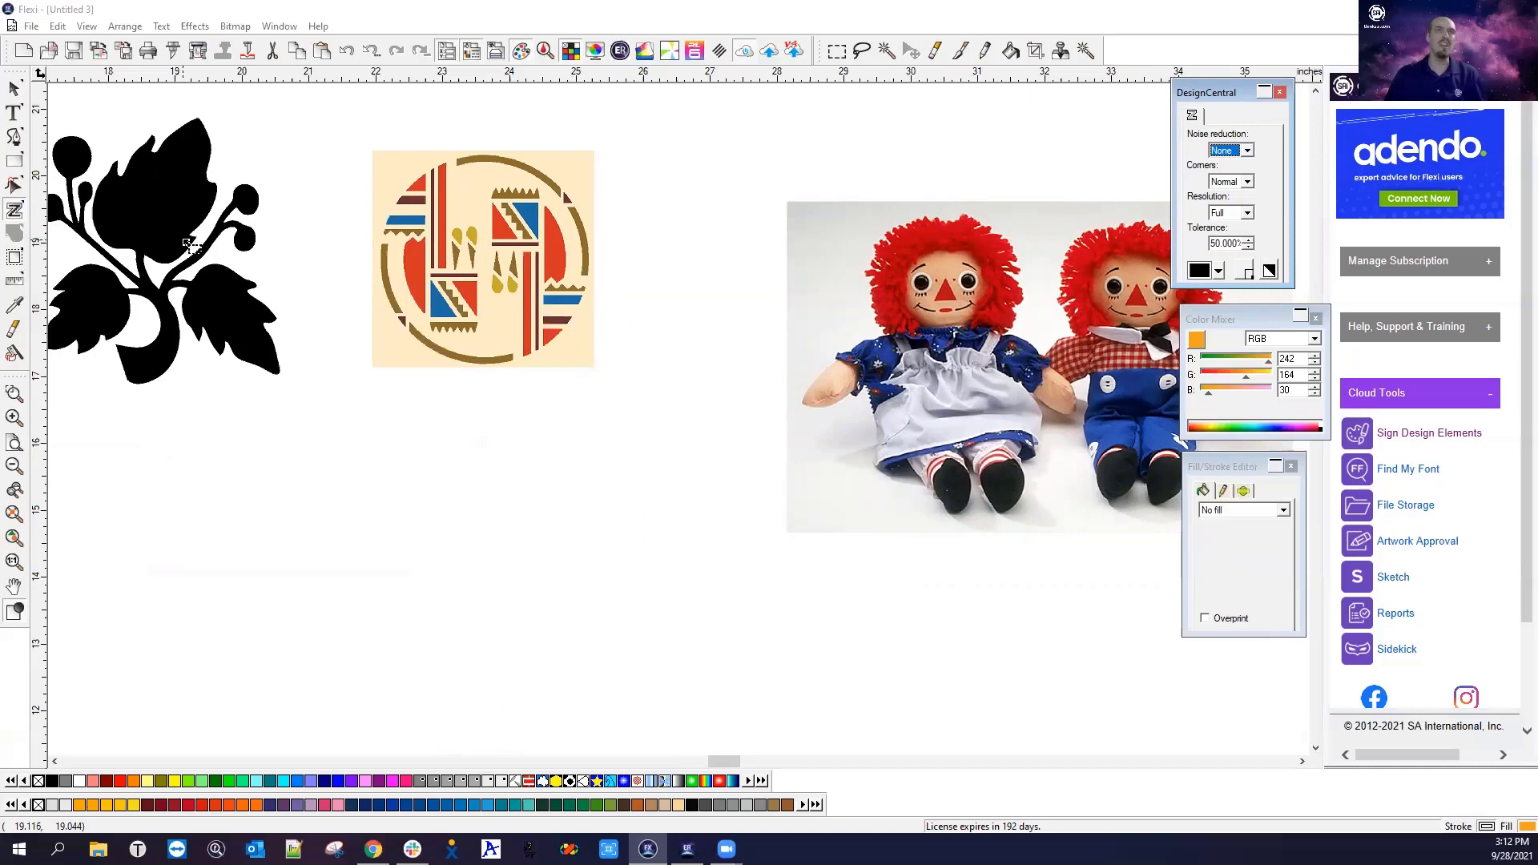
Examine the leaf bitmap's edges up close and review the noise reduction levels, keeping None
scroll(188, 247, "up", 8)
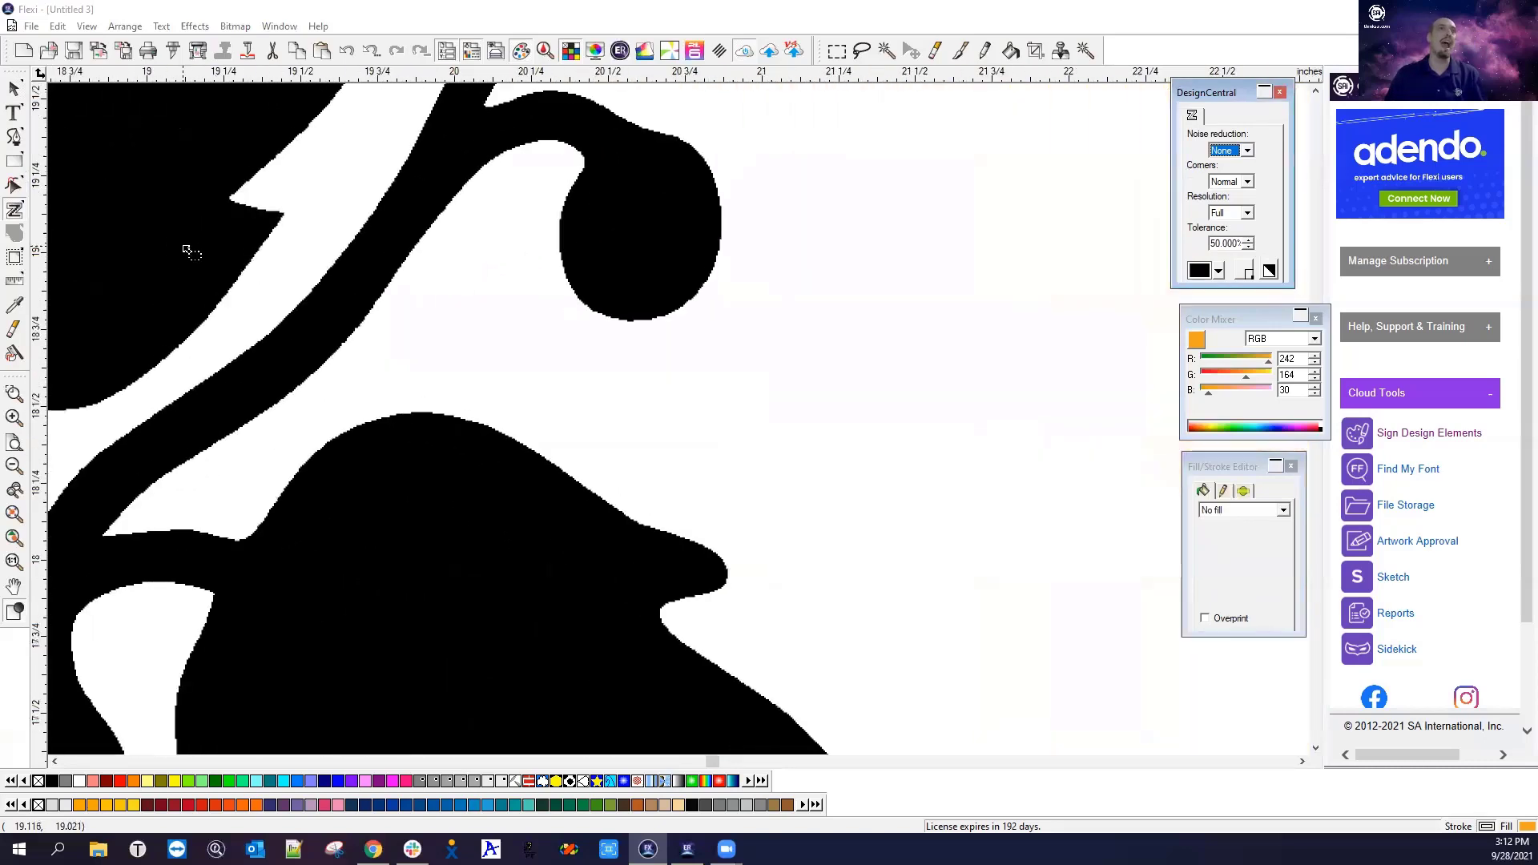
scroll(188, 251, "up", 3)
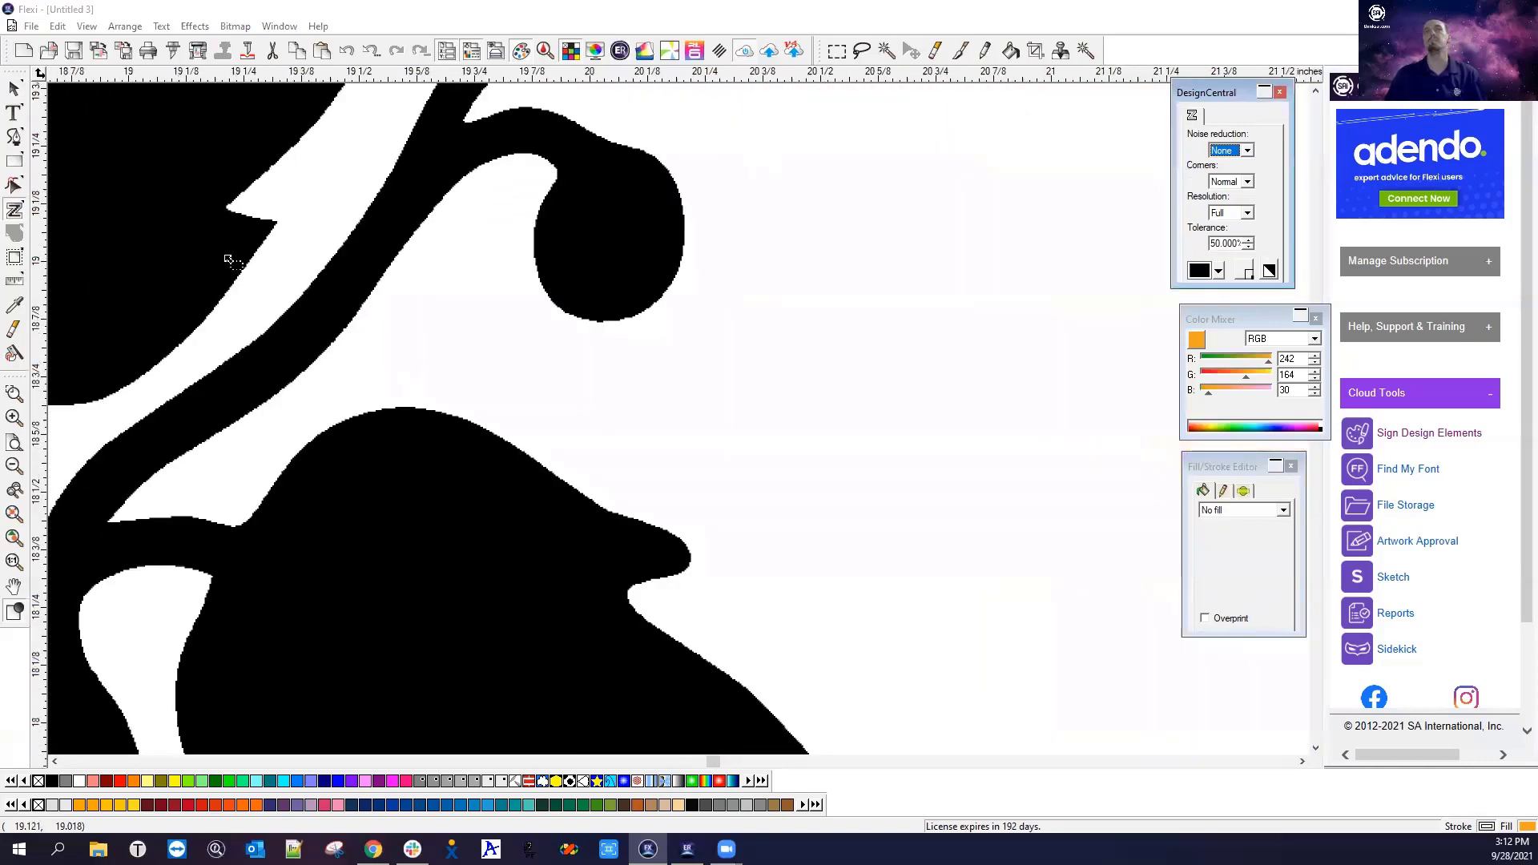
scroll(228, 261, "down", 5)
left_click(1232, 152)
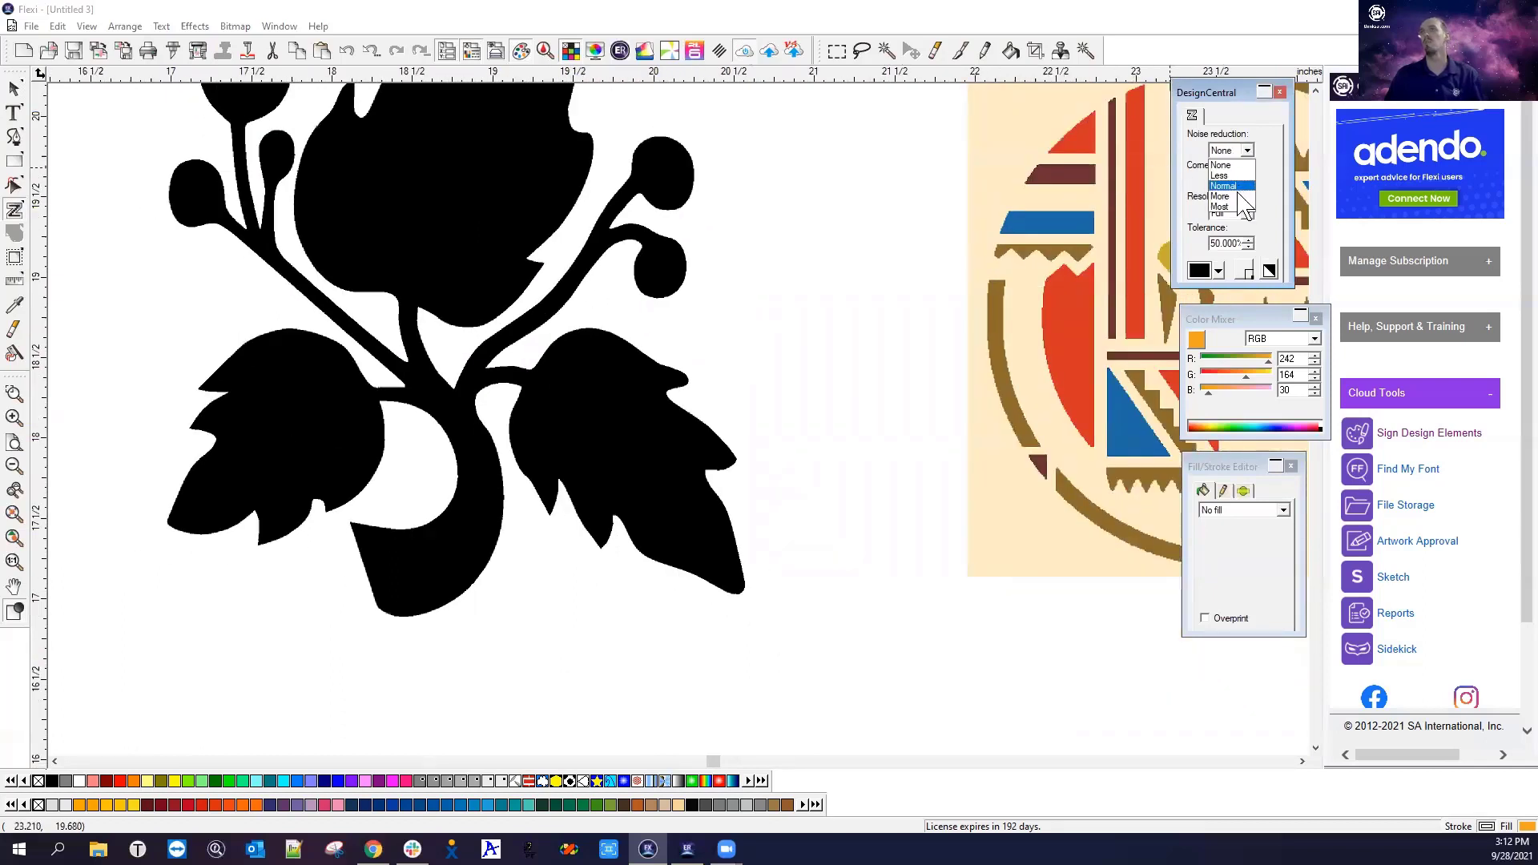
left_click(1274, 204)
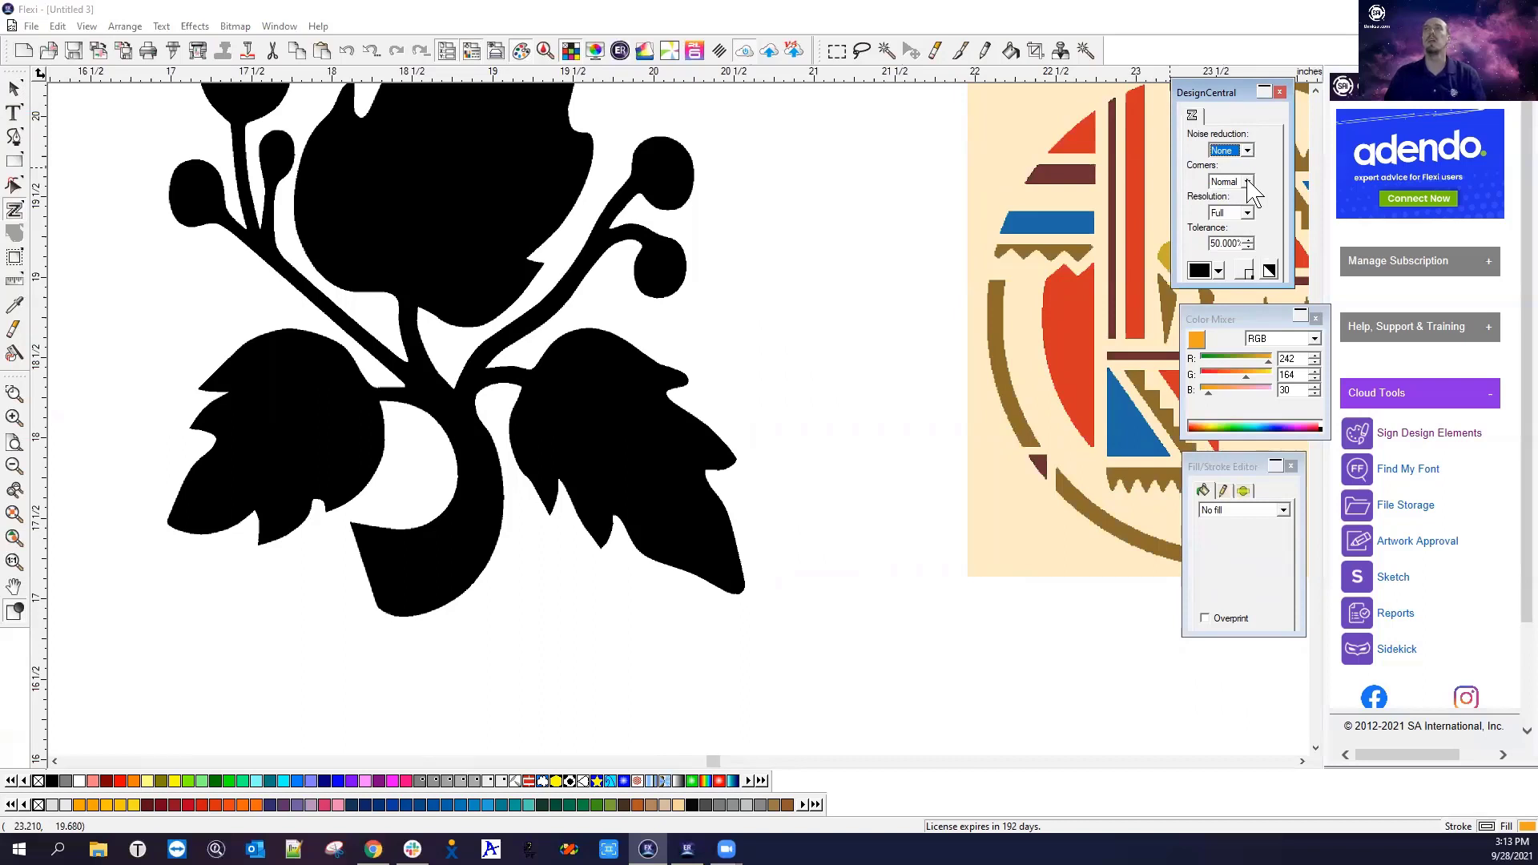
Review the Autotrace corner options, keeping Normal, and point out the tolerance value
left_click(1247, 183)
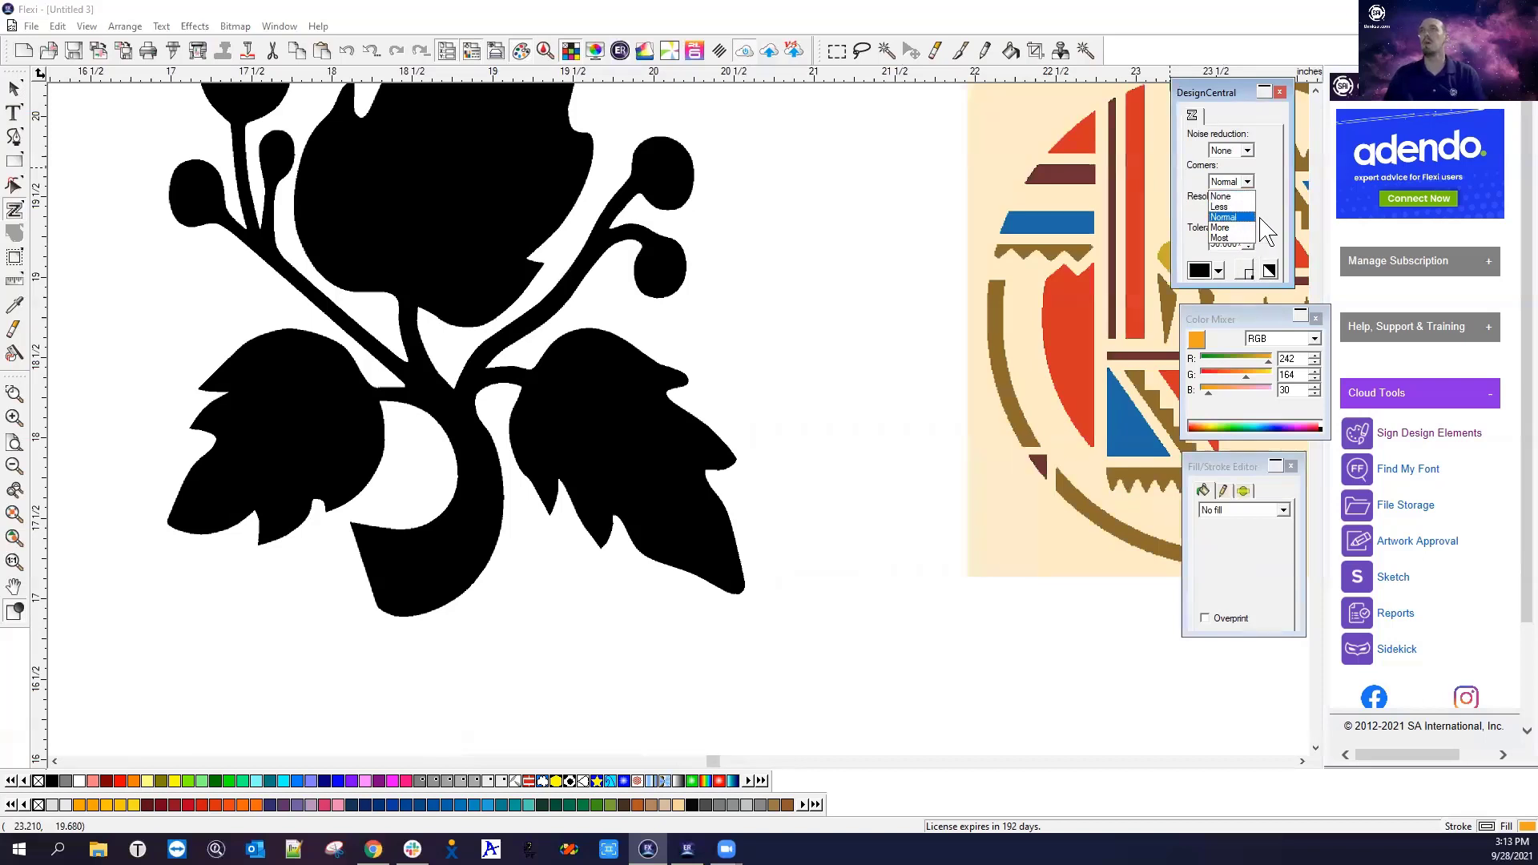
left_click(1268, 220)
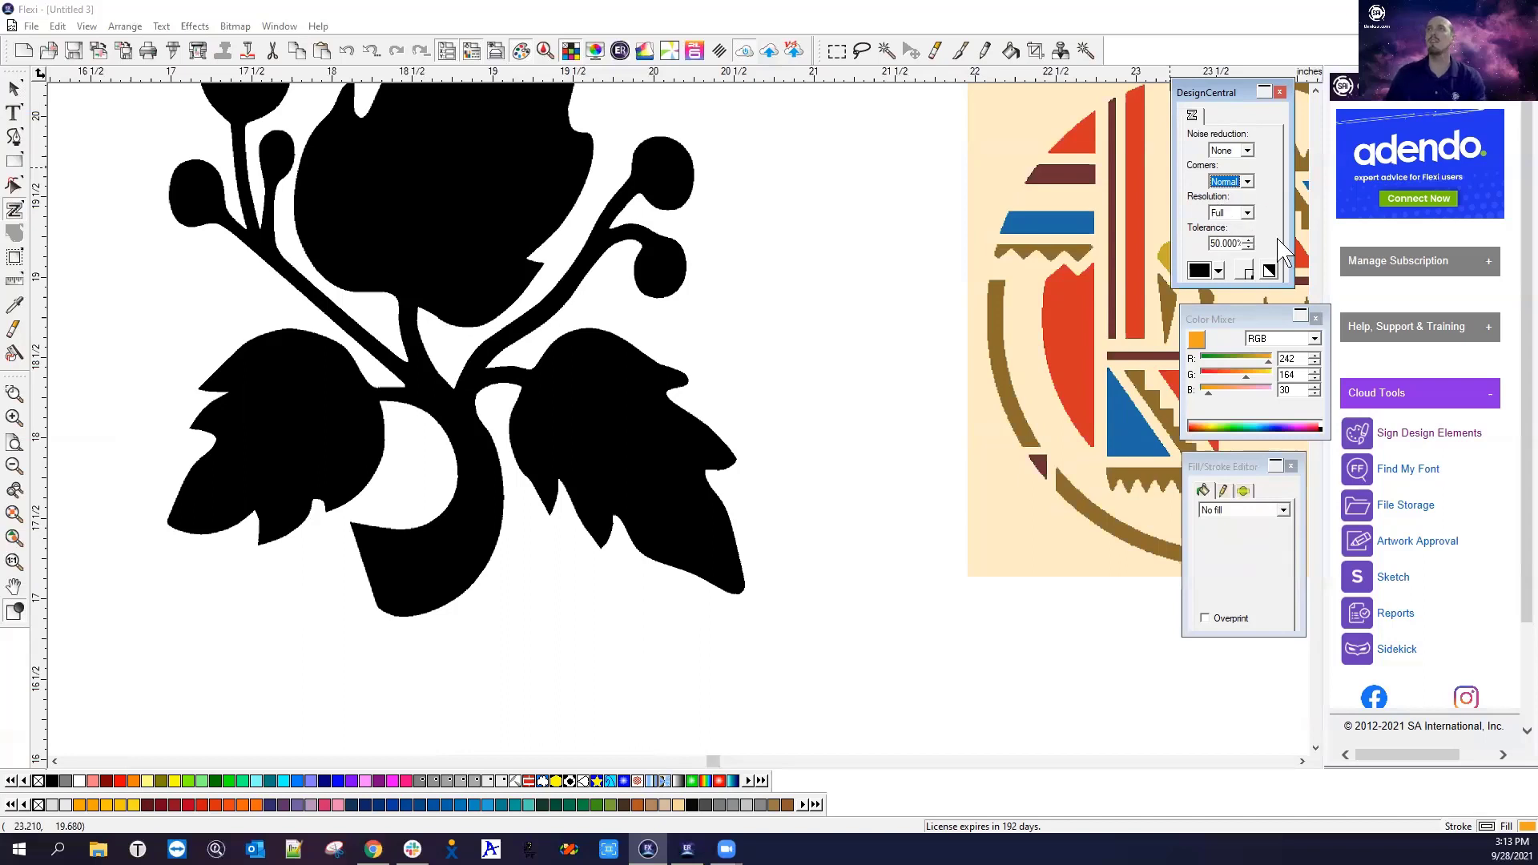
left_click(1210, 243)
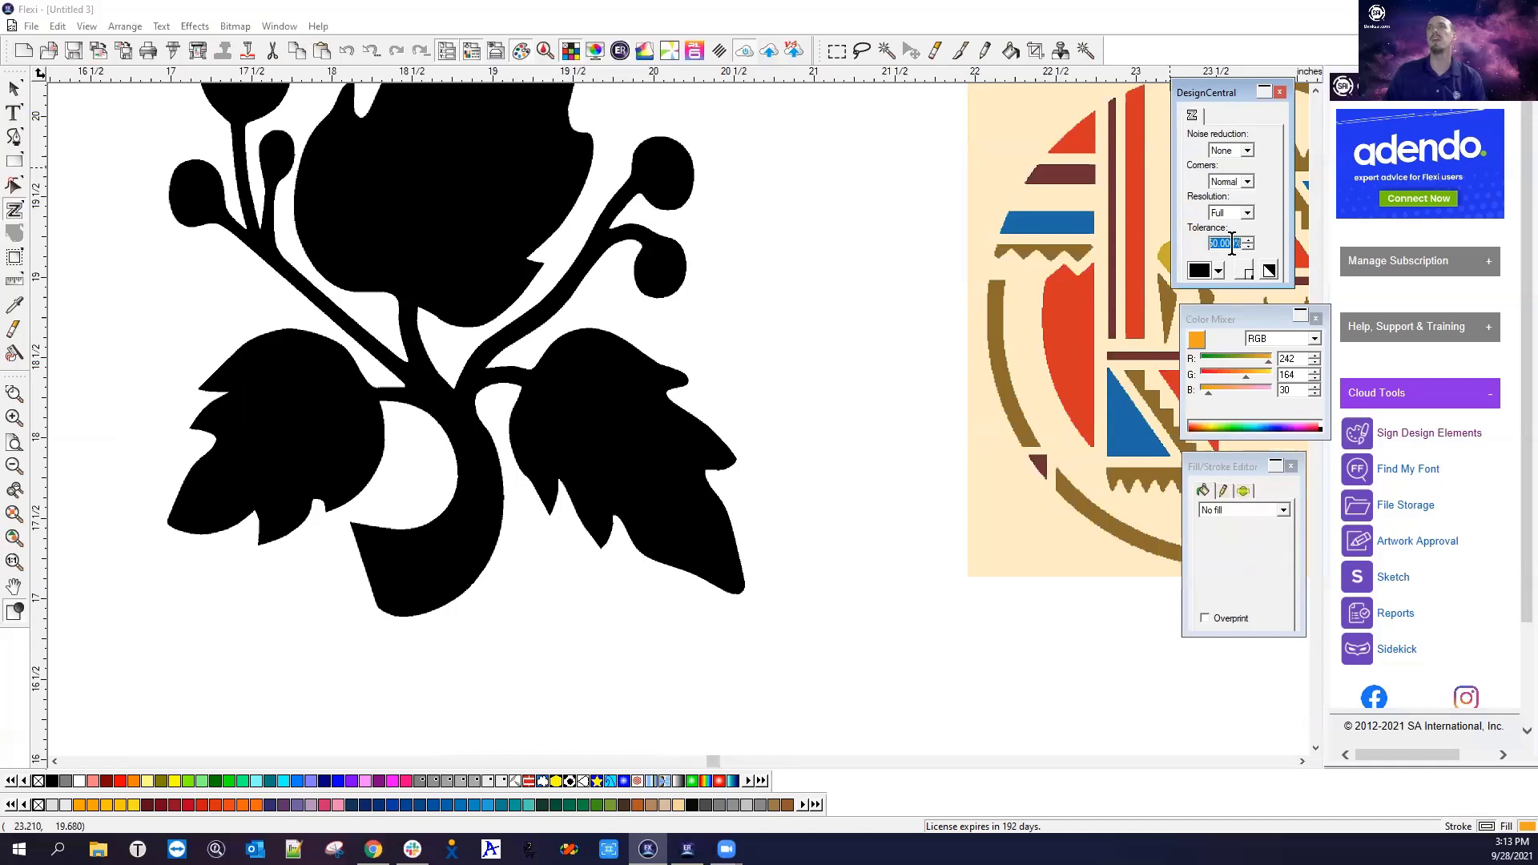
left_click_drag(1238, 244, 1198, 240)
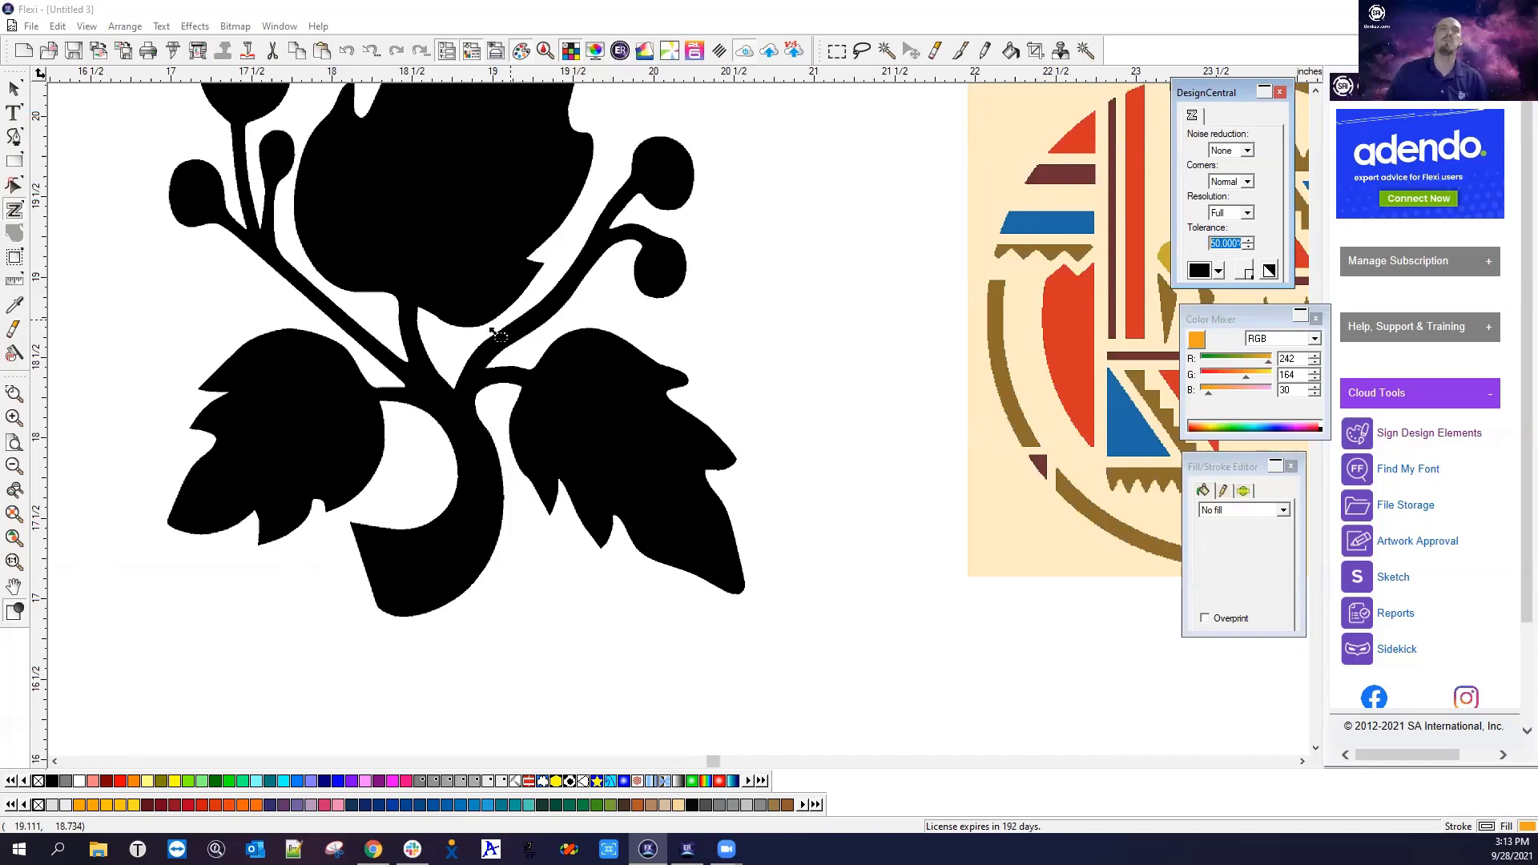
Examine the stepped pixels along the leaf bitmap's stem and leaf edges up close
scroll(426, 355, "up", 1)
scroll(426, 355, "up", 3)
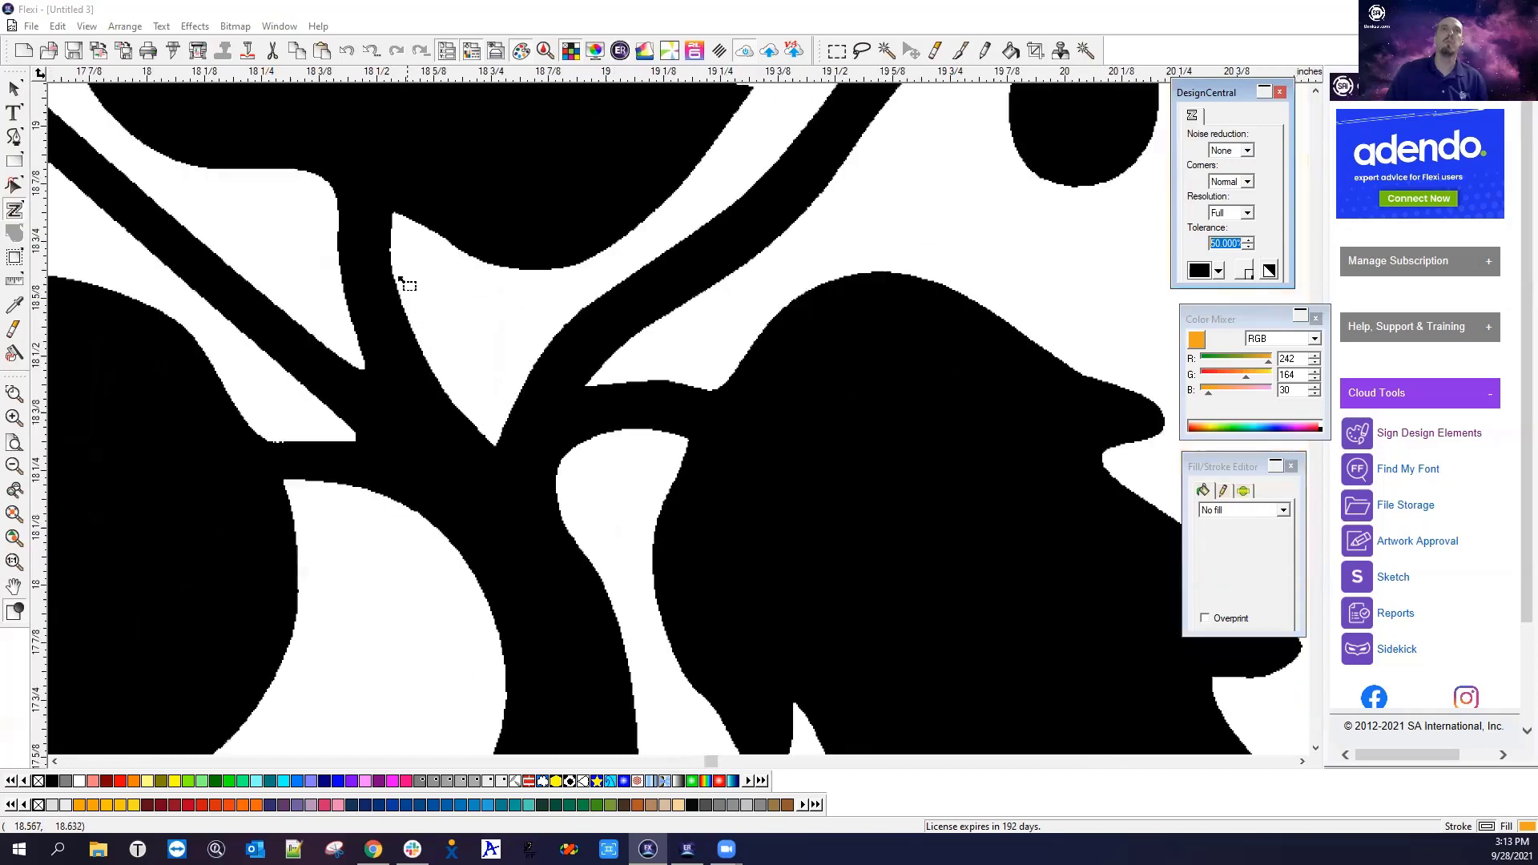
scroll(383, 196, "up", 2)
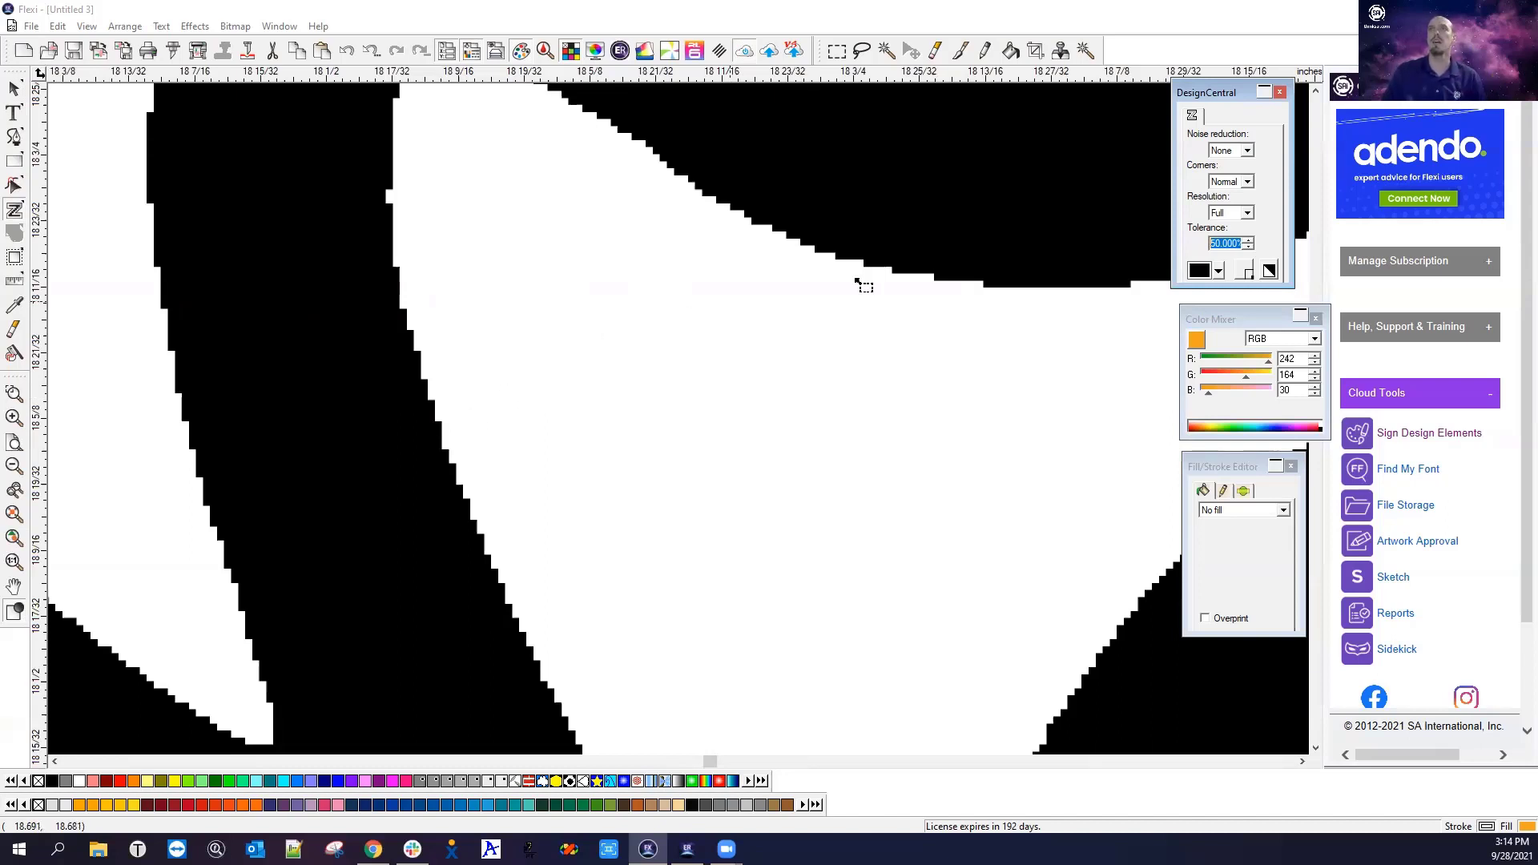
scroll(605, 337, "down", 5)
scroll(483, 445, "down", 5)
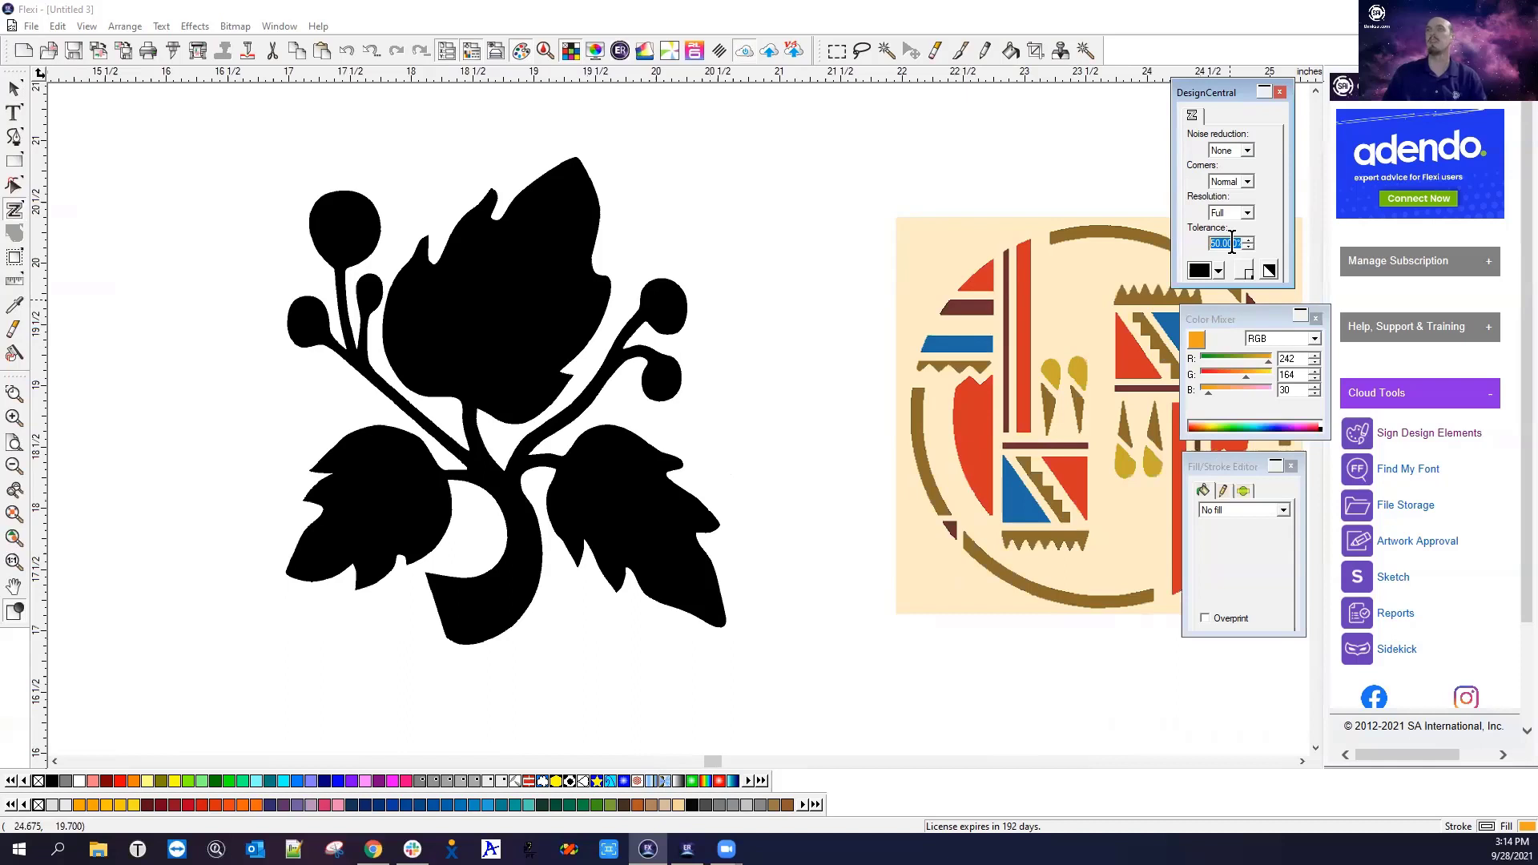
Autotrace the whole leaf bitmap in black with no noise reduction, normal corners and full resolution, and exit the tool
left_click(1219, 270)
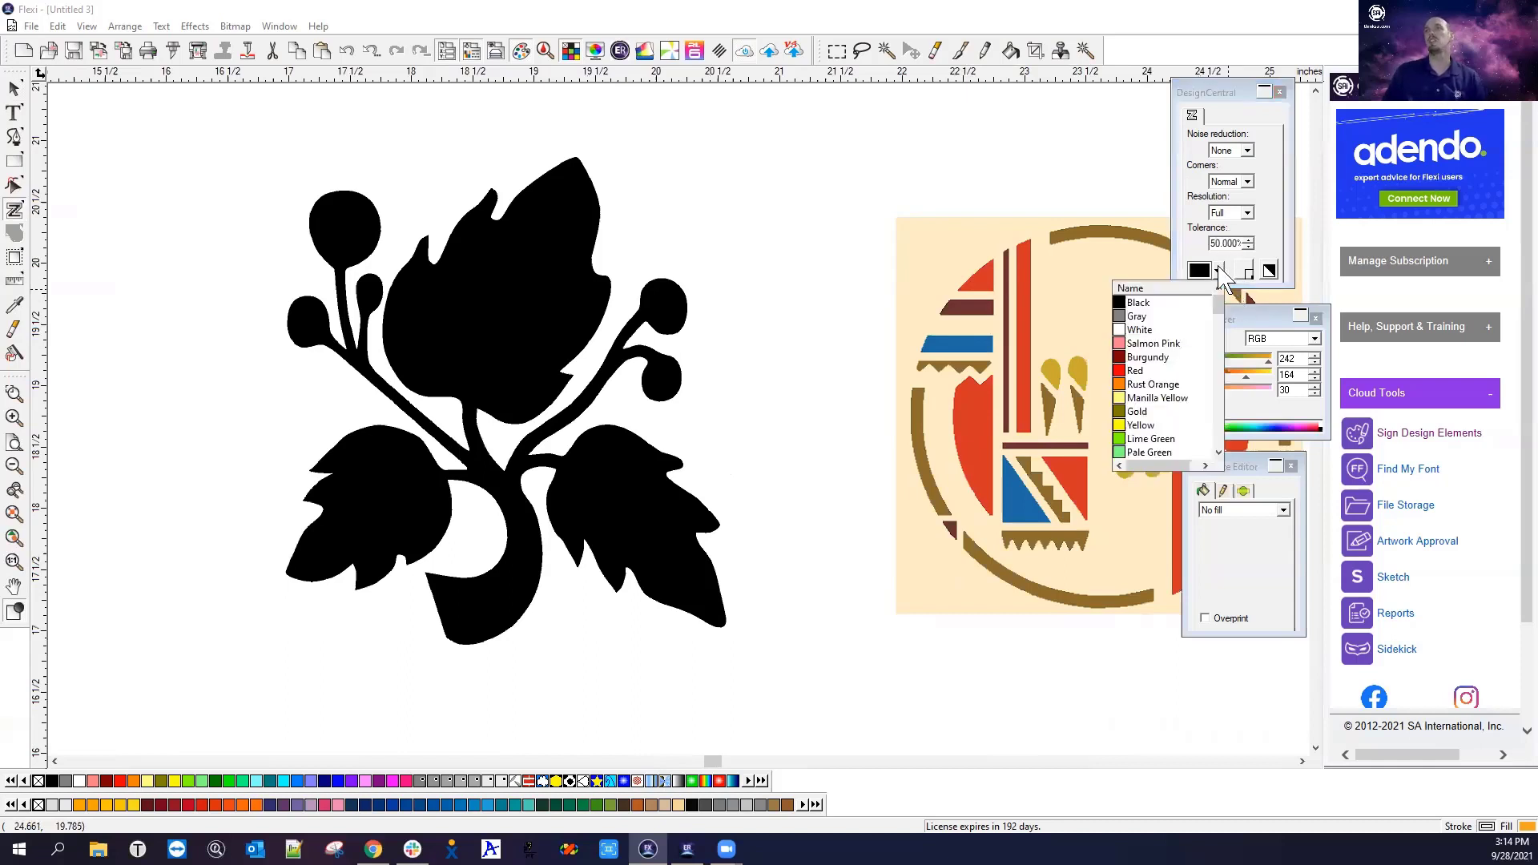
left_click(1231, 273)
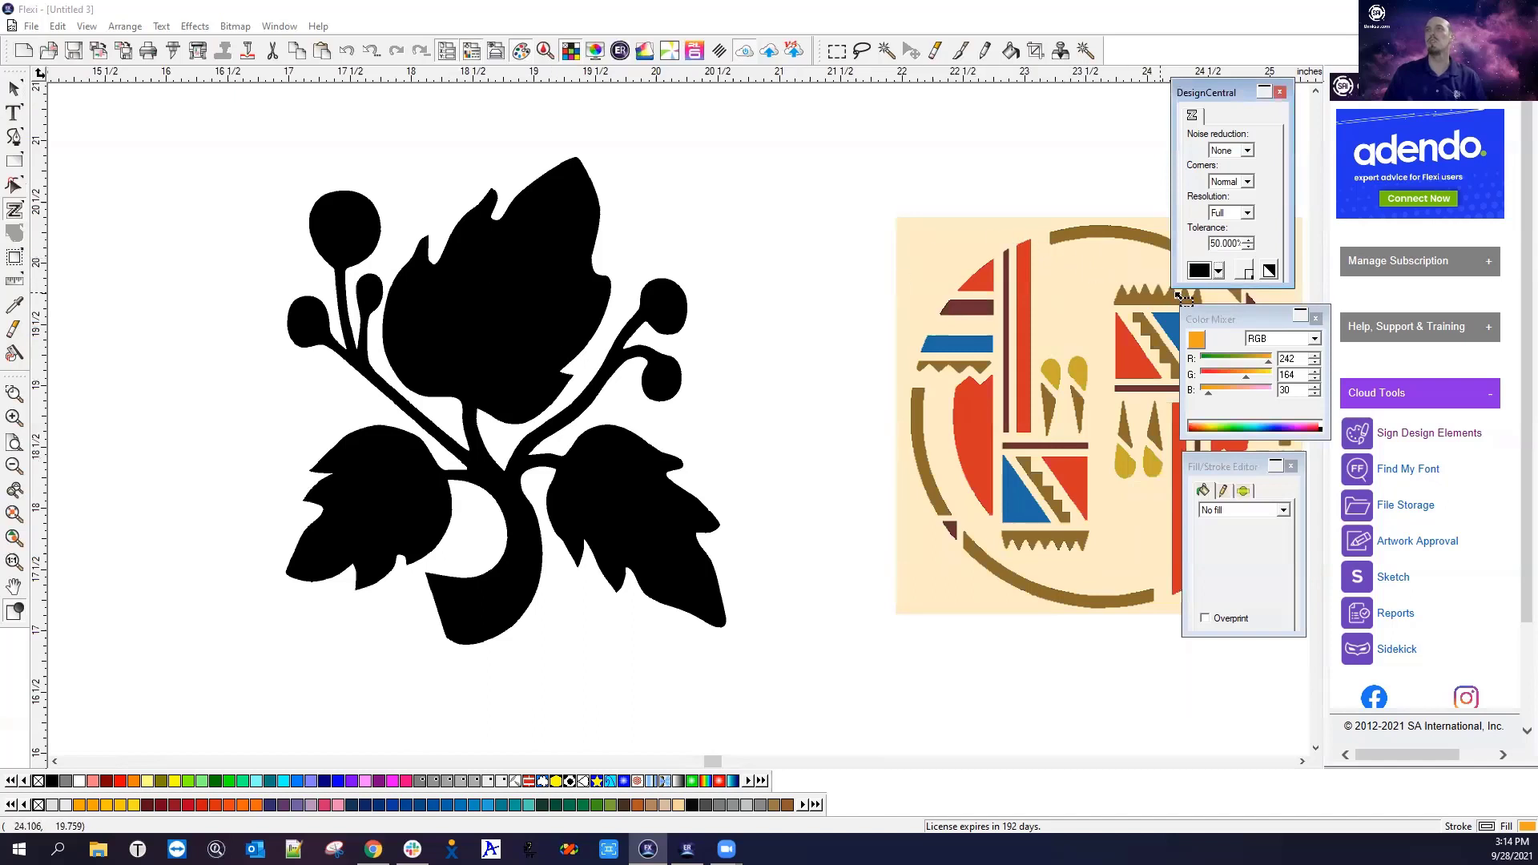
left_click(1243, 268)
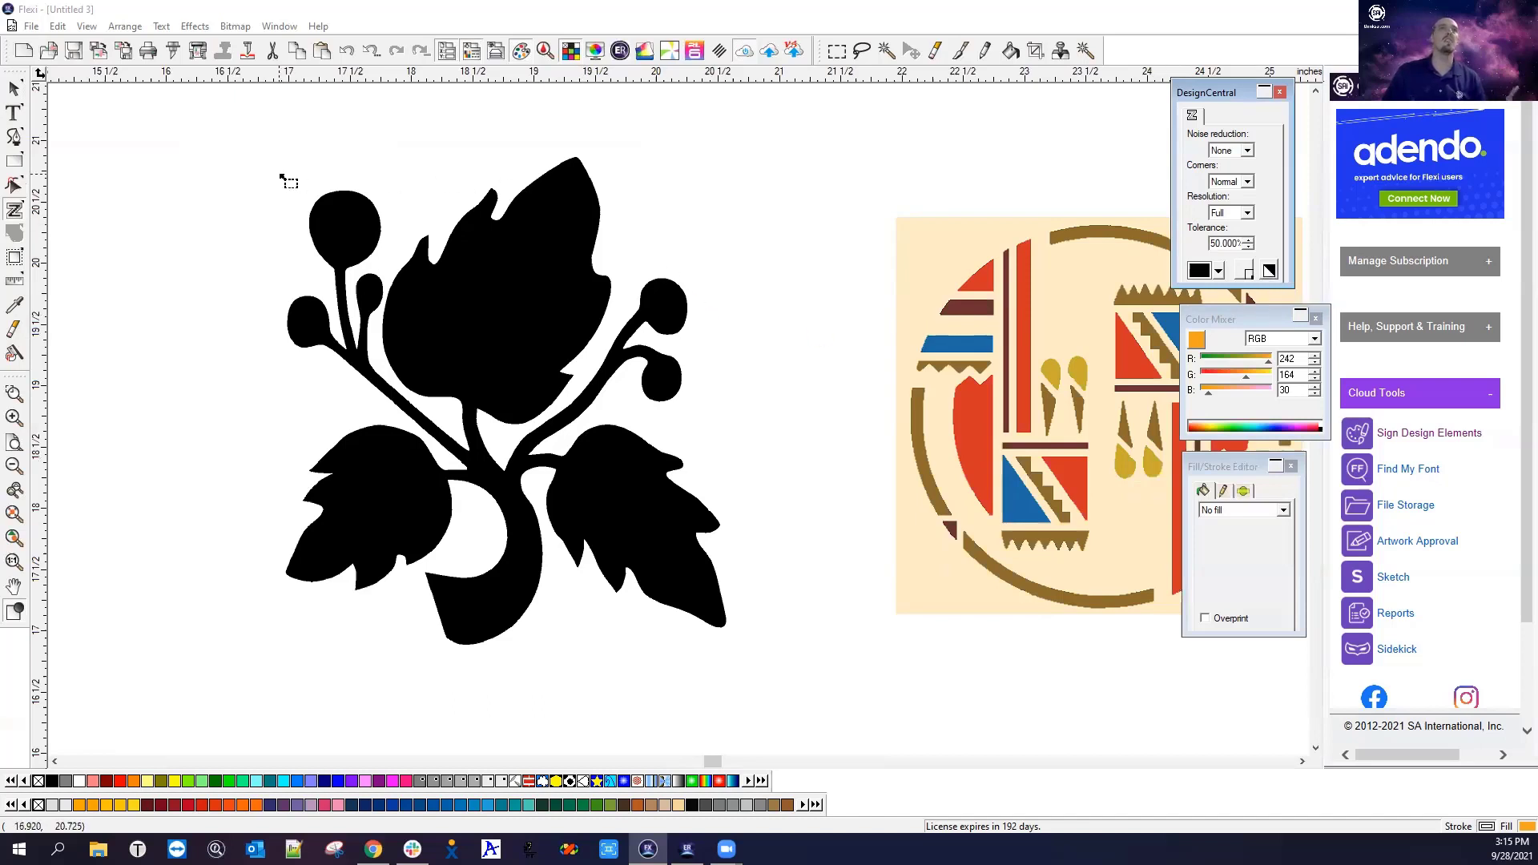
mouse_move(231, 127)
left_mouse_down()
mouse_move(550, 368)
mouse_move(836, 669)
left_mouse_up()
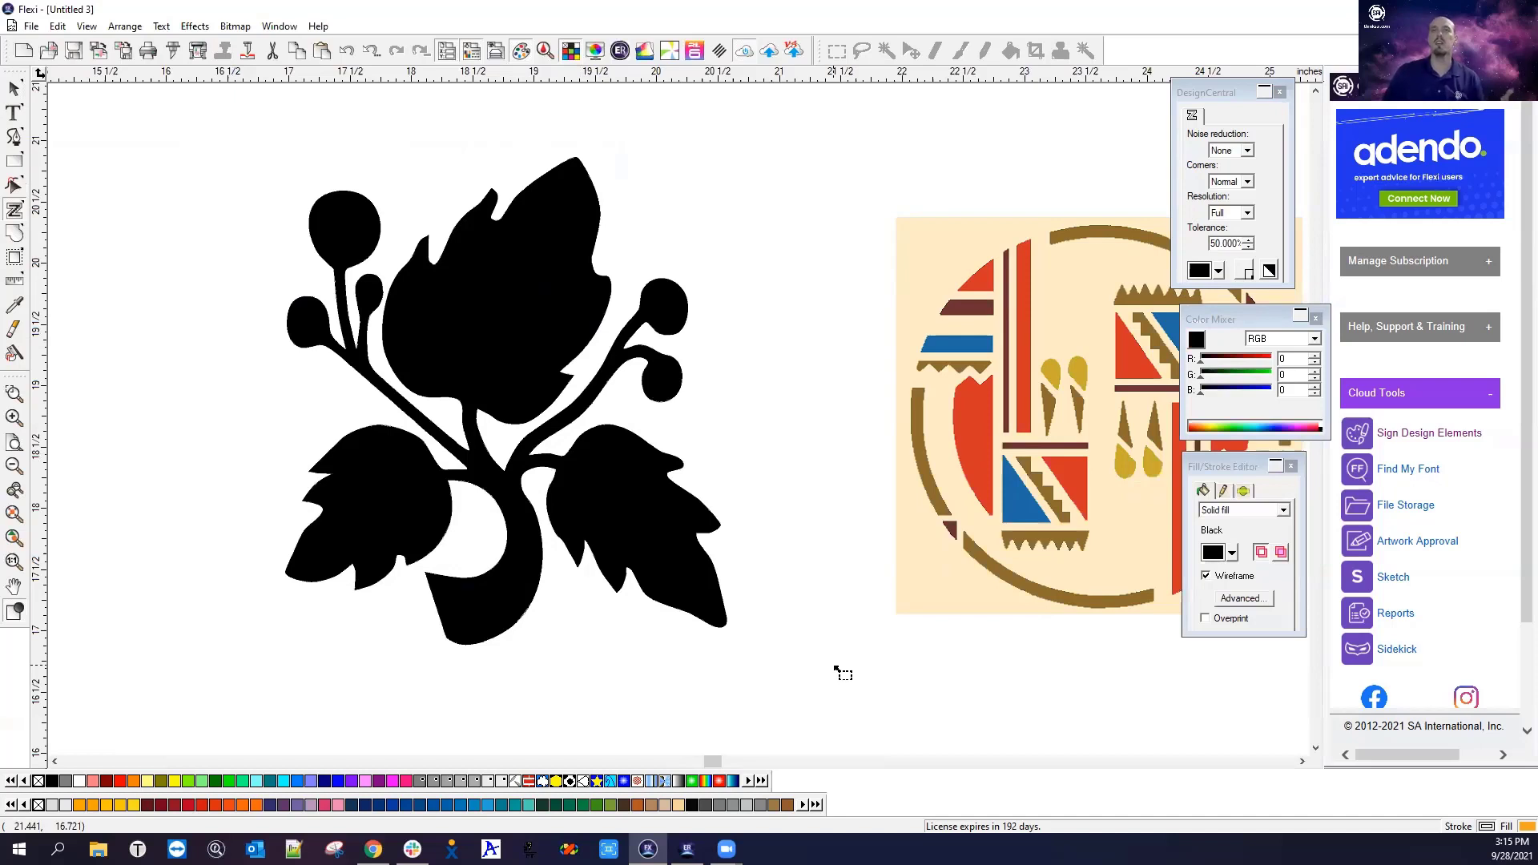
right_click(836, 669)
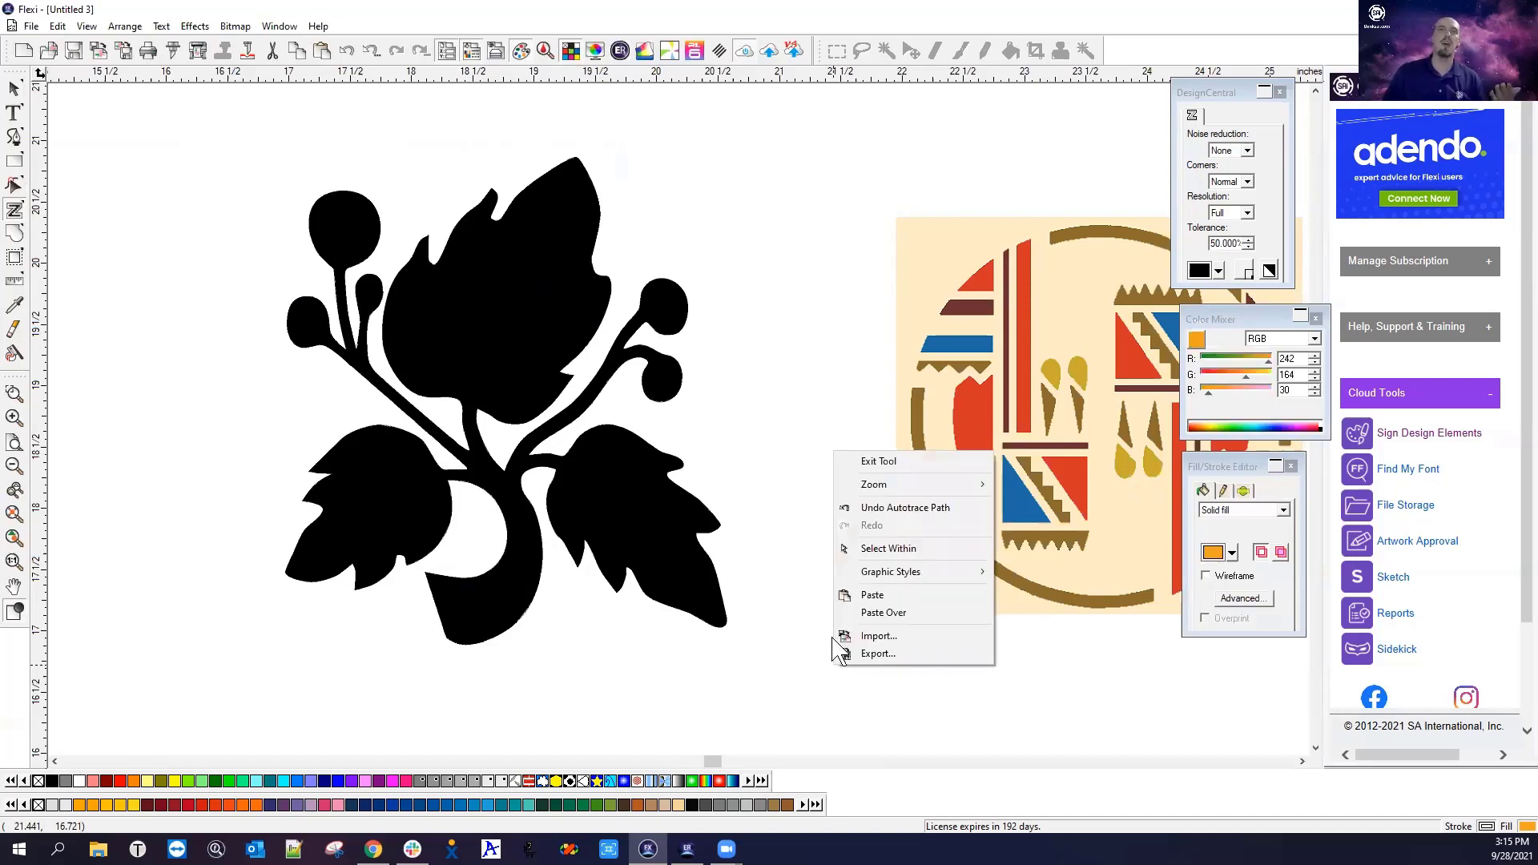
left_click(888, 462)
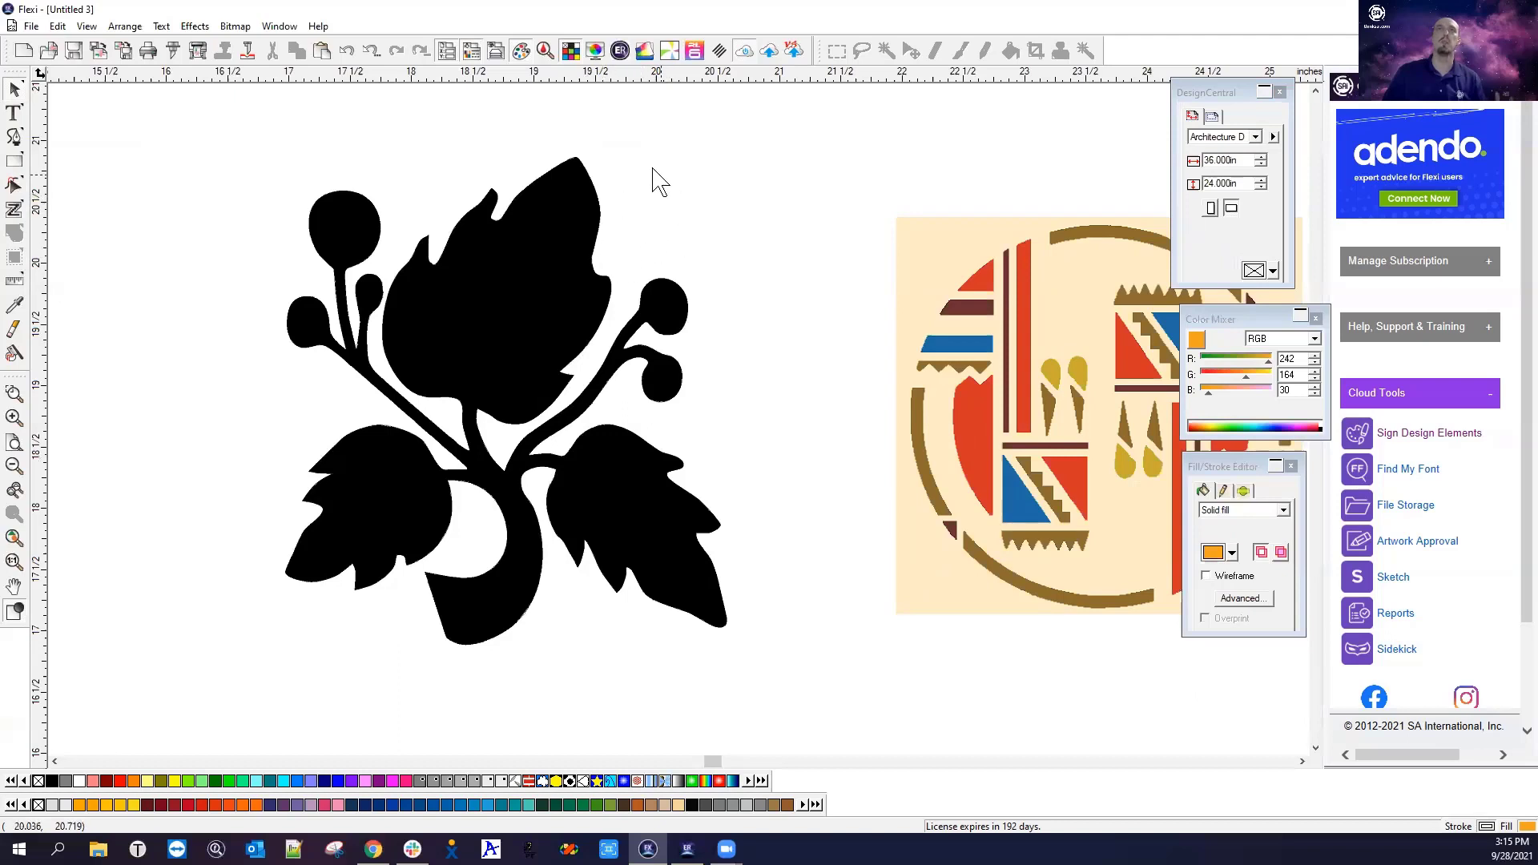
Move the original leaf bitmap to the left of its traced outline, centred at about X 14.23 in, Y 19.06 in
left_click(653, 232)
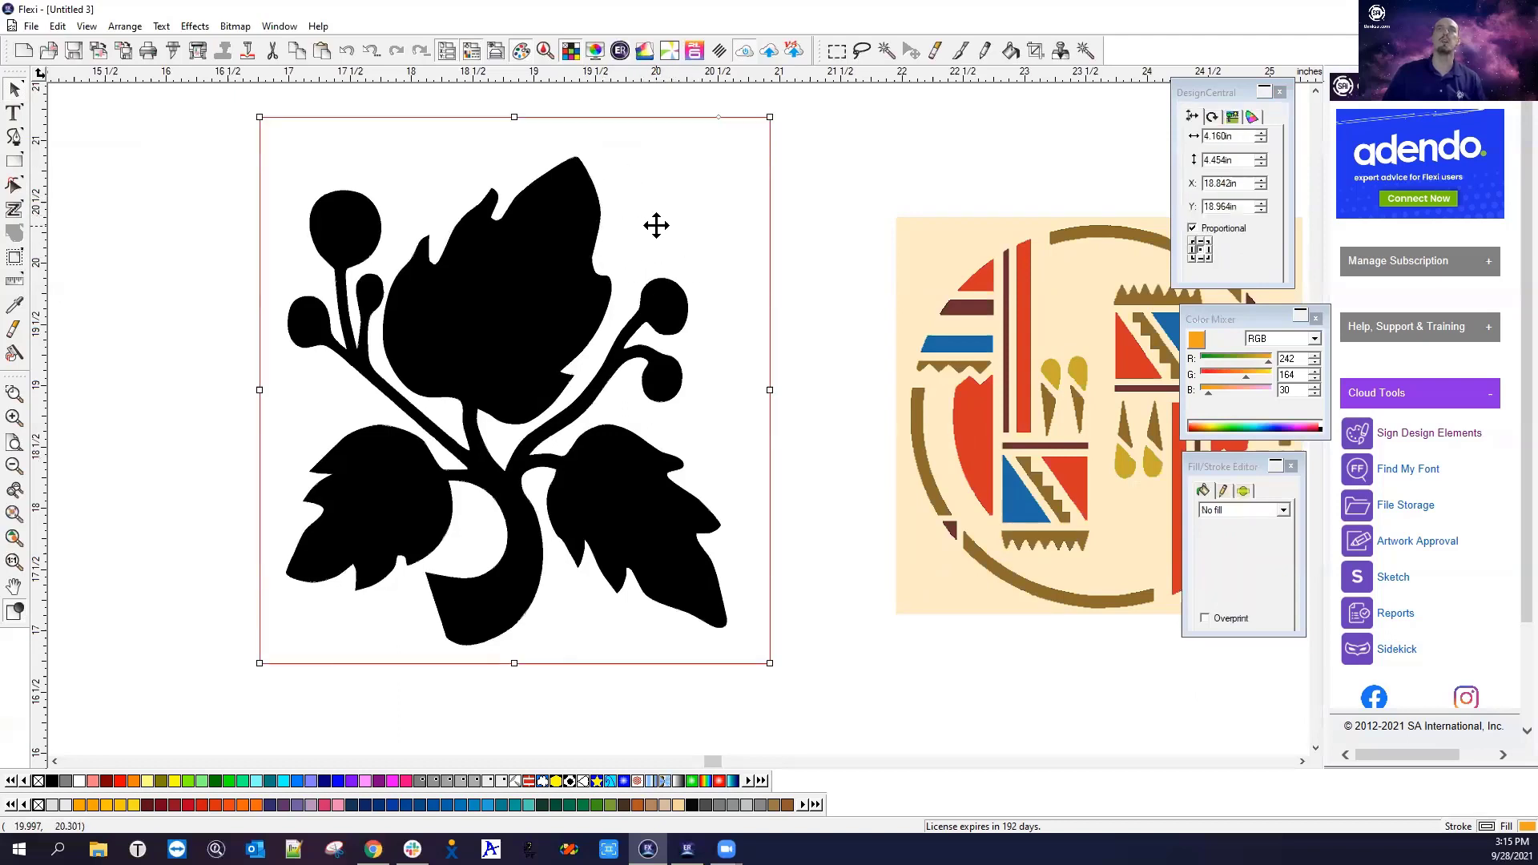
scroll(660, 225, "down", 5)
left_click_drag(659, 216, 354, 227)
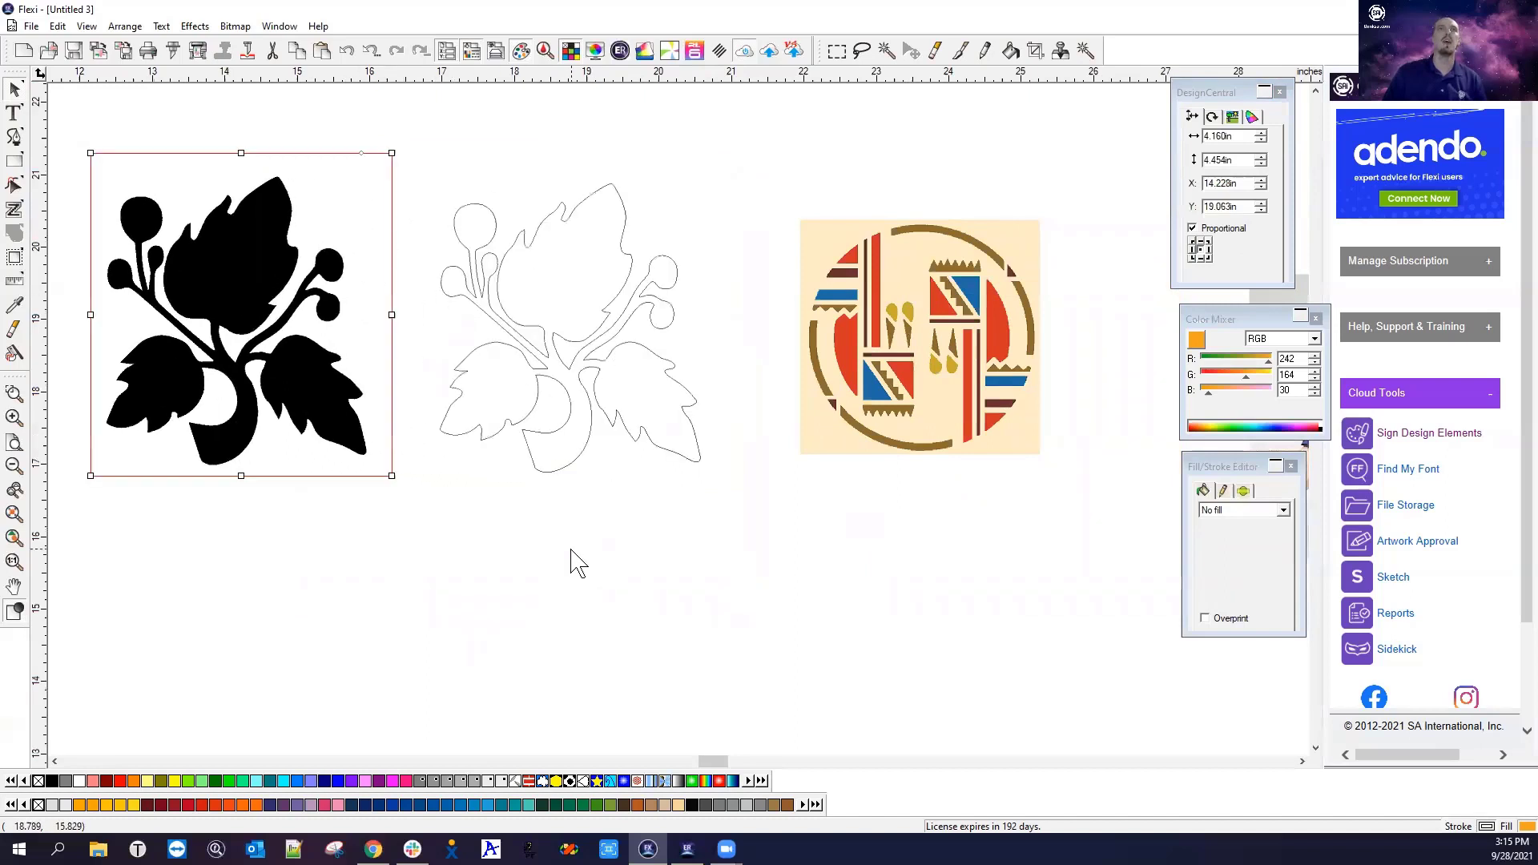
Select the traced leaf outline and examine its curves and corners near the stem up close
left_click(577, 563)
left_click_drag(409, 161, 759, 525)
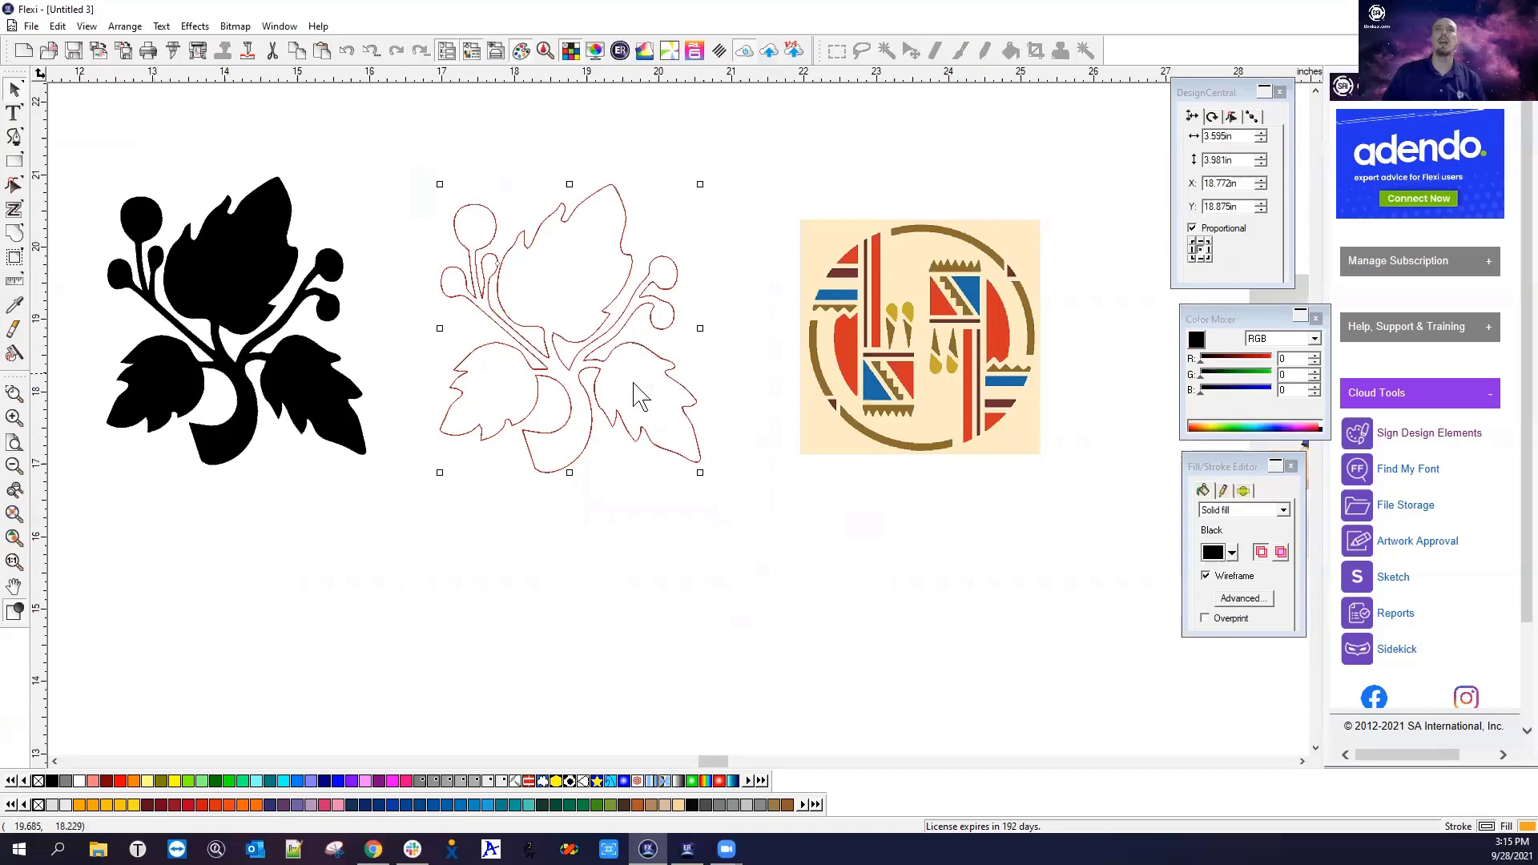
scroll(545, 353, "up", 4)
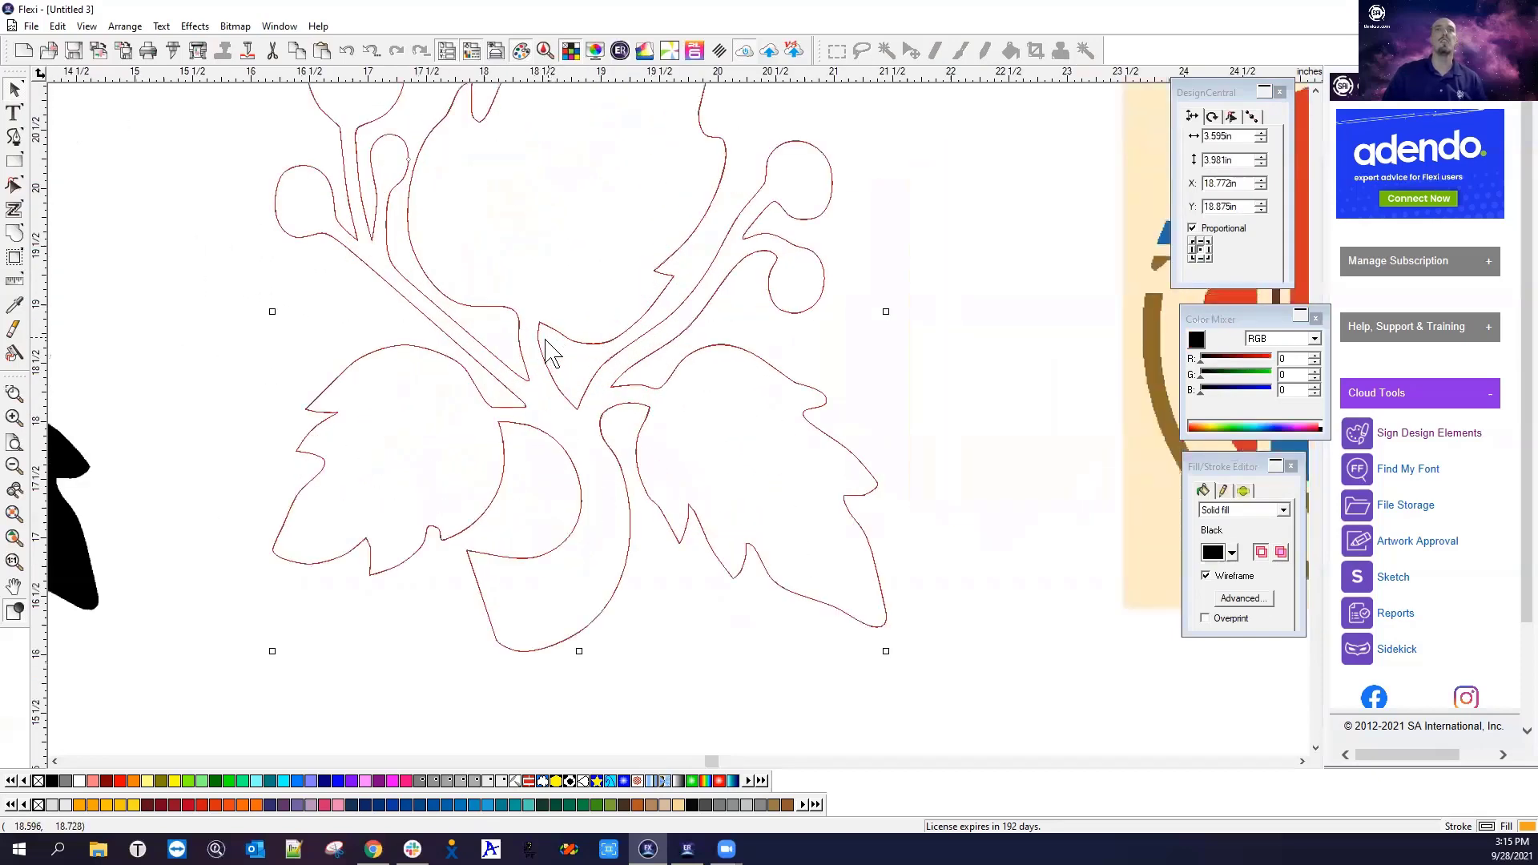
scroll(541, 353, "up", 4)
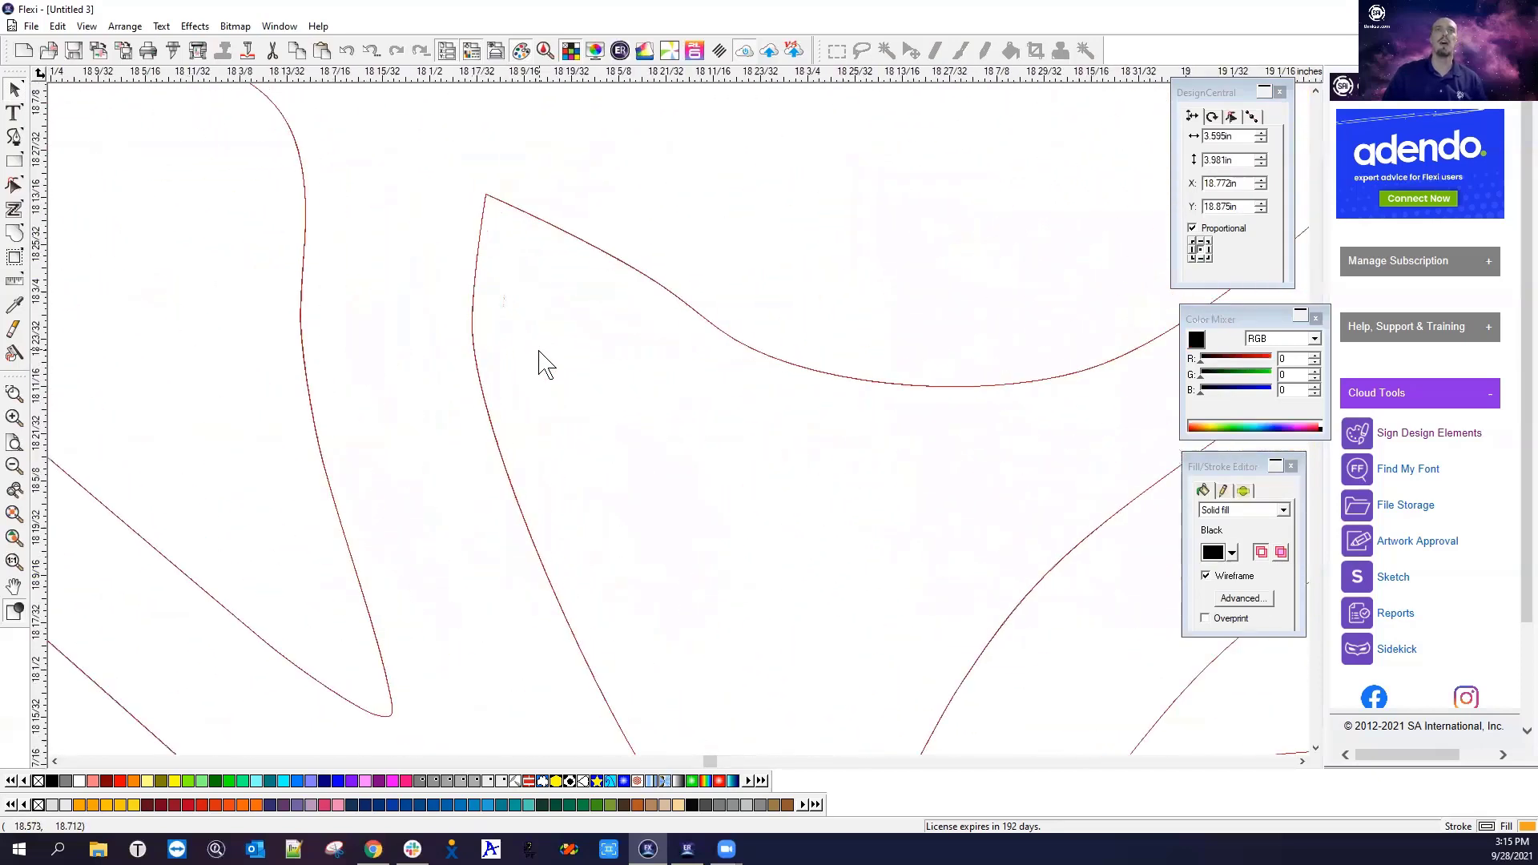
left_click(487, 254)
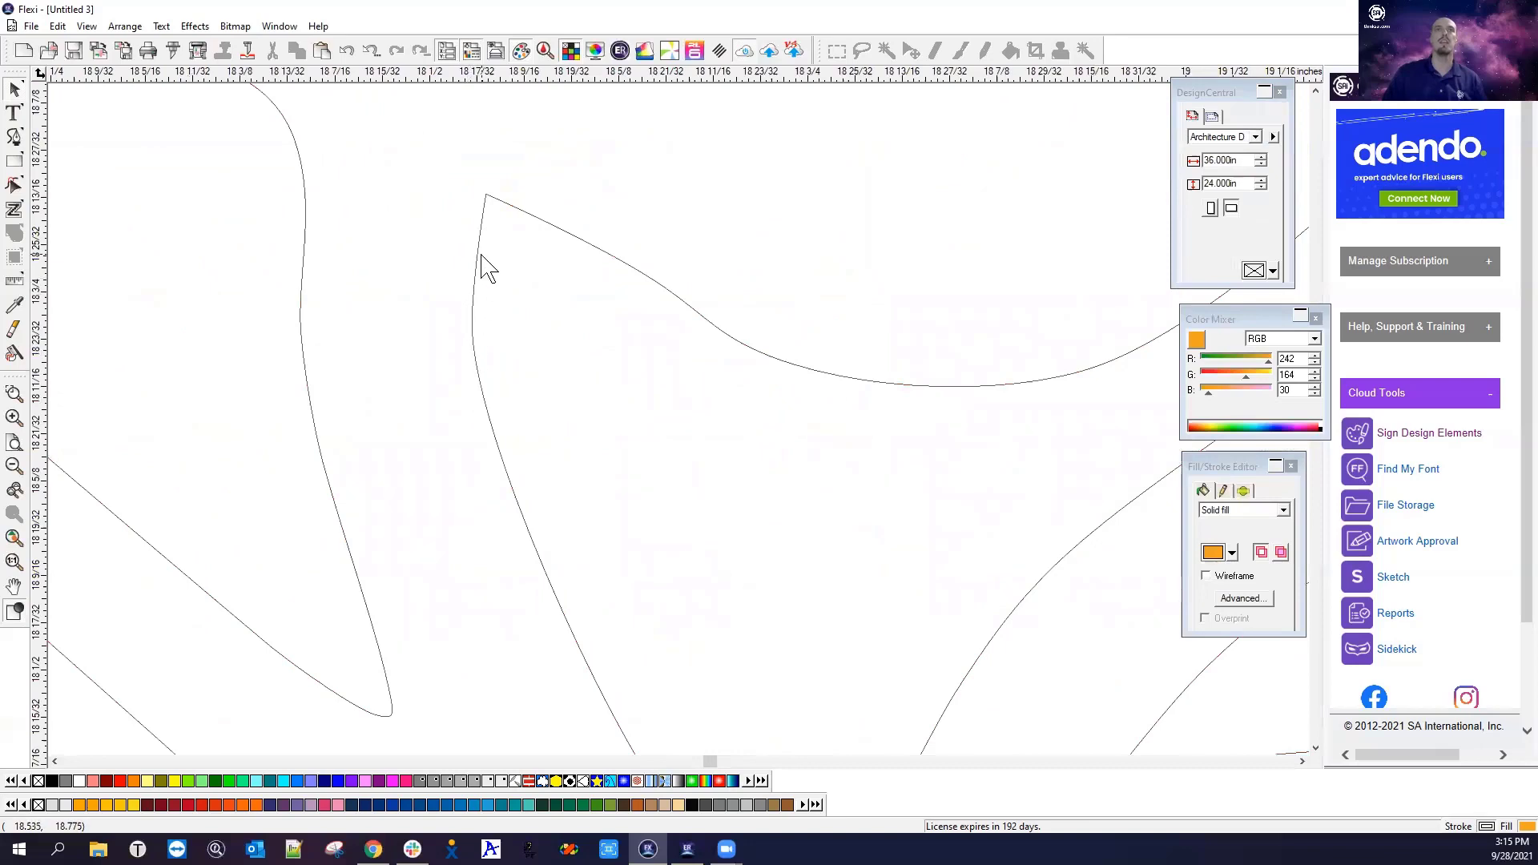
scroll(561, 531, "down", 2)
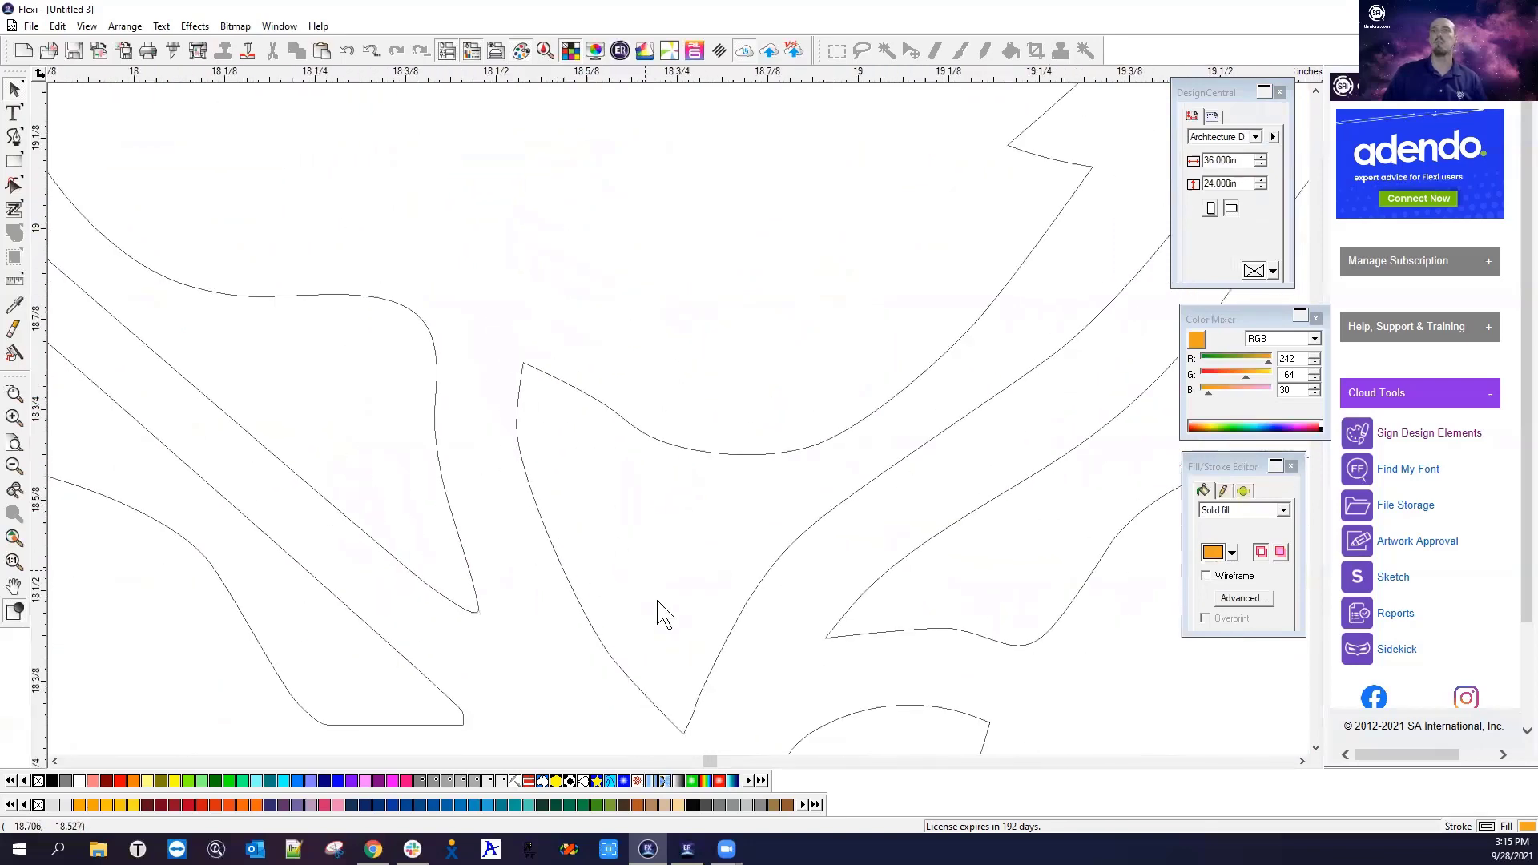
scroll(646, 569, "down", 5)
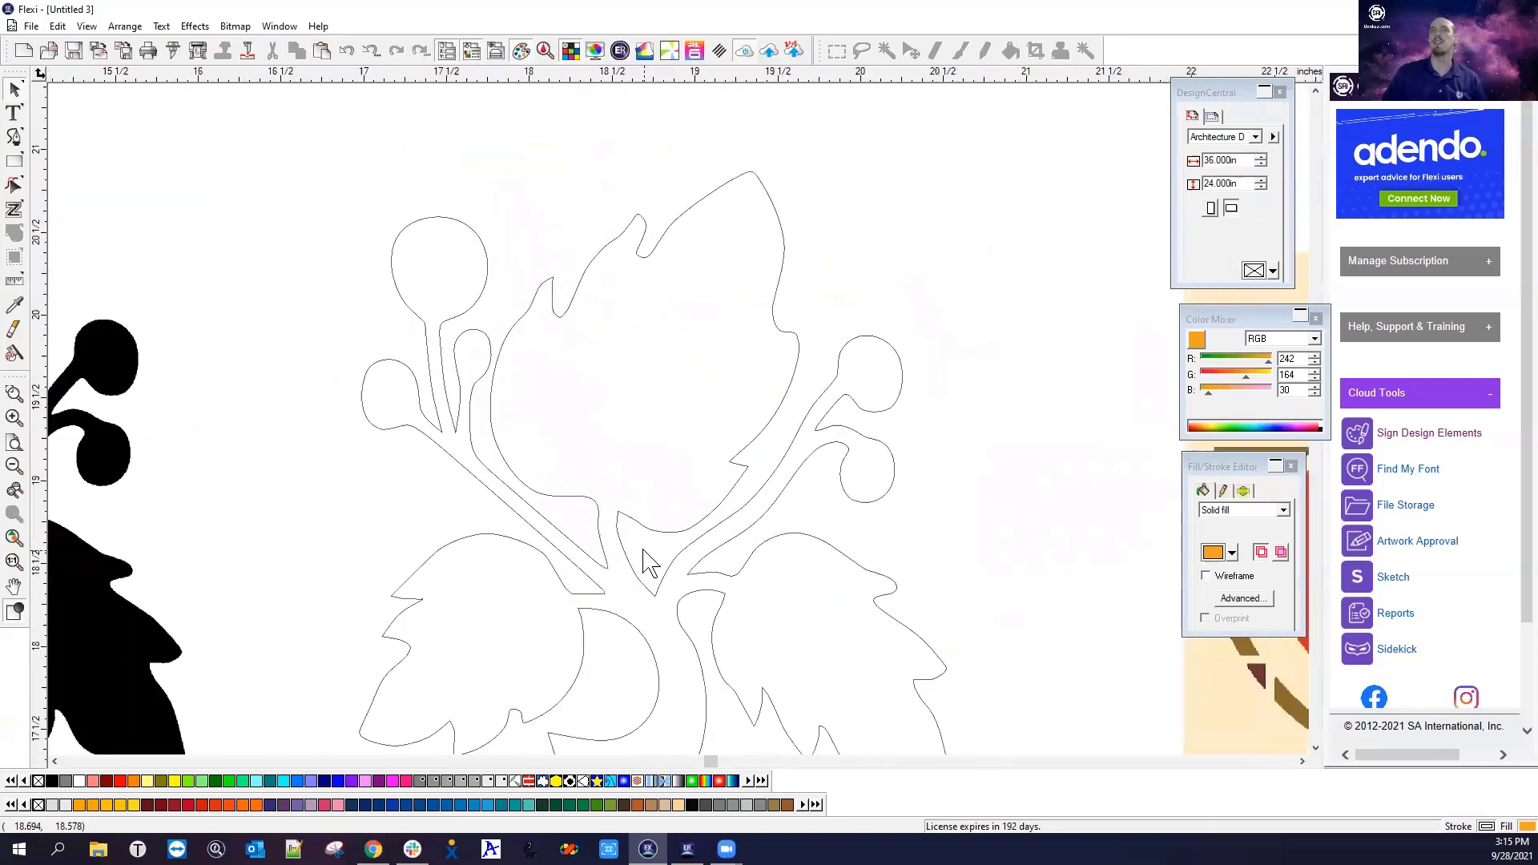
scroll(715, 447, "down", 4)
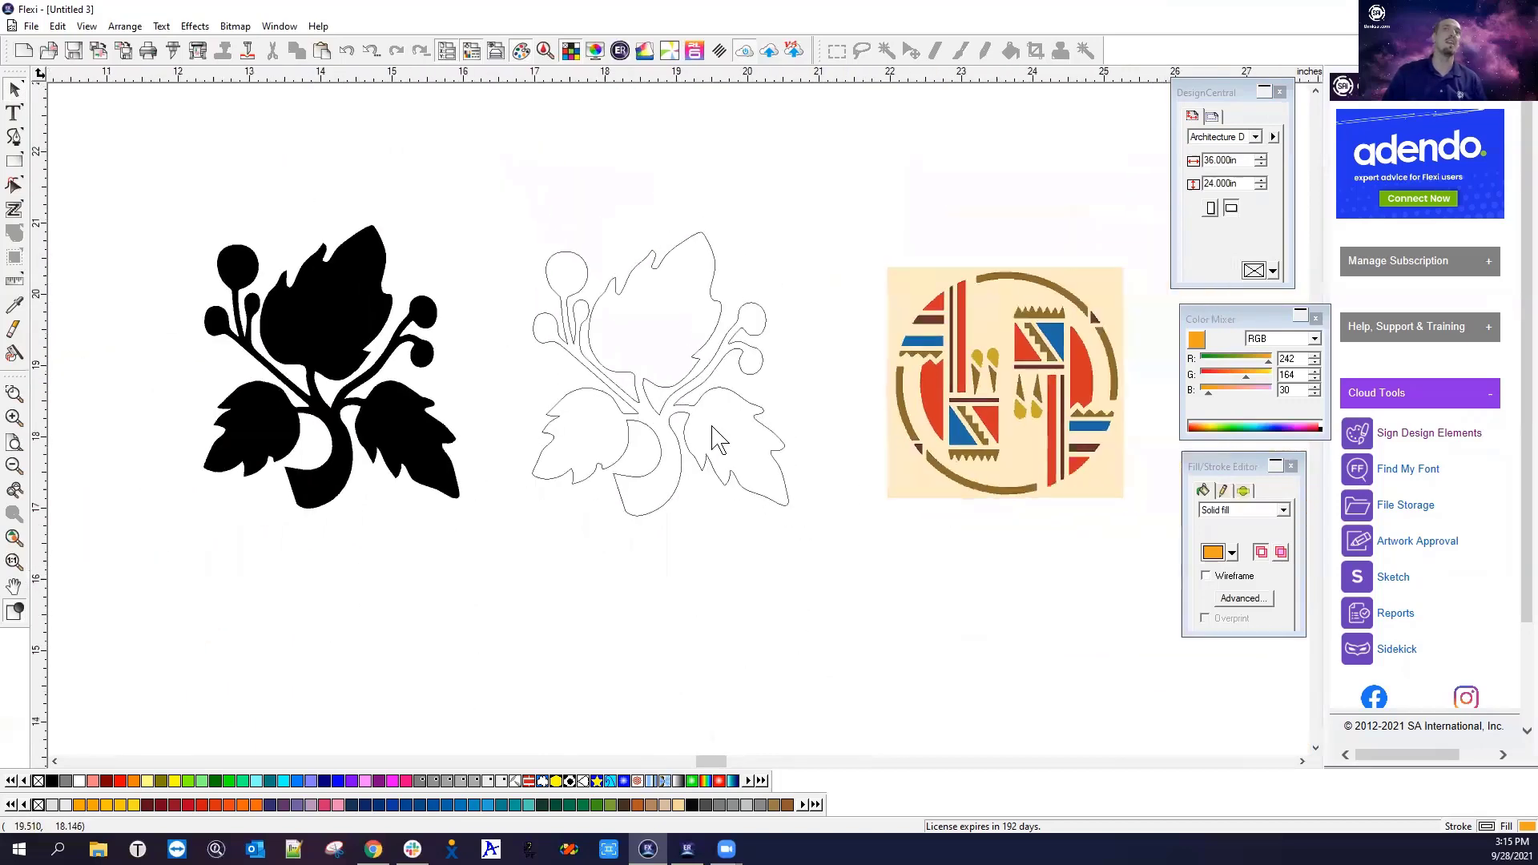
Enlarge the traced leaf outline proportionally to about 8.66 by 9.59 in, inspect its lines and select it again
left_click_drag(508, 196, 855, 578)
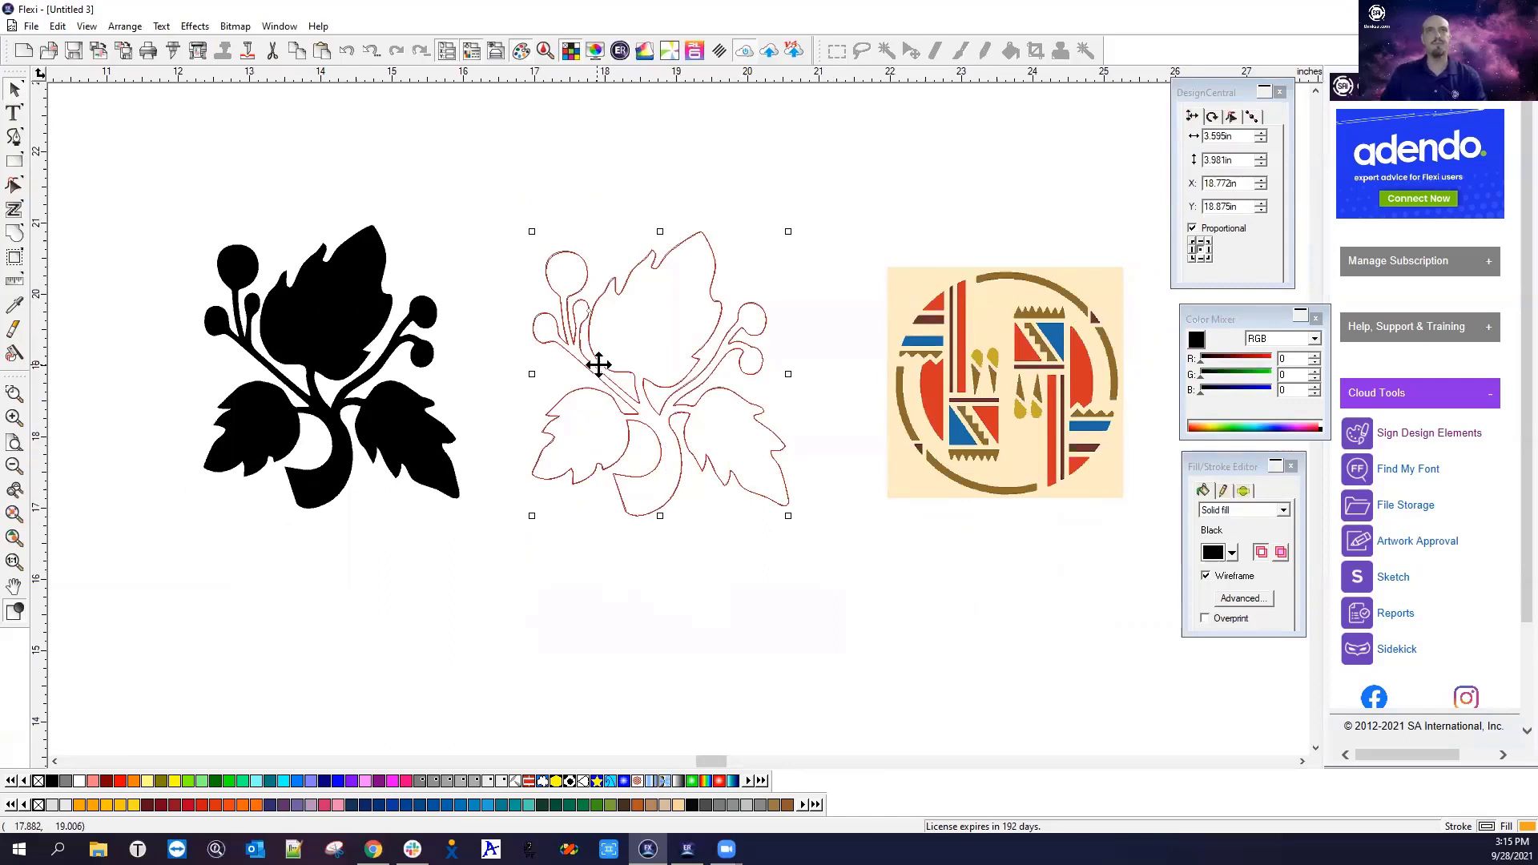
left_click_drag(785, 516, 1150, 720)
left_click(610, 164)
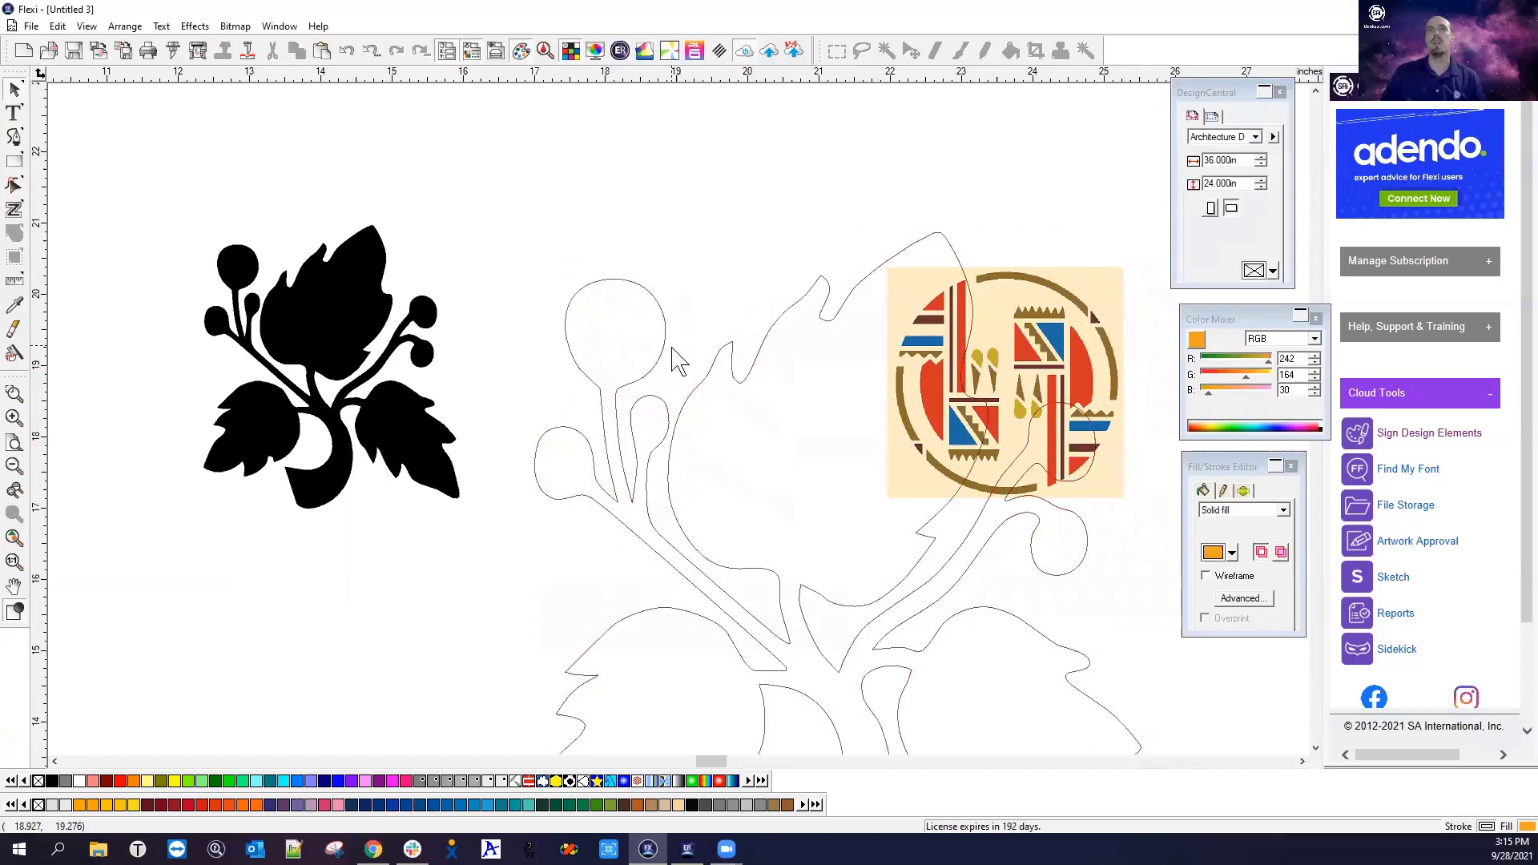
scroll(673, 439, "up", 3)
scroll(673, 439, "down", 3)
left_click(665, 413)
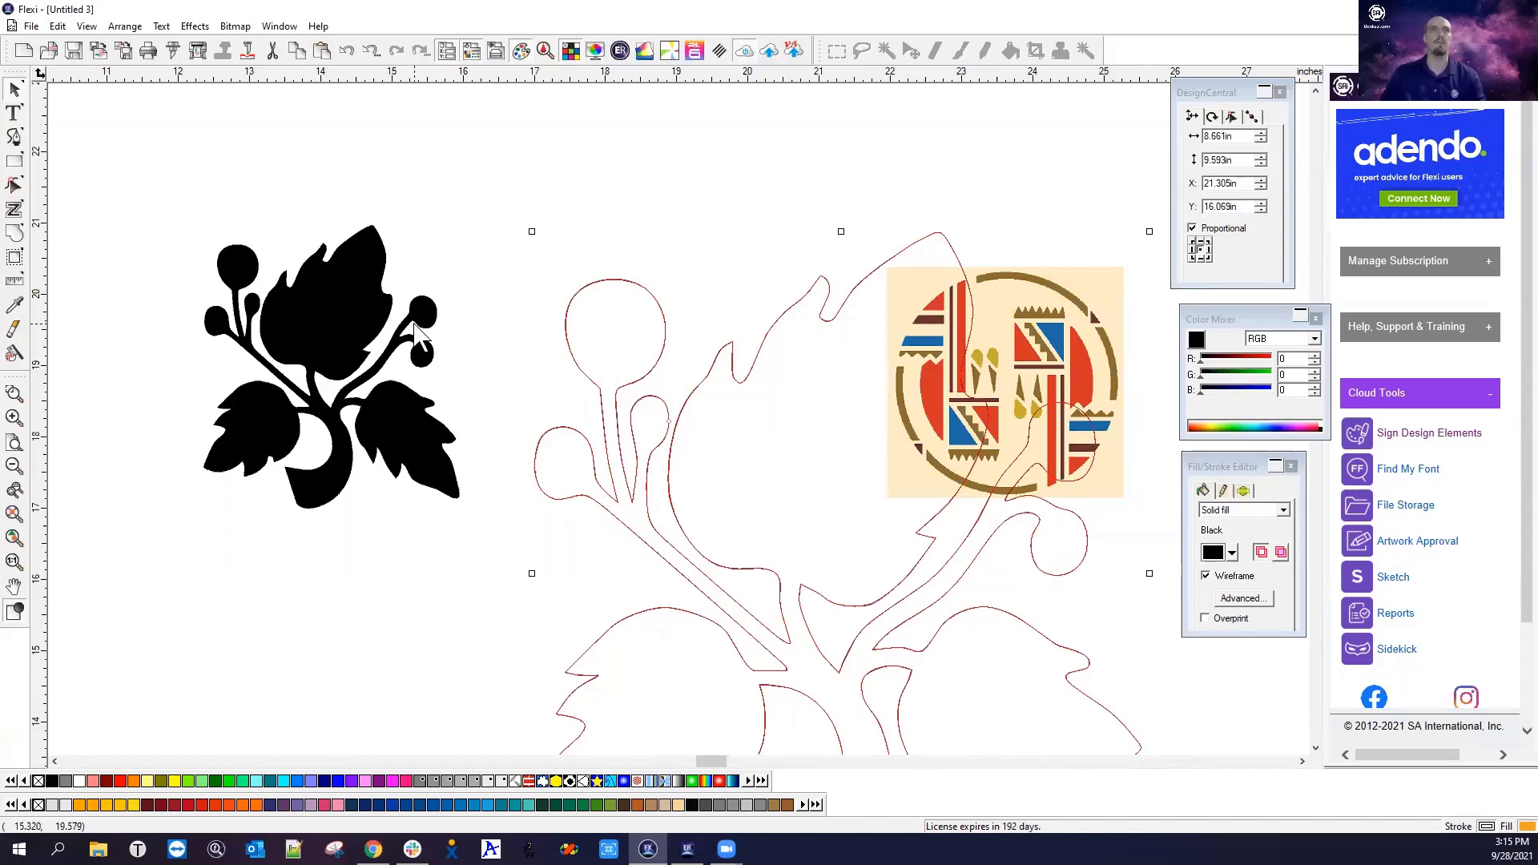
Delete the traced leaf outline and the leaf bitmap, and move the multicolour emblem bitmap to about X 17.97 in, Y 18.91 in
key("Delete")
left_click(315, 317)
key("Delete")
left_click_drag(931, 378, 534, 367)
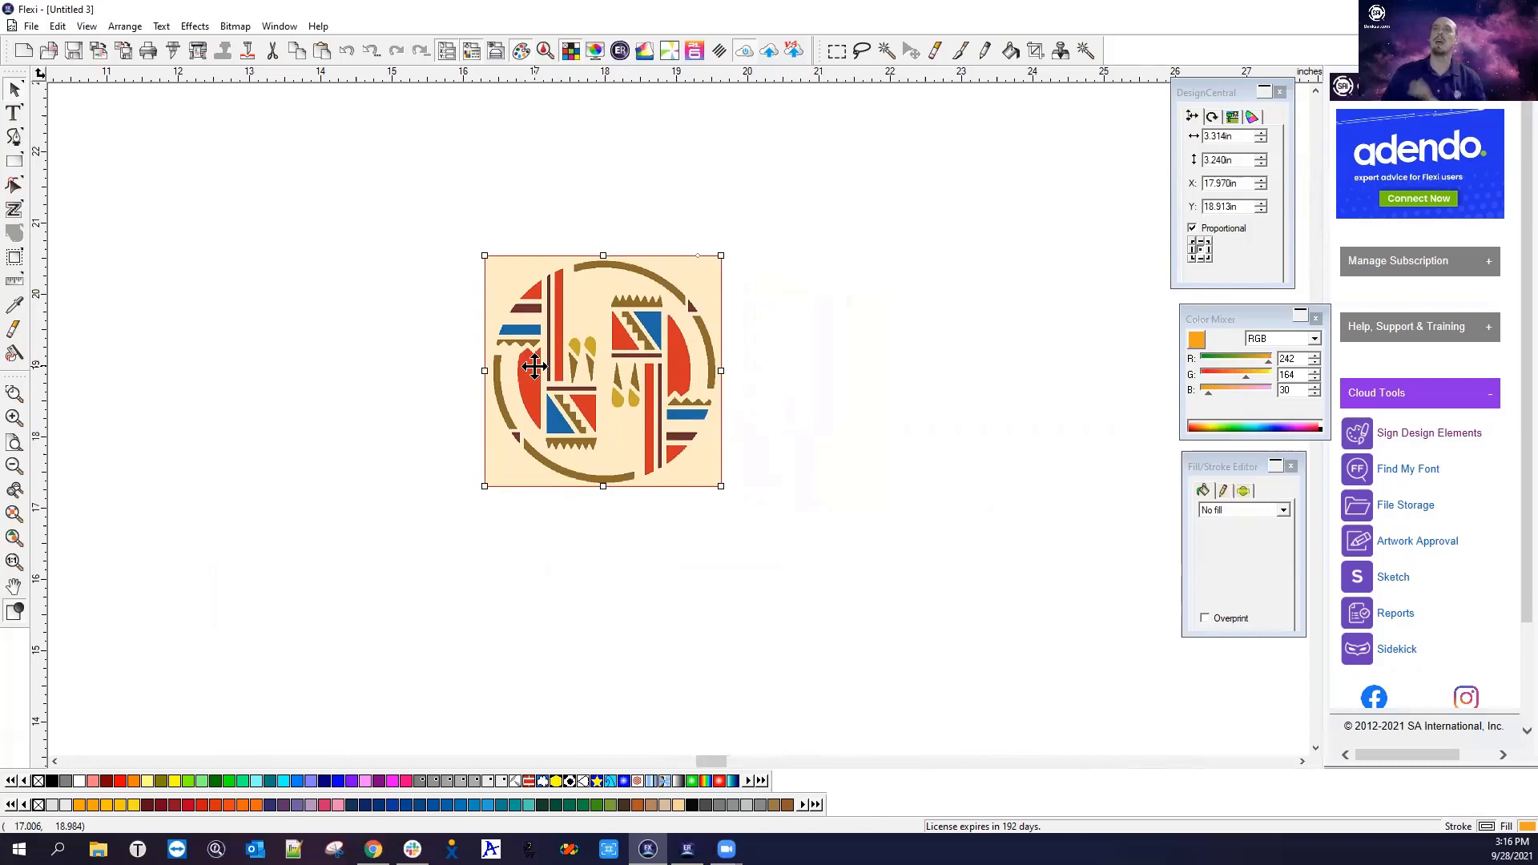
Start a Color Trace on the emblem bitmap and mark the whole image as the area to trace
left_click(240, 29)
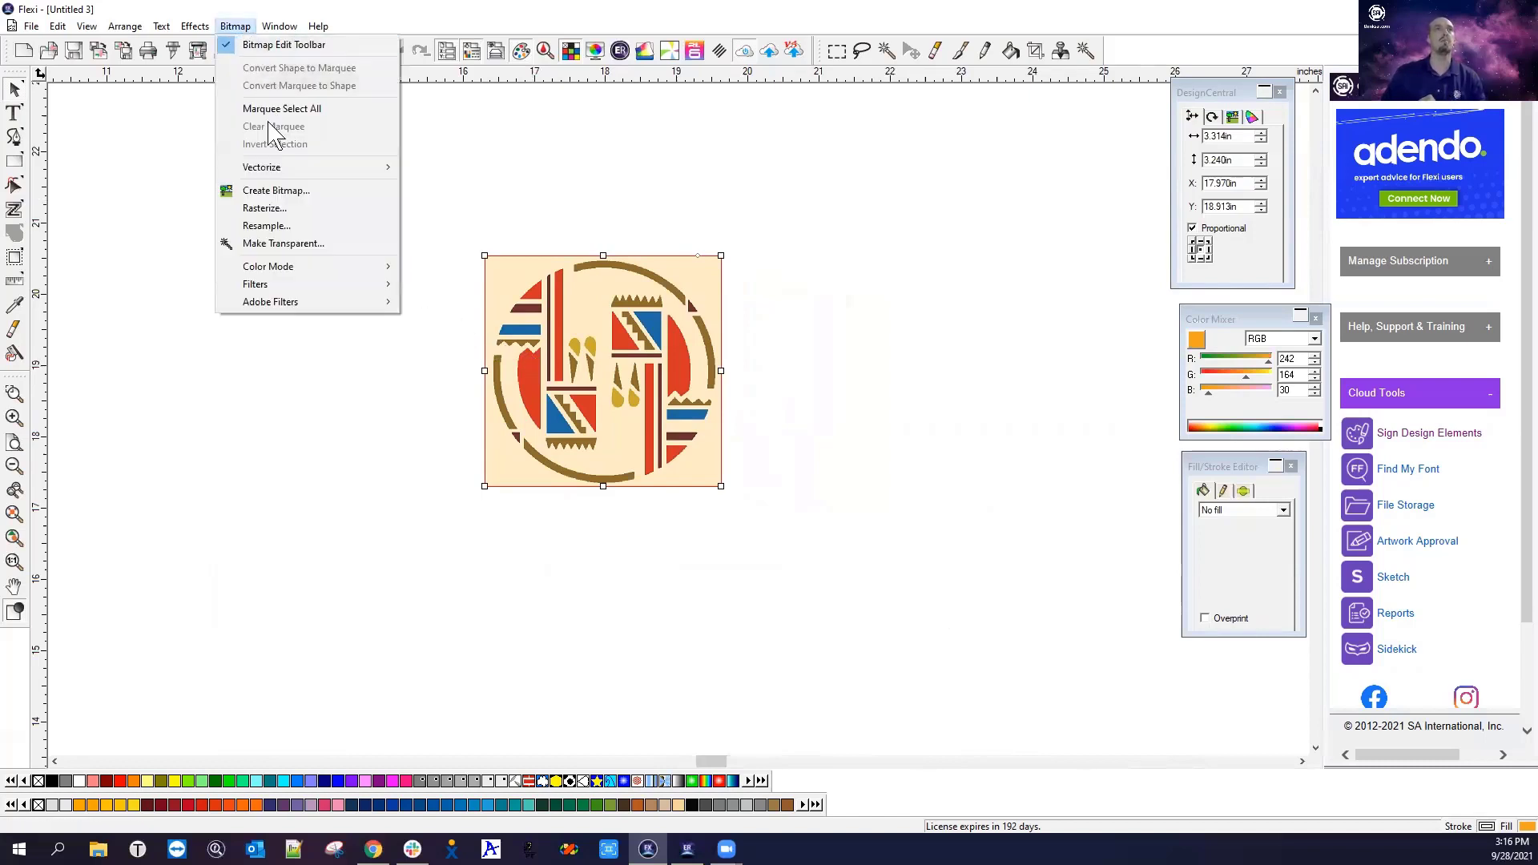
mouse_move(303, 264)
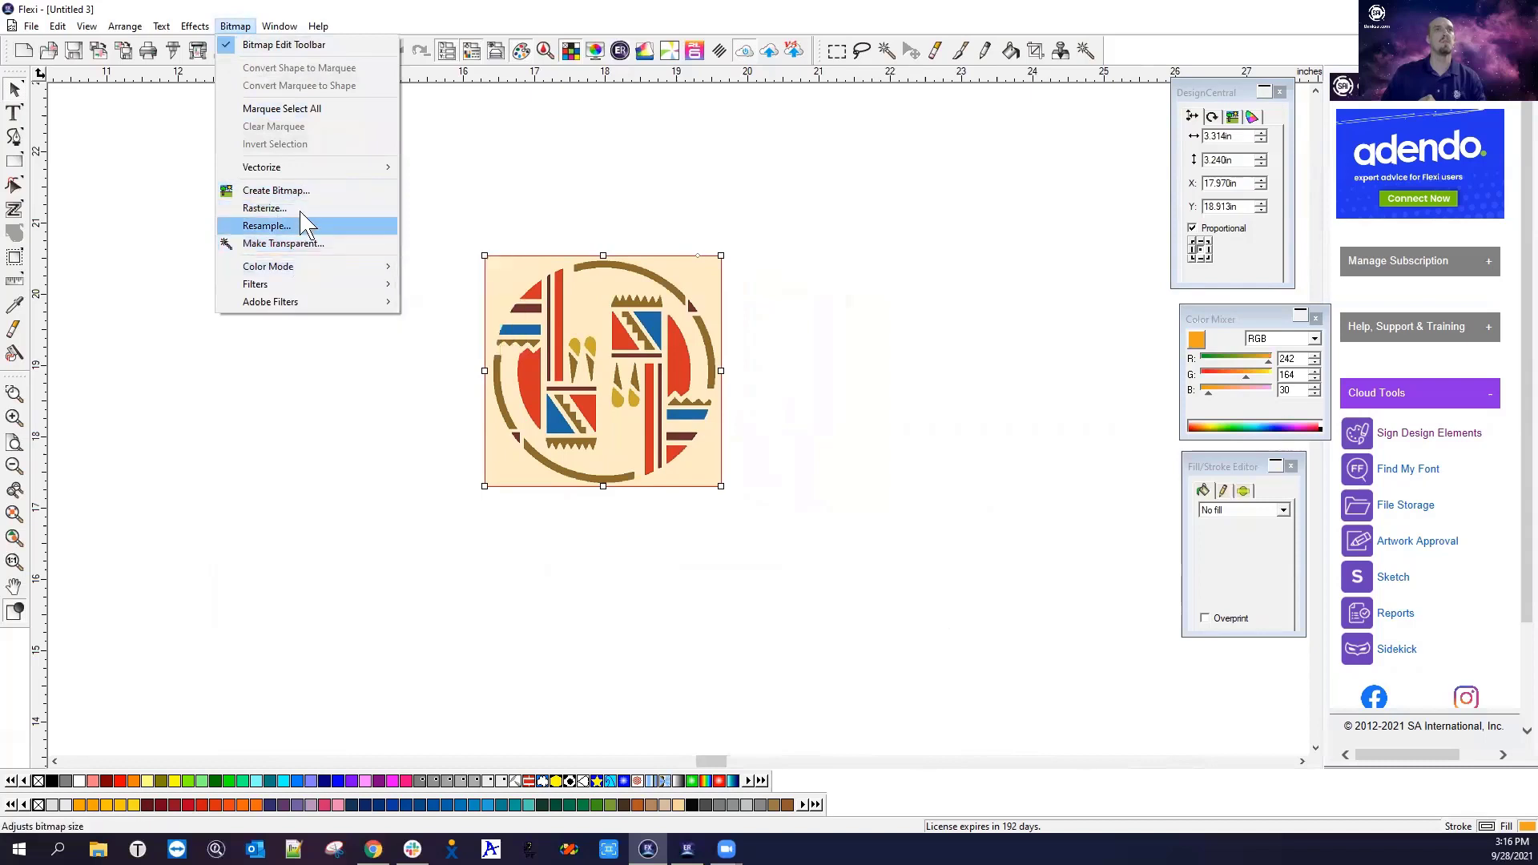
mouse_move(305, 168)
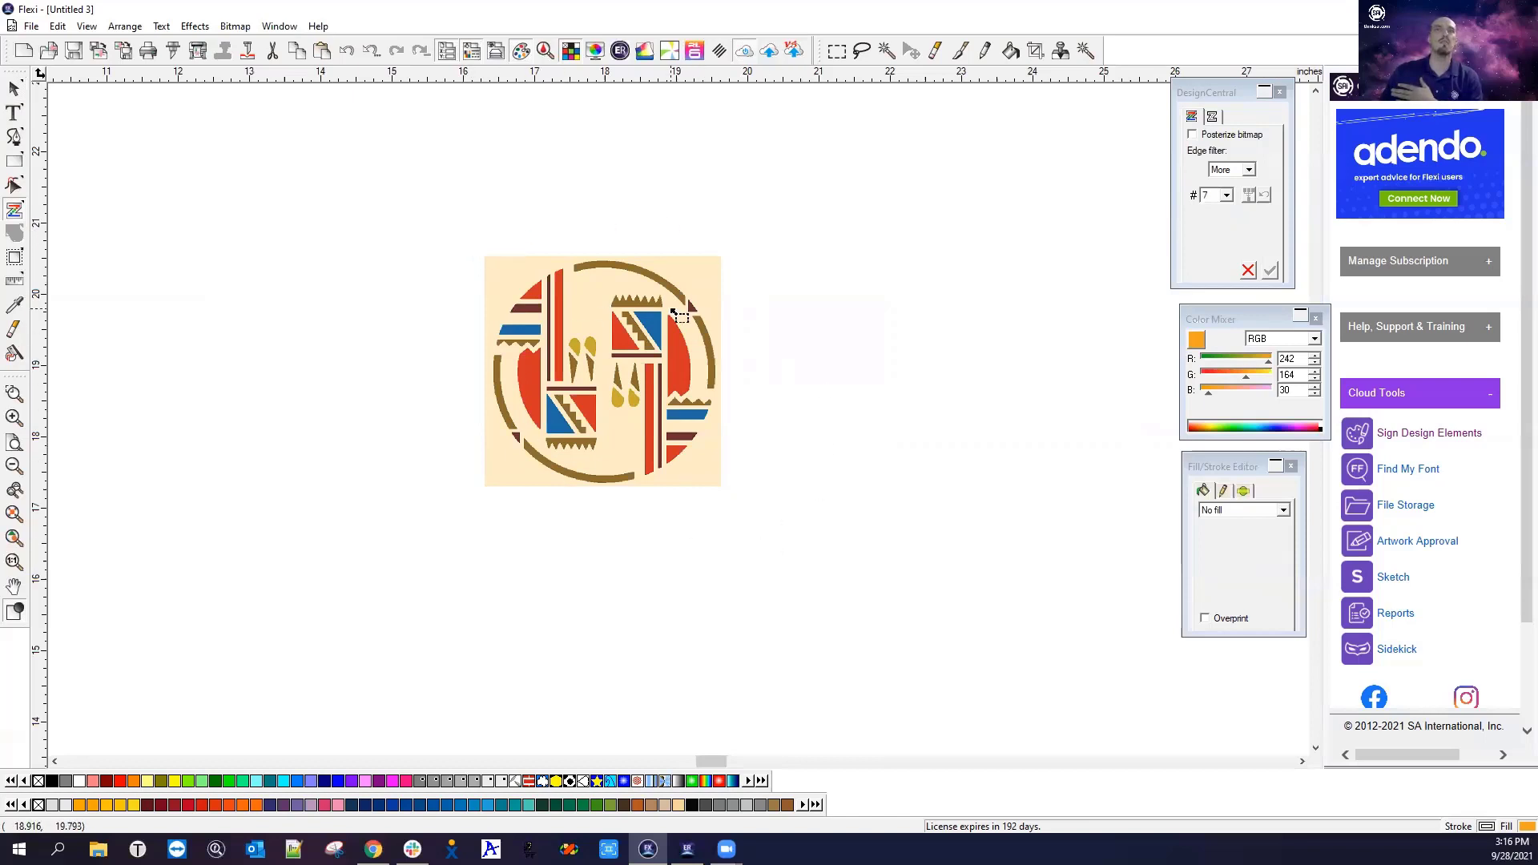
left_click_drag(446, 225, 783, 522)
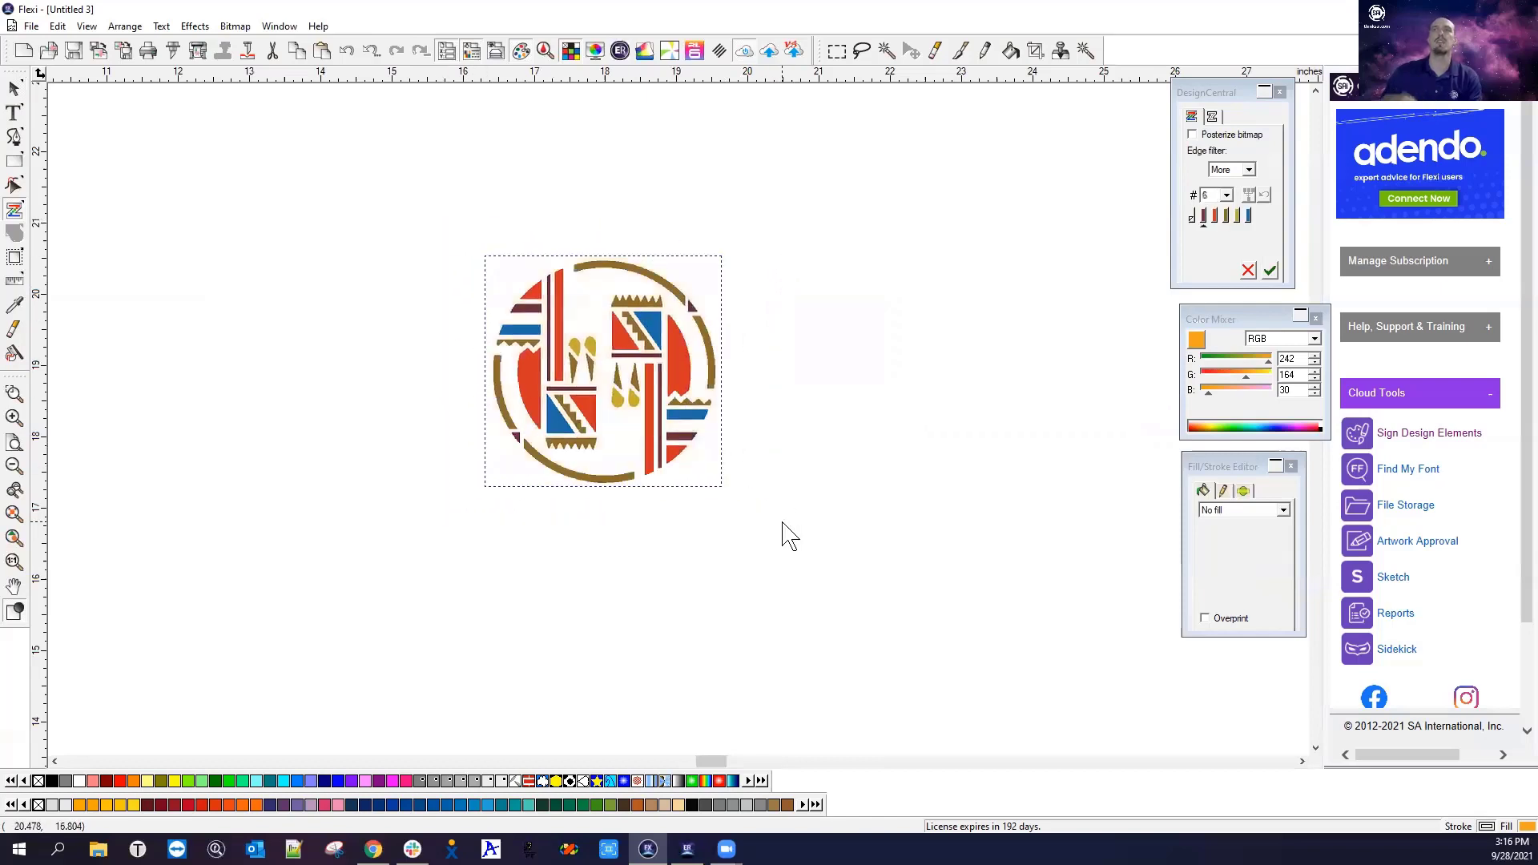
Try to raise the number of traced colours to 16 and to 15
left_click(1227, 195)
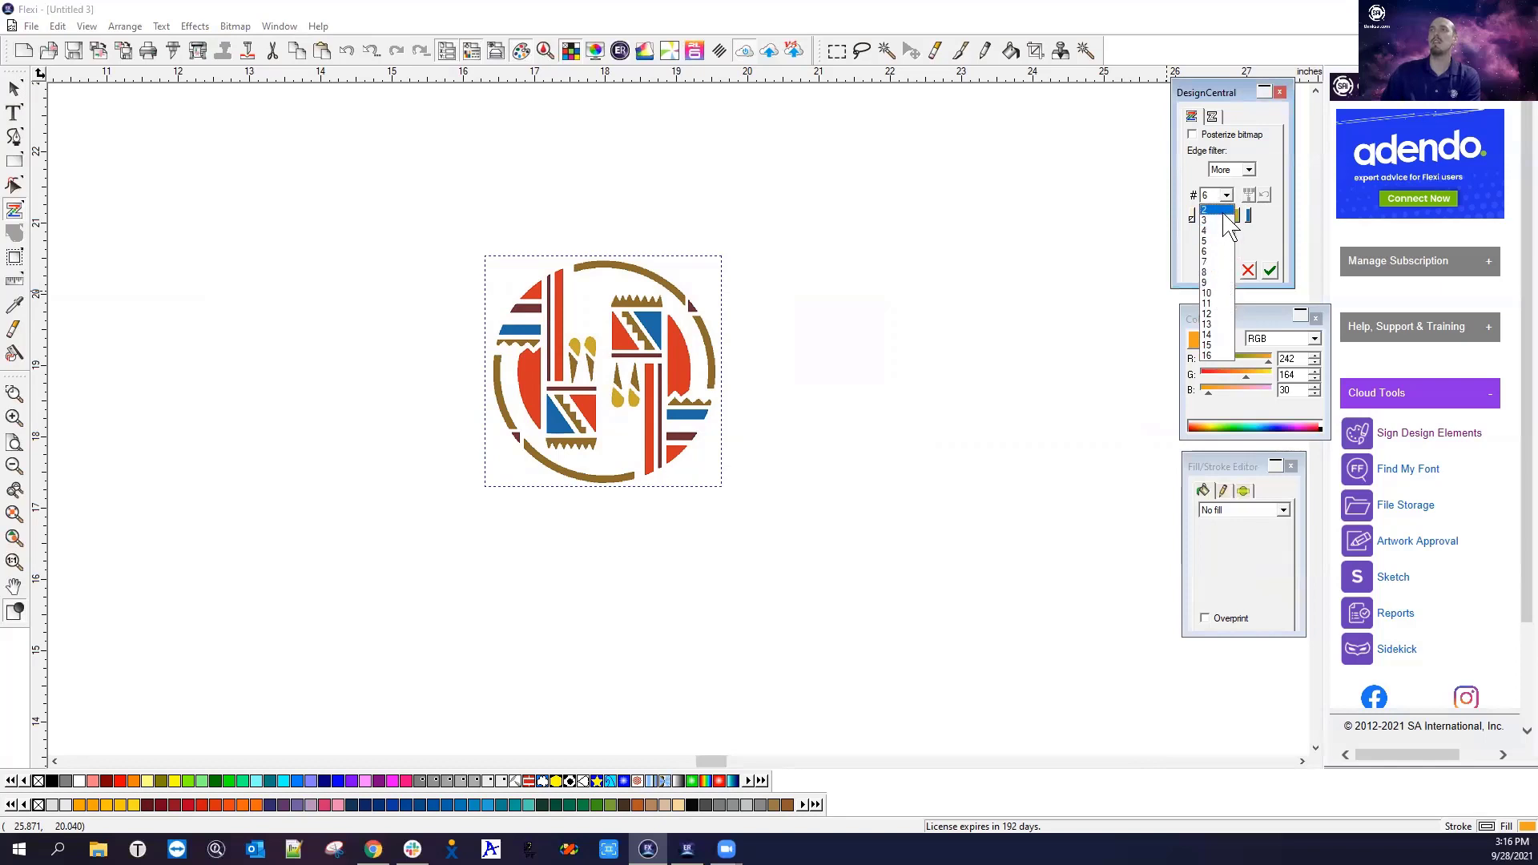
left_click(1228, 356)
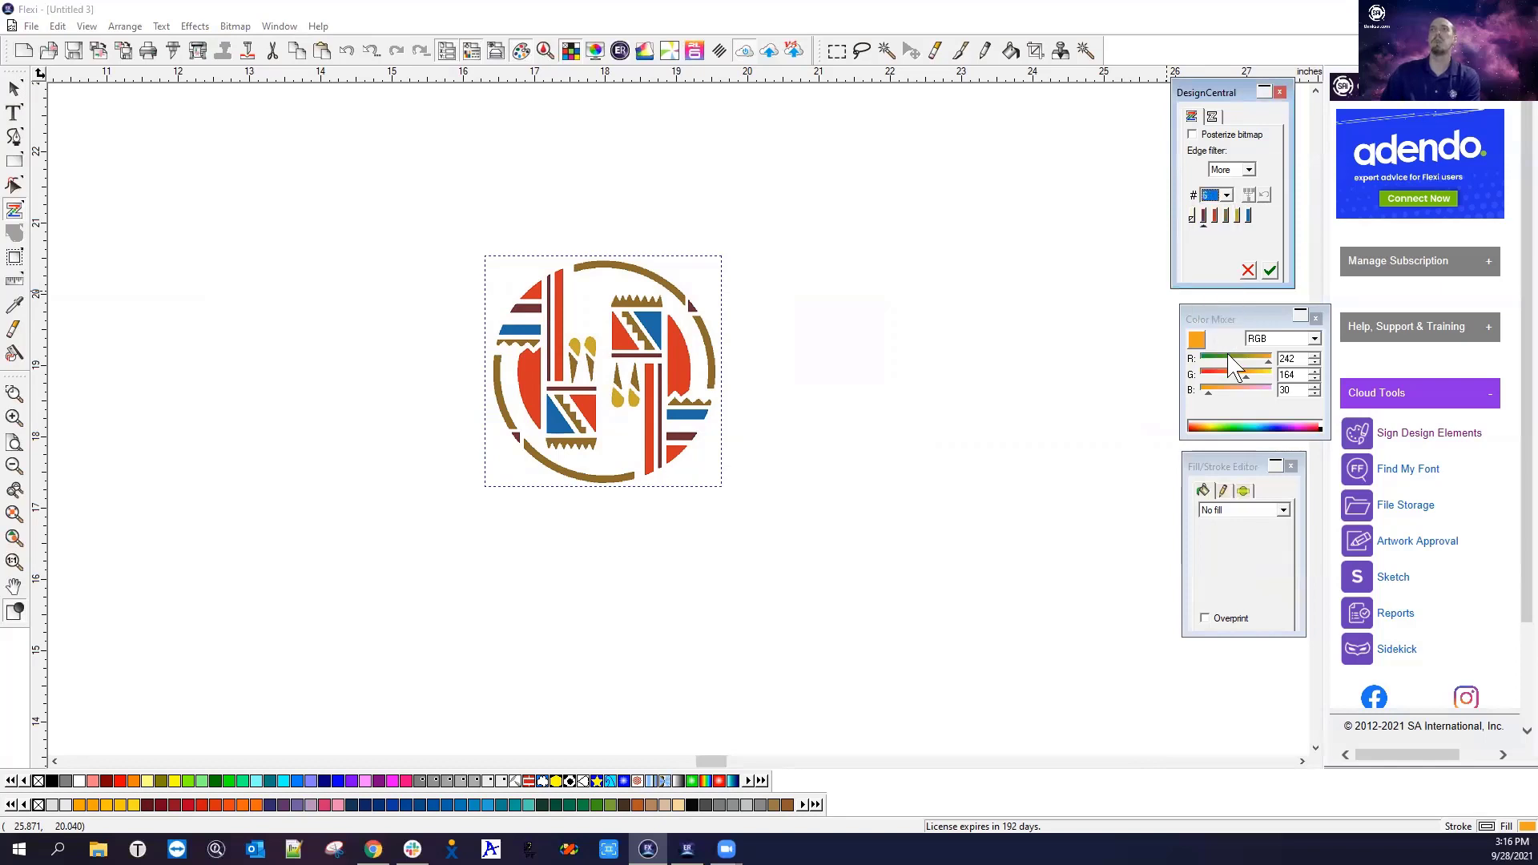
left_click(1226, 195)
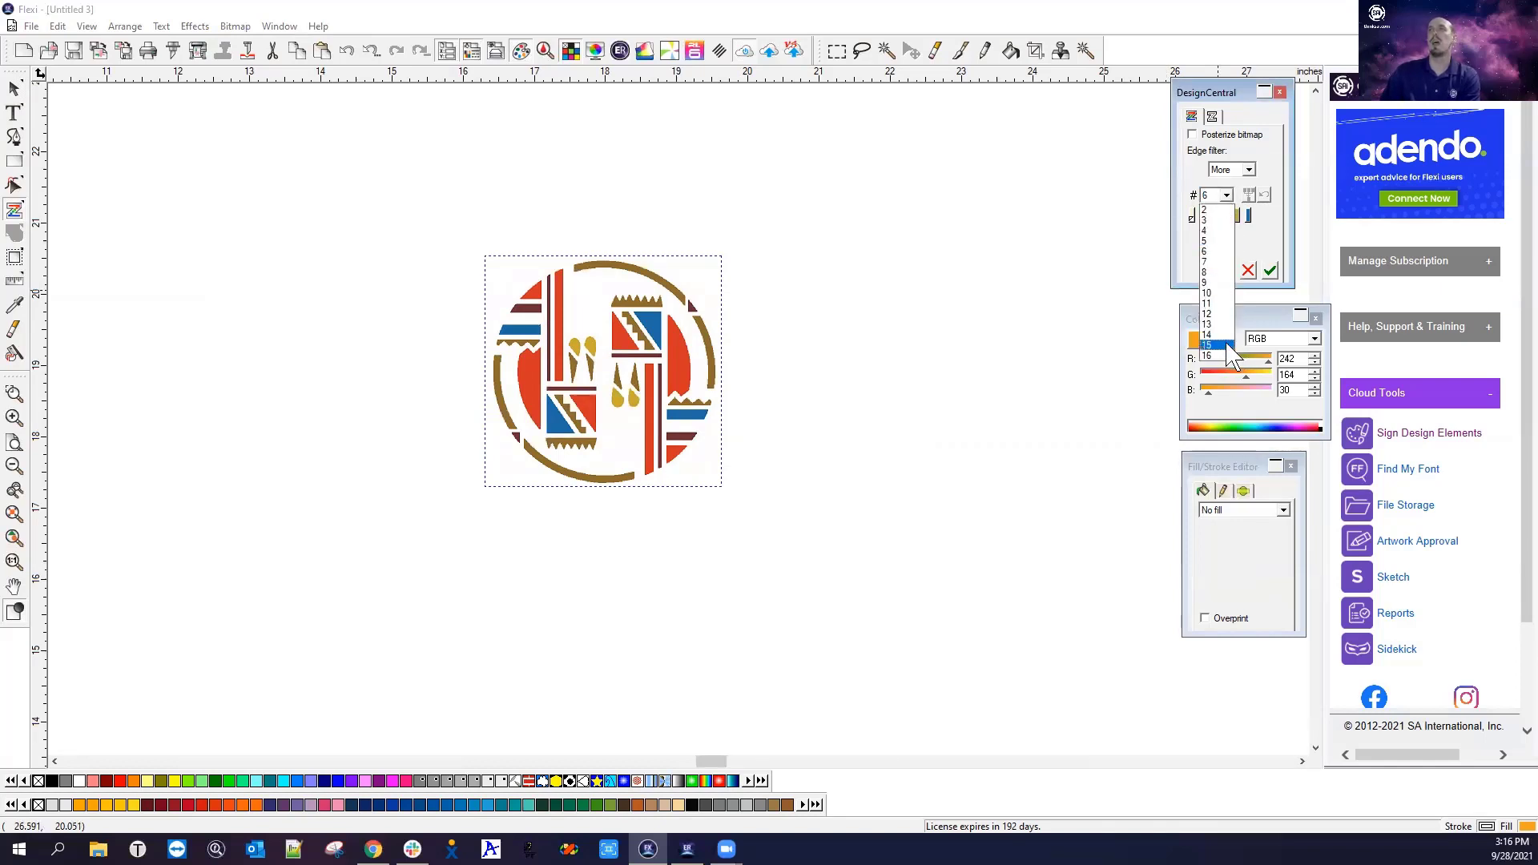
left_click(1228, 344)
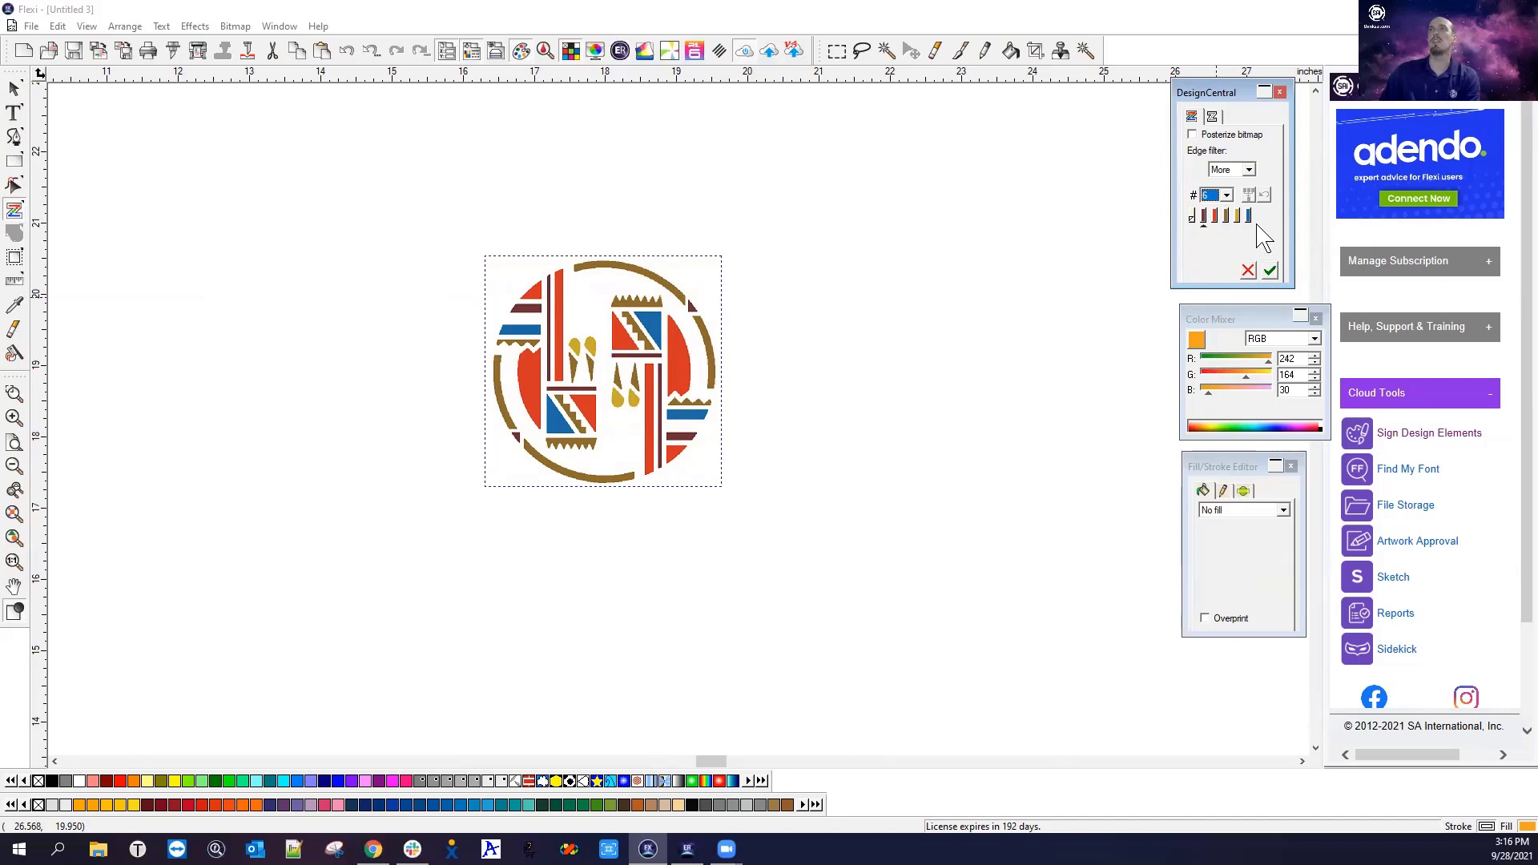
Preview the colour trace with fewer colours, from 5 down to 2, and return the number of colours to 6
left_click(1226, 196)
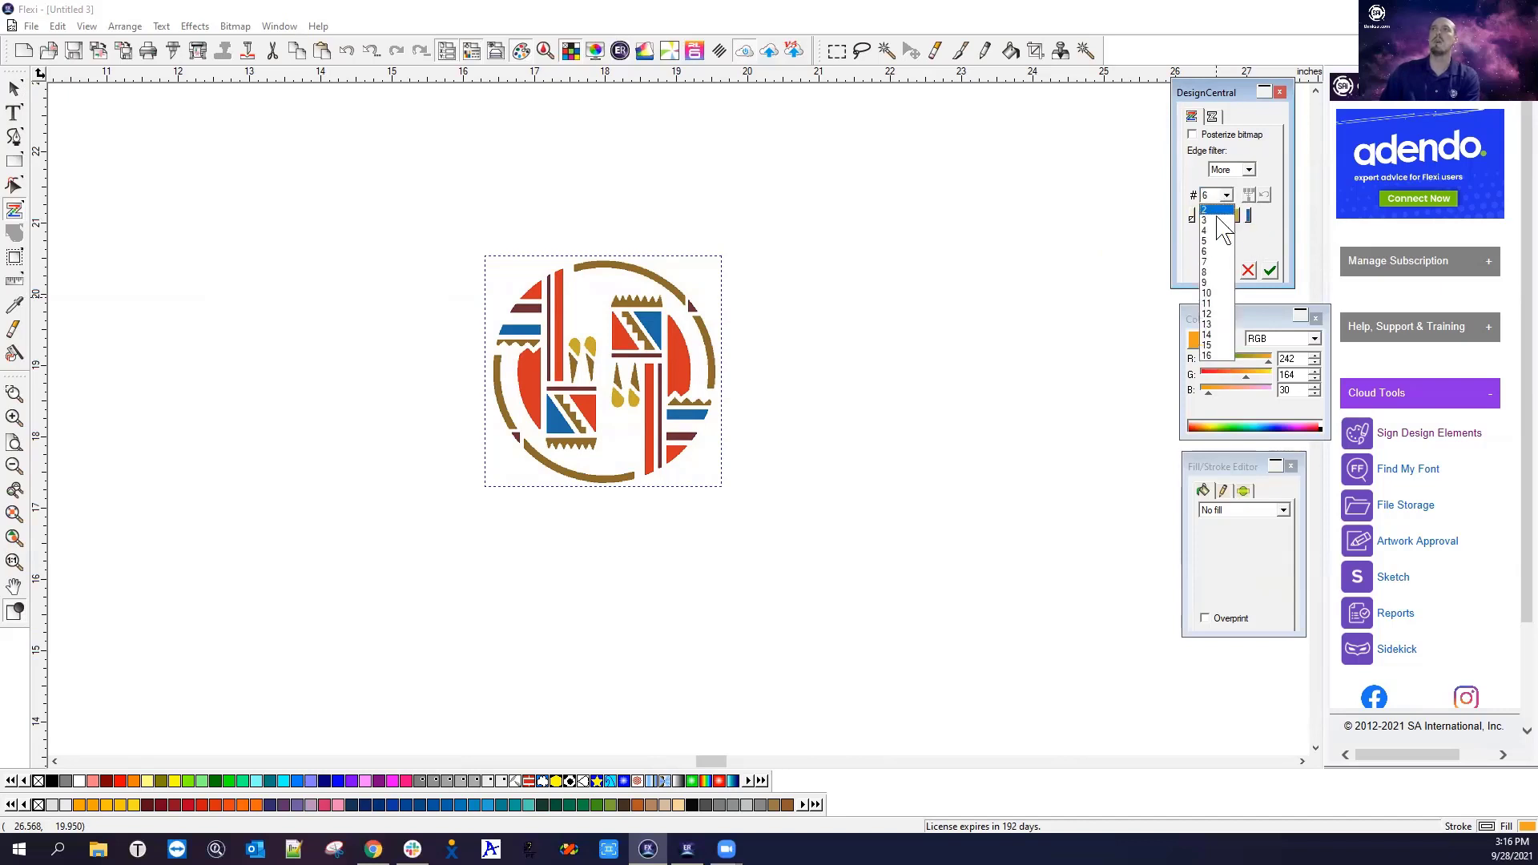
left_click(1219, 241)
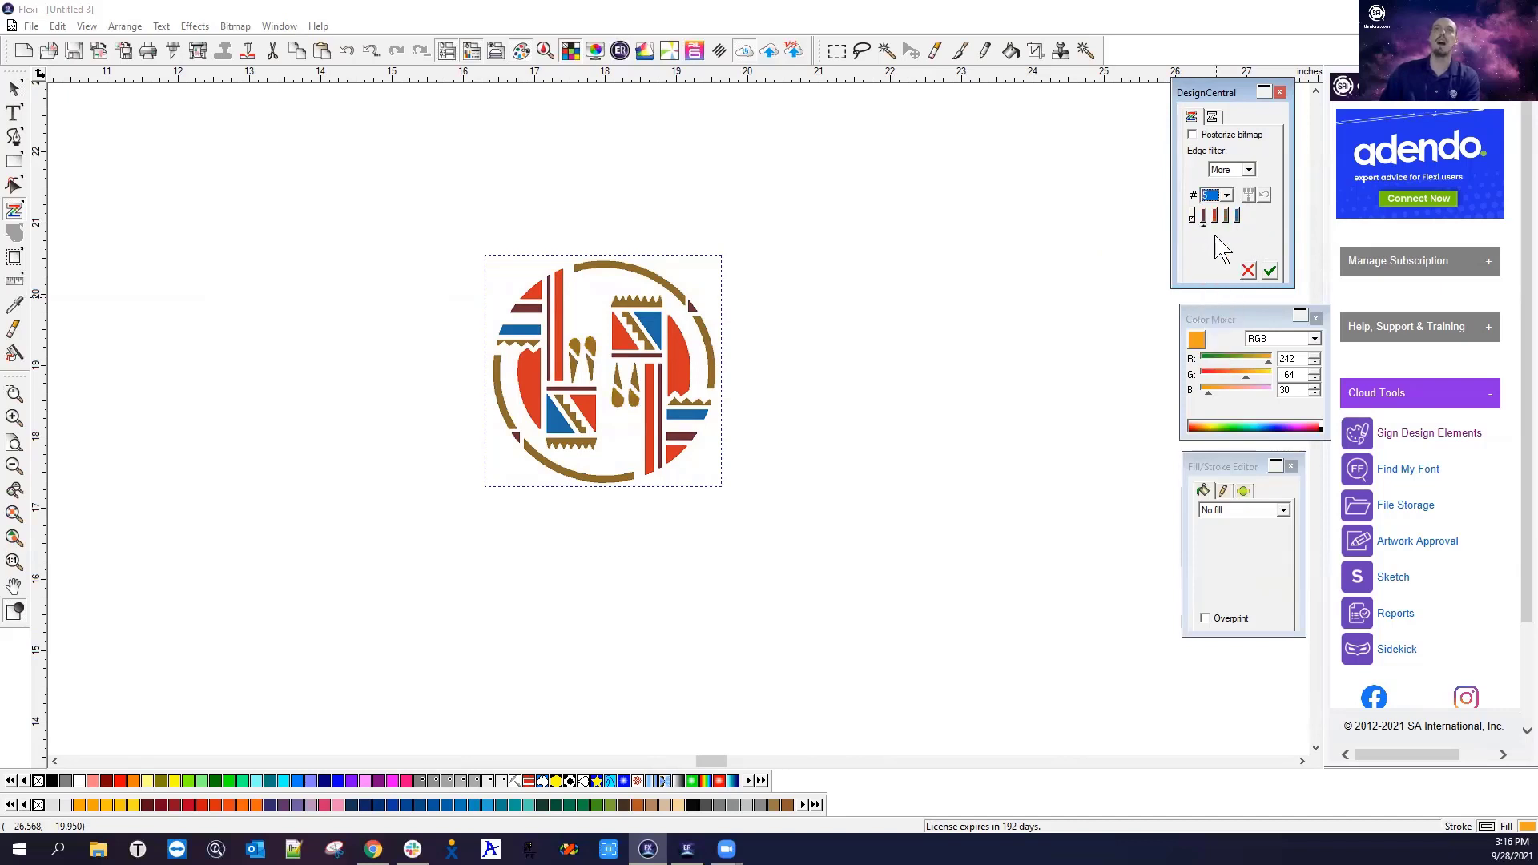
key("Up")
key("Up")
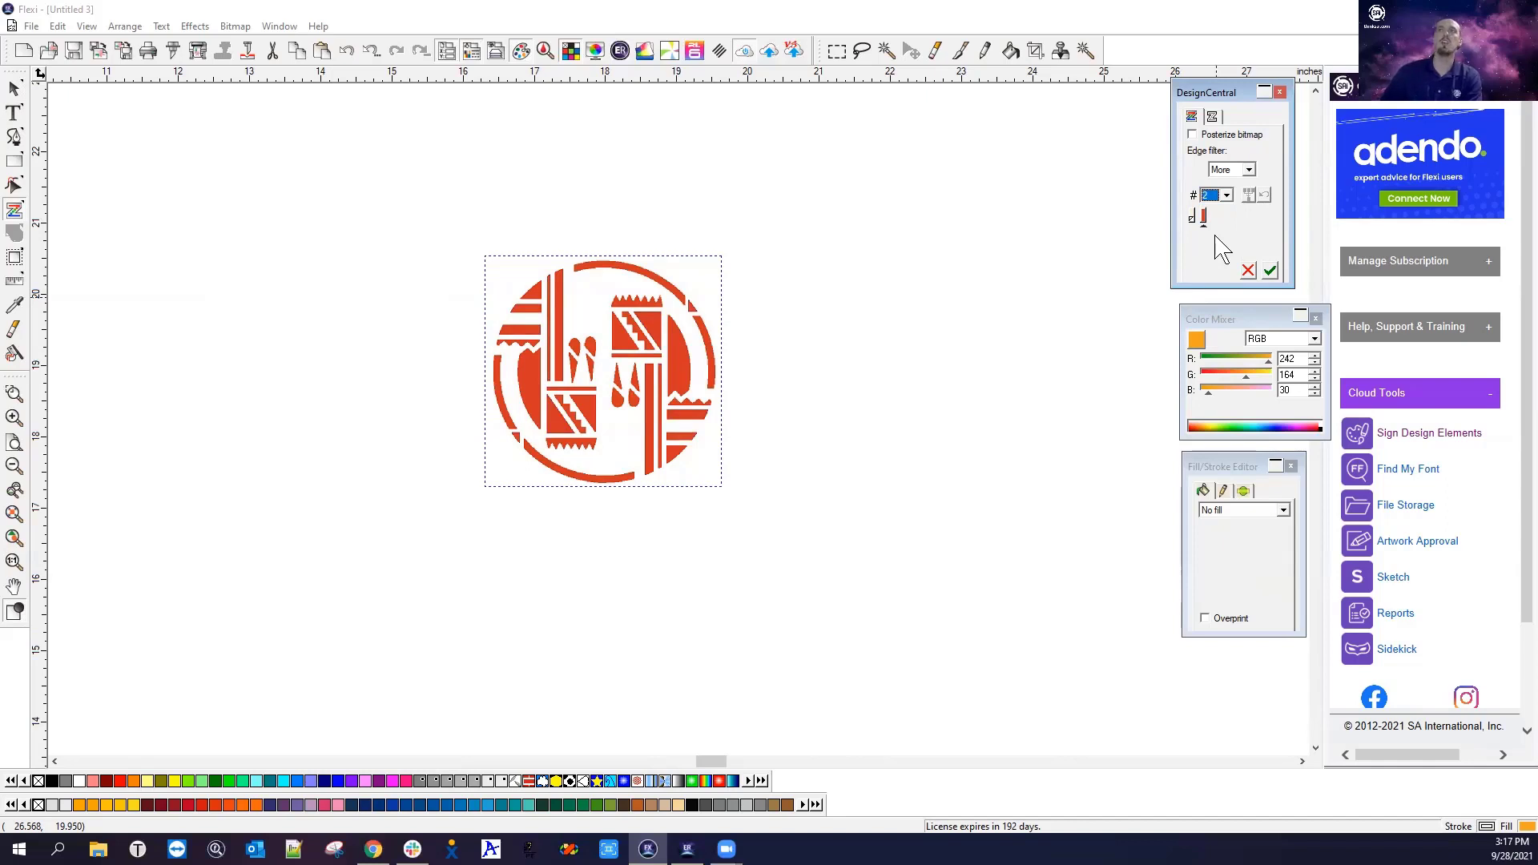
key("Down")
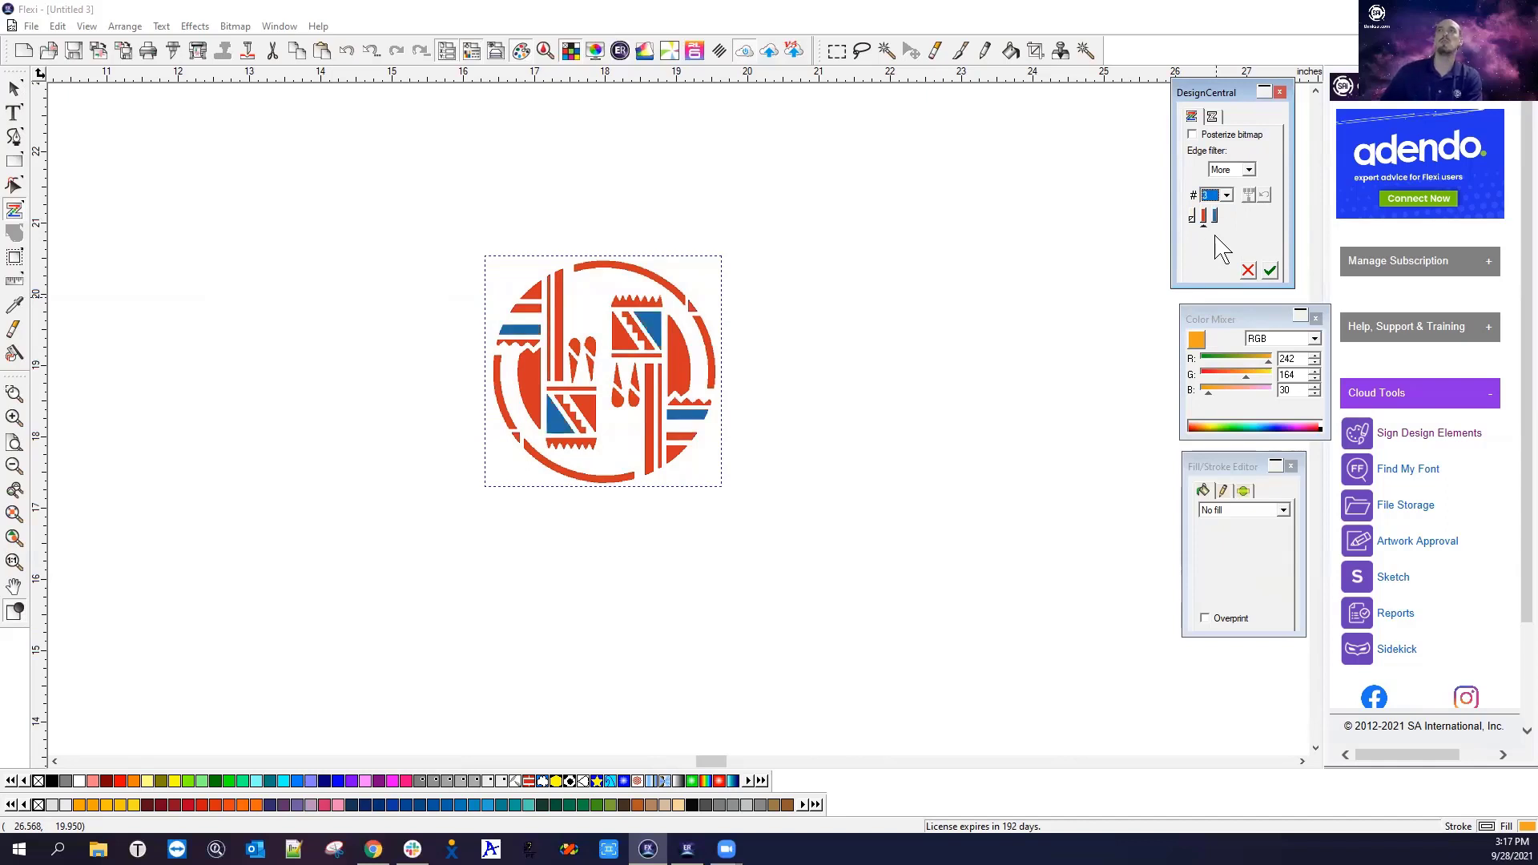
key("Up")
key("Down")
key("Down")
key("Down")
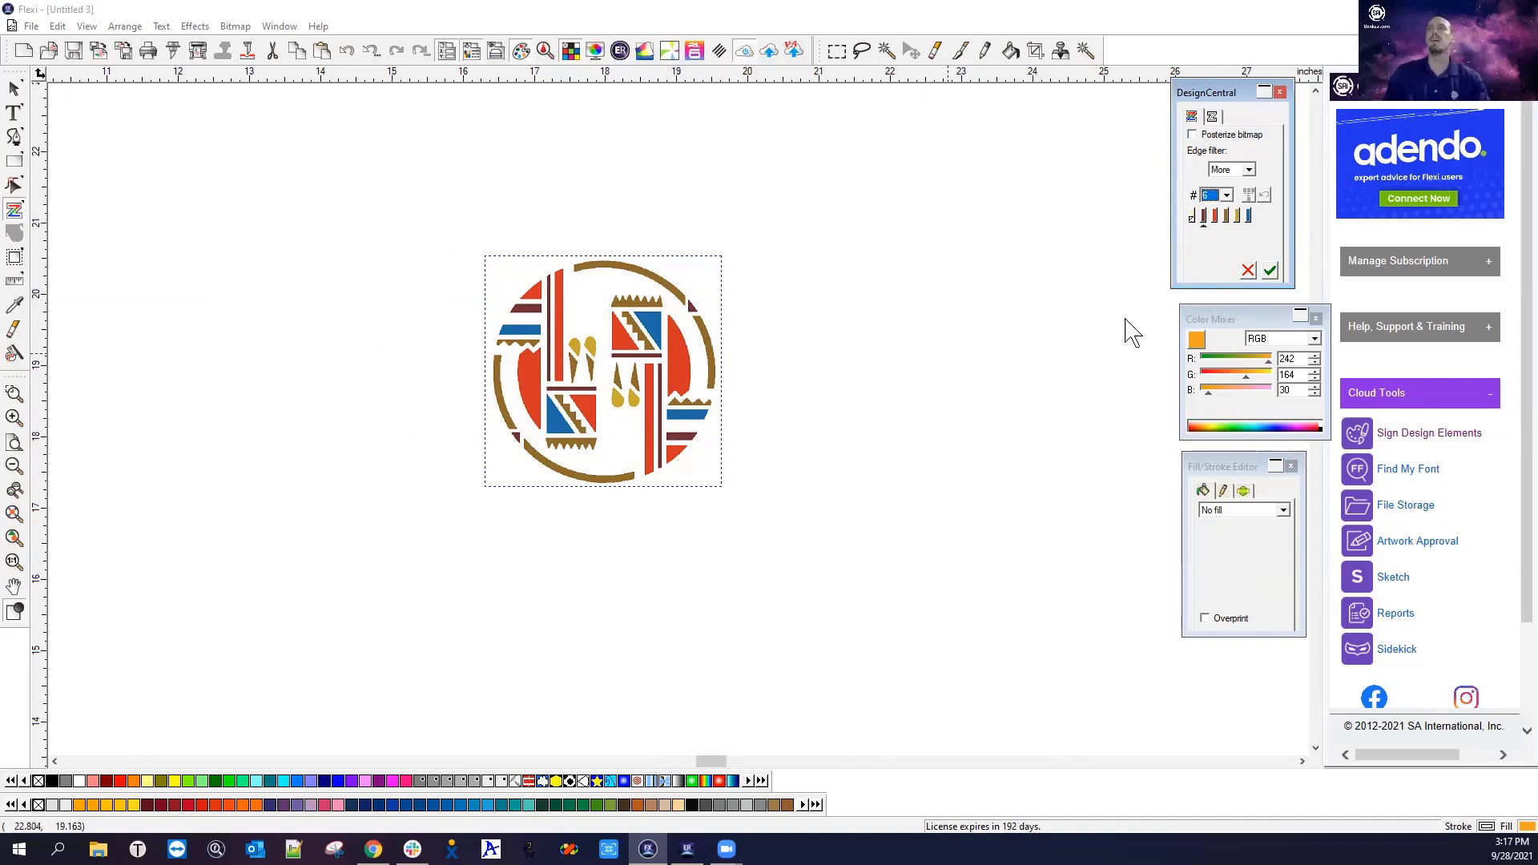
Trace the emblem in 6 colours with the edge filter at More, and exit the trace tool
left_click(1270, 272)
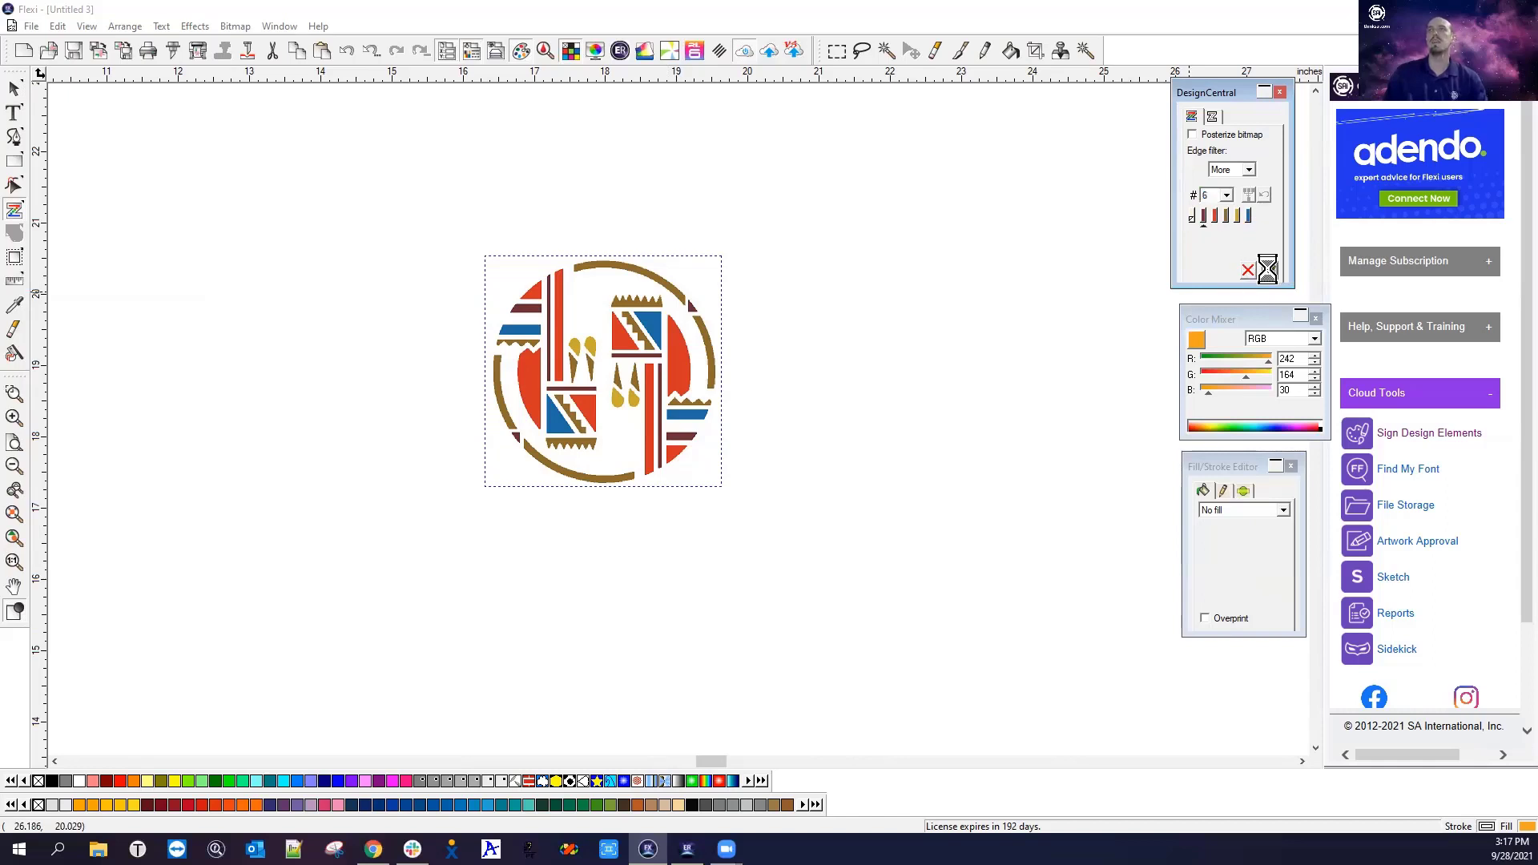
right_click(817, 440)
left_click(848, 449)
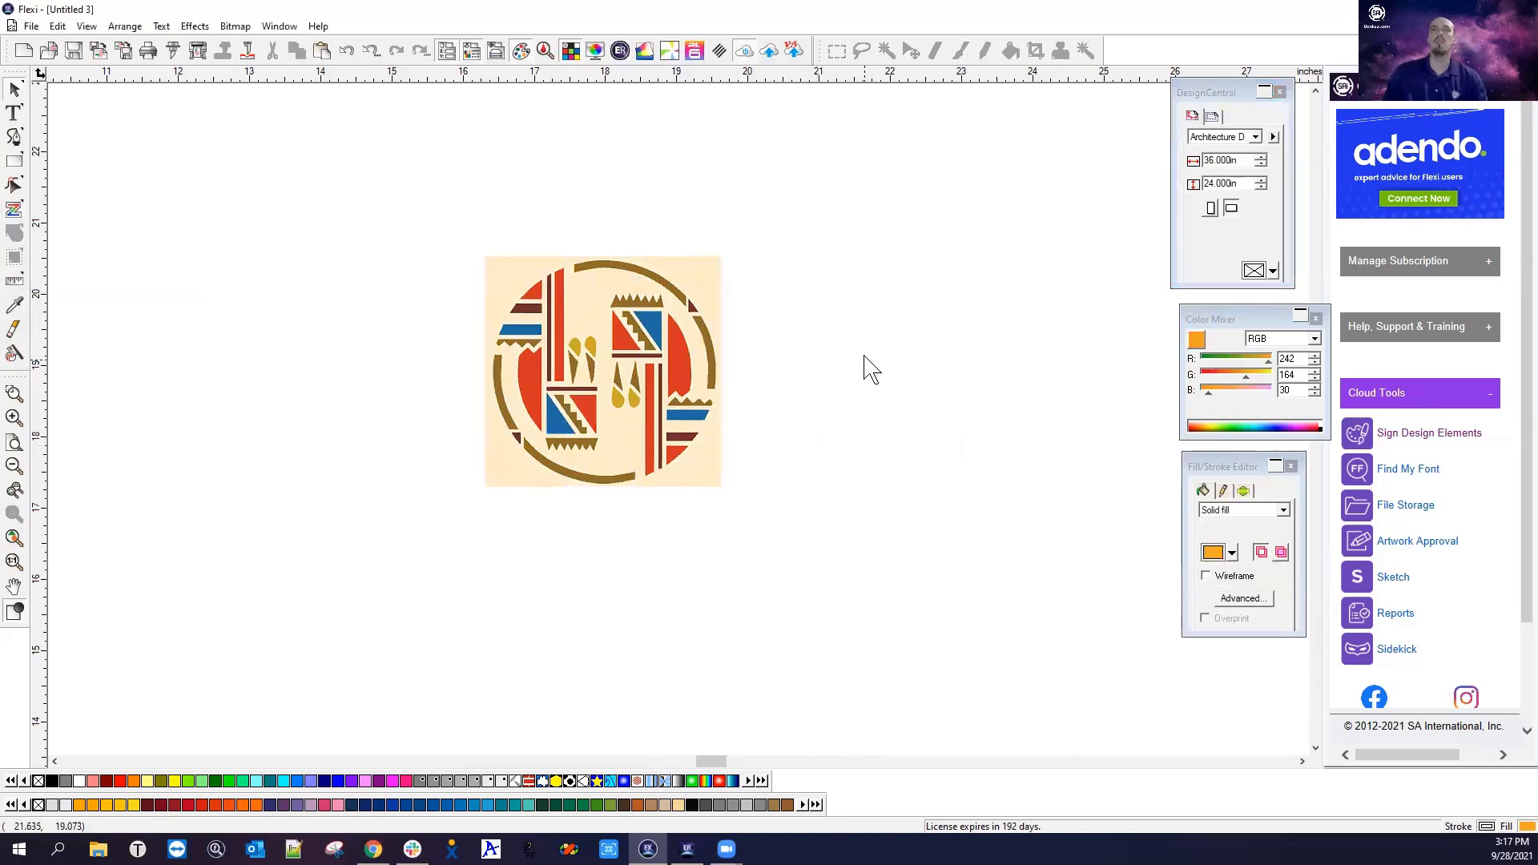
Move the original emblem bitmap off its trace to about X 22.69 in, Y 19.04 in, and select all the traced shapes
left_click(712, 283)
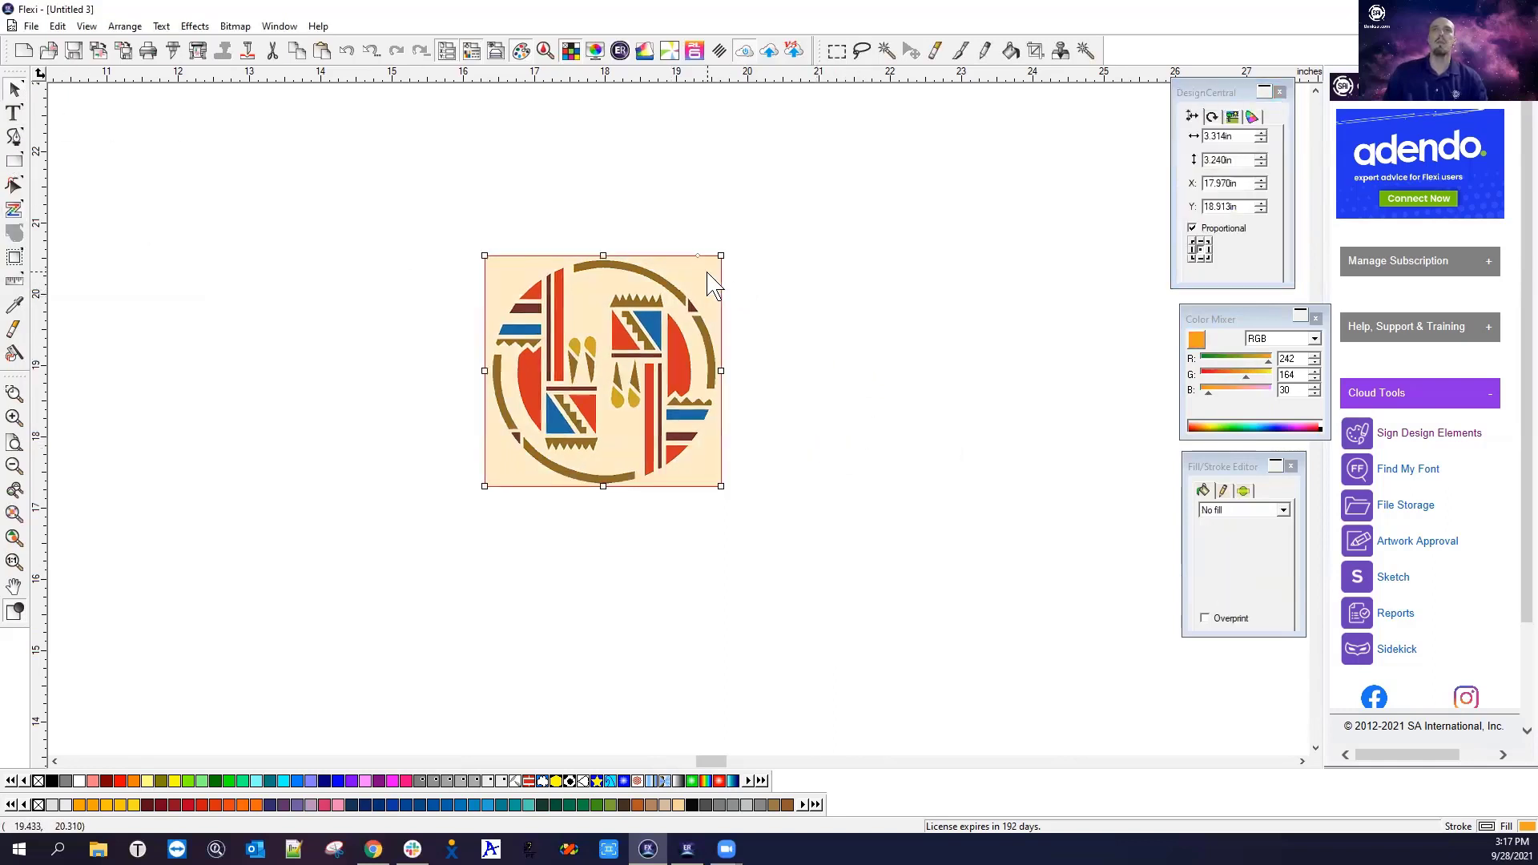
mouse_move(713, 283)
left_mouse_down()
mouse_move(969, 295)
mouse_move(1044, 261)
mouse_move(1049, 275)
left_mouse_up()
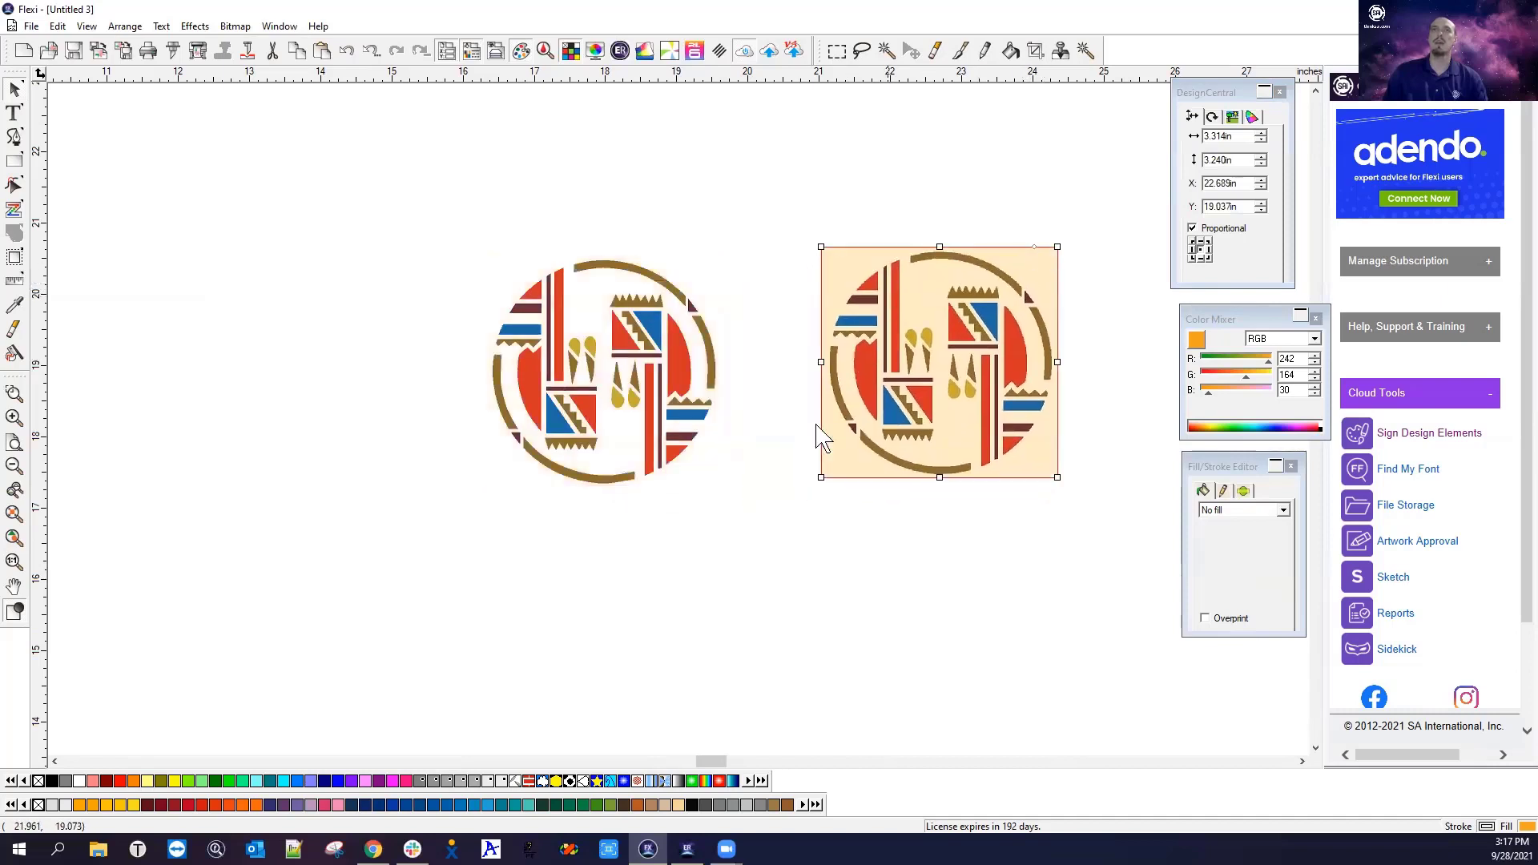
left_click(637, 577)
left_click_drag(454, 242, 765, 526)
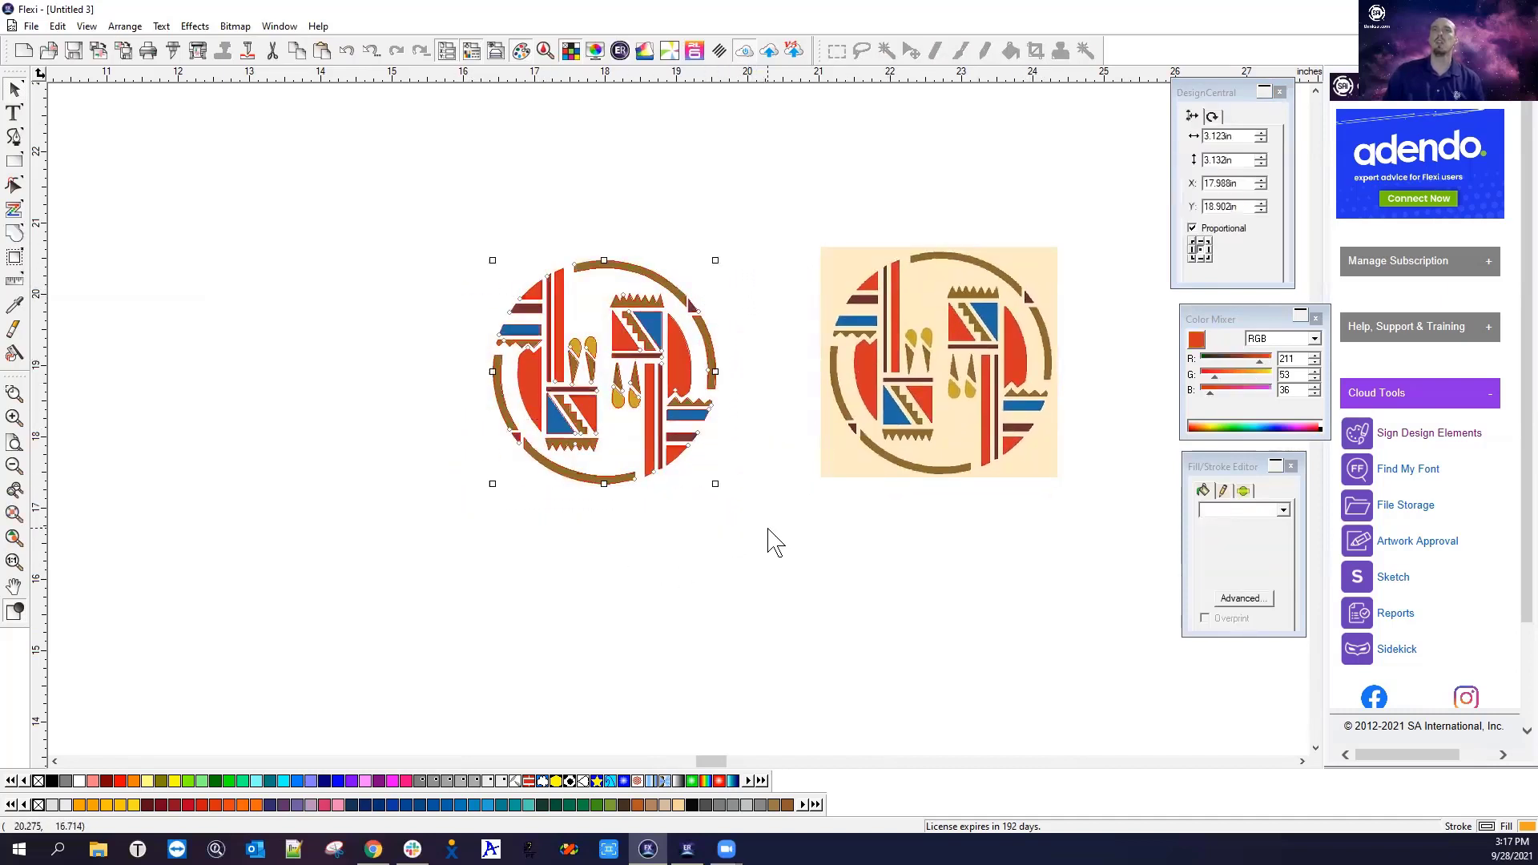
Recolour the second upper yellow teardrop of the traced emblem bright green
scroll(649, 358, "up", 3)
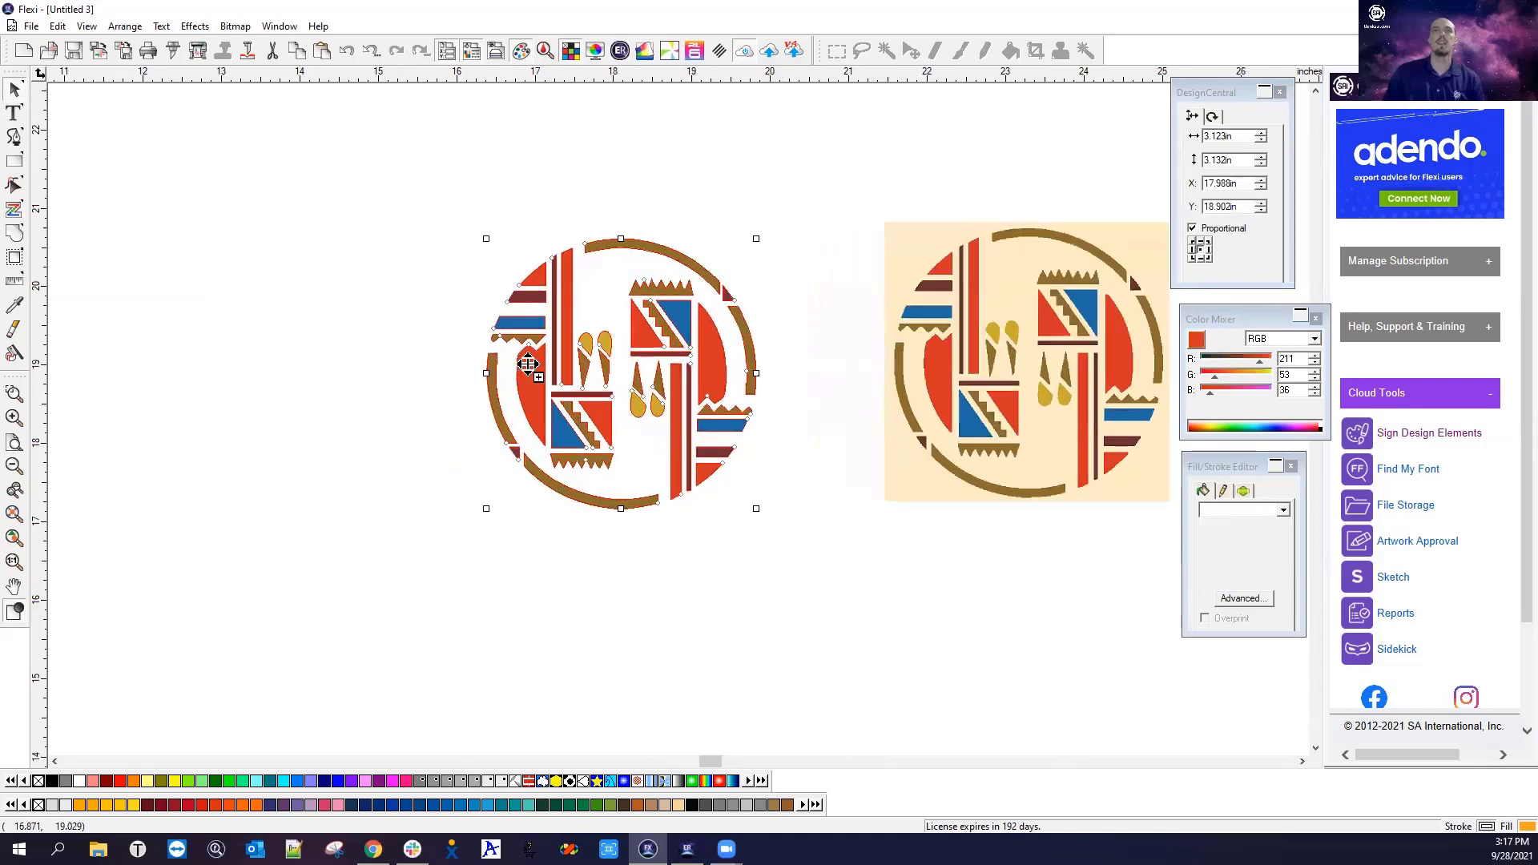
scroll(649, 358, "up", 2)
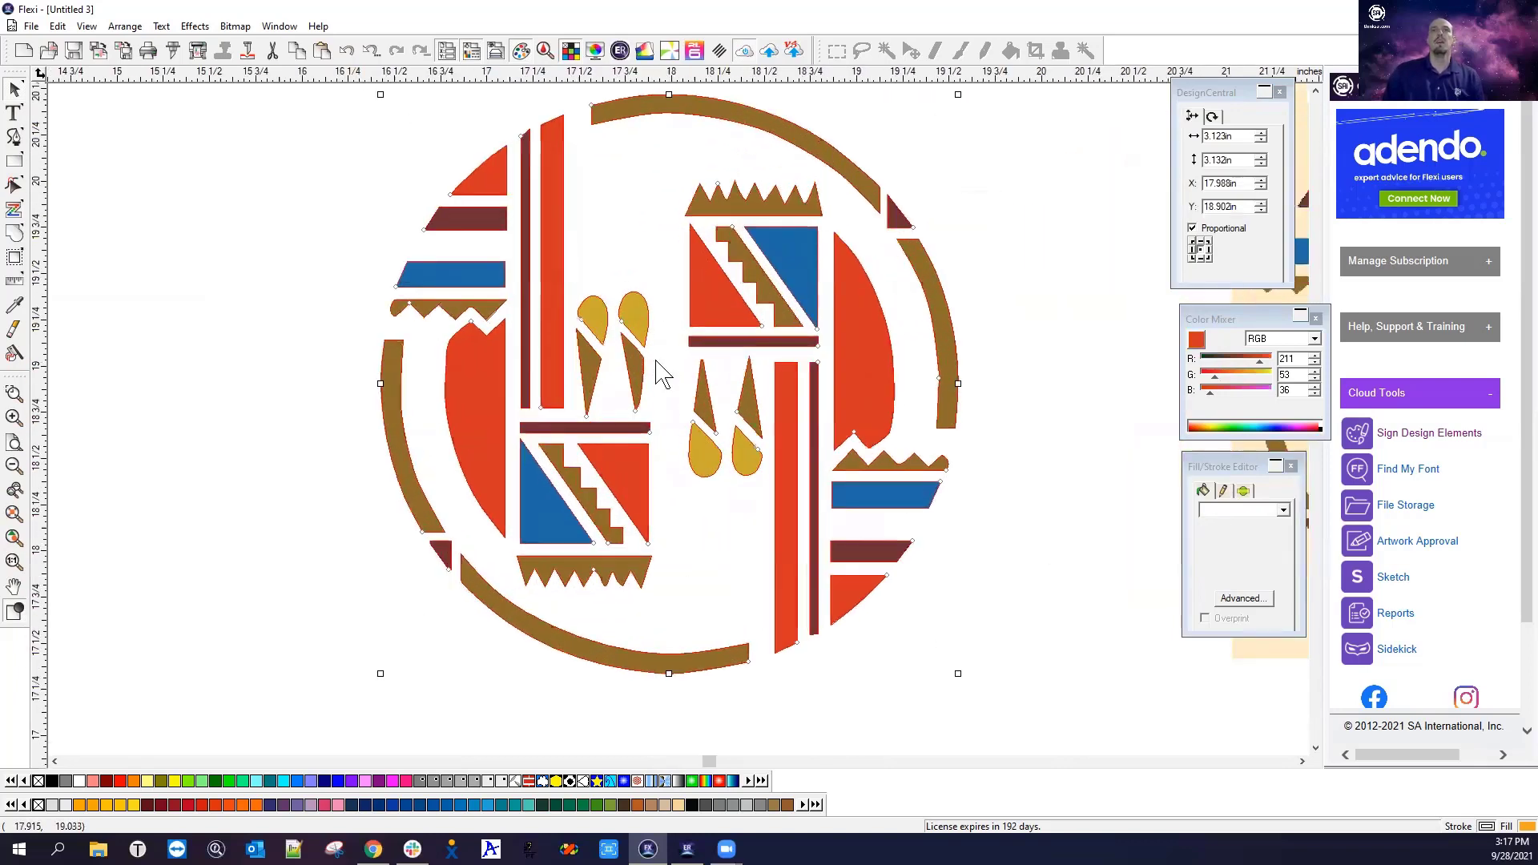
left_click(640, 330)
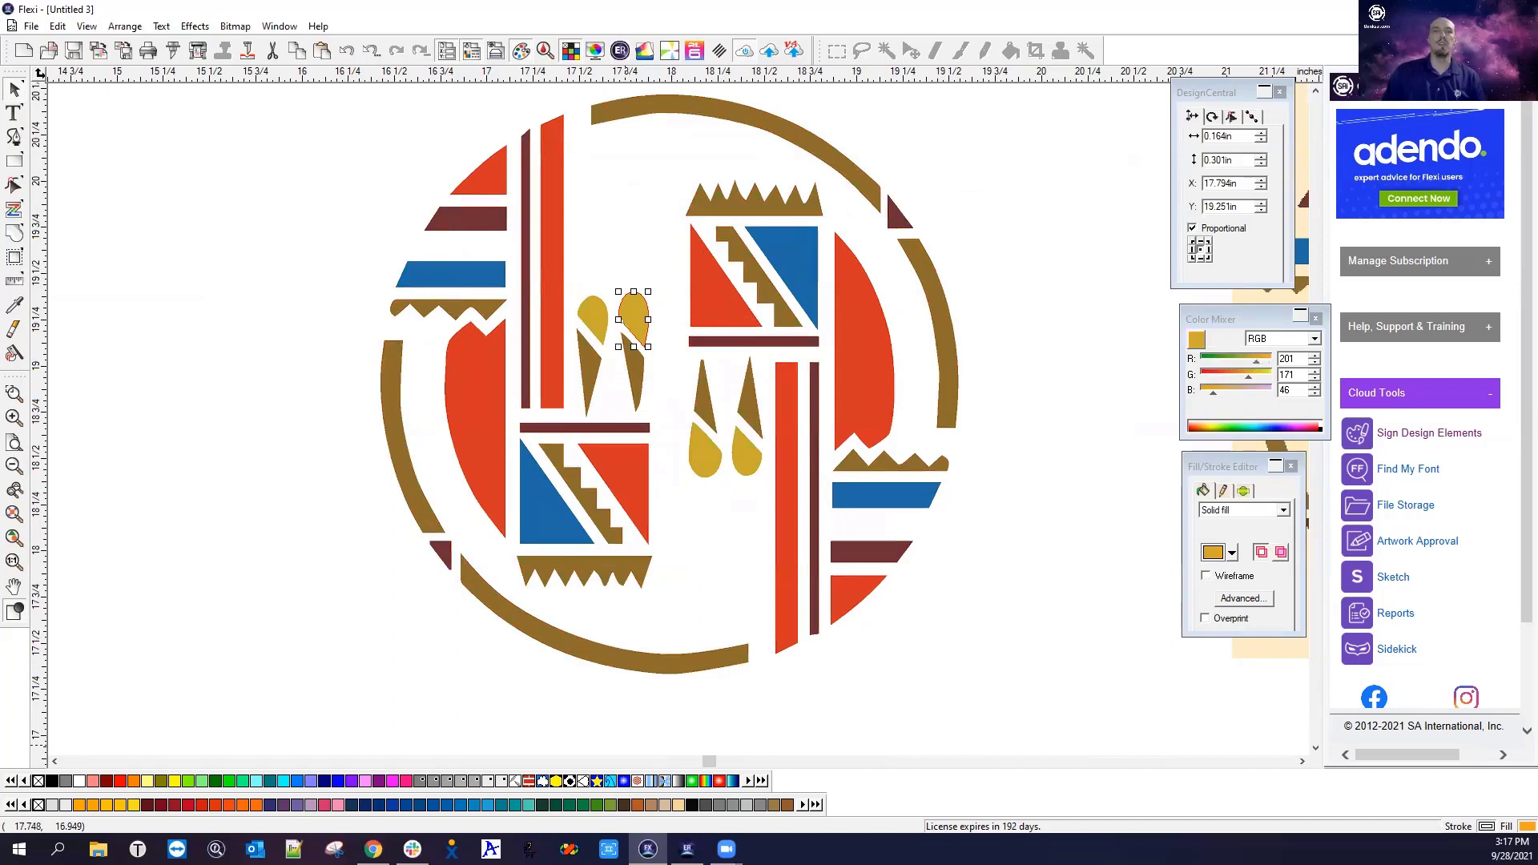
left_click(250, 782)
Stretch the brown toothed shape above the upper square upward to about 0.30 in tall, and deselect it
left_click(711, 316)
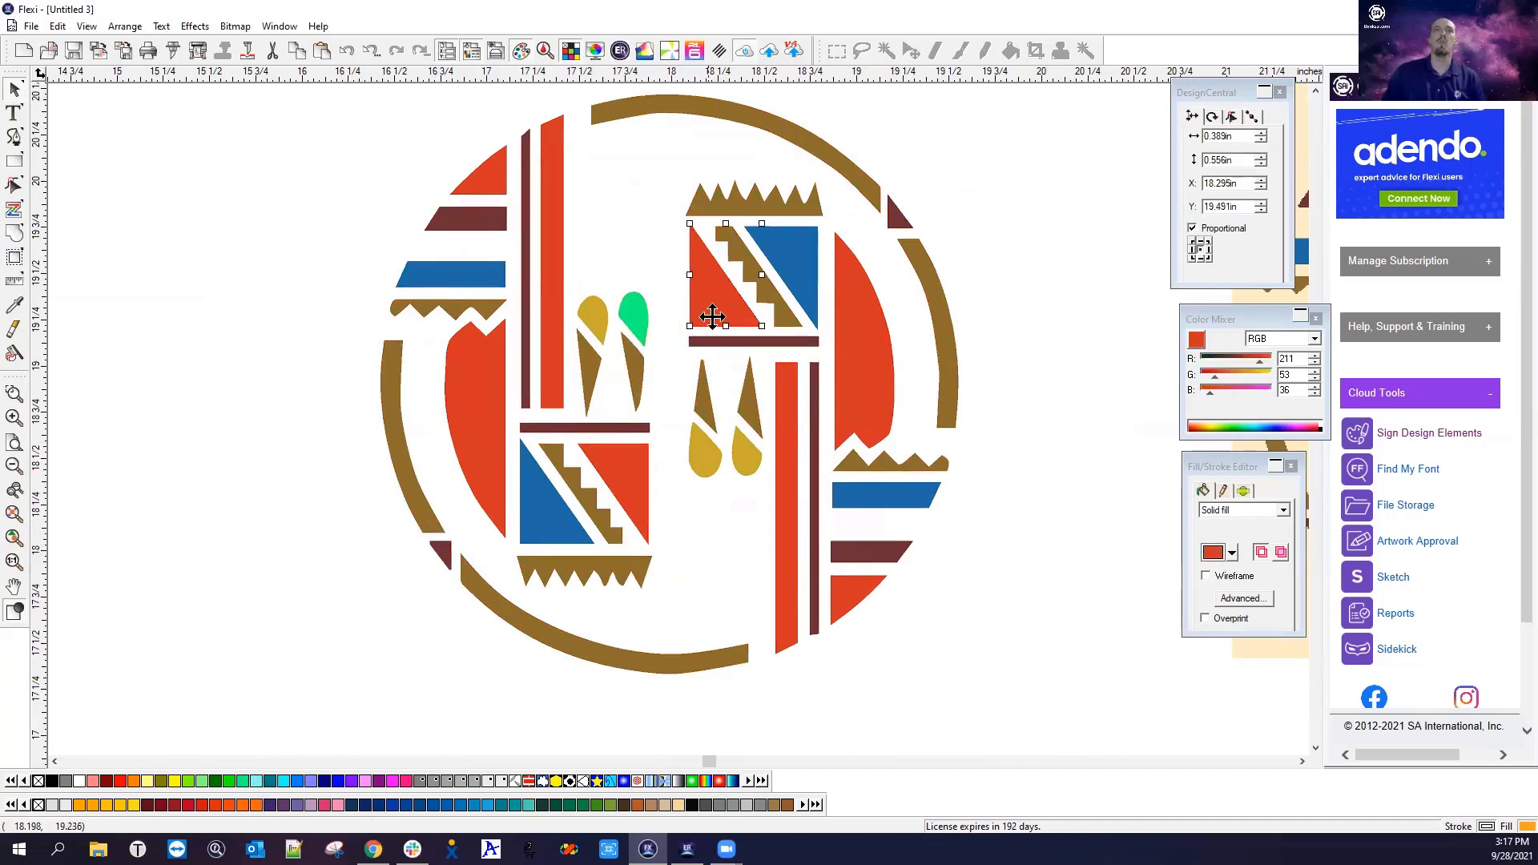
left_click(699, 200)
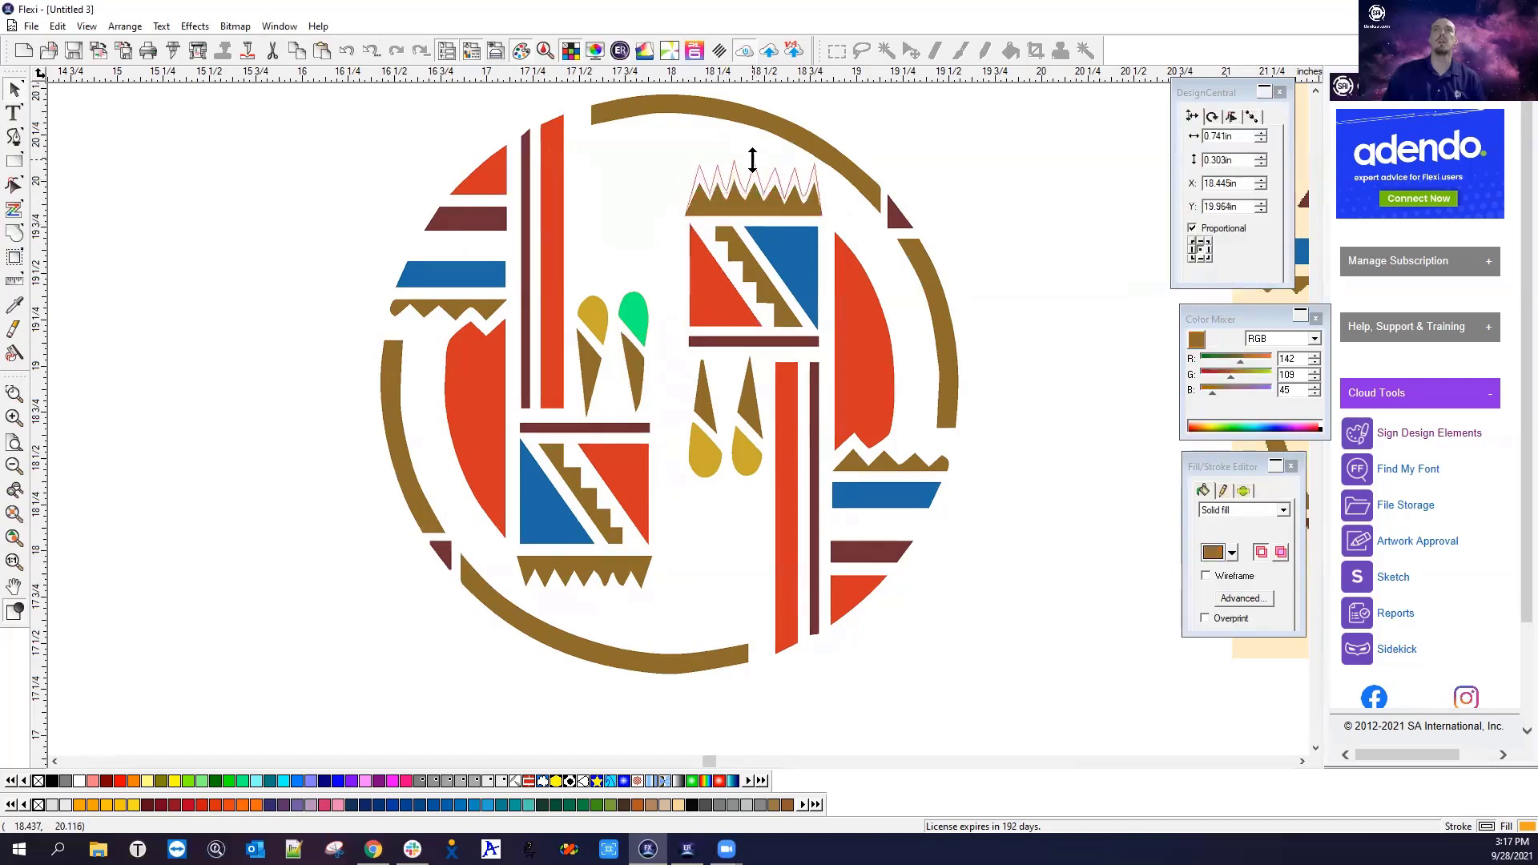
left_click(1068, 161)
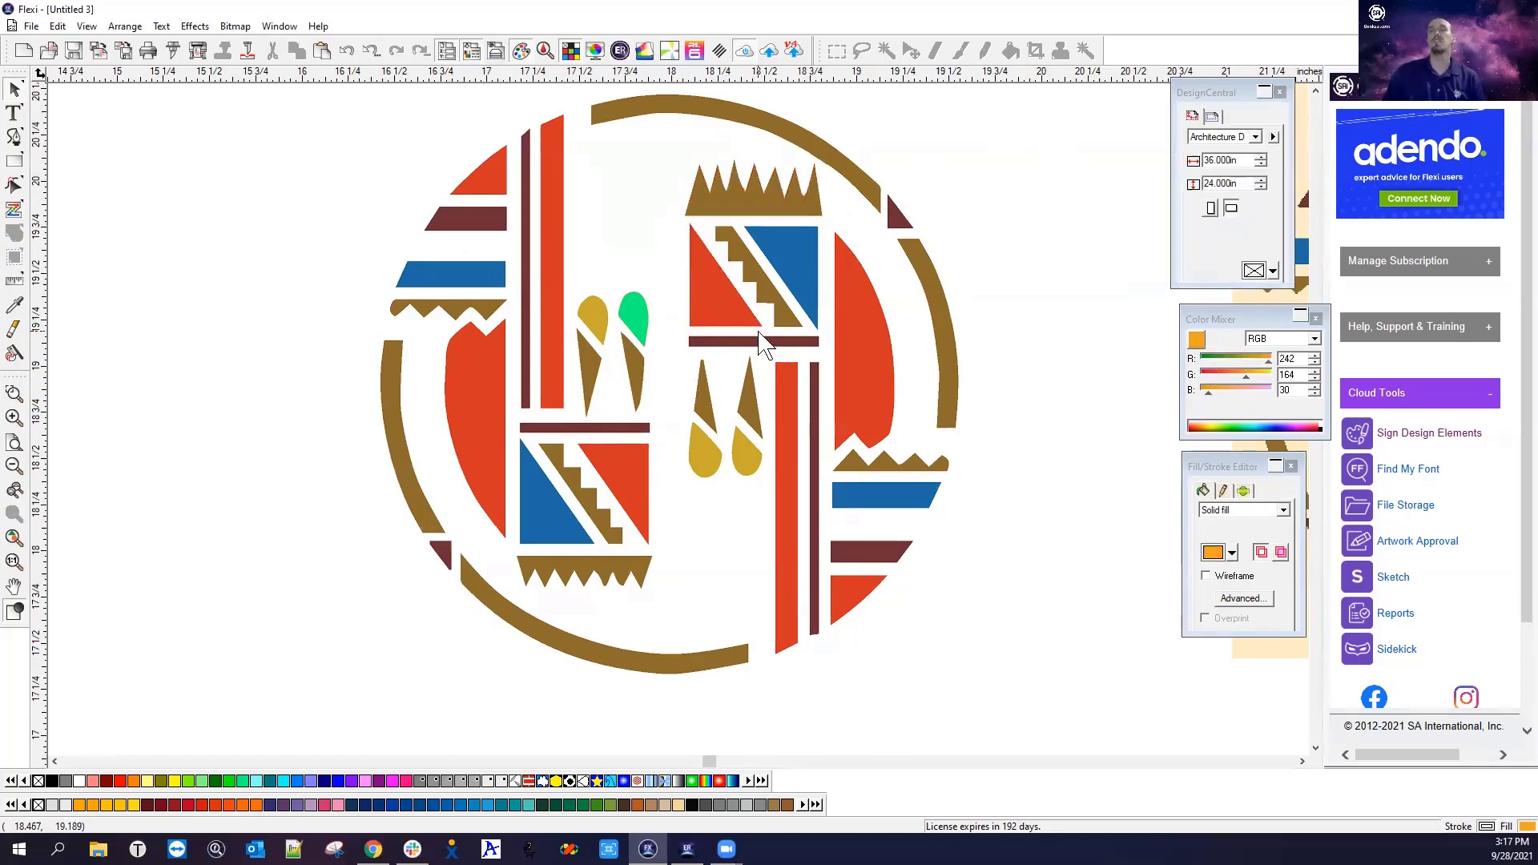
Select the whole traced emblem, enlarge it proportionally to about 4.77 by 4.79 in, and deselect it
scroll(383, 347, "down", 2)
left_click_drag(347, 148, 832, 646)
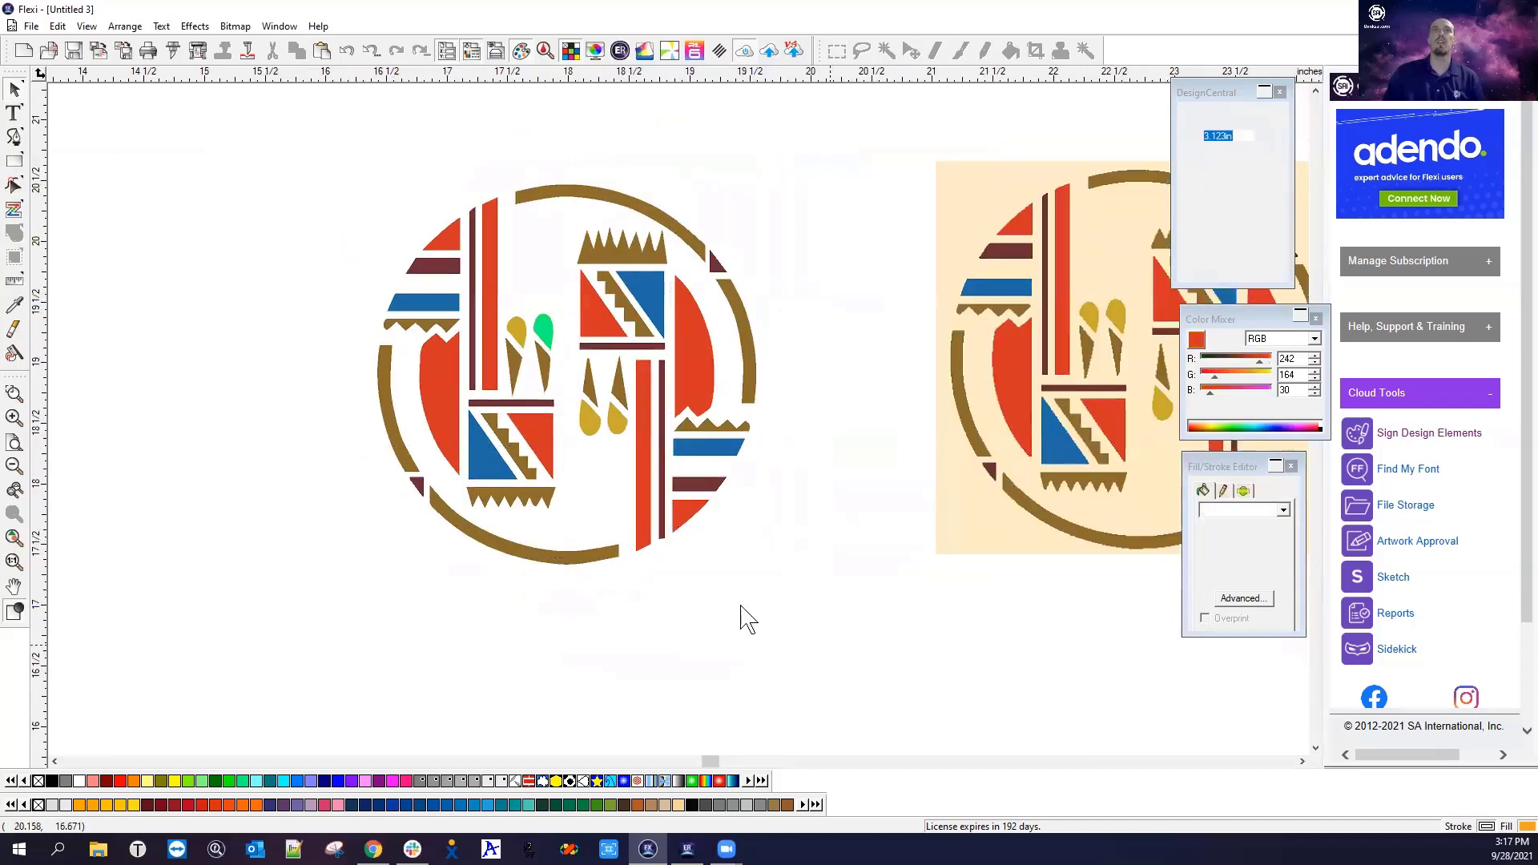
left_click_drag(377, 558, 178, 760)
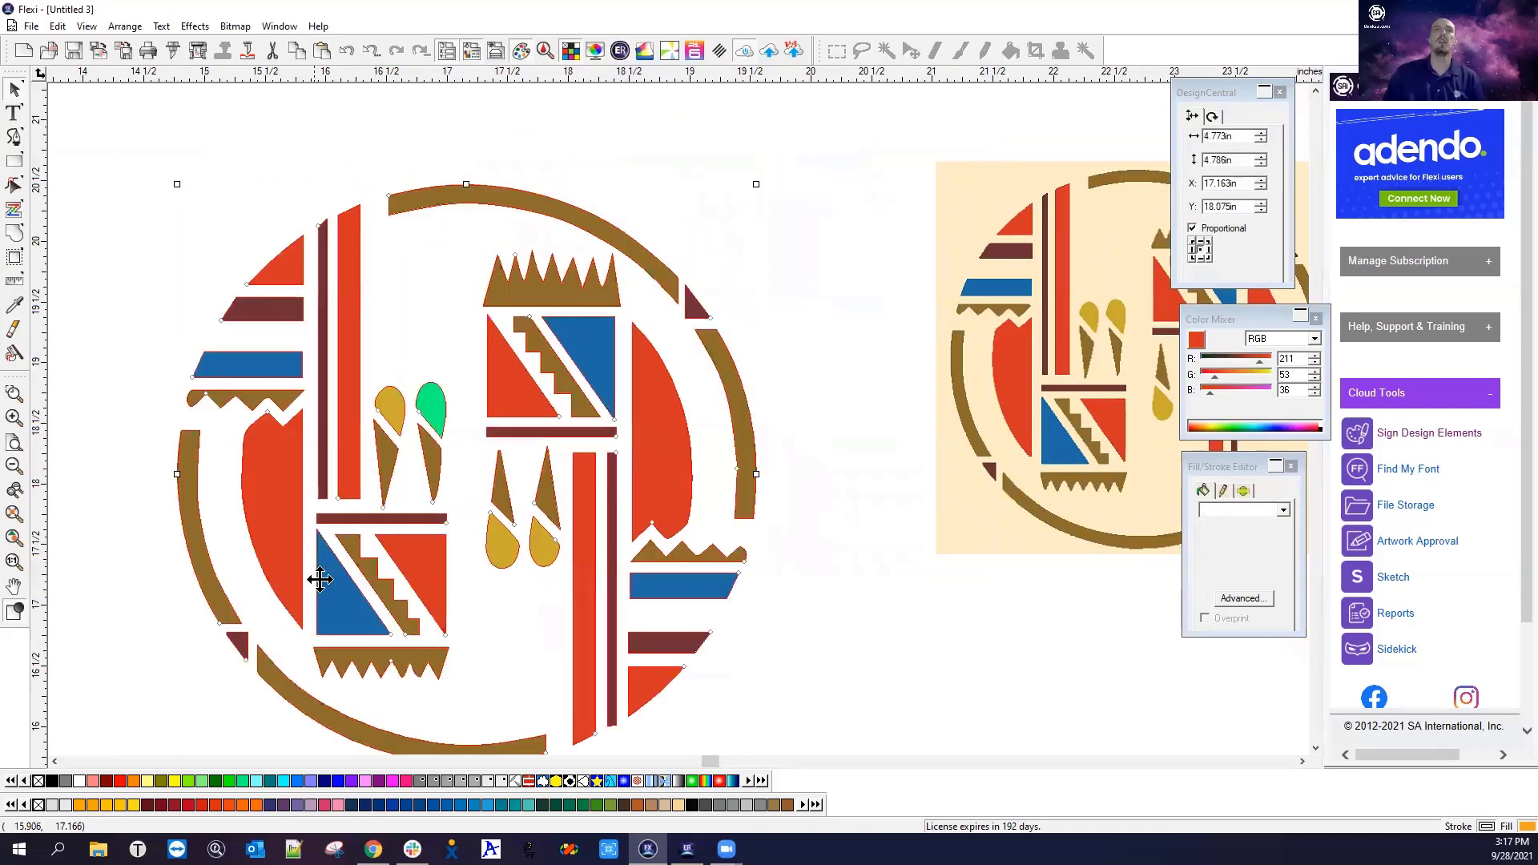
left_click(396, 338)
Examine the edges of the brown spikes and teardrops up close in the enlarged trace and in the original bitmap
scroll(385, 485, "up", 5)
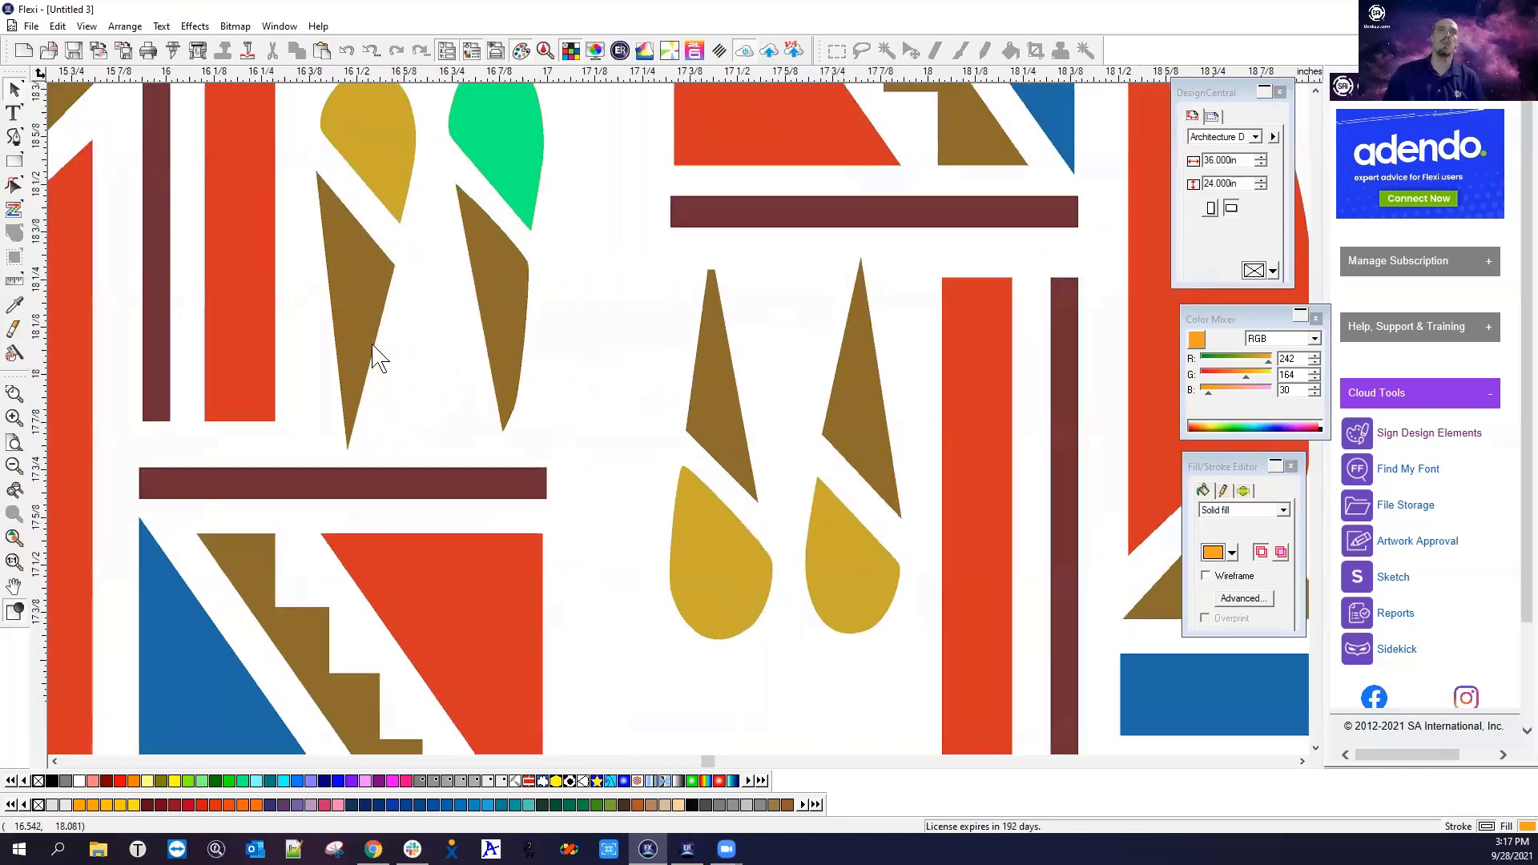
scroll(378, 357, "up", 6)
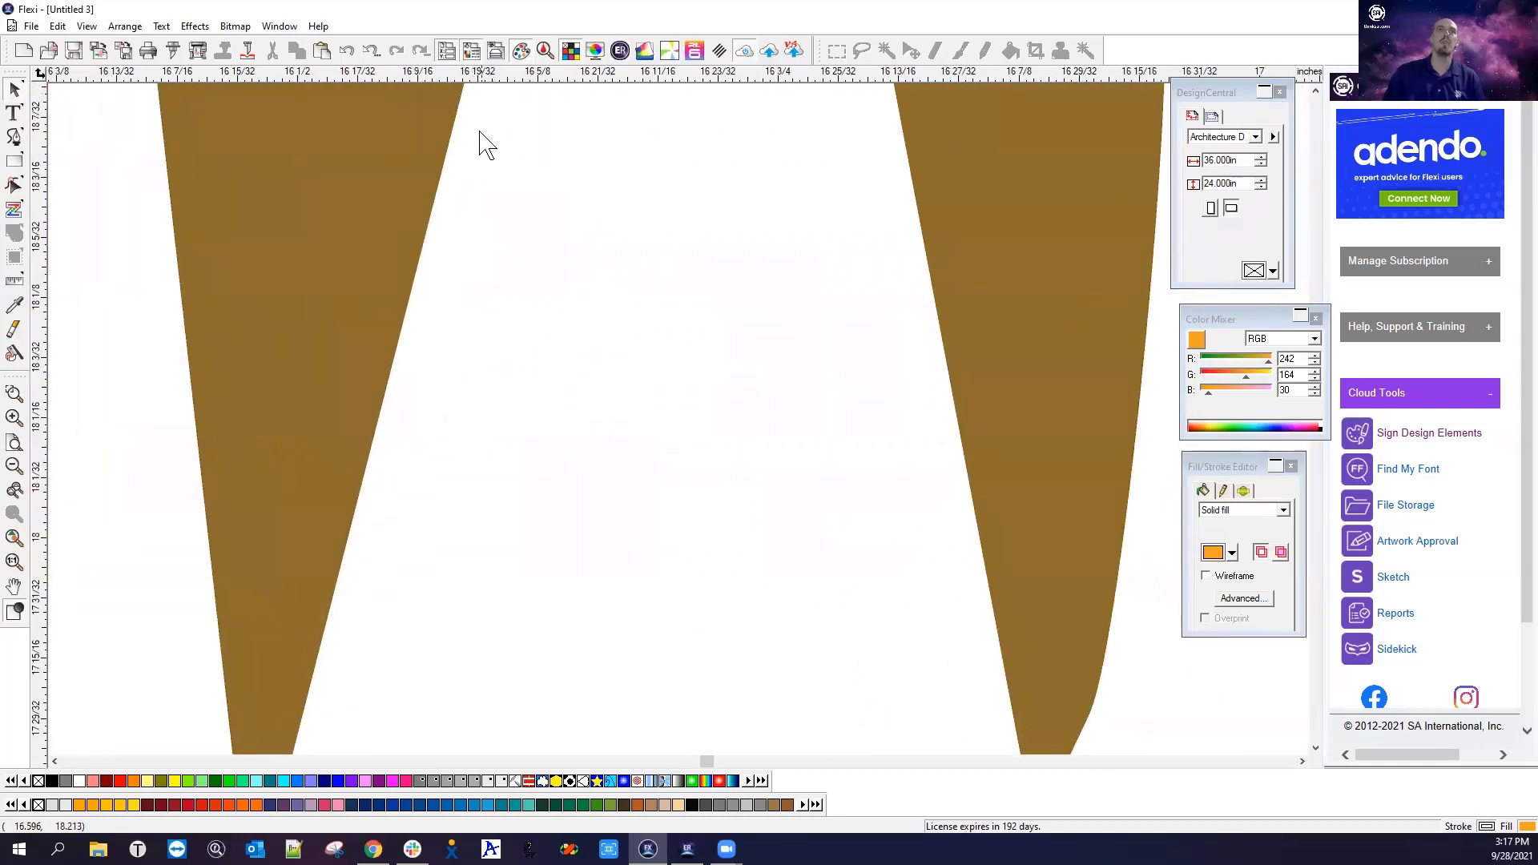
scroll(413, 433, "down", 7)
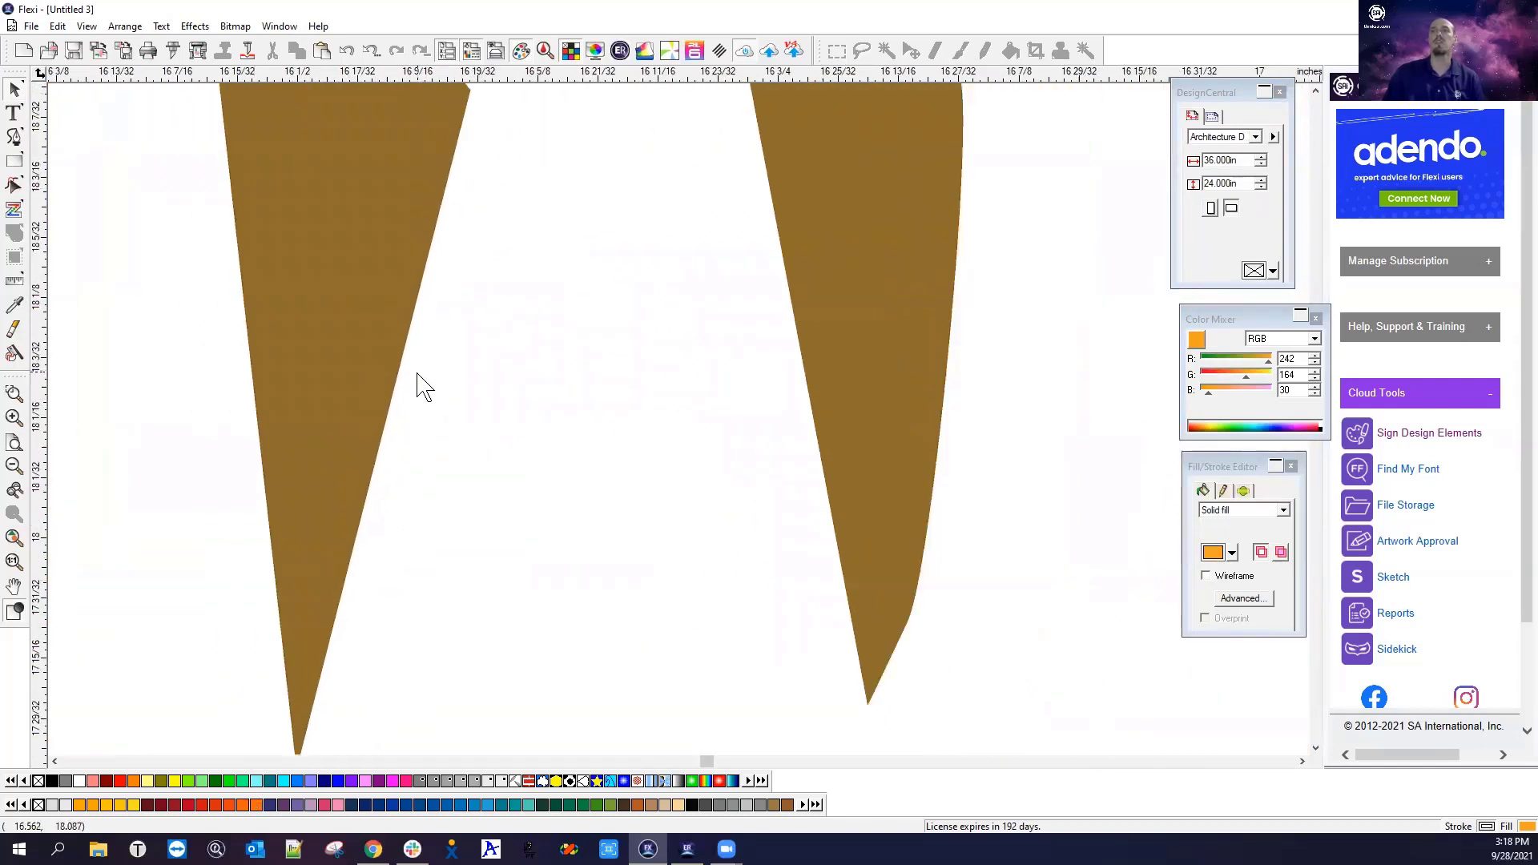
scroll(449, 485, "down", 5)
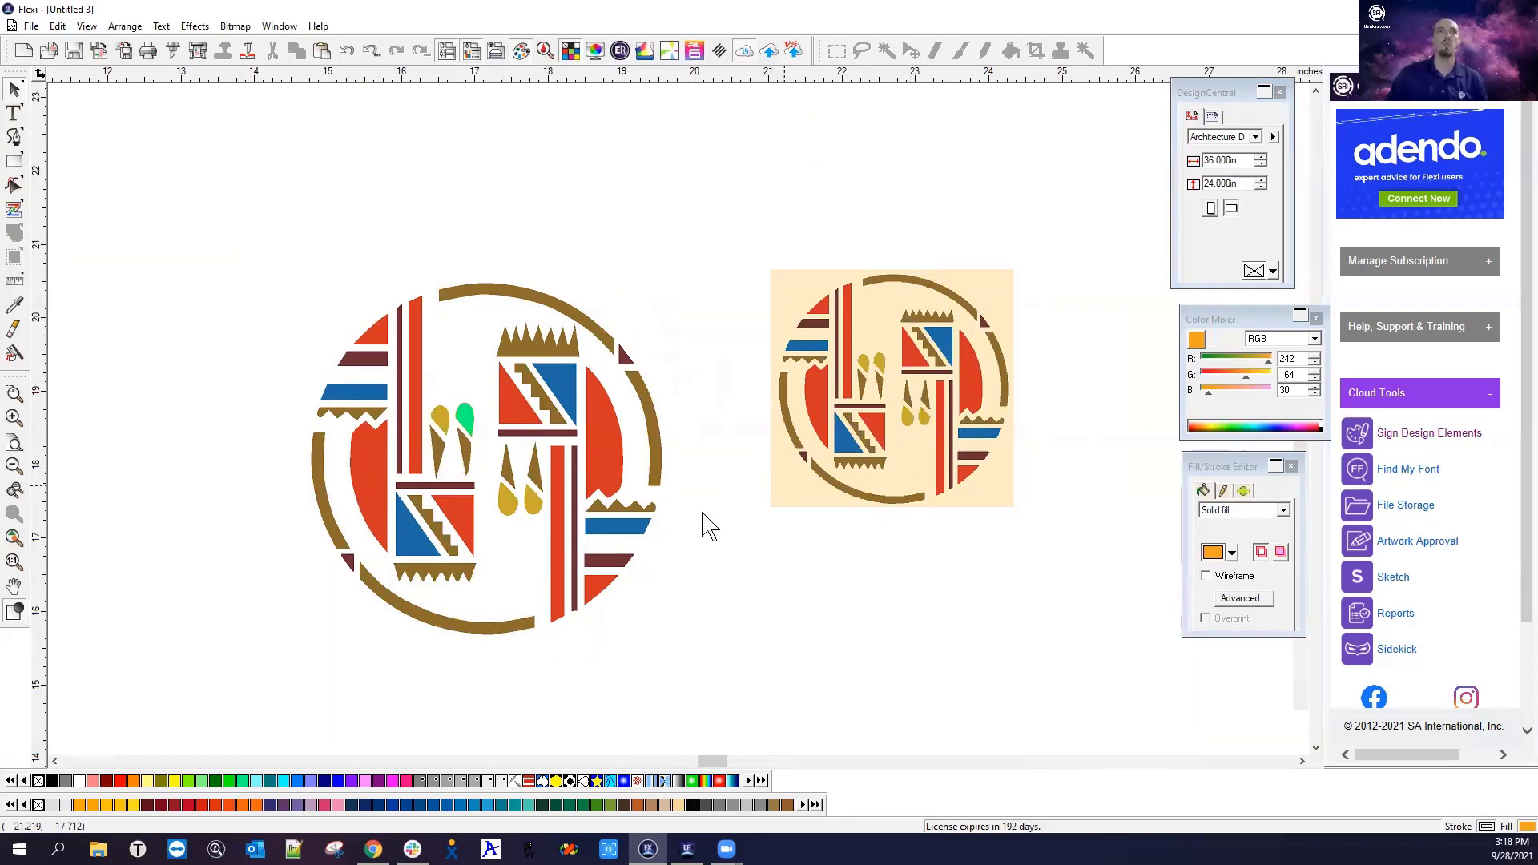
scroll(901, 409, "up", 2)
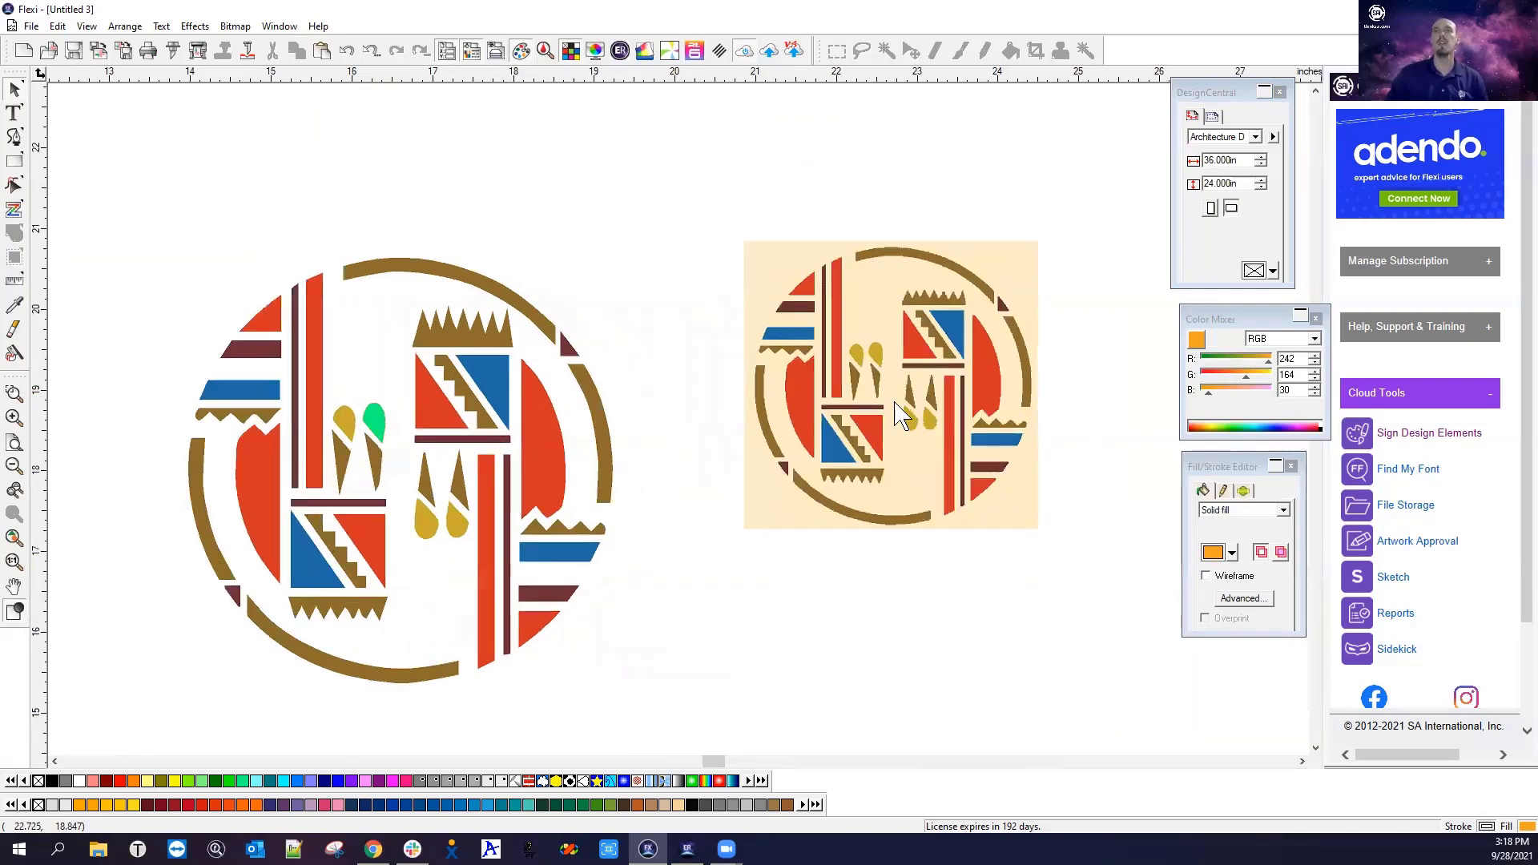
scroll(901, 408, "up", 5)
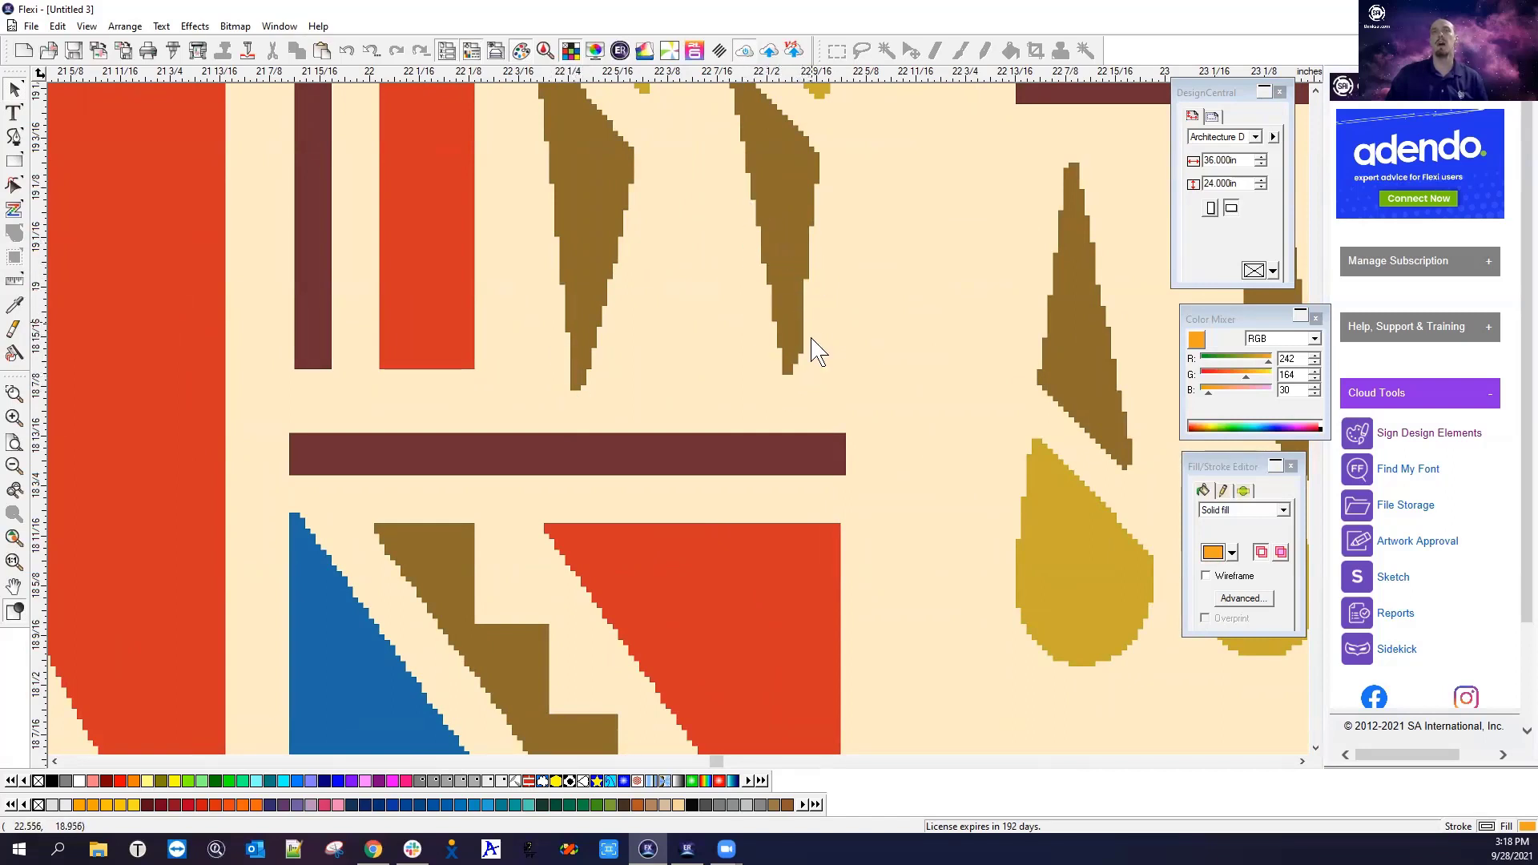
scroll(826, 331, "up", 1)
scroll(826, 331, "down", 3)
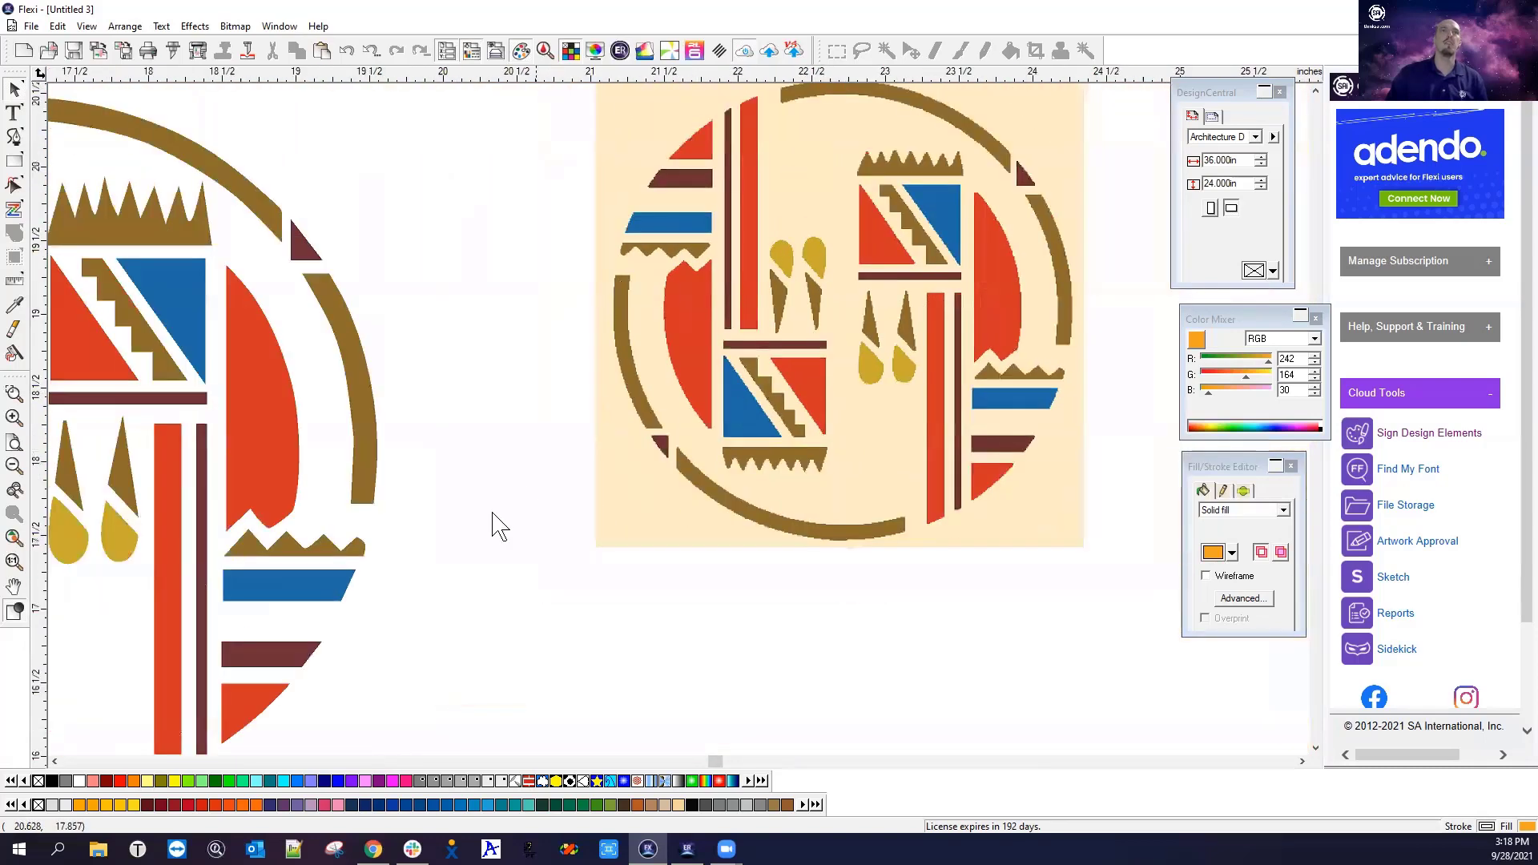
scroll(136, 515, "up", 4)
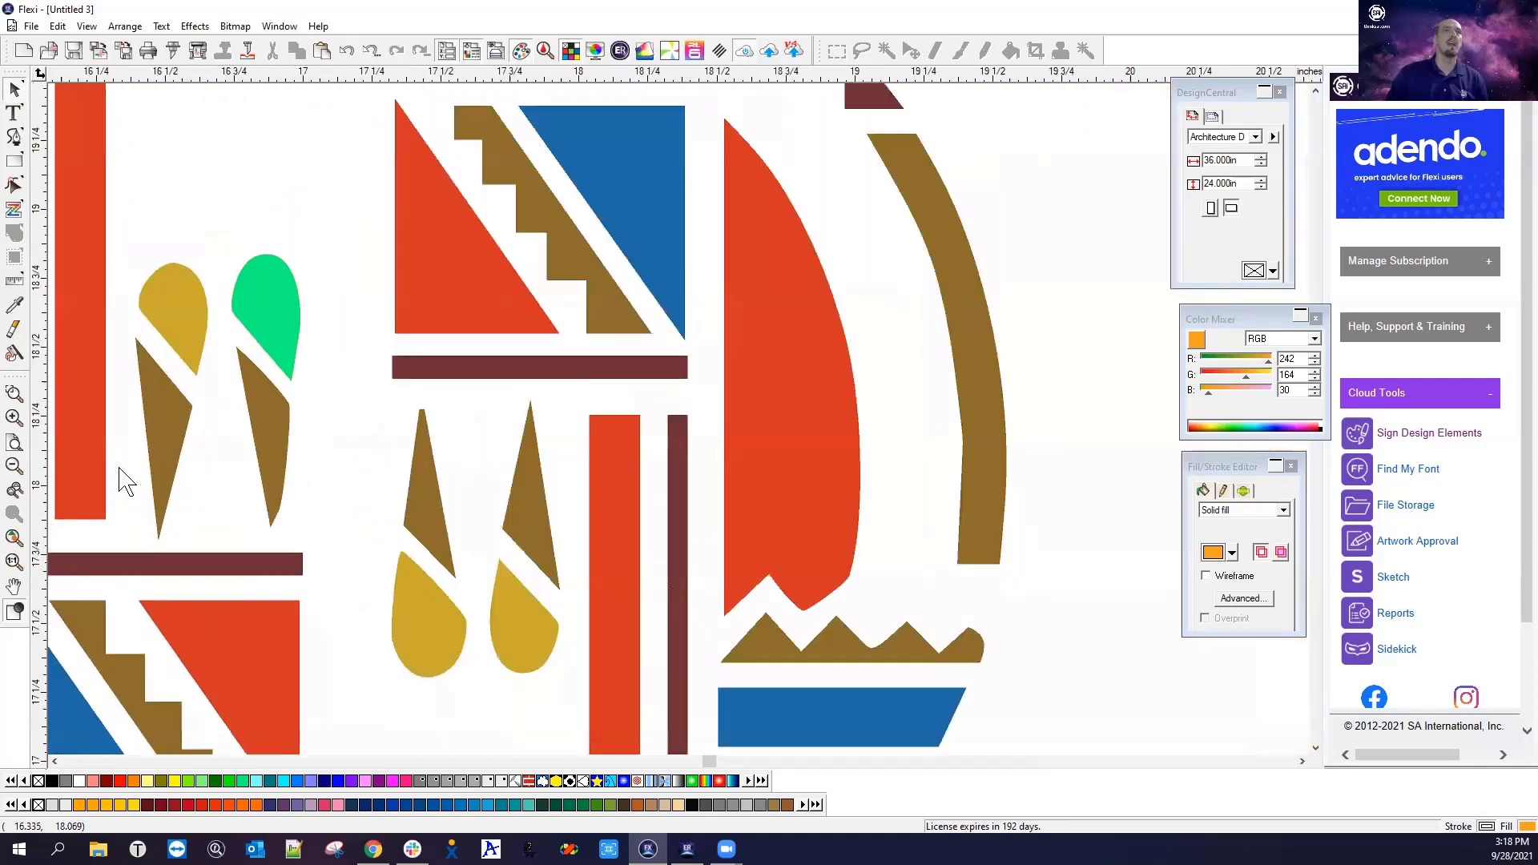
Convert the flat tip of the first lower brown spike in the trace into a sharp corner point, and exit the tool
scroll(136, 515, "up", 1)
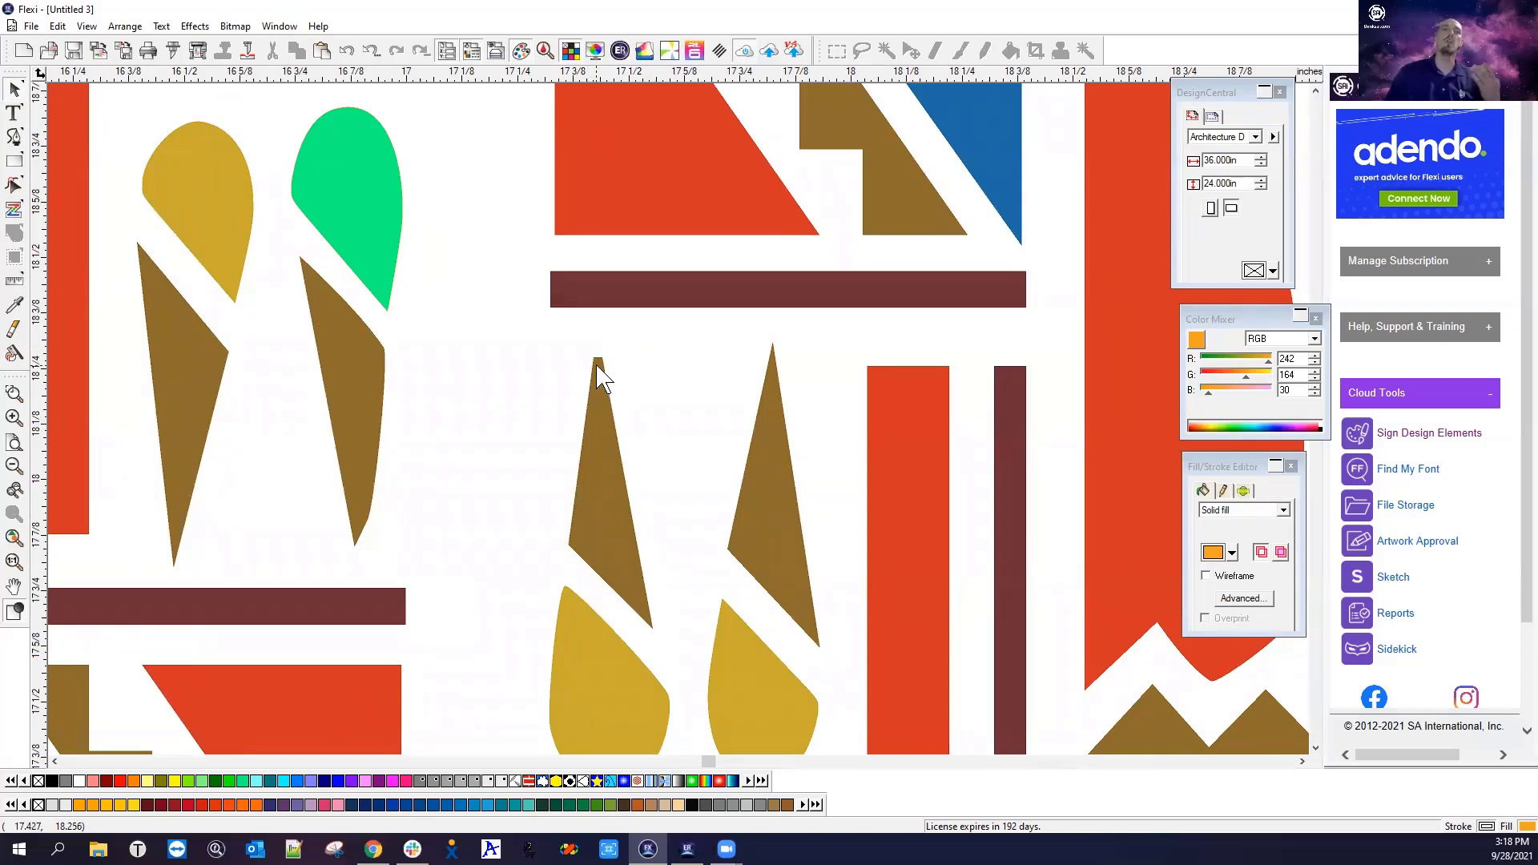
left_click(618, 447)
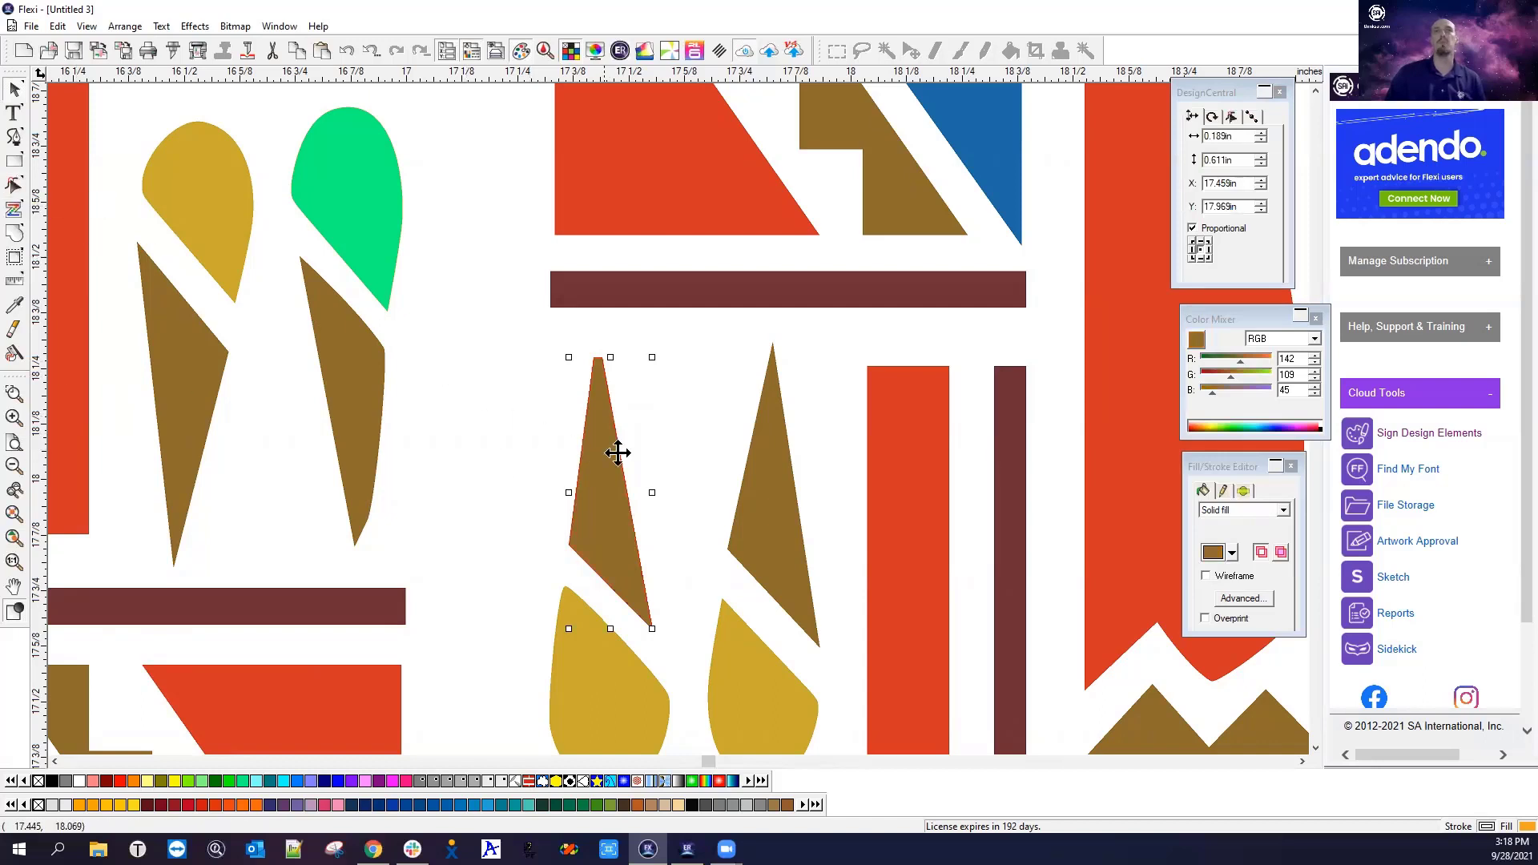
scroll(632, 405, "up", 4)
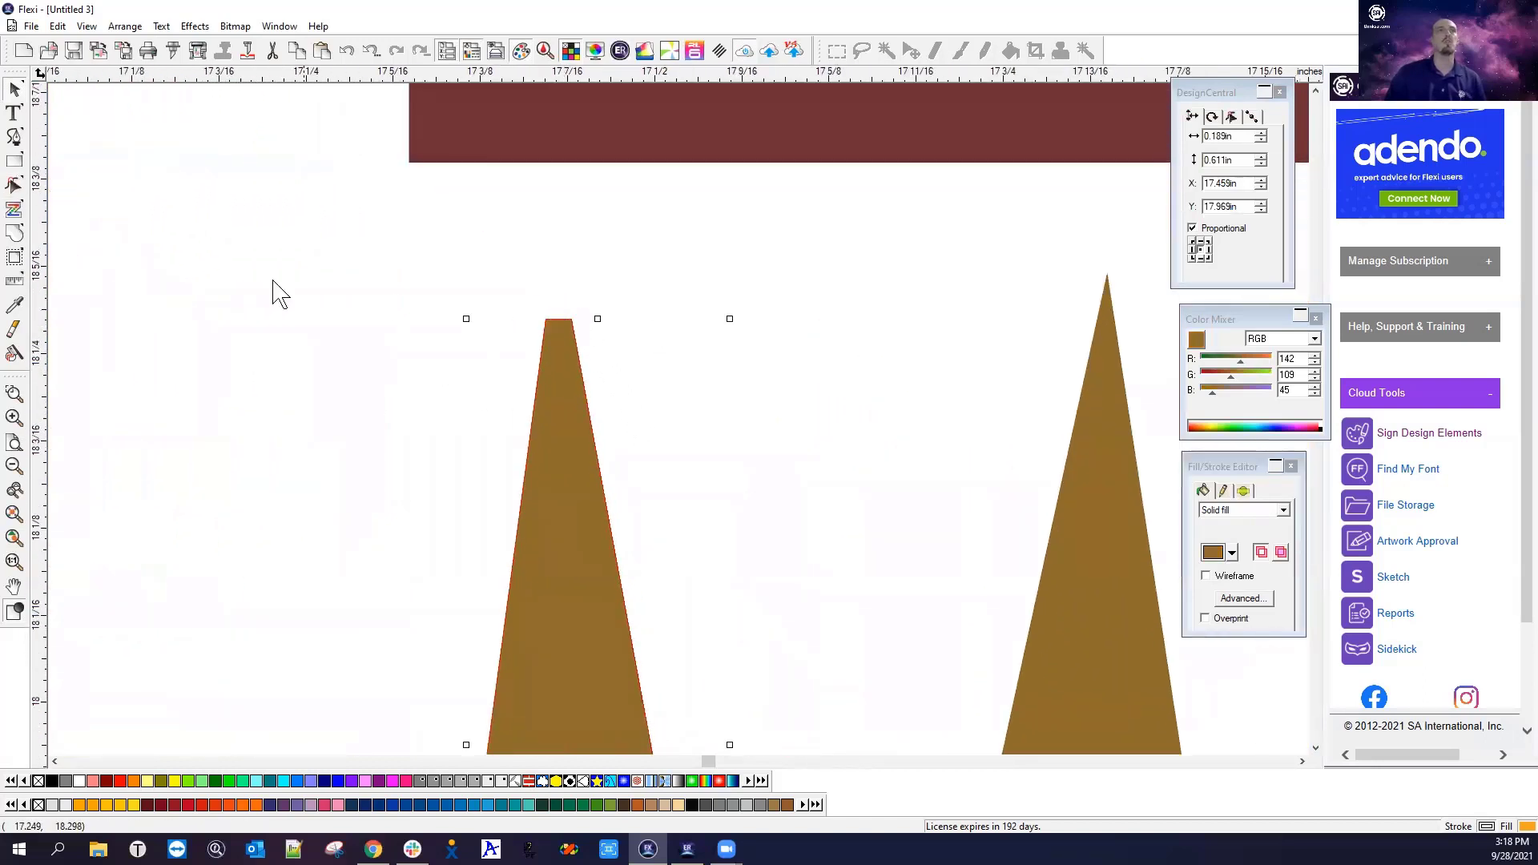
left_click(16, 186)
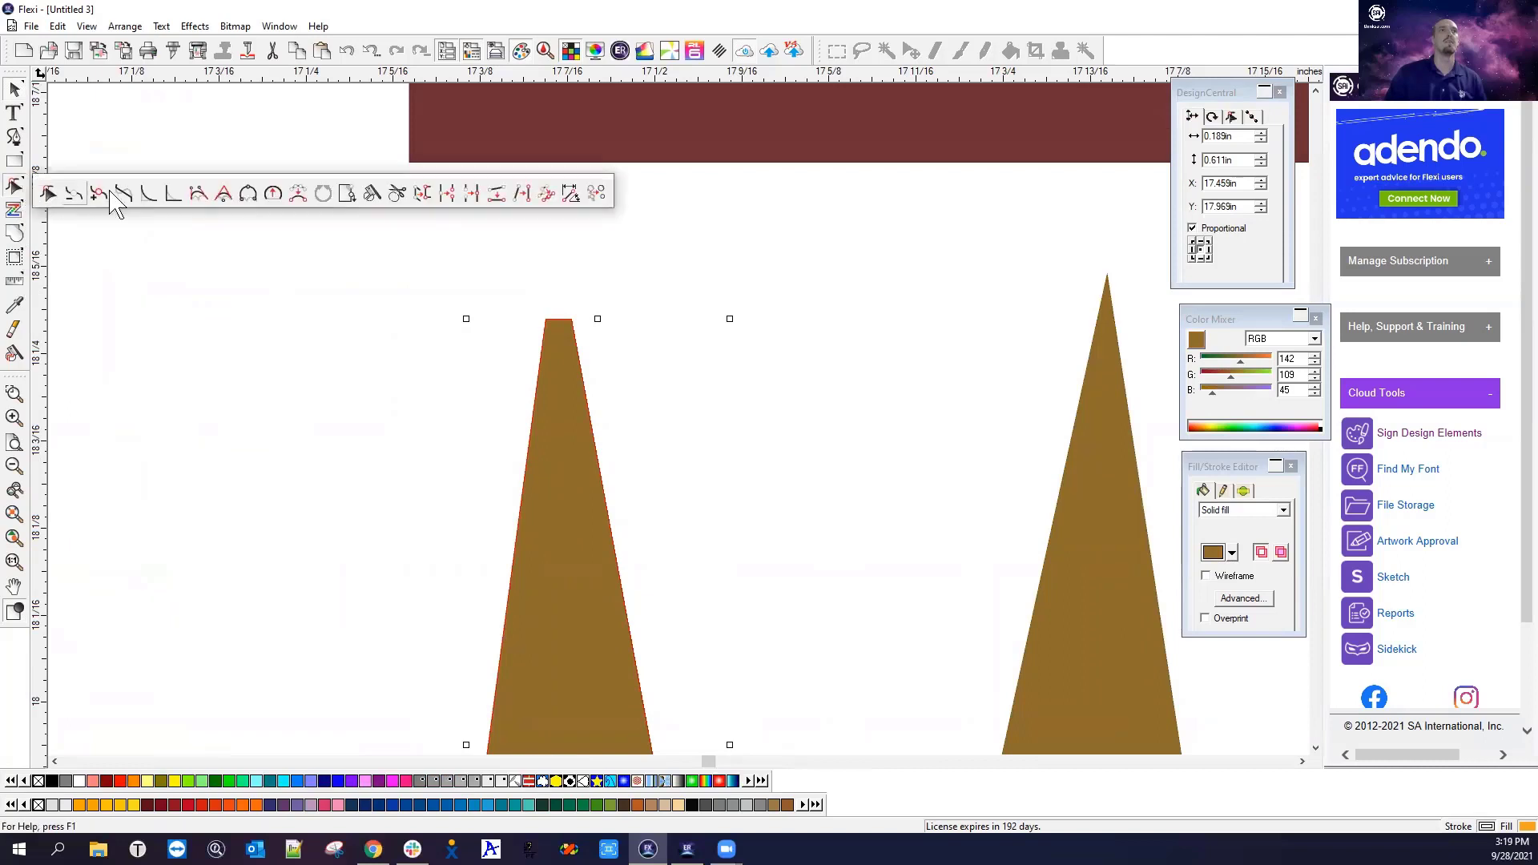
left_click(171, 193)
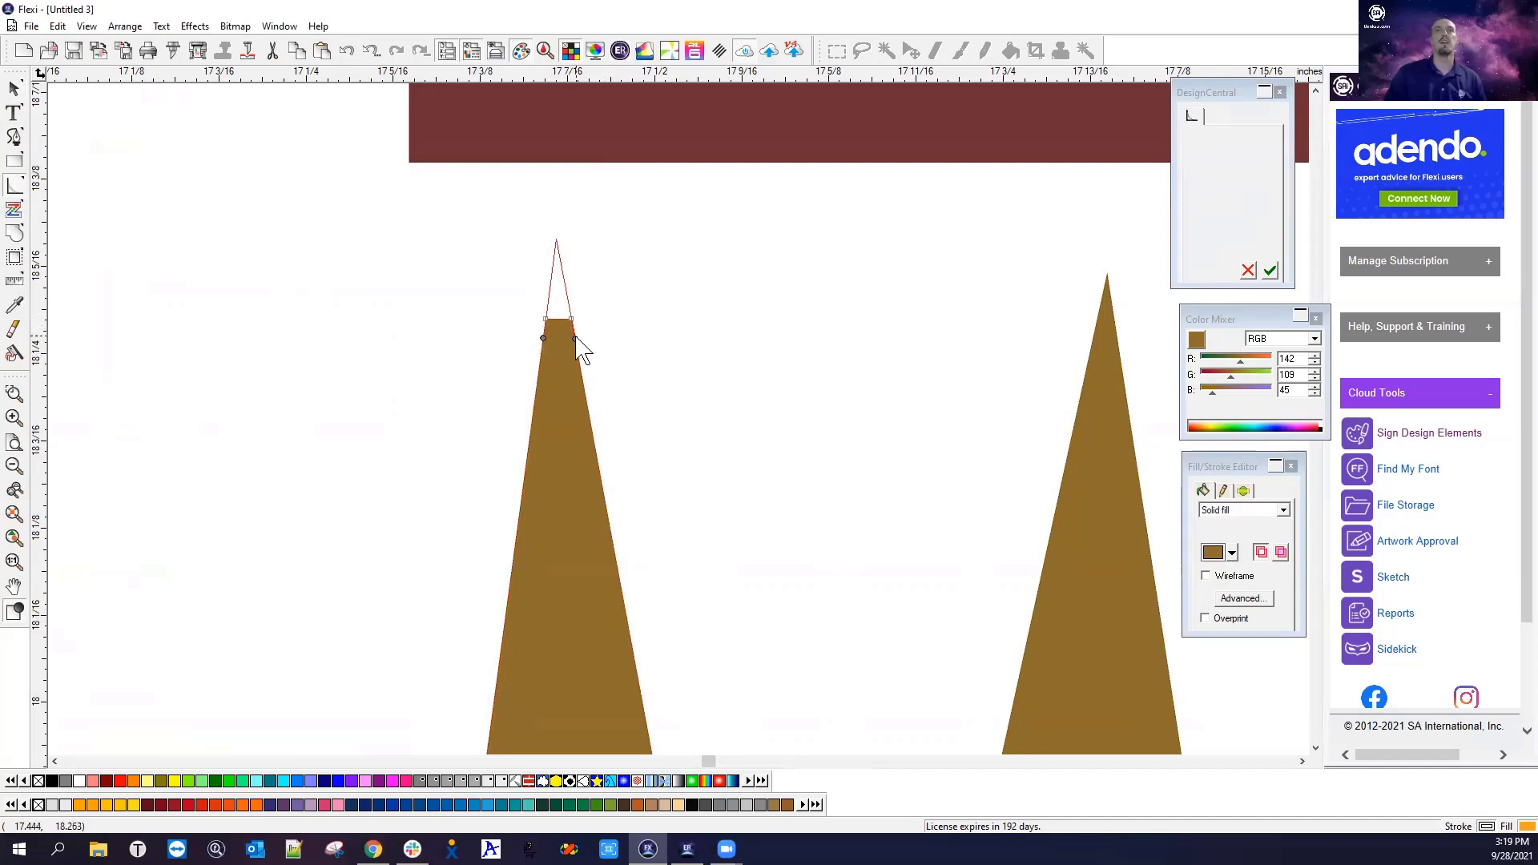
left_click(1270, 270)
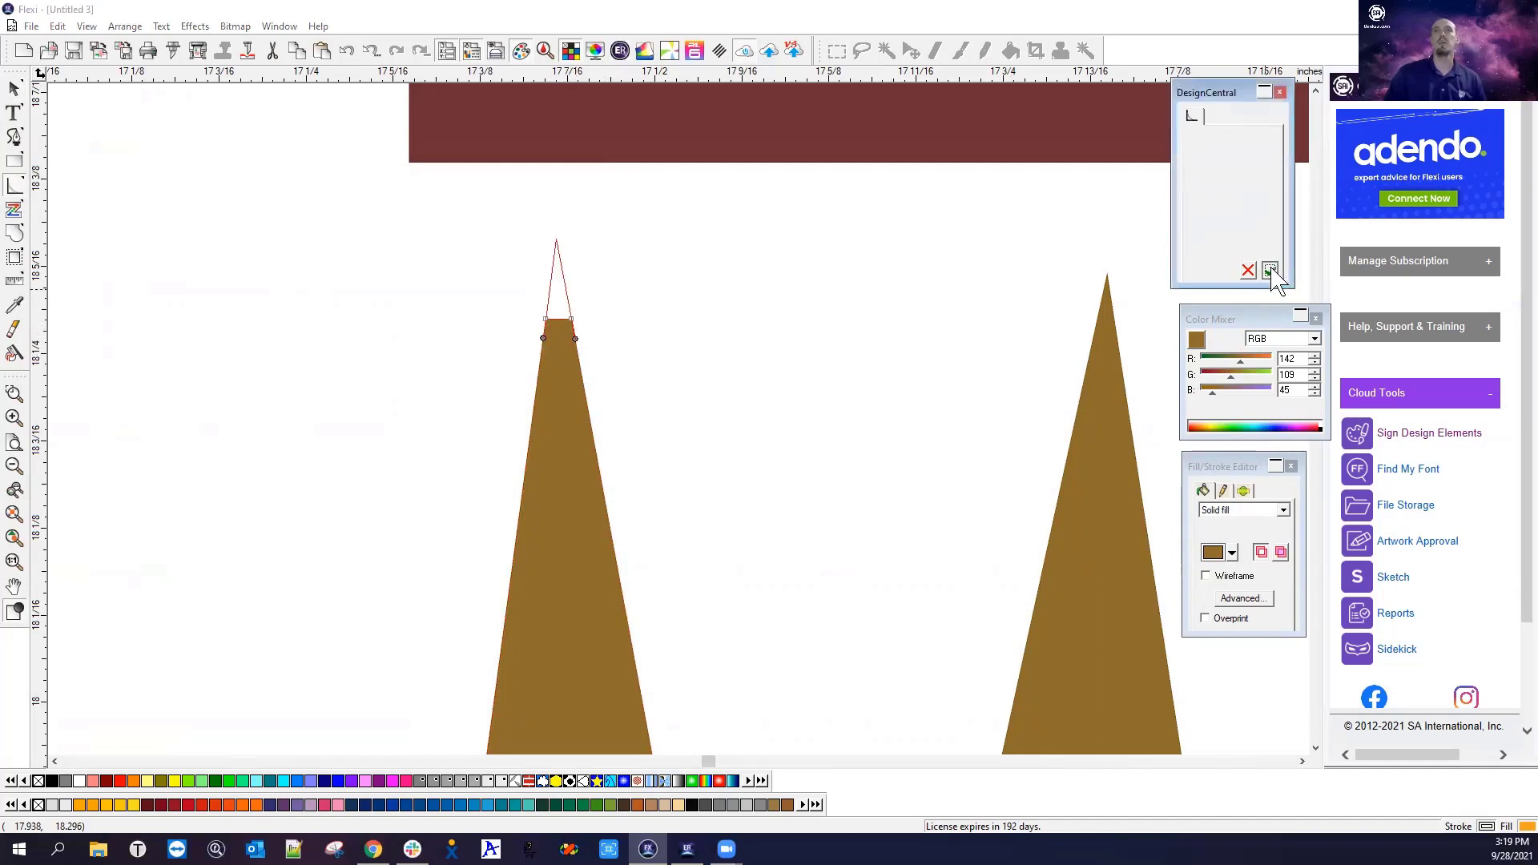
right_click(910, 354)
left_click(913, 398)
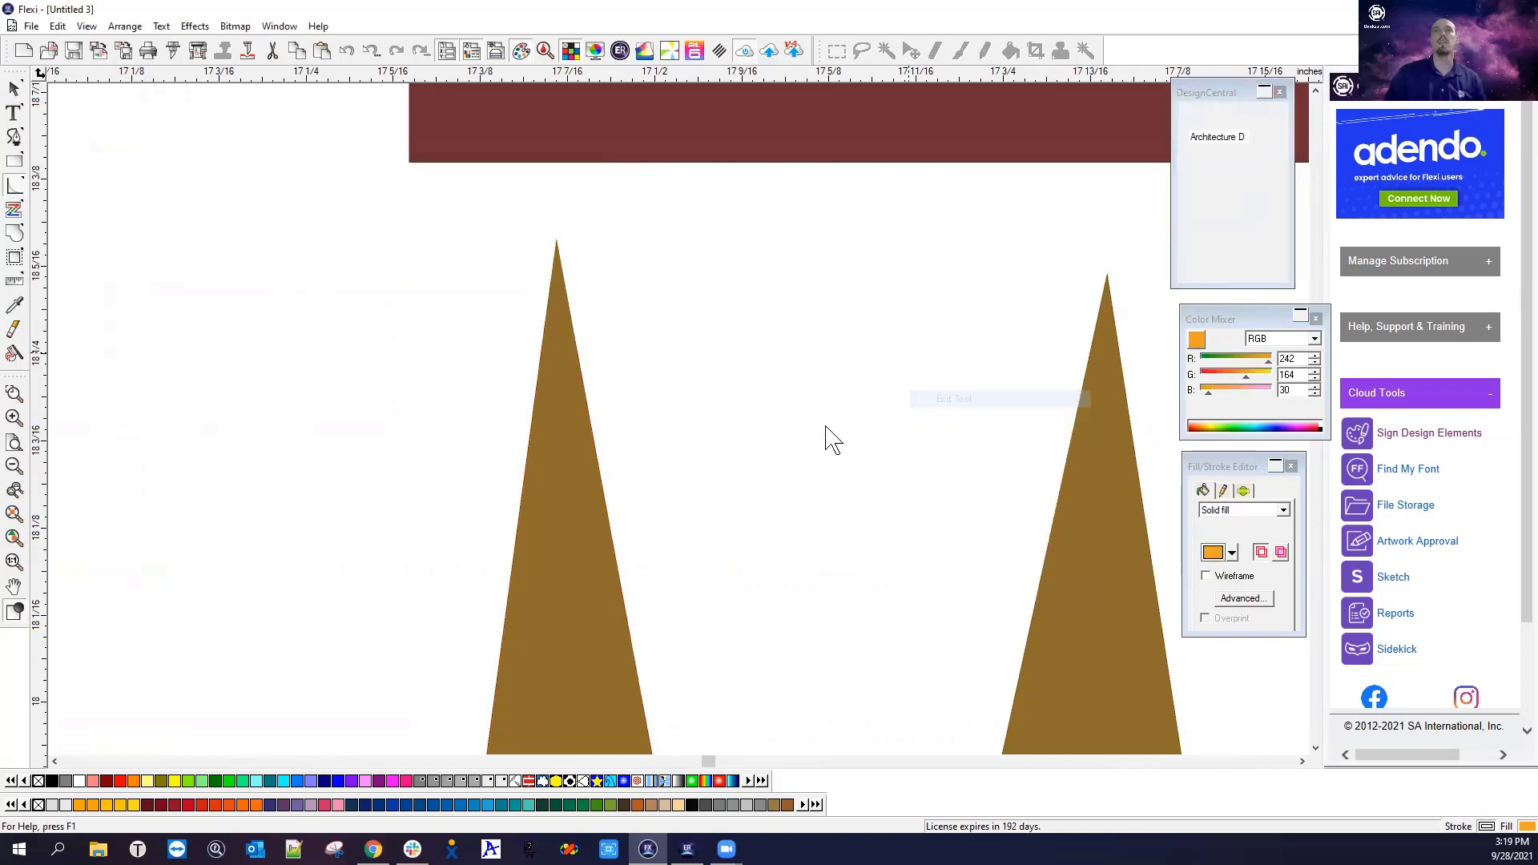
Delete the enlarged traced emblem together with its original bitmap
scroll(753, 440, "down", 2)
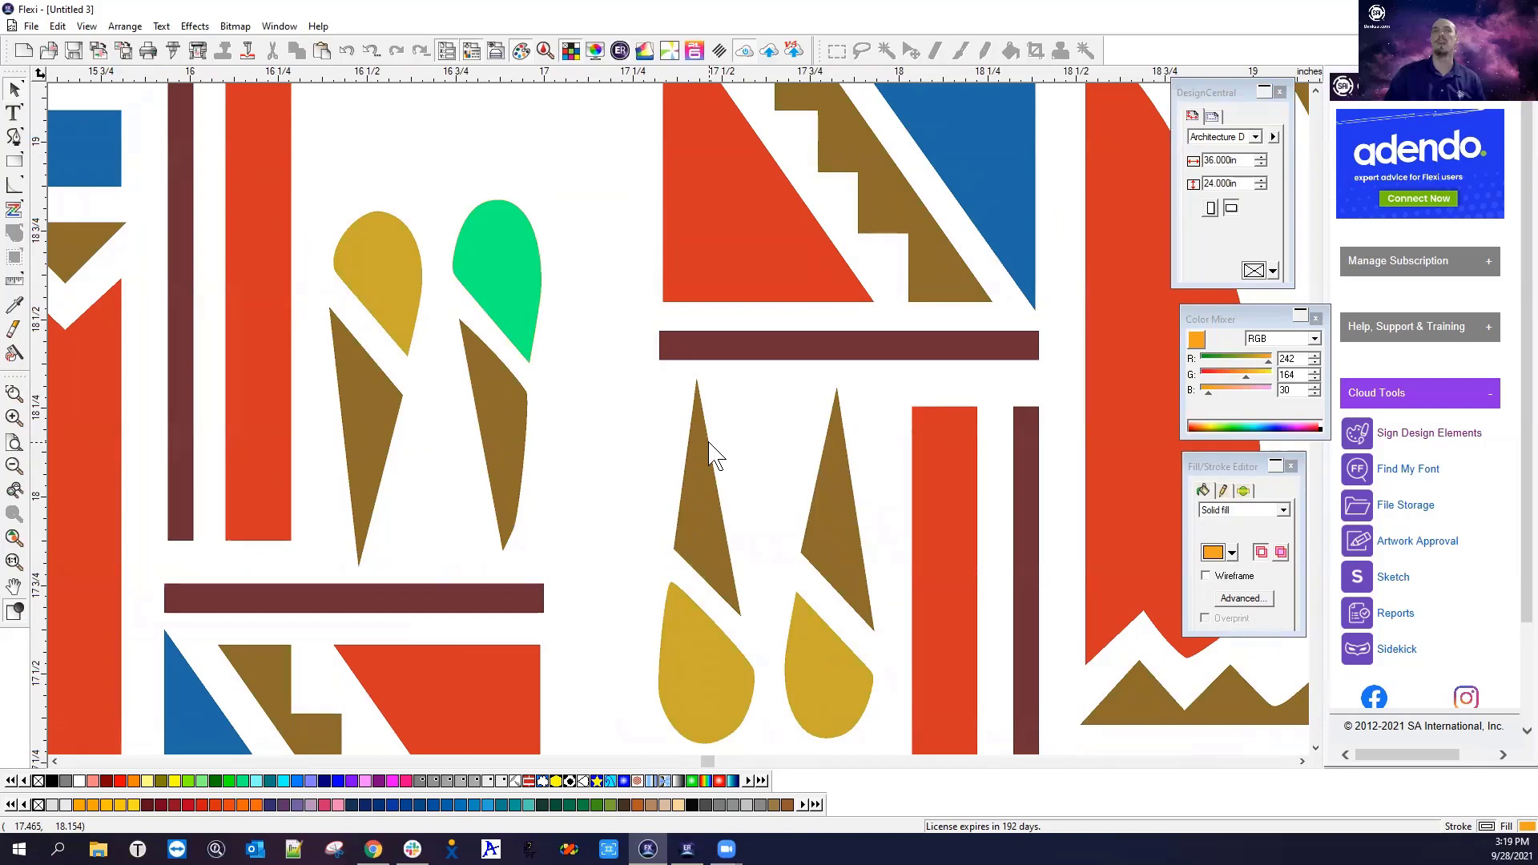
scroll(710, 443, "down", 3)
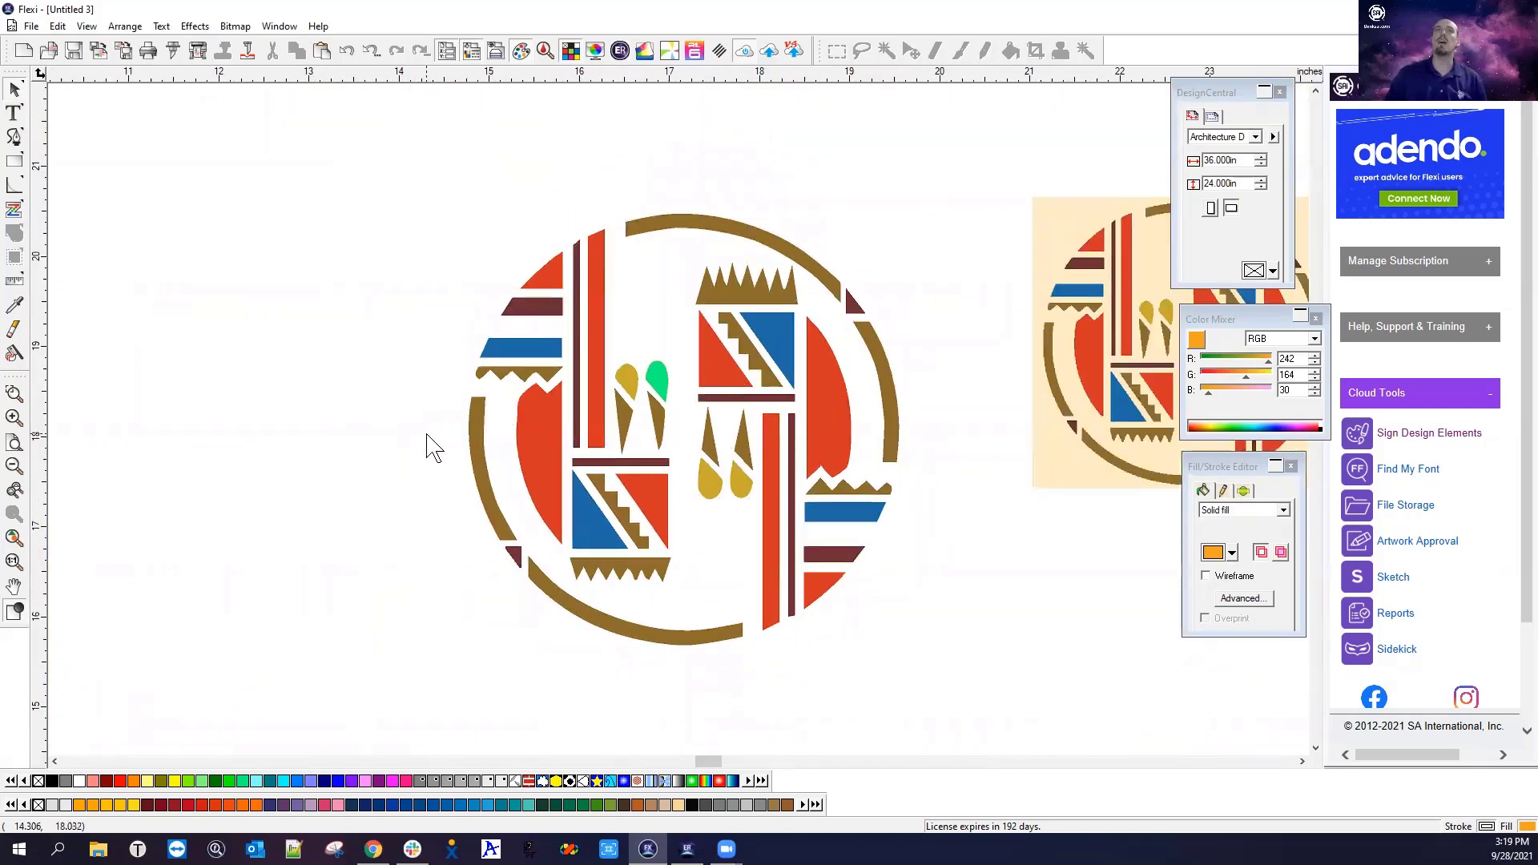
scroll(430, 443, "down", 2)
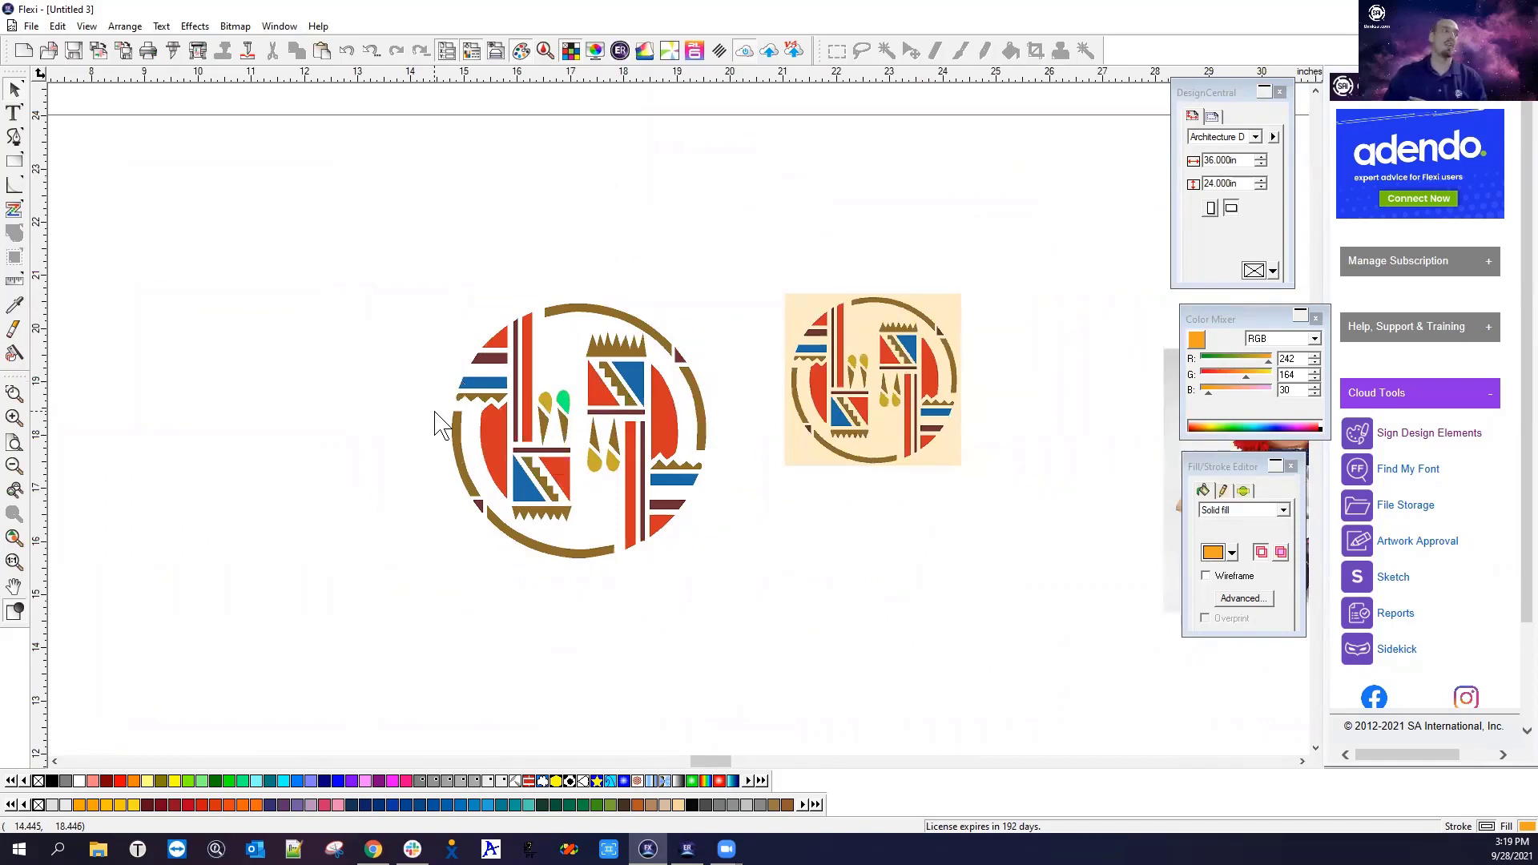
left_click_drag(412, 269, 1018, 627)
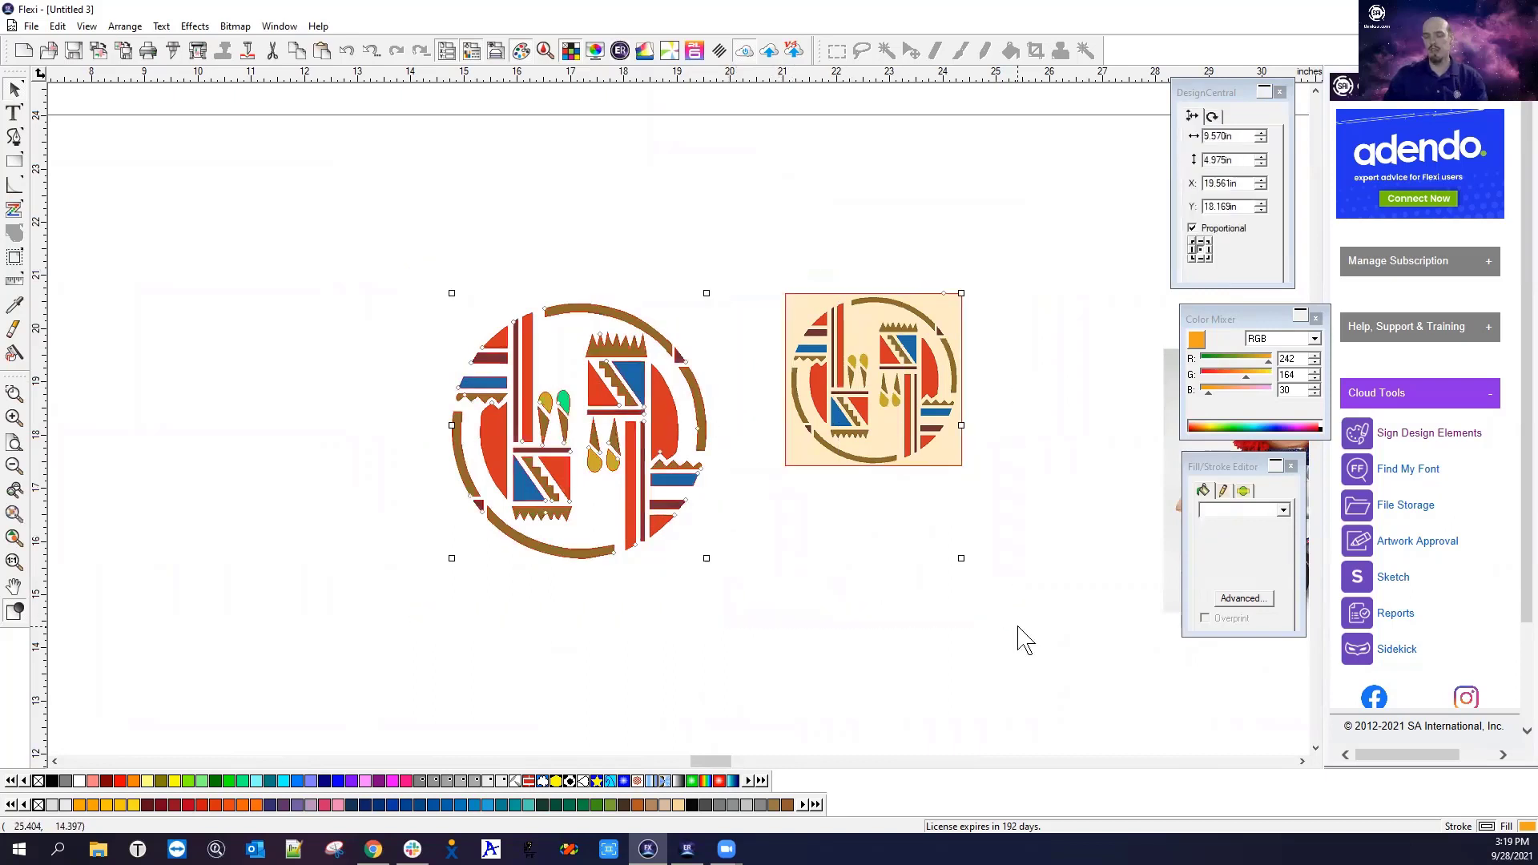
key("Delete")
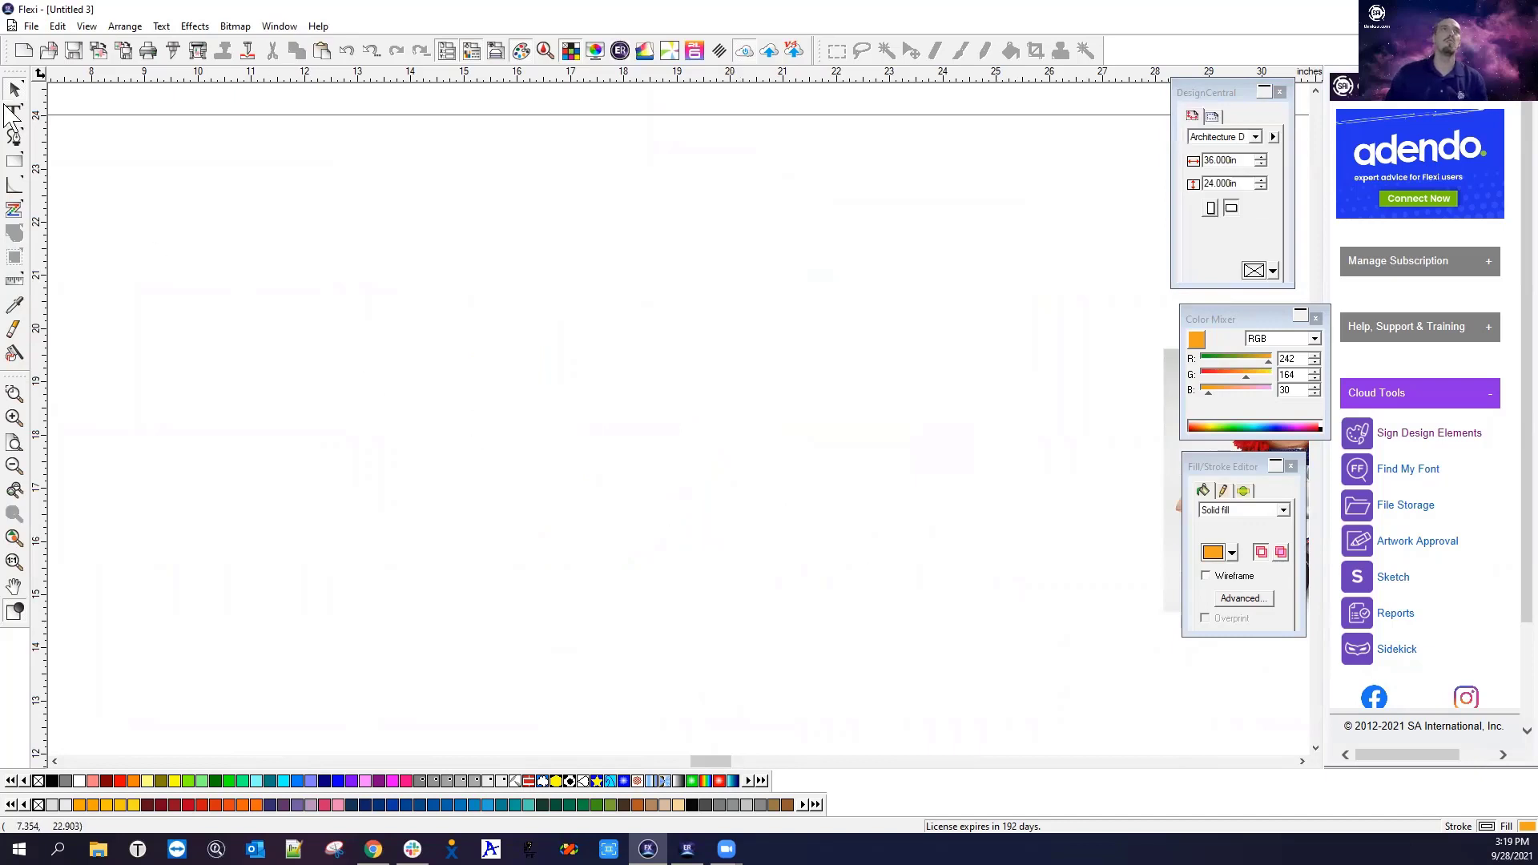
Import the bitmap of the green leafy figure logo with the orange ring and place it in the drawing
left_click(31, 26)
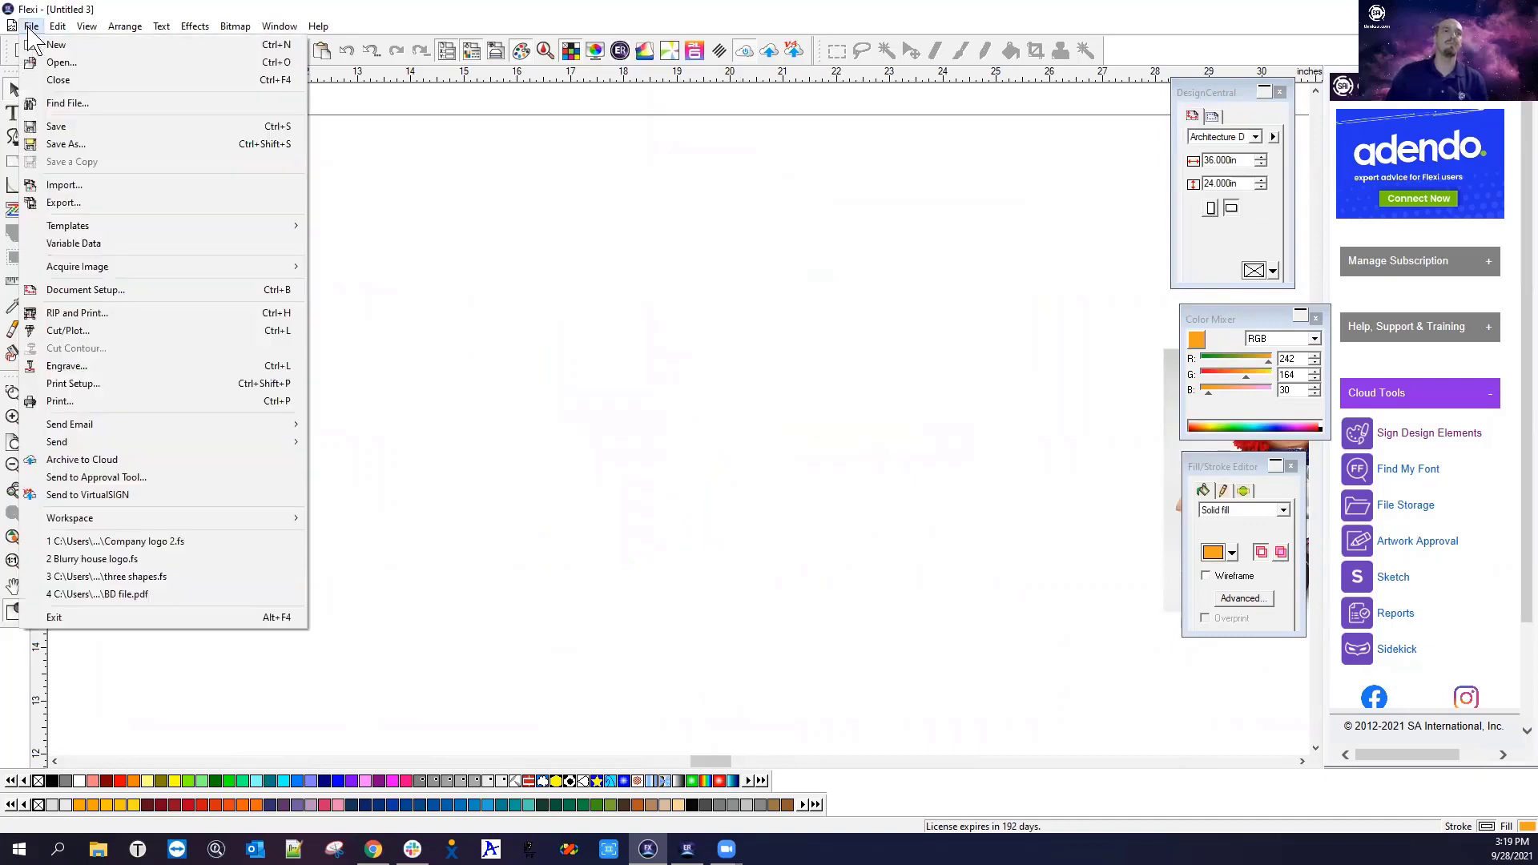
left_click(30, 26)
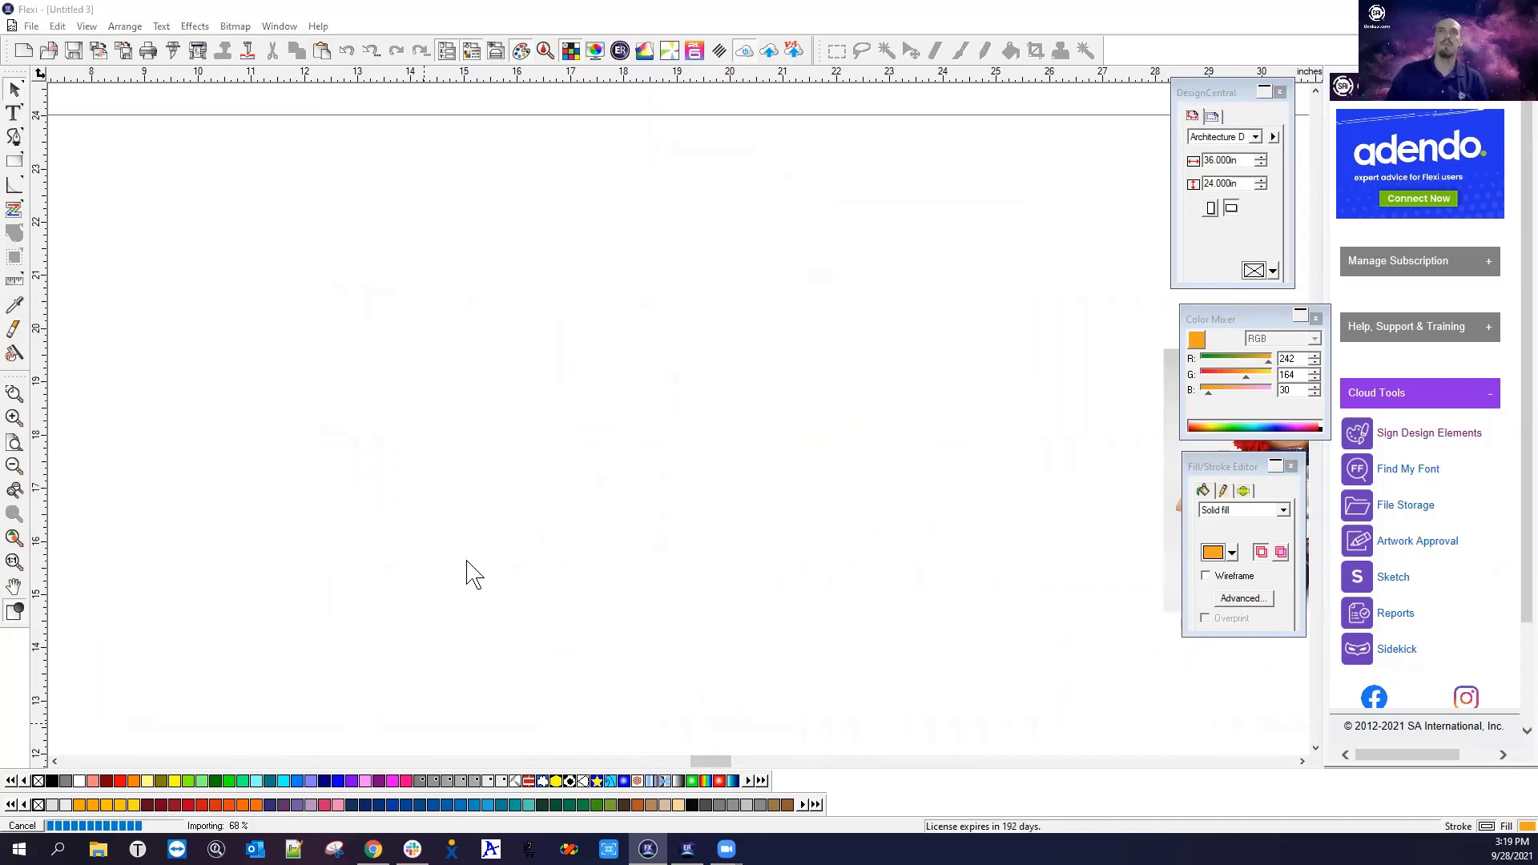
scroll(701, 540, "down", 3)
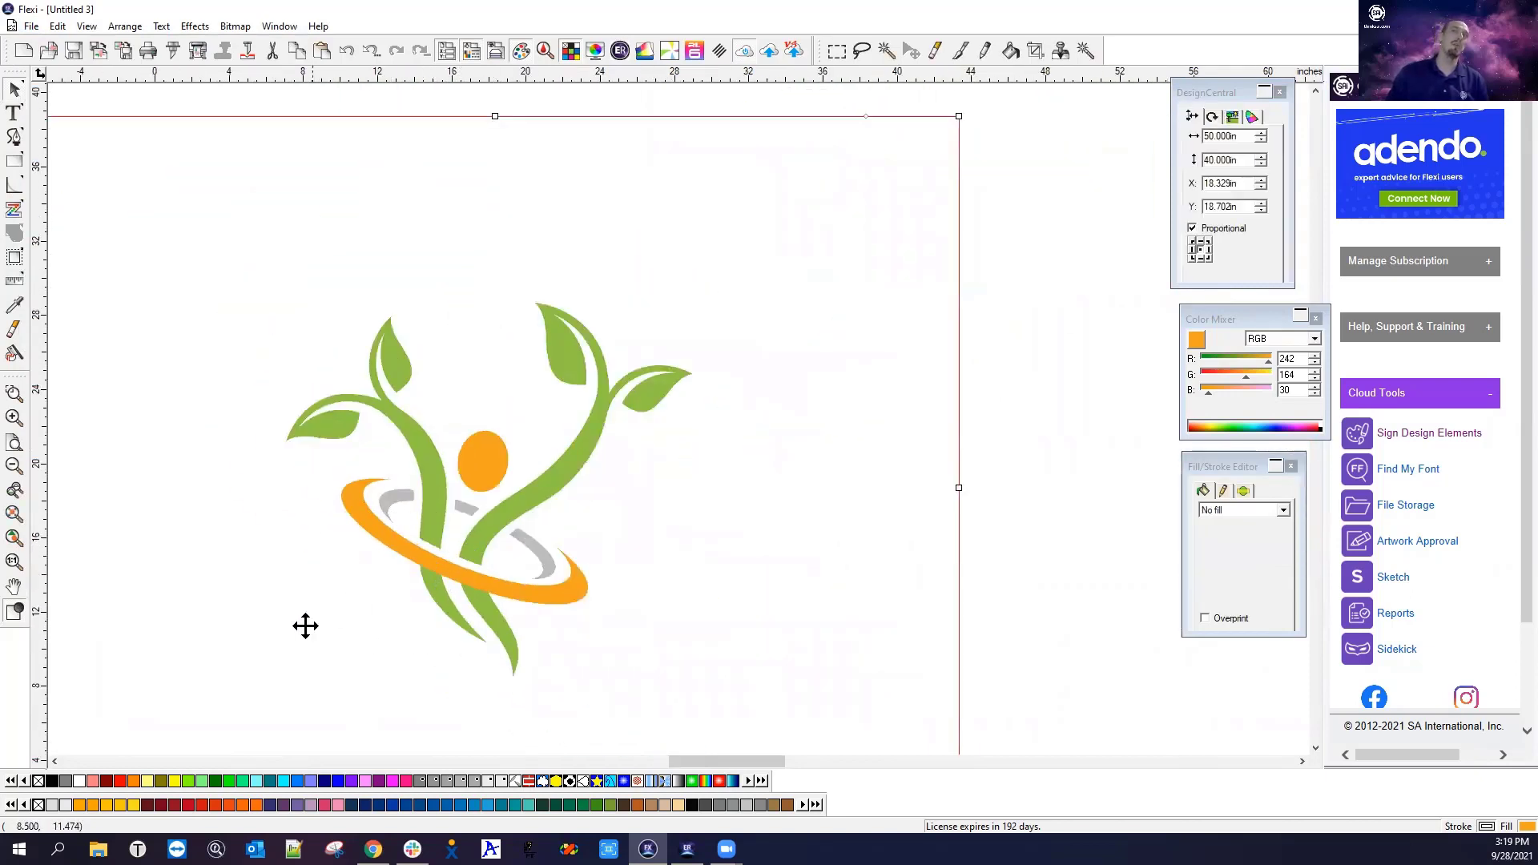
scroll(481, 537, "down", 2)
scroll(324, 685, "down", 1)
scroll(317, 697, "up", 3)
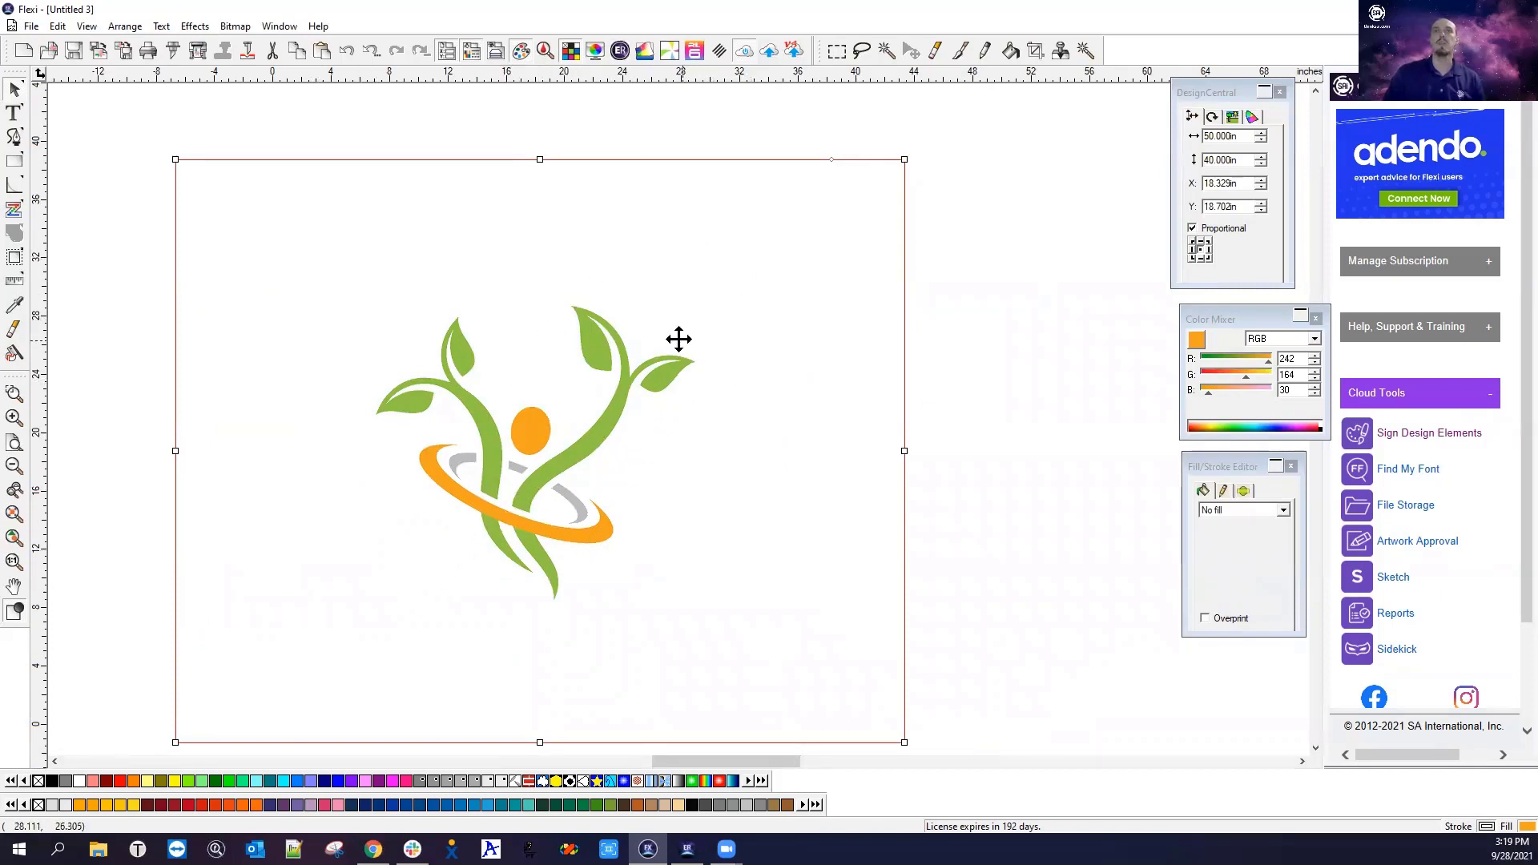
Check the imported logo bitmap's resolution and examine the edges of its green stem up close
left_click(1233, 118)
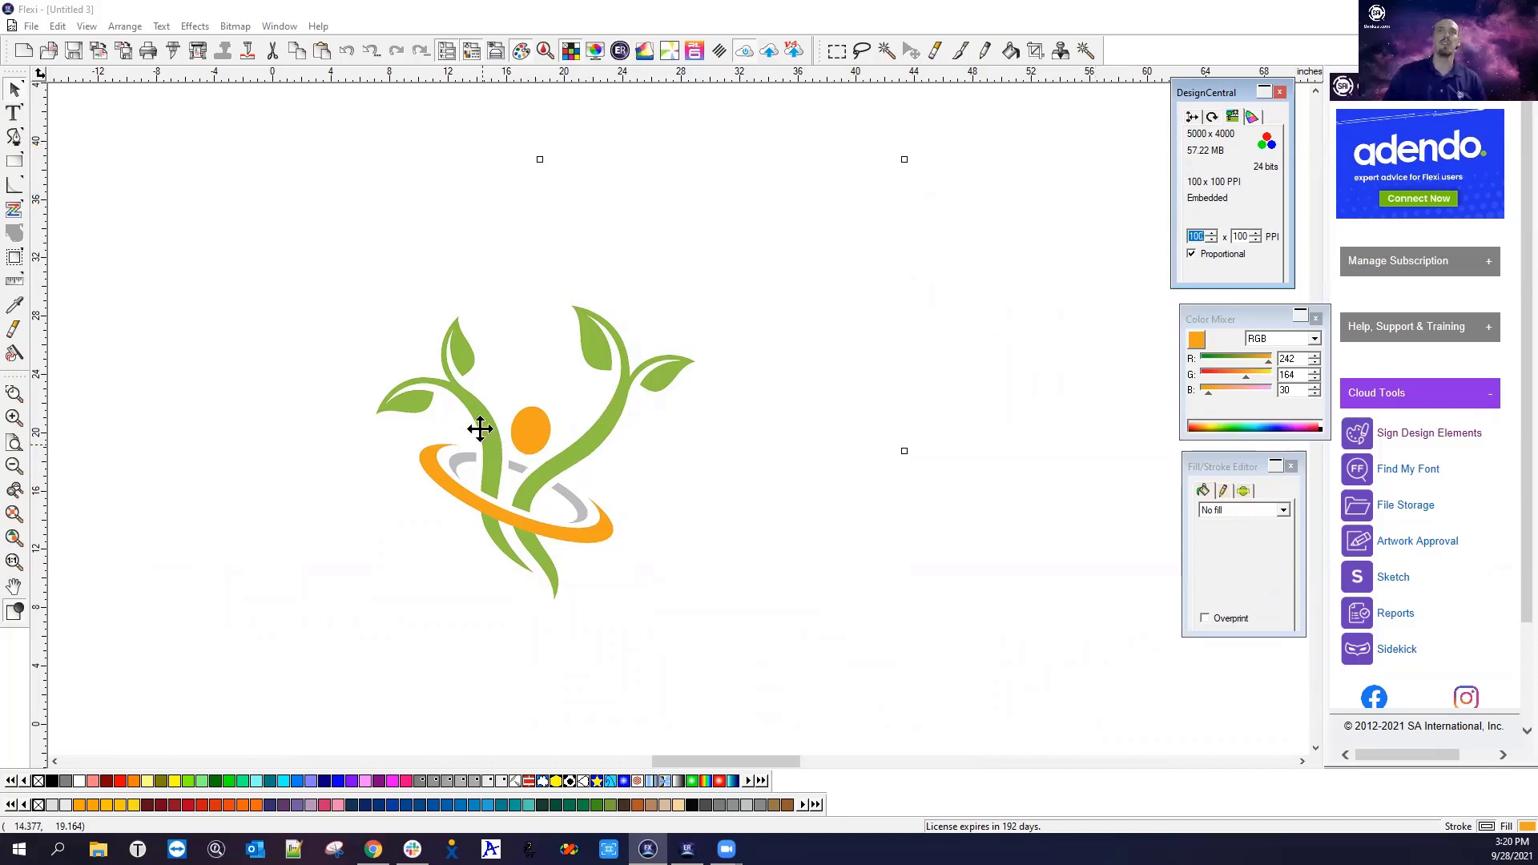
scroll(542, 475, "up", 5)
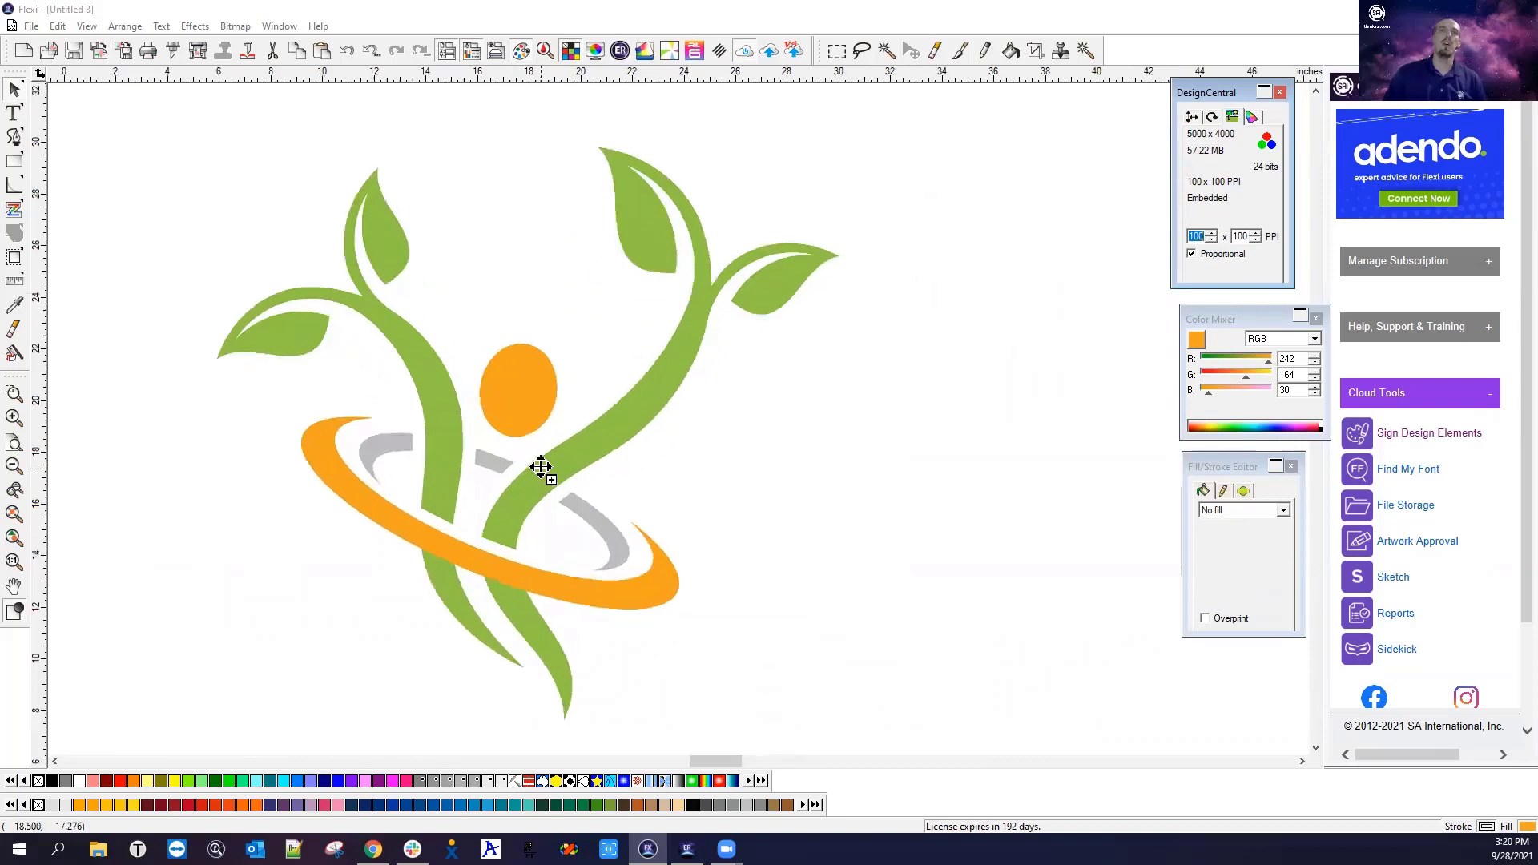
scroll(517, 445, "up", 1)
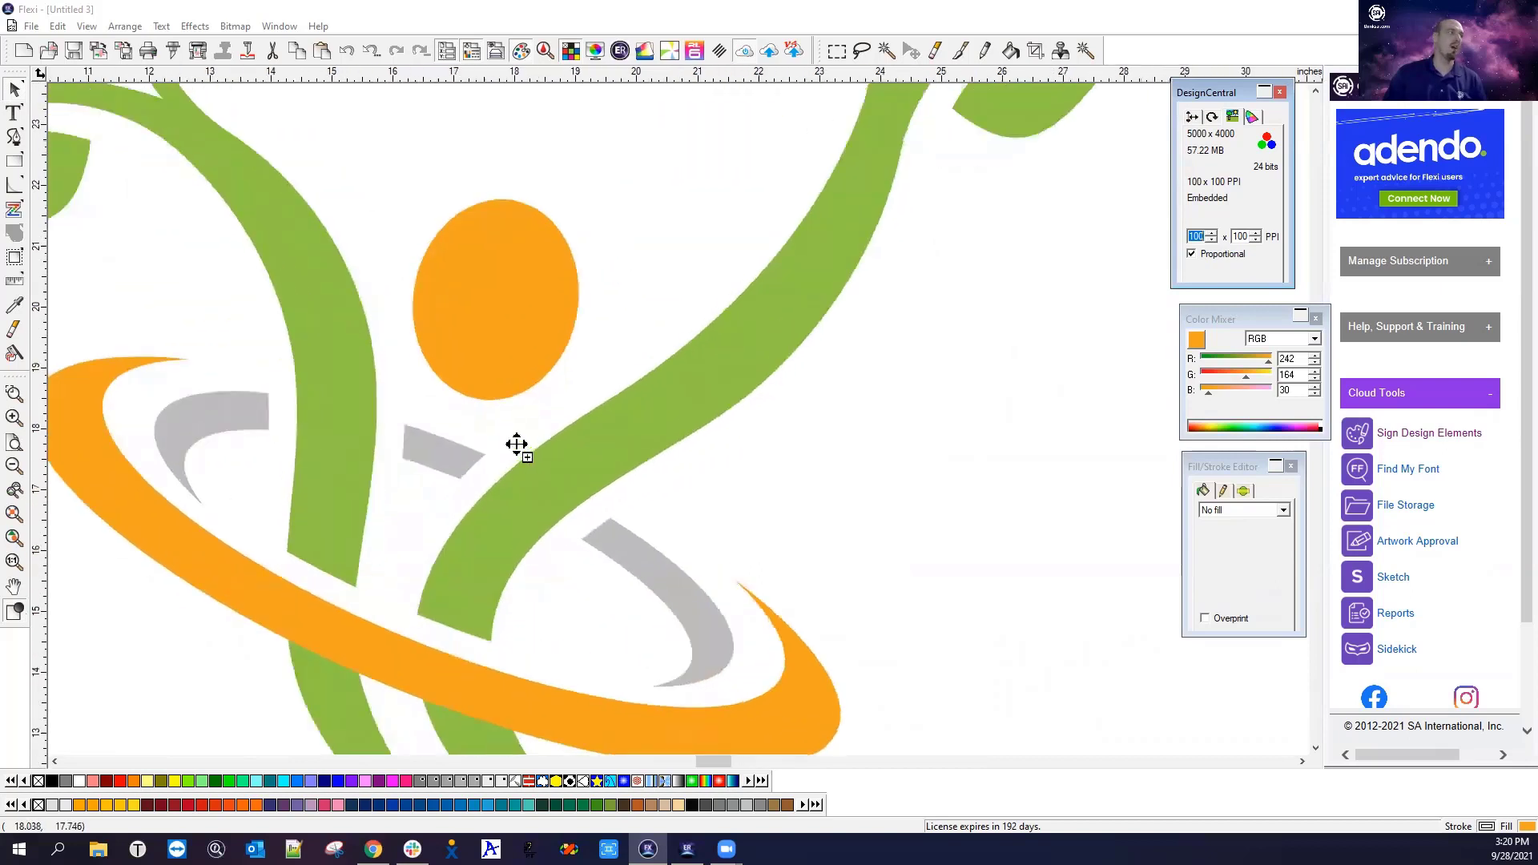
scroll(517, 446, "up", 5)
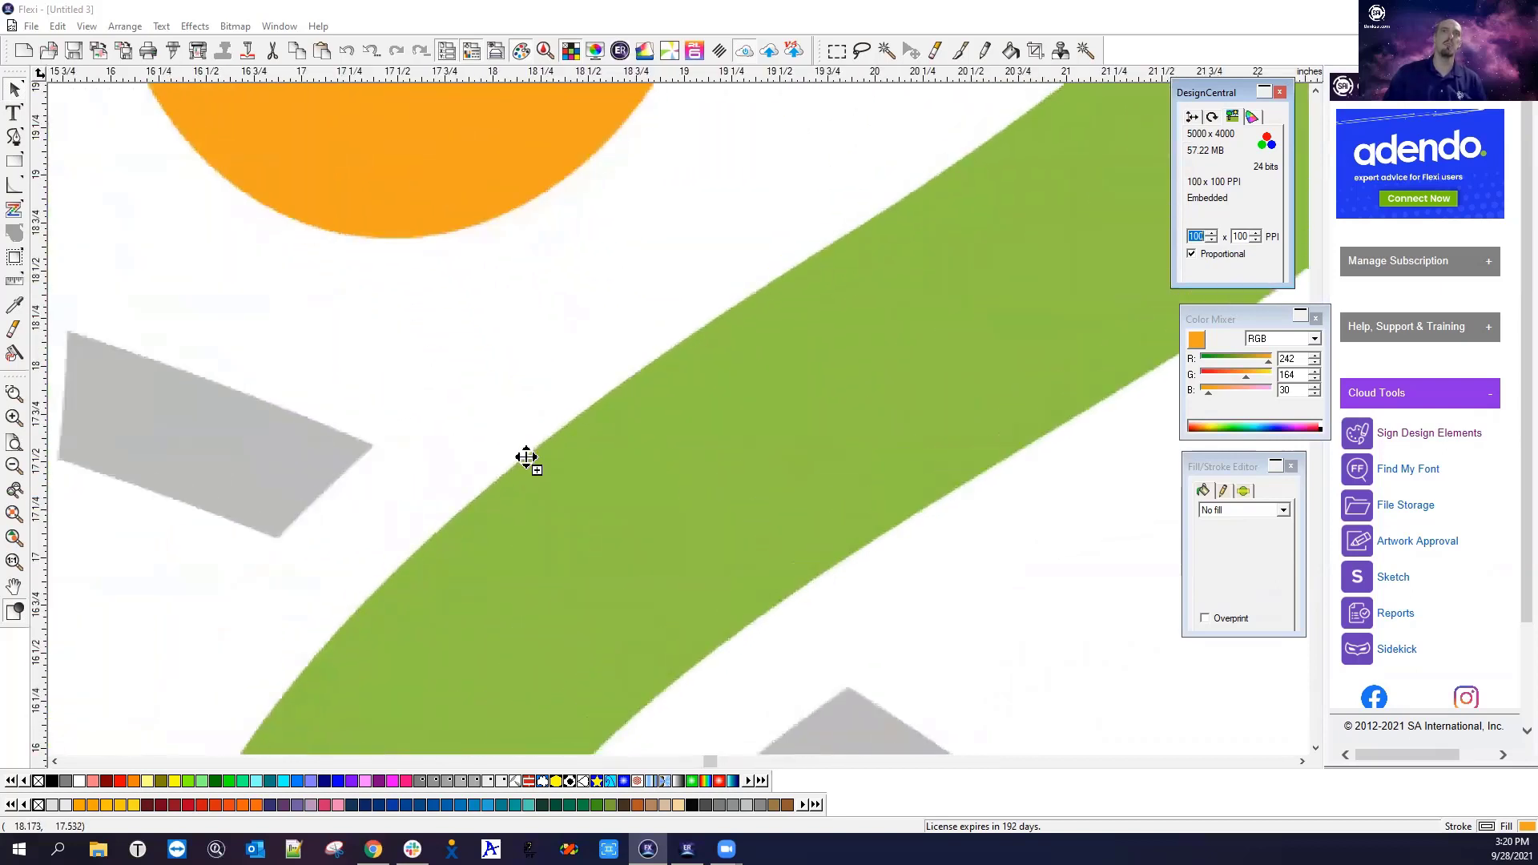
scroll(527, 457, "up", 6)
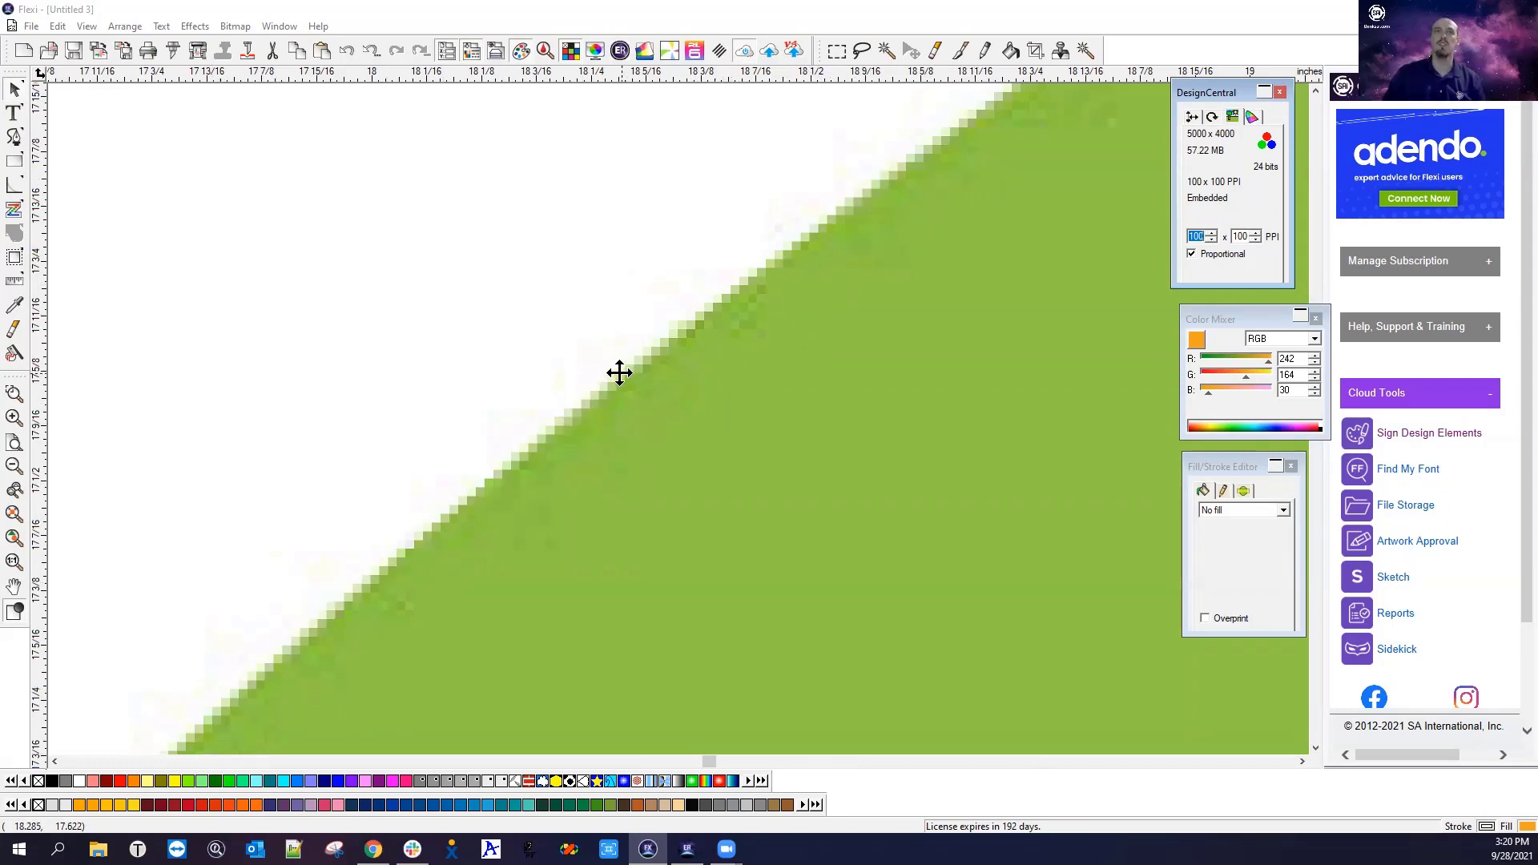
scroll(618, 376, "down", 1)
scroll(618, 375, "down", 2)
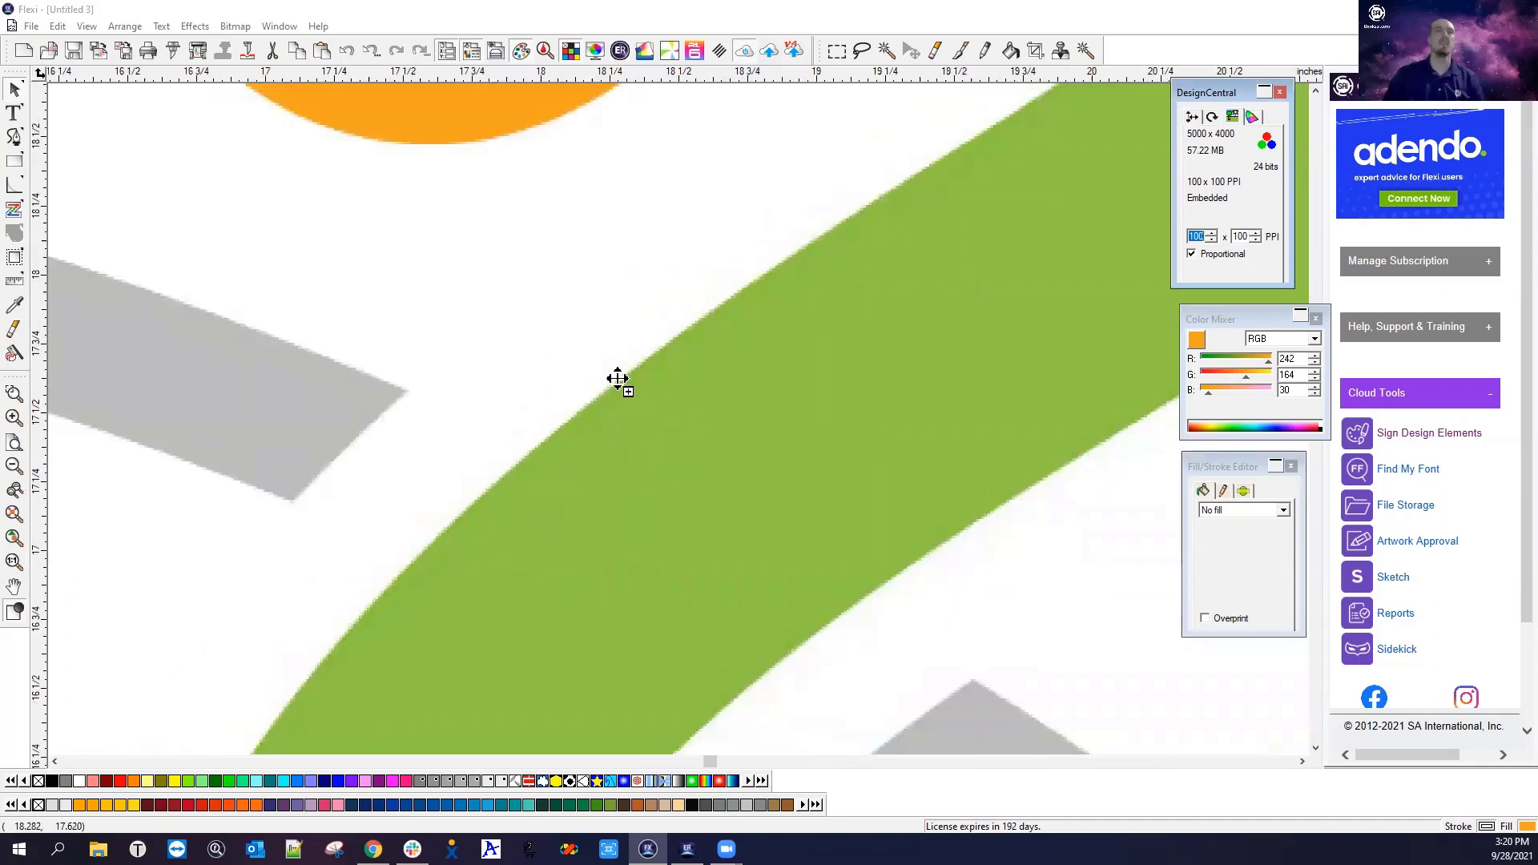
scroll(617, 378, "down", 5)
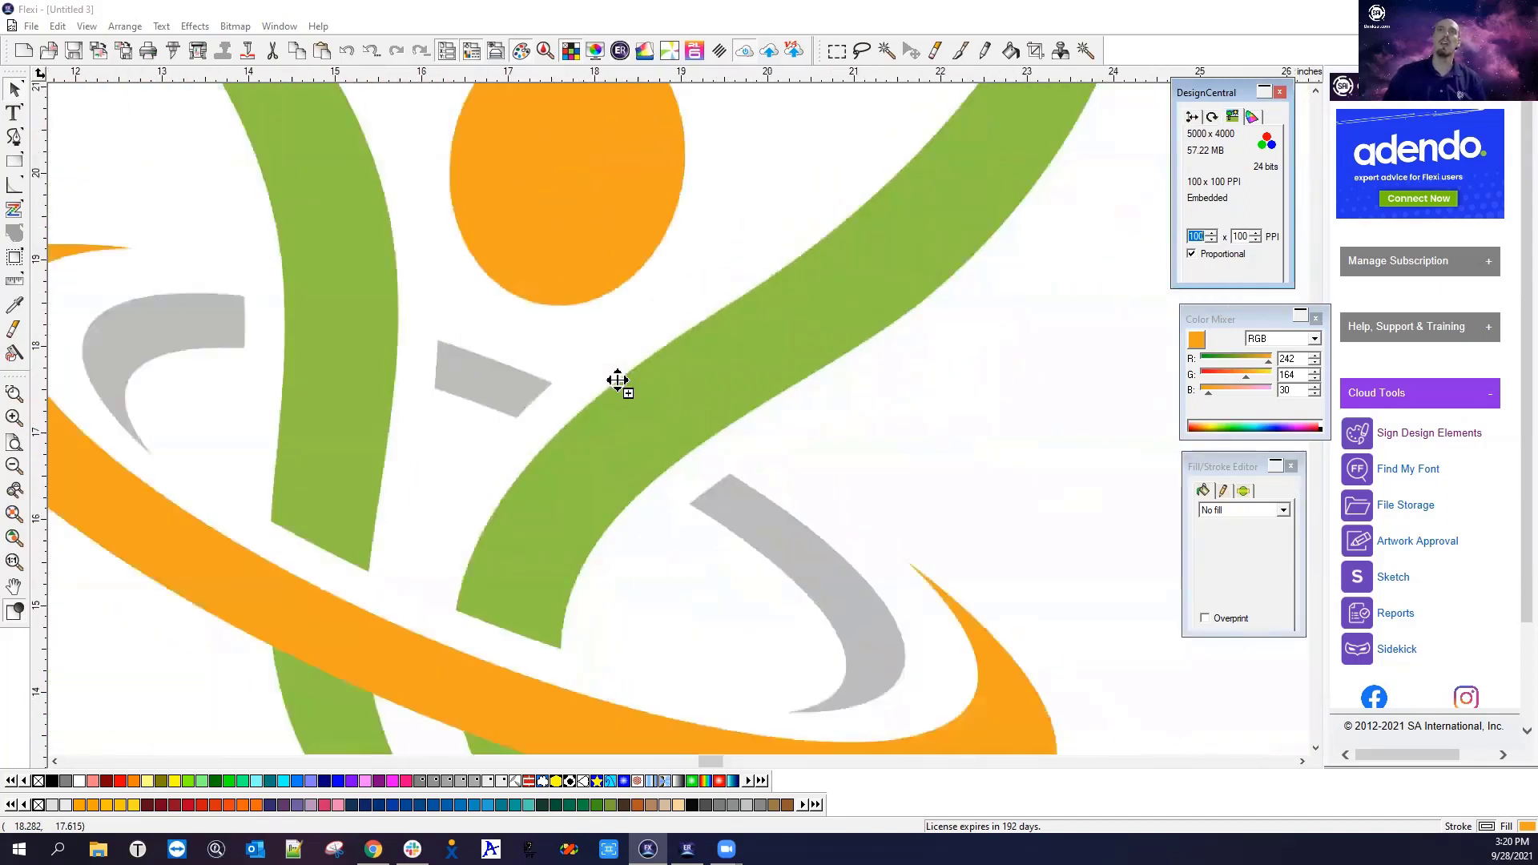
scroll(617, 379, "down", 5)
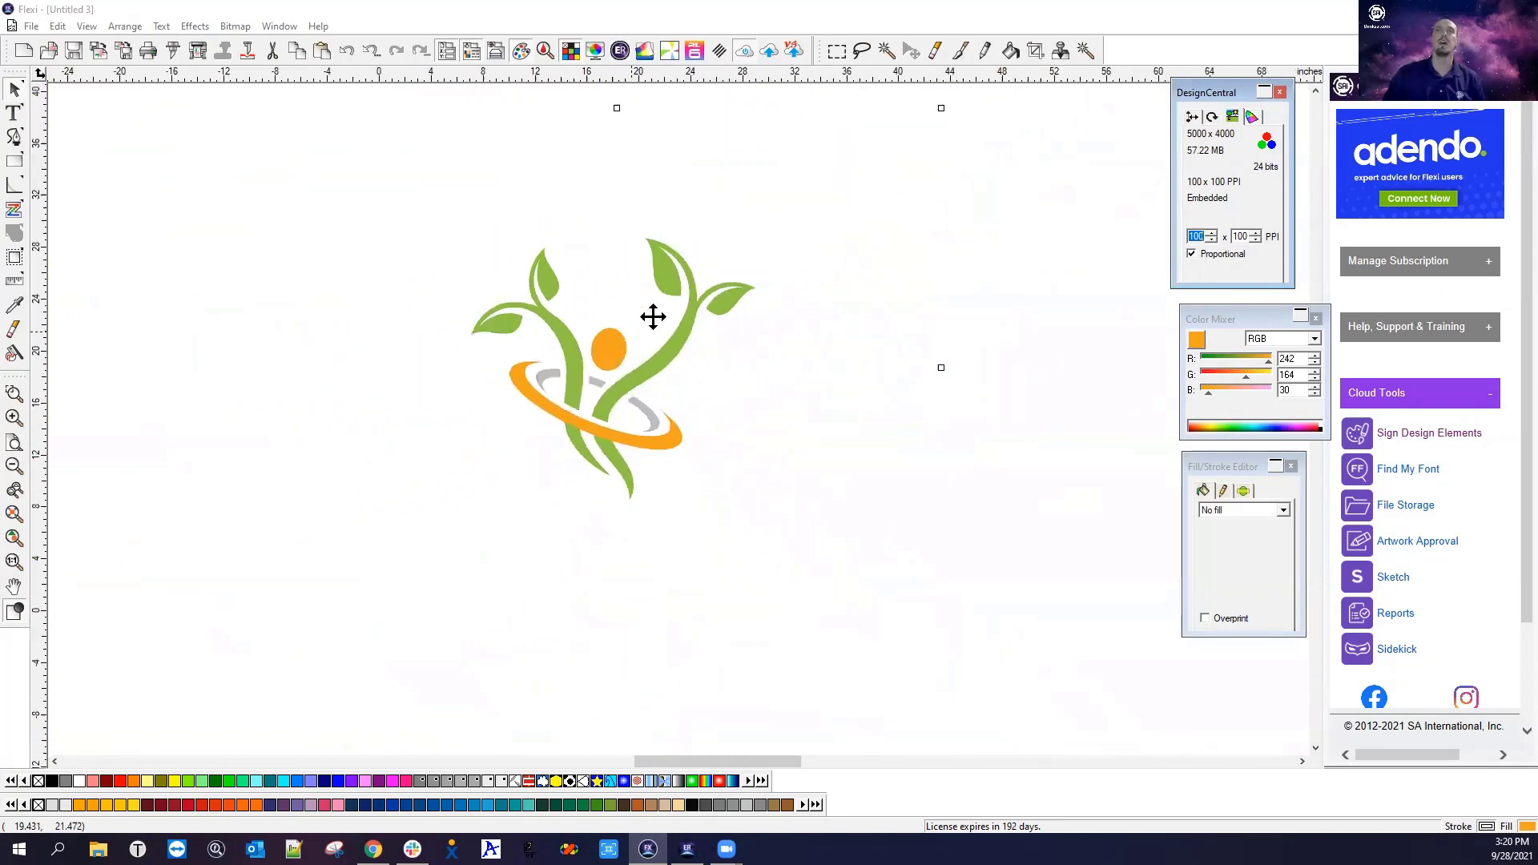
scroll(687, 301, "down", 2)
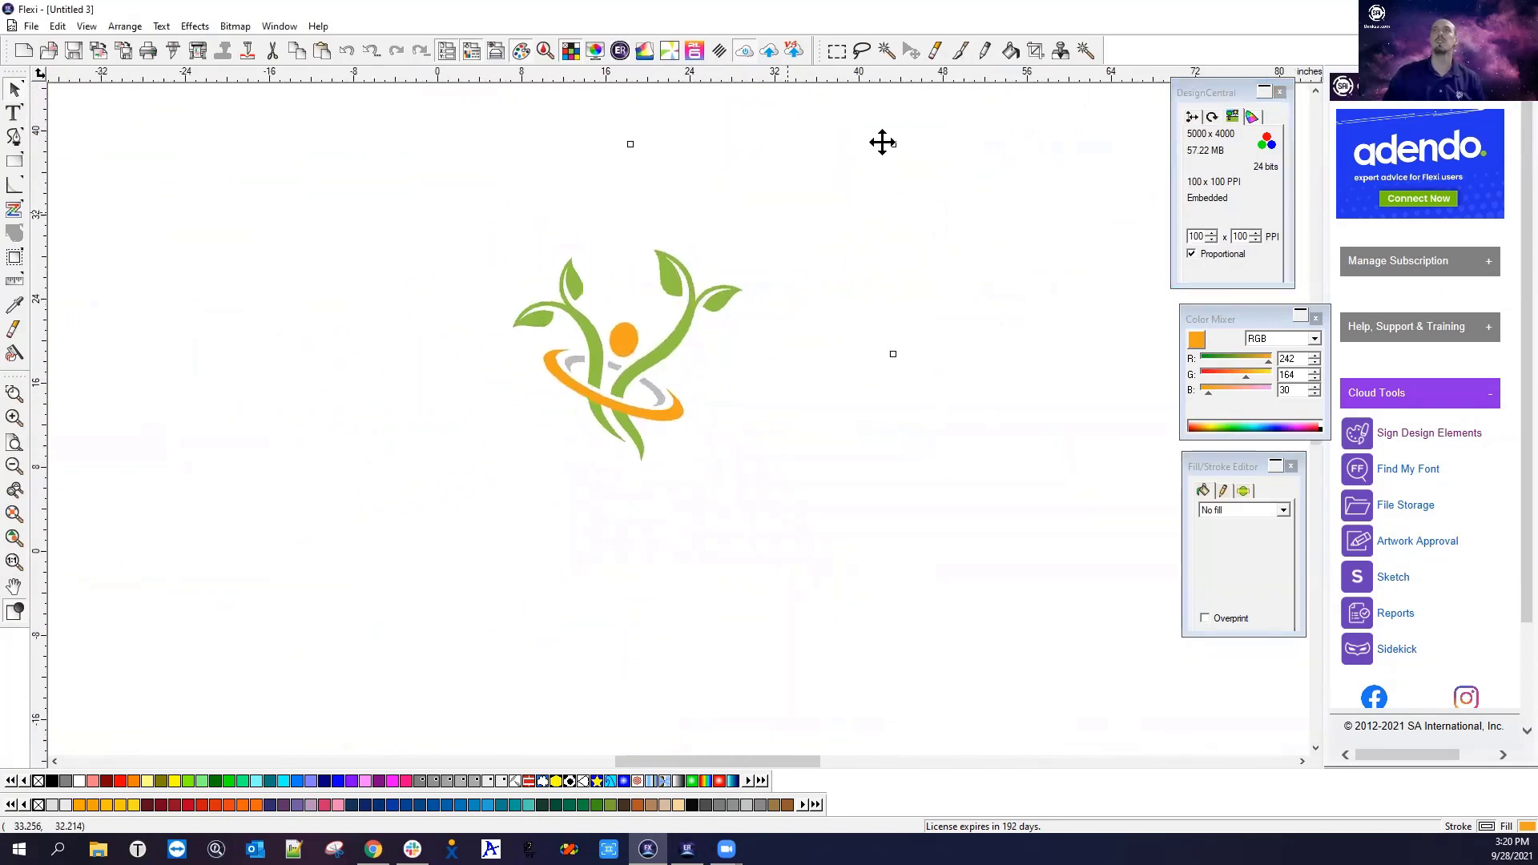
Crop the logo bitmap closely around the artwork to about 23.0 by 21.1 in, exit the tool and deselect it
left_click(1035, 51)
left_click_drag(504, 235, 748, 471)
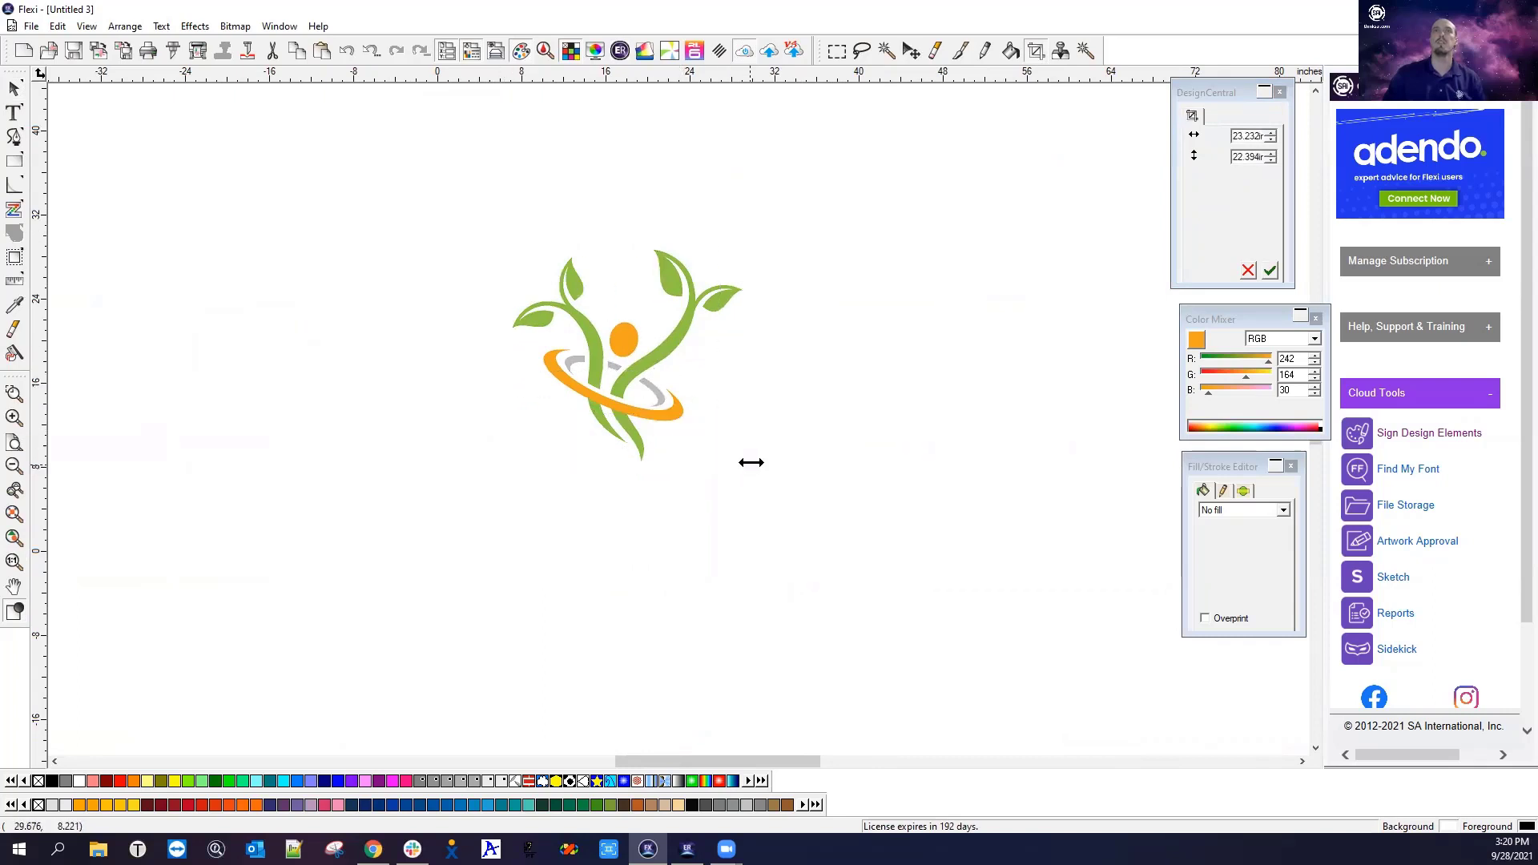
left_click_drag(503, 368, 506, 368)
left_click_drag(612, 235, 611, 244)
left_click_drag(618, 474, 618, 467)
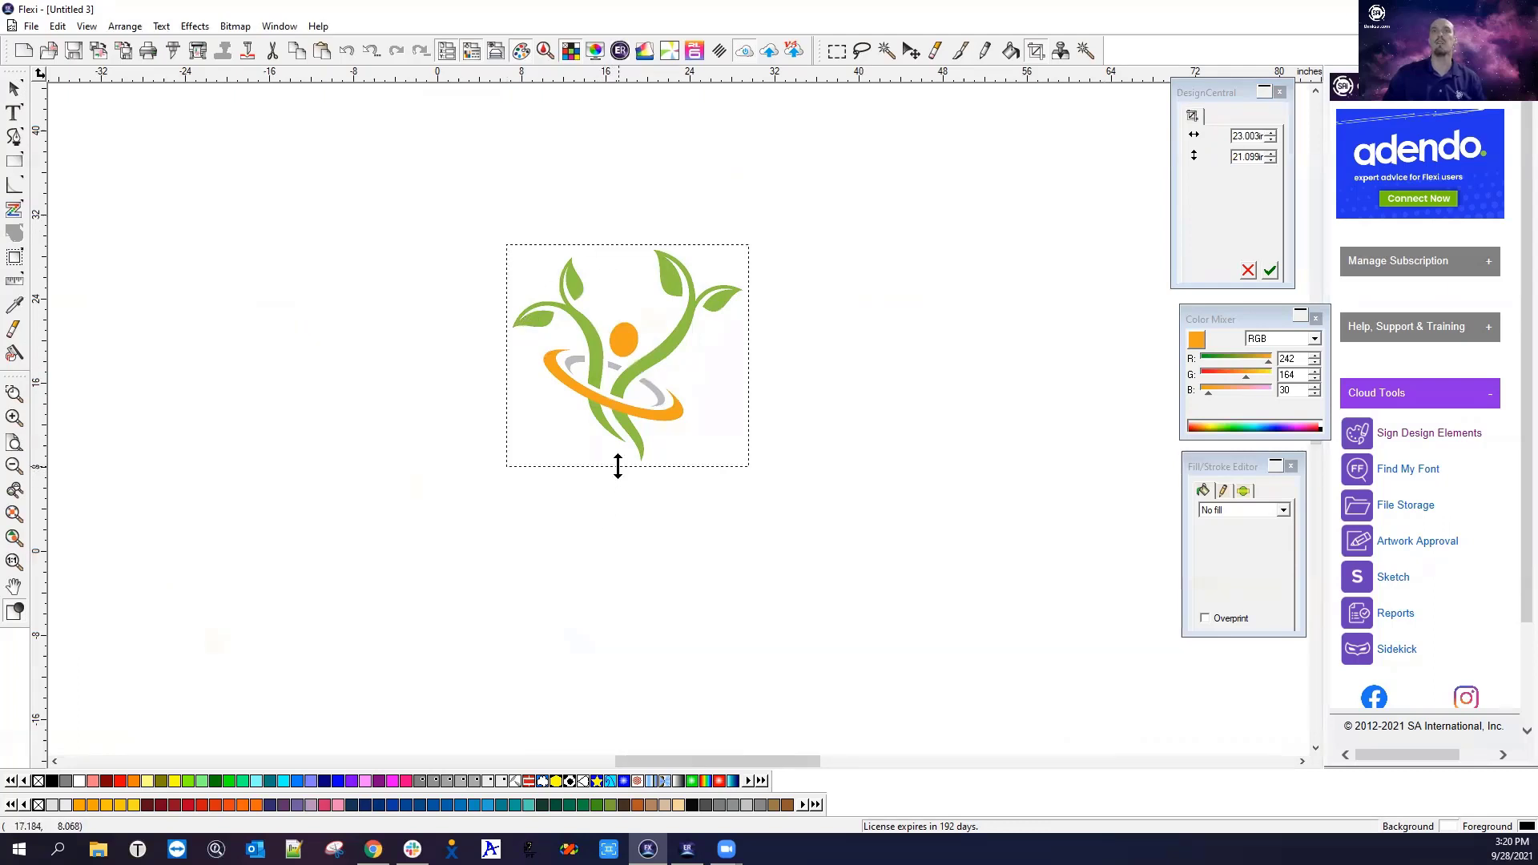
left_click(1270, 270)
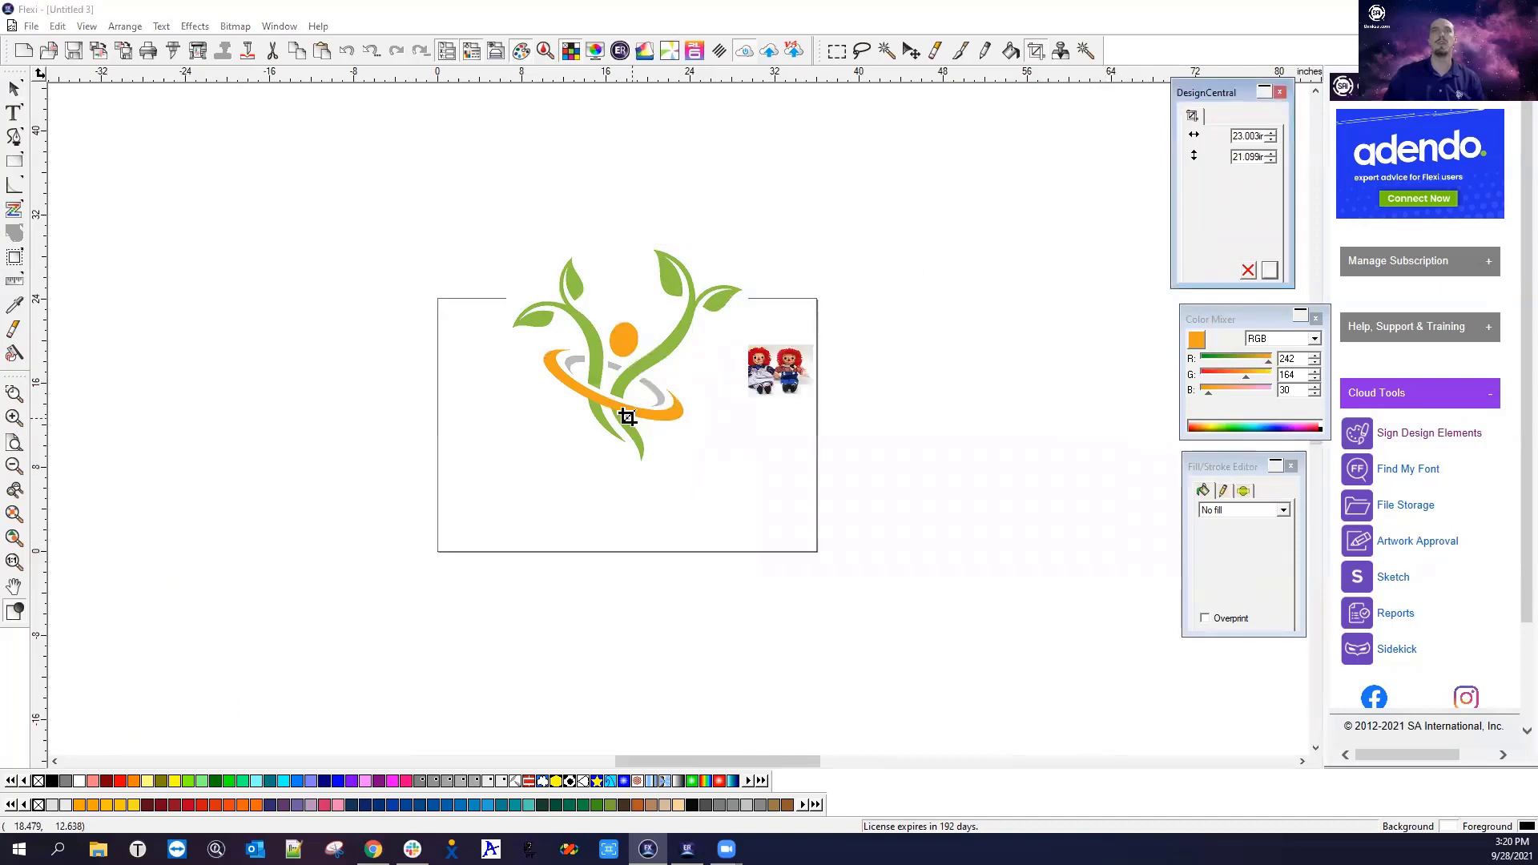
right_click(496, 281)
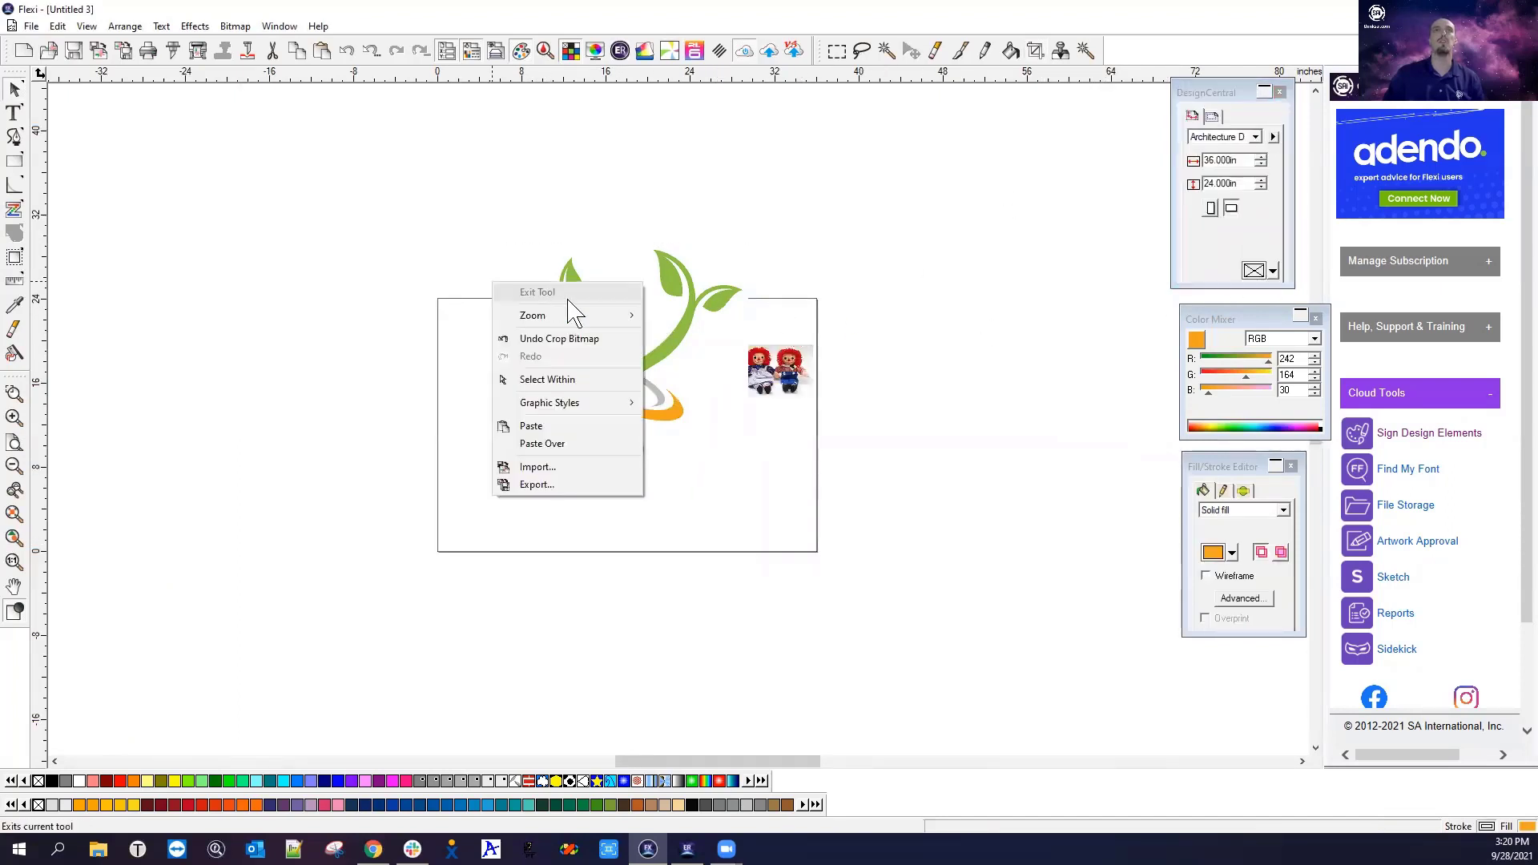
left_click(484, 265)
Move the cropped logo aside, delete the leftover doll picture, and place the logo back on the page
left_click_drag(529, 313, 300, 343)
left_click_drag(644, 281, 886, 480)
key("Delete")
left_click_drag(408, 423, 650, 438)
scroll(680, 464, "up", 2)
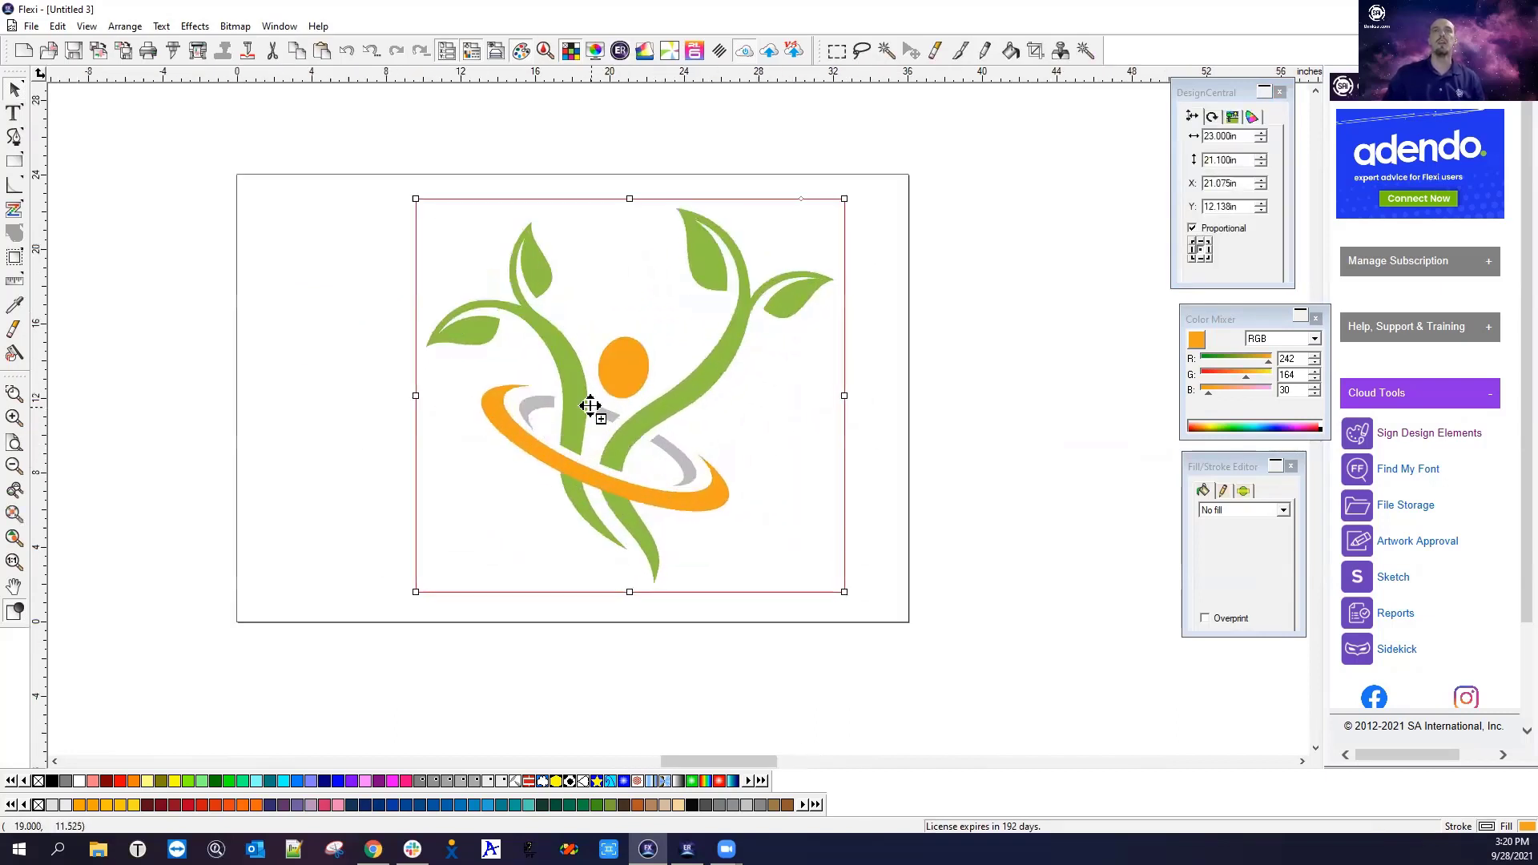
Start a Color Trace covering the whole logo bitmap and set its number of colours to 16
left_click(196, 27)
left_click(200, 26)
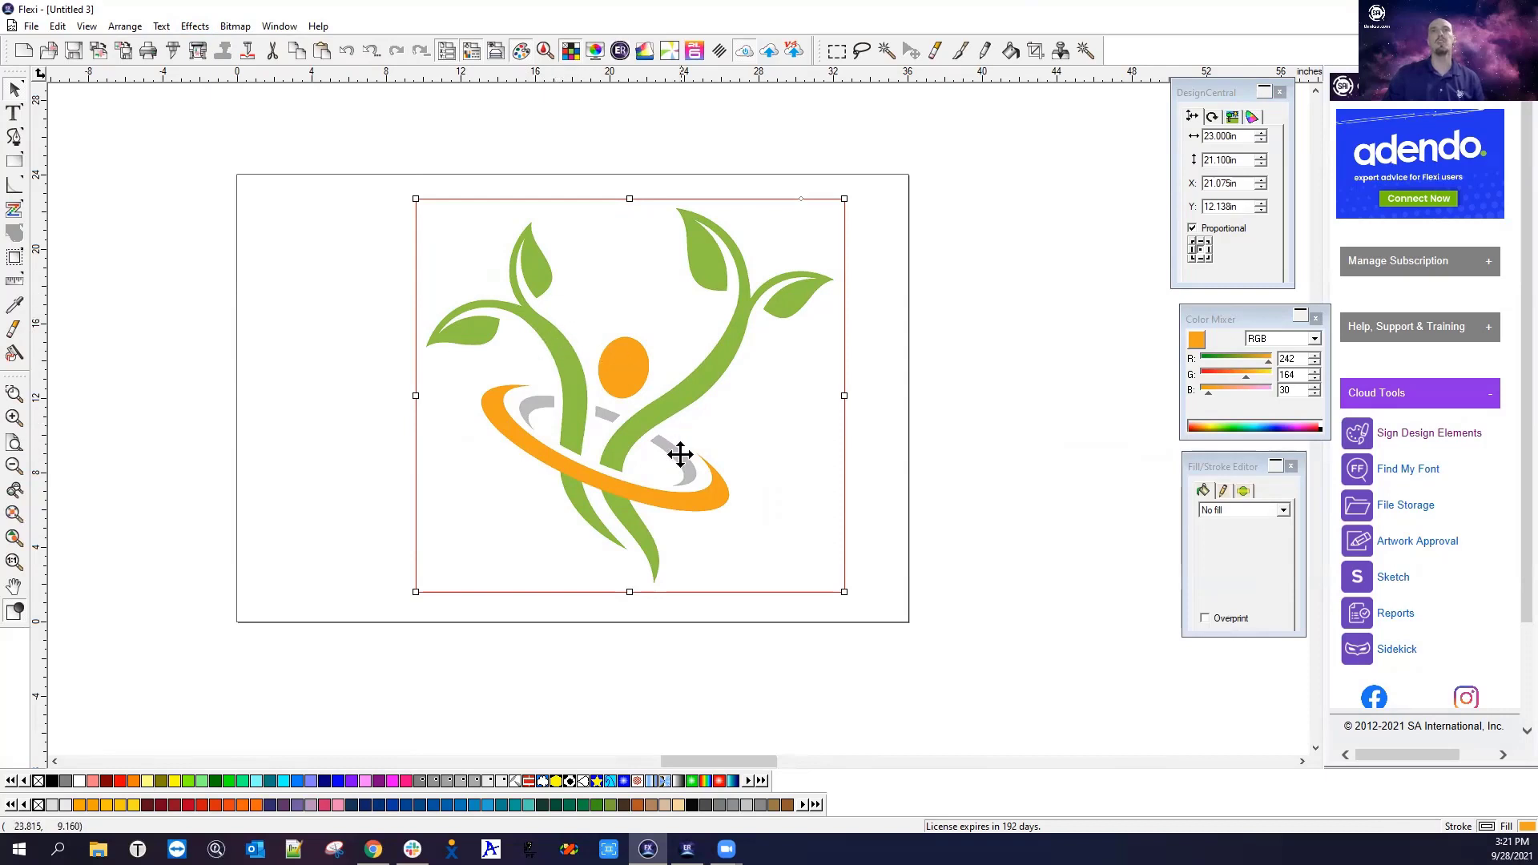
left_click(196, 27)
mouse_move(320, 167)
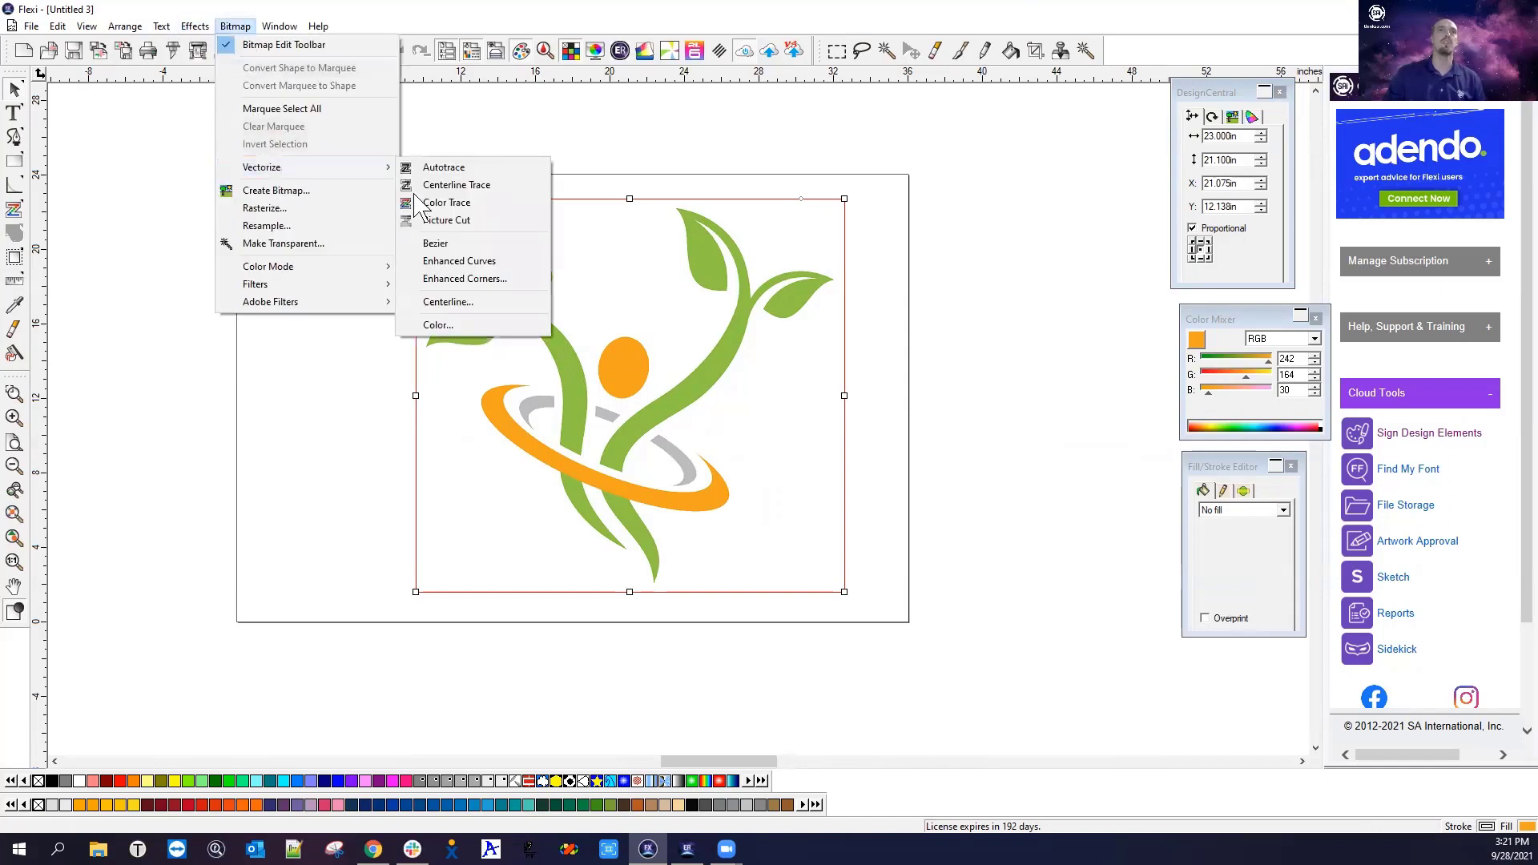
left_click(459, 205)
mouse_move(376, 161)
left_mouse_down()
mouse_move(481, 271)
mouse_move(922, 617)
left_mouse_up()
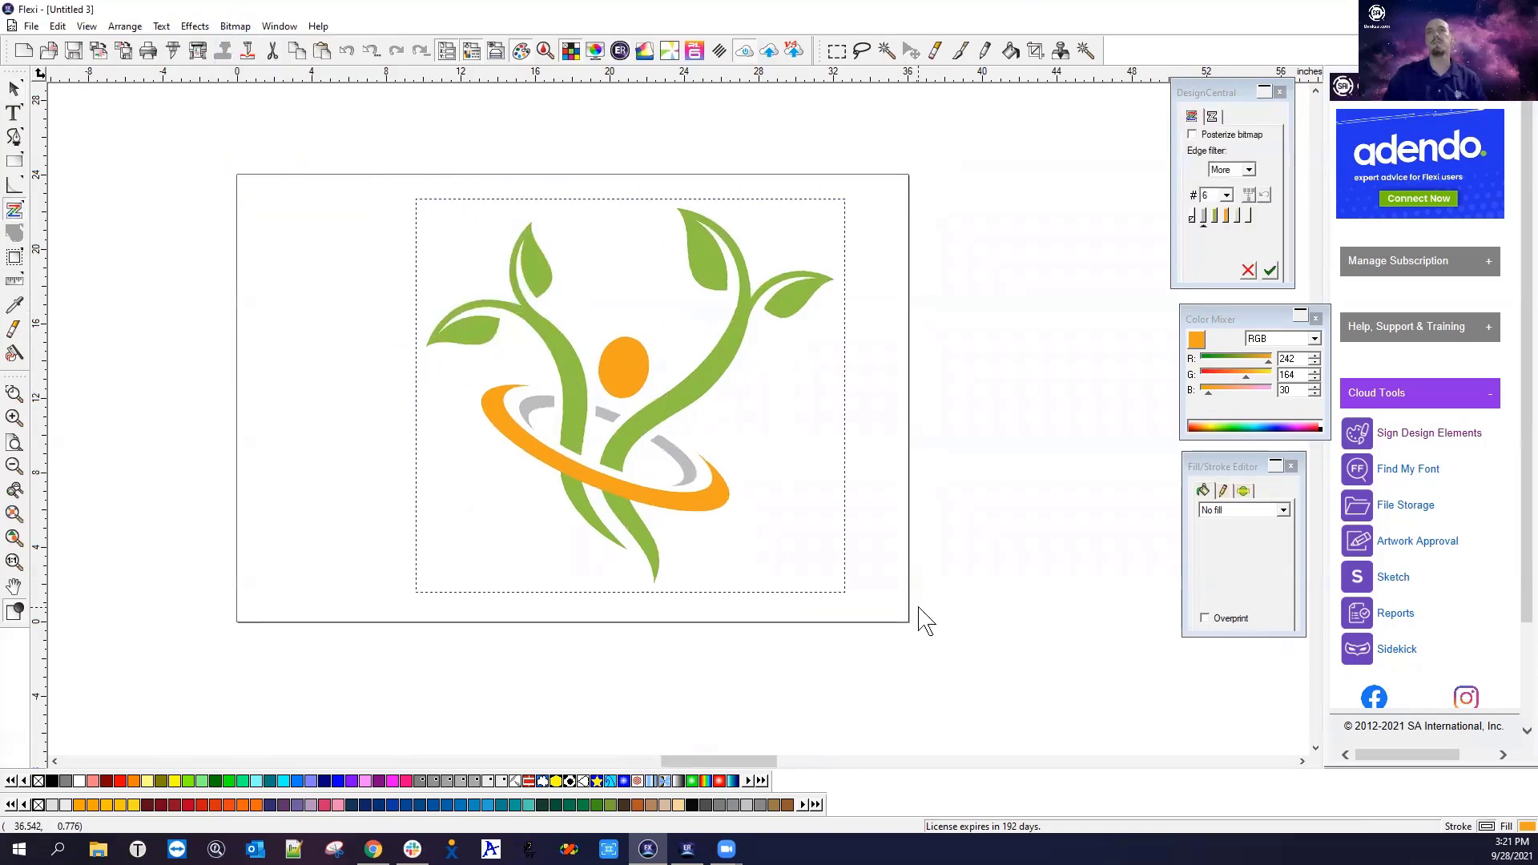
left_click(1226, 196)
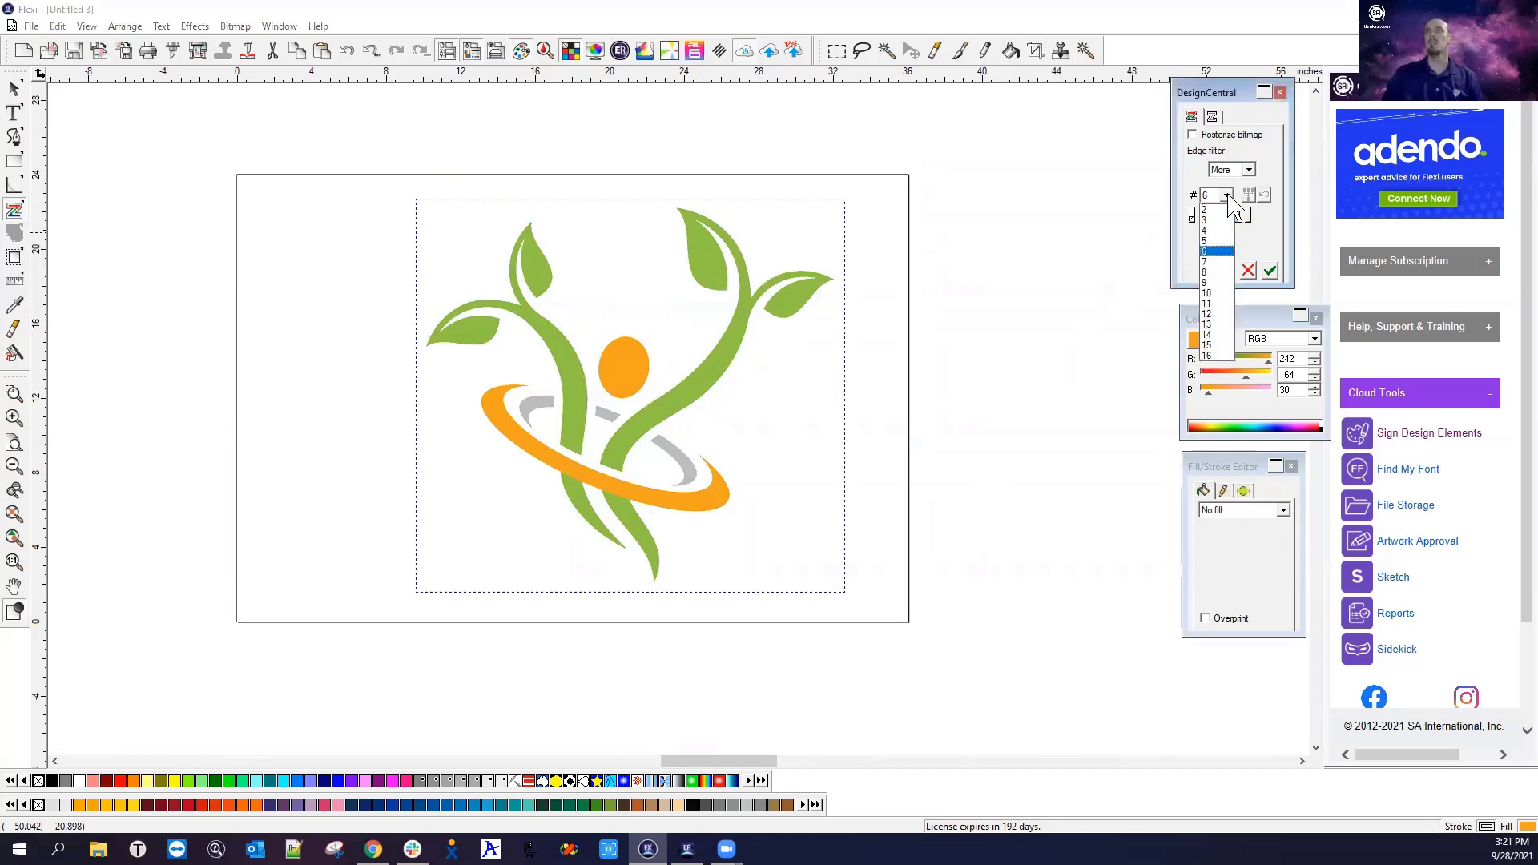
left_click(1215, 356)
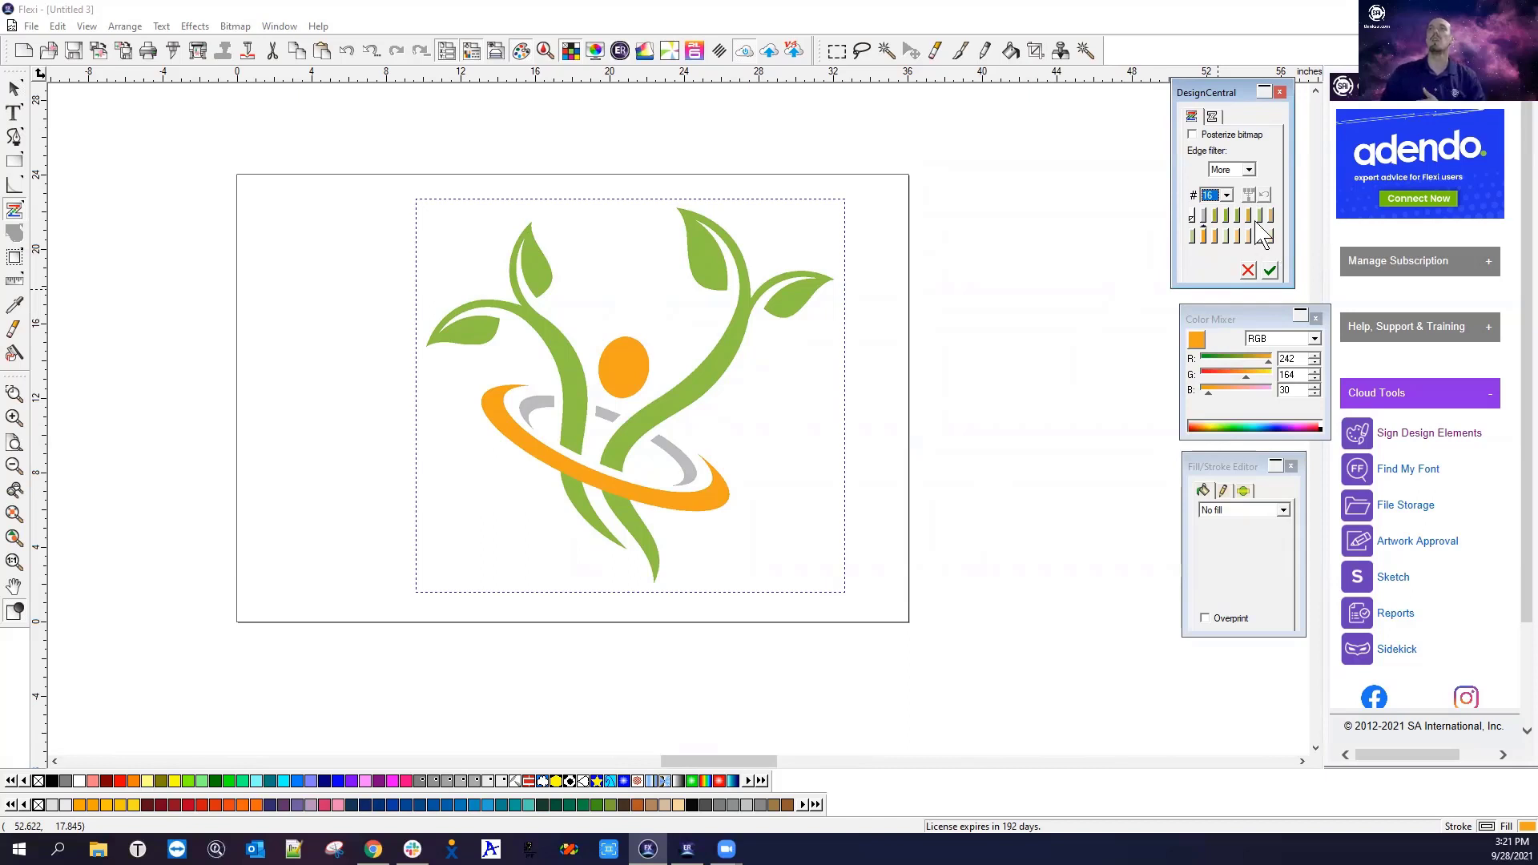
Keep the Color Trace edge filter at More and reduce the number of colours to 4
left_click(1248, 171)
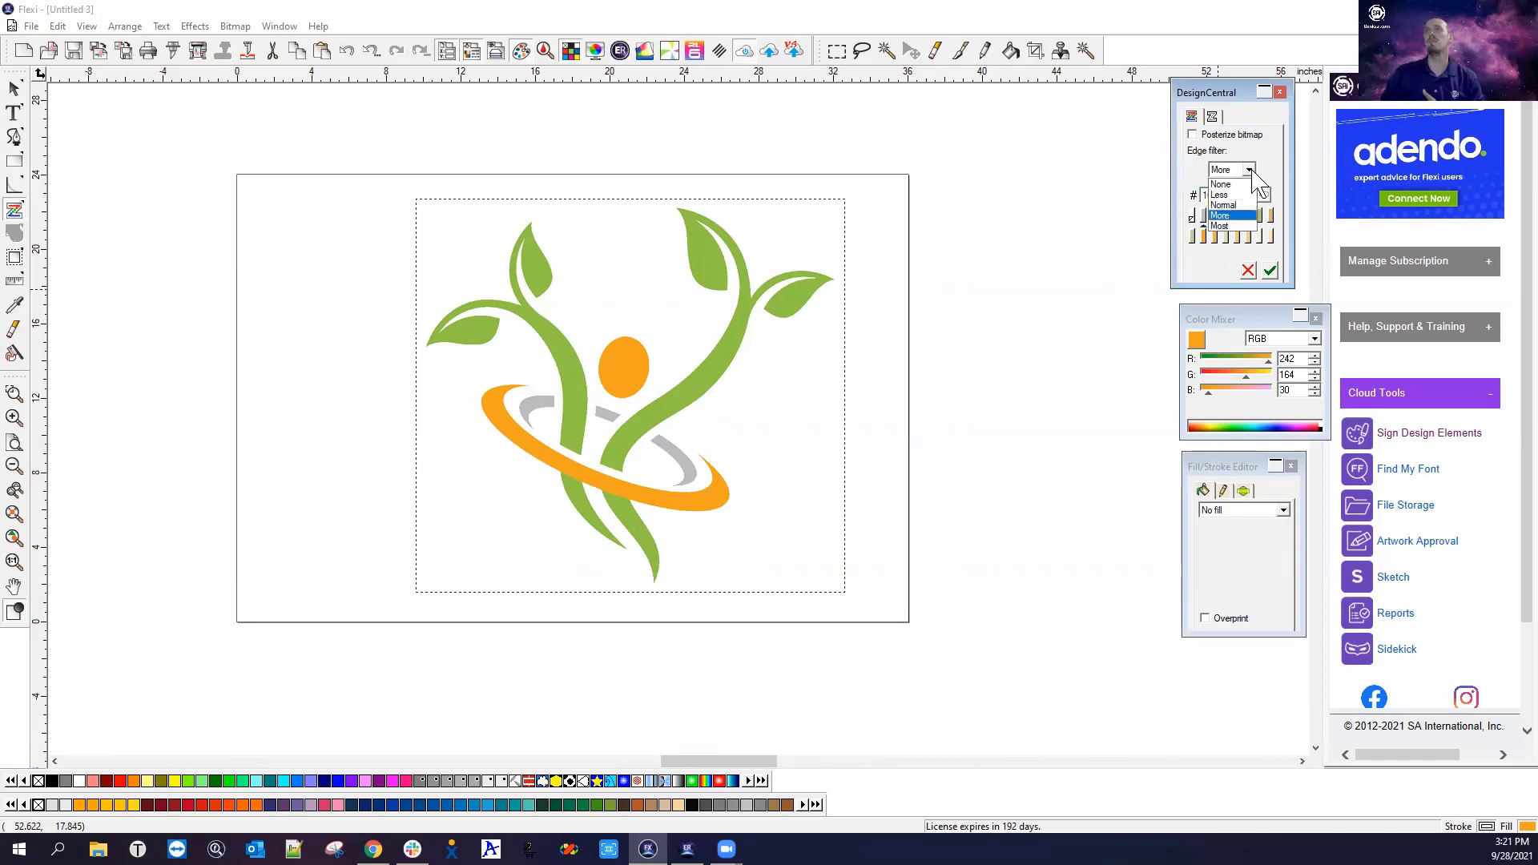
left_click(1241, 217)
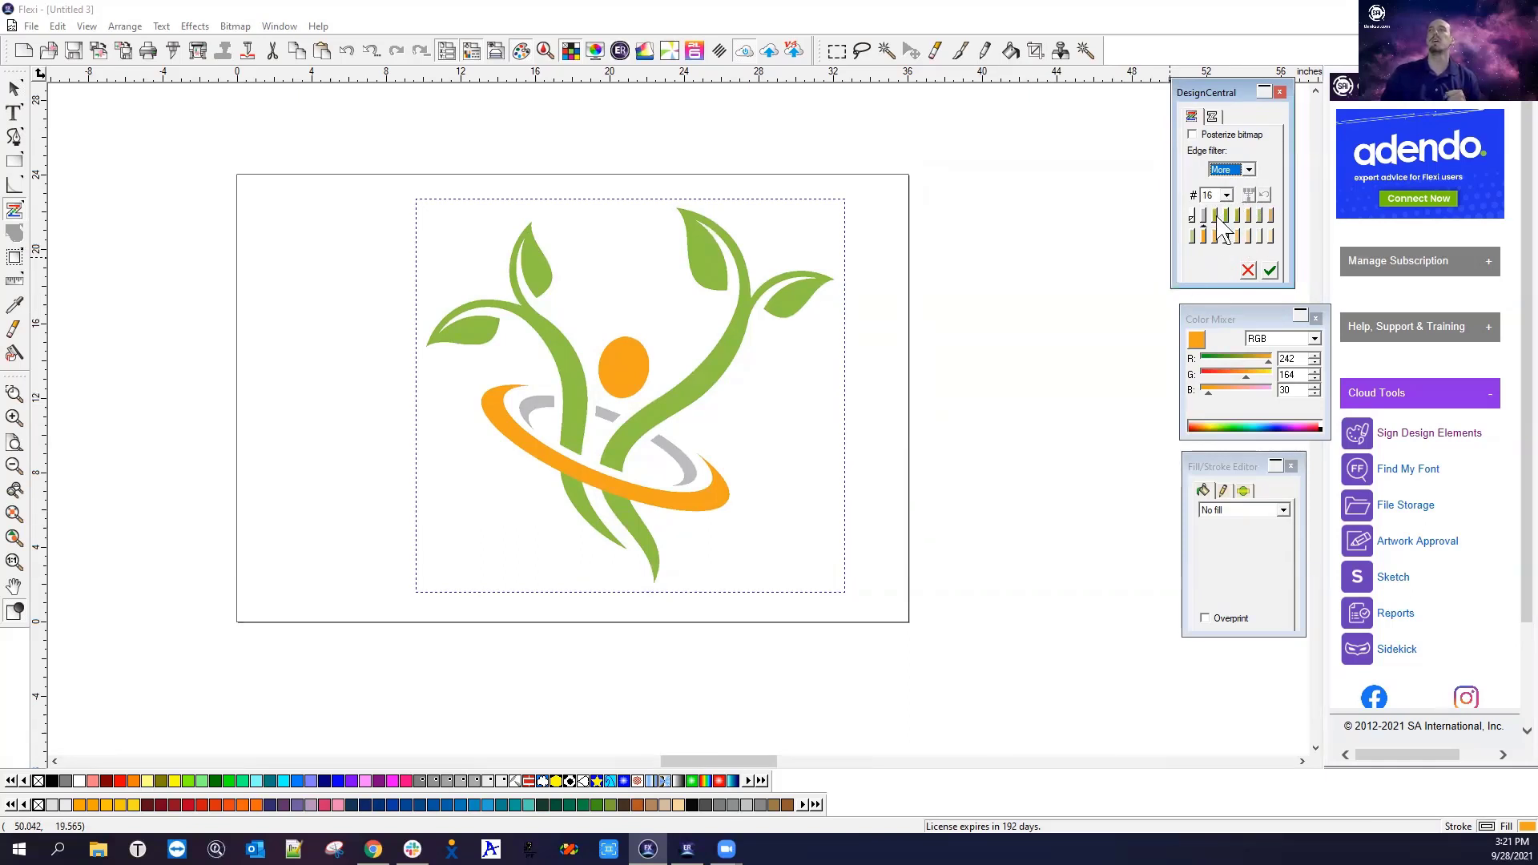
left_click(1224, 196)
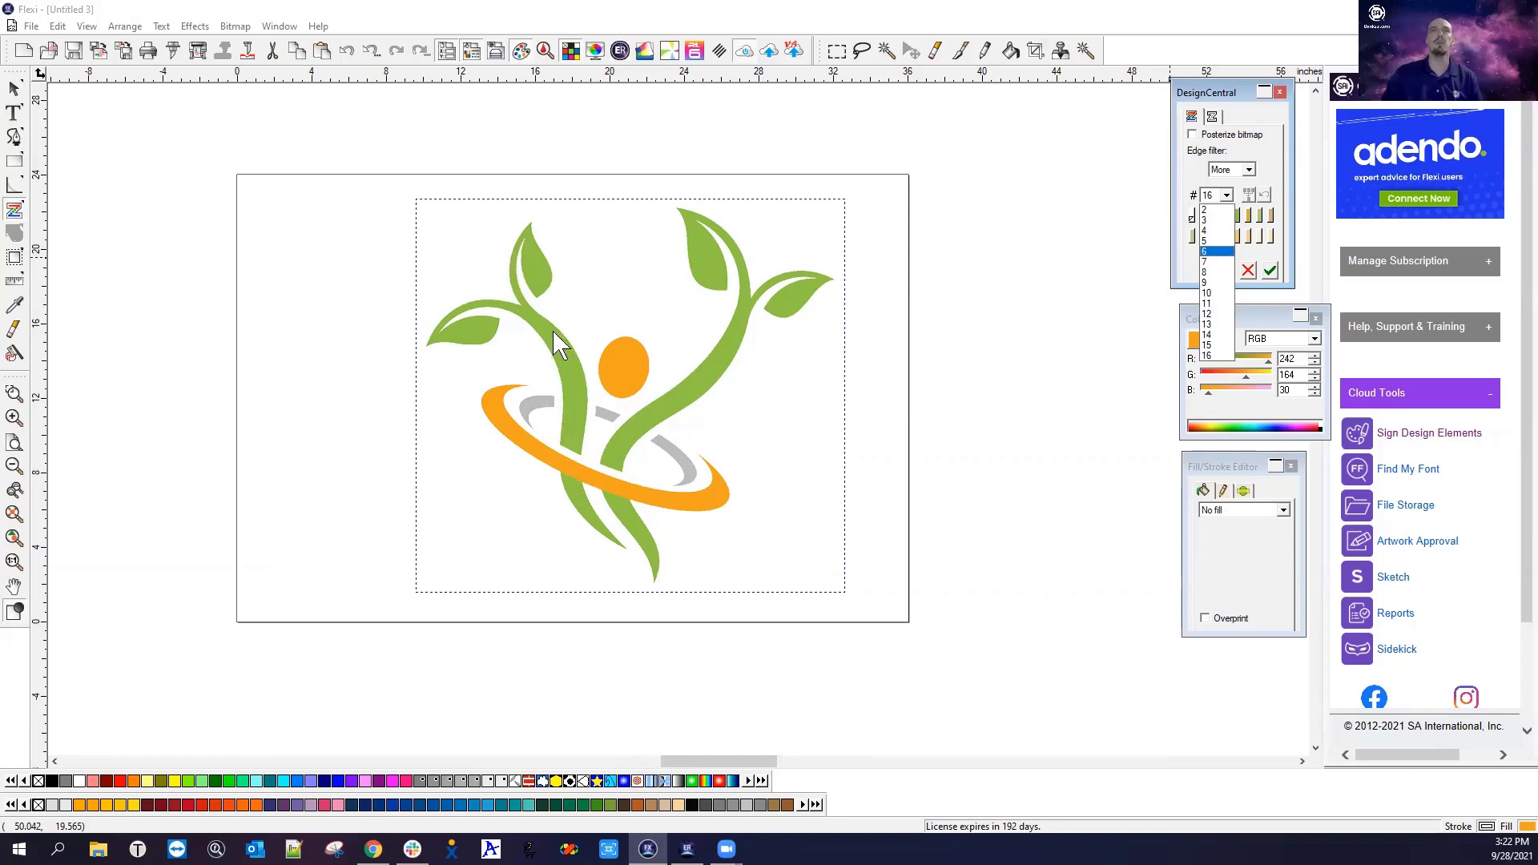
left_click(1218, 230)
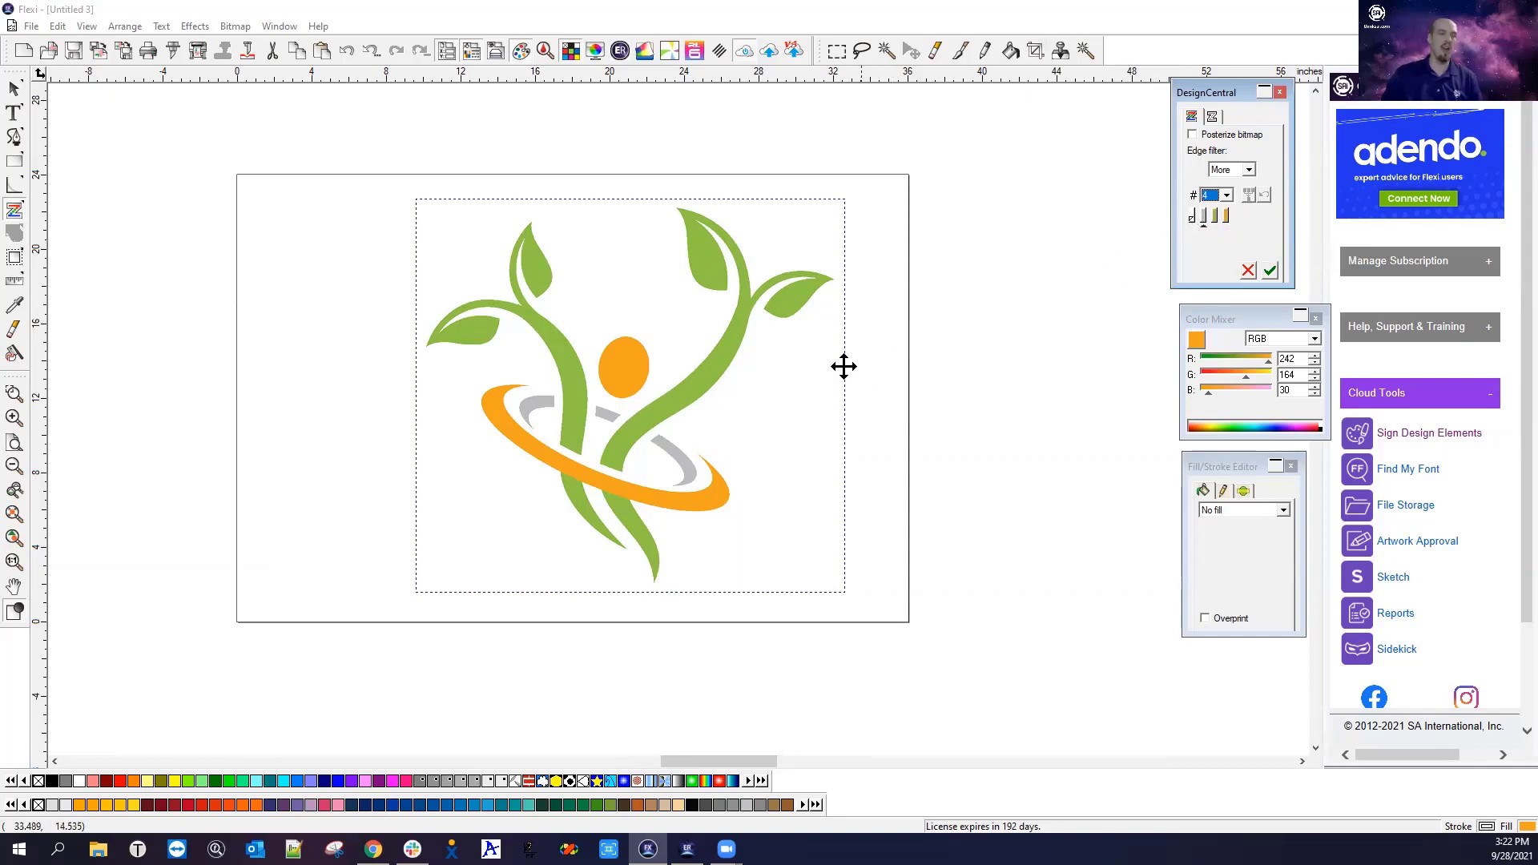
Check the logo bitmap's stem edges up close, apply the 4-colour trace, and exit the tool
scroll(655, 402, "up", 5)
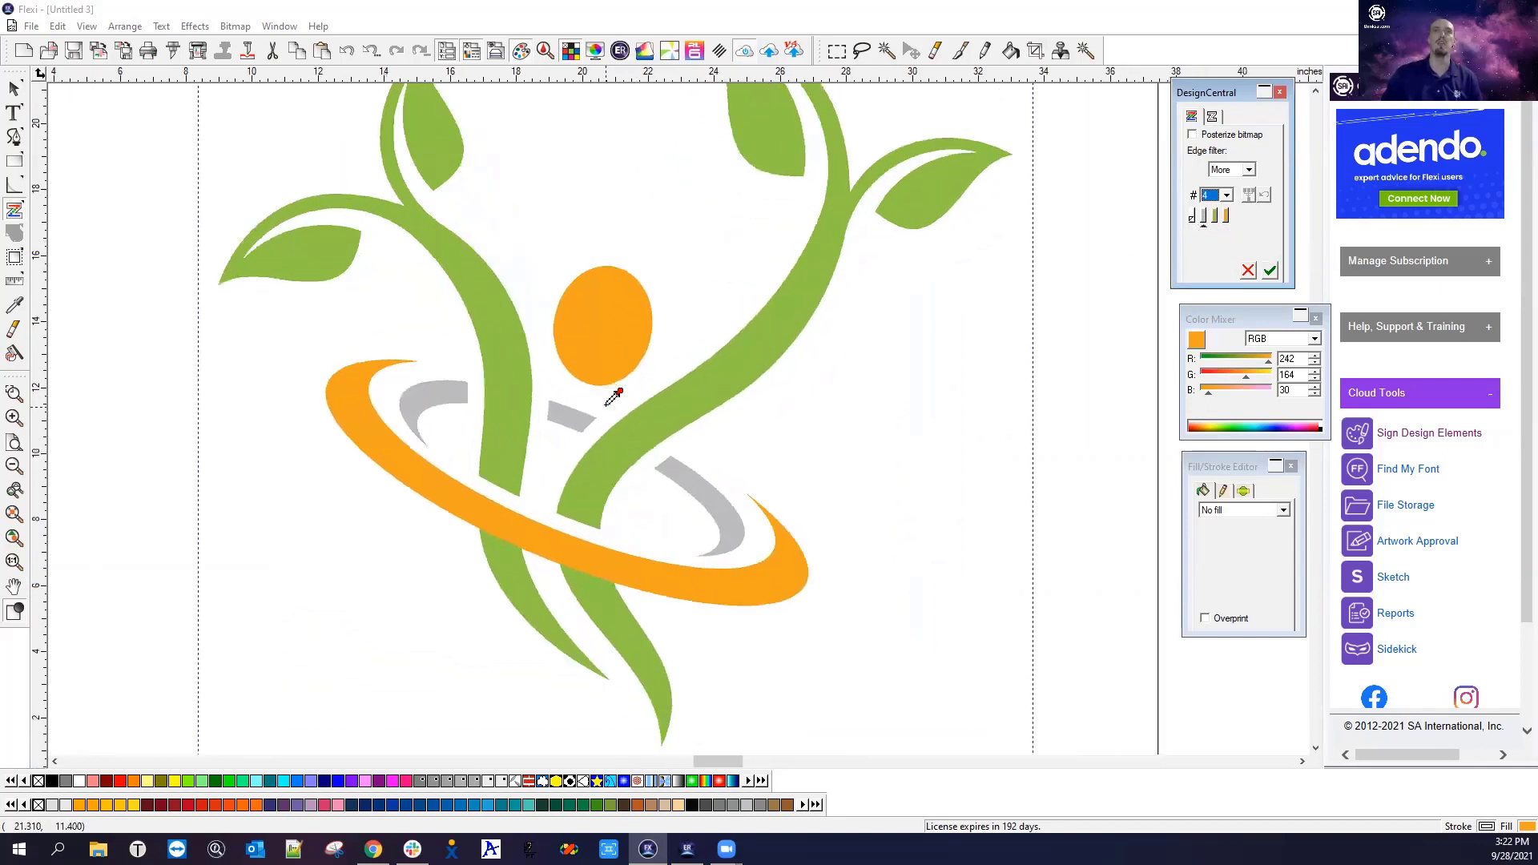
scroll(633, 409, "up", 4)
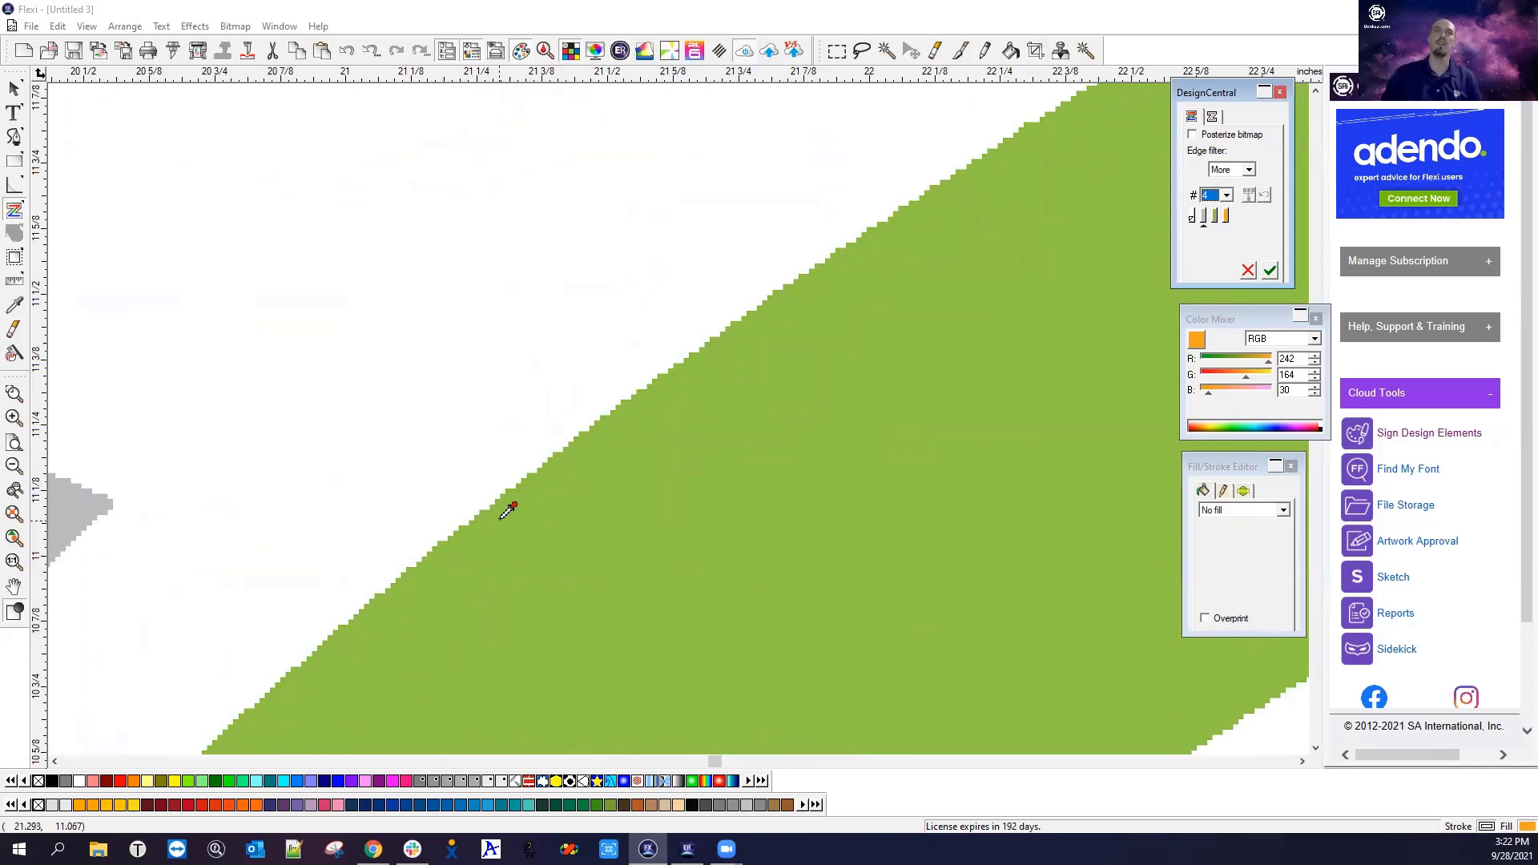
scroll(508, 511, "down", 8)
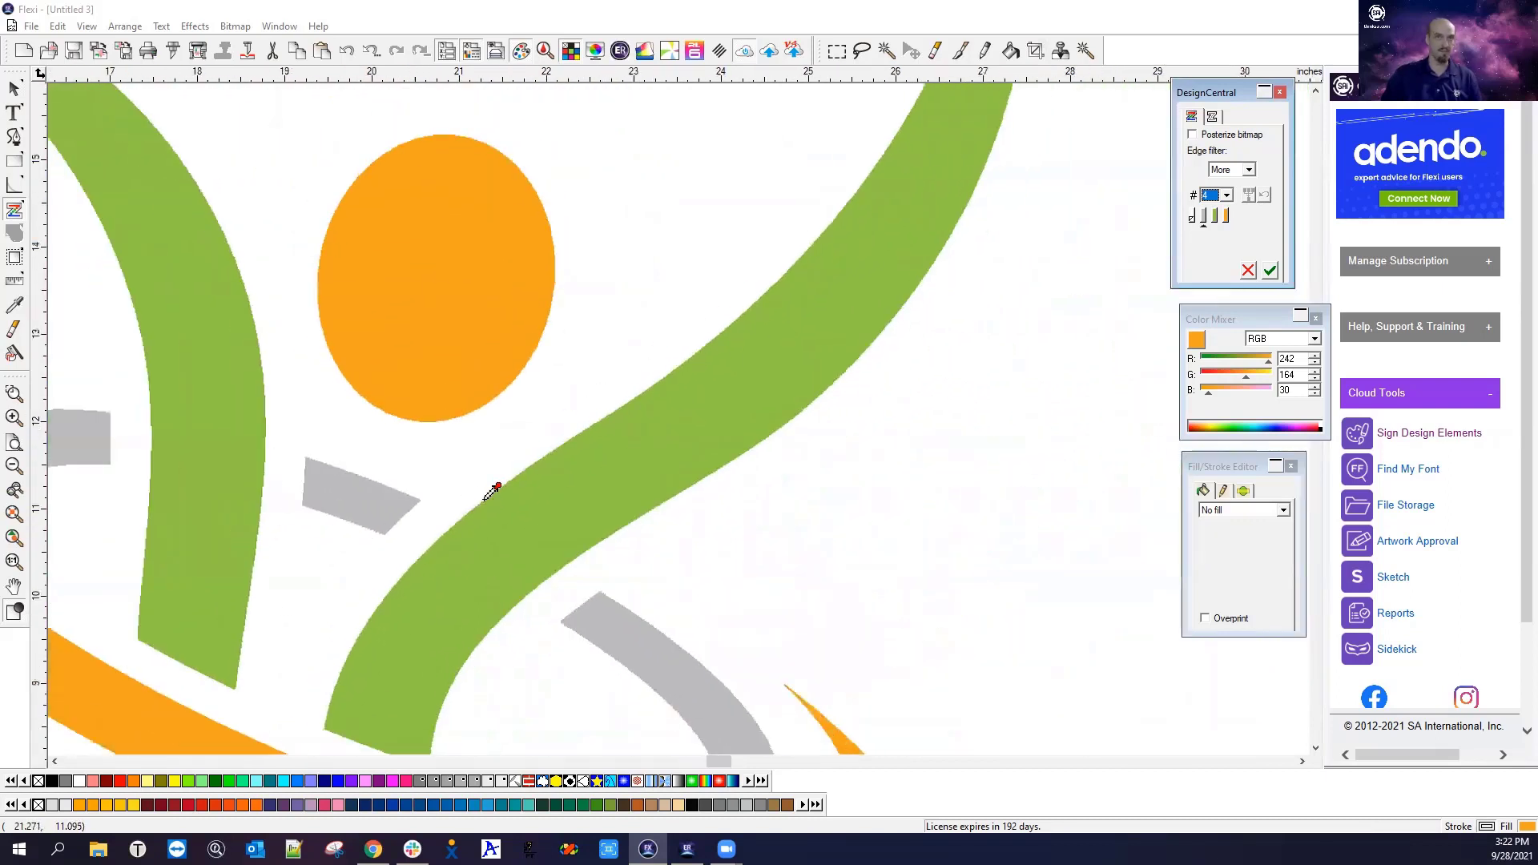
scroll(494, 491, "down", 5)
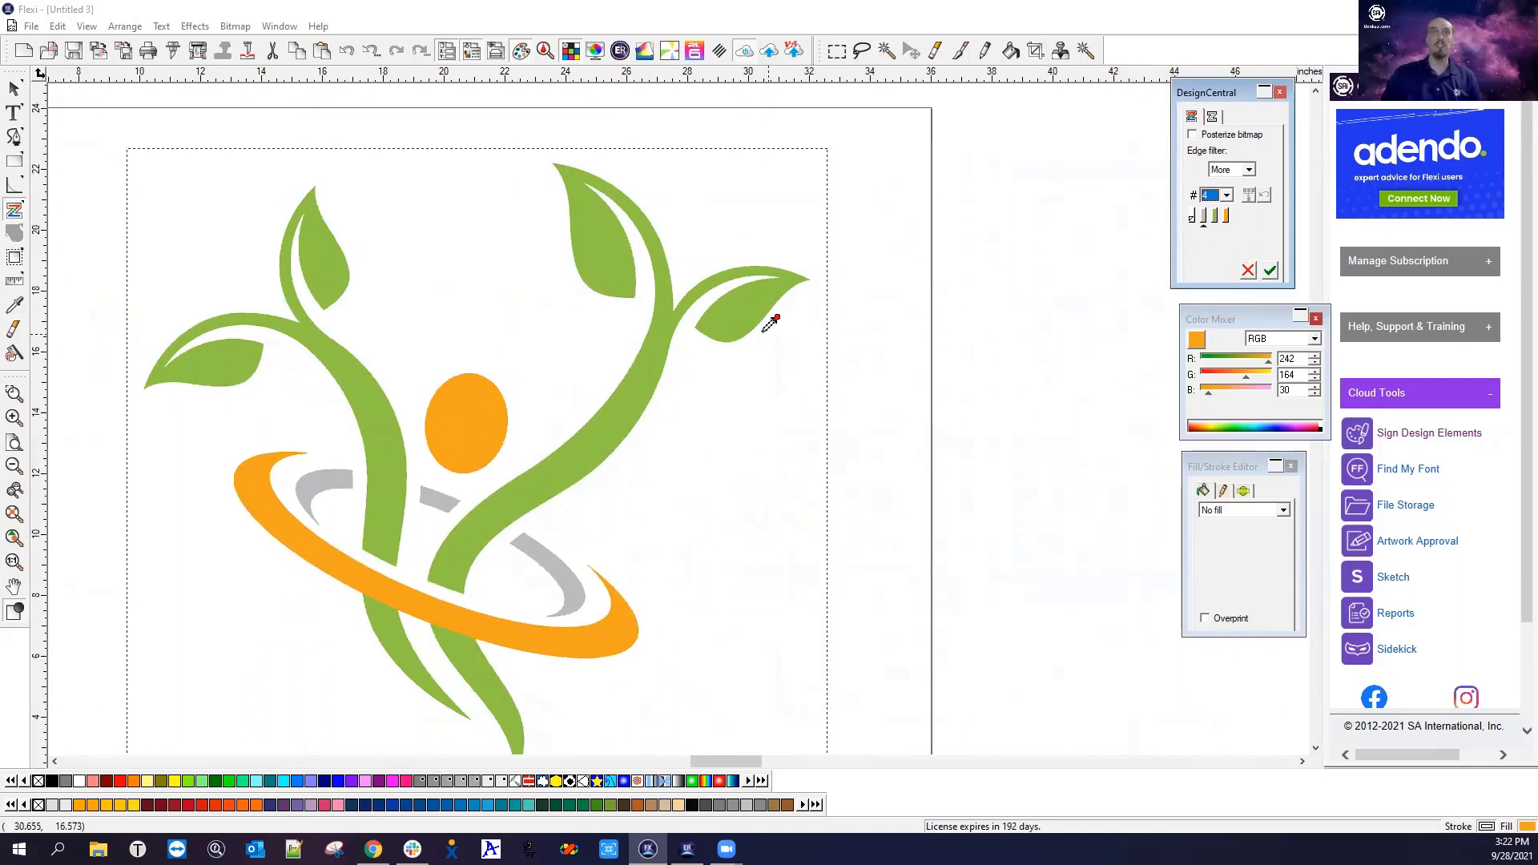
left_click(1271, 272)
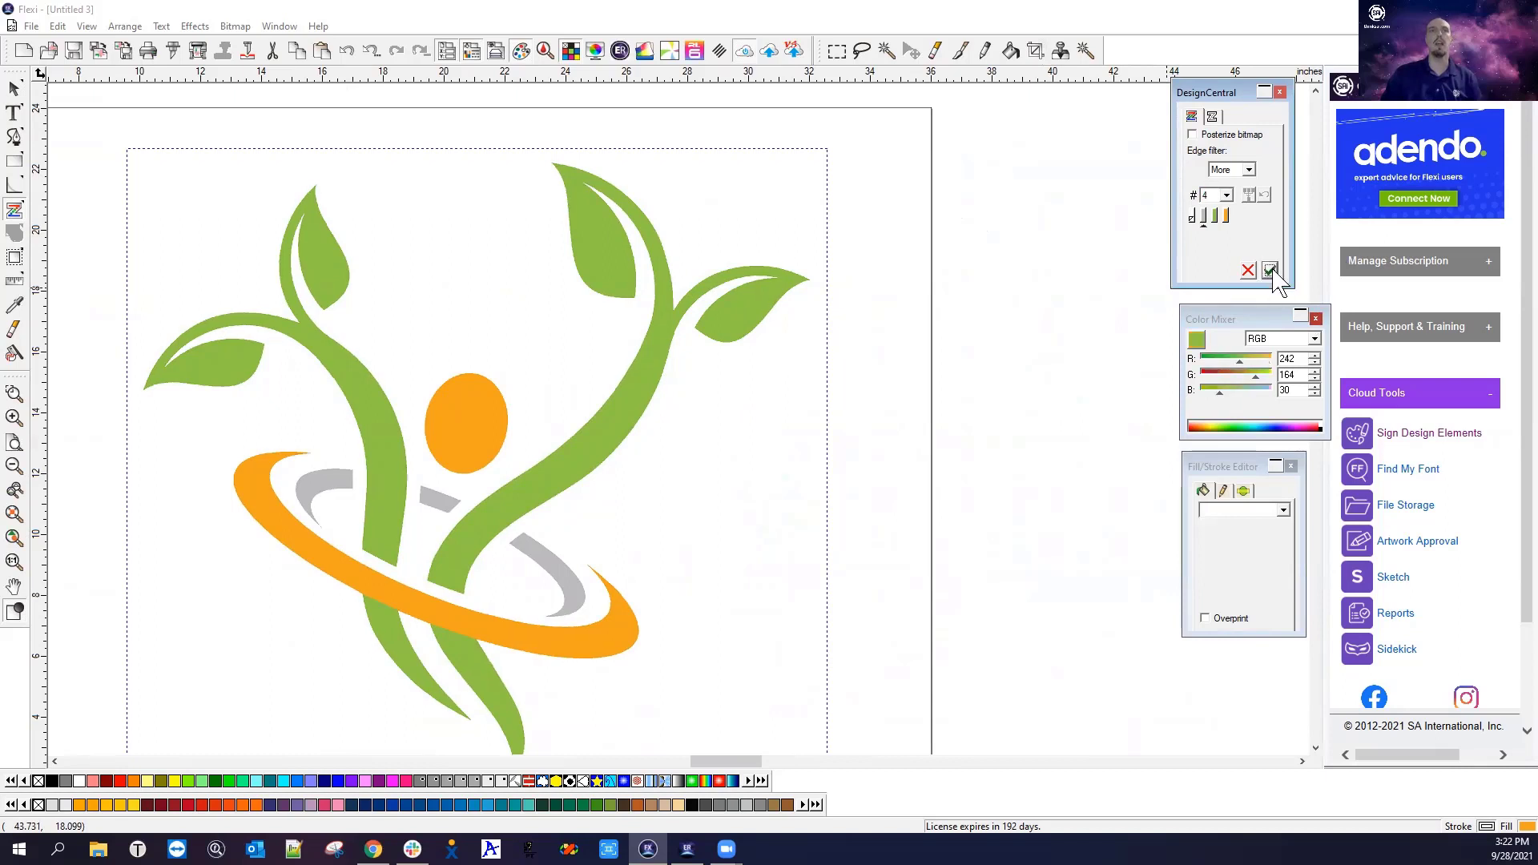
right_click(932, 393)
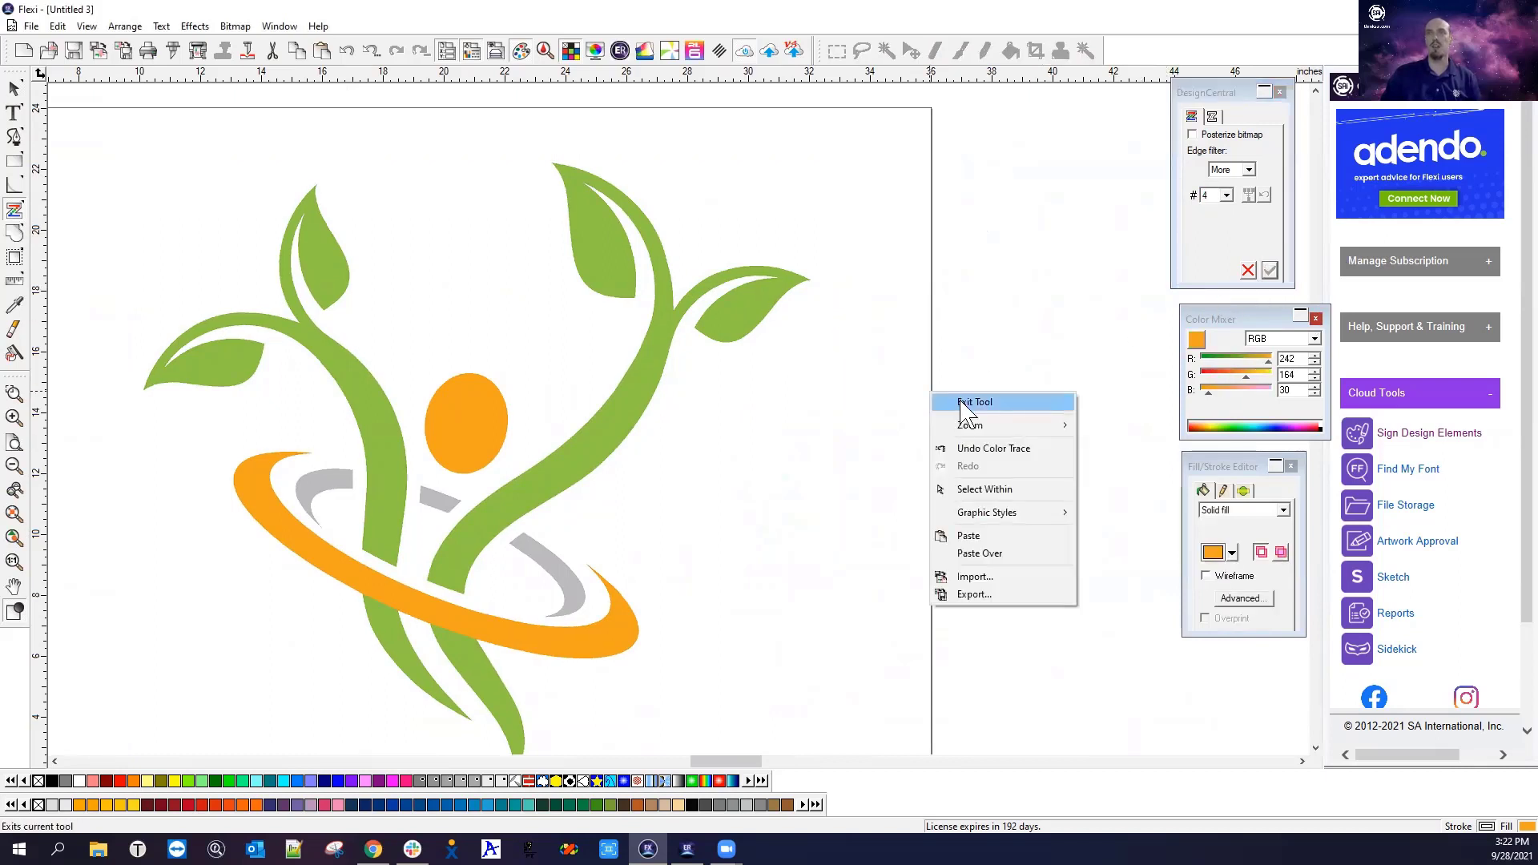
left_click(965, 403)
Move the original logo bitmap aside to the right of the traced artwork and deselect it
scroll(704, 430, "down", 3)
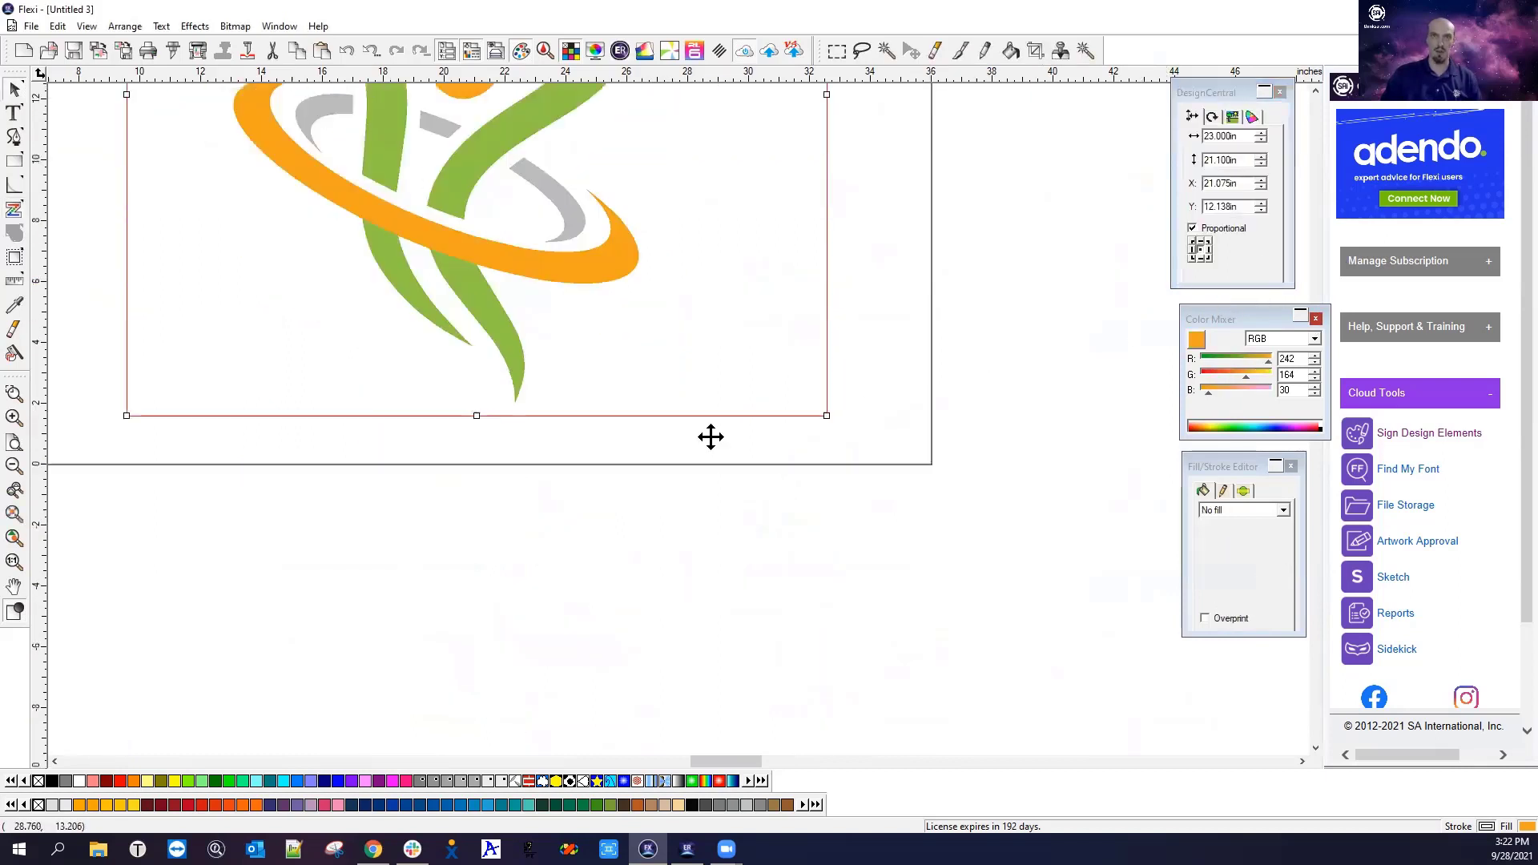
scroll(690, 414, "up", 1)
left_click_drag(694, 360, 1241, 357)
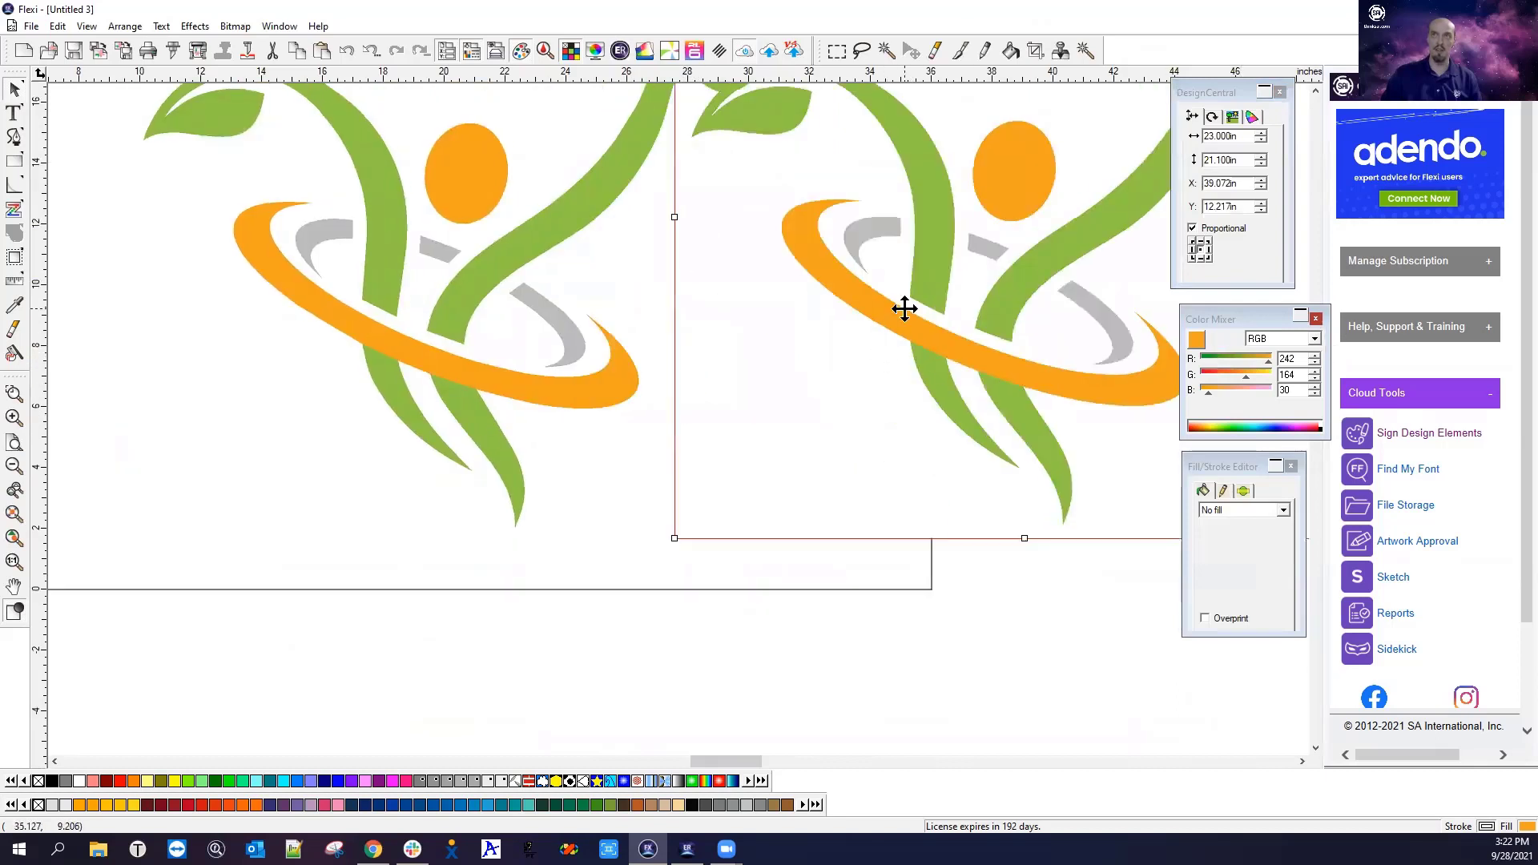
left_click_drag(905, 308, 1156, 351)
left_click(657, 380)
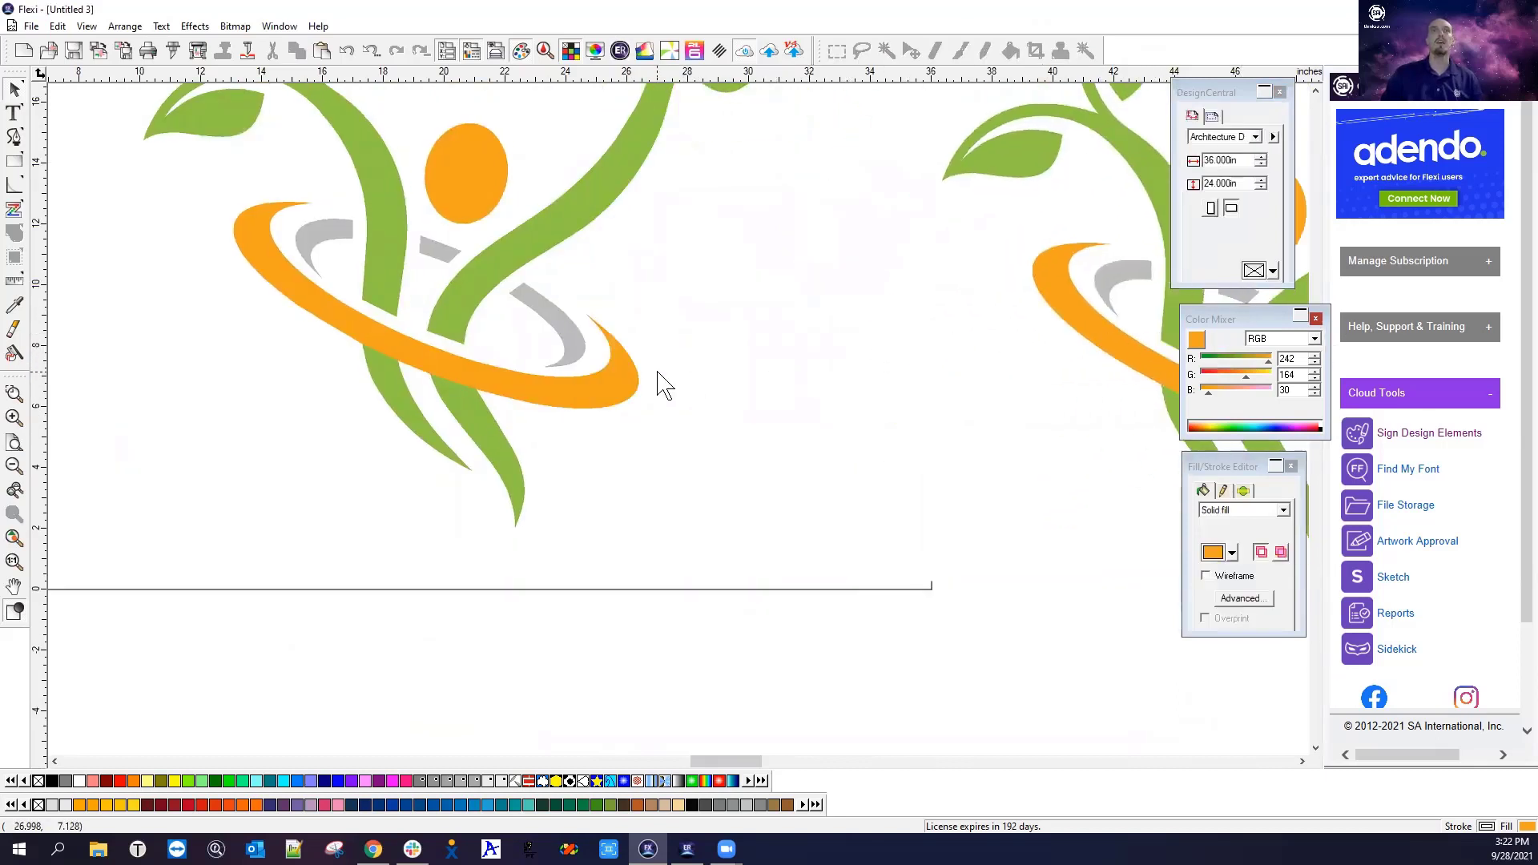
Select the traced right-hand green stem to inspect its vector outline, and deselect it
scroll(630, 354, "down", 4)
scroll(502, 268, "up", 2)
scroll(490, 453, "up", 1)
scroll(493, 462, "up", 1)
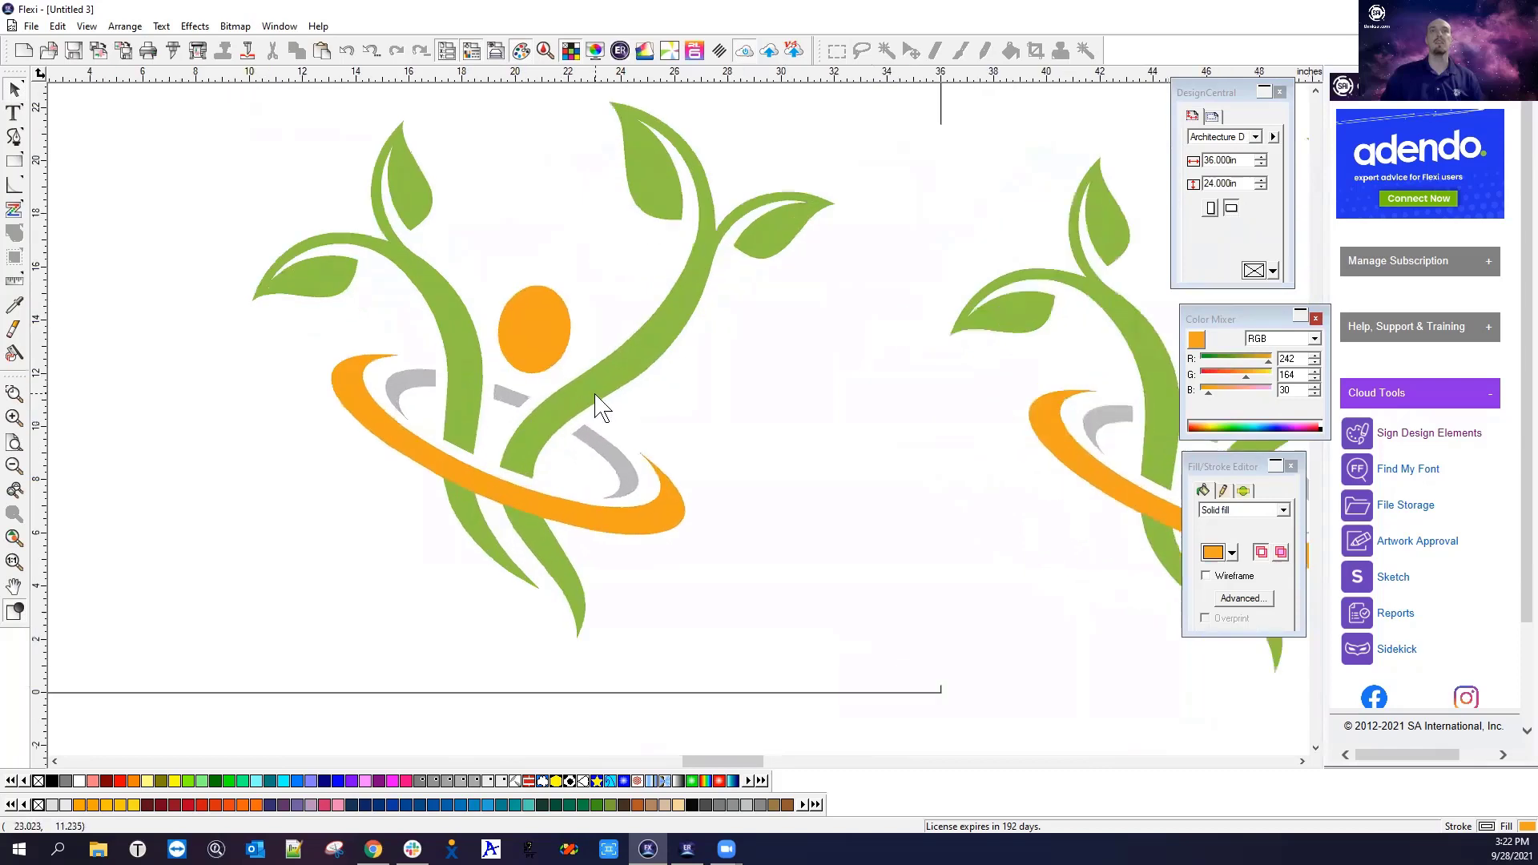
left_click(602, 407)
left_click(611, 326)
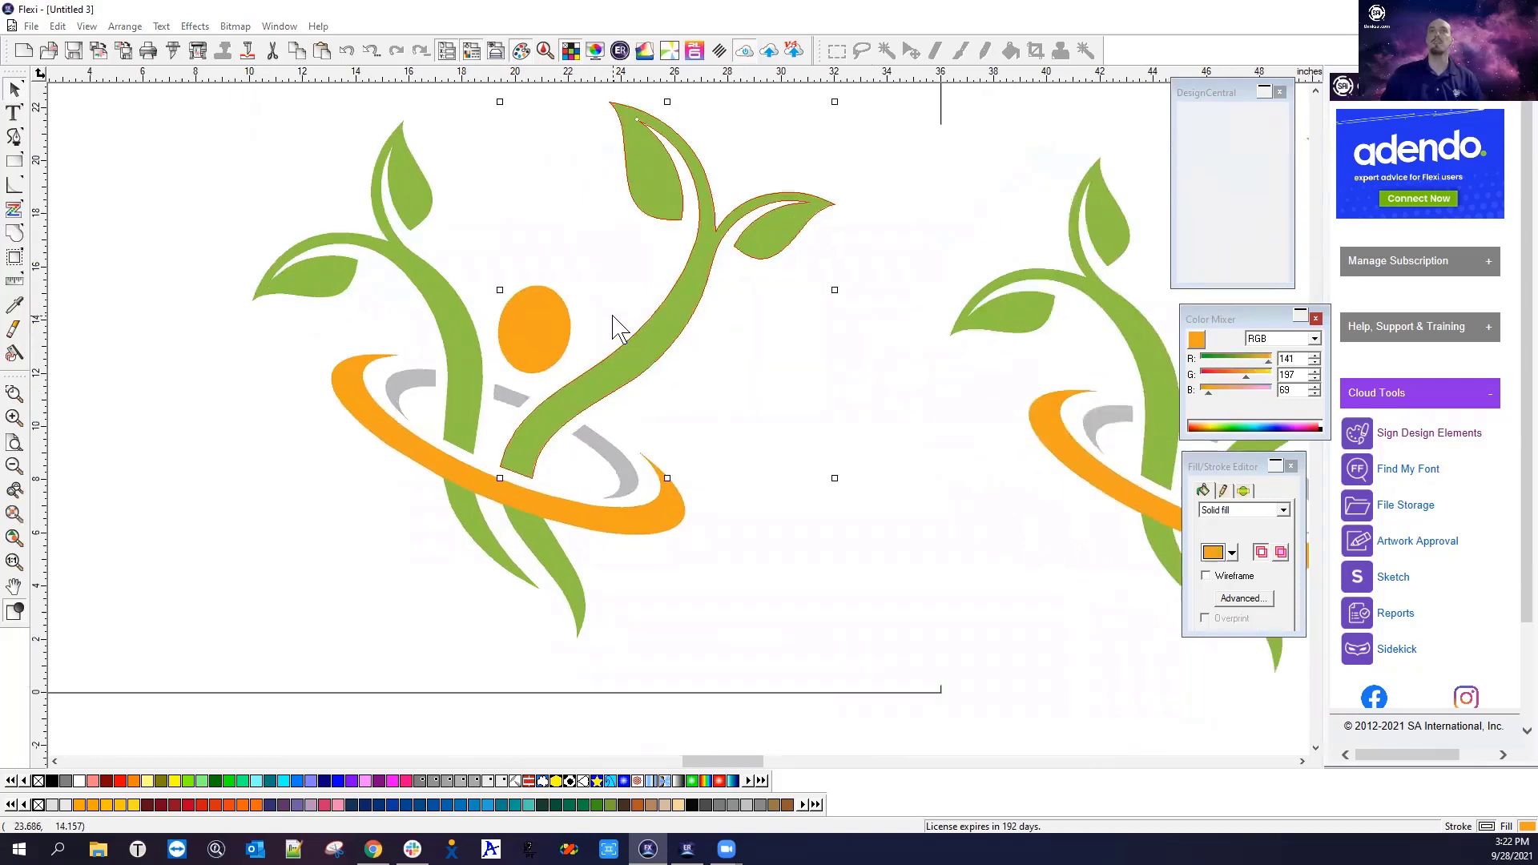
Examine the edges of the traced green stems, orange ring and grey arcs up close, and compare the whole trace with the bitmap
scroll(598, 376, "up", 4)
scroll(578, 372, "up", 2)
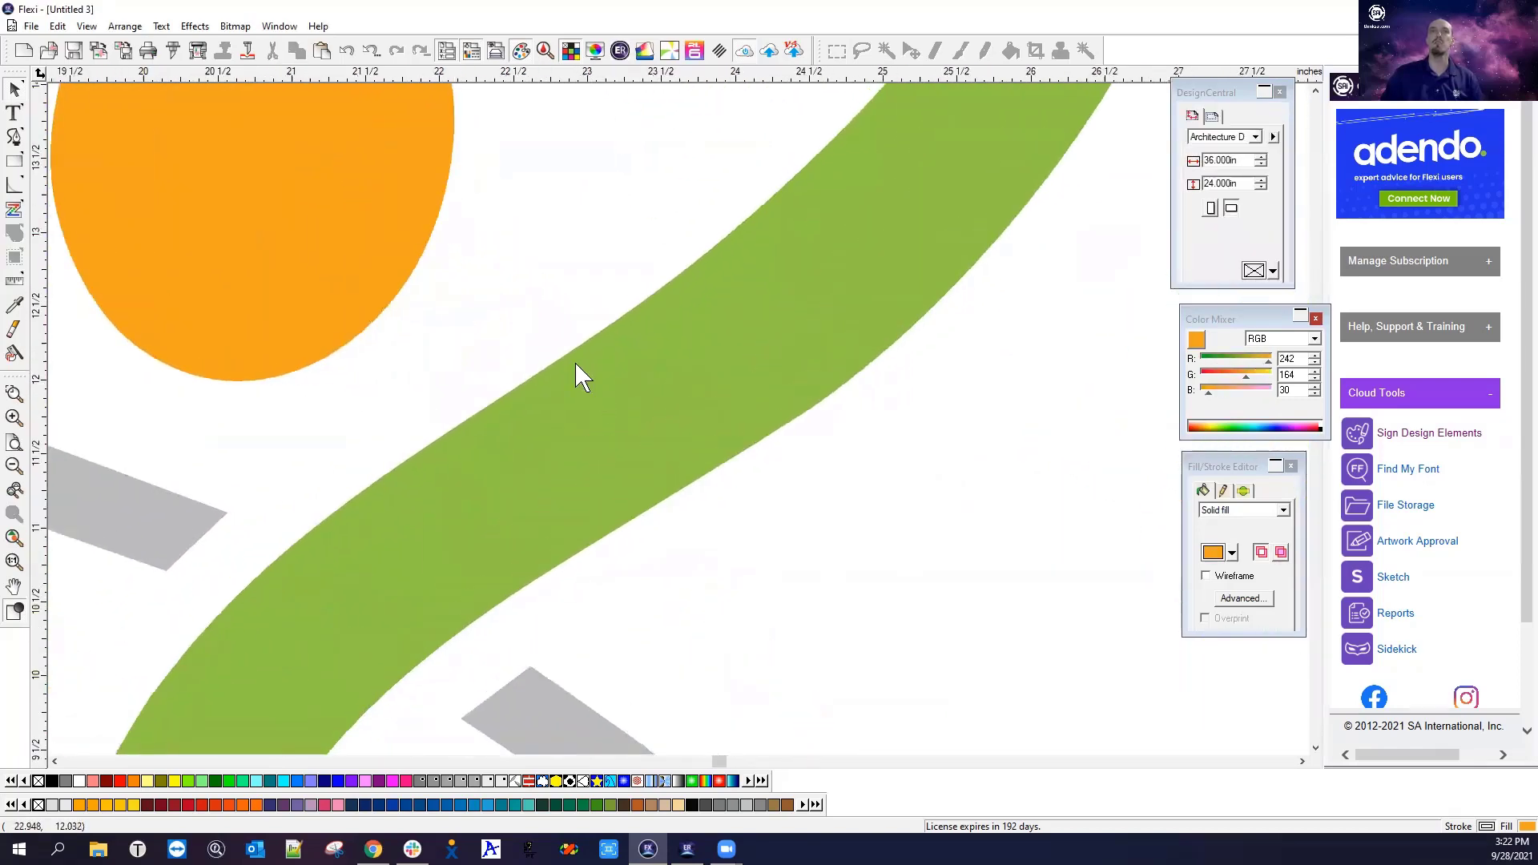
scroll(406, 378, "up", 2)
scroll(549, 419, "up", 2)
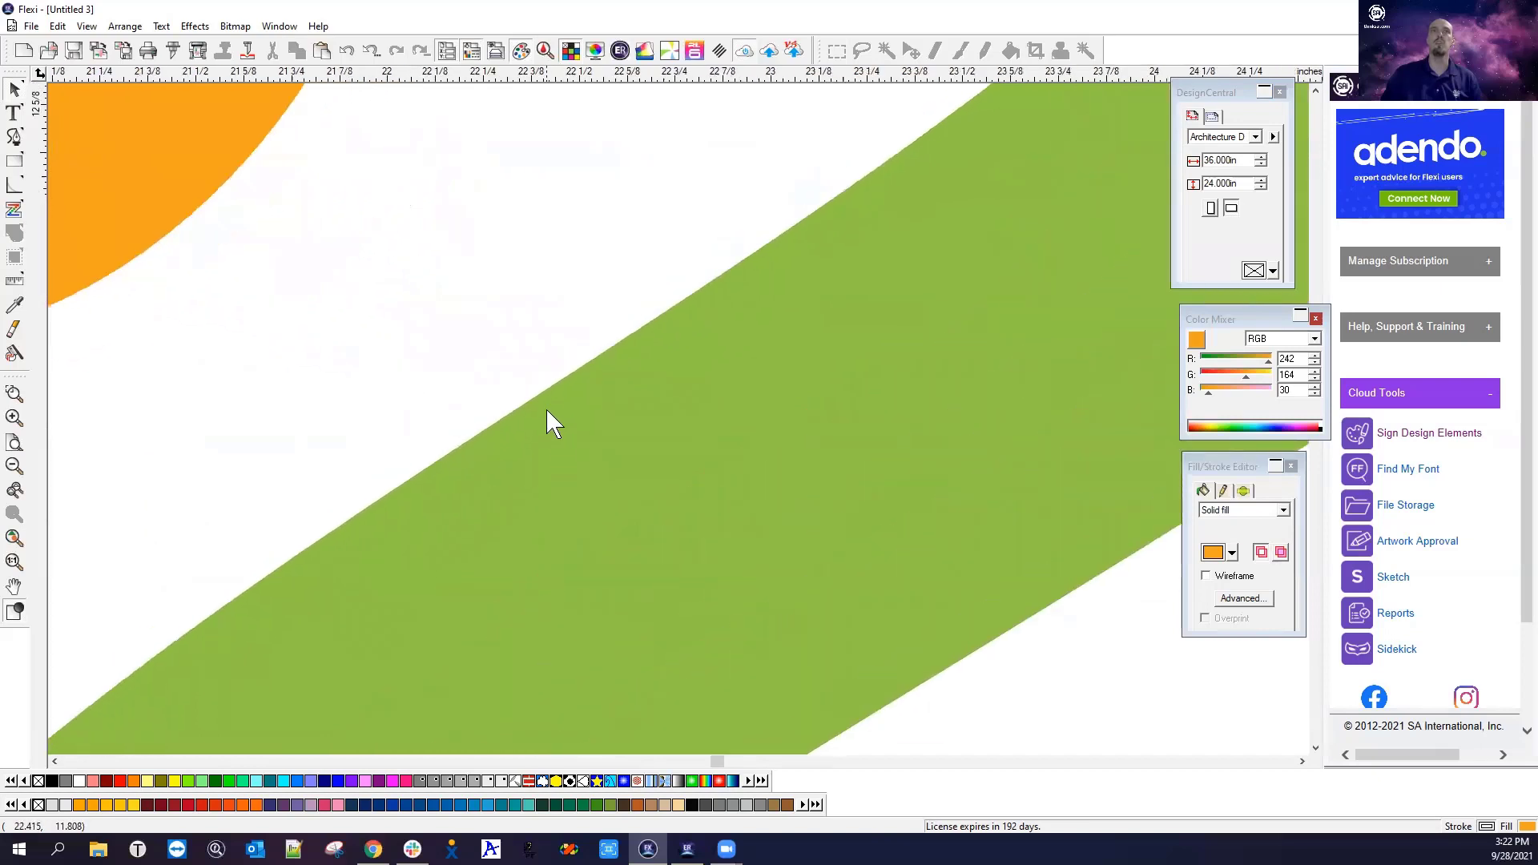
scroll(352, 560, "down", 5)
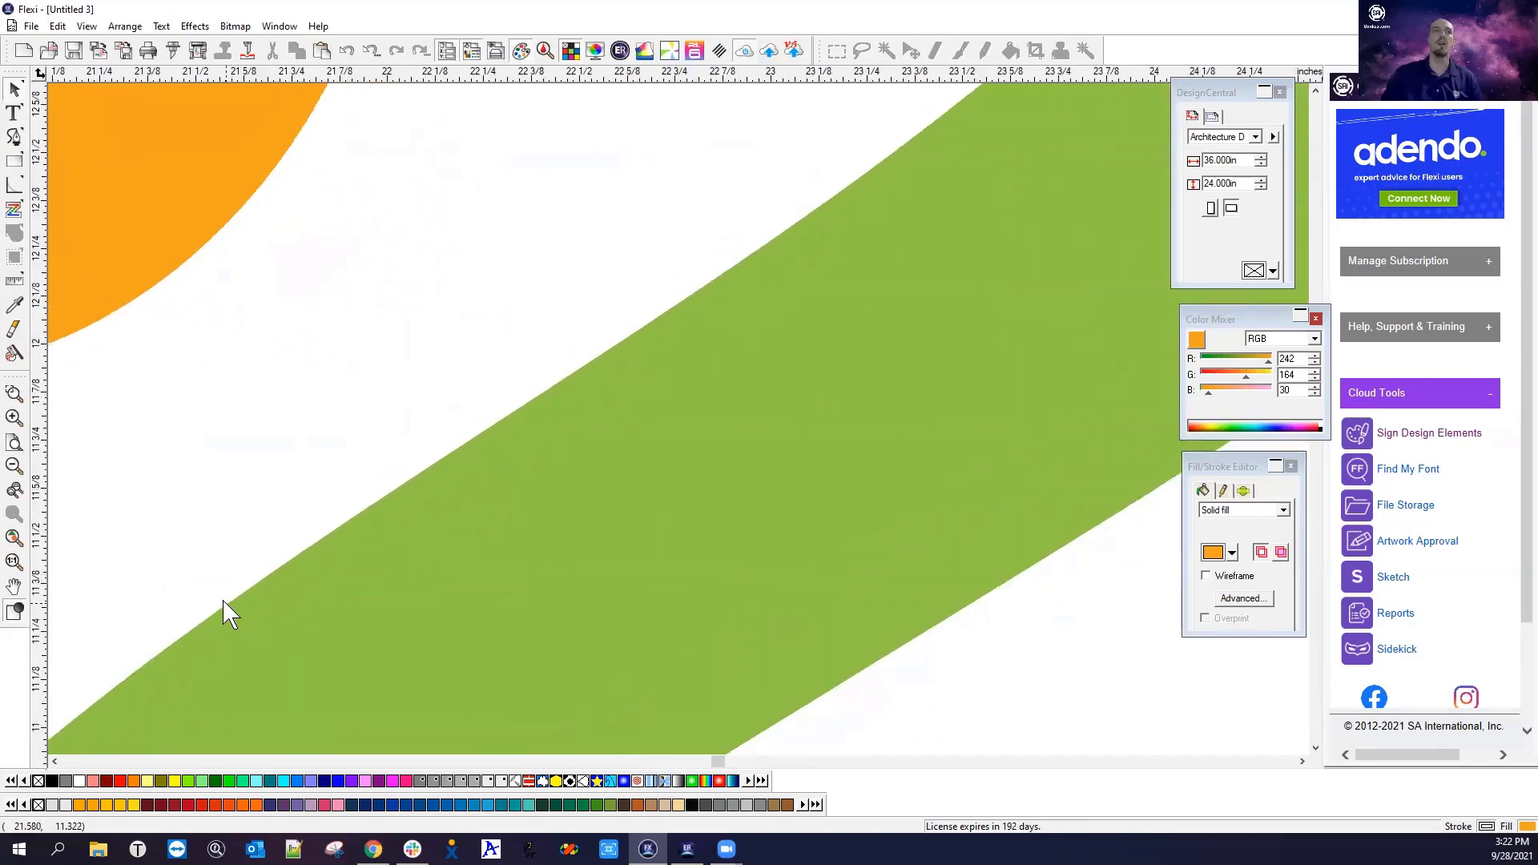
scroll(686, 468, "down", 4)
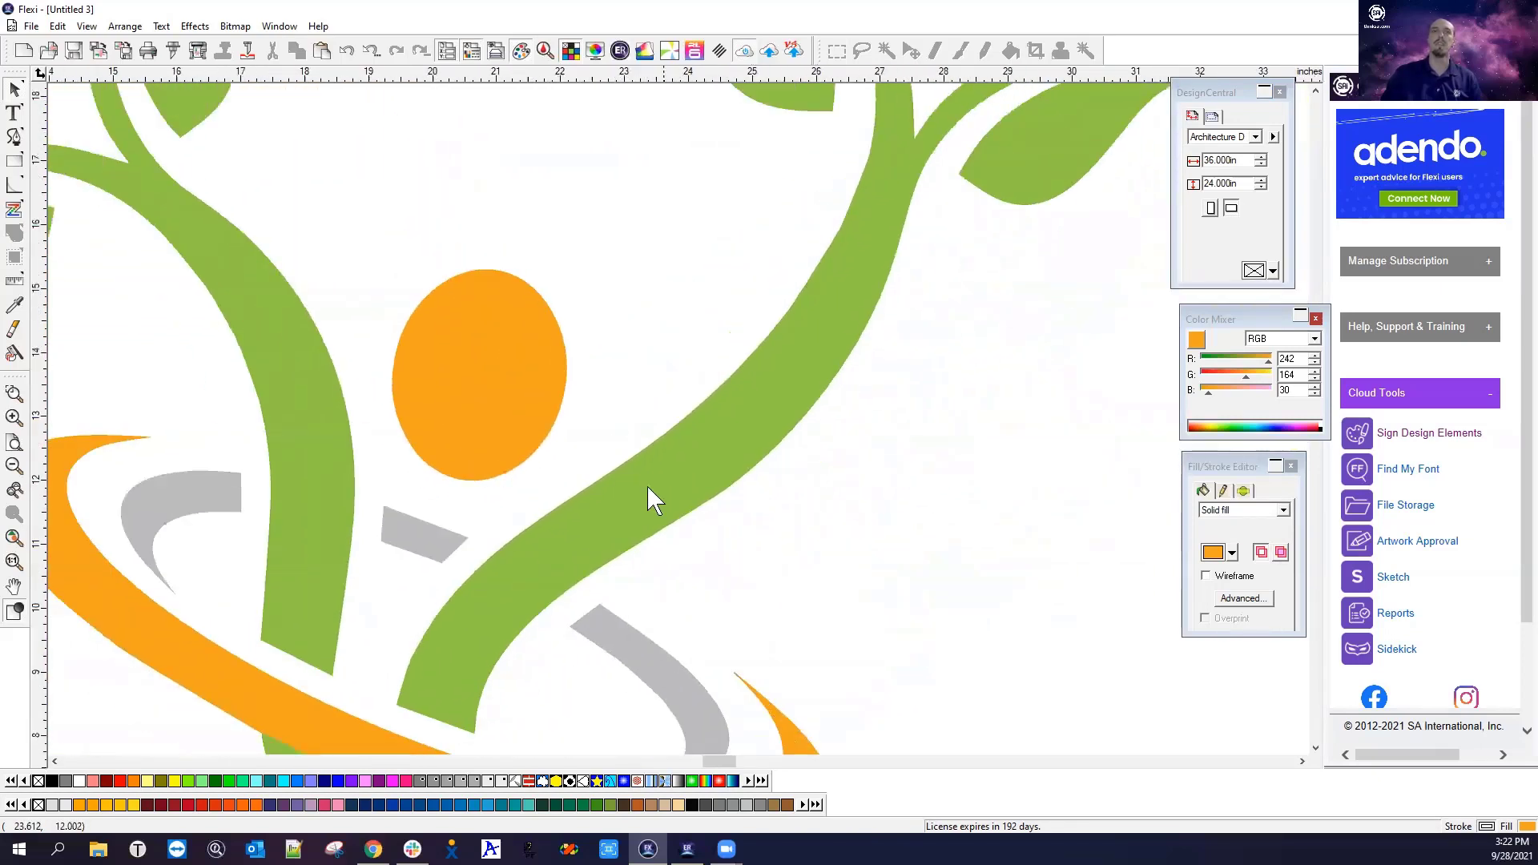
scroll(638, 677, "up", 1)
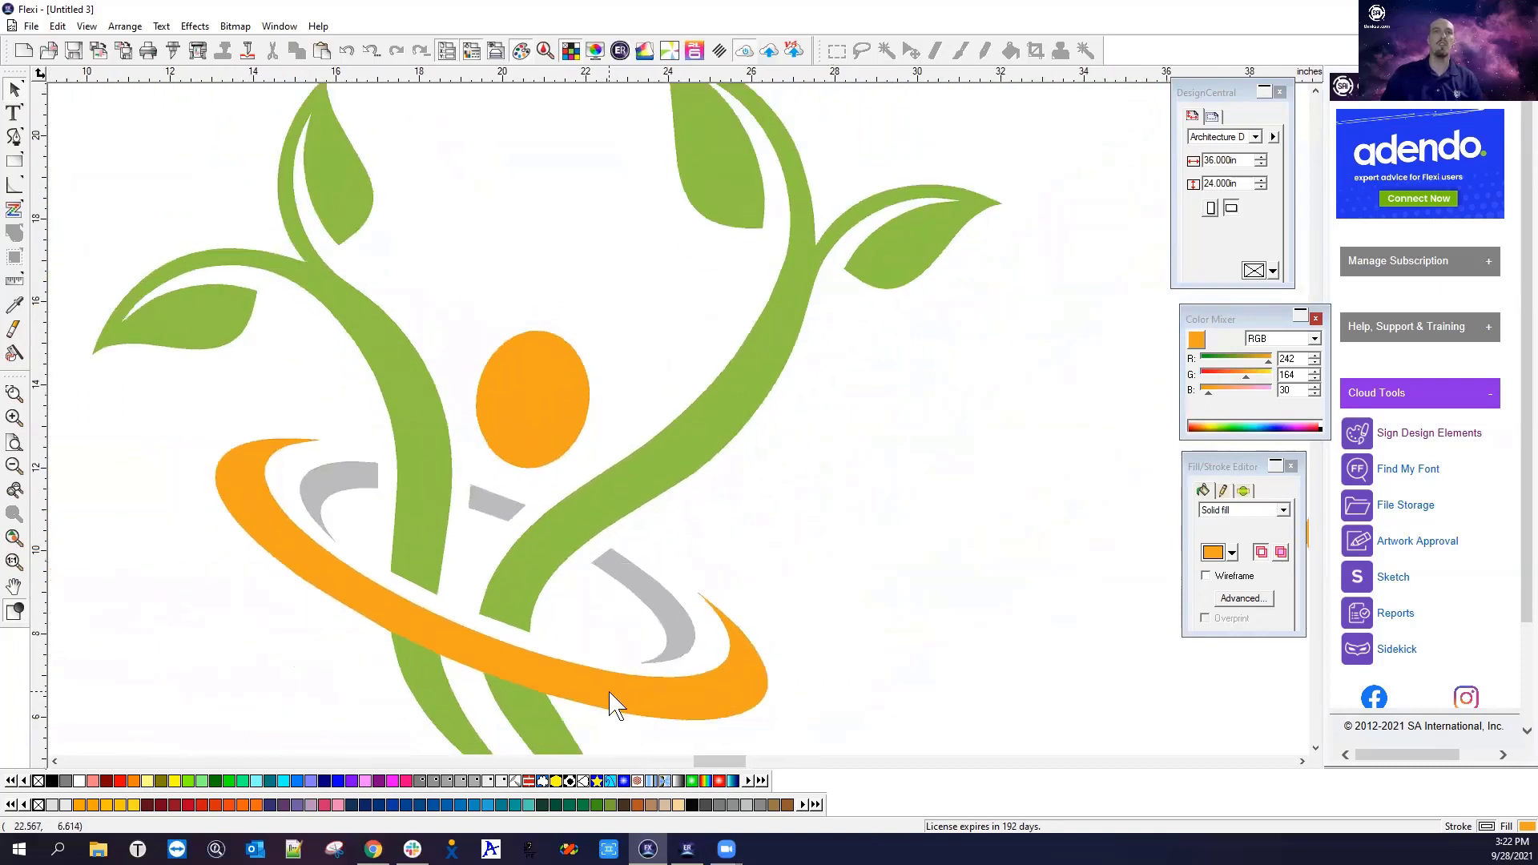
scroll(361, 575, "up", 3)
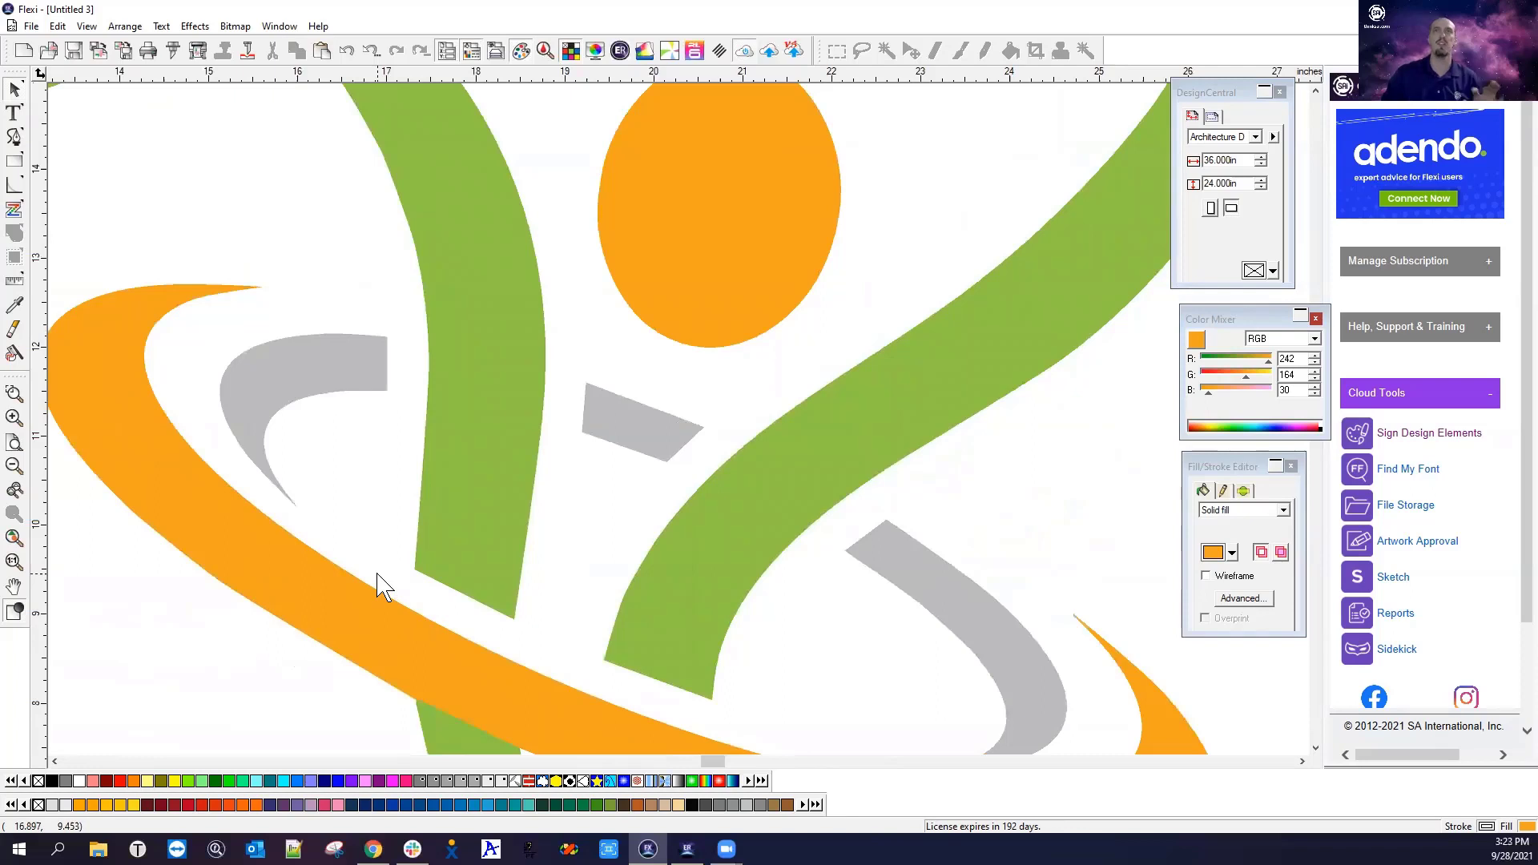
scroll(401, 573, "down", 4)
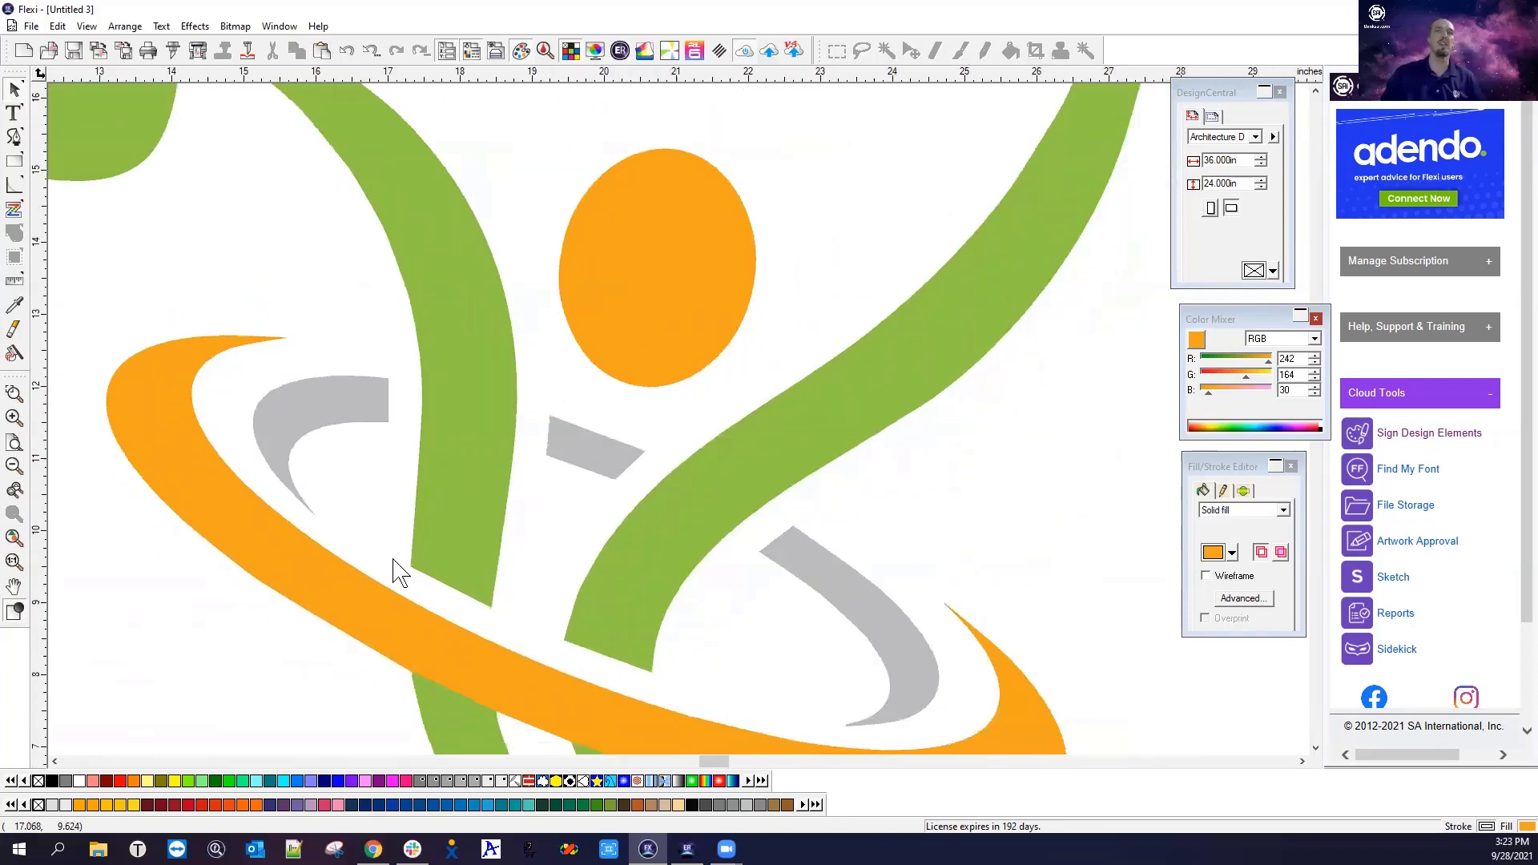
scroll(604, 450, "down", 3)
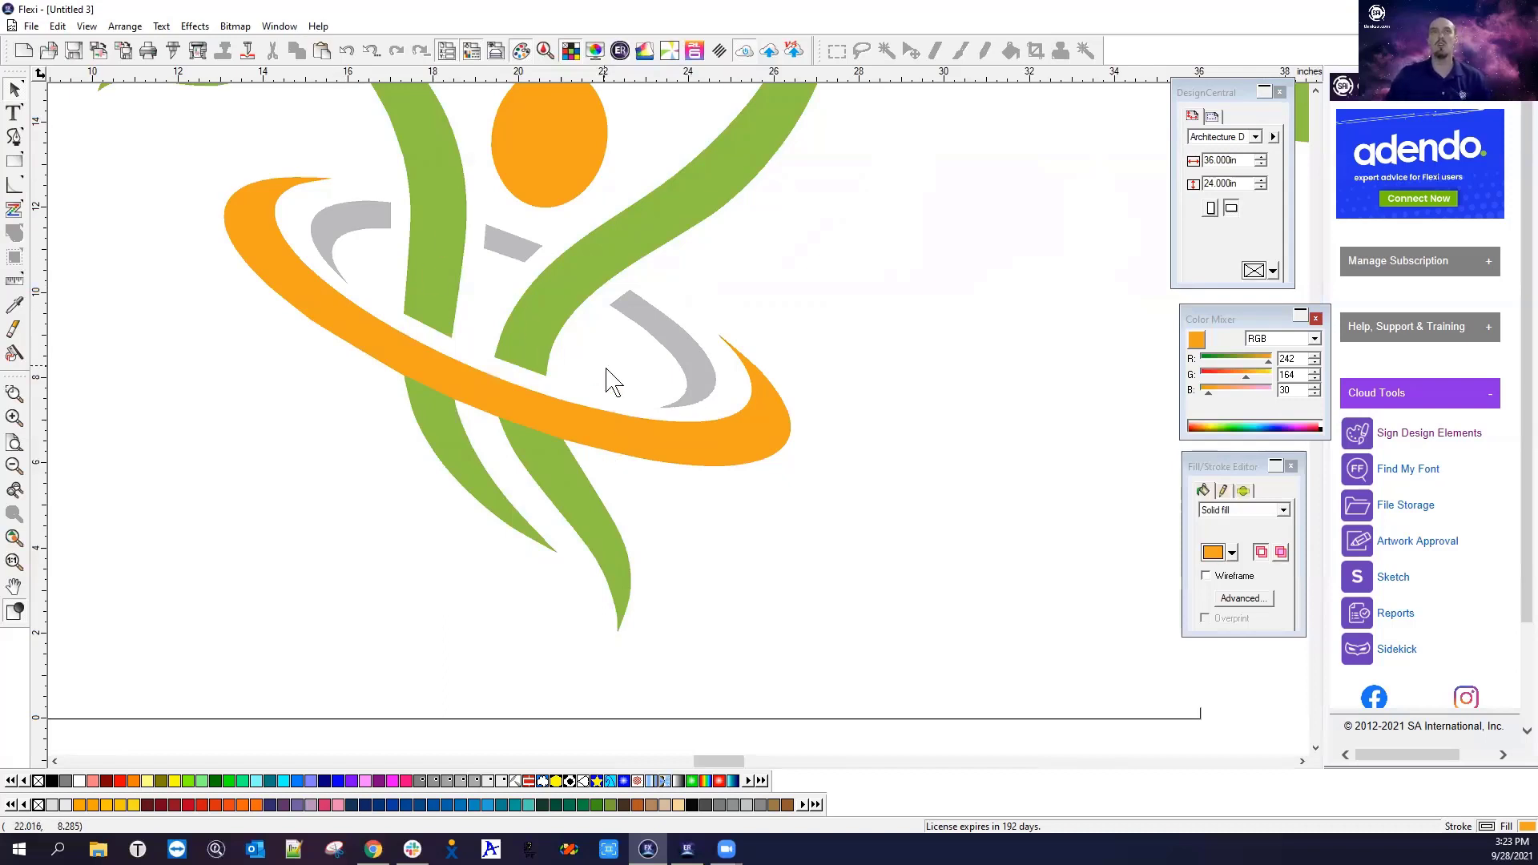
scroll(606, 382, "down", 4)
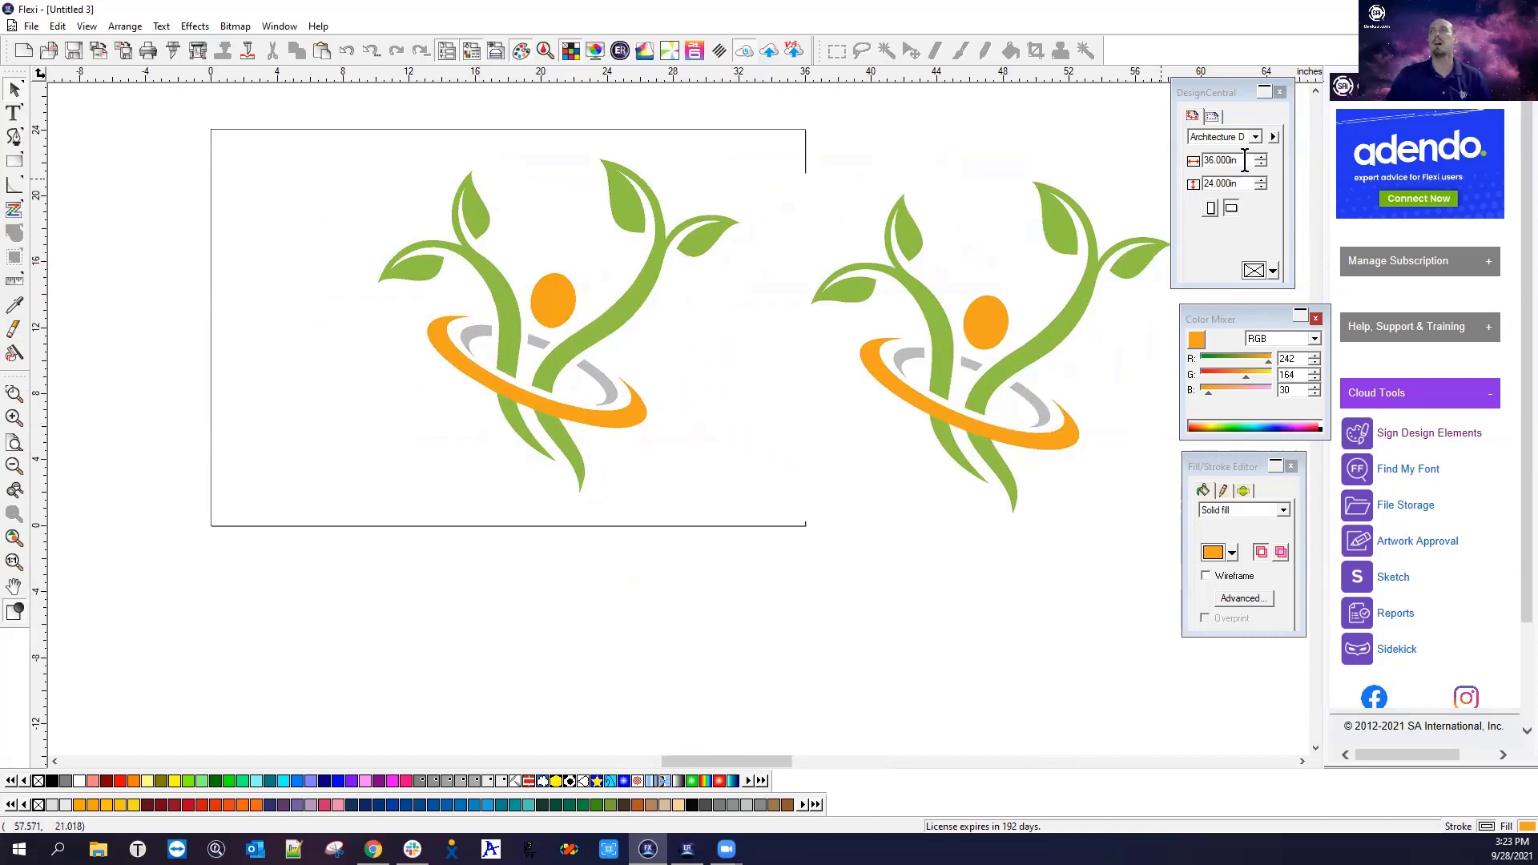
Open the recent file Blurry house logo.fs and bring its two house logos into close view
left_click(31, 25)
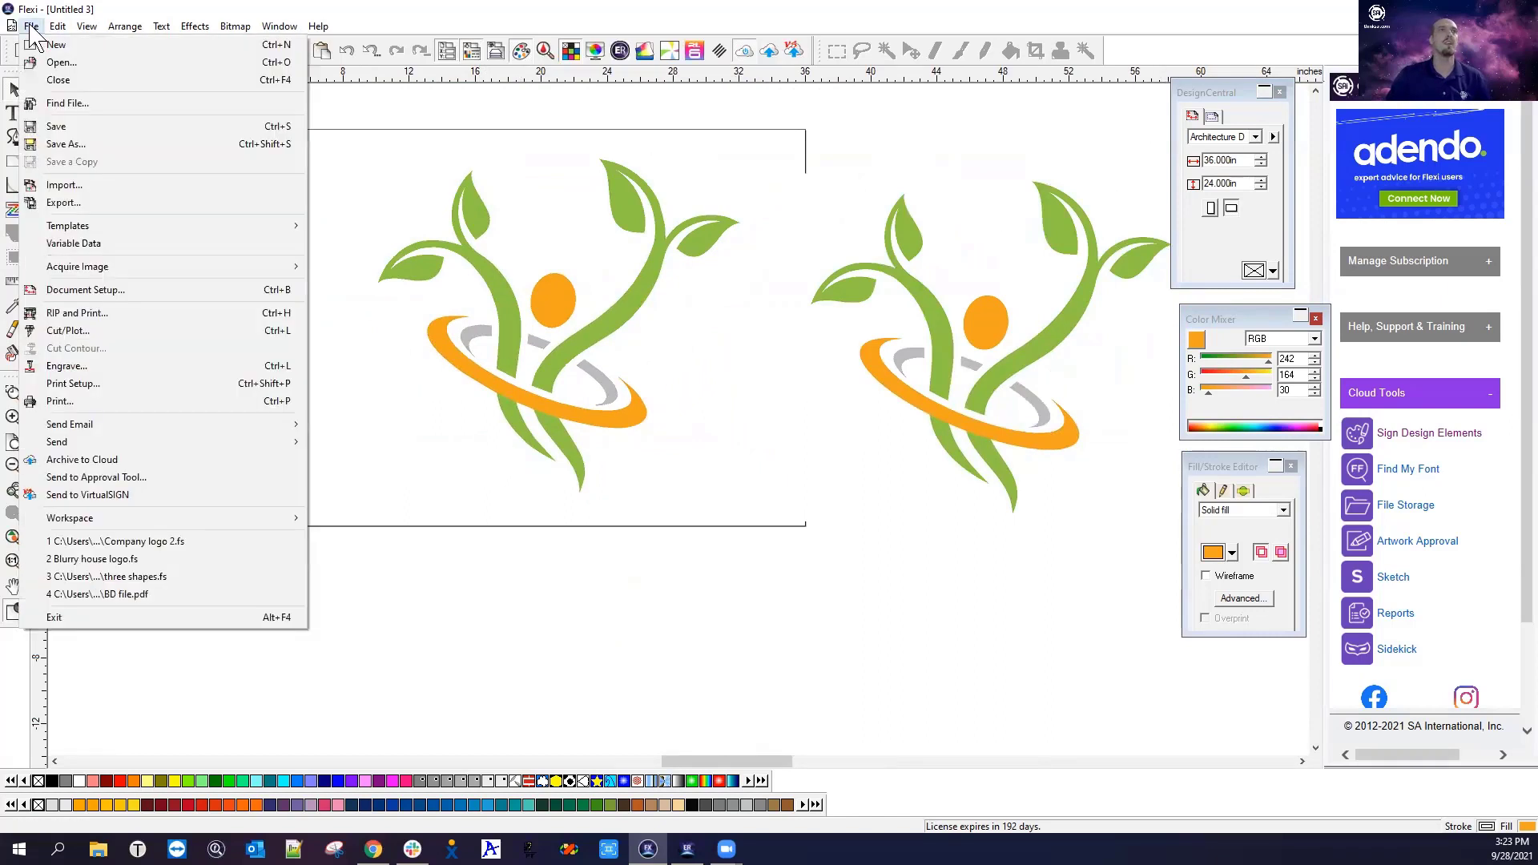
left_click(94, 559)
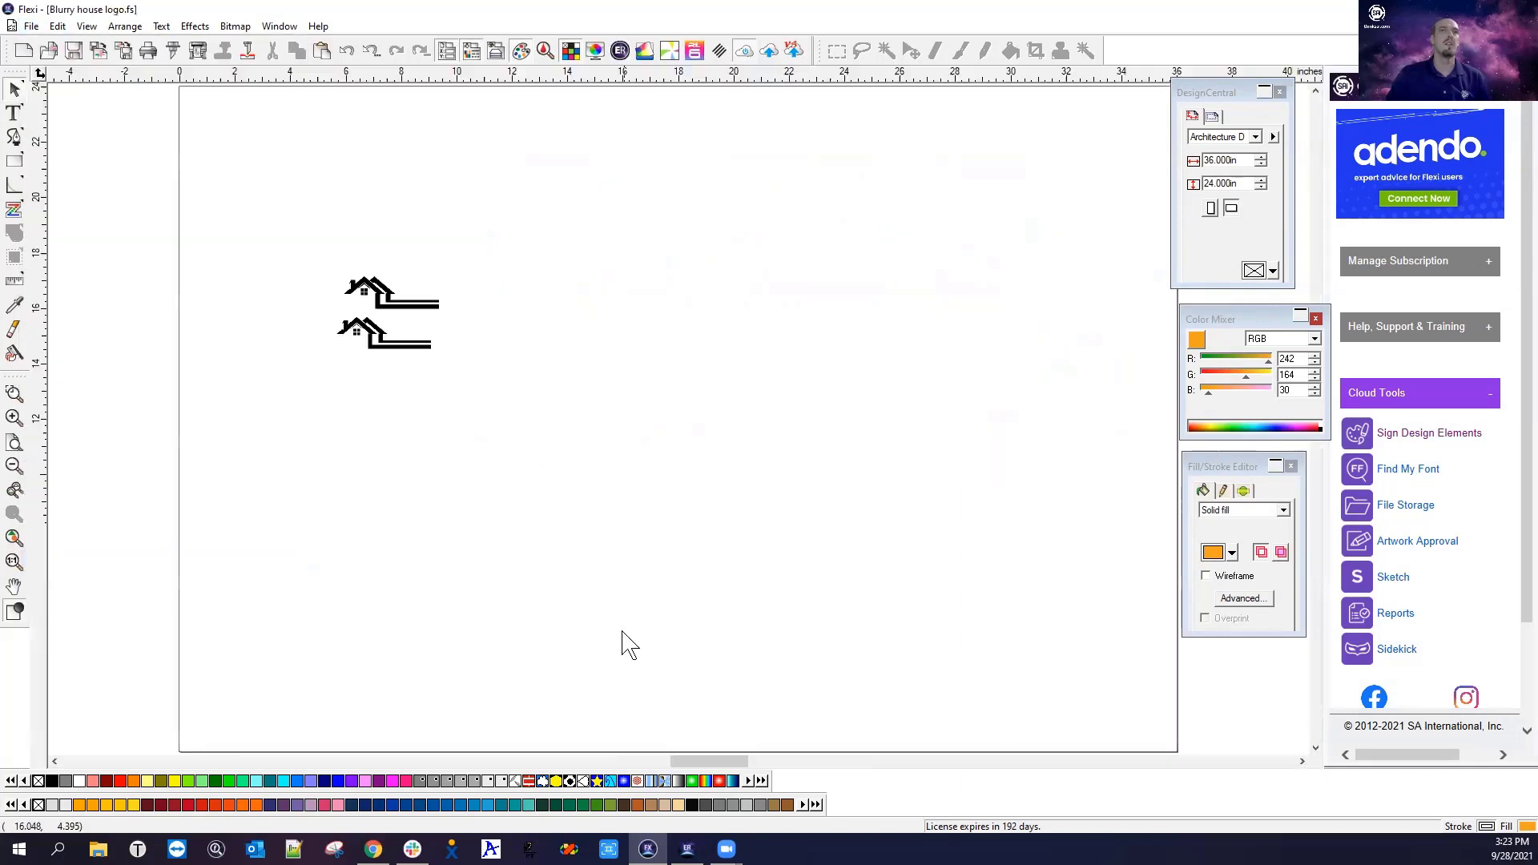
scroll(376, 327, "up", 8)
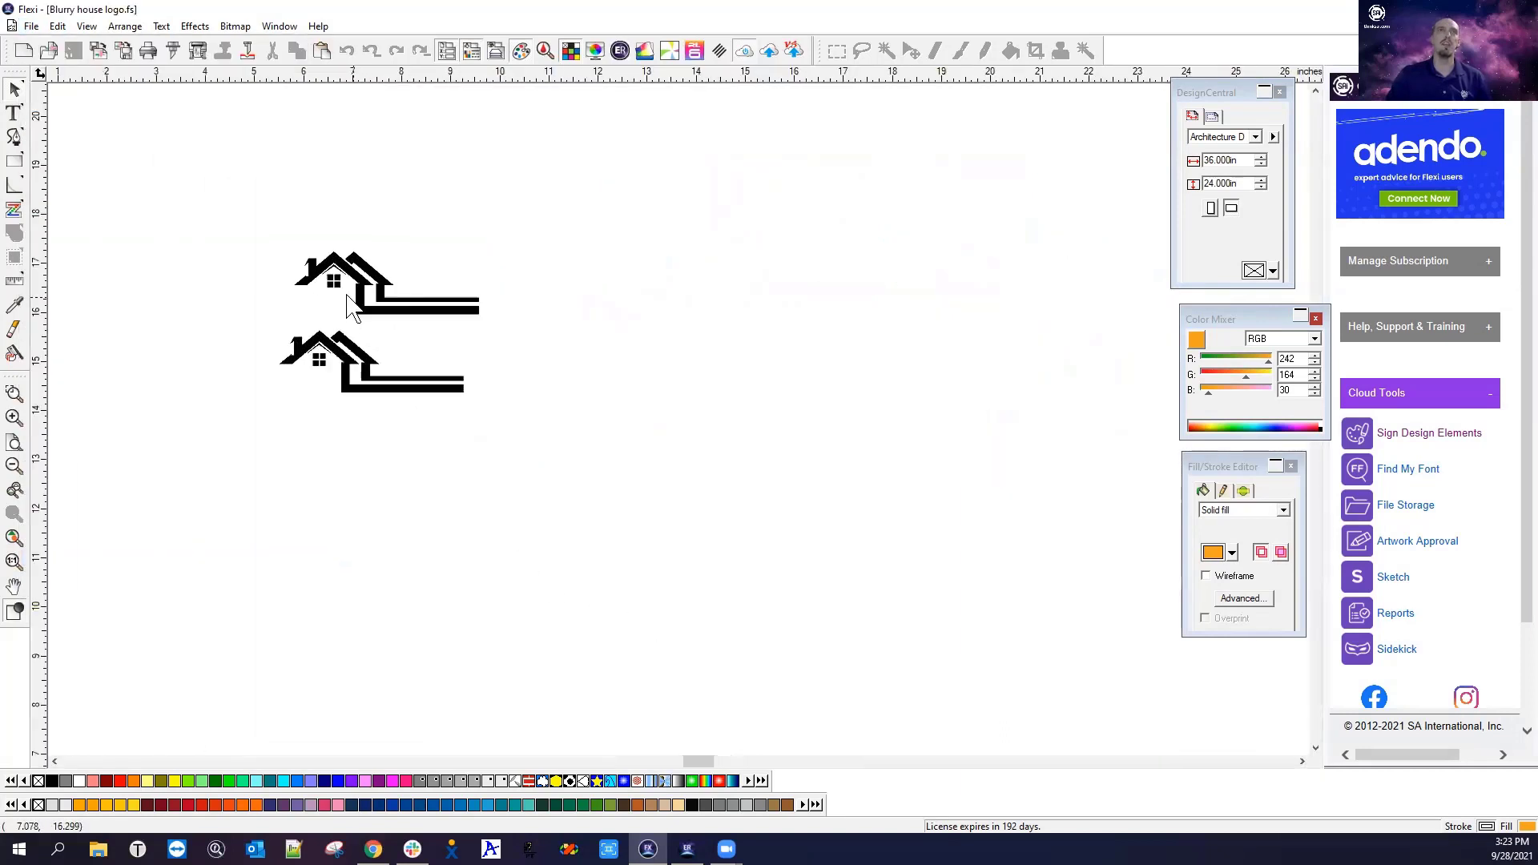
scroll(250, 258, "up", 2)
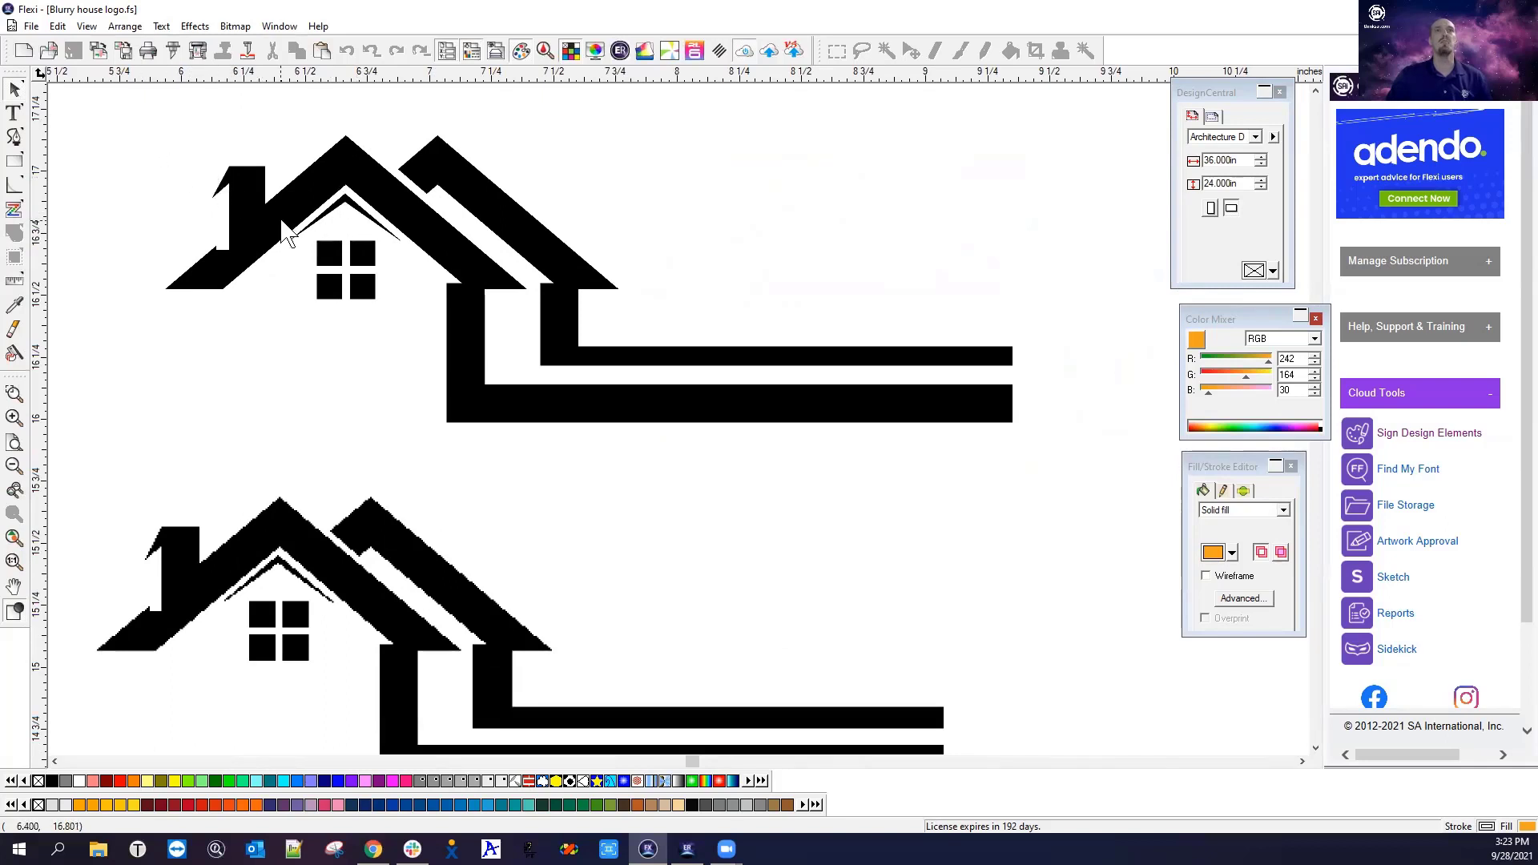
Select the upper house logo to inspect its vector outlines around the roof and window, and deselect it
scroll(282, 223, "up", 6)
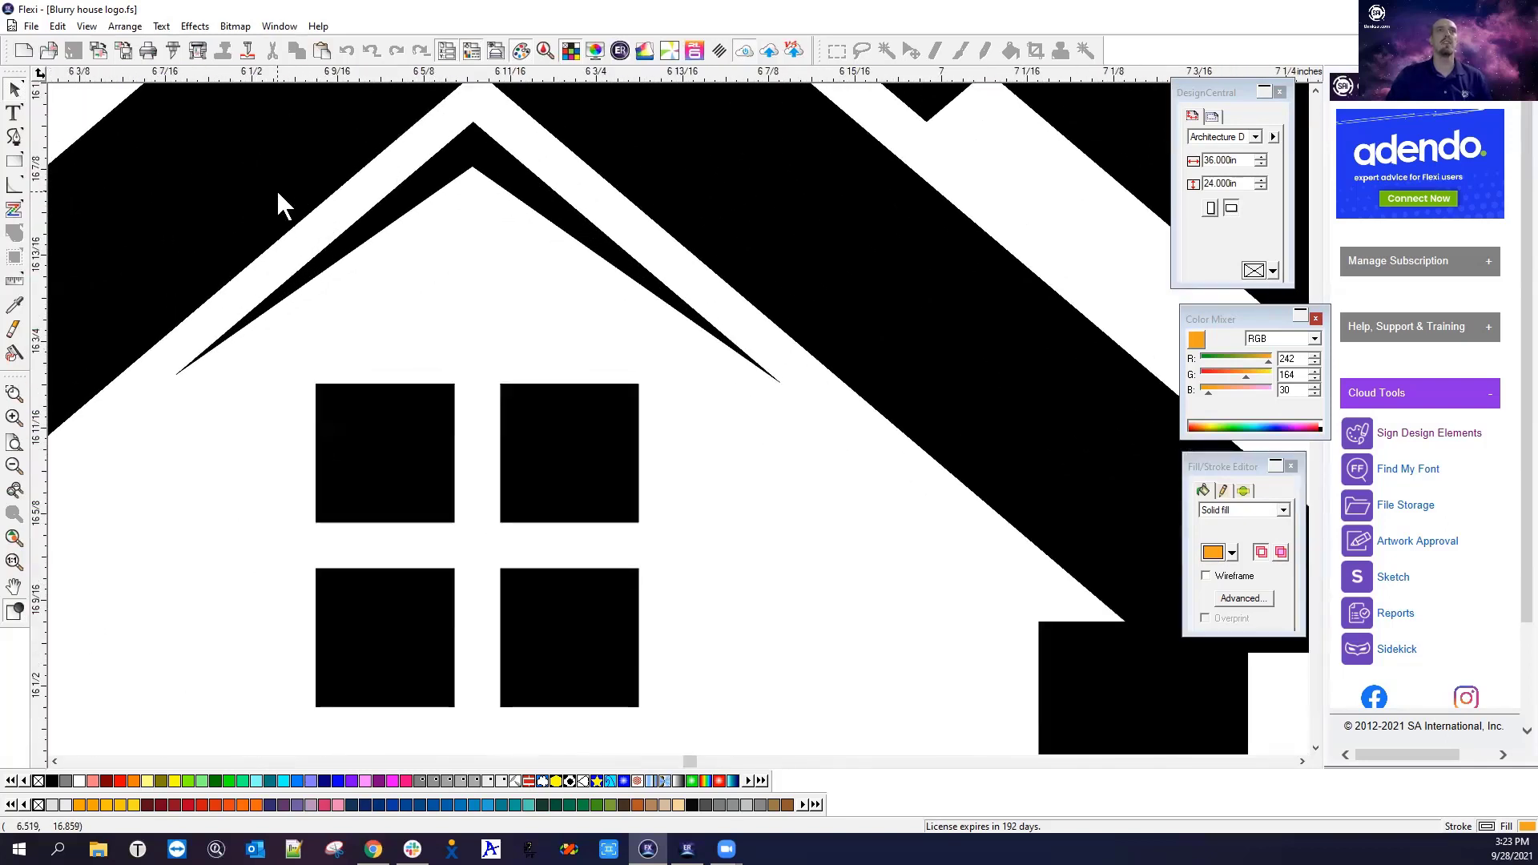
left_click(278, 193)
scroll(285, 196, "down", 3)
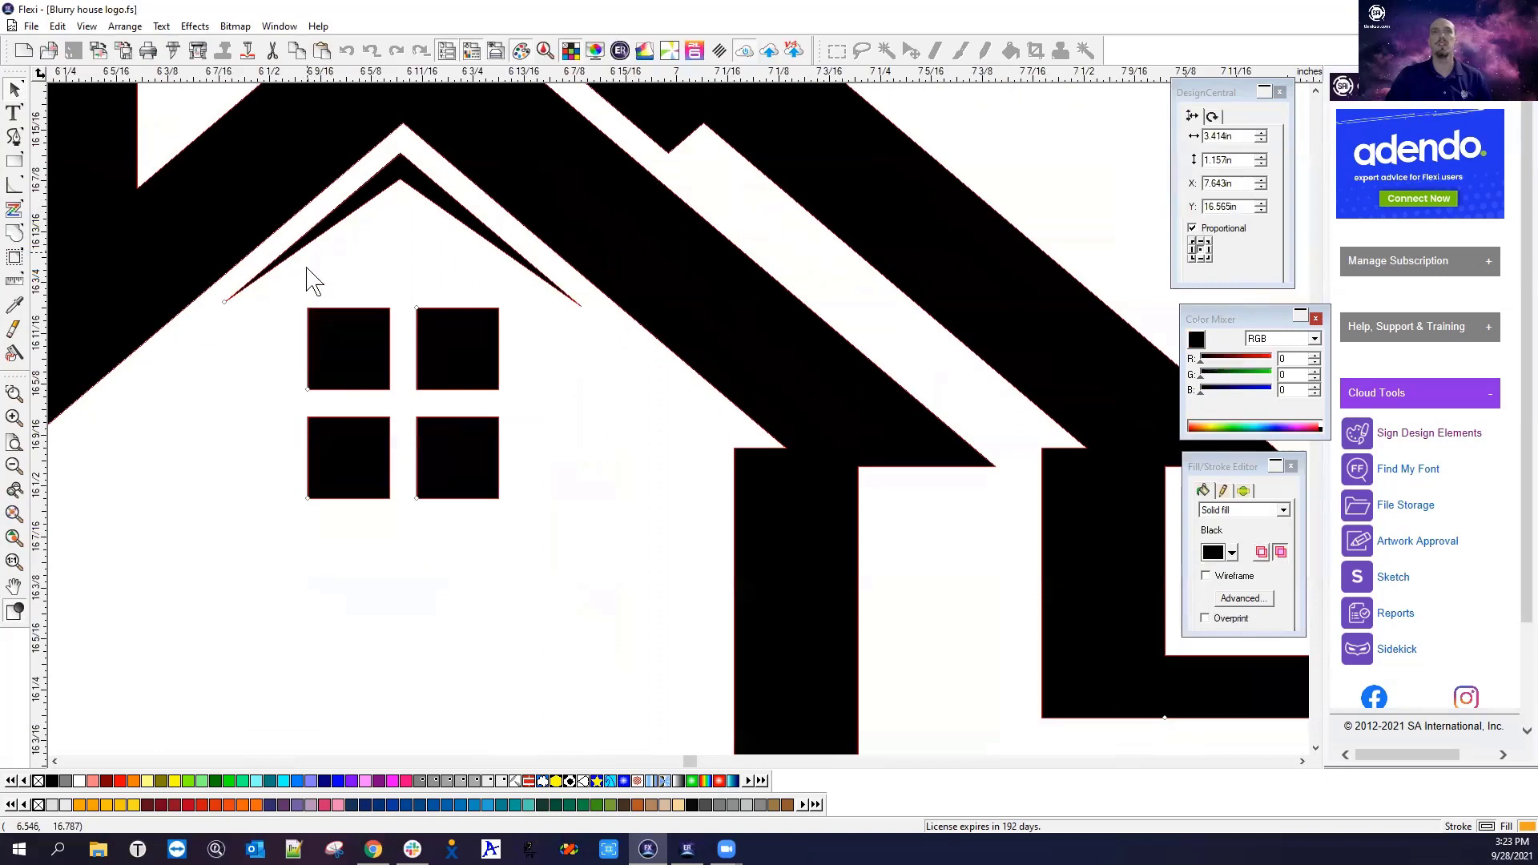
scroll(622, 437, "down", 4)
left_click(609, 425)
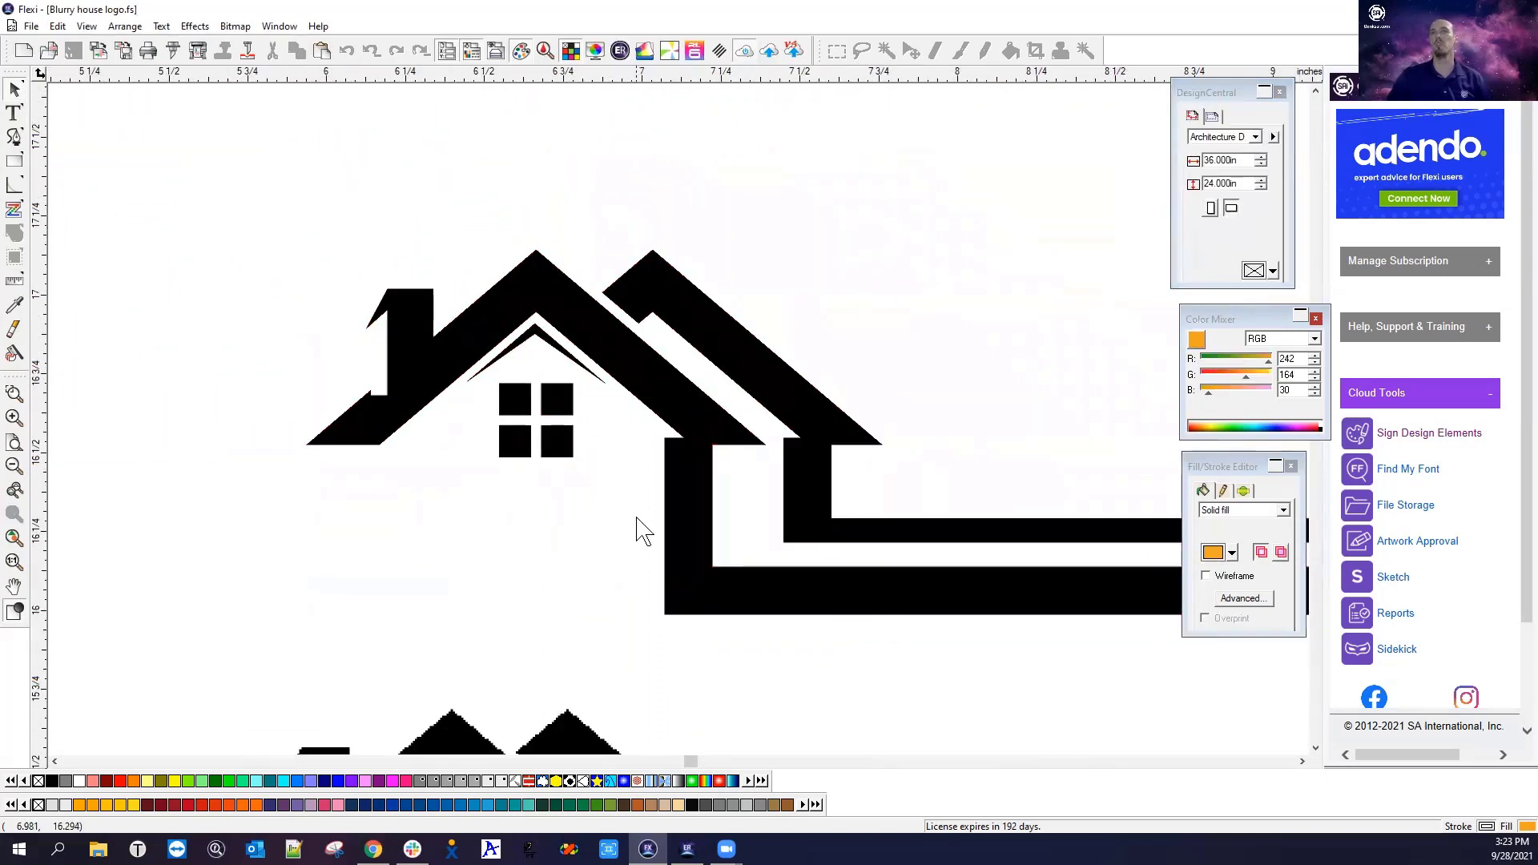
Select the lower house logo to identify its object type, deselect it, and examine its roof edges up close
scroll(640, 528, "down", 2)
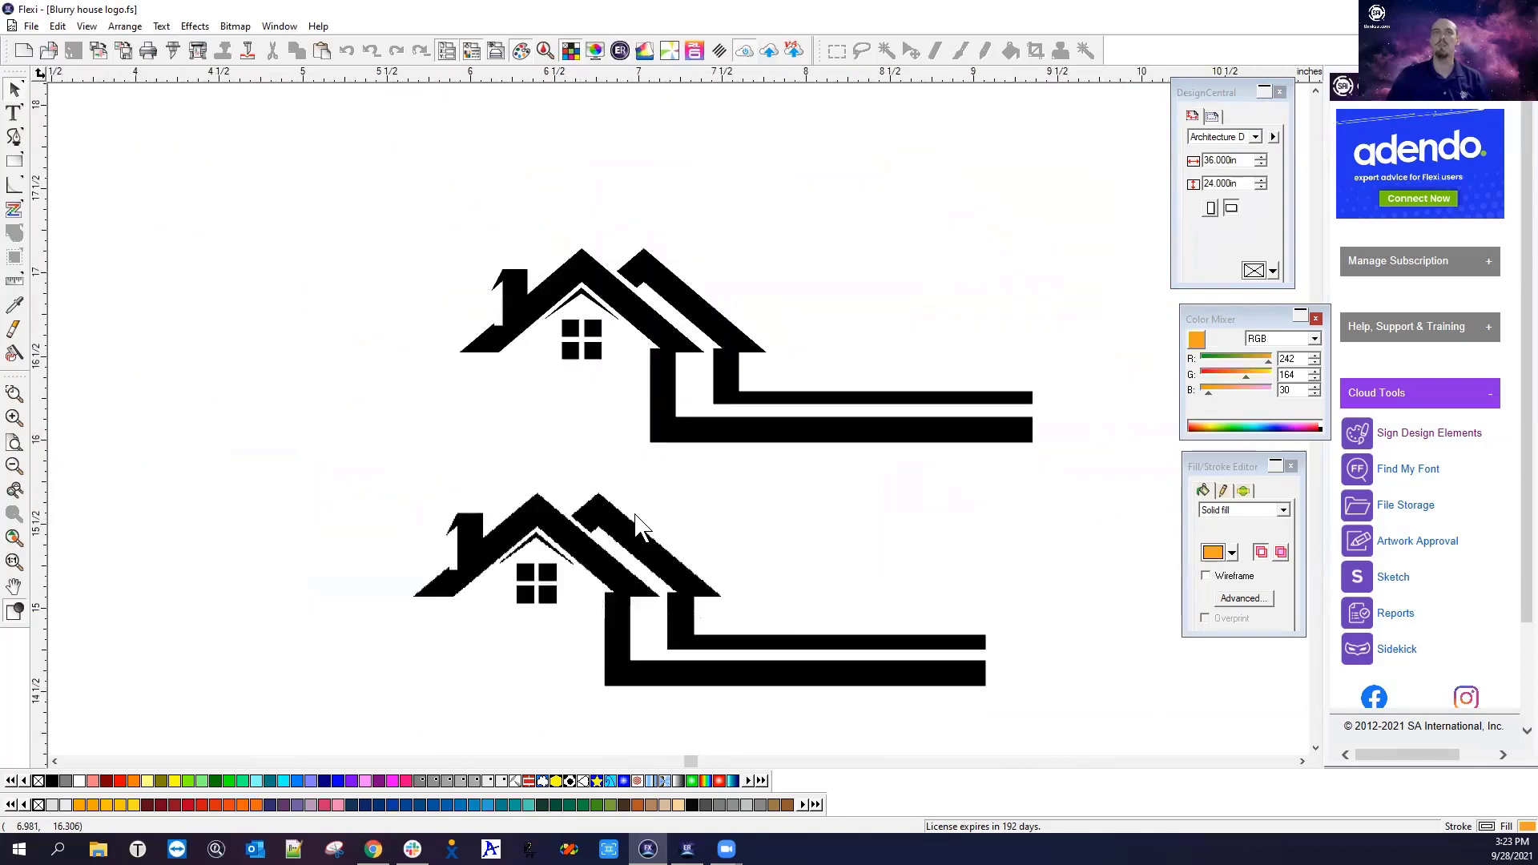
left_click_drag(384, 488, 1011, 736)
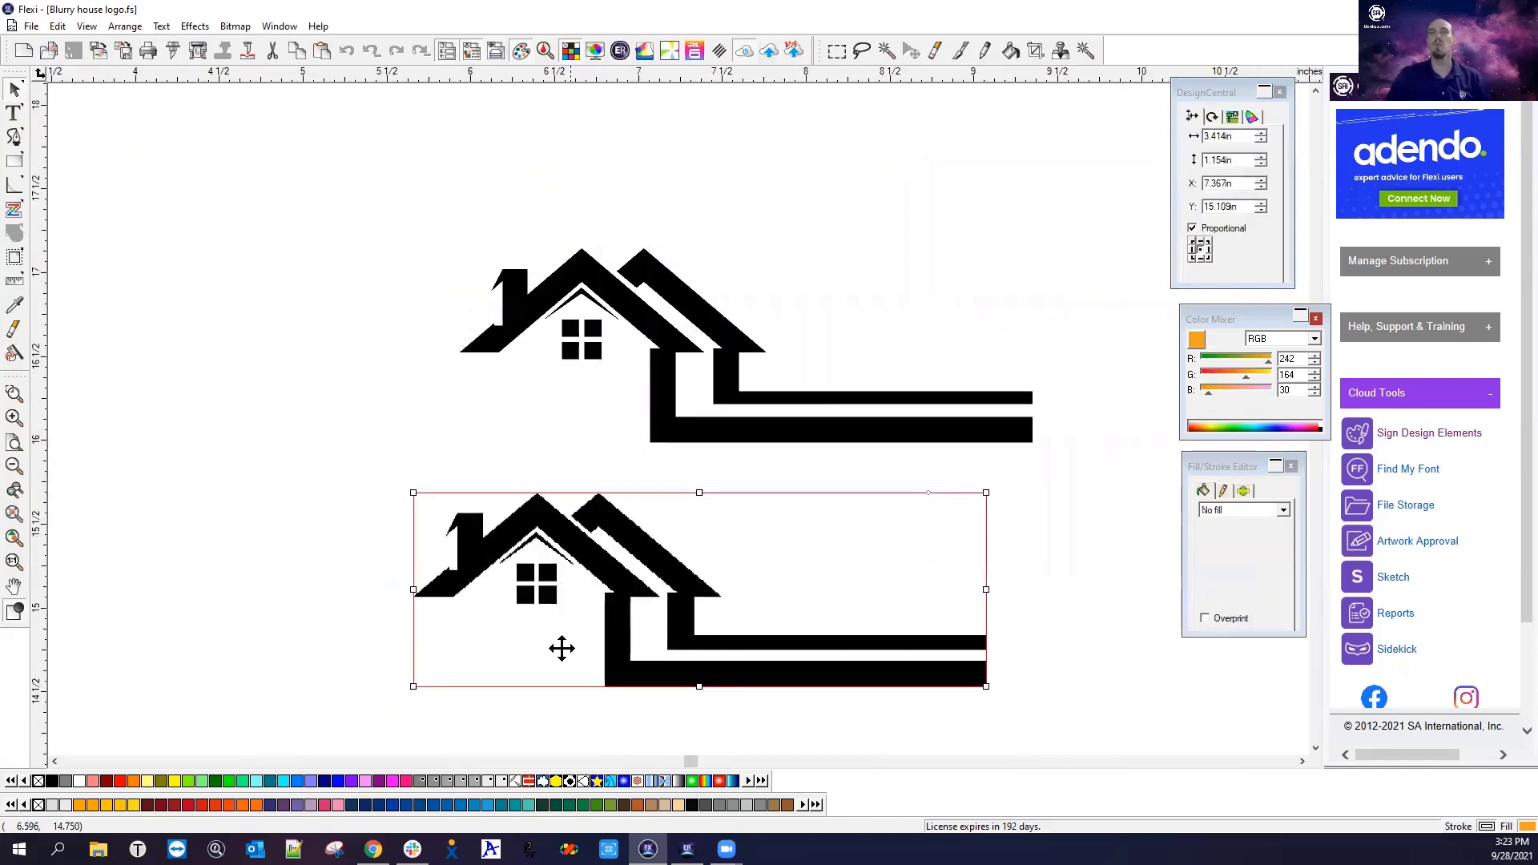
left_click(527, 624)
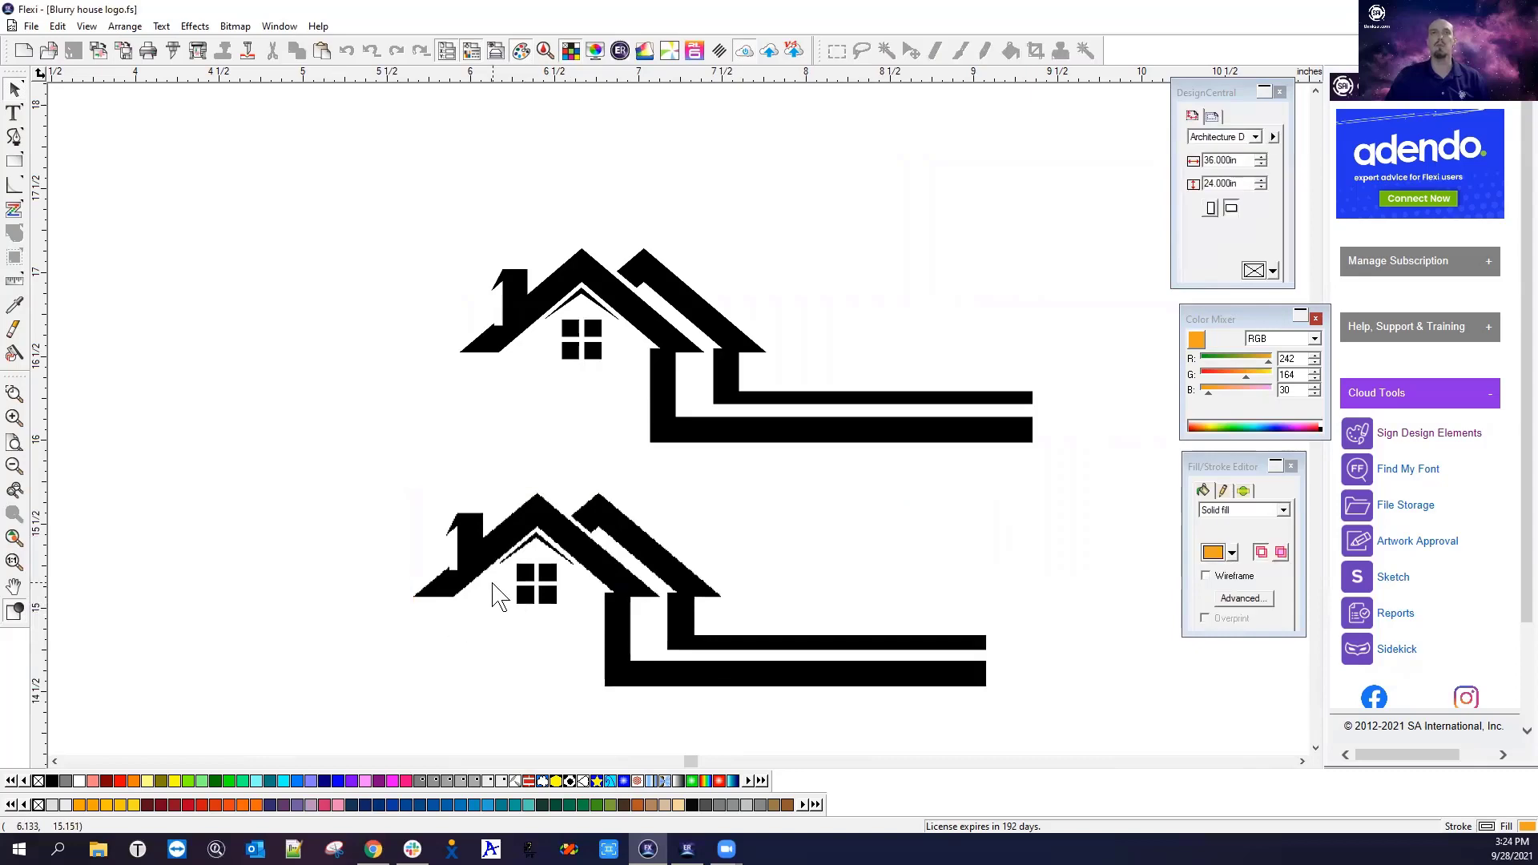
scroll(497, 597, "up", 5)
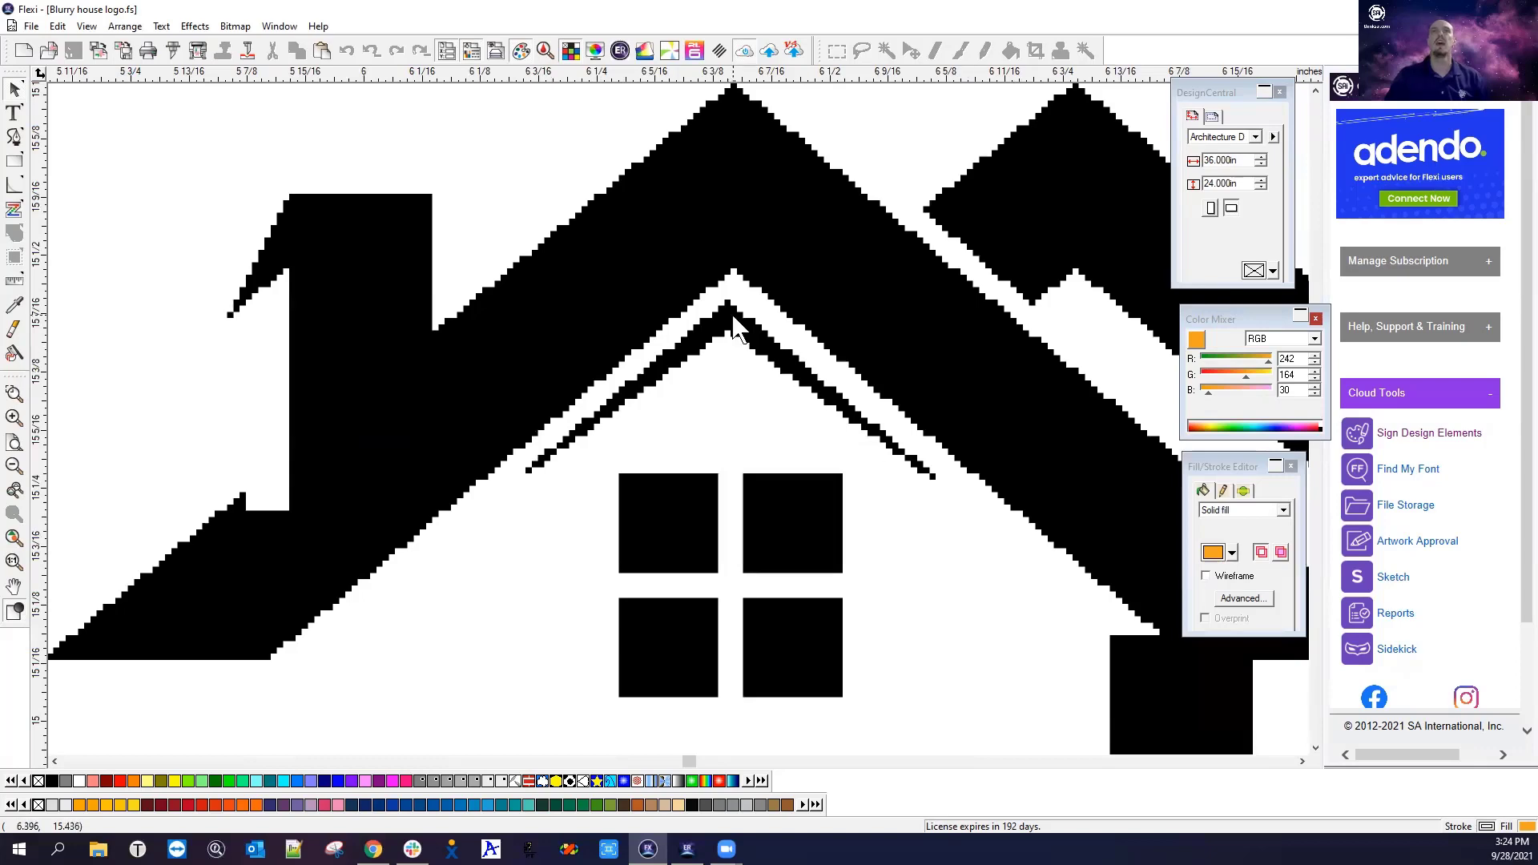
Select the whole lower house logo bitmap and vectorize it with the Bezier method
scroll(387, 489, "down", 4)
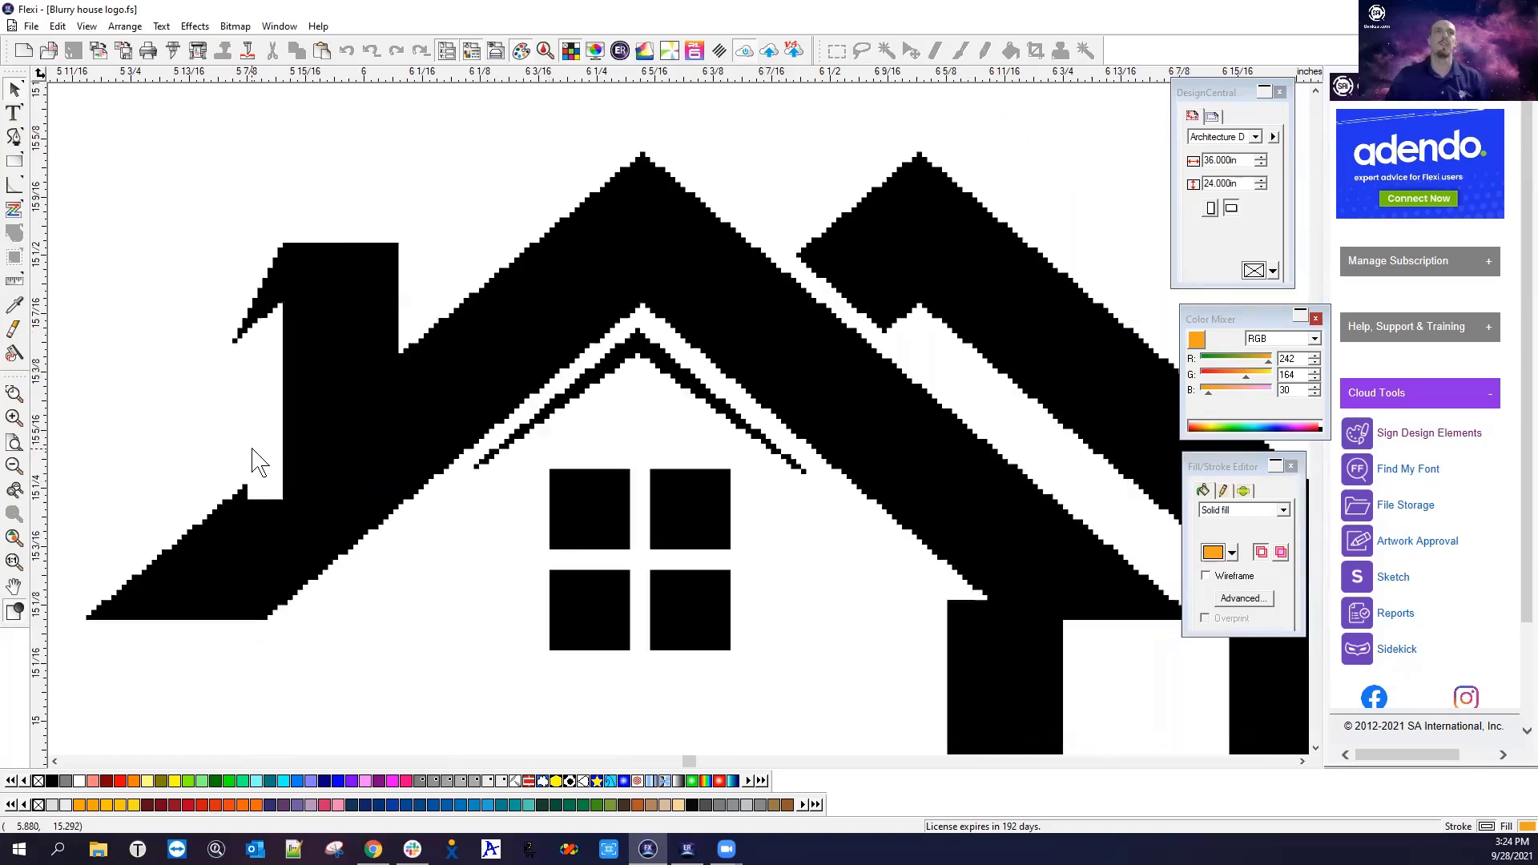
scroll(387, 489, "down", 2)
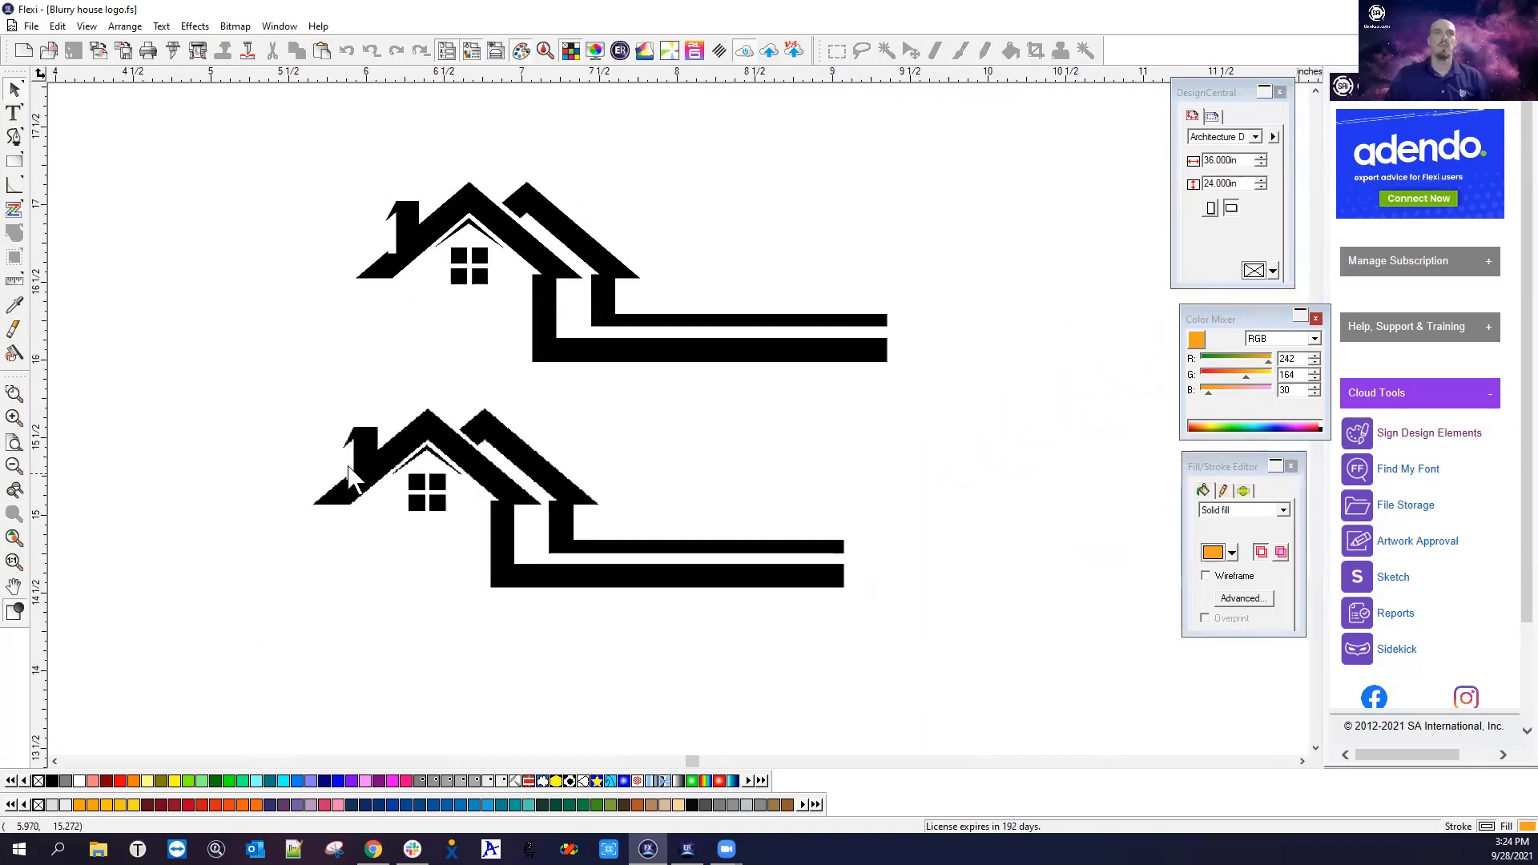
left_click_drag(269, 393, 862, 650)
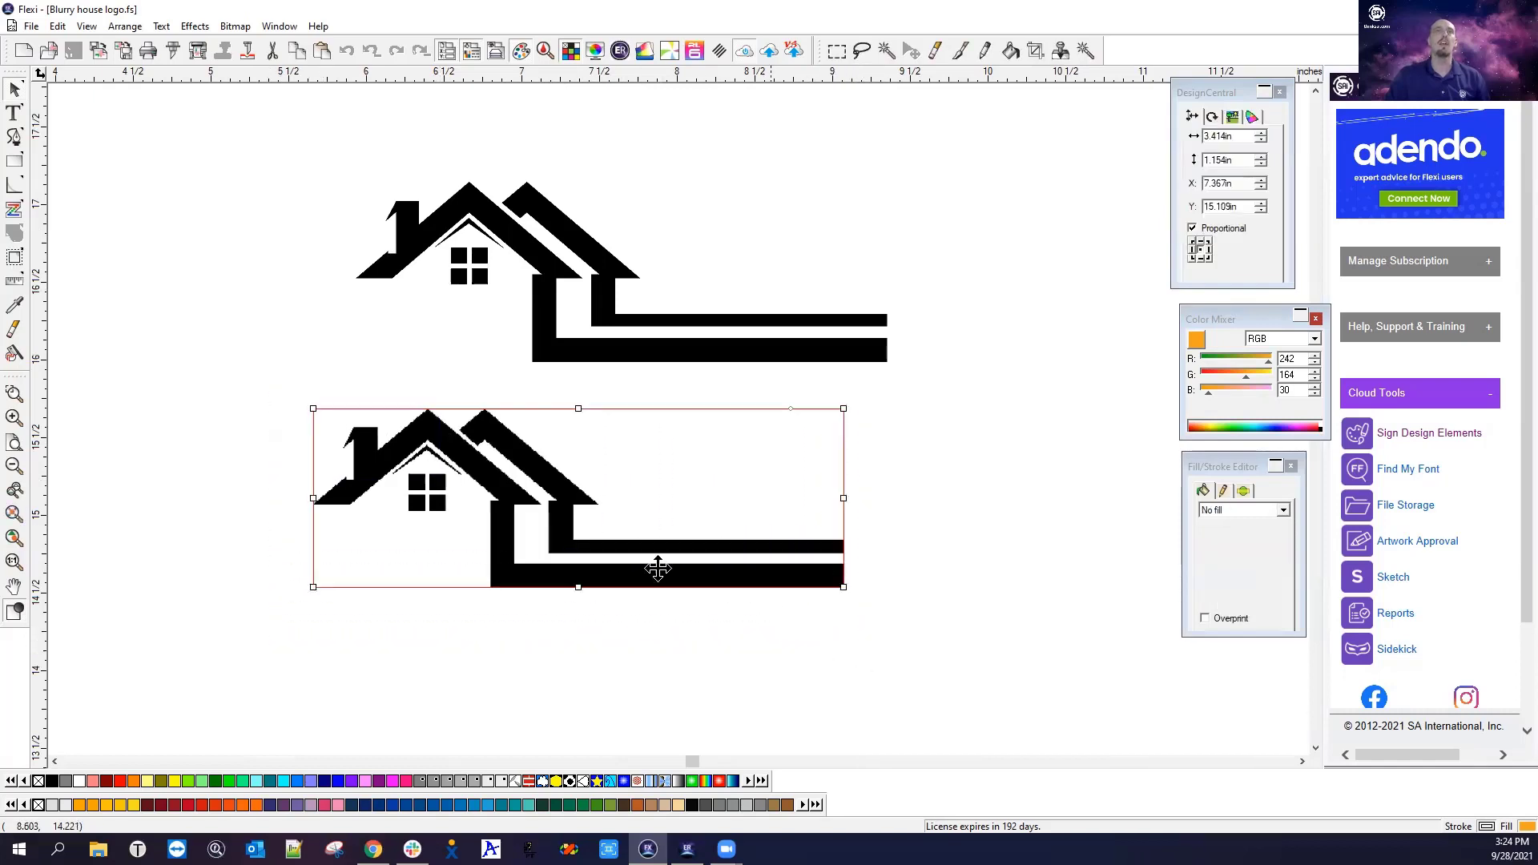
left_click(233, 29)
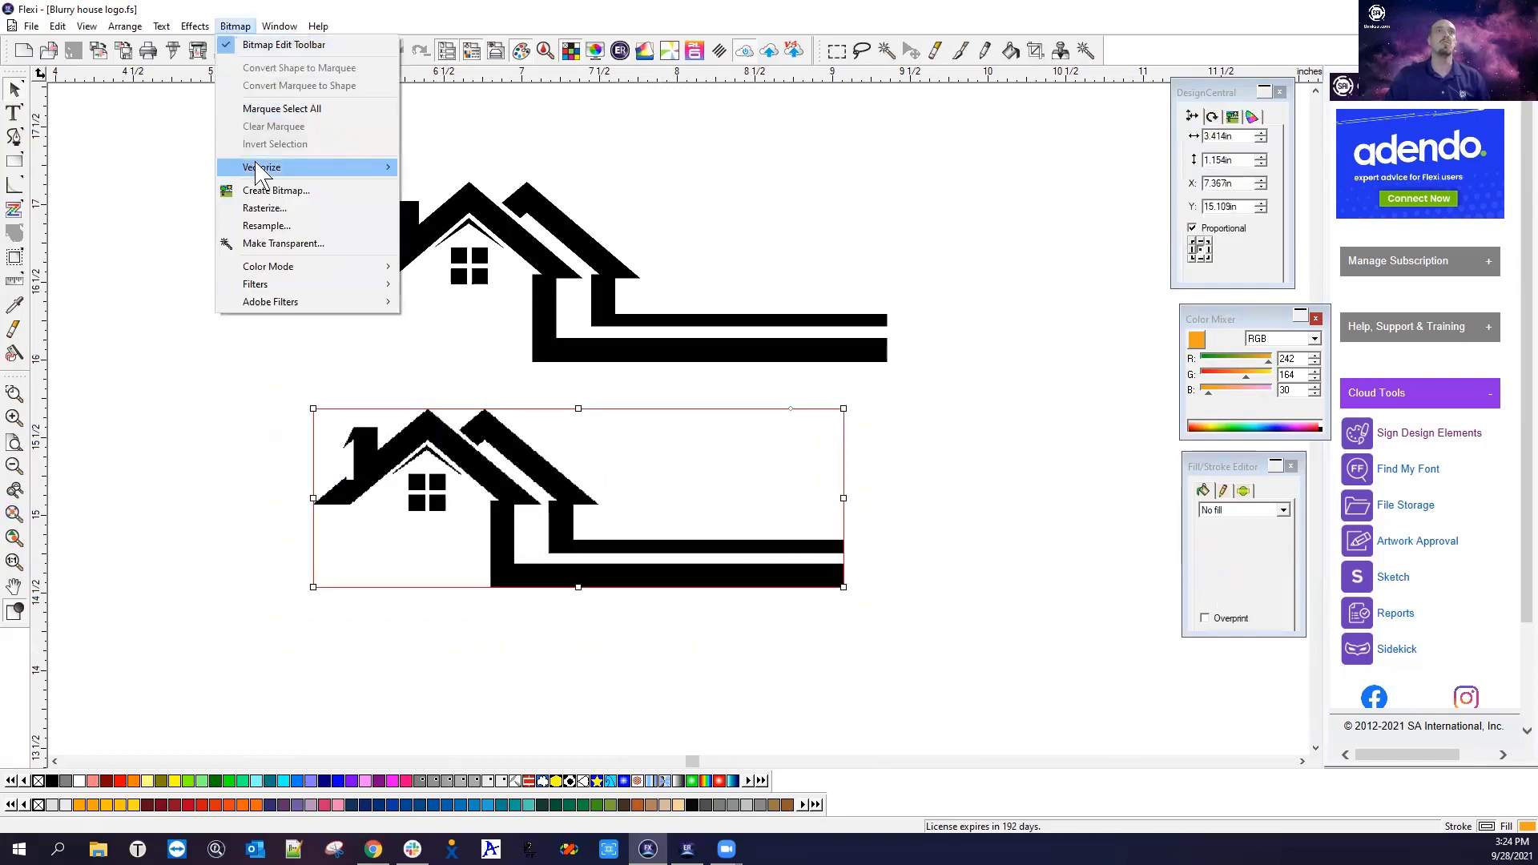
mouse_move(381, 168)
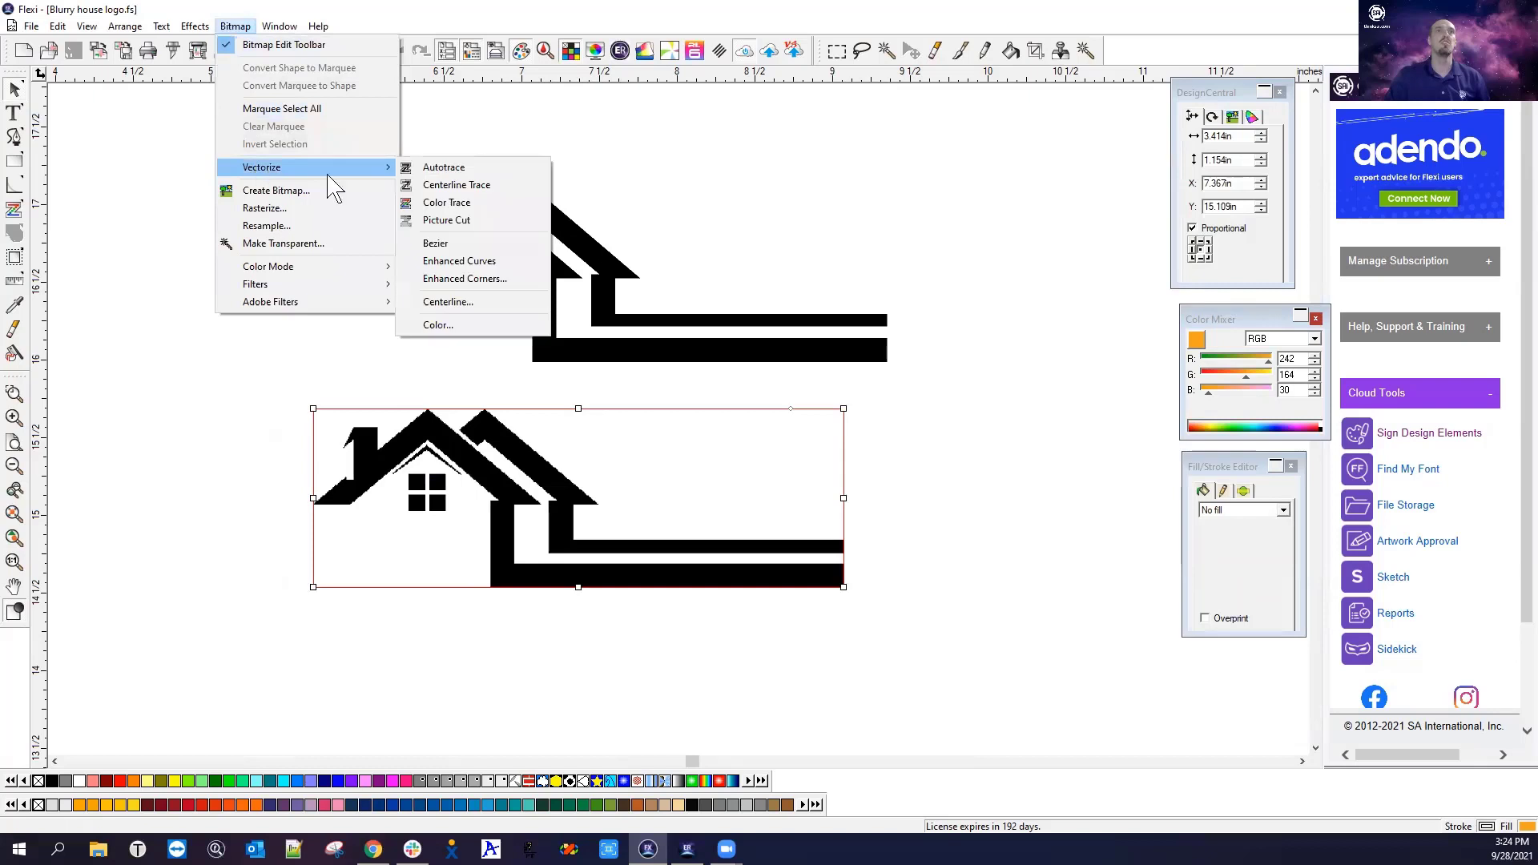
left_click(470, 245)
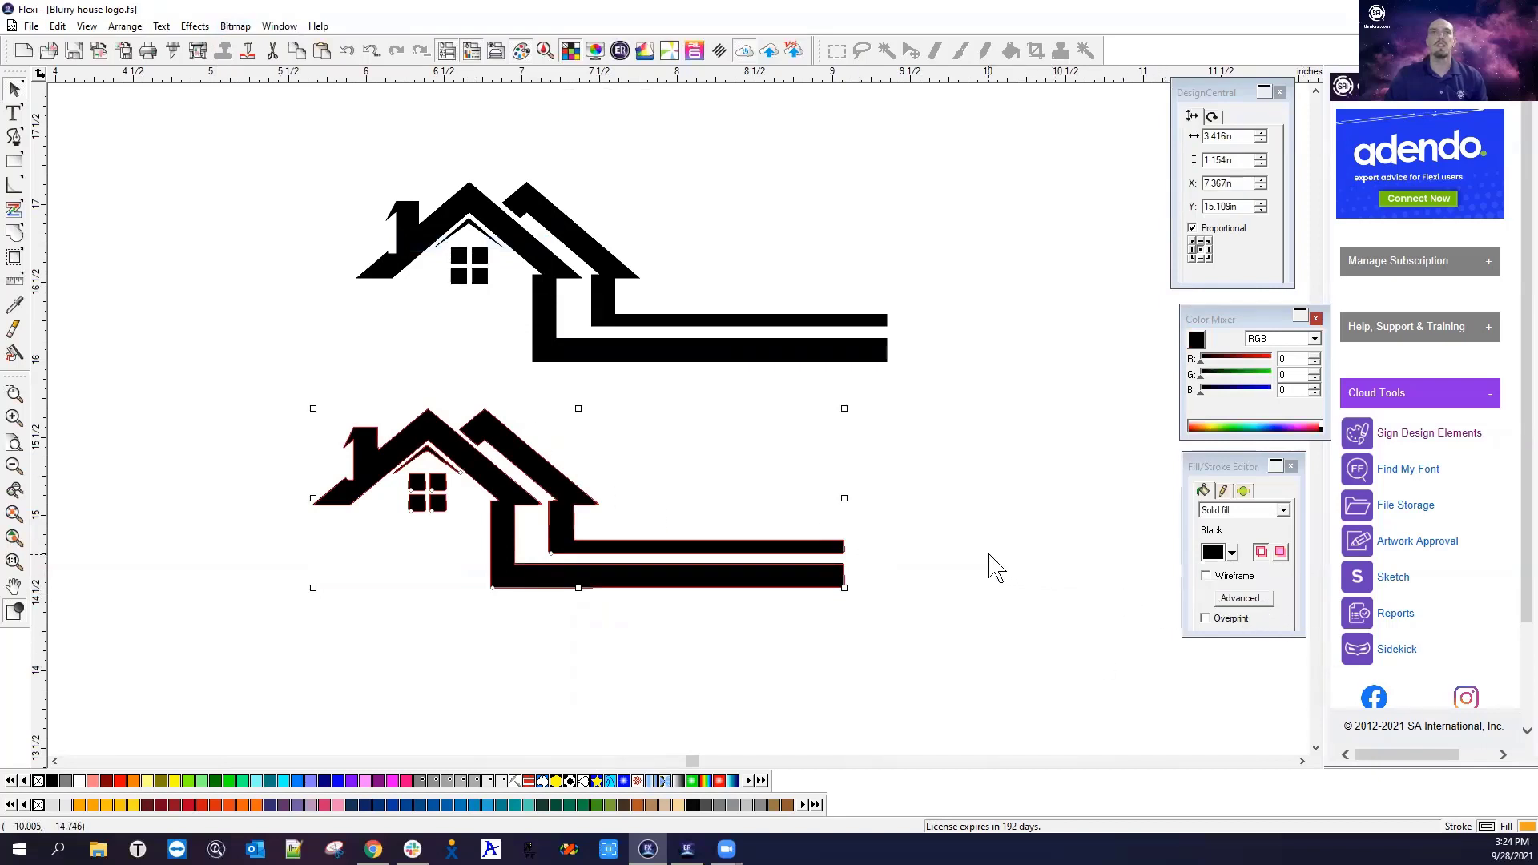
Move the bitmap off the lower house trace and examine the traced roof, chimney and window edges
scroll(457, 514, "up", 5)
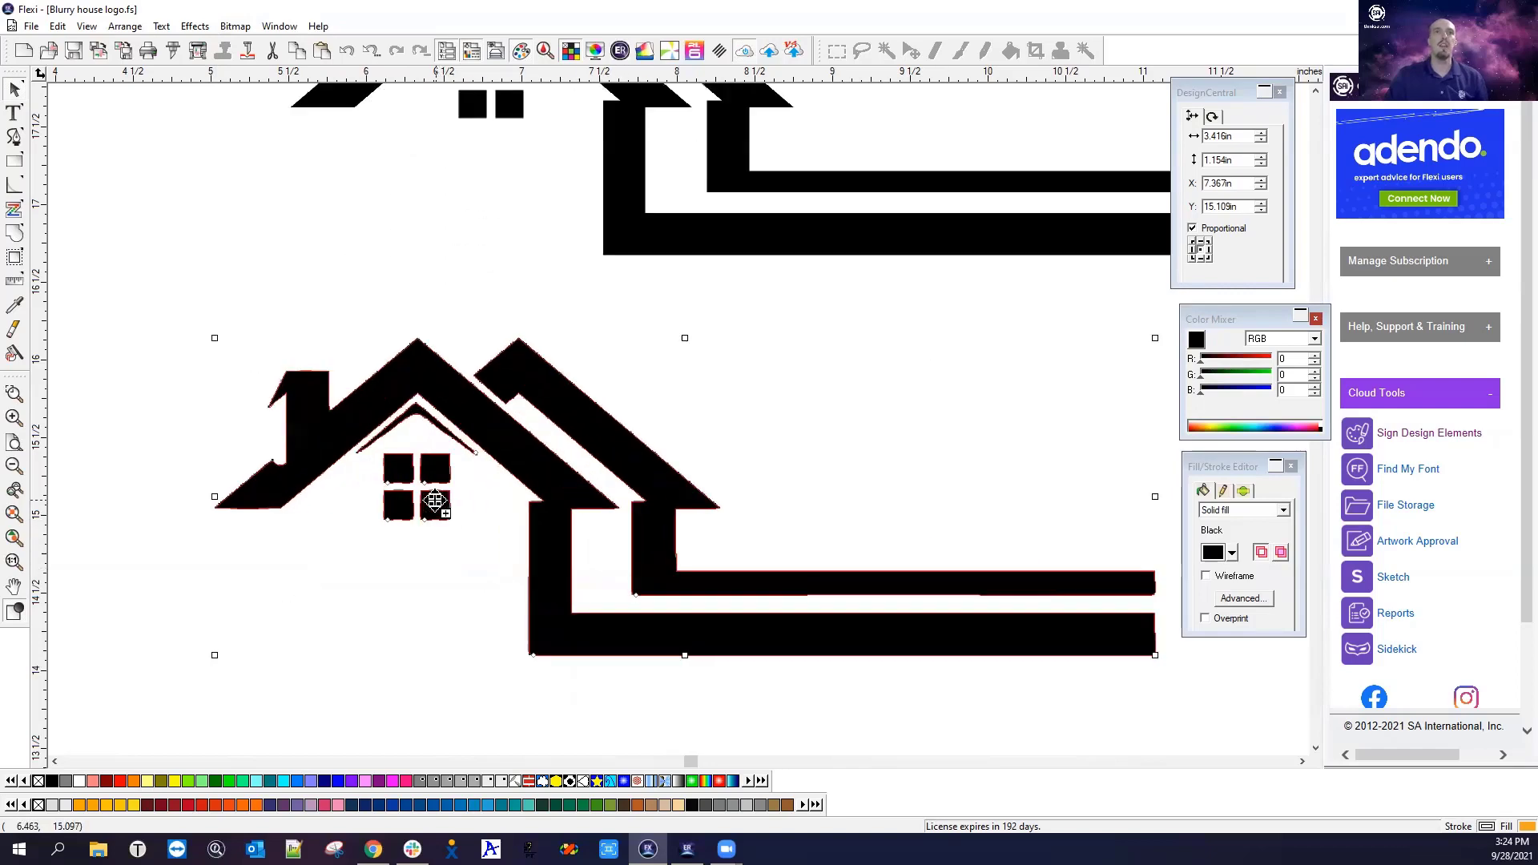
scroll(443, 497, "up", 2)
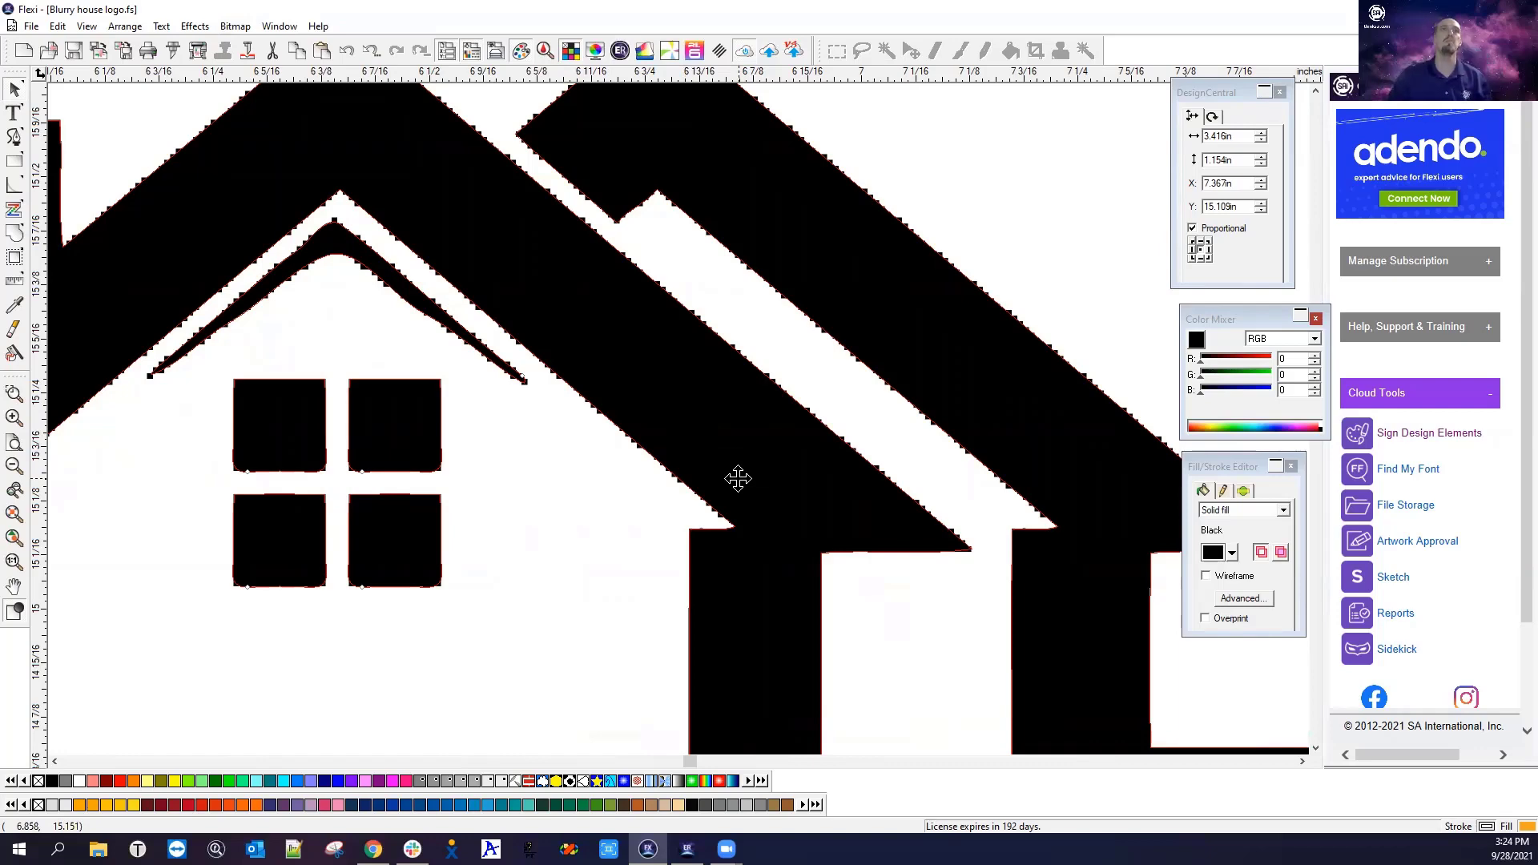
scroll(356, 532, "down", 2)
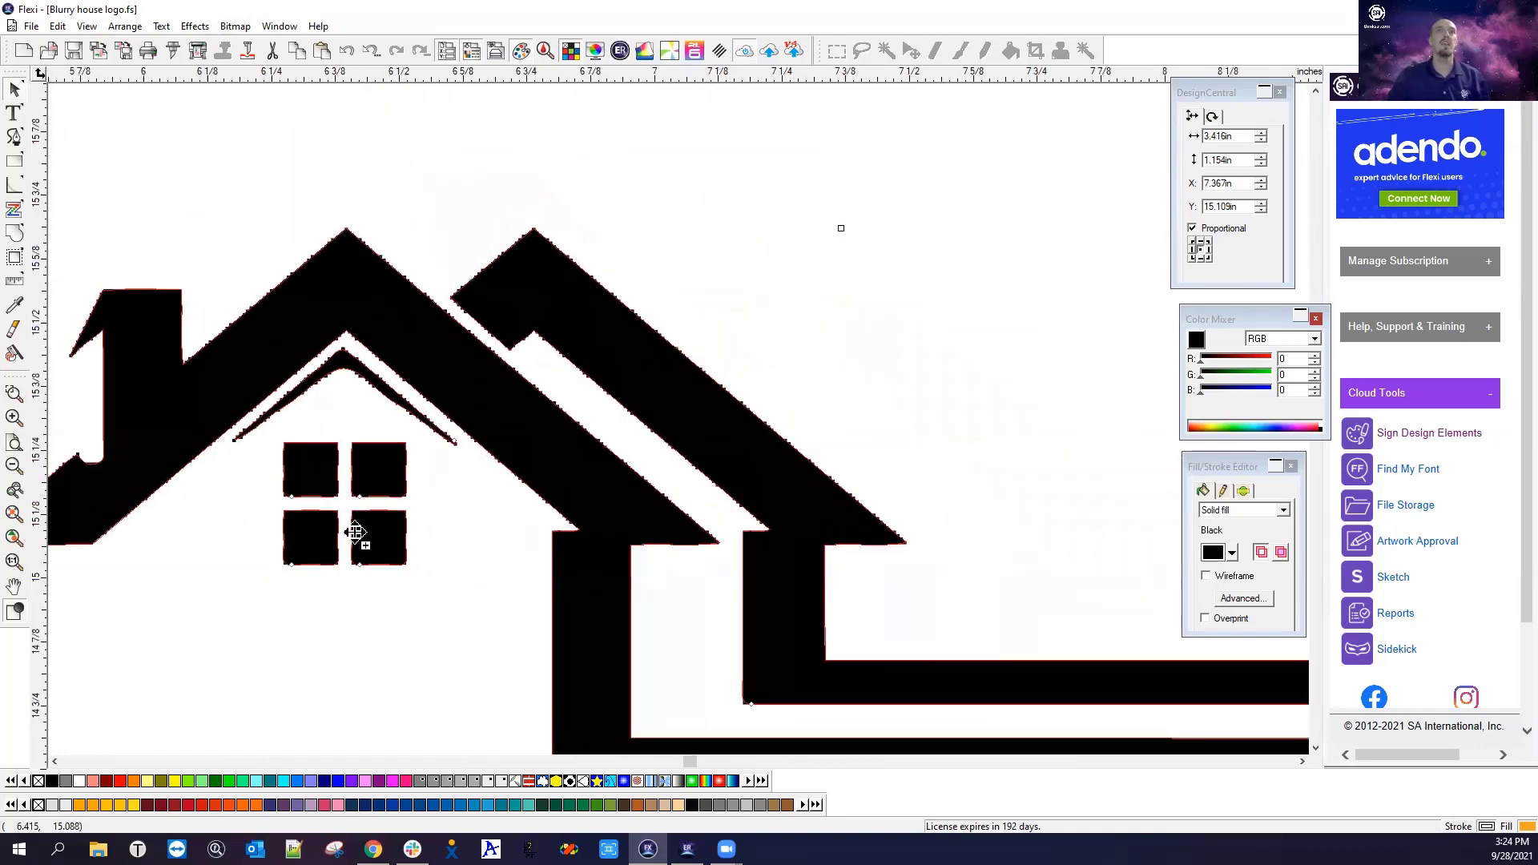
scroll(356, 533, "down", 2)
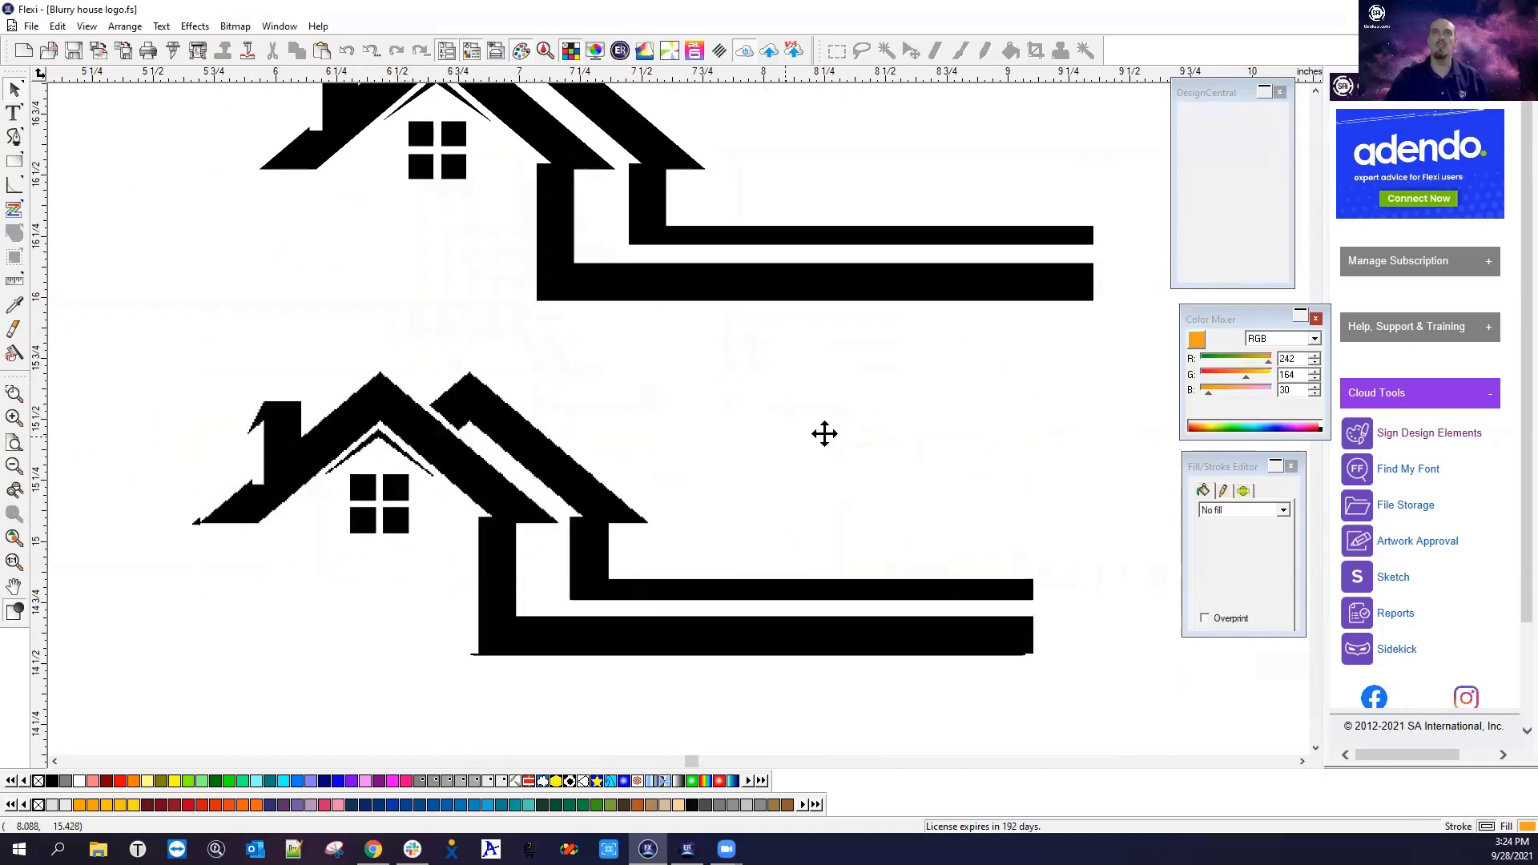
left_click_drag(824, 433, 1054, 440)
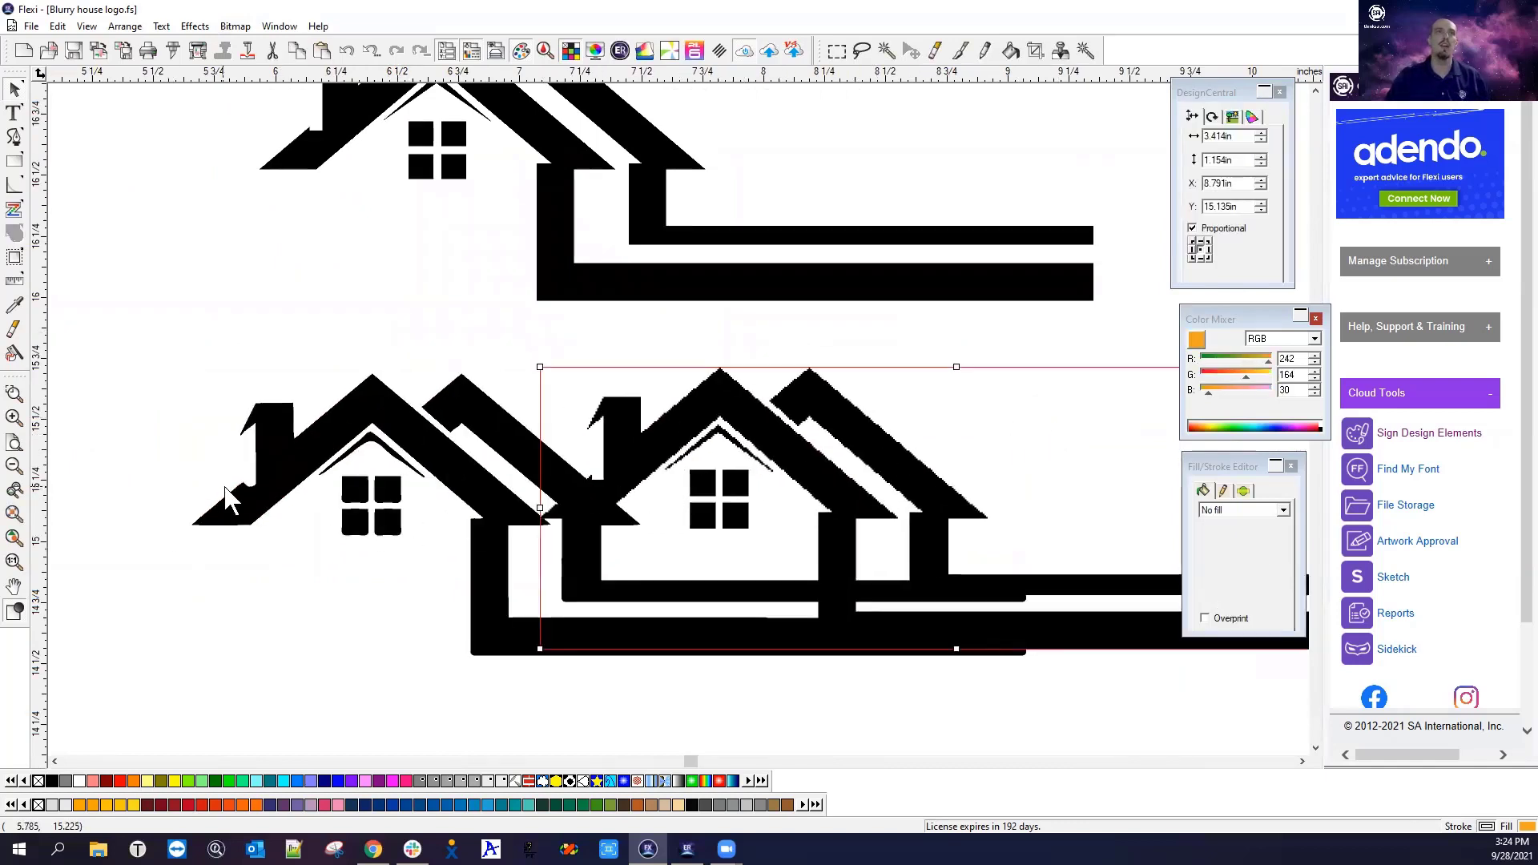
scroll(240, 498, "up", 4)
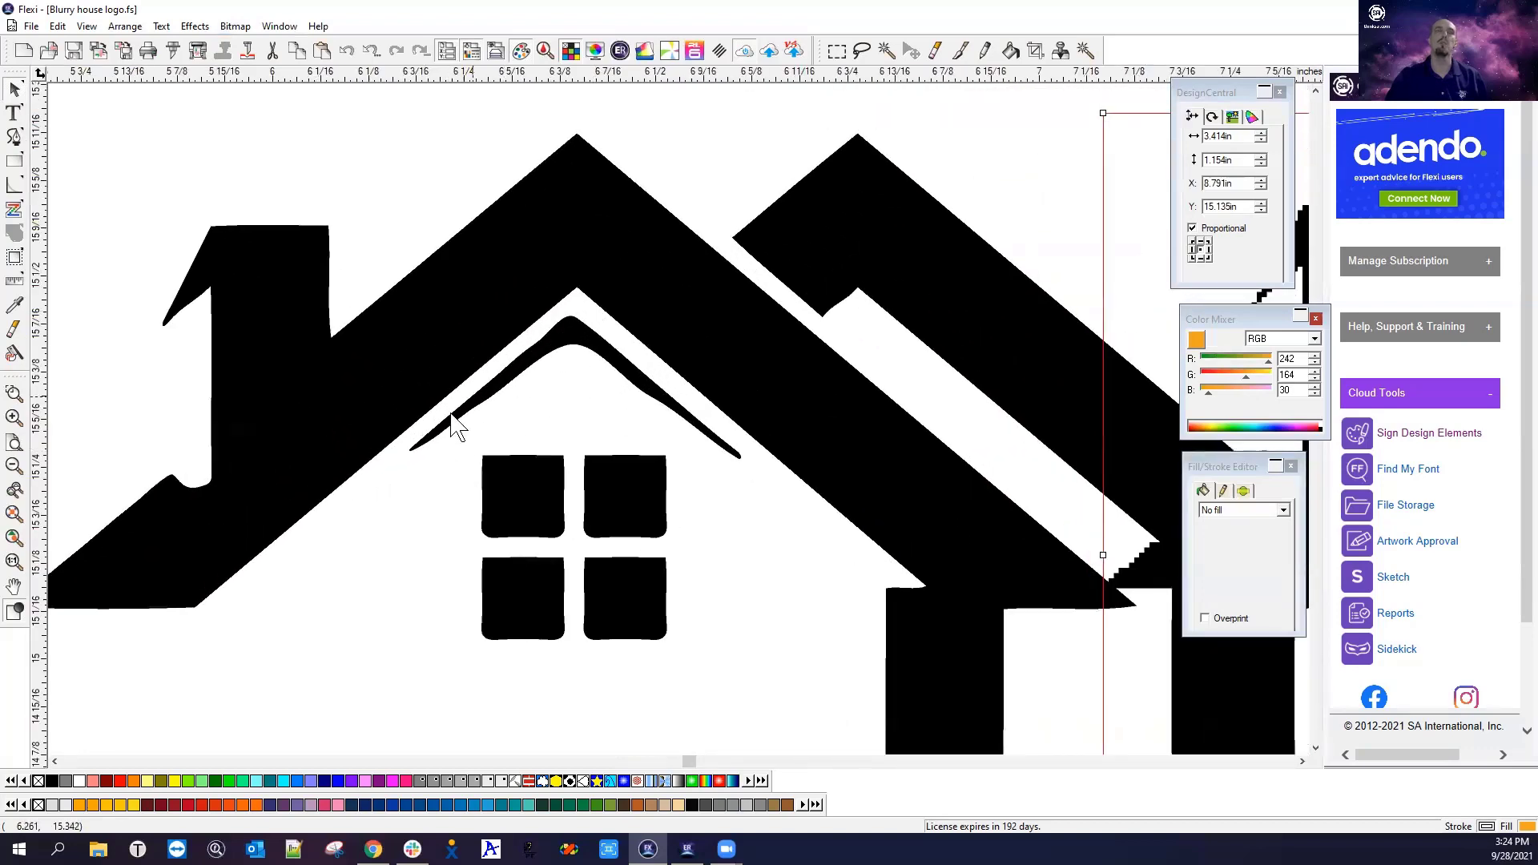
scroll(230, 503, "down", 4)
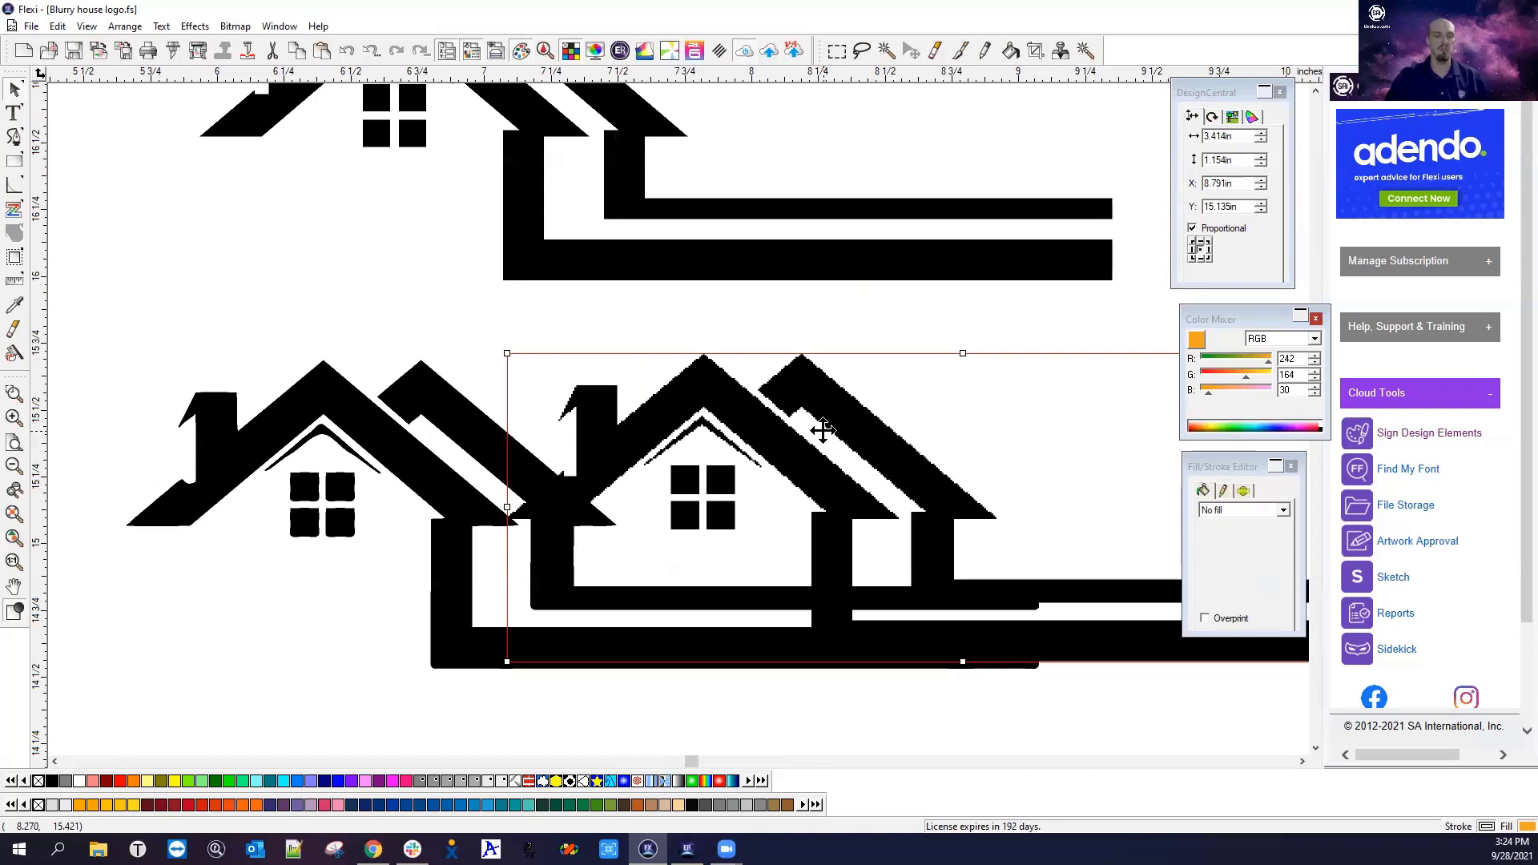
Remove the lower house trace and return its bitmap to the original position
key("Delete")
left_click(823, 439)
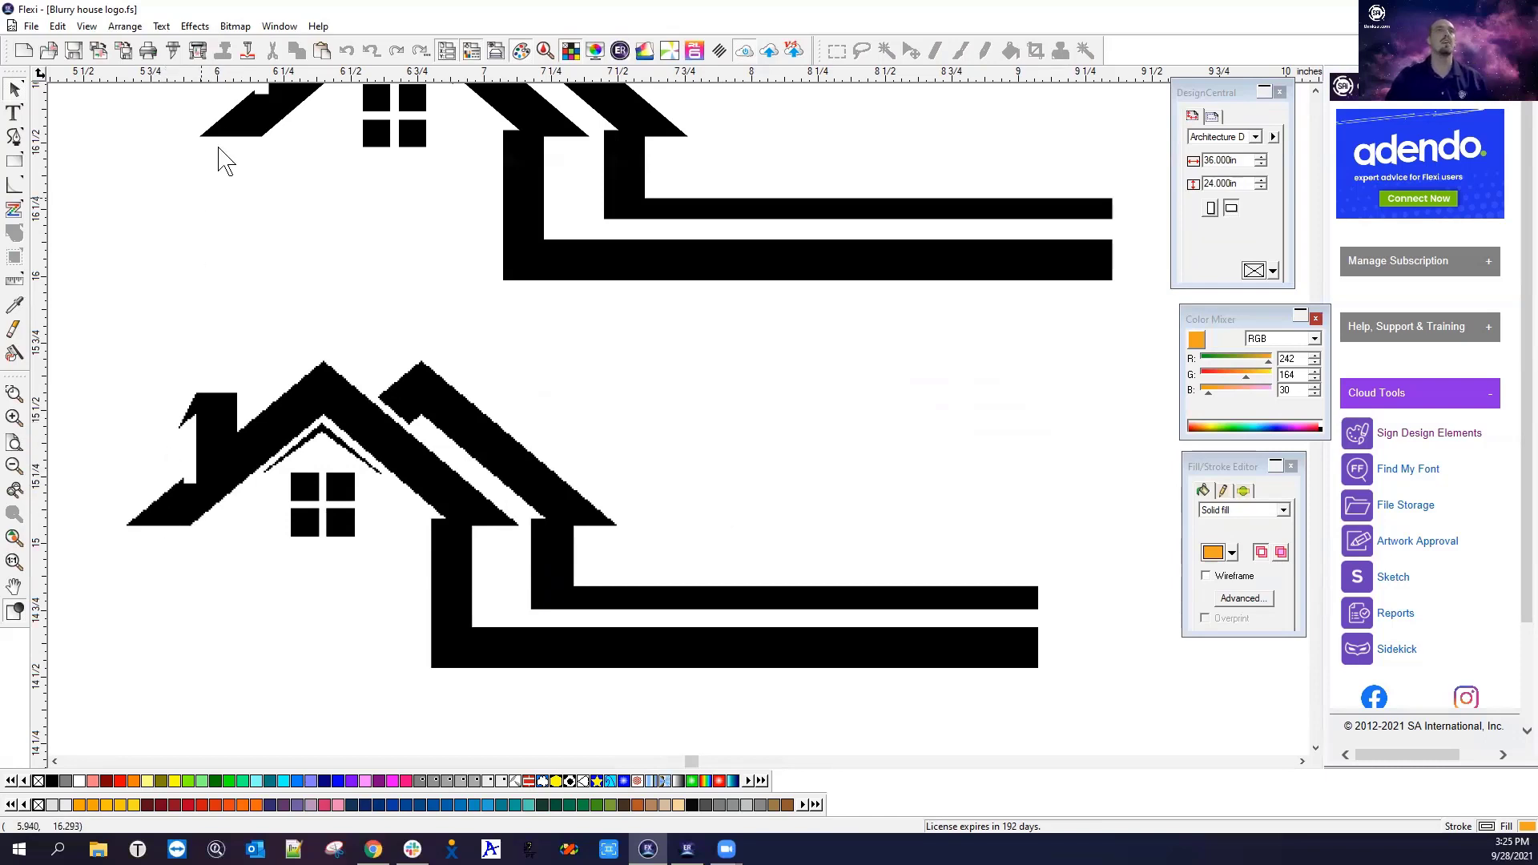
left_click(232, 29)
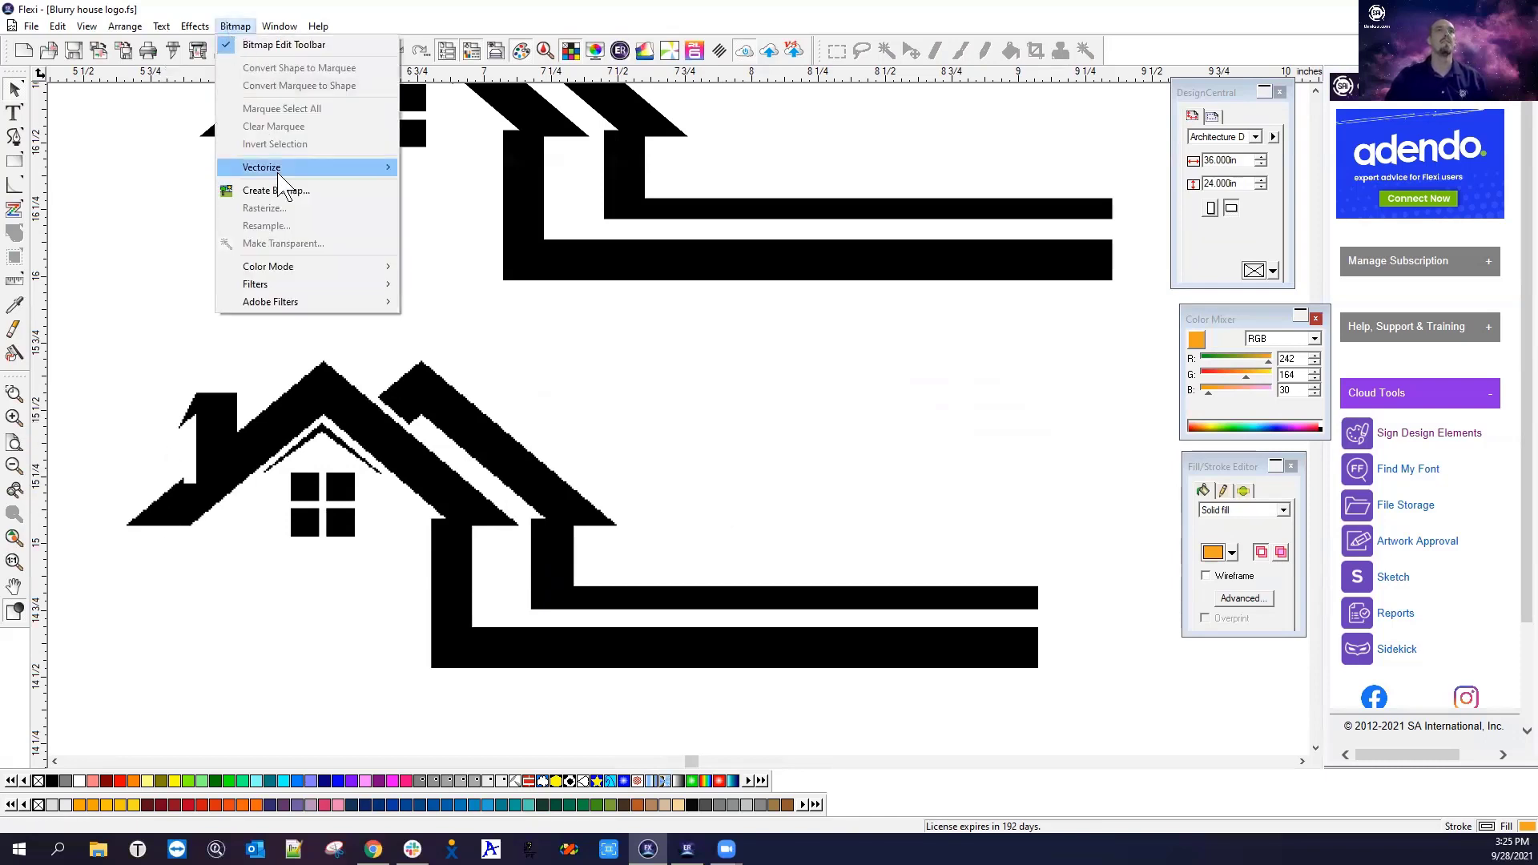
mouse_move(281, 168)
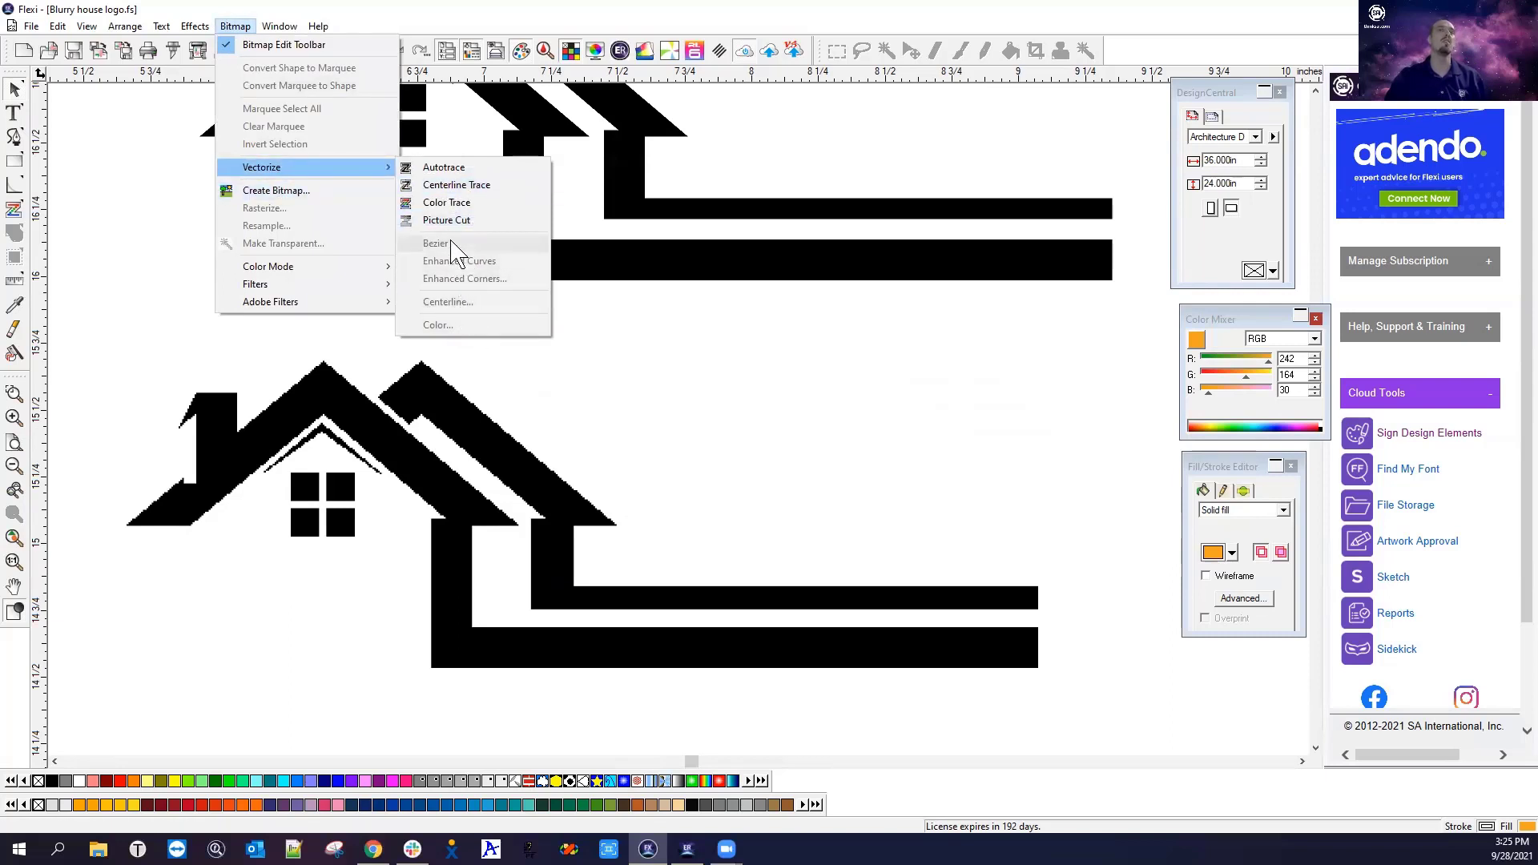
left_click(668, 353)
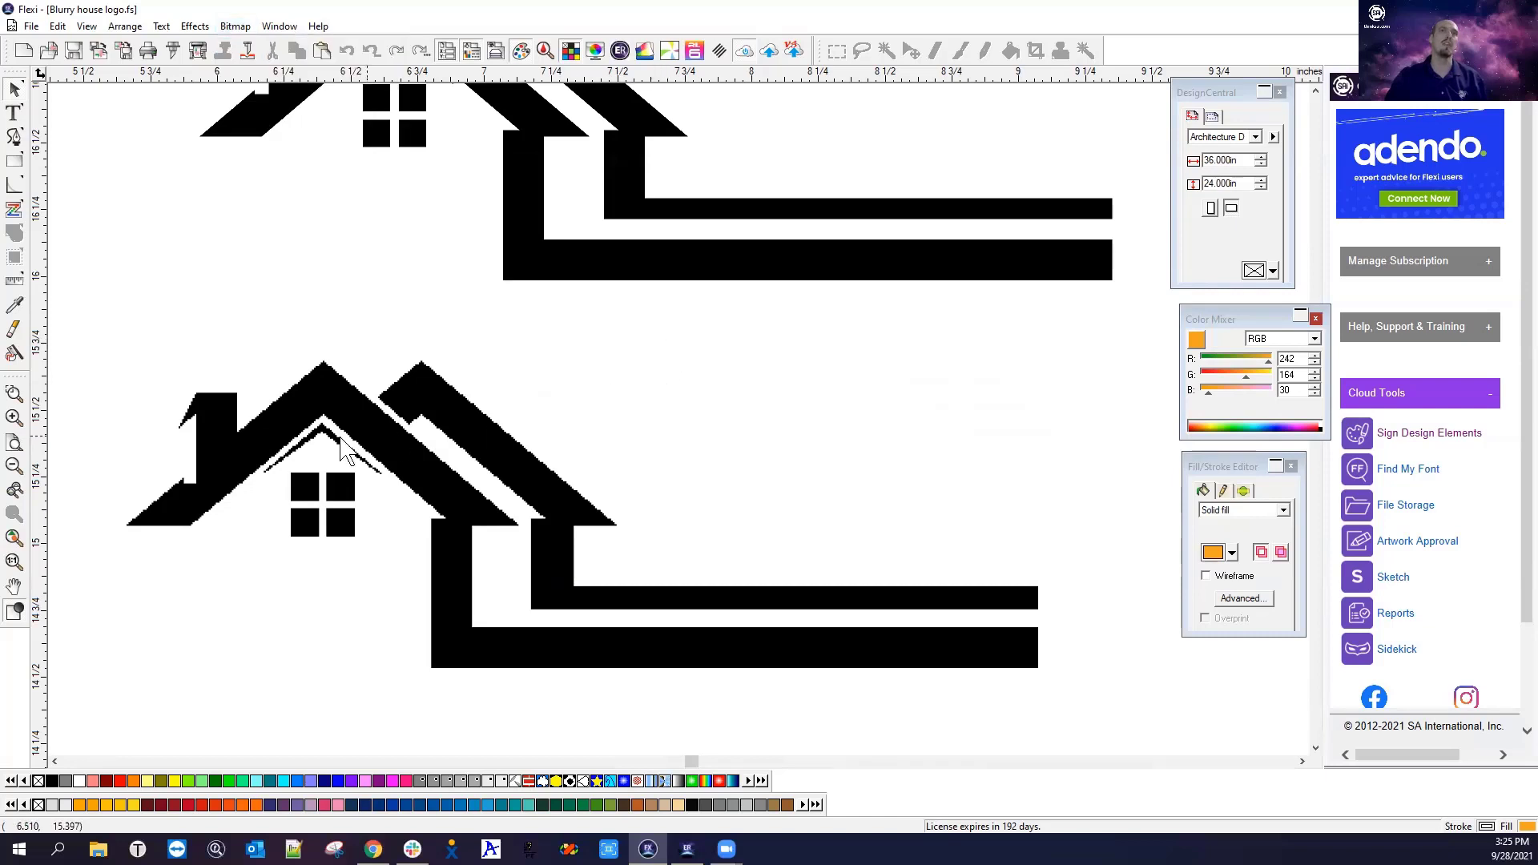
Vectorize the lower house bitmap with Enhanced Corners, using tolerance 0.86, noise suppression 50% and corner detection 68%
left_click_drag(93, 334, 1078, 676)
left_click(235, 26)
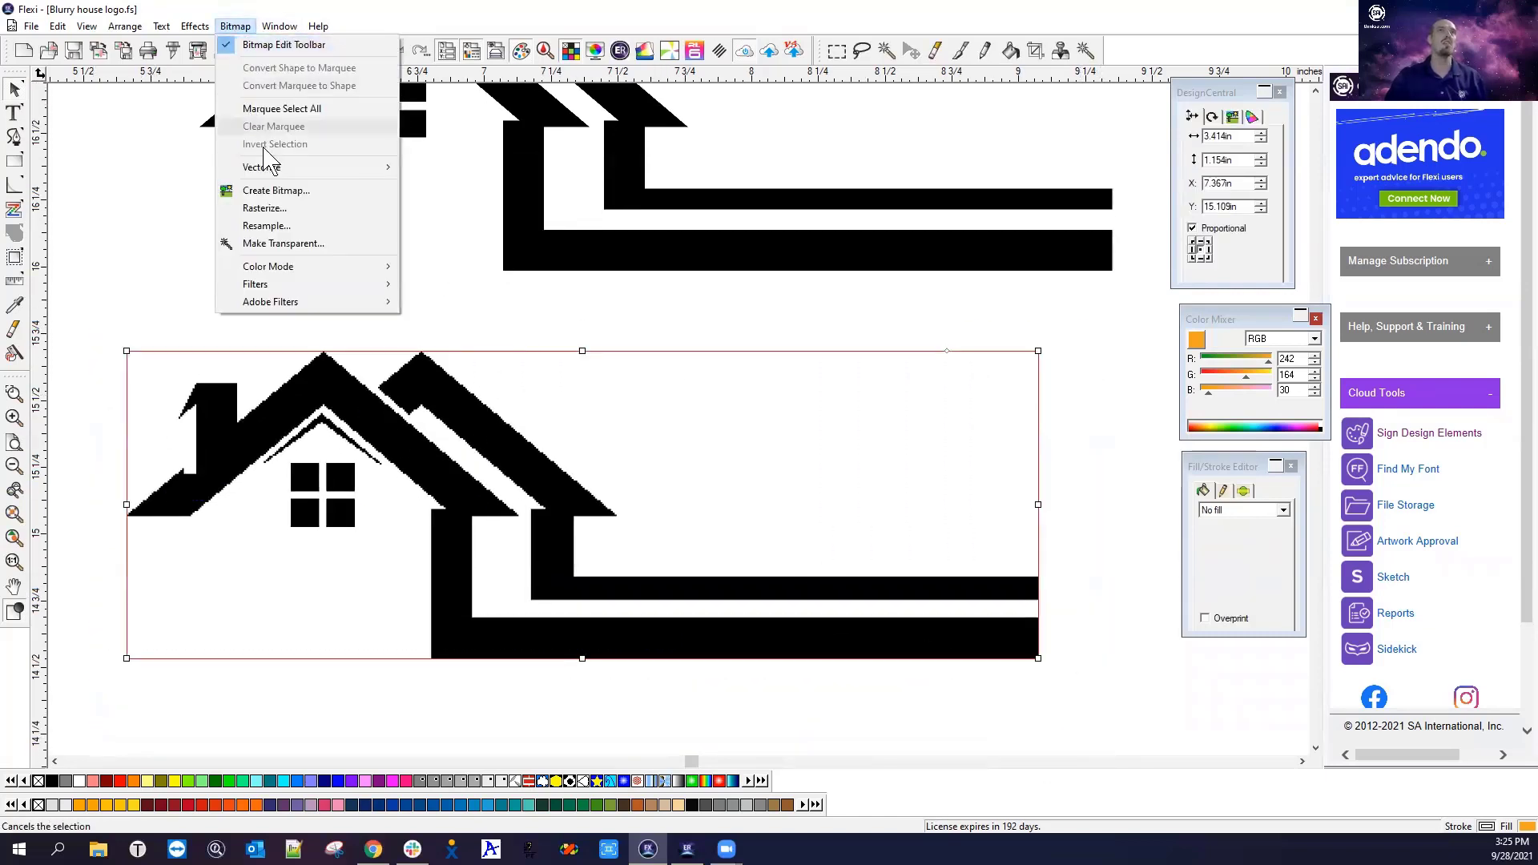
mouse_move(313, 166)
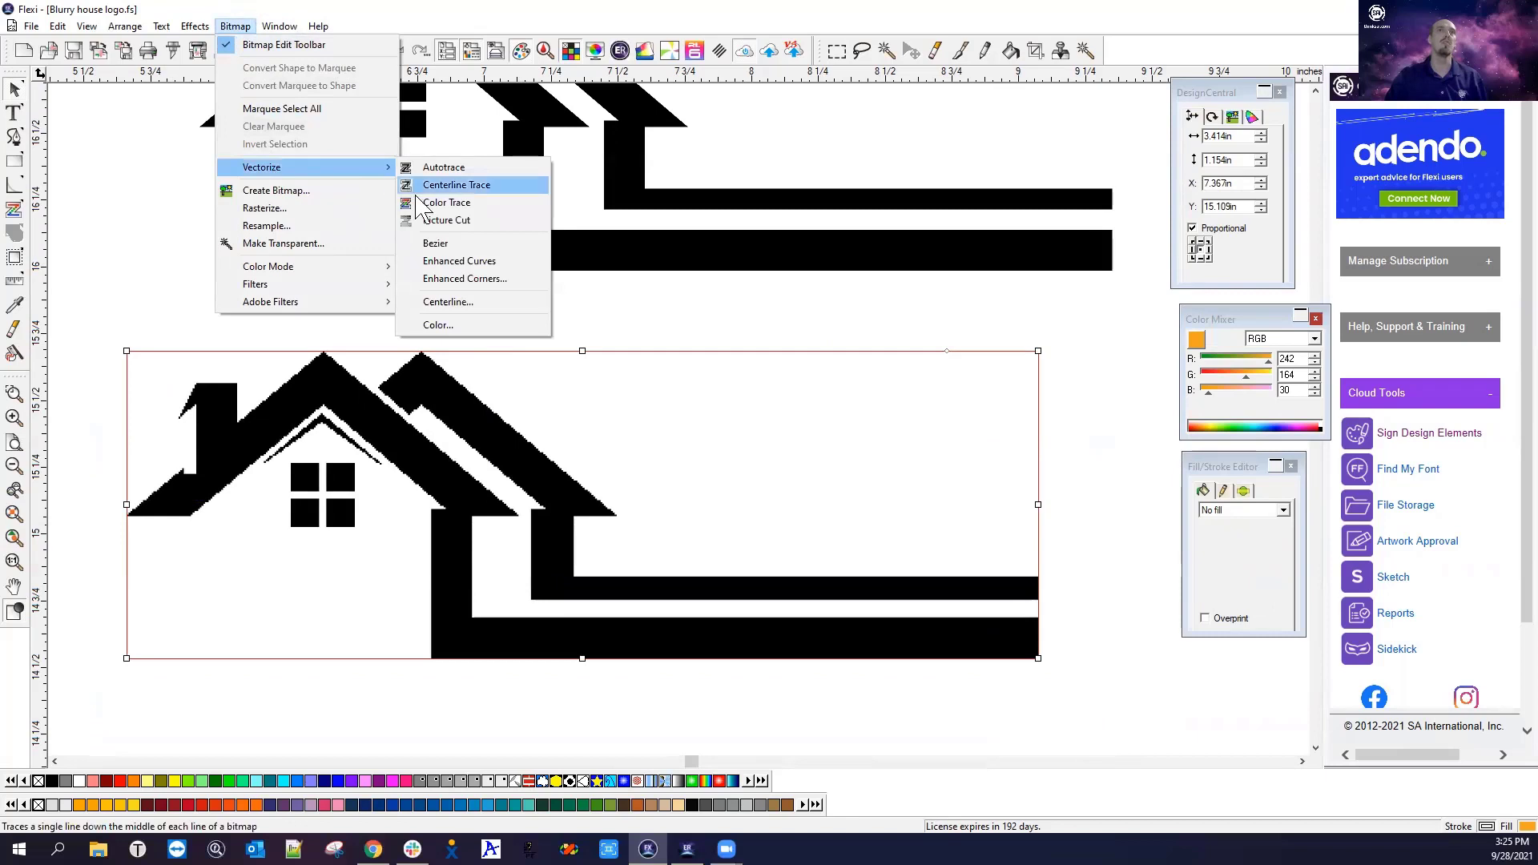
left_click(474, 281)
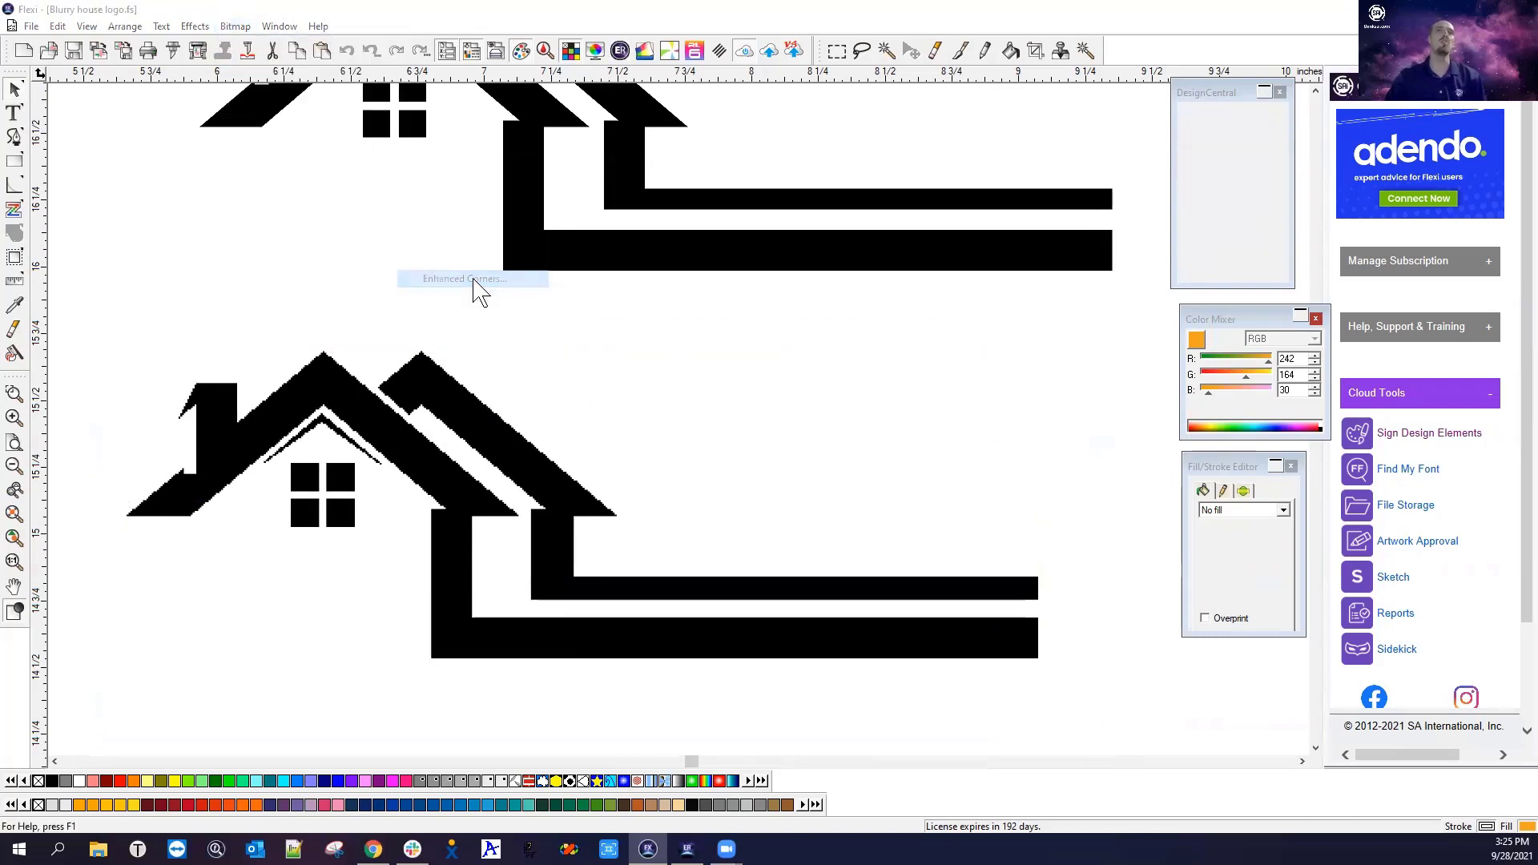
left_click_drag(751, 346, 711, 257)
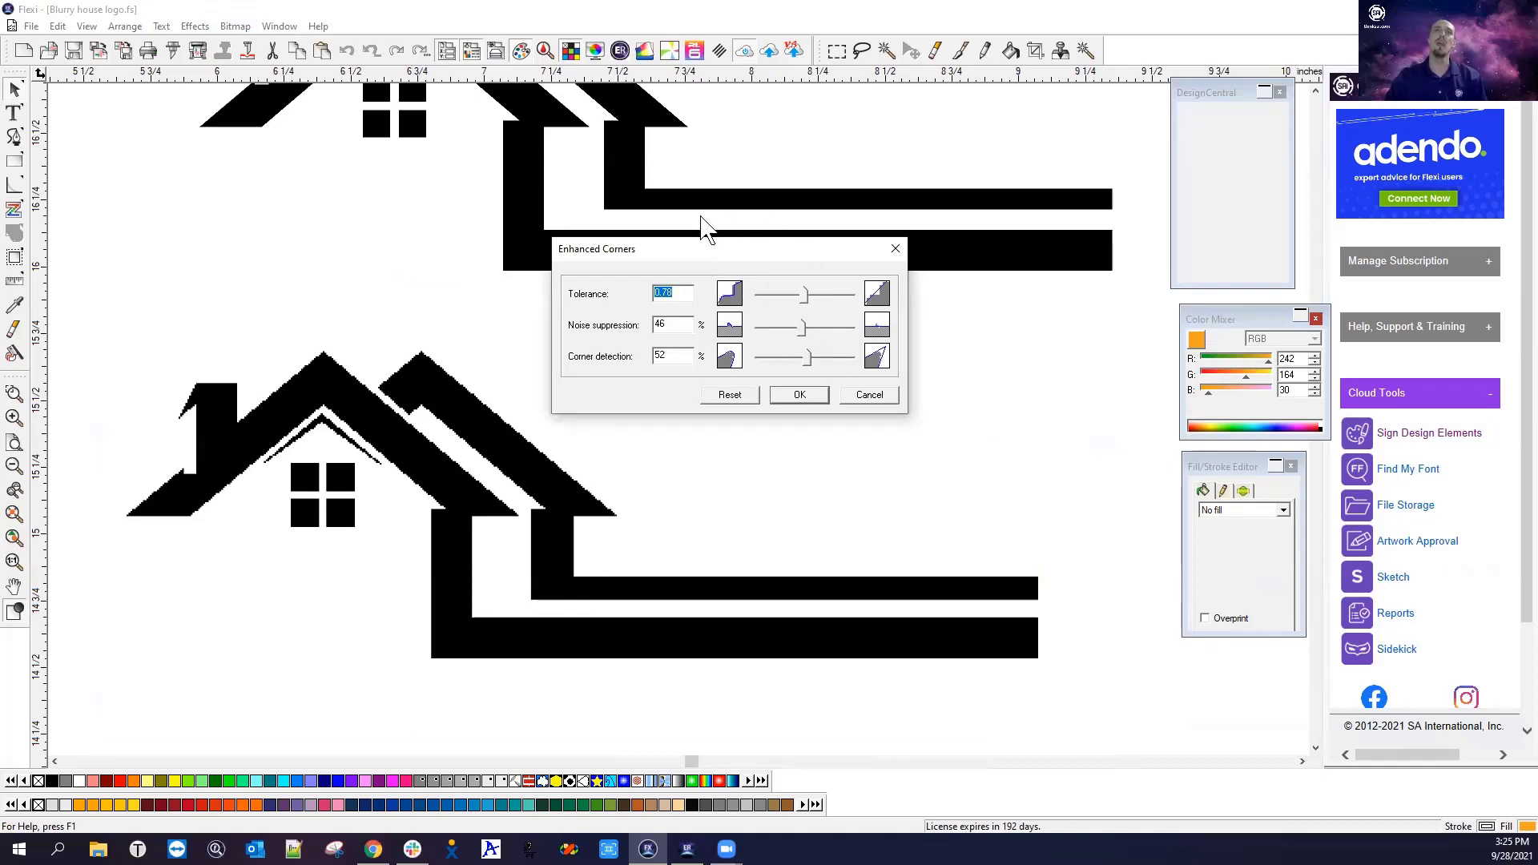
left_click_drag(805, 297, 763, 307)
left_click_drag(763, 293, 814, 311)
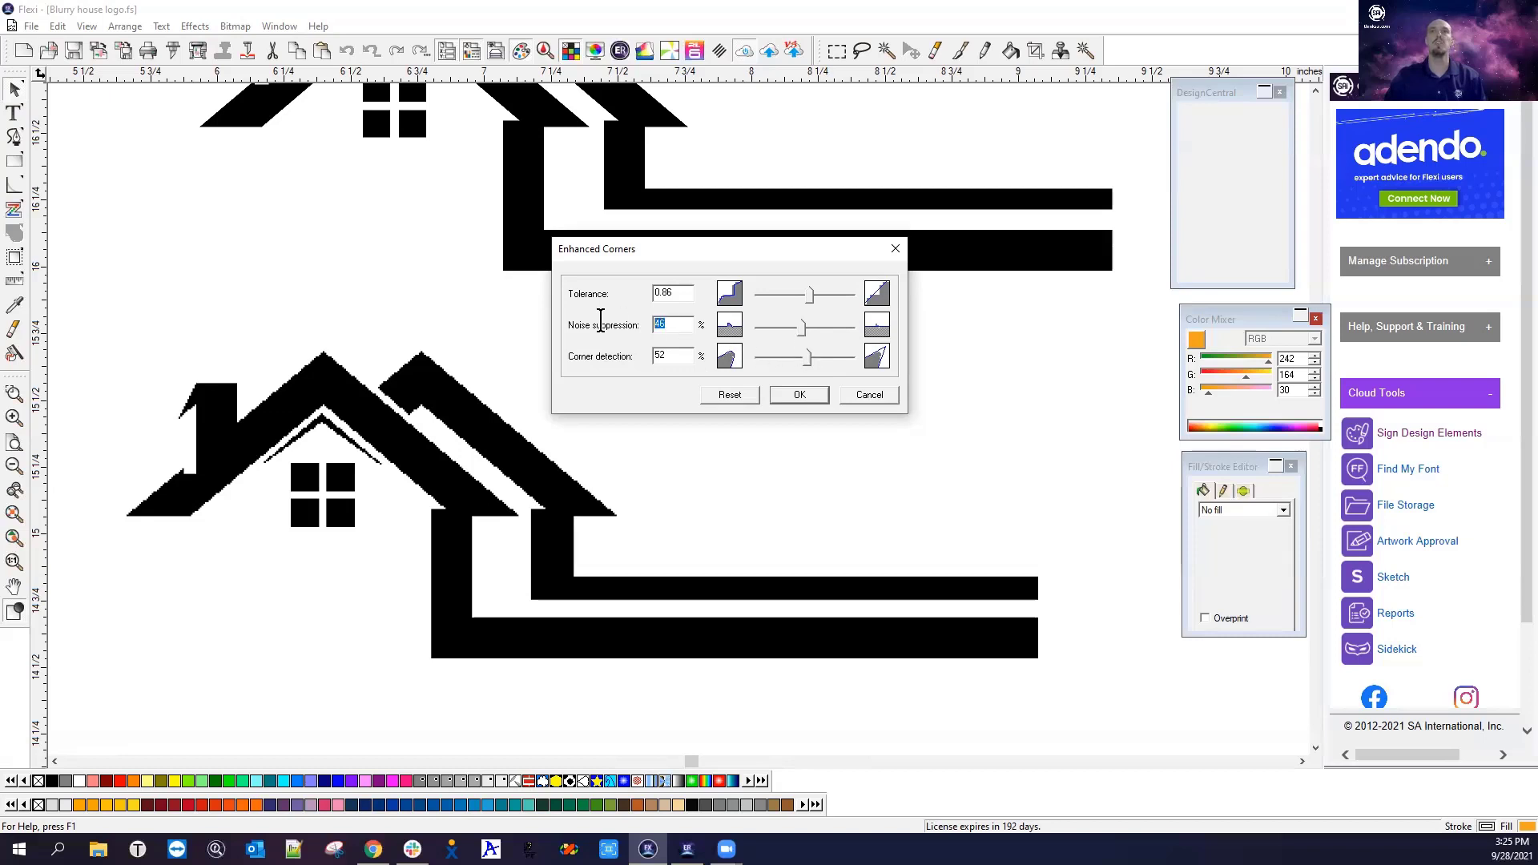
type("50")
key("Tab")
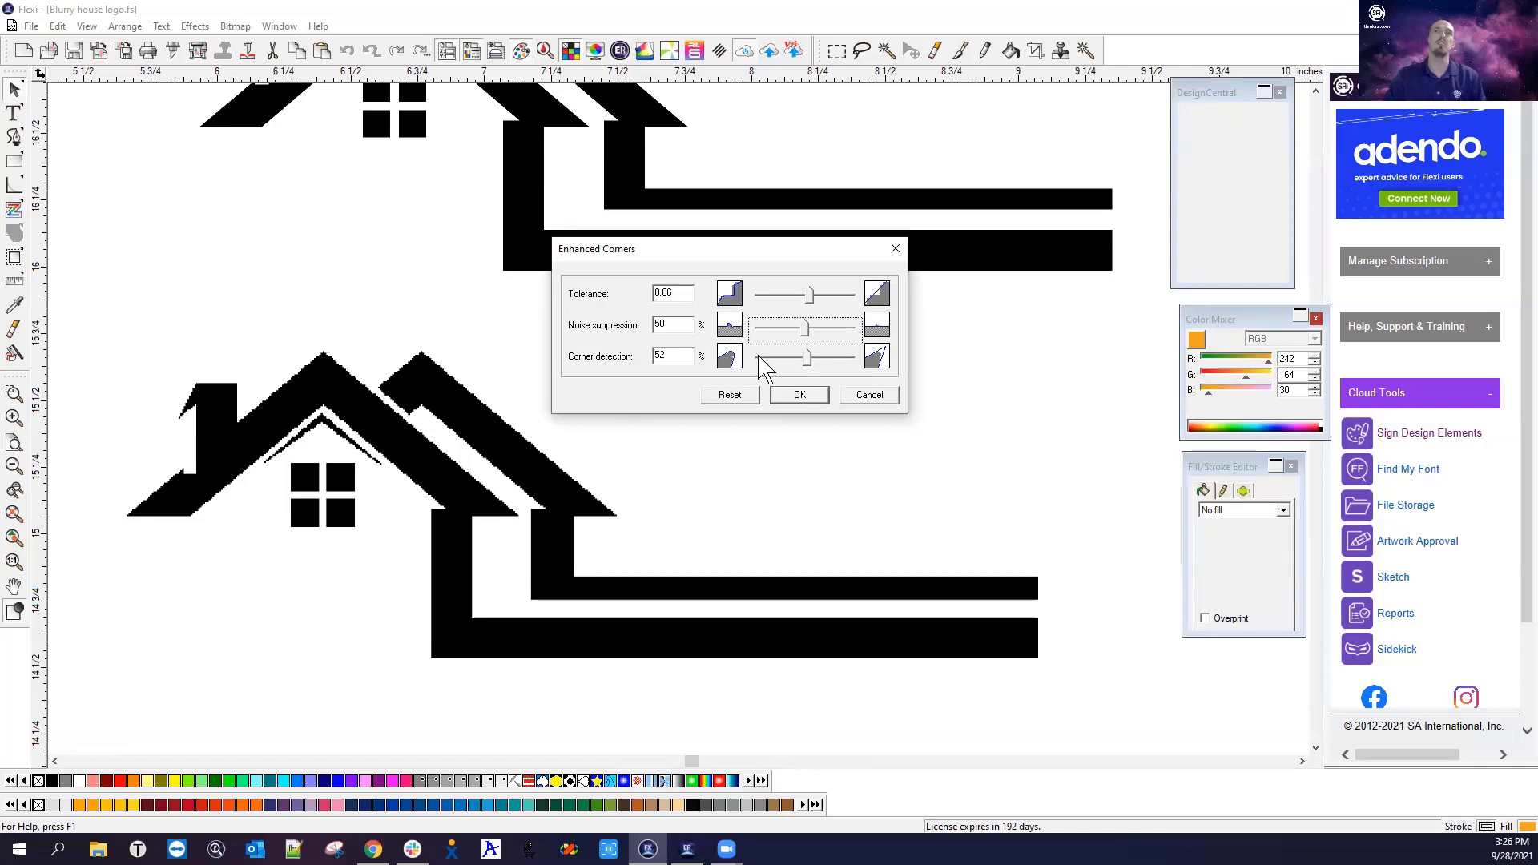
left_click_drag(807, 358, 811, 360)
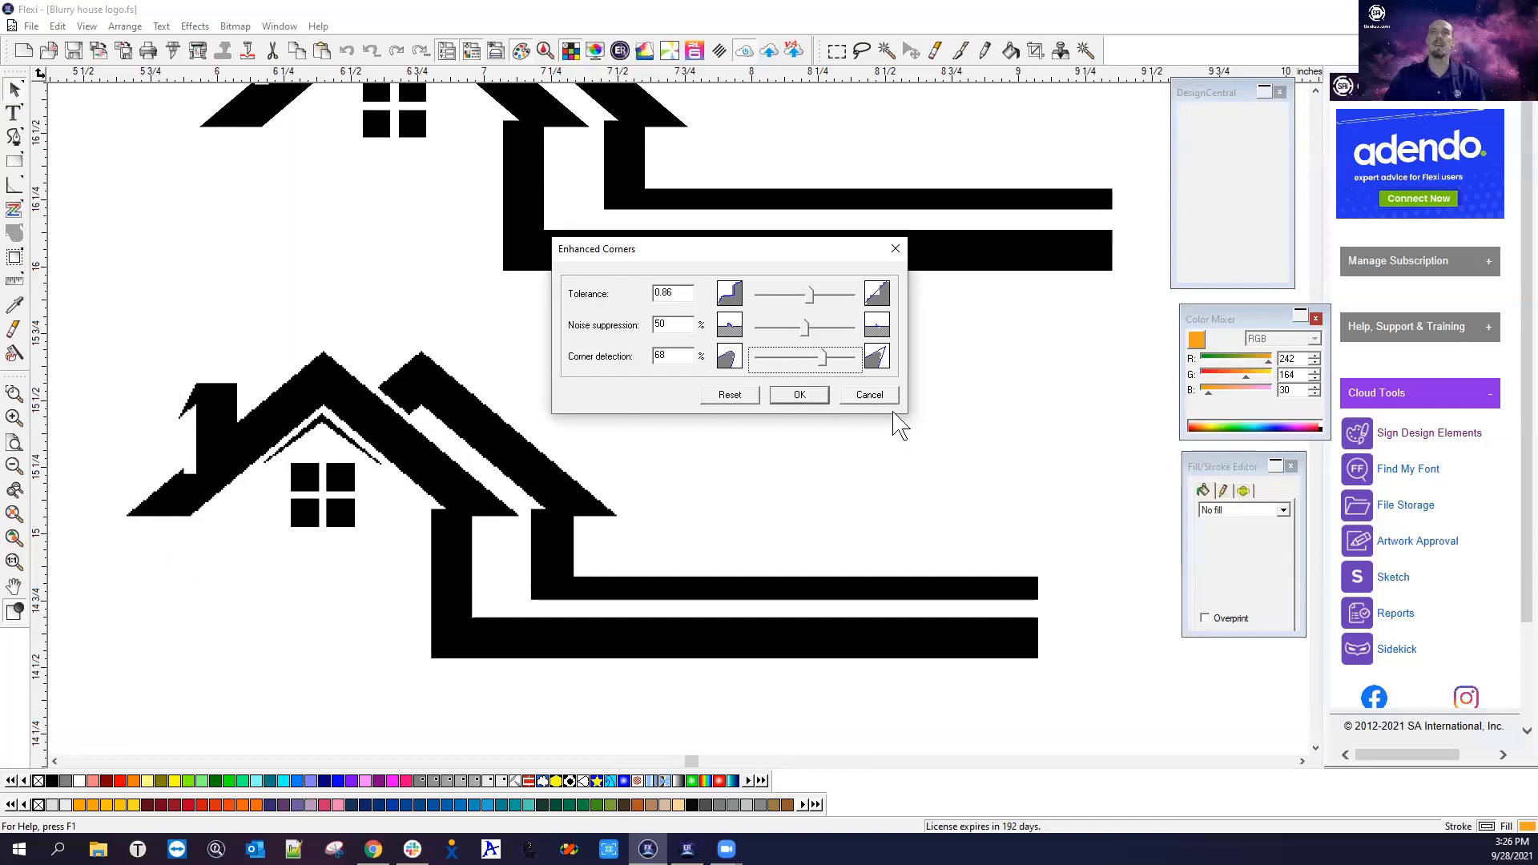
left_click(799, 396)
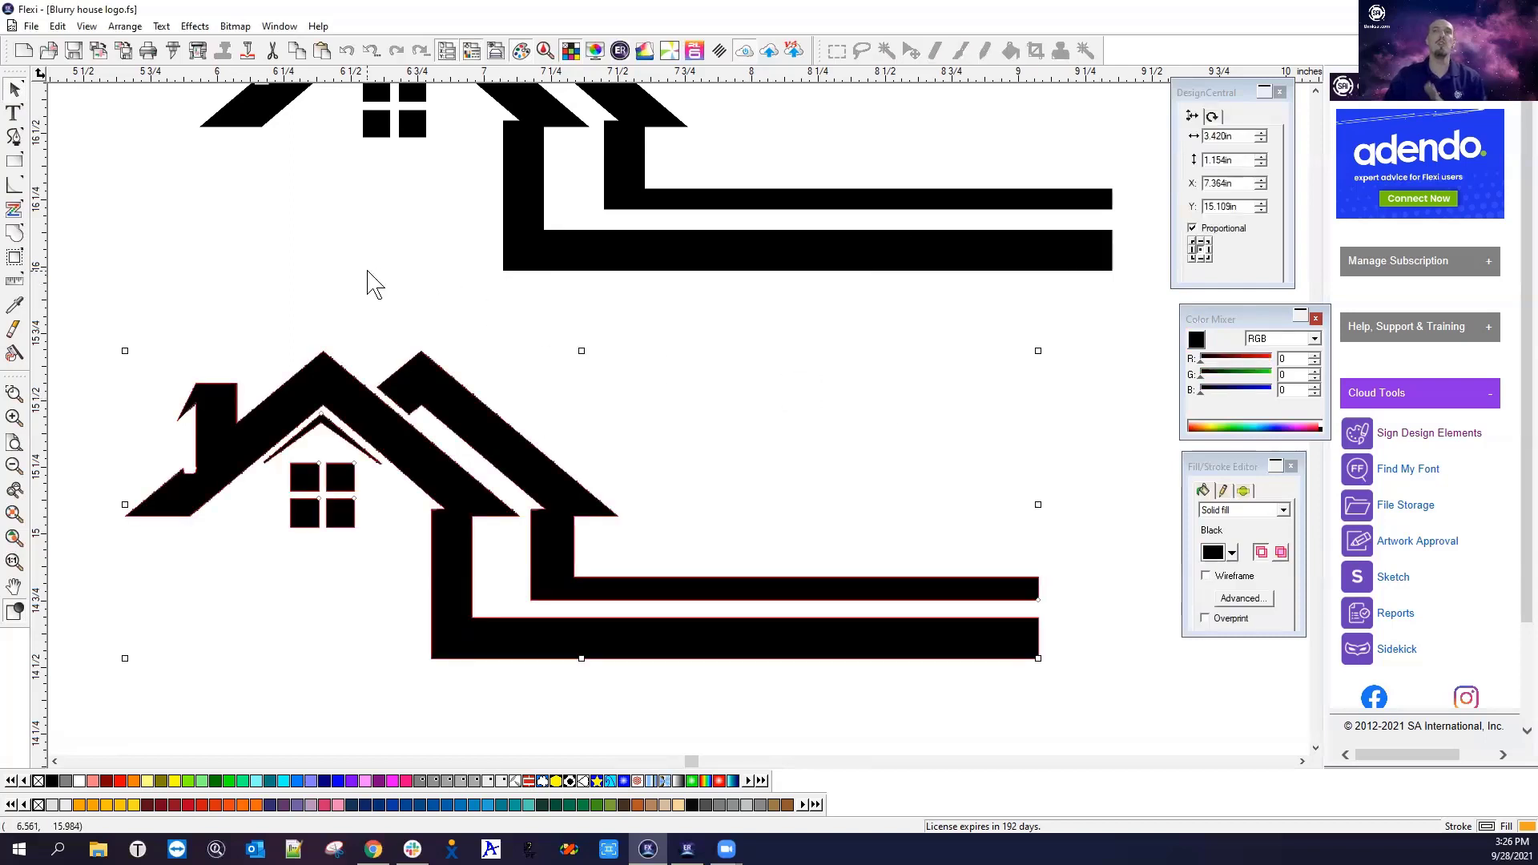
Move the house bitmap off its new trace into the empty area beside it
left_click_drag(596, 443, 945, 419)
left_click_drag(1028, 389, 1196, 351)
left_click_drag(1081, 357, 1100, 463)
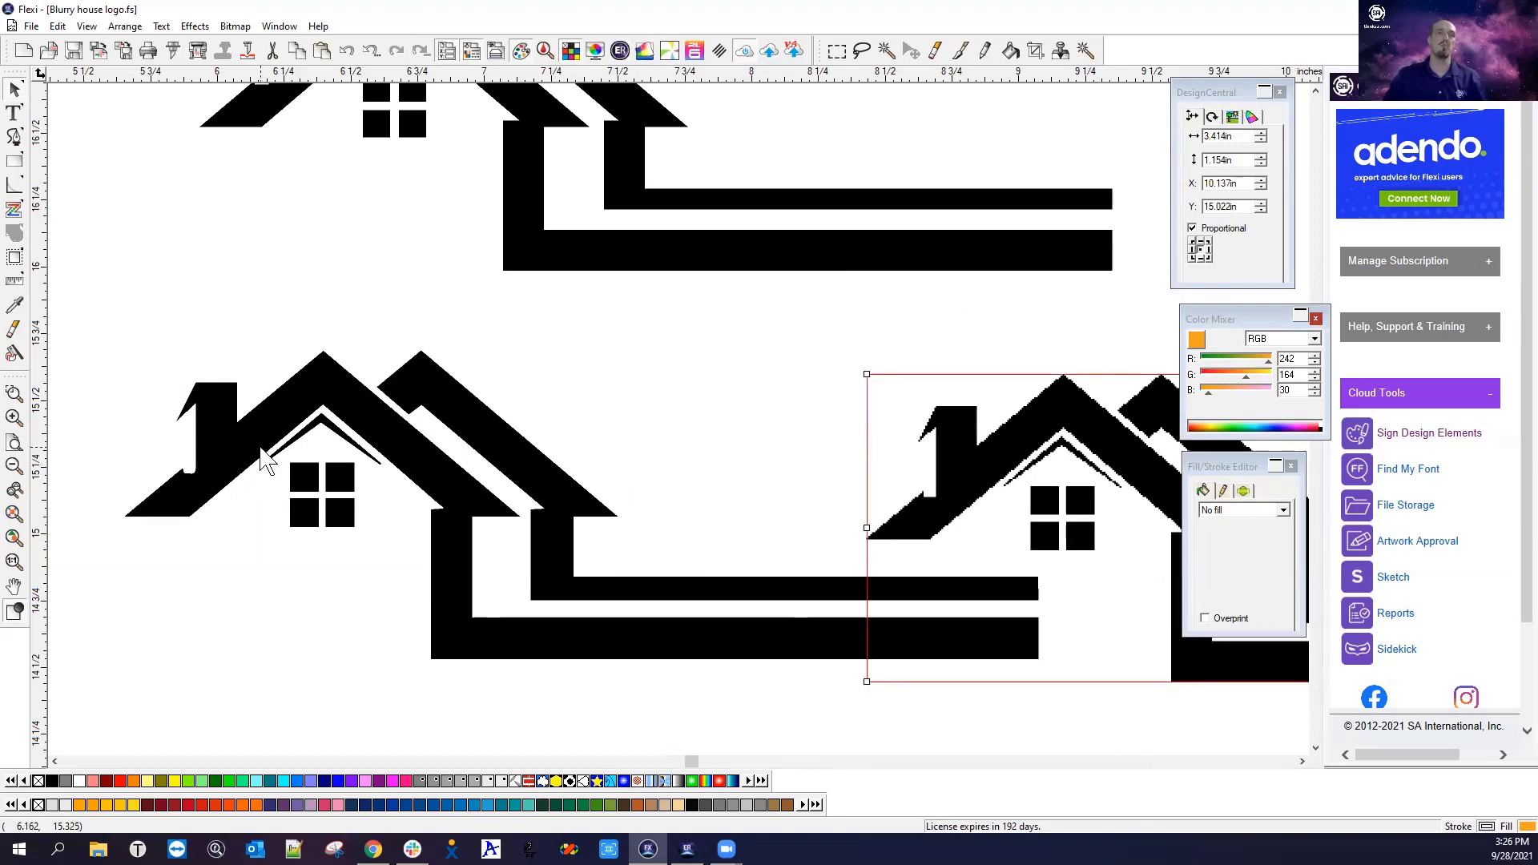
key("ctrl")
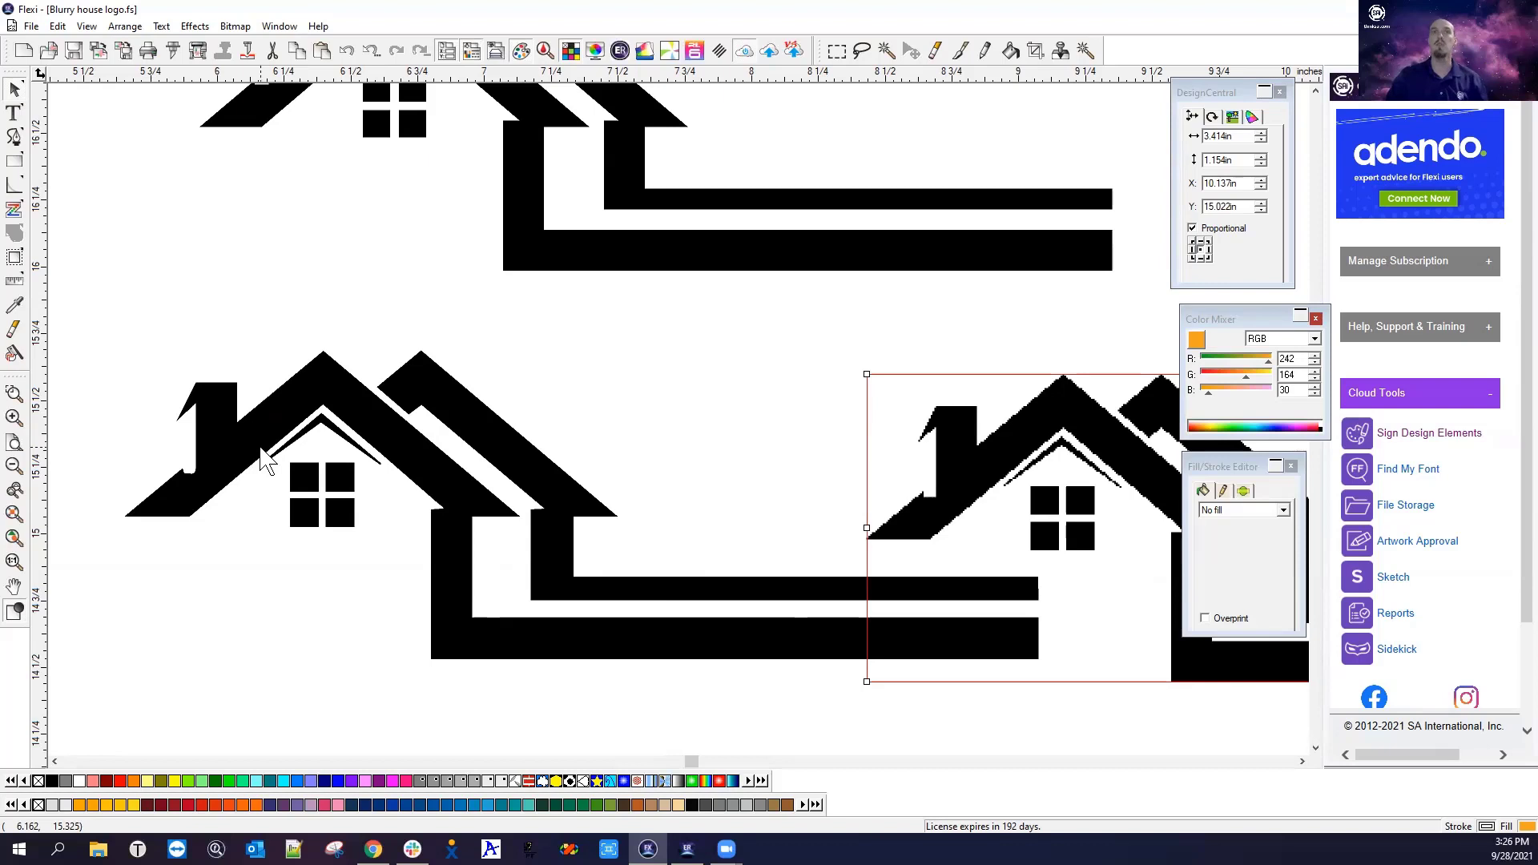
Examine the Enhanced Corners trace closely at the gable tips, roof corners and chimney base
scroll(292, 452, "up", 6)
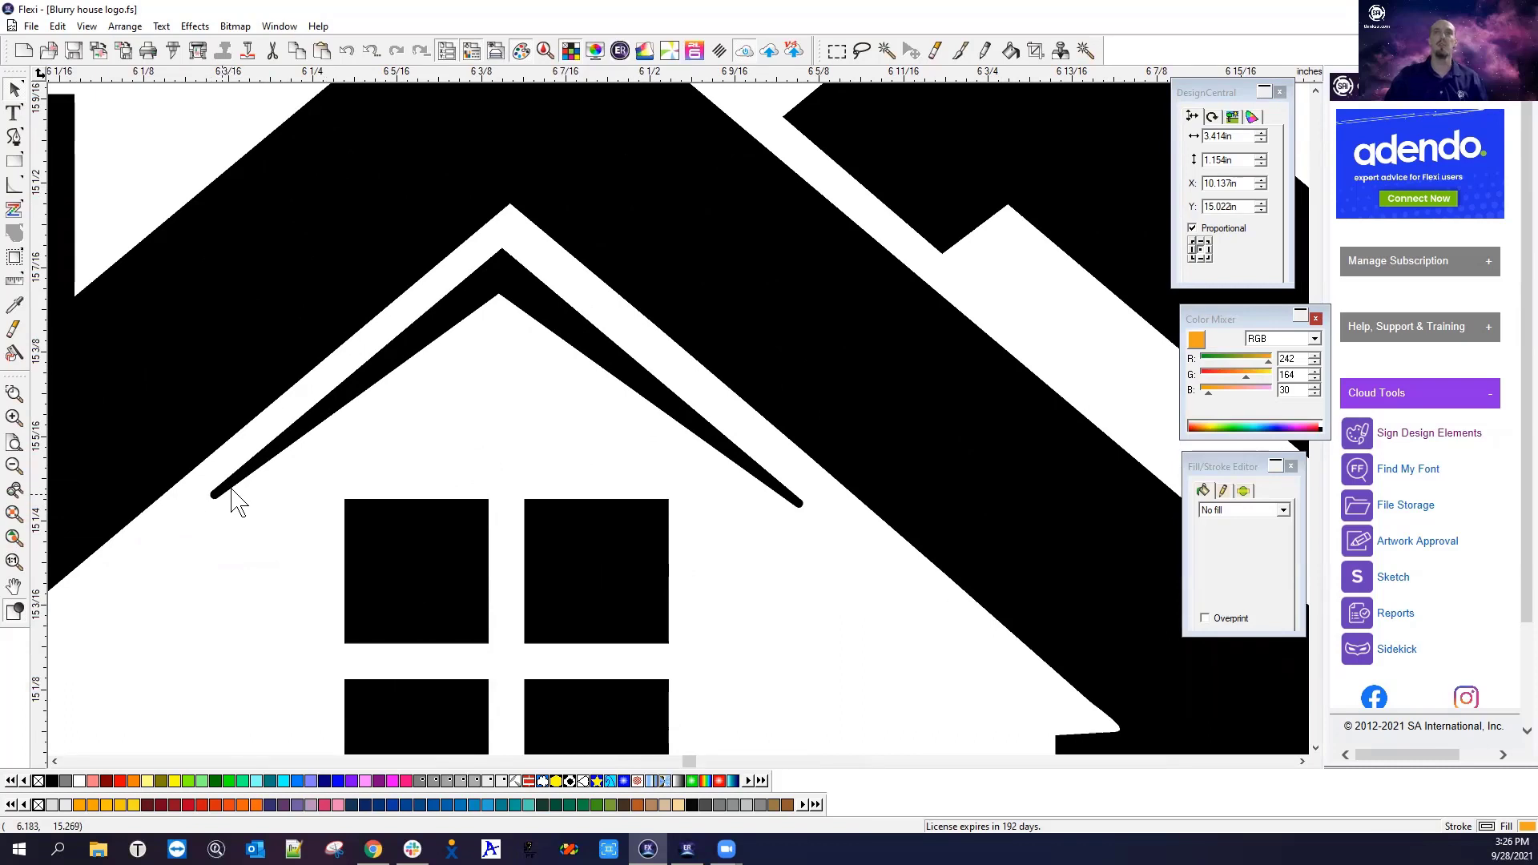
scroll(717, 395, "down", 4)
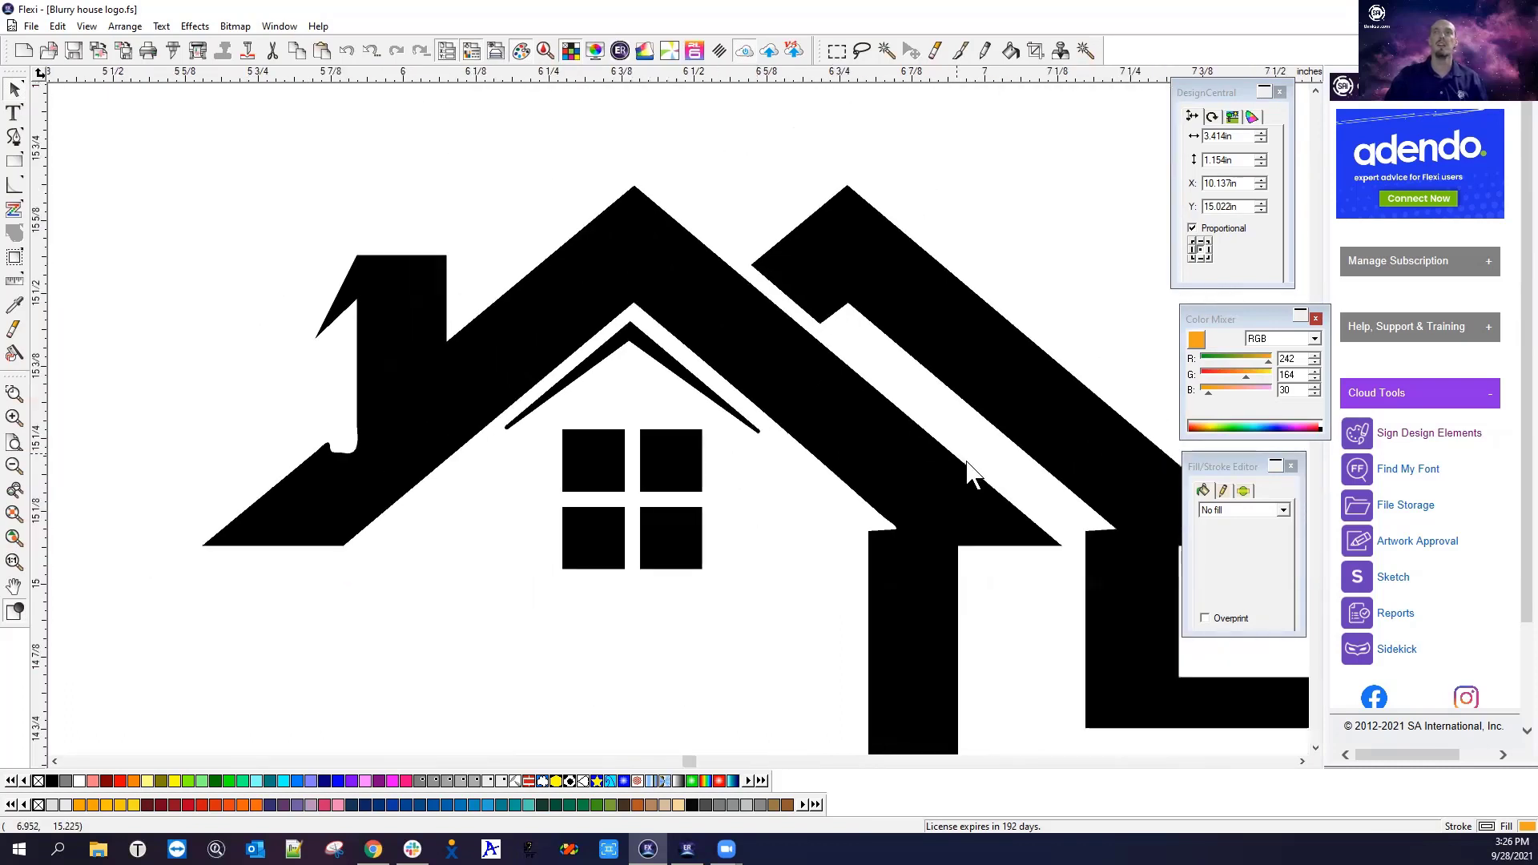
scroll(1178, 565, "up", 4)
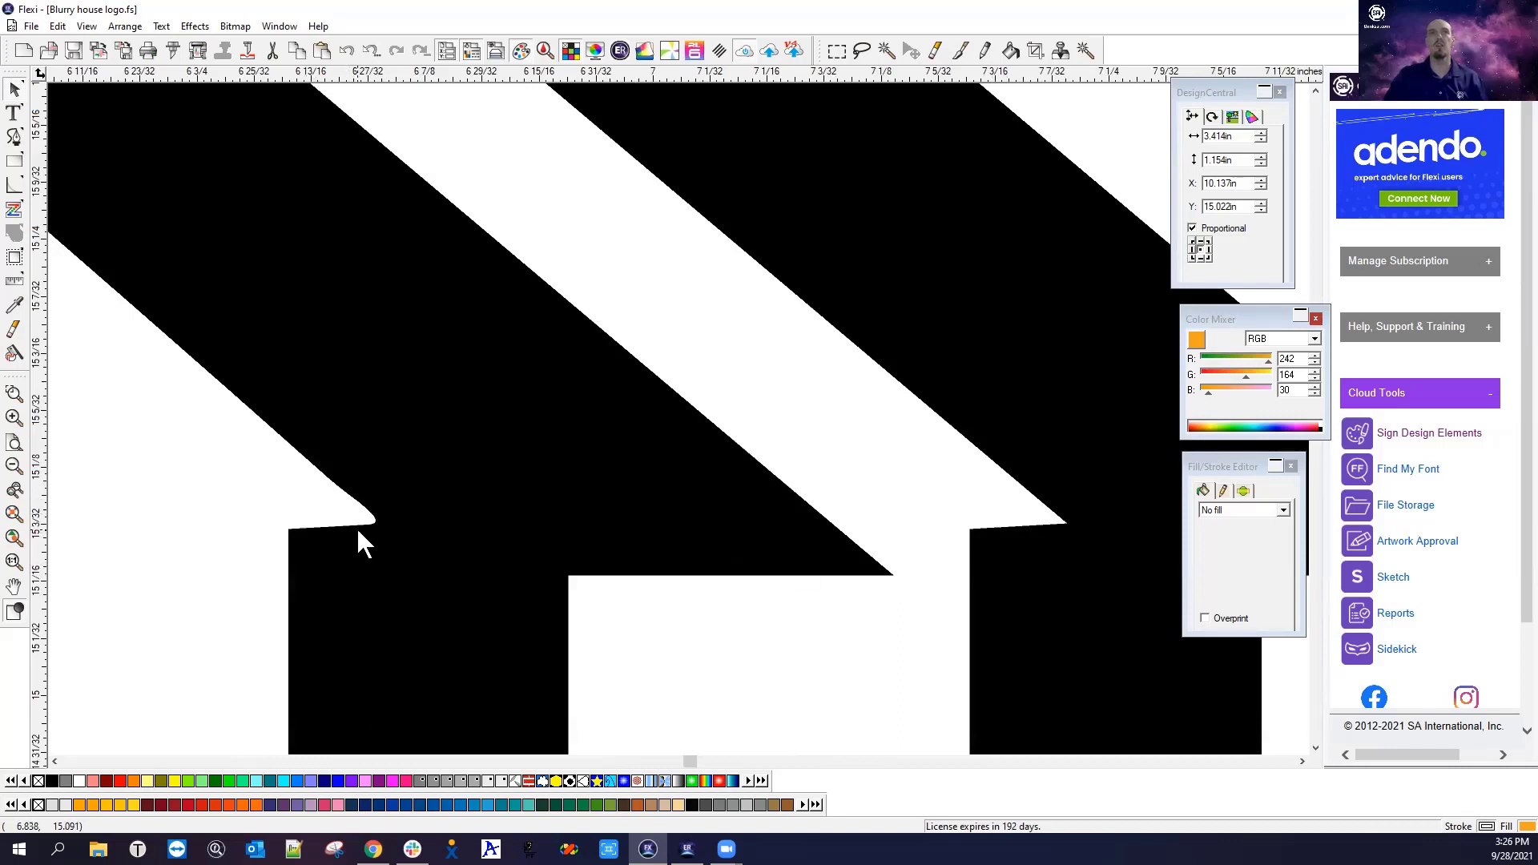
scroll(886, 560, "down", 5)
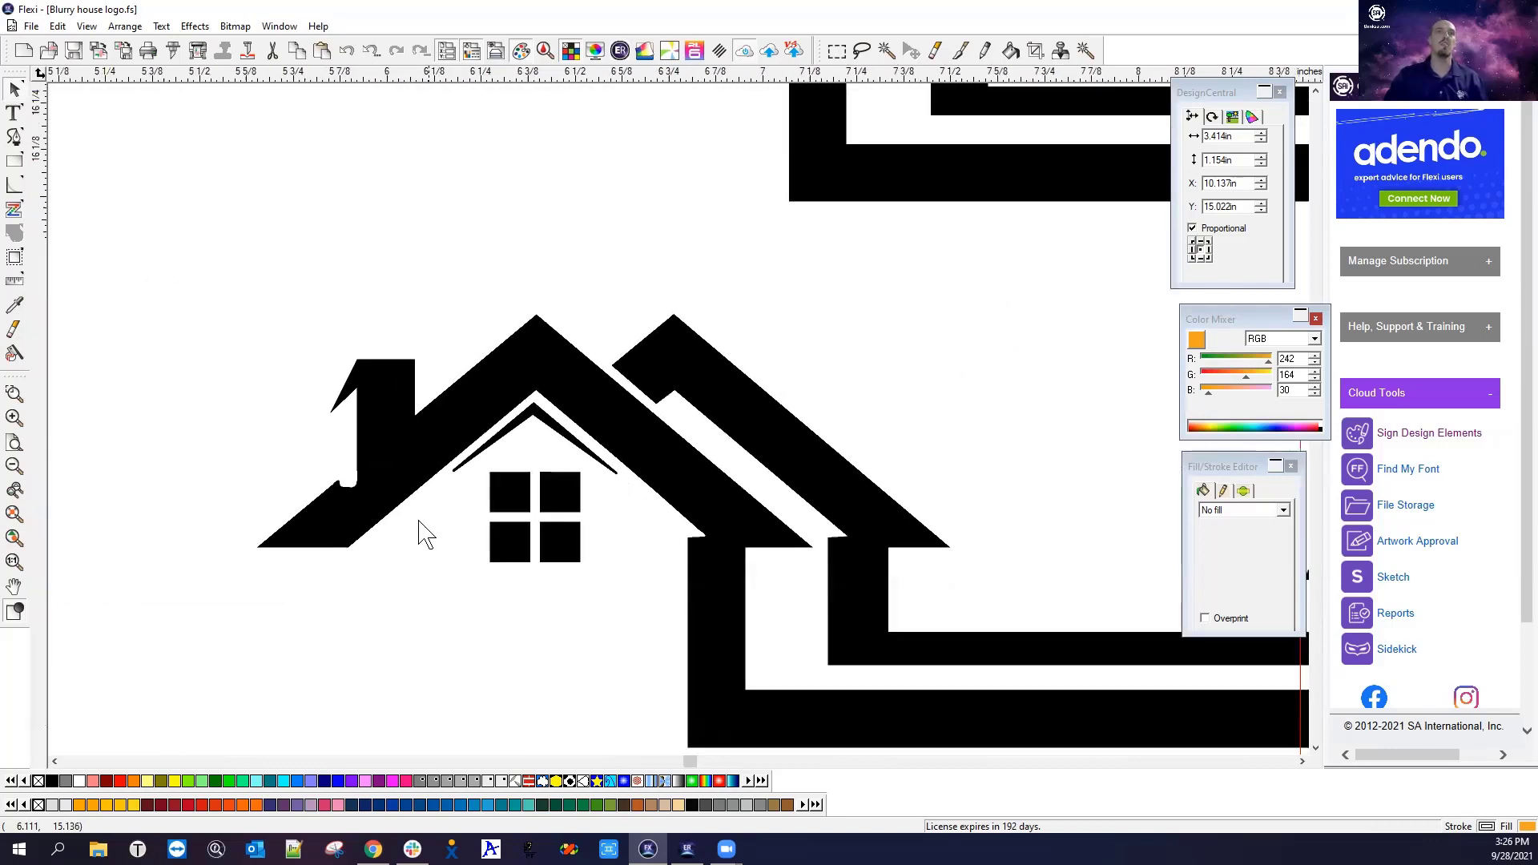
scroll(337, 506, "up", 1)
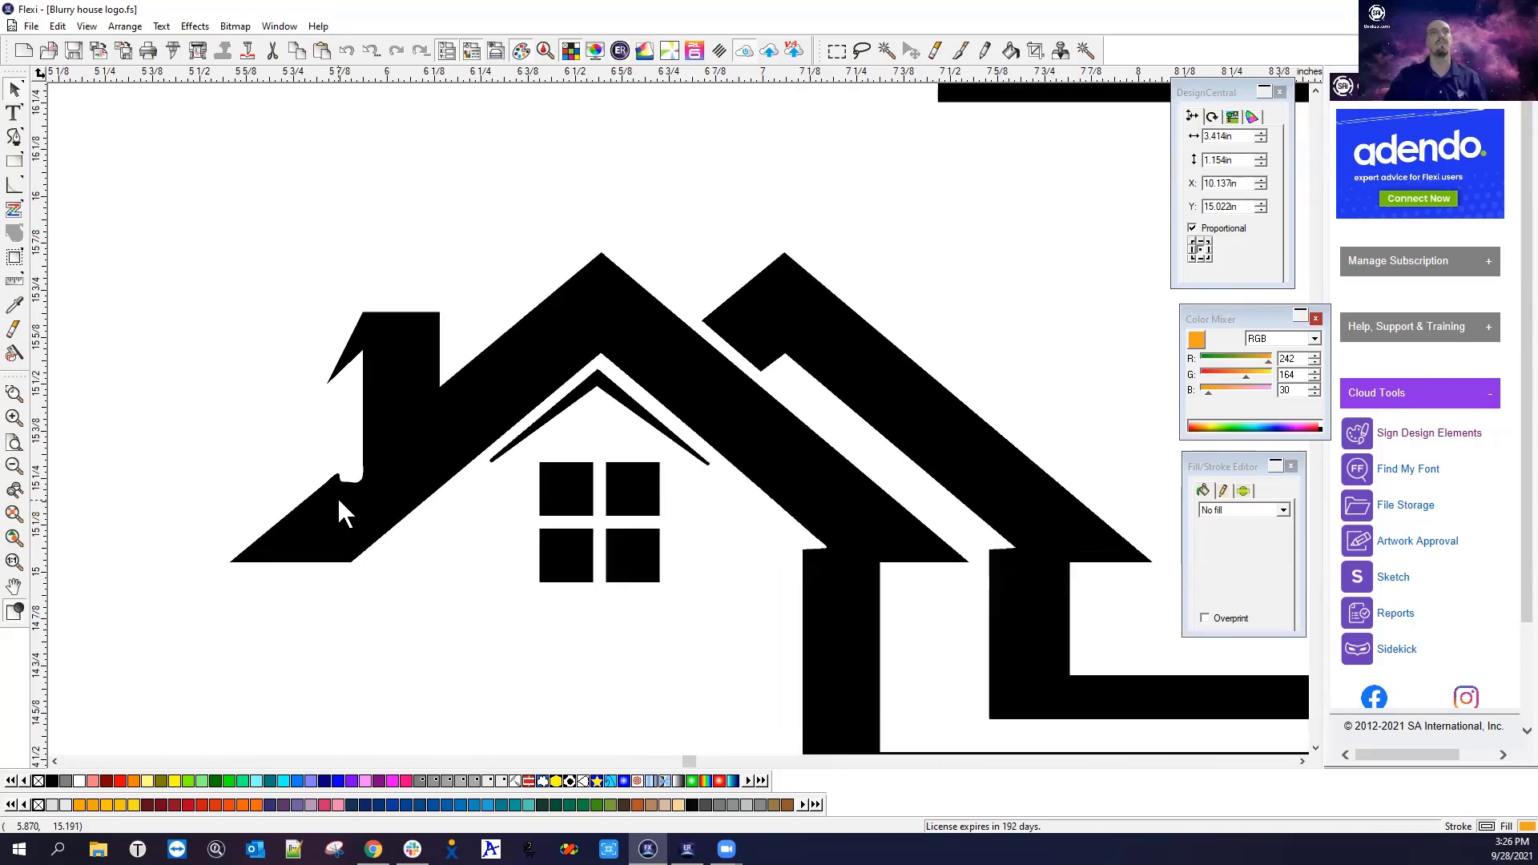
scroll(336, 495, "up", 2)
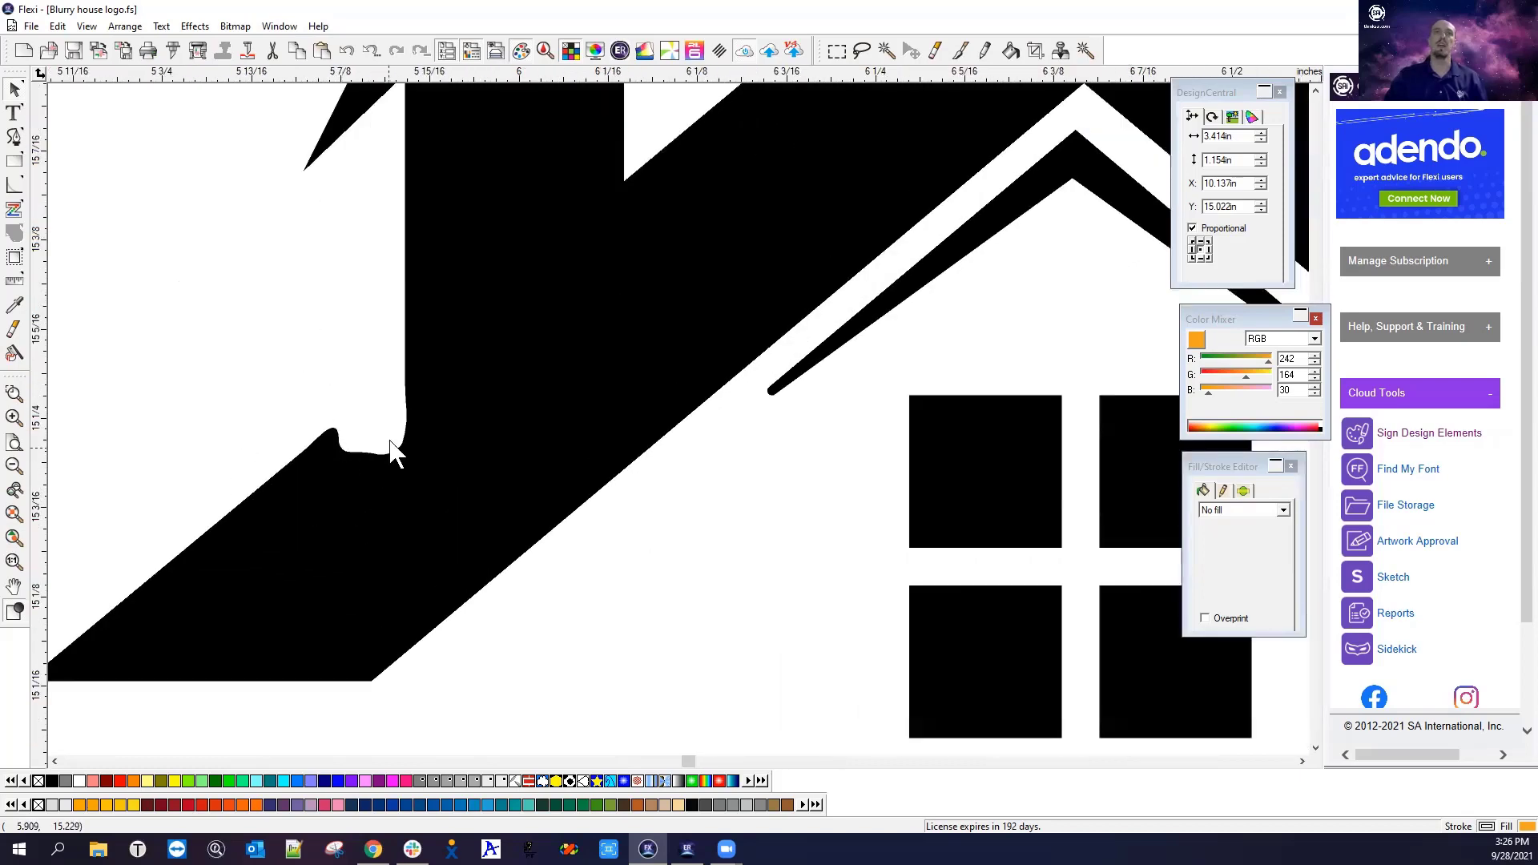
scroll(155, 406, "down", 7)
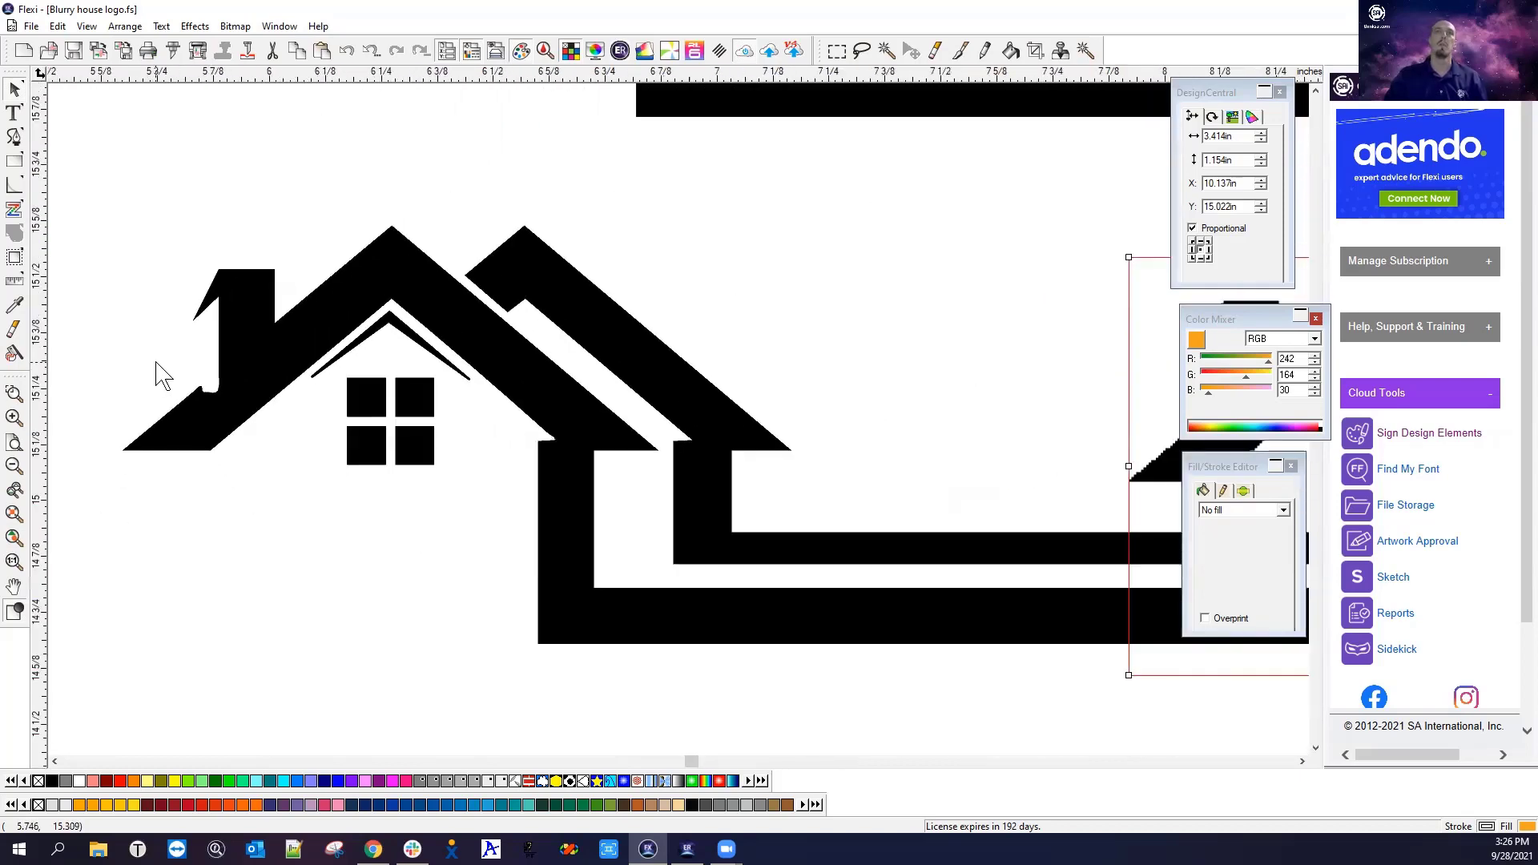
scroll(156, 373, "down", 1)
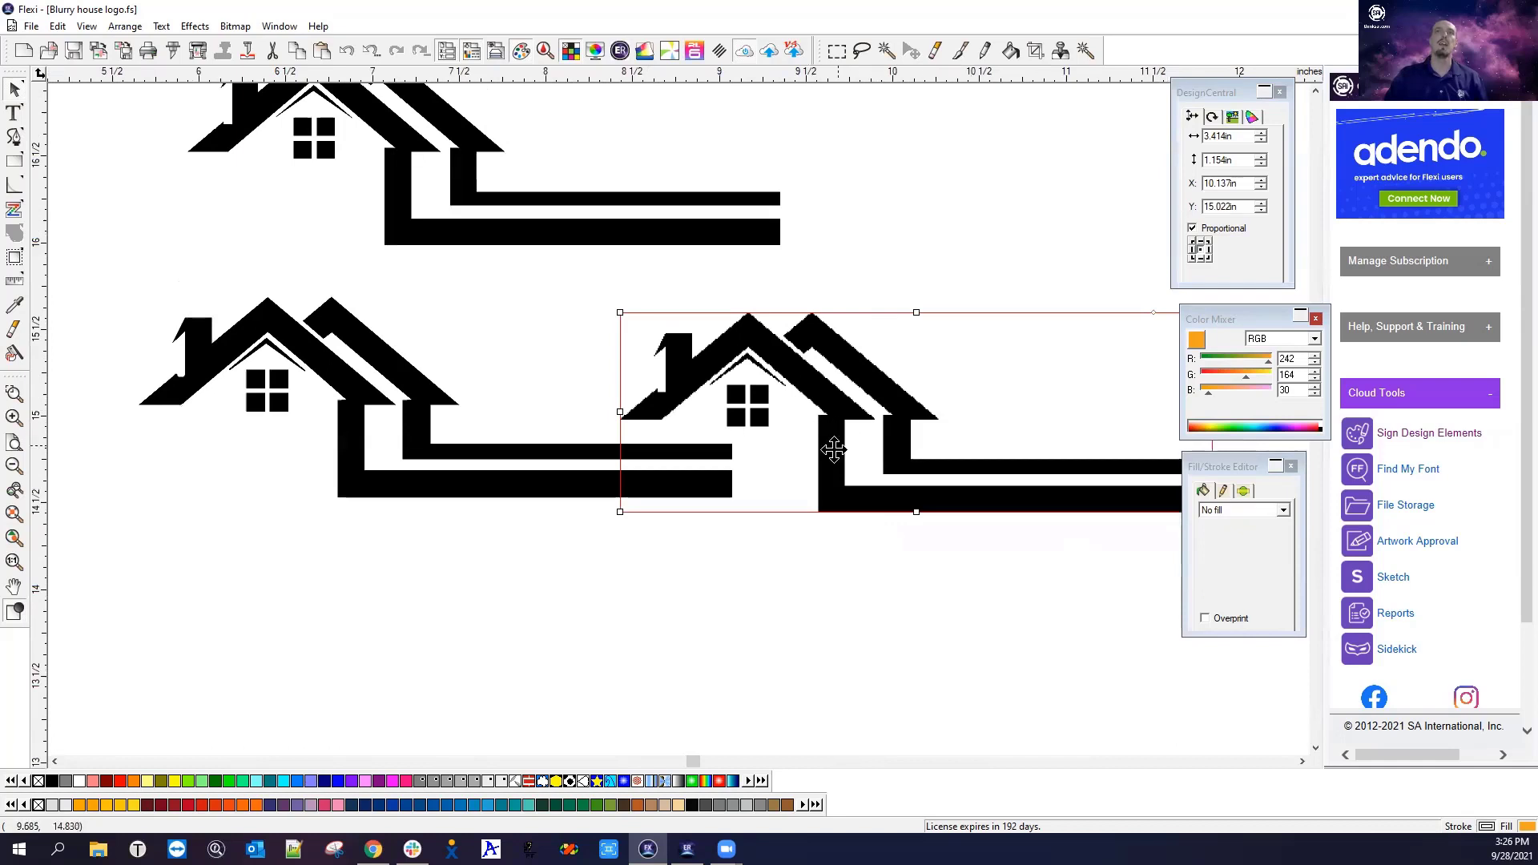
Place the house bitmap below the other two logos and vectorize it with Autotrace
left_click_drag(830, 446, 359, 664)
scroll(370, 577, "down", 1)
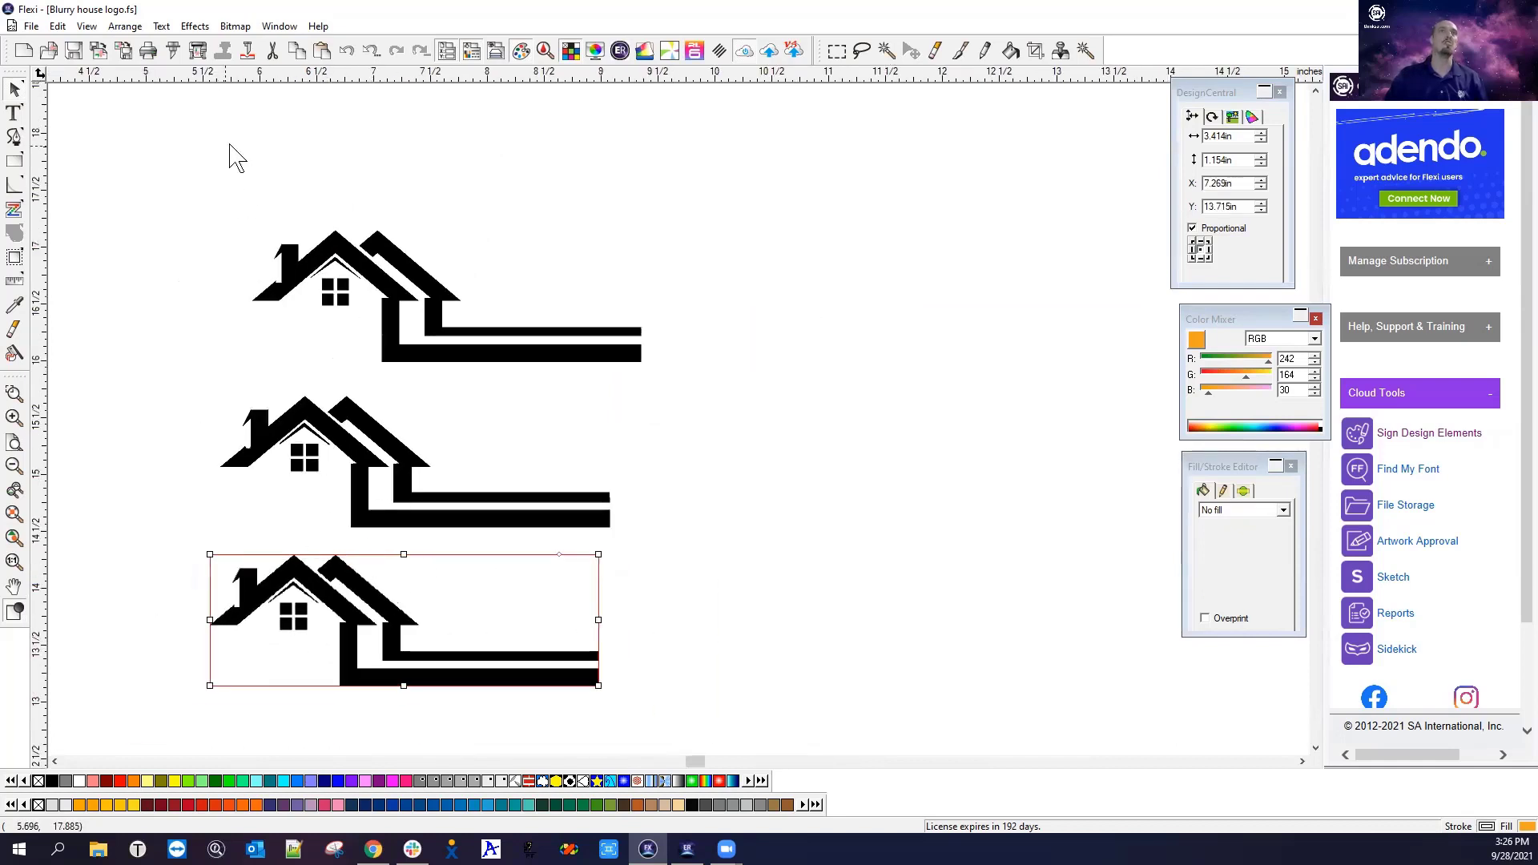
left_click(195, 26)
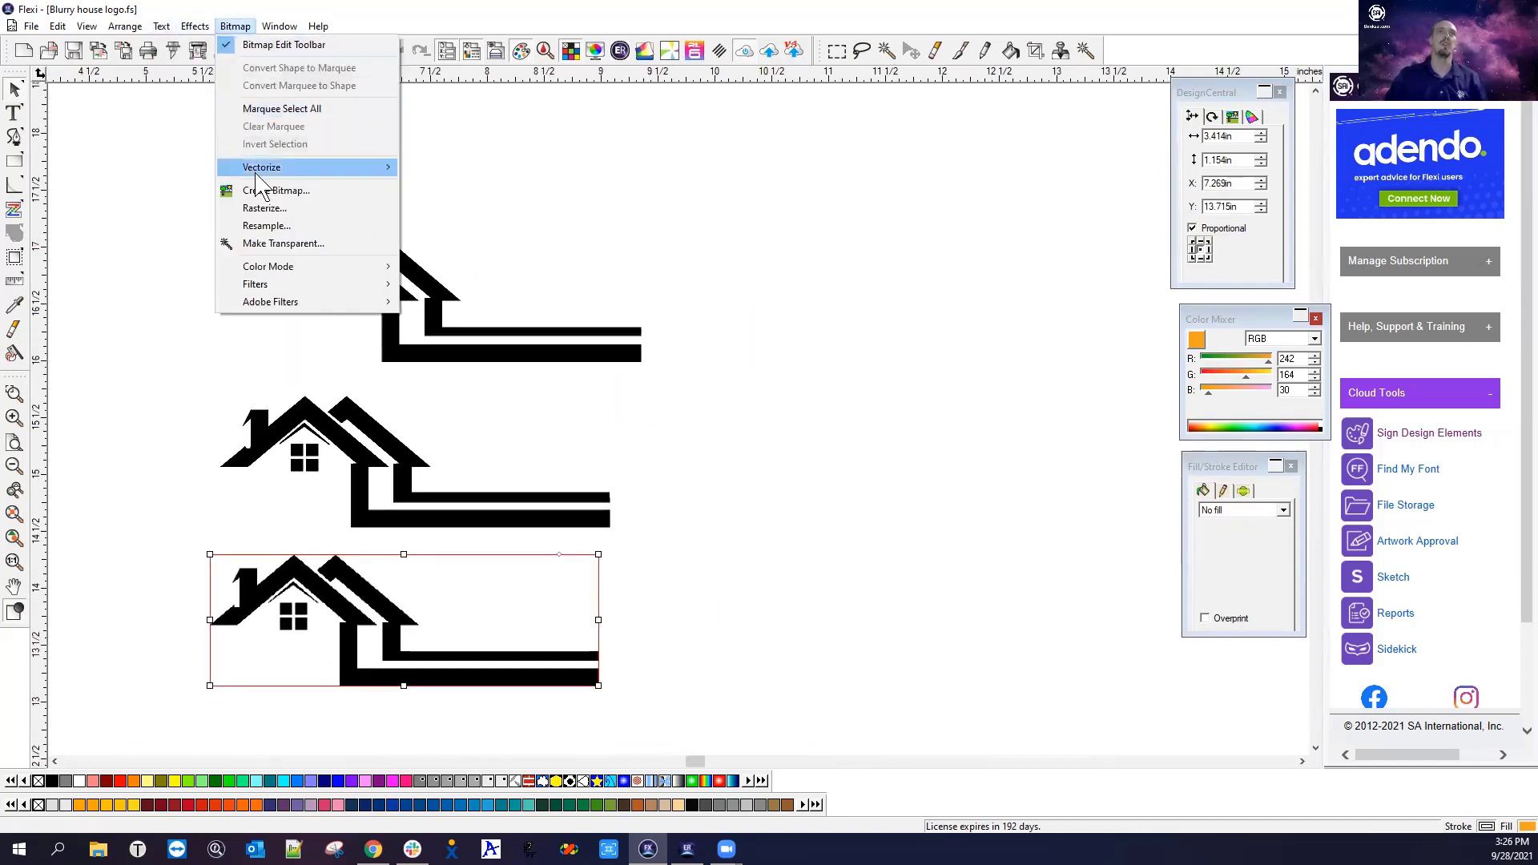
mouse_move(258, 175)
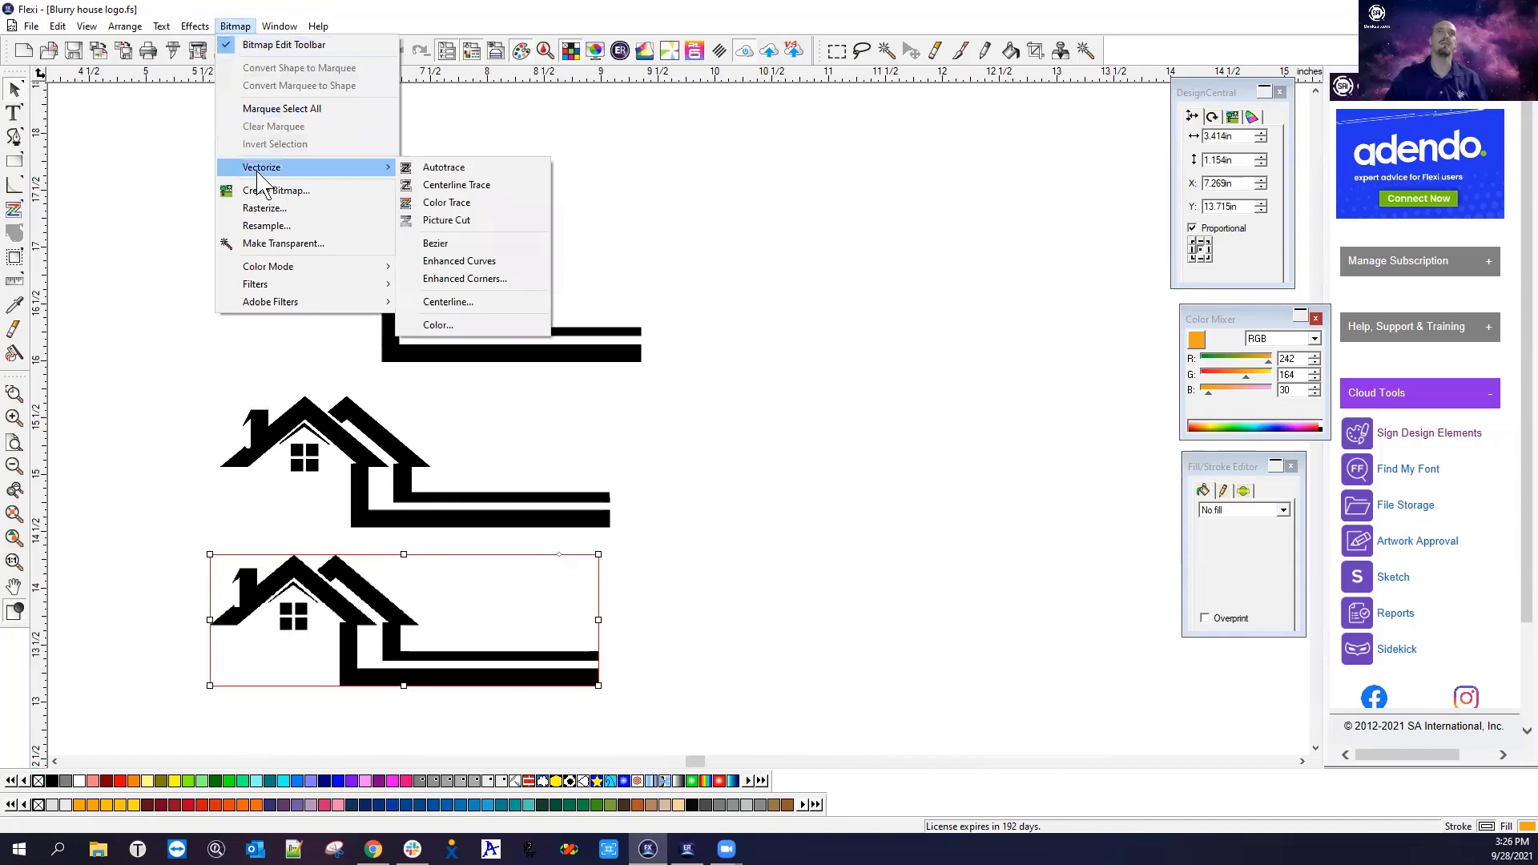
left_click(453, 171)
left_click_drag(203, 563, 660, 718)
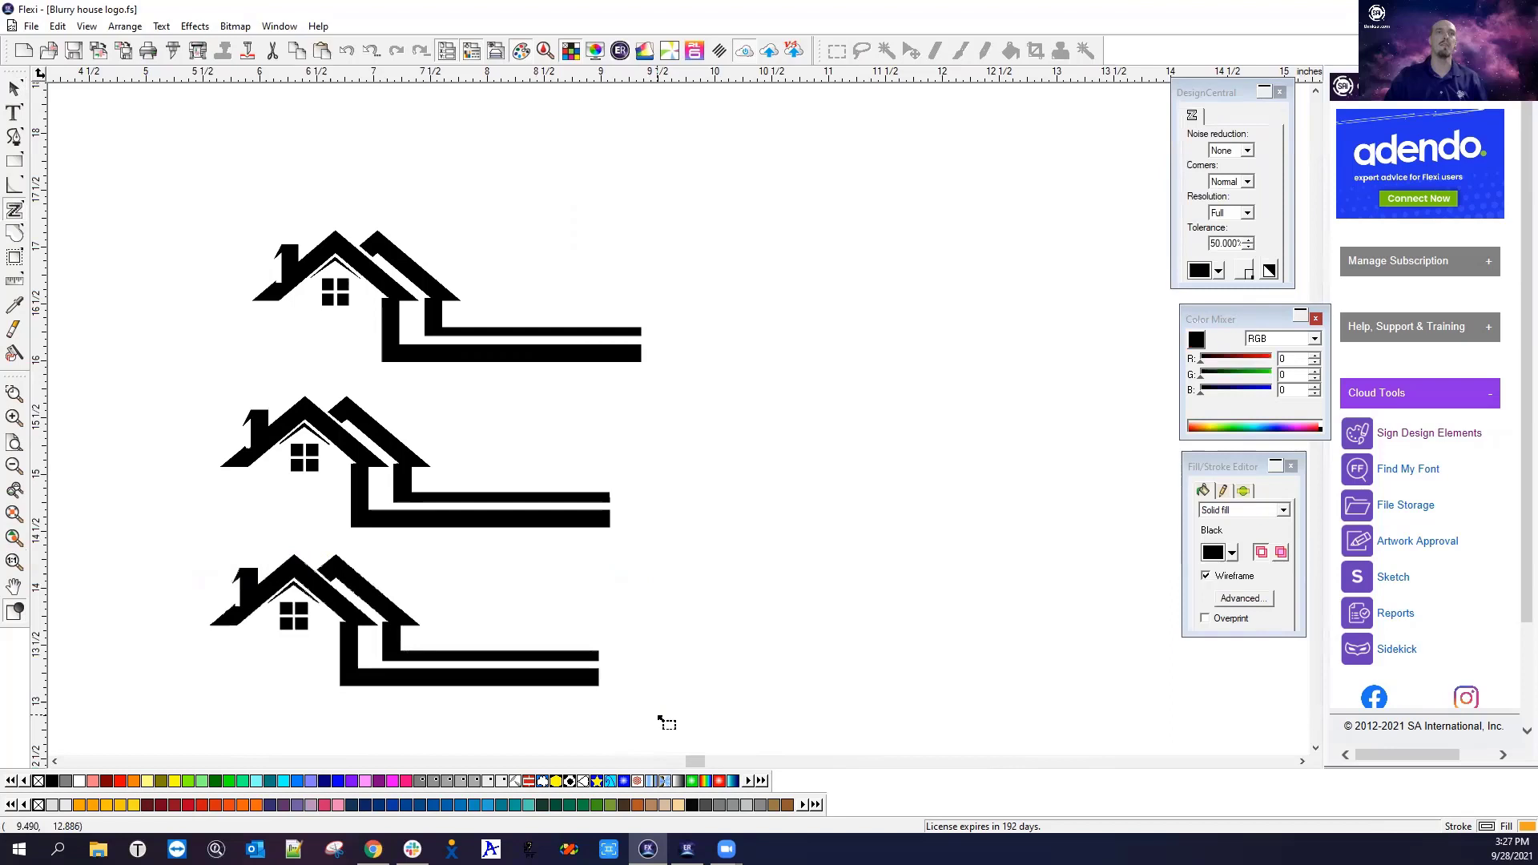
right_click(697, 675)
left_click(703, 458)
Move the bitmap off the Autotrace outline into the empty area to the right of the logos
mouse_move(553, 585)
left_mouse_down()
mouse_move(1004, 567)
mouse_move(1089, 395)
left_mouse_up()
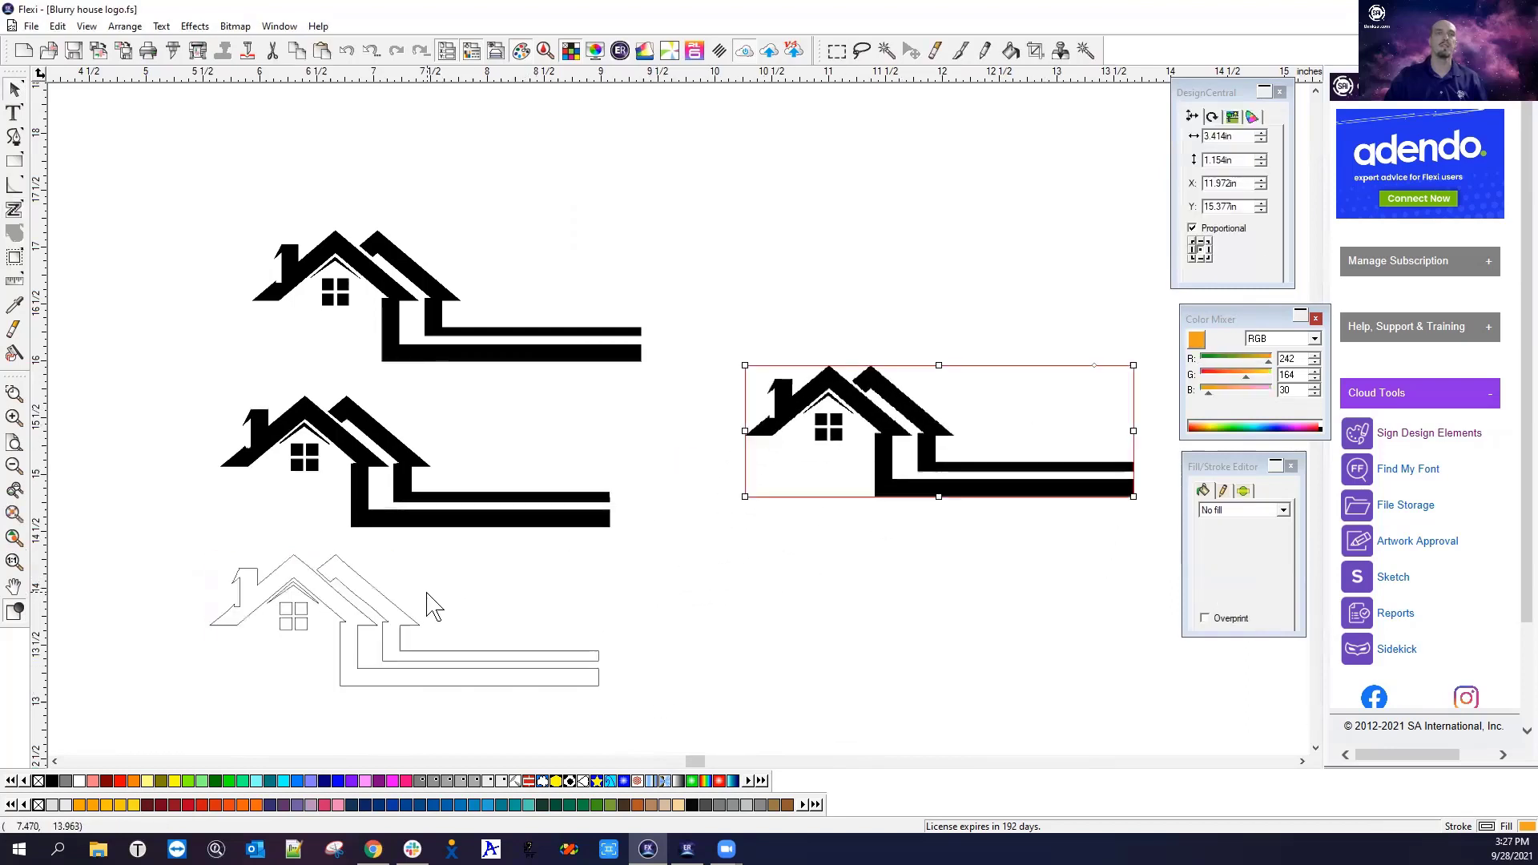
left_click(234, 631)
scroll(234, 631, "up", 2)
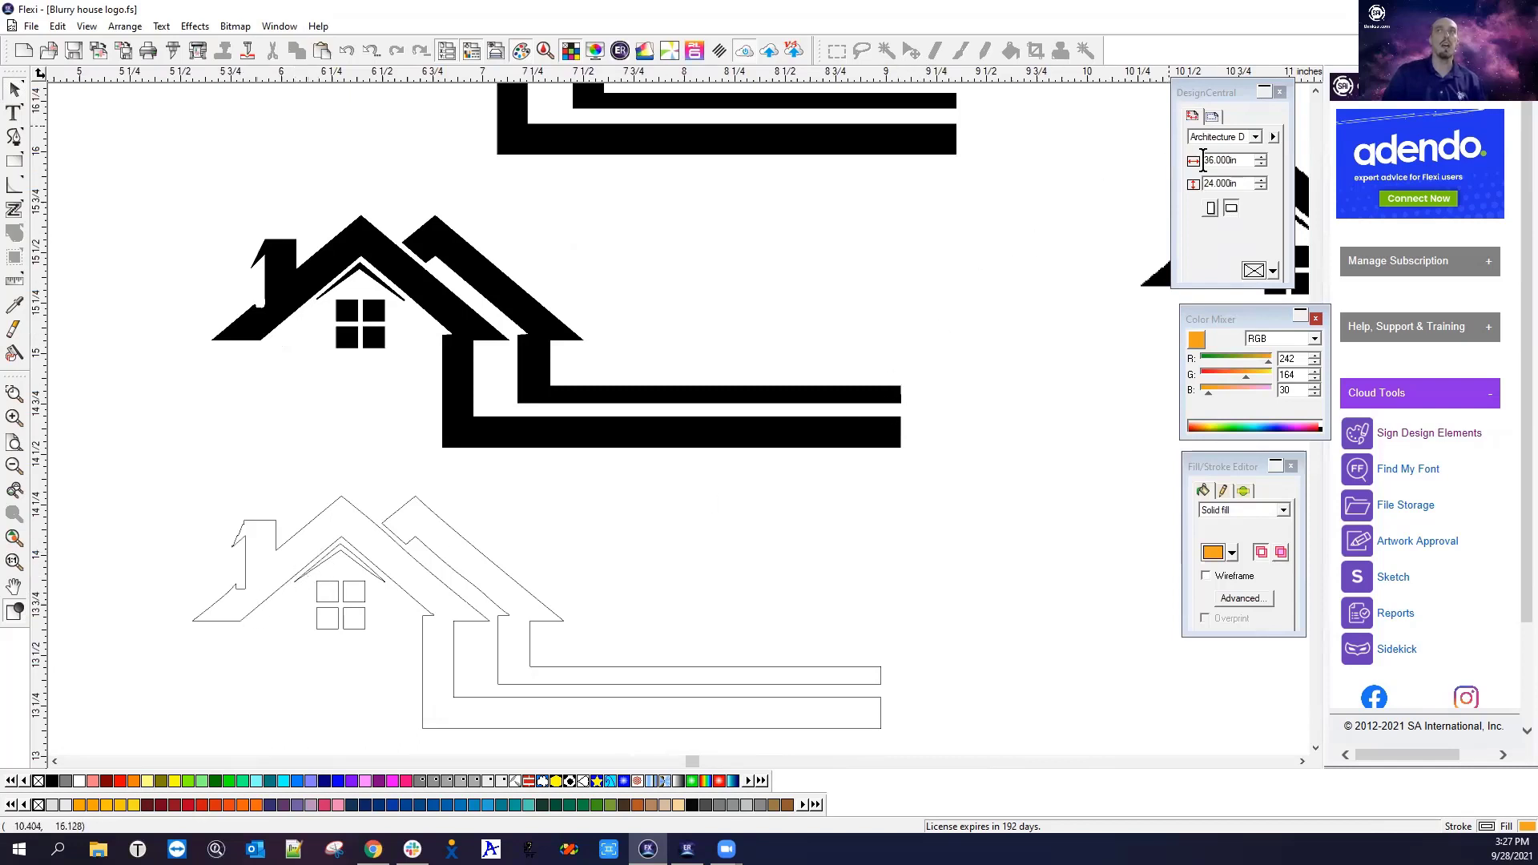
Compare the Enhanced Corners trace and the Autotrace outline up close at the chimney base and gable tips
scroll(252, 305, "up", 5)
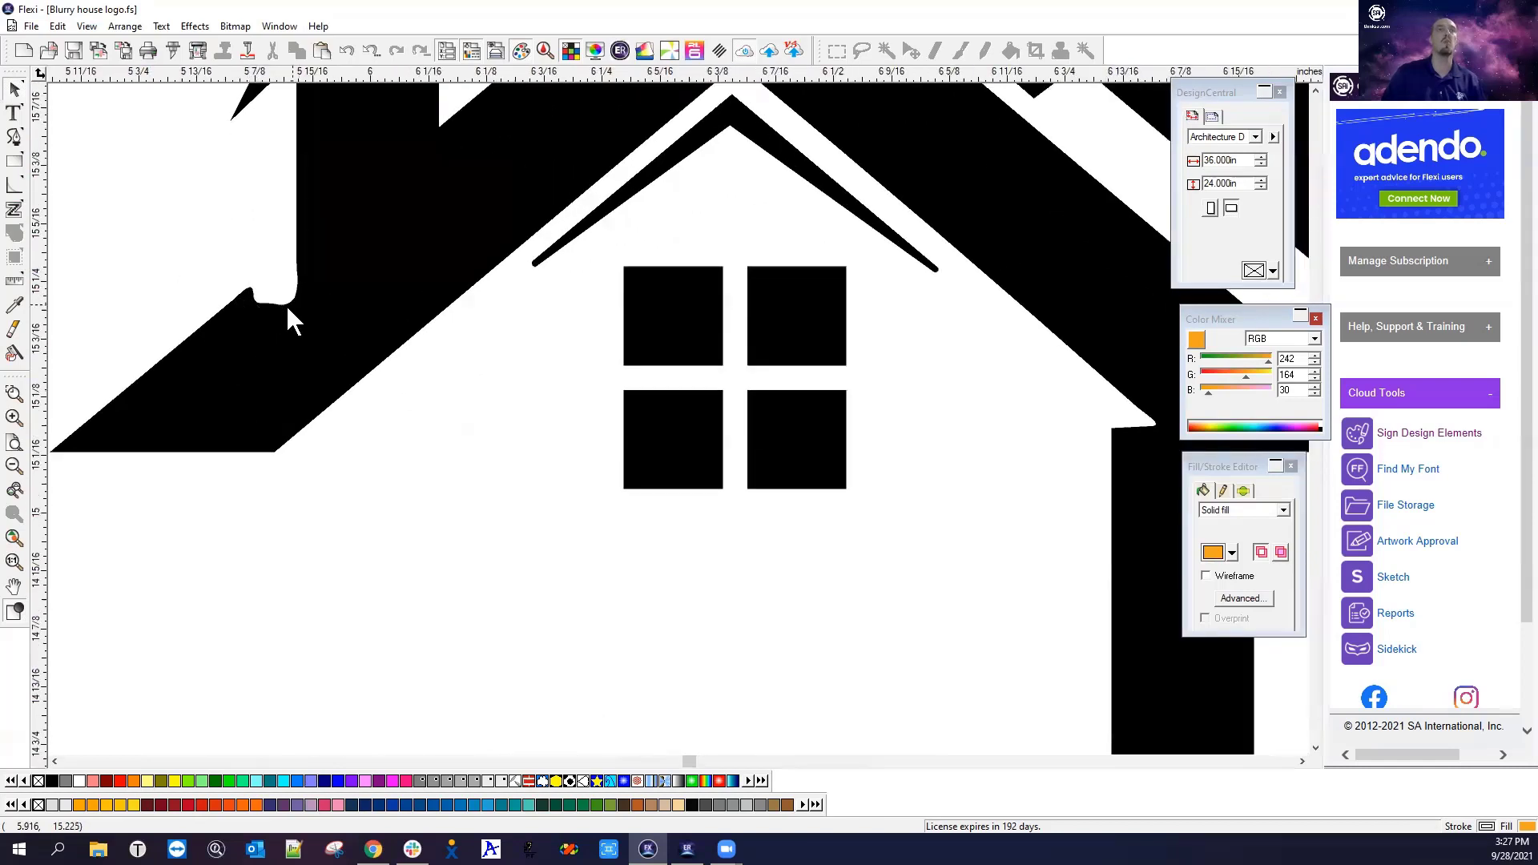
scroll(346, 525, "down", 6)
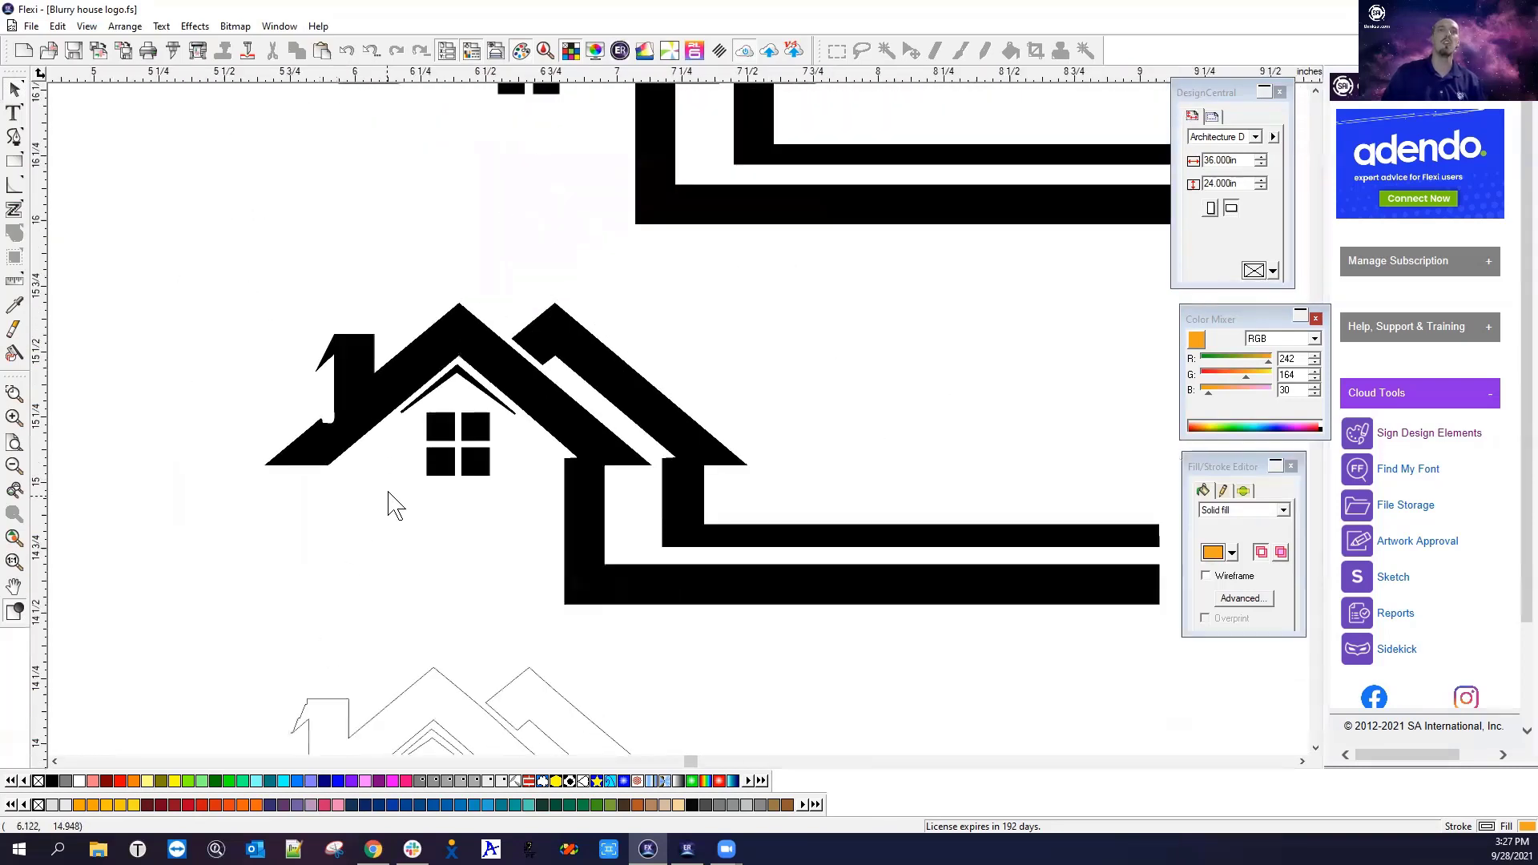
scroll(320, 746, "up", 5)
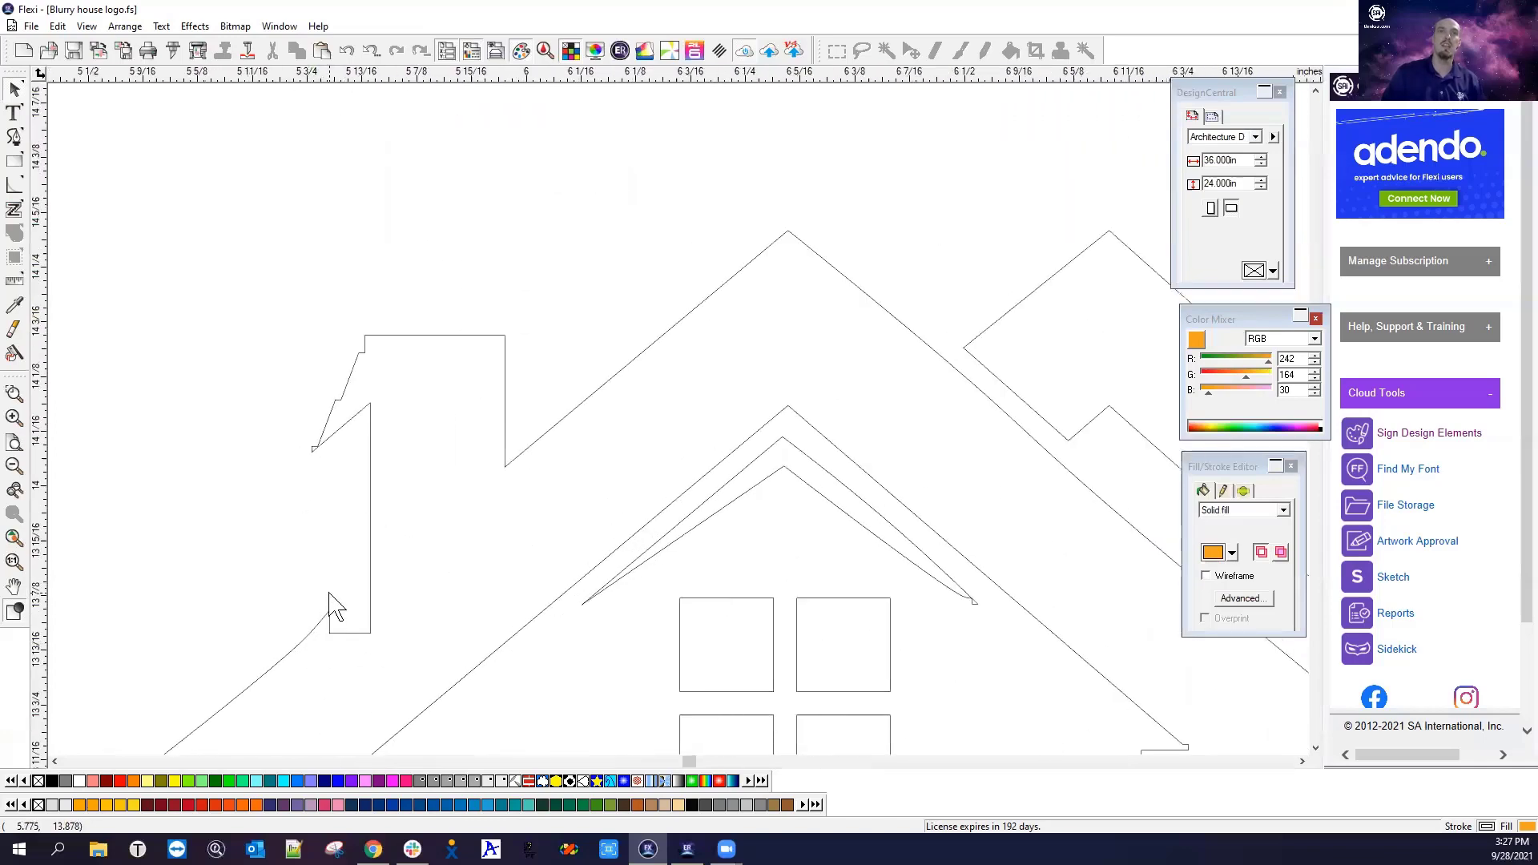
scroll(353, 614, "down", 3)
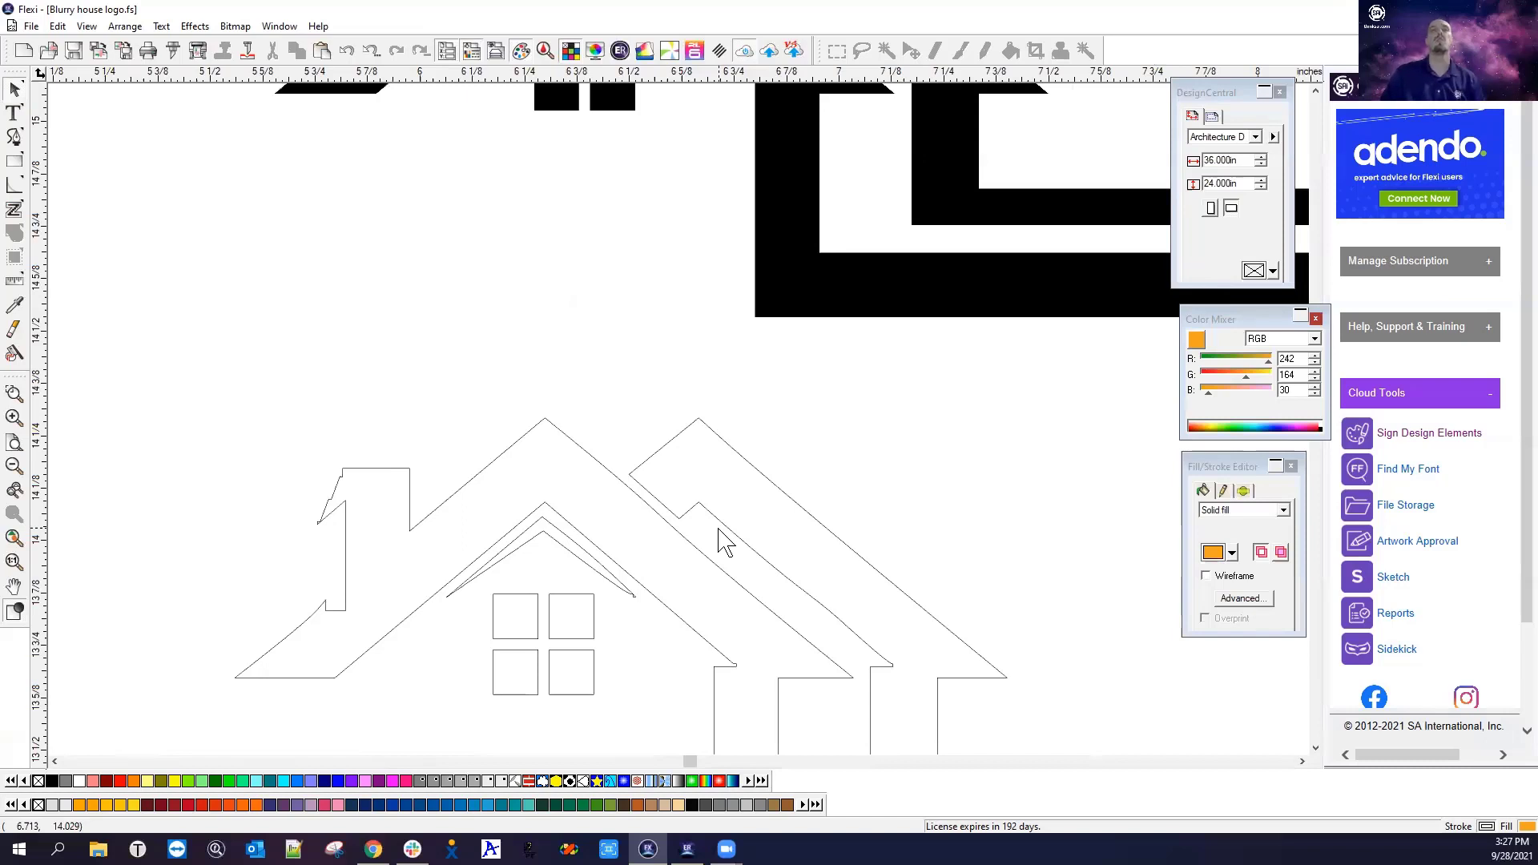
scroll(407, 383, "down", 2)
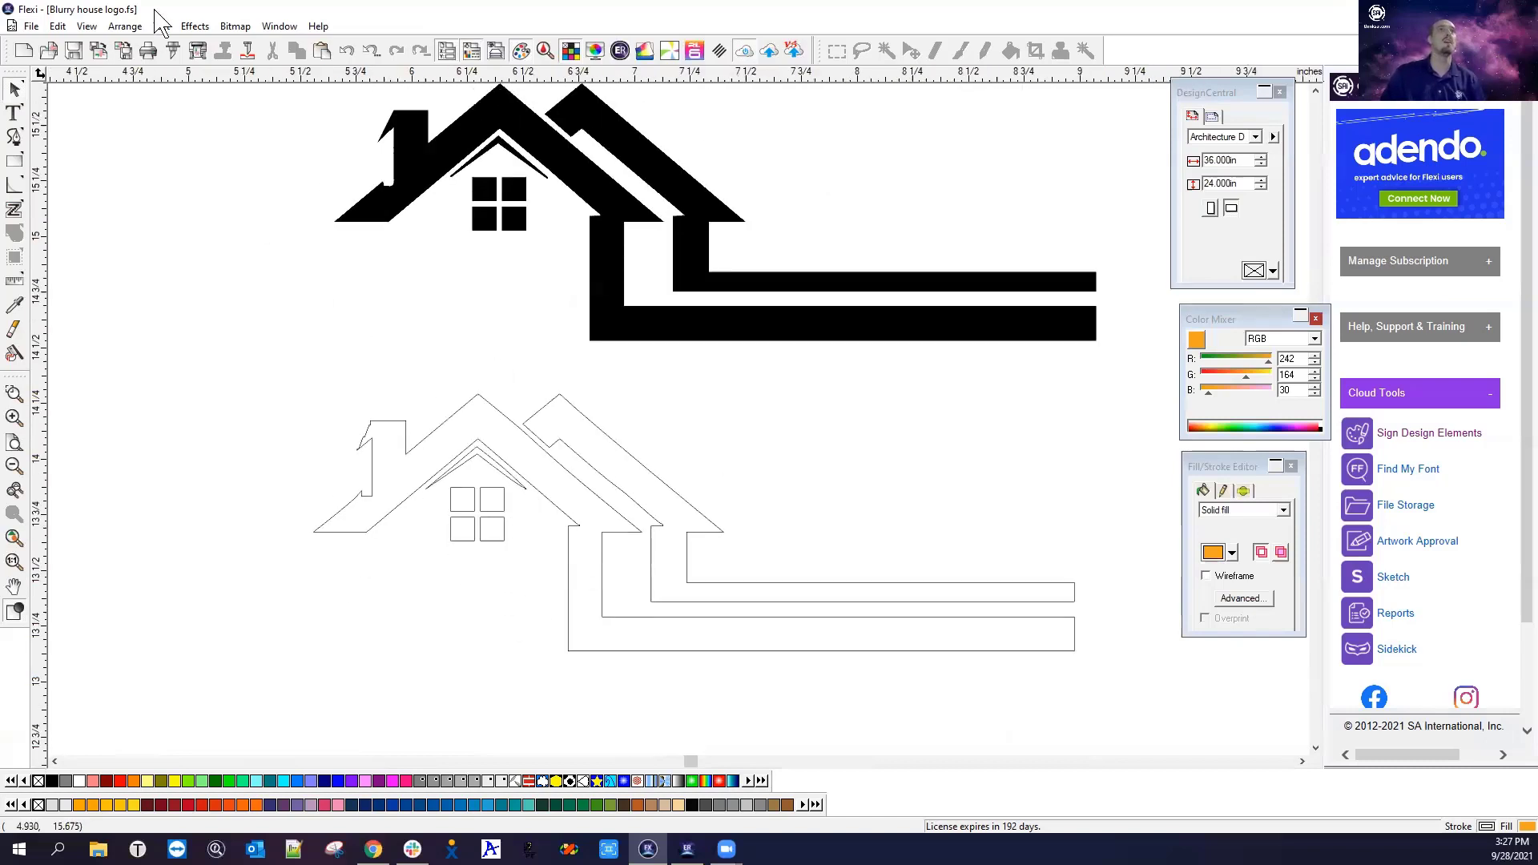
Import Leaf.tif and place it in the empty area to the right of the house bitmap
left_click(195, 26)
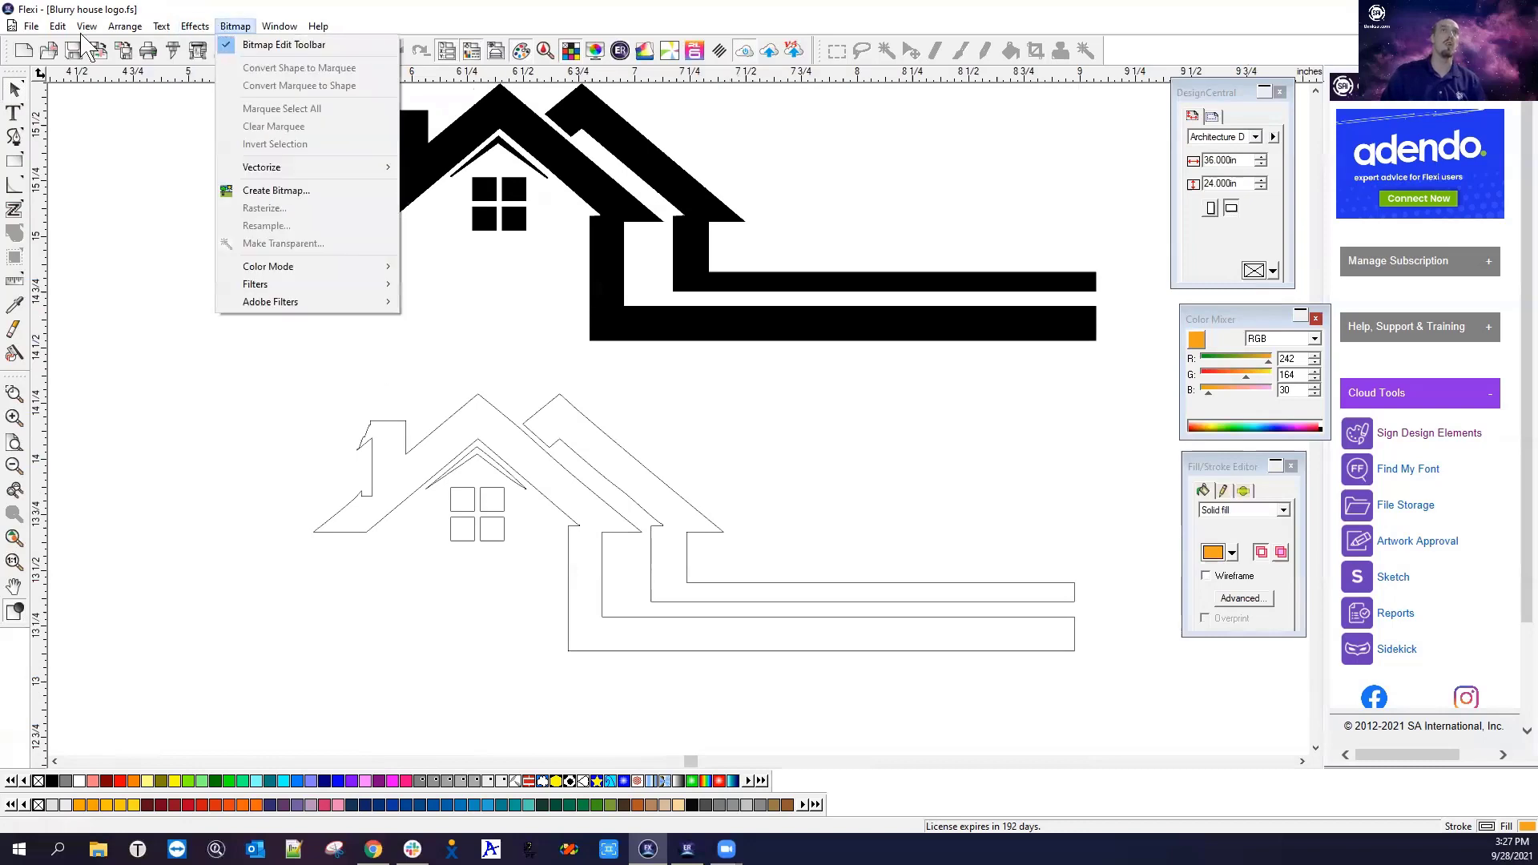
mouse_move(32, 26)
left_click(64, 186)
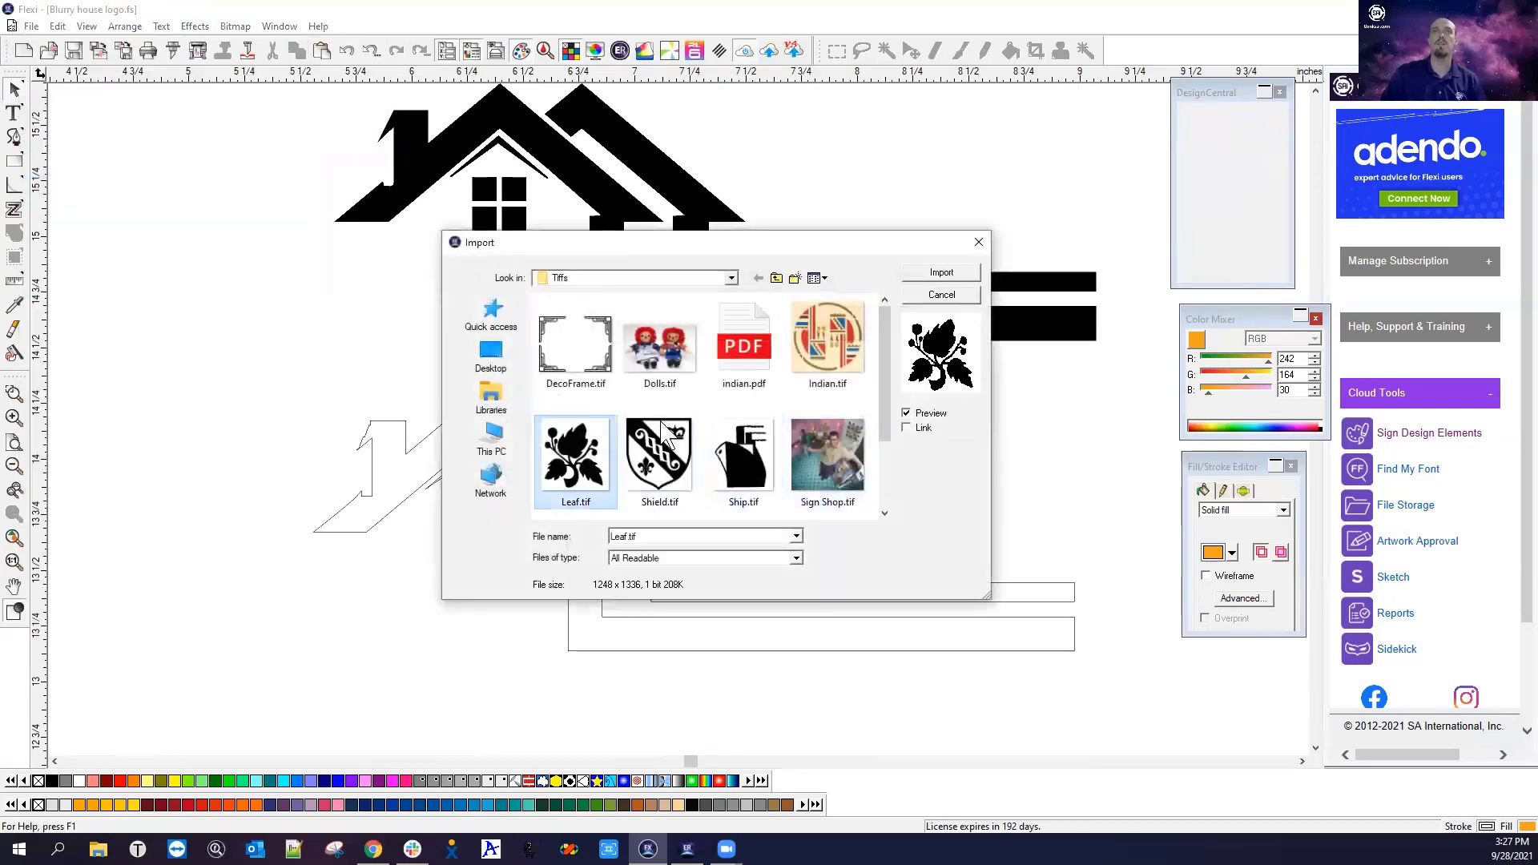
left_click(941, 273)
scroll(192, 317, "down", 1)
scroll(288, 333, "down", 2)
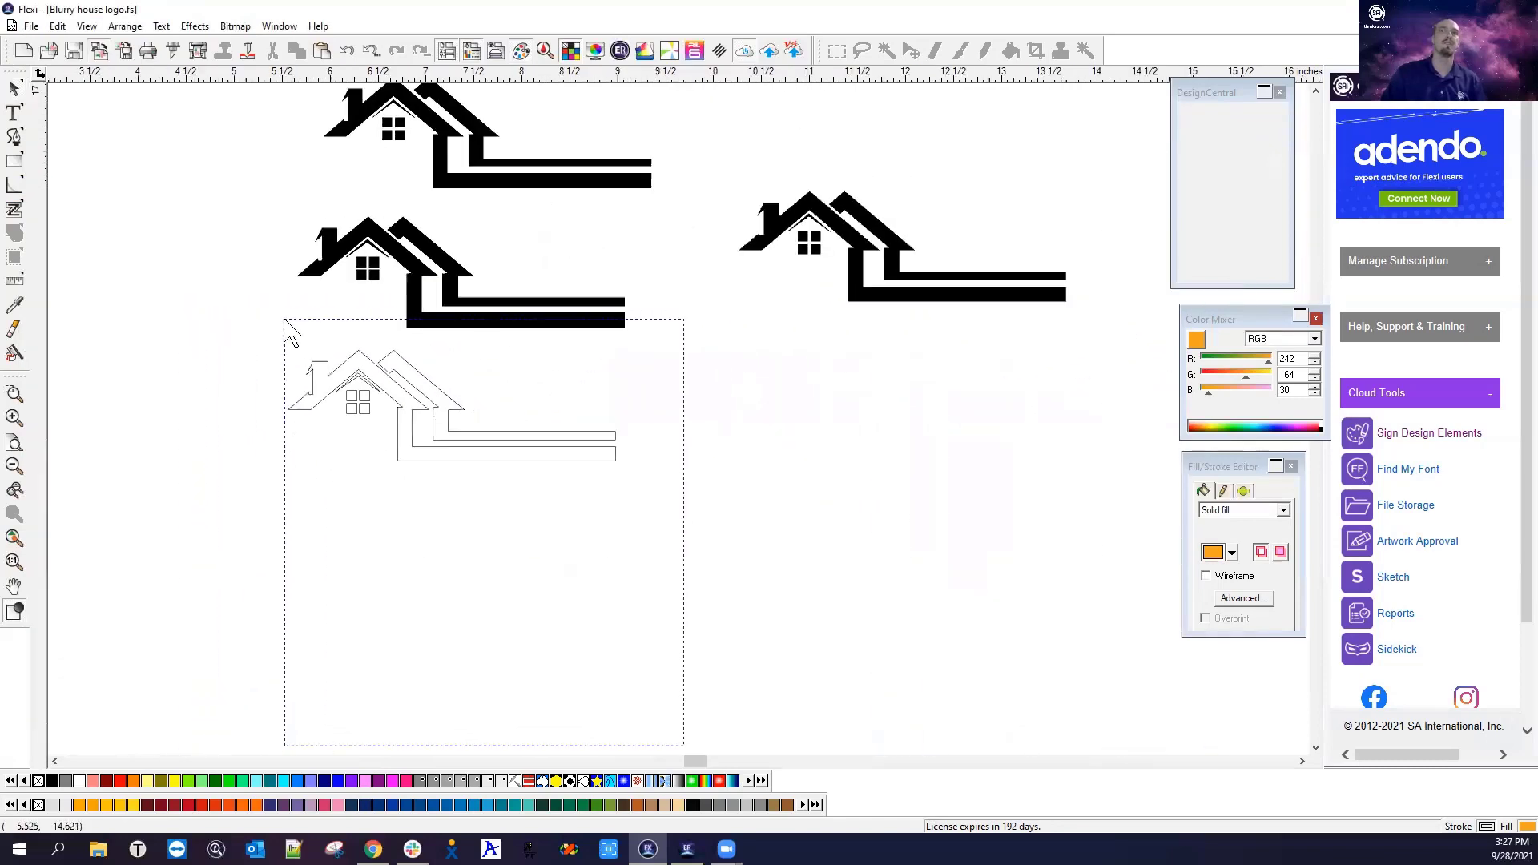
left_click(913, 252)
left_click(814, 497)
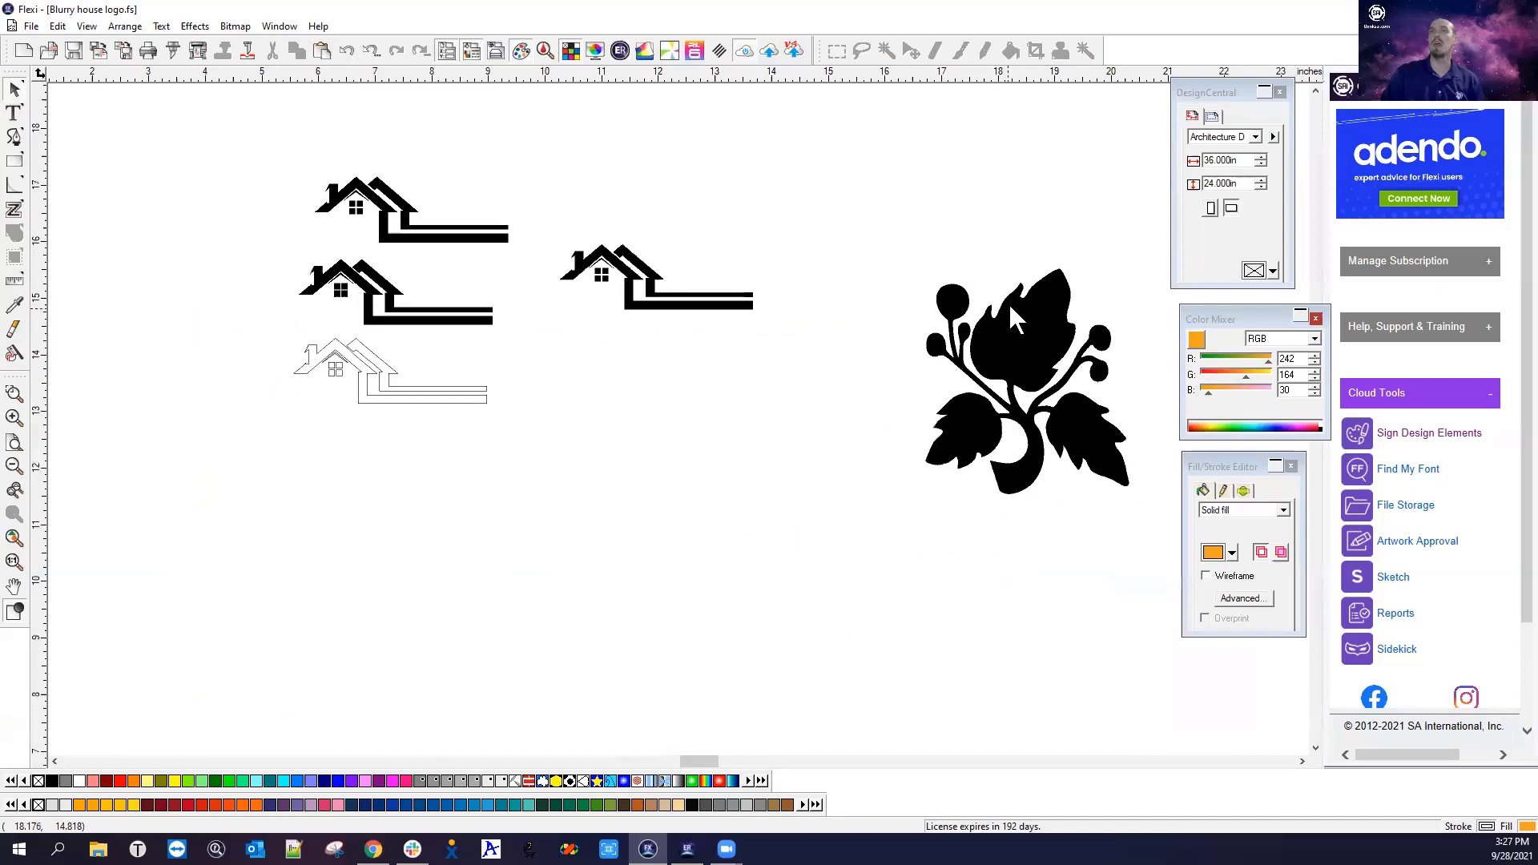
Move the leaf bitmap slightly up and to the right
scroll(980, 325, "up", 2)
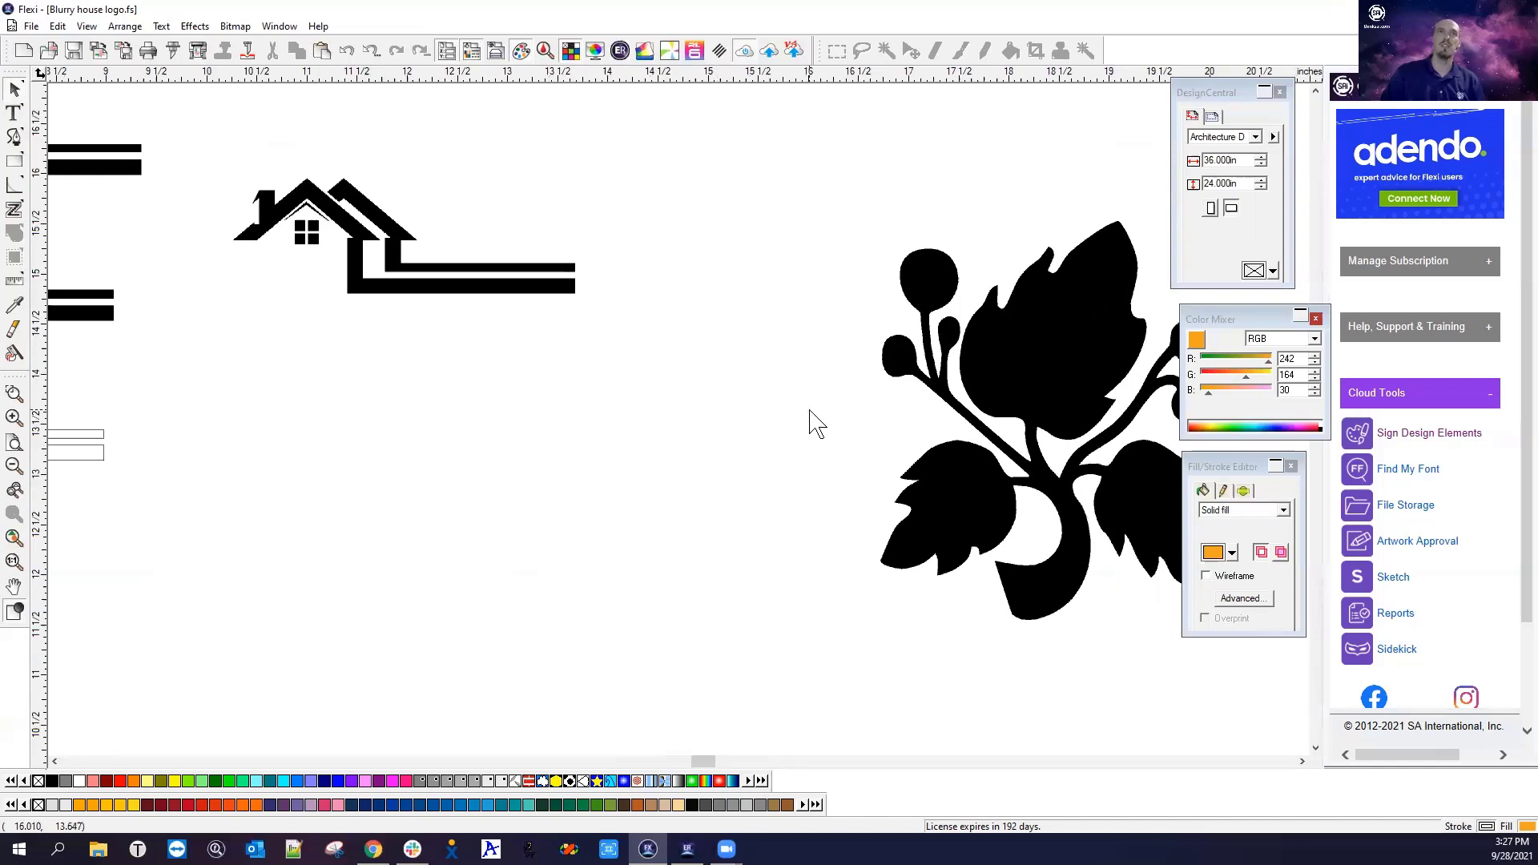
scroll(811, 423, "down", 2)
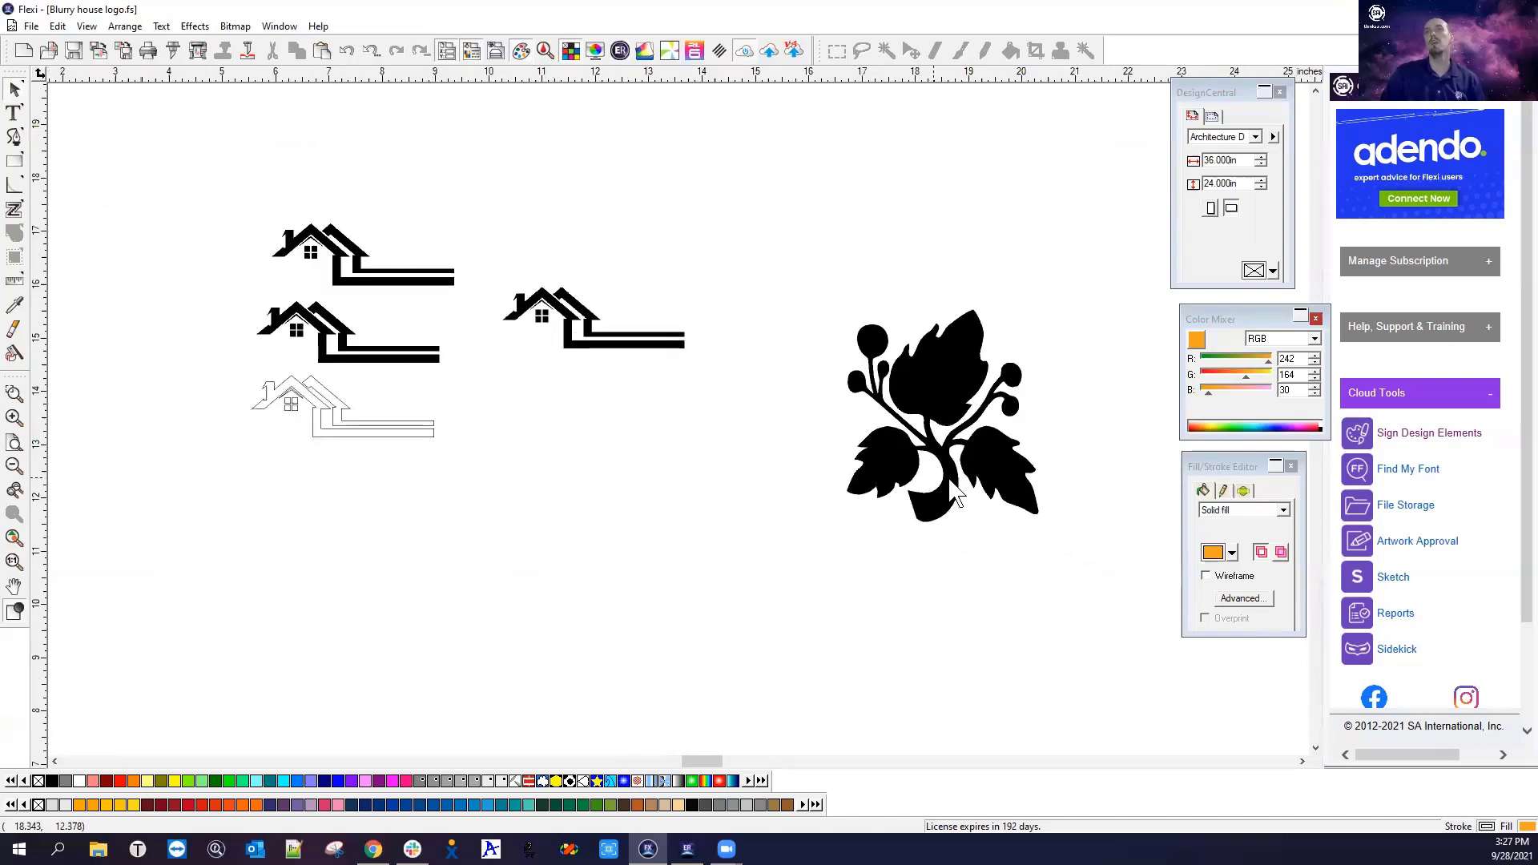
left_click(945, 342)
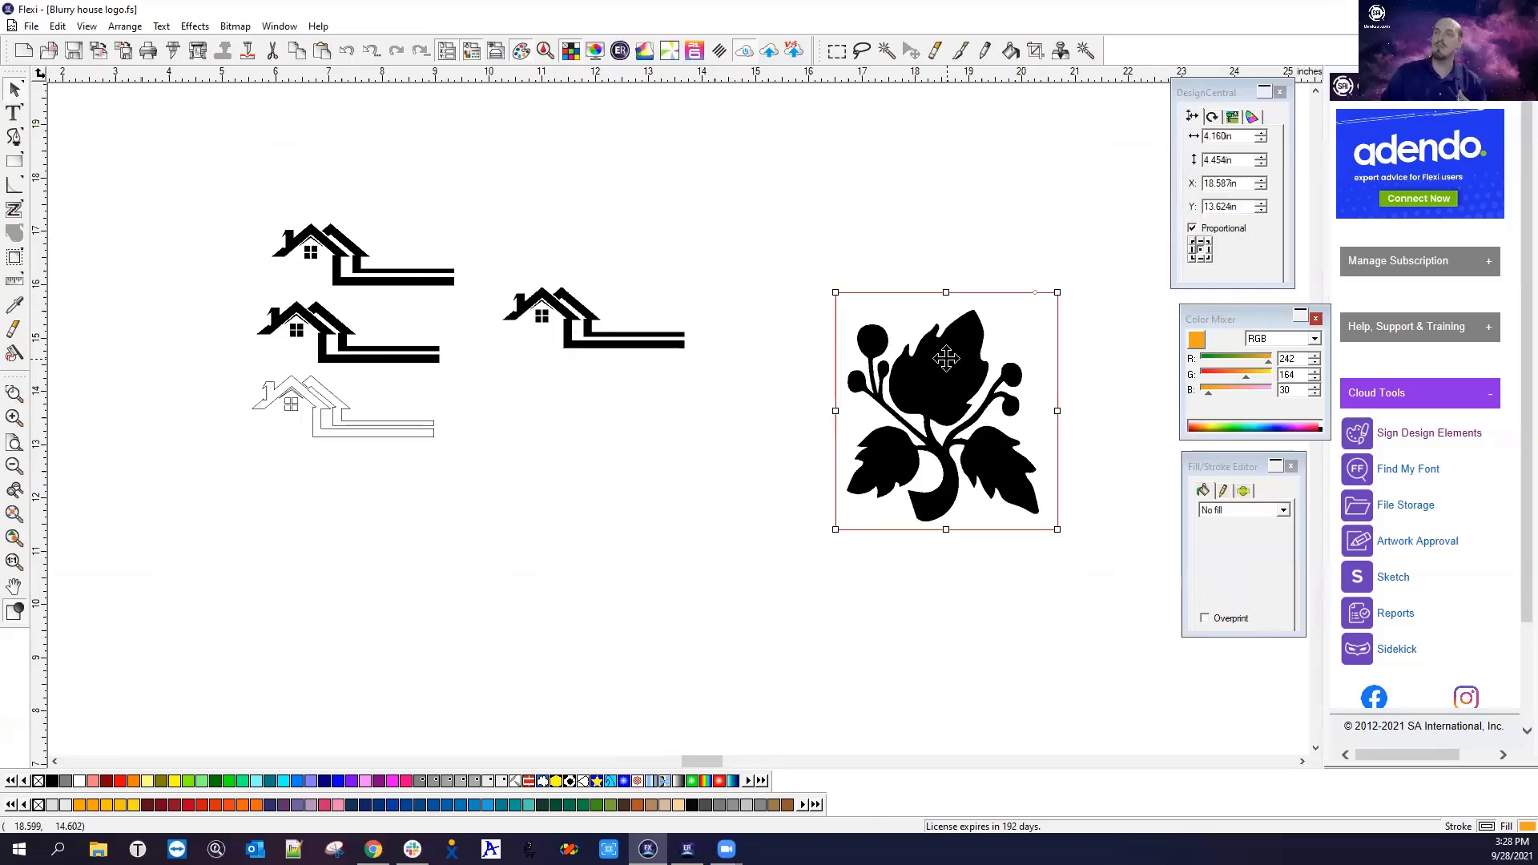
left_click_drag(946, 358, 977, 314)
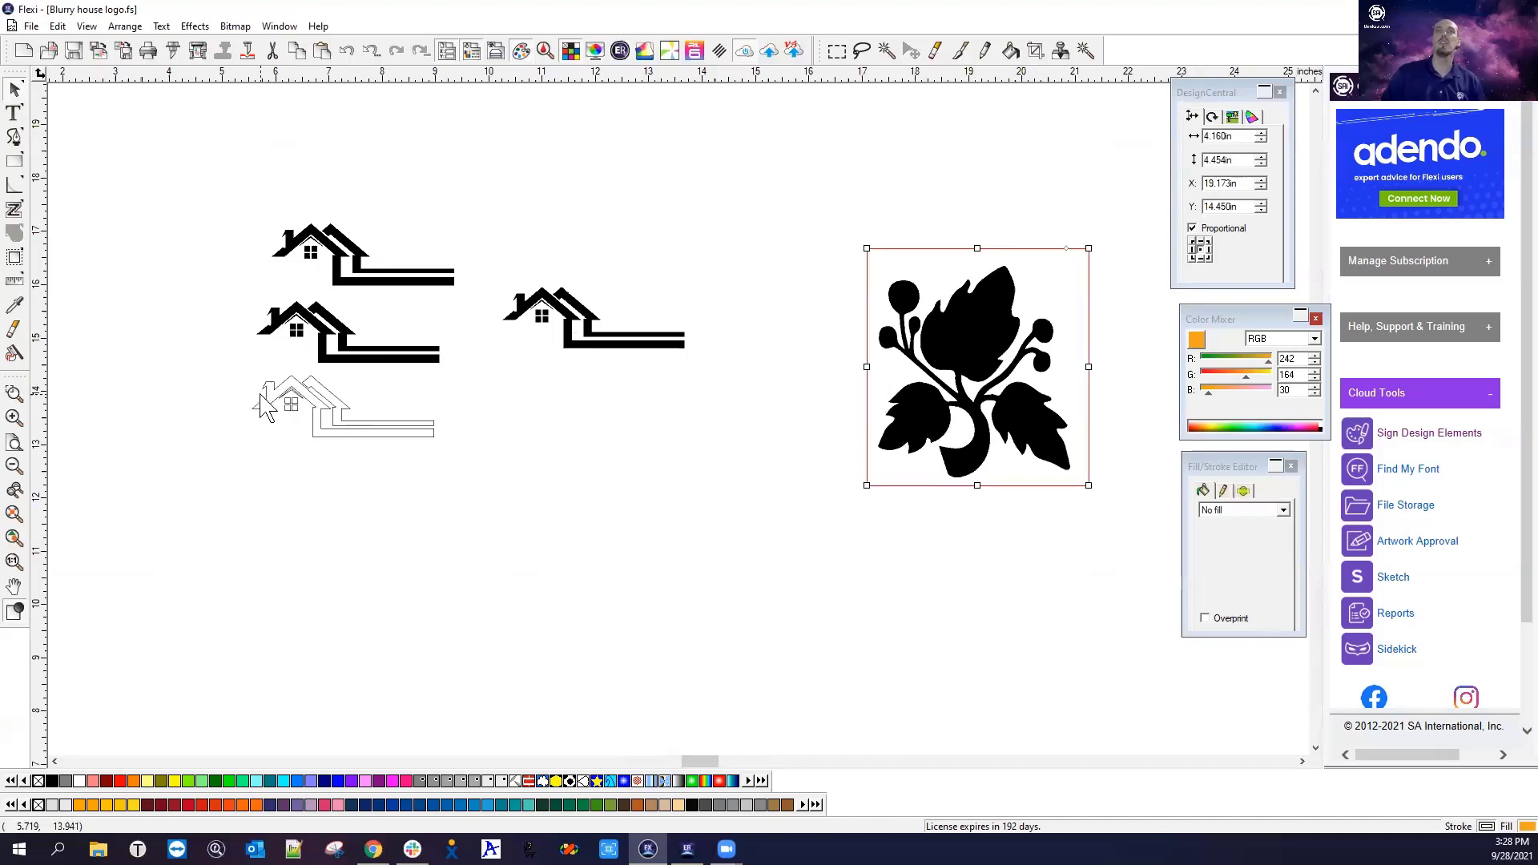
Review both house traces around the roof and windows, and select the Autotrace outline to inspect its contours
scroll(264, 405, "up", 3)
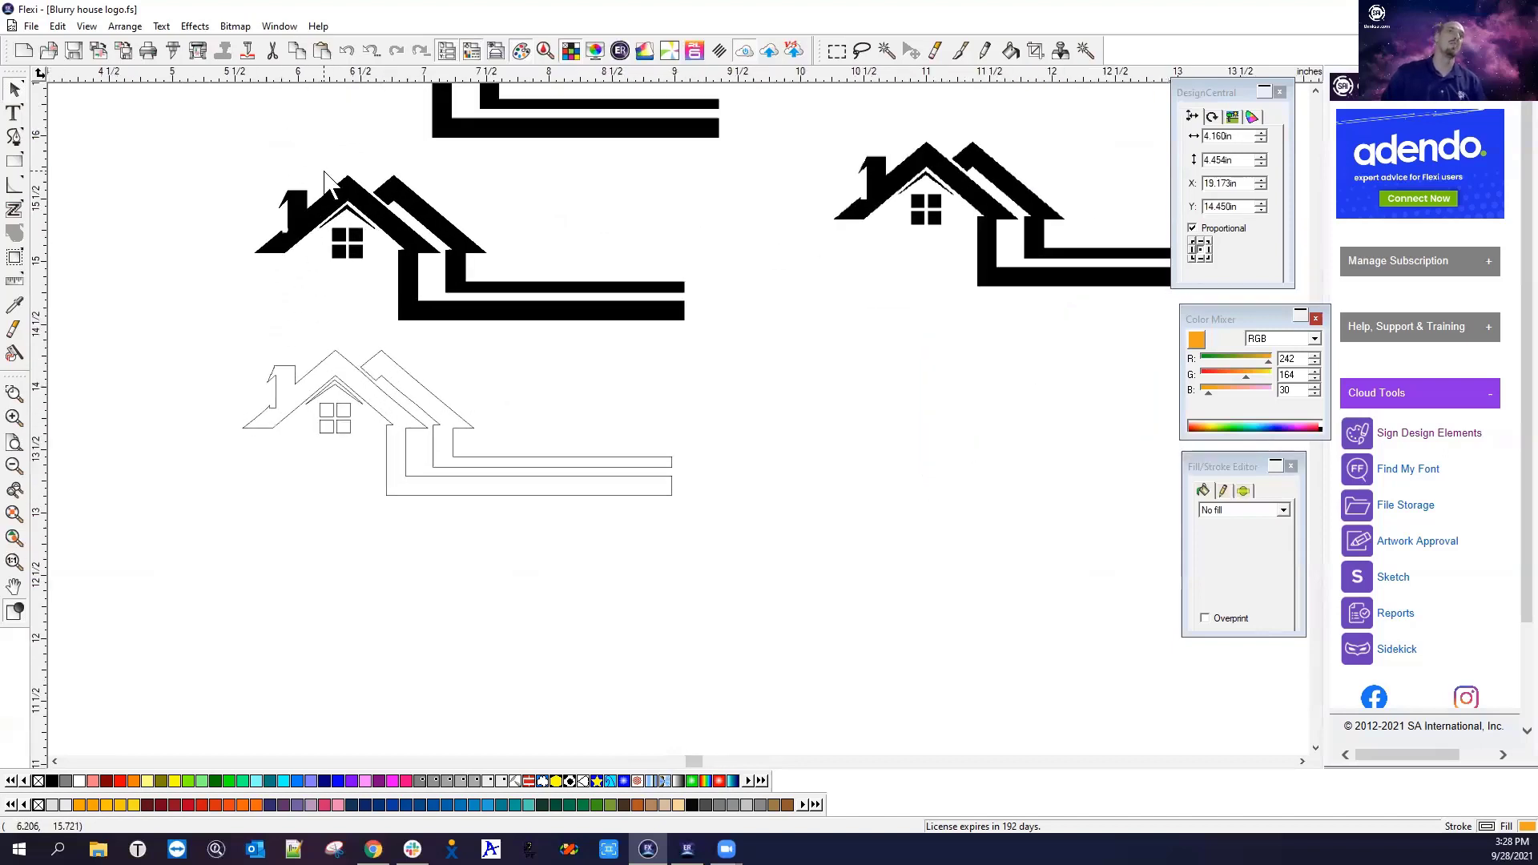
scroll(319, 206, "up", 3)
scroll(272, 513, "up", 2)
scroll(207, 517, "up", 1)
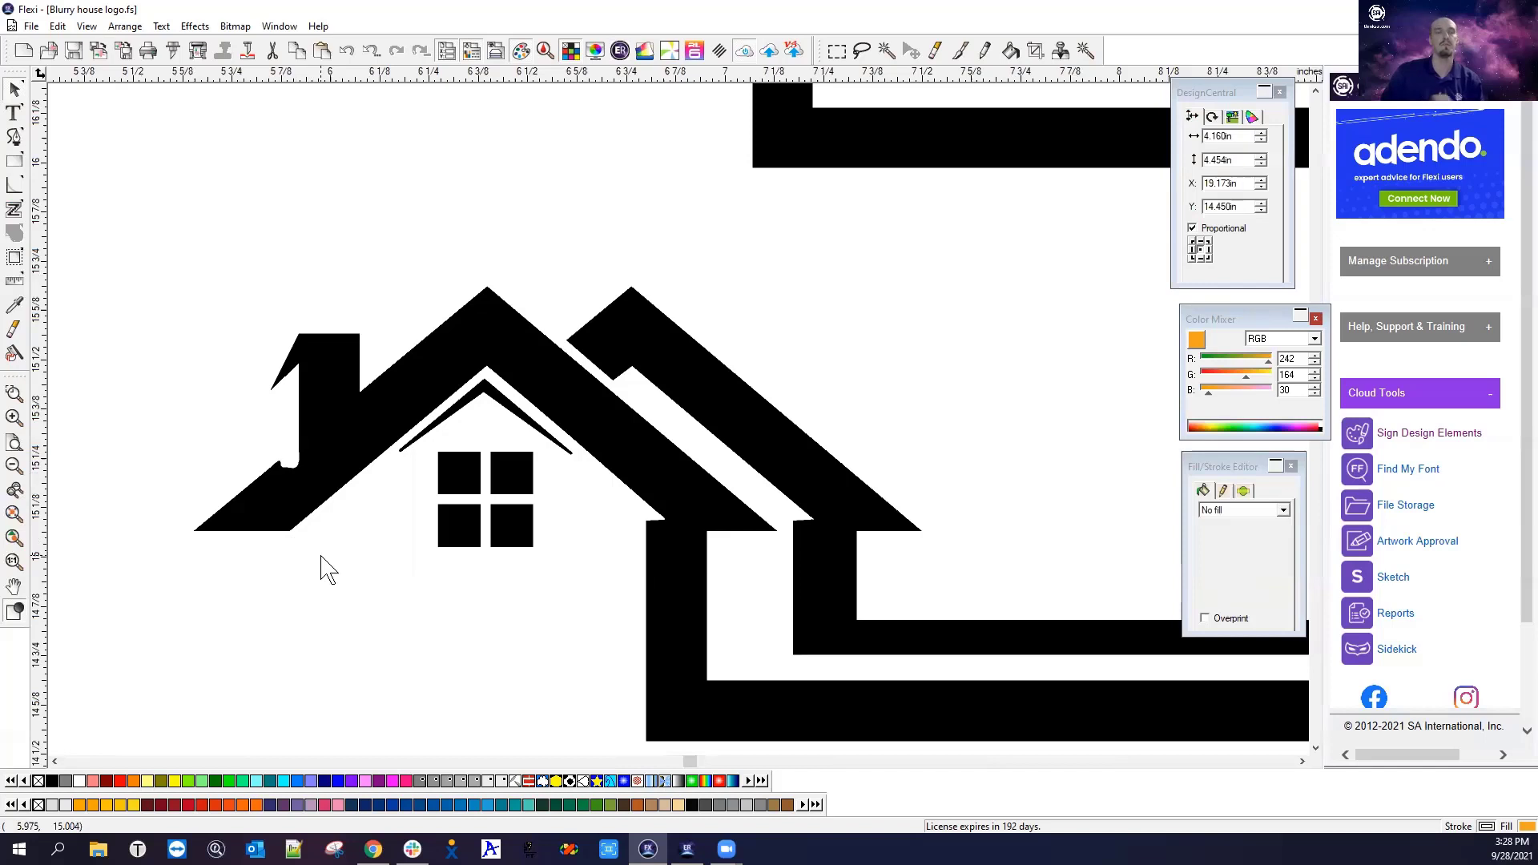
scroll(346, 561, "down", 5)
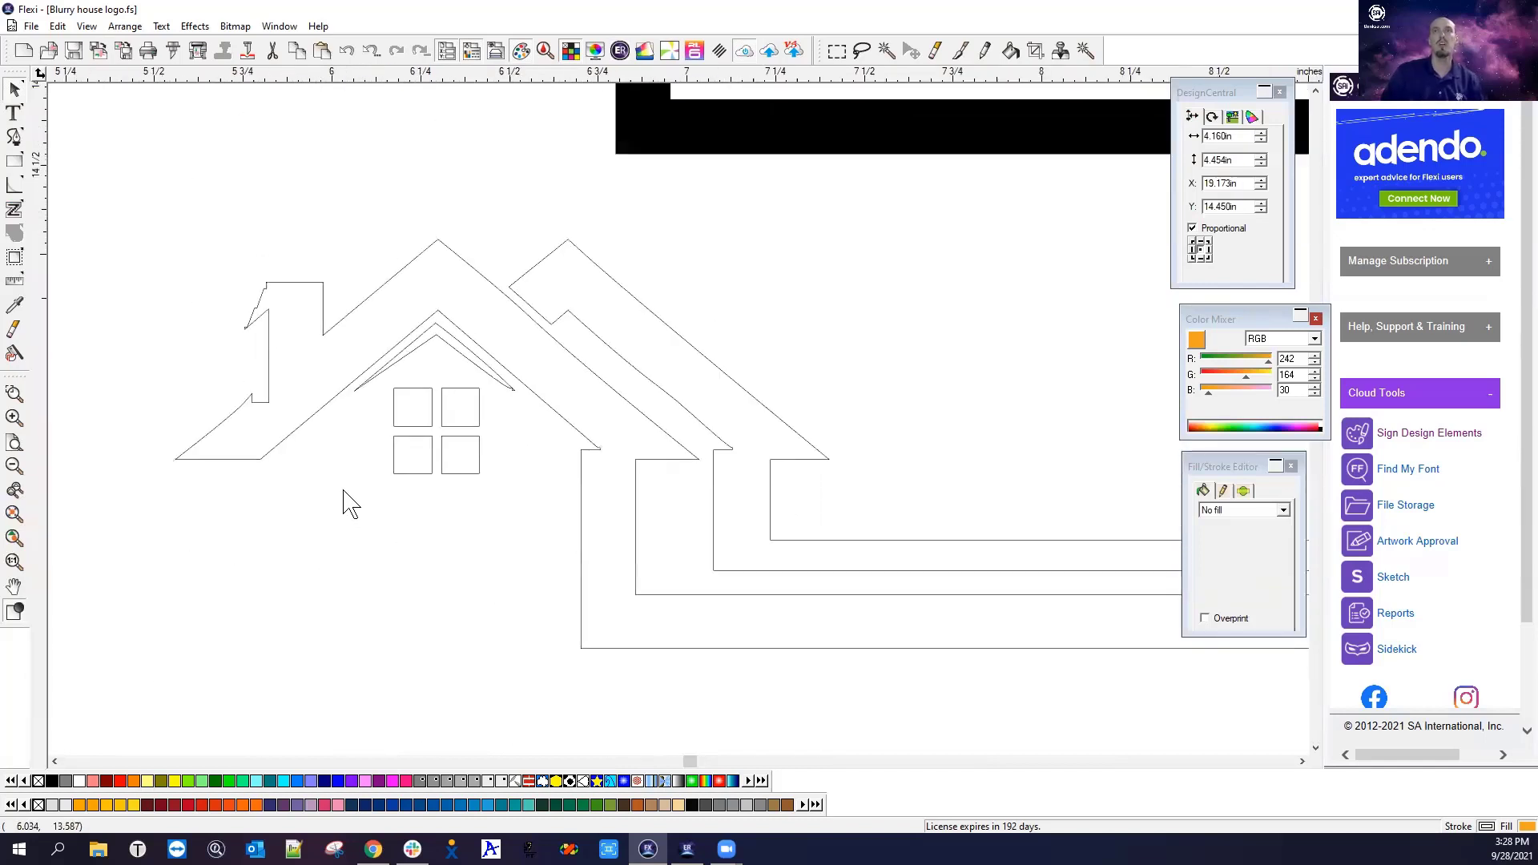
scroll(347, 505, "down", 2)
left_click_drag(210, 306, 1120, 644)
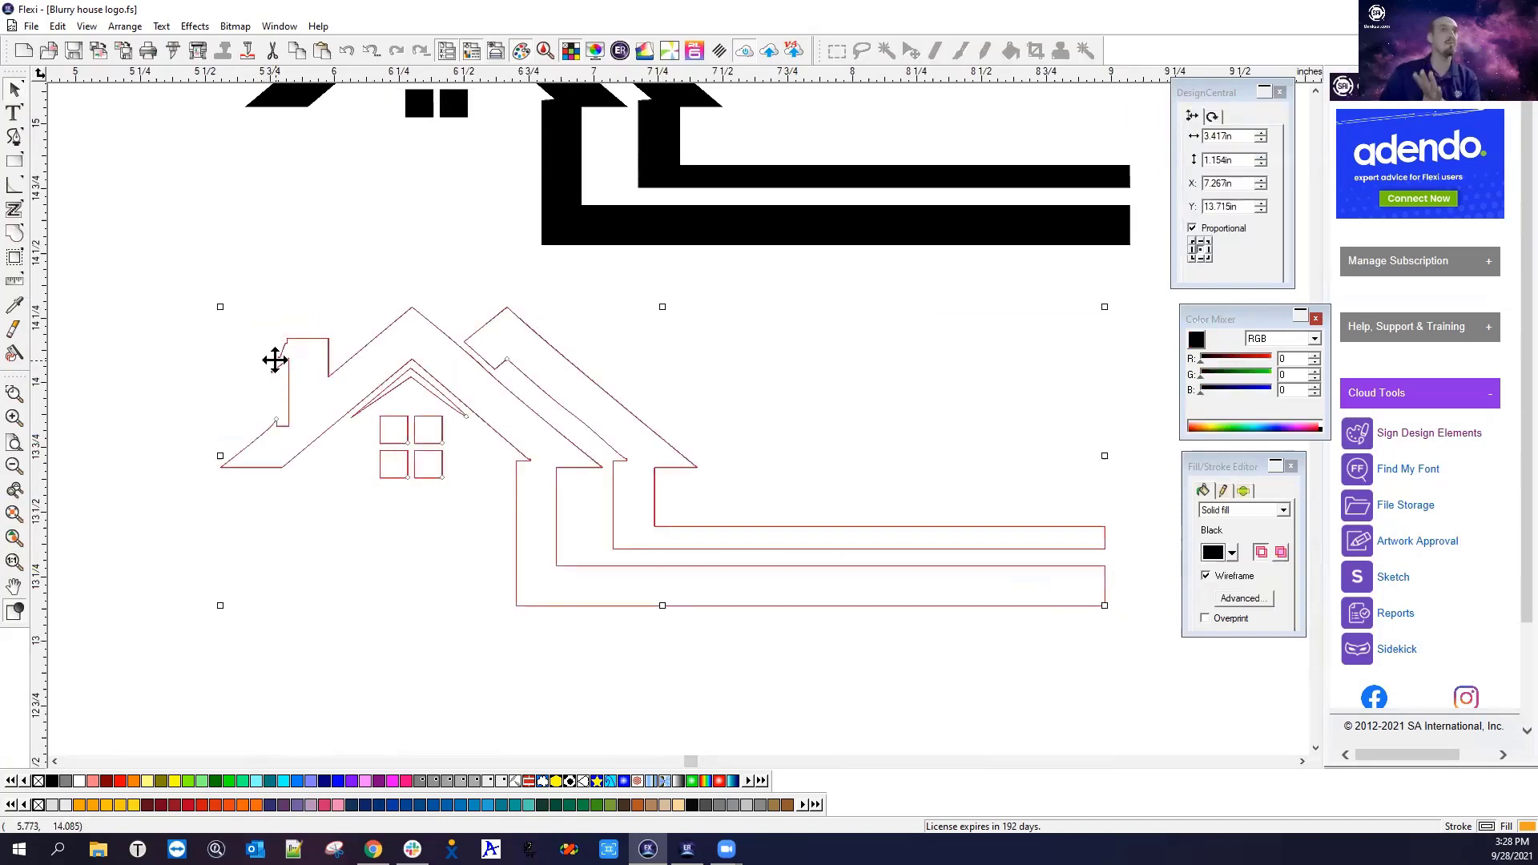
left_click(656, 230)
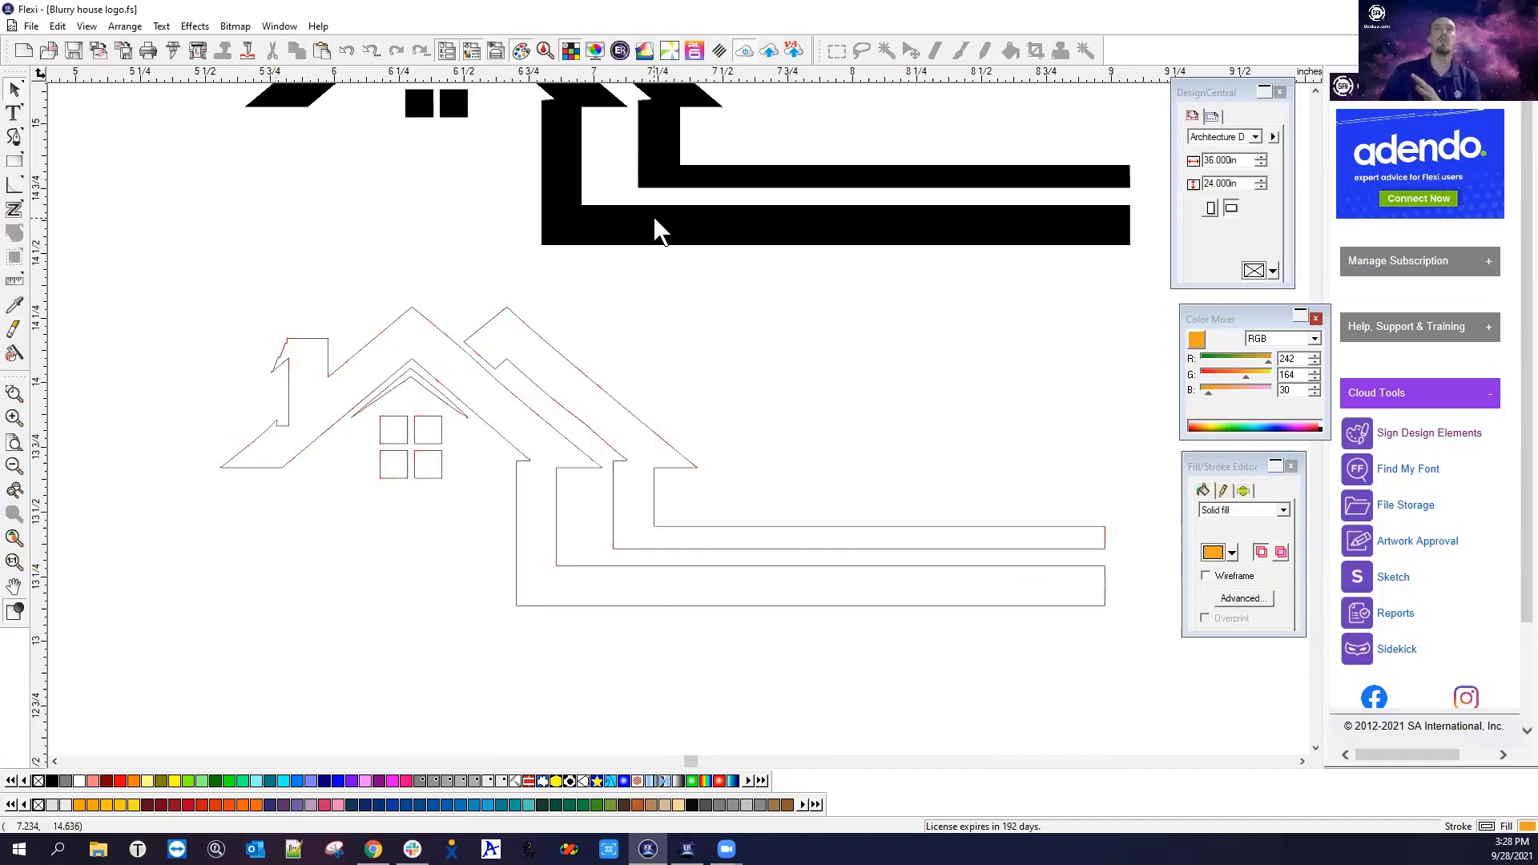
left_click(629, 455)
Delete the Autotrace outline below the Enhanced Corners trace
scroll(630, 455, "down", 2)
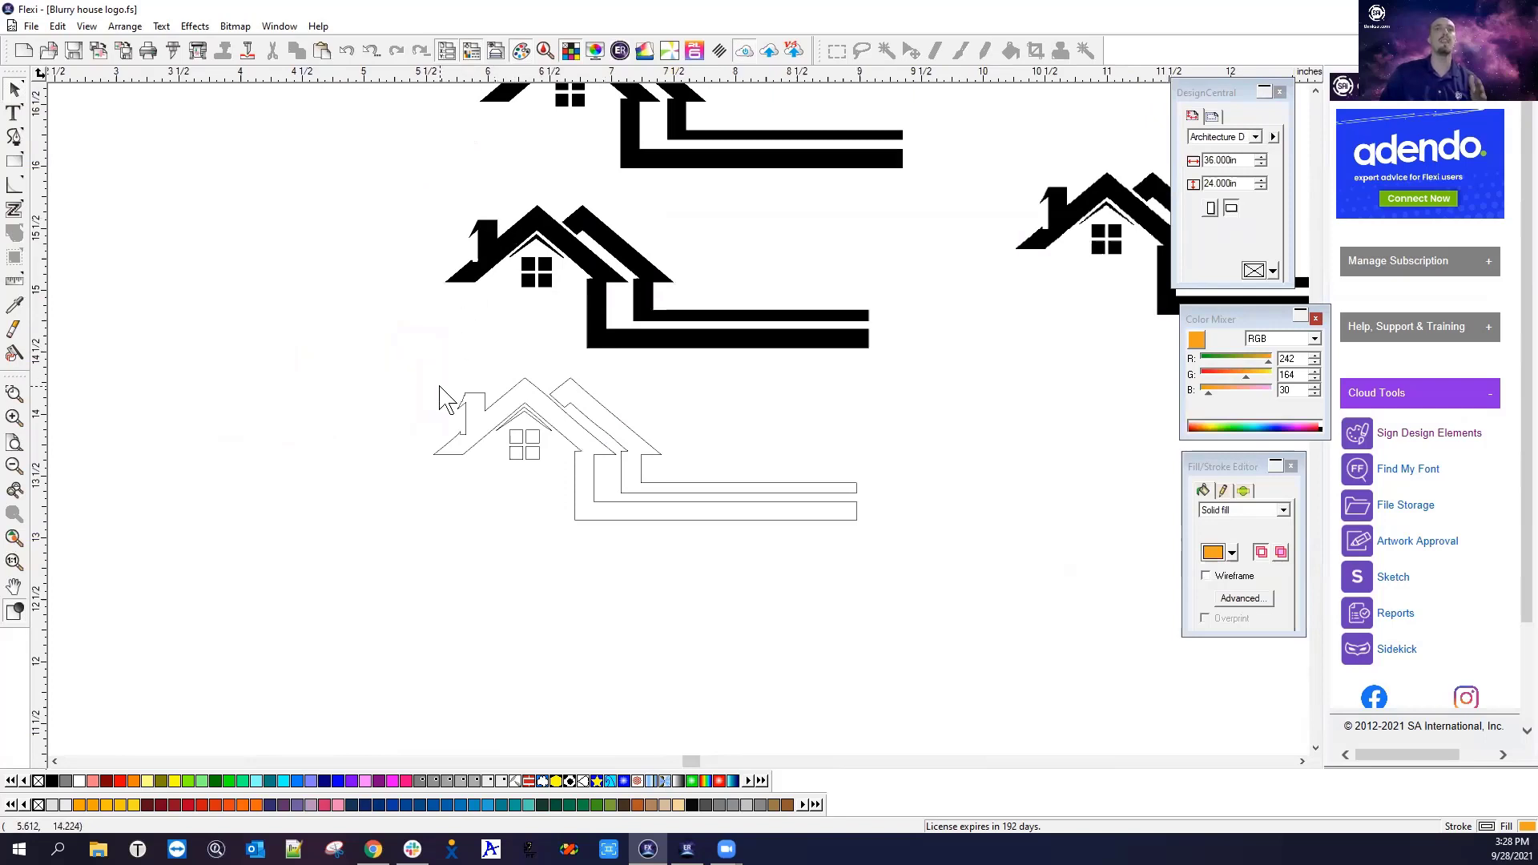
left_click_drag(416, 384, 916, 594)
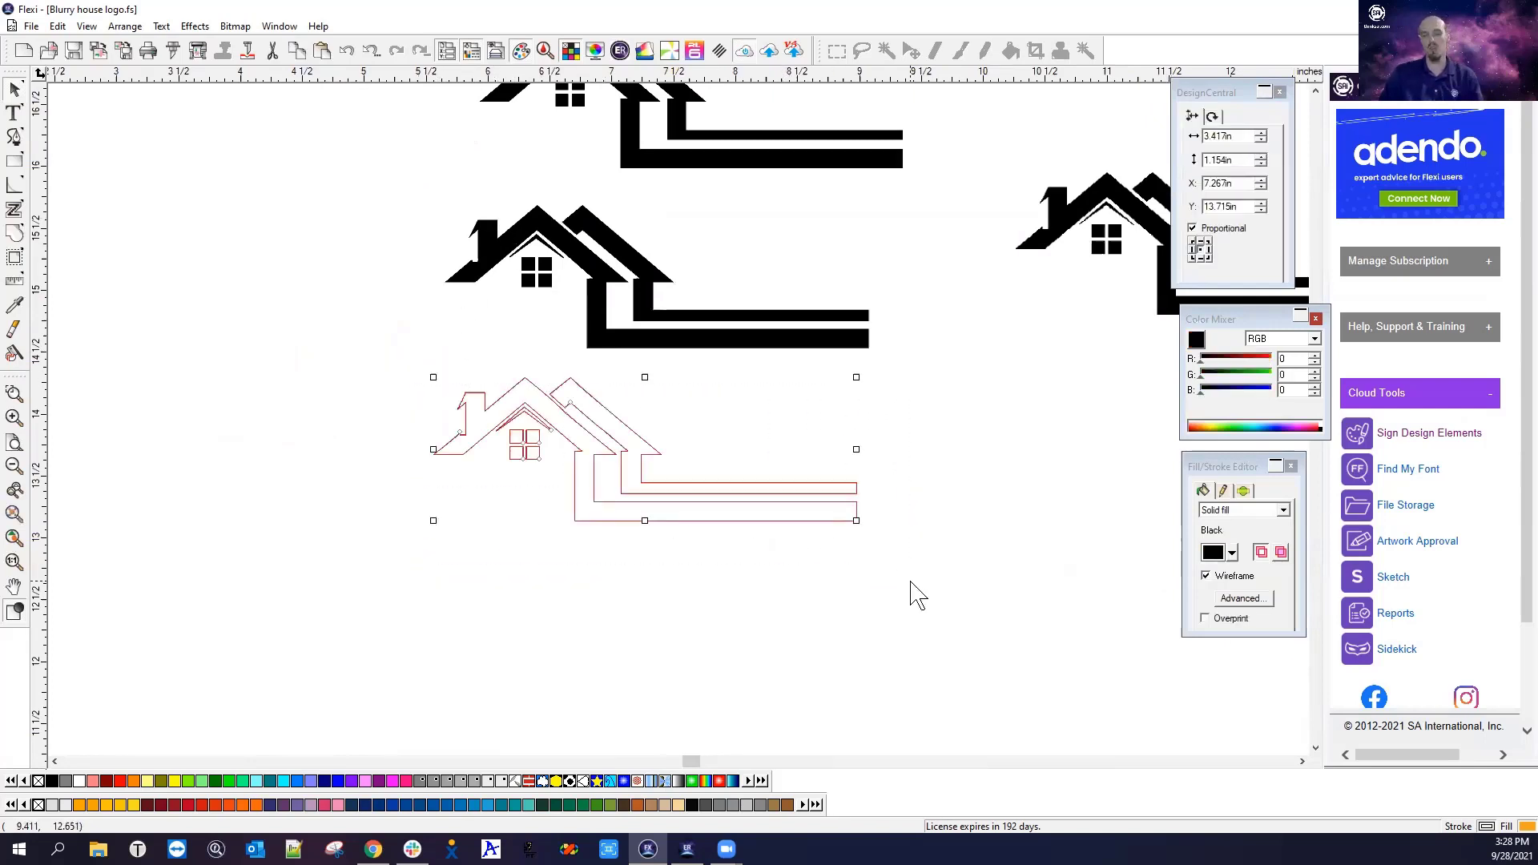
key("Delete")
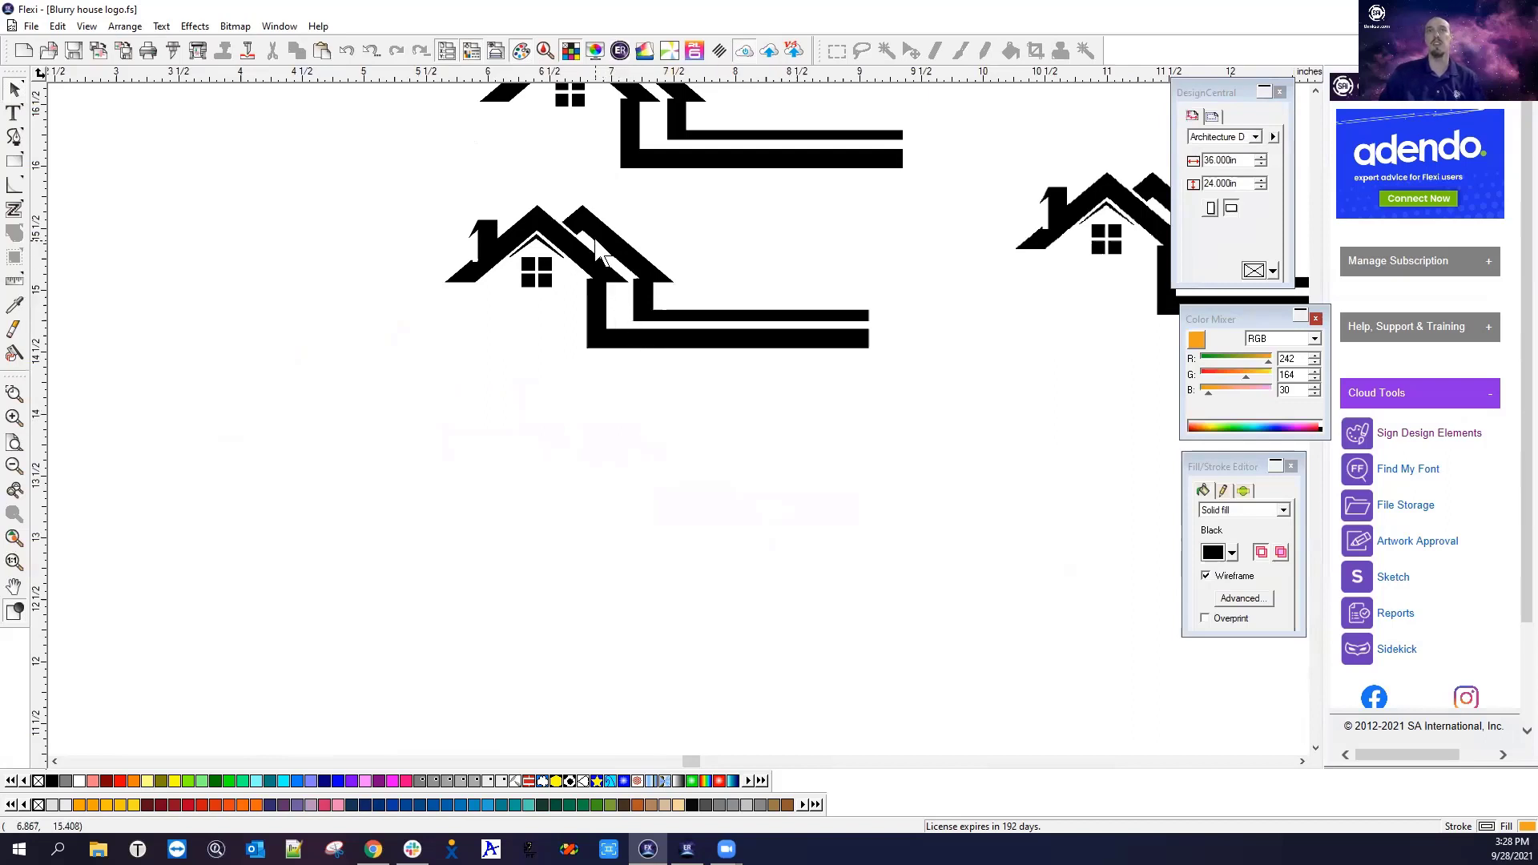
Extend the blunt right end of the thin gable trim above the window into a sharp point
scroll(385, 206, "up", 3)
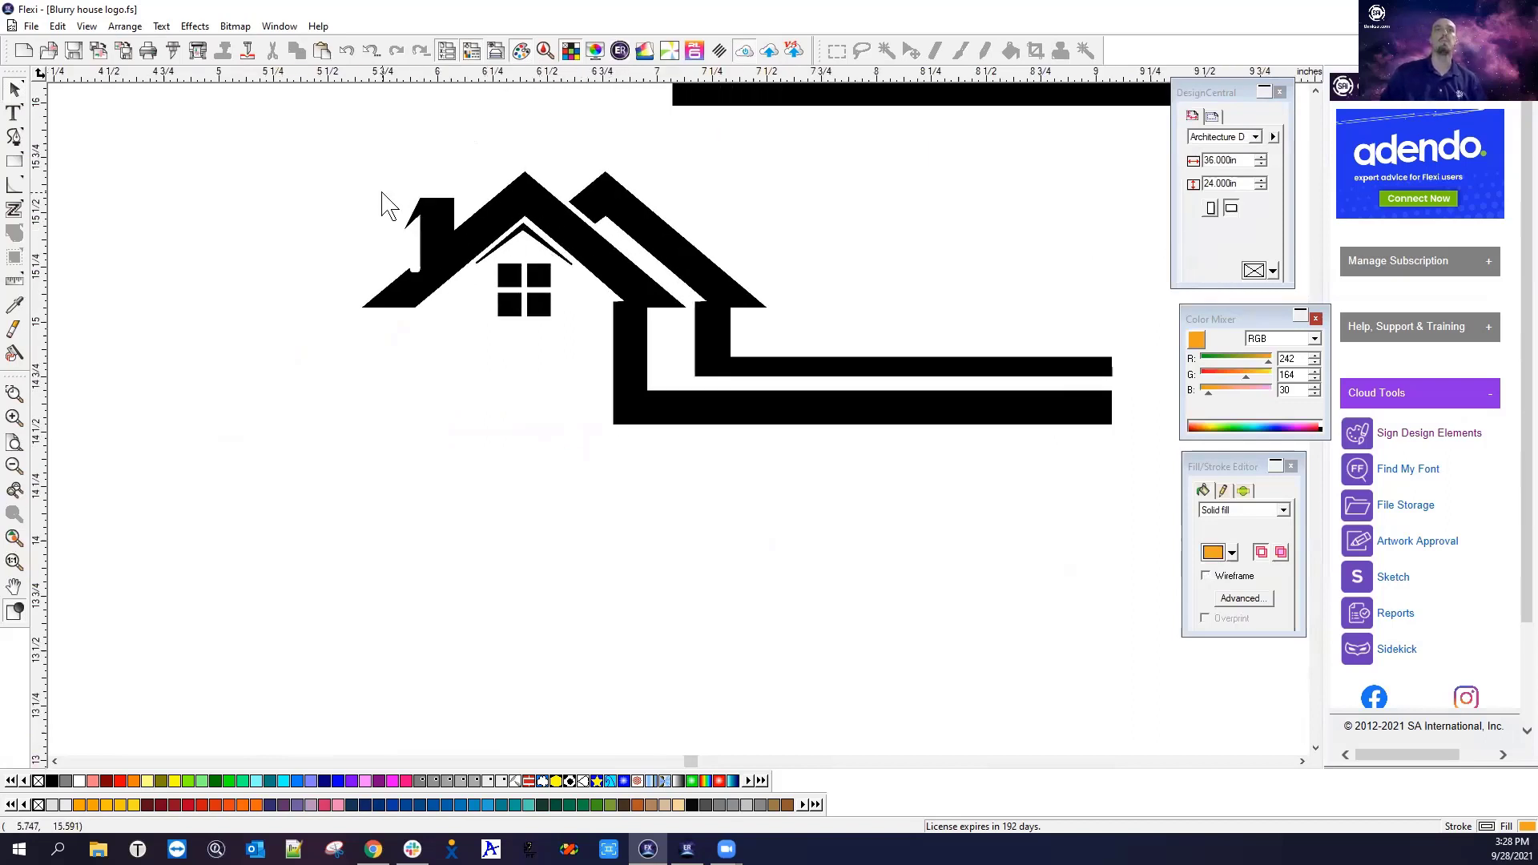
scroll(404, 210, "up", 1)
scroll(954, 353, "up", 2)
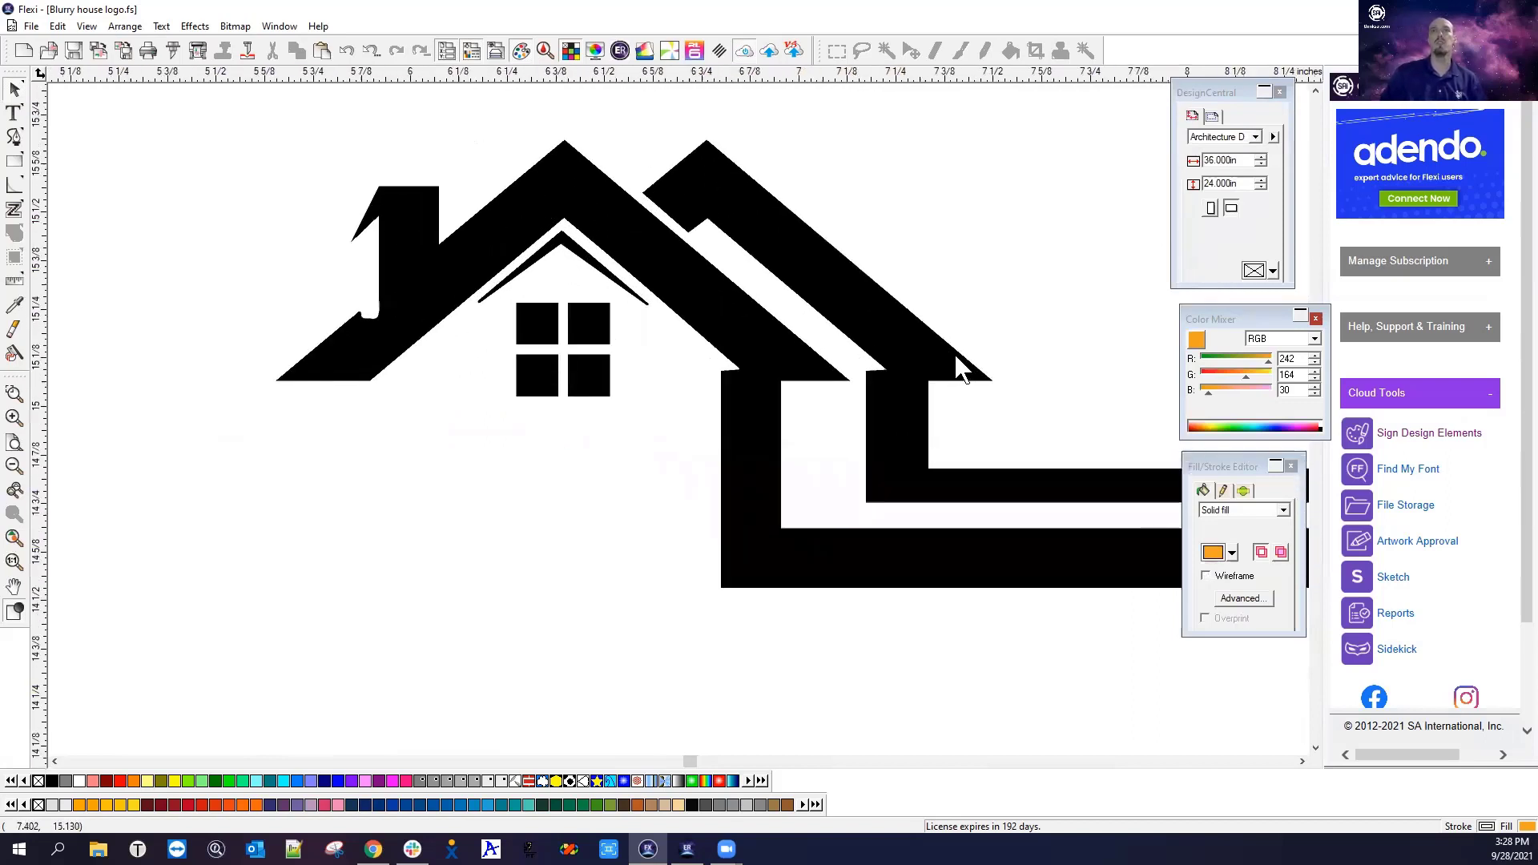
left_click(461, 332)
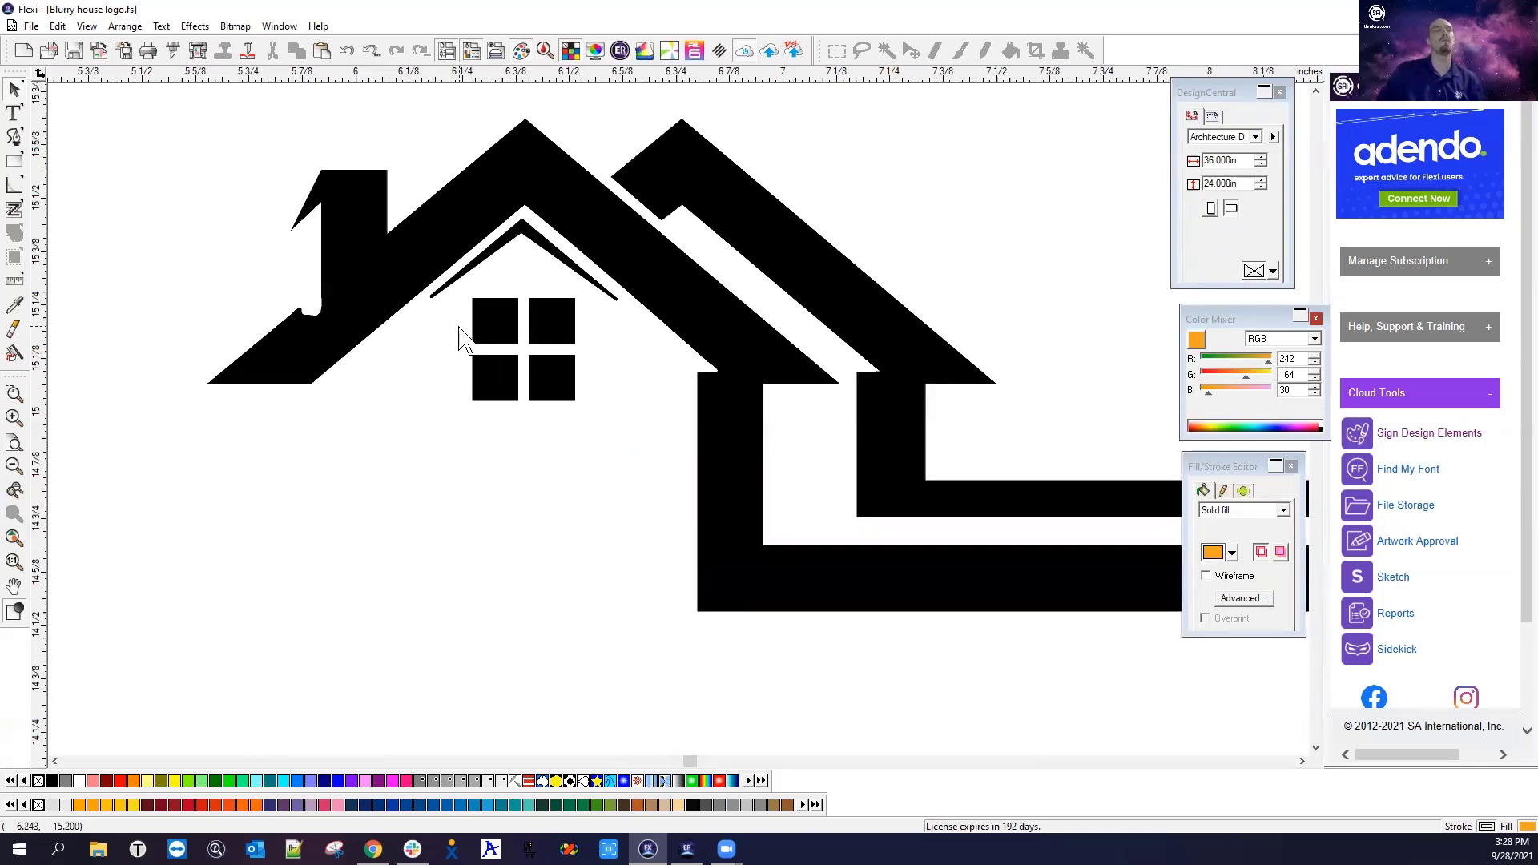
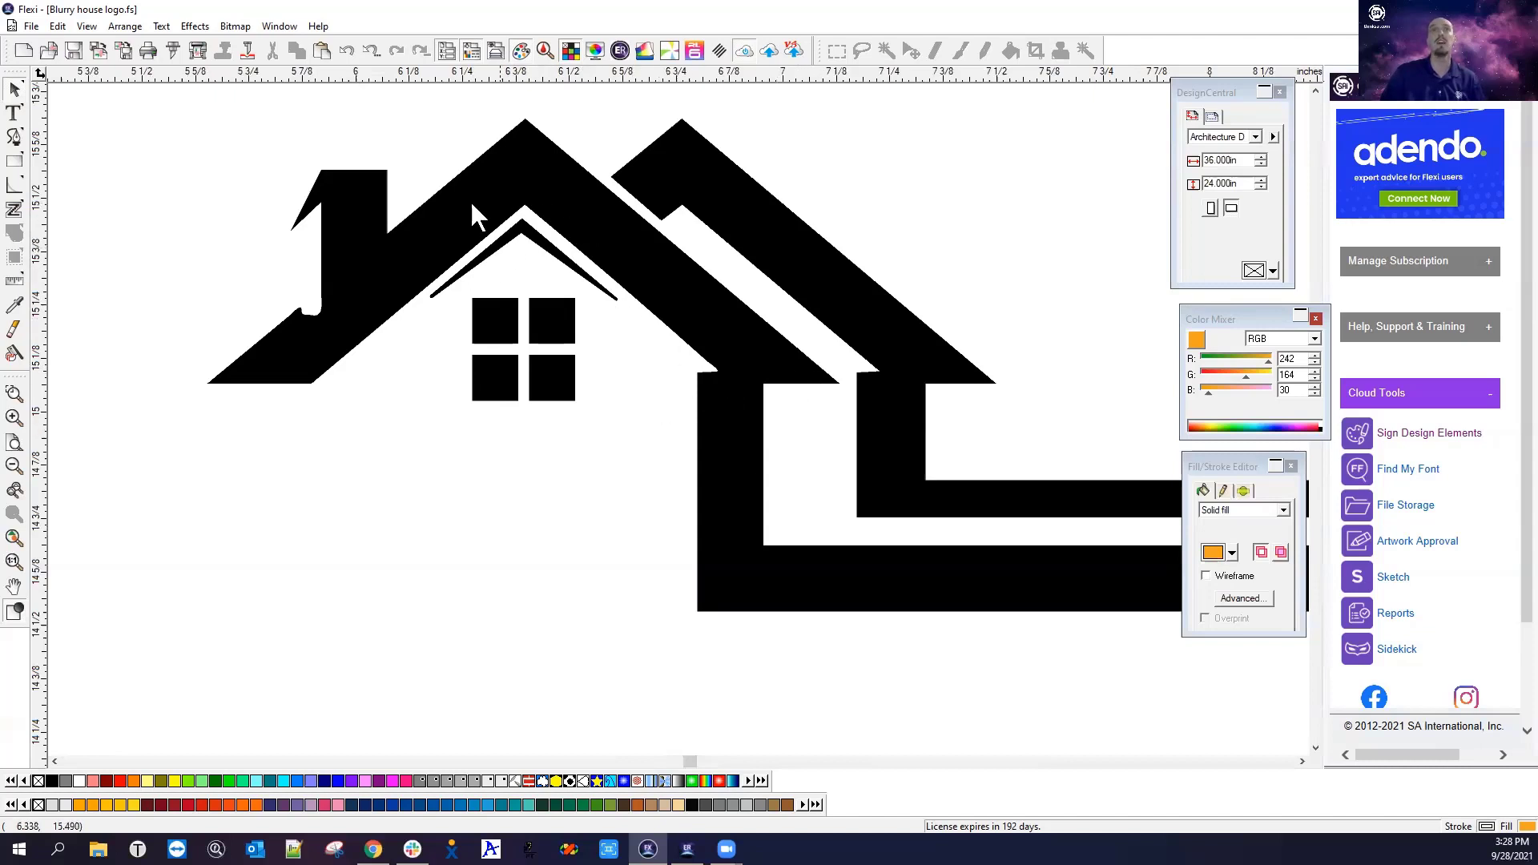
left_click(16, 186)
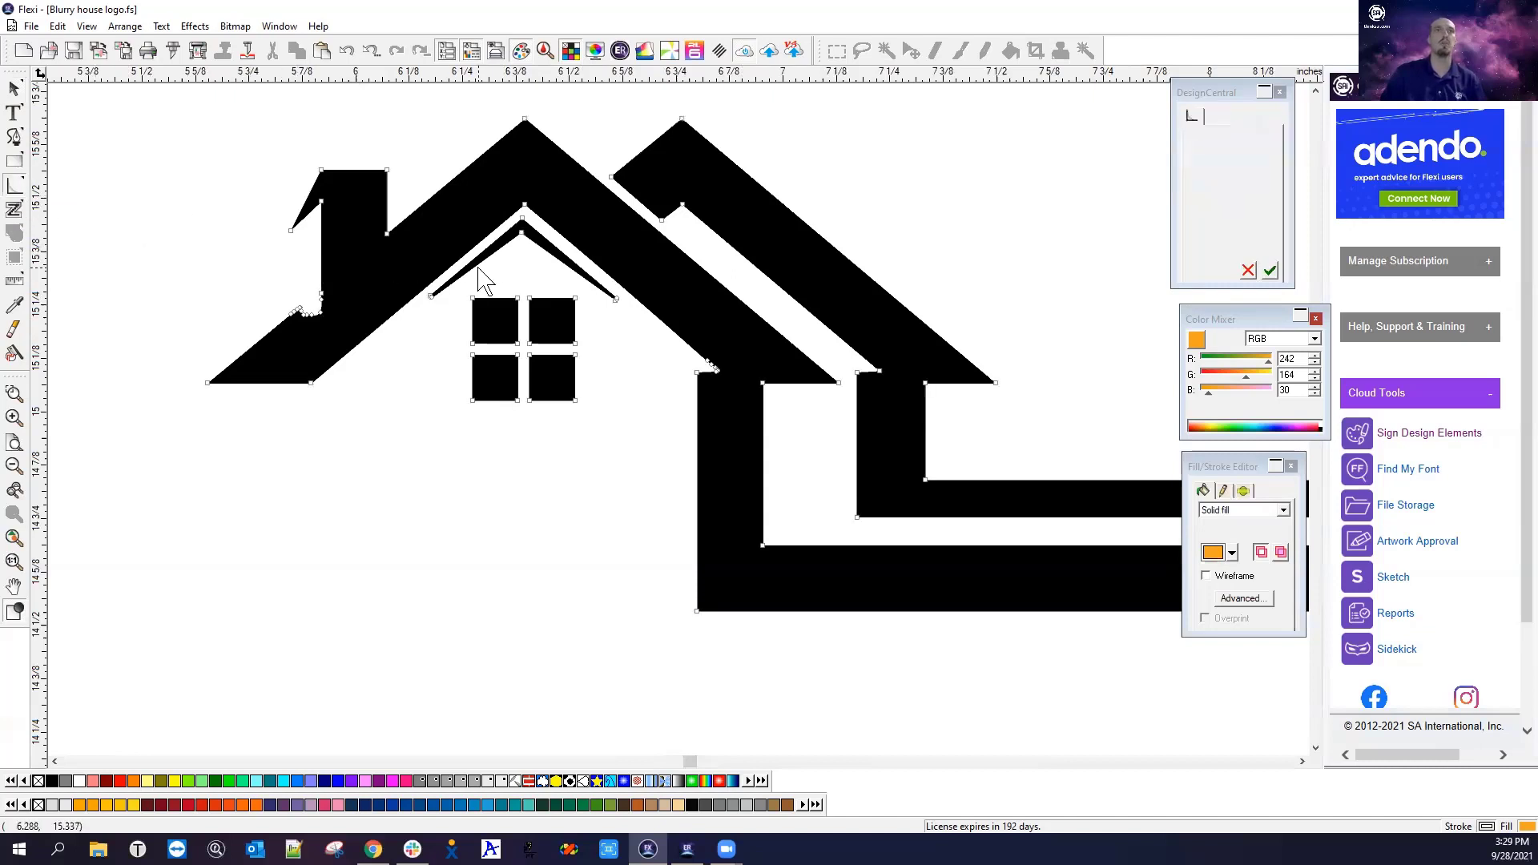
scroll(485, 281, "up", 5)
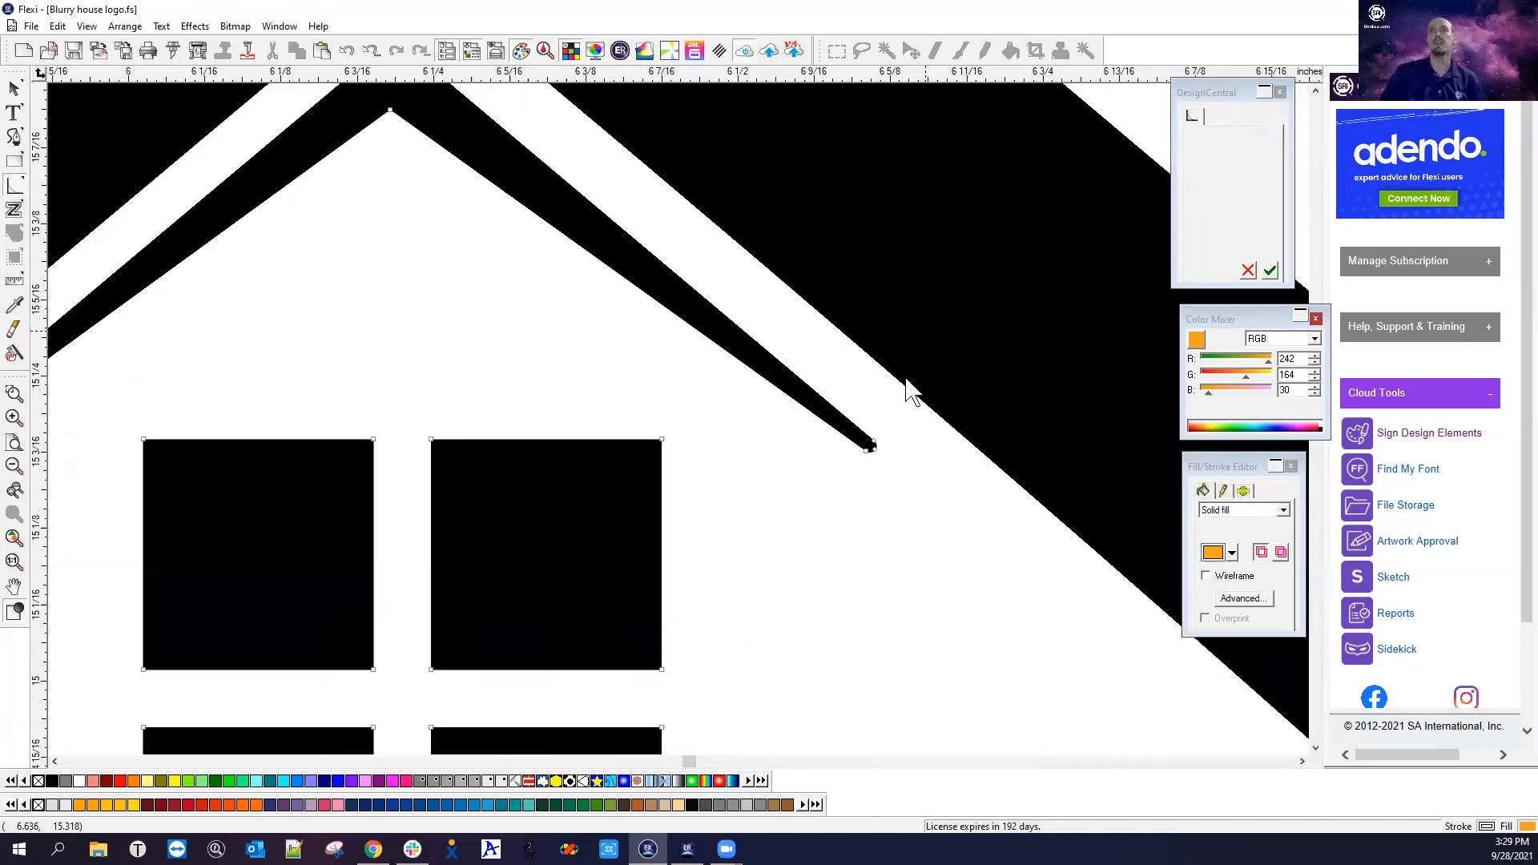
scroll(873, 453, "up", 2)
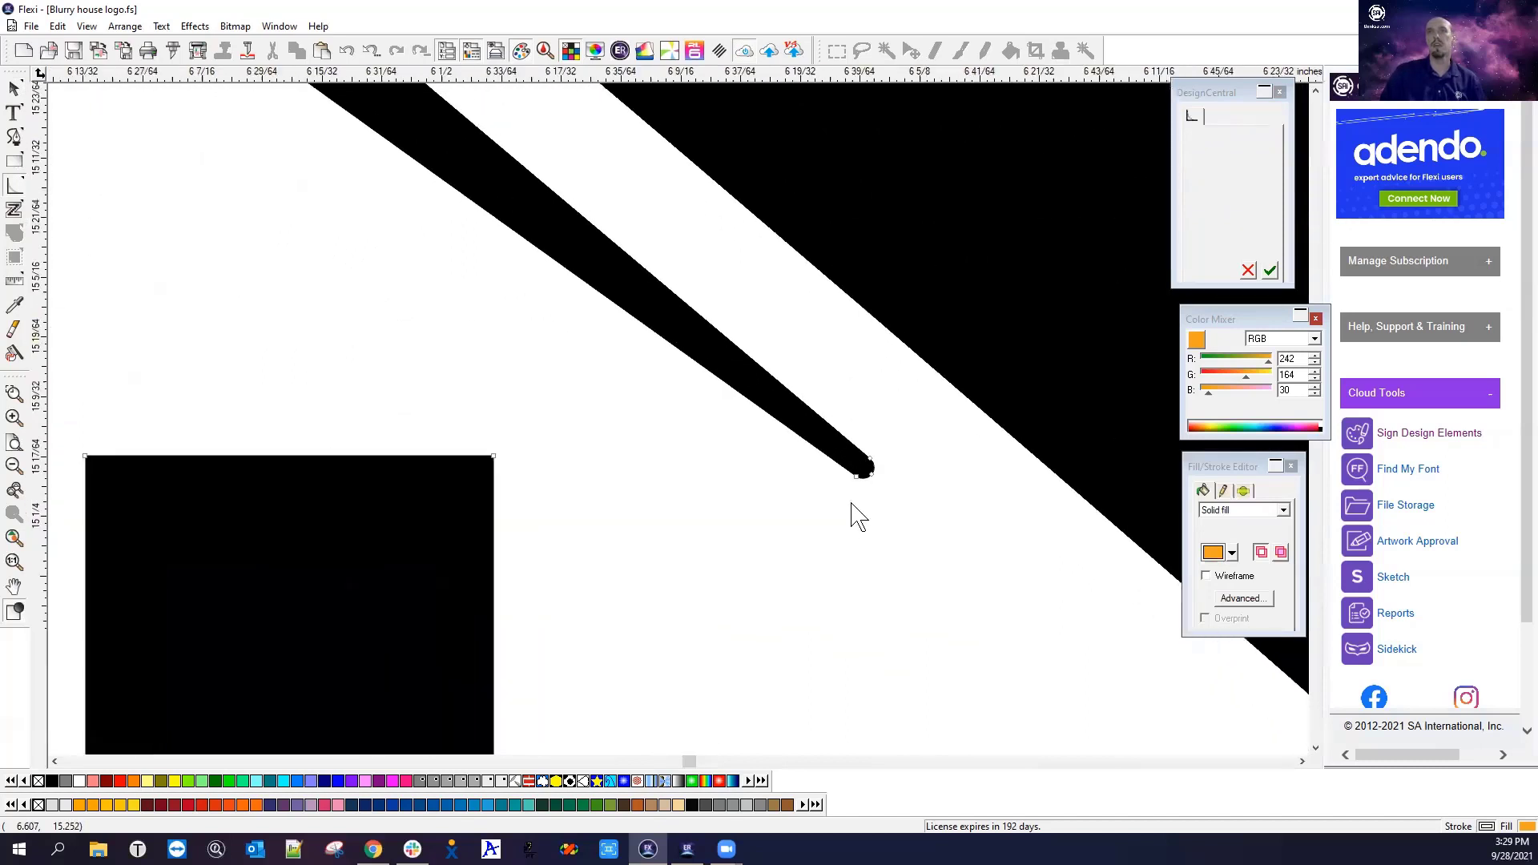
left_click(844, 437)
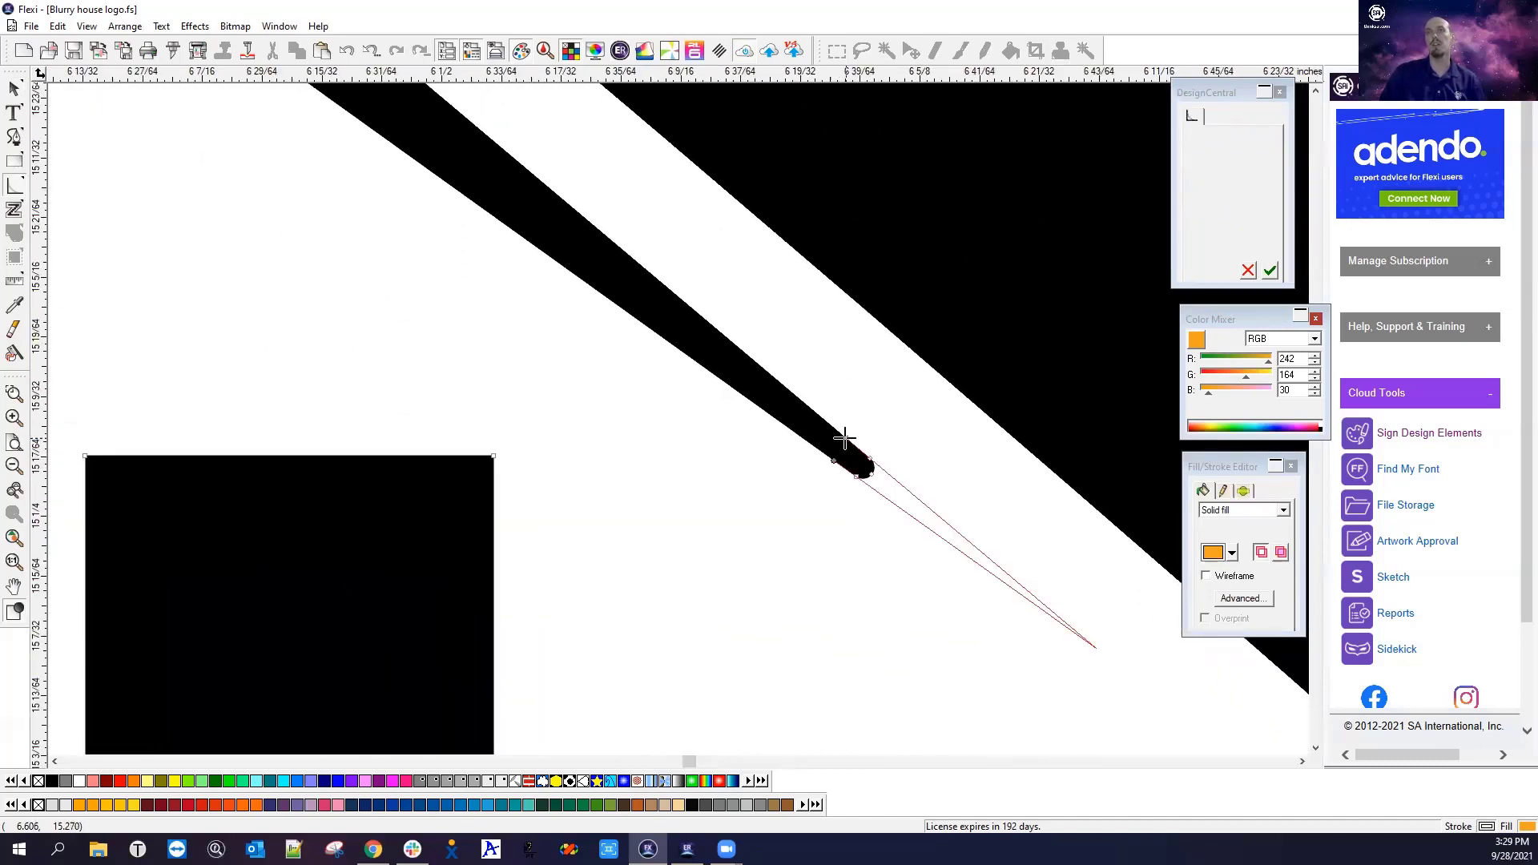
left_click(843, 437)
scroll(961, 505, "down", 4)
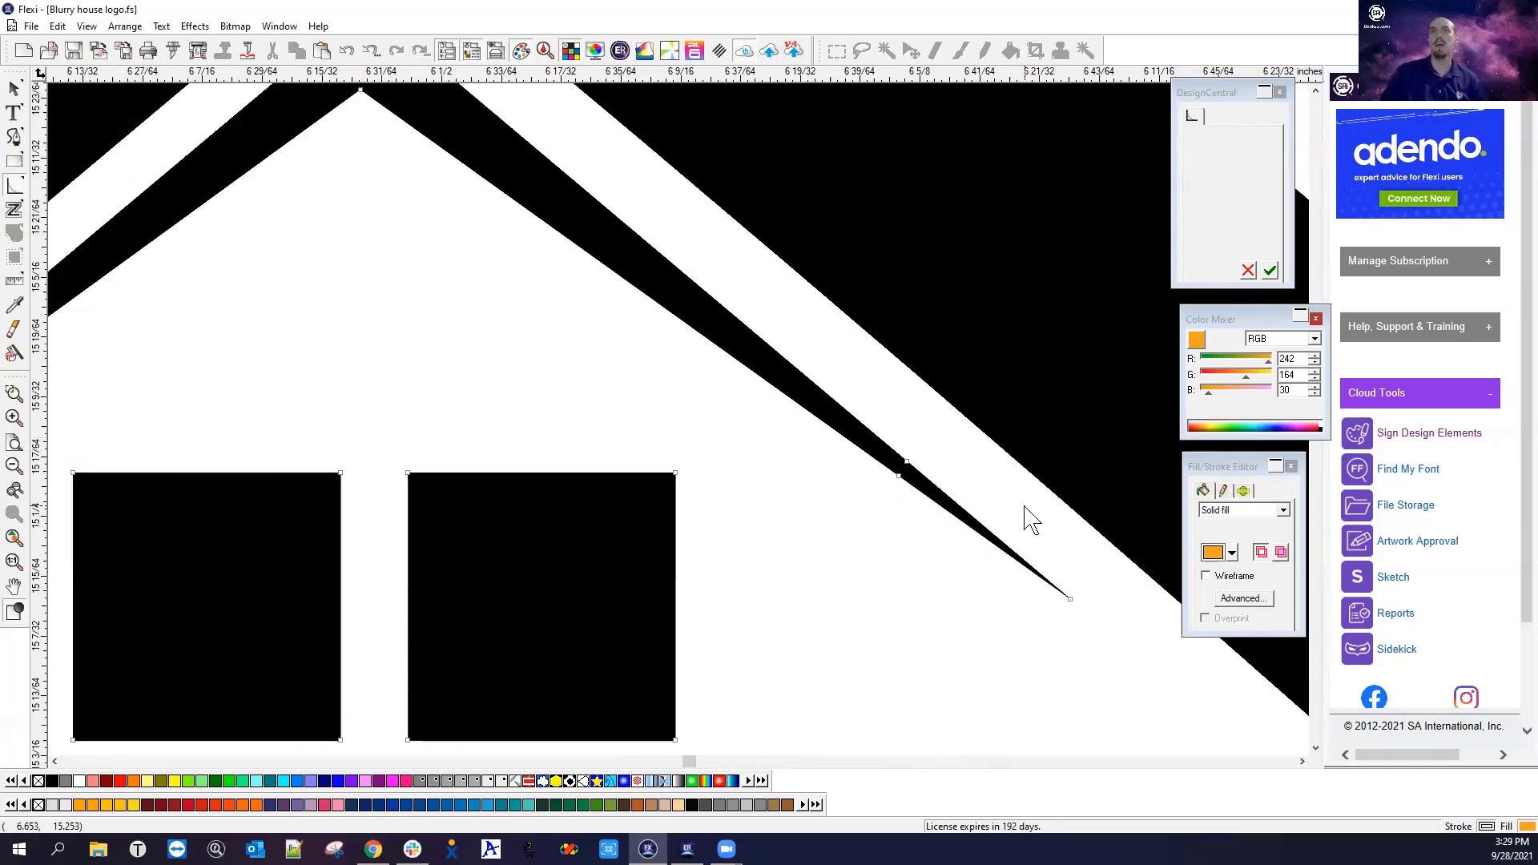
Extend the blunt left end of the thin gable trim into a matching sharp point
scroll(352, 506, "up", 2)
scroll(353, 506, "up", 1)
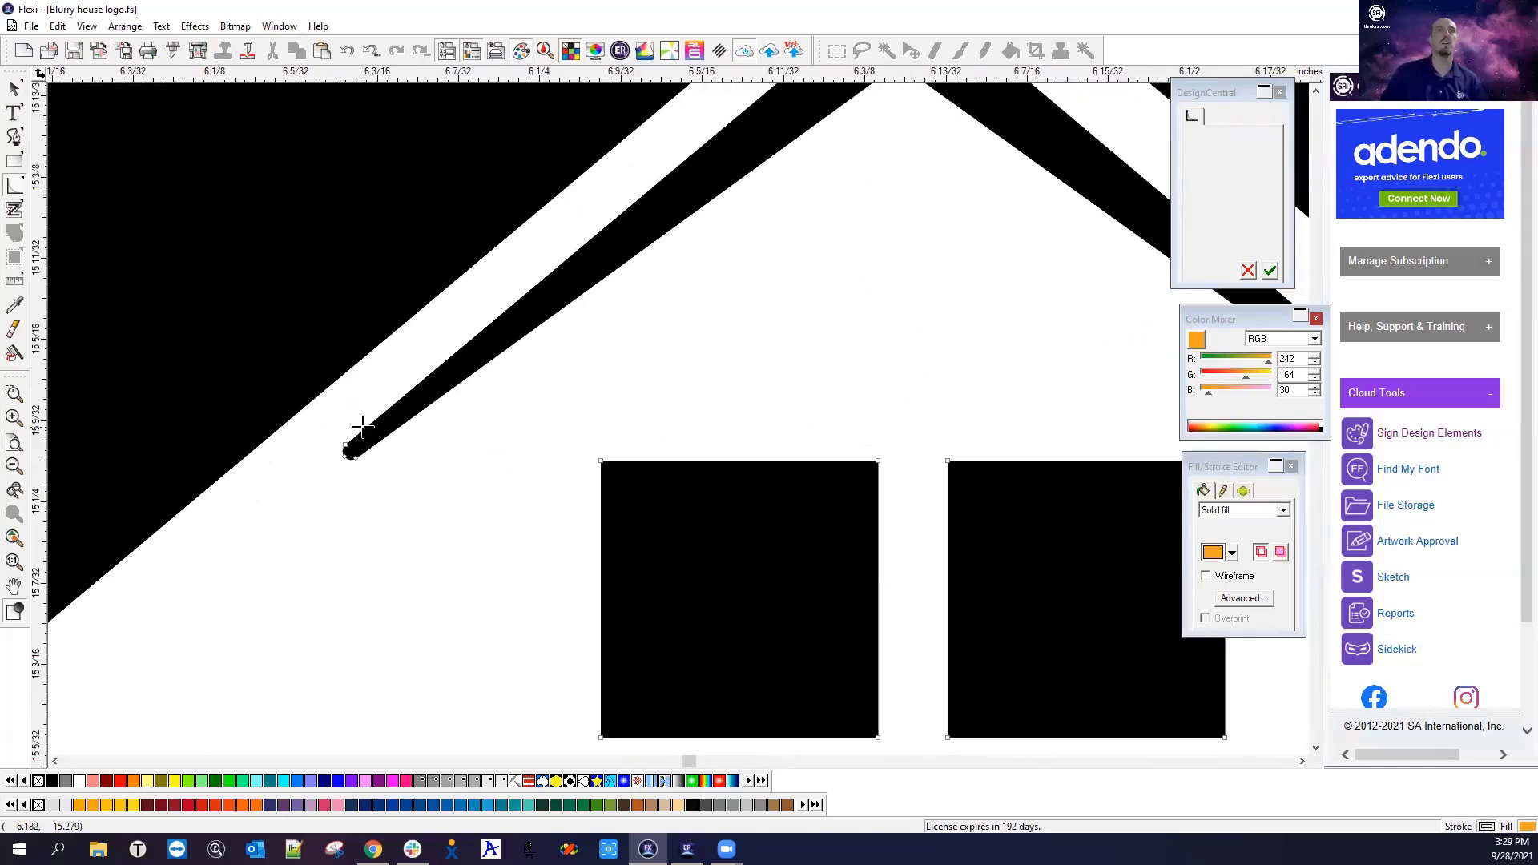
left_click(372, 440)
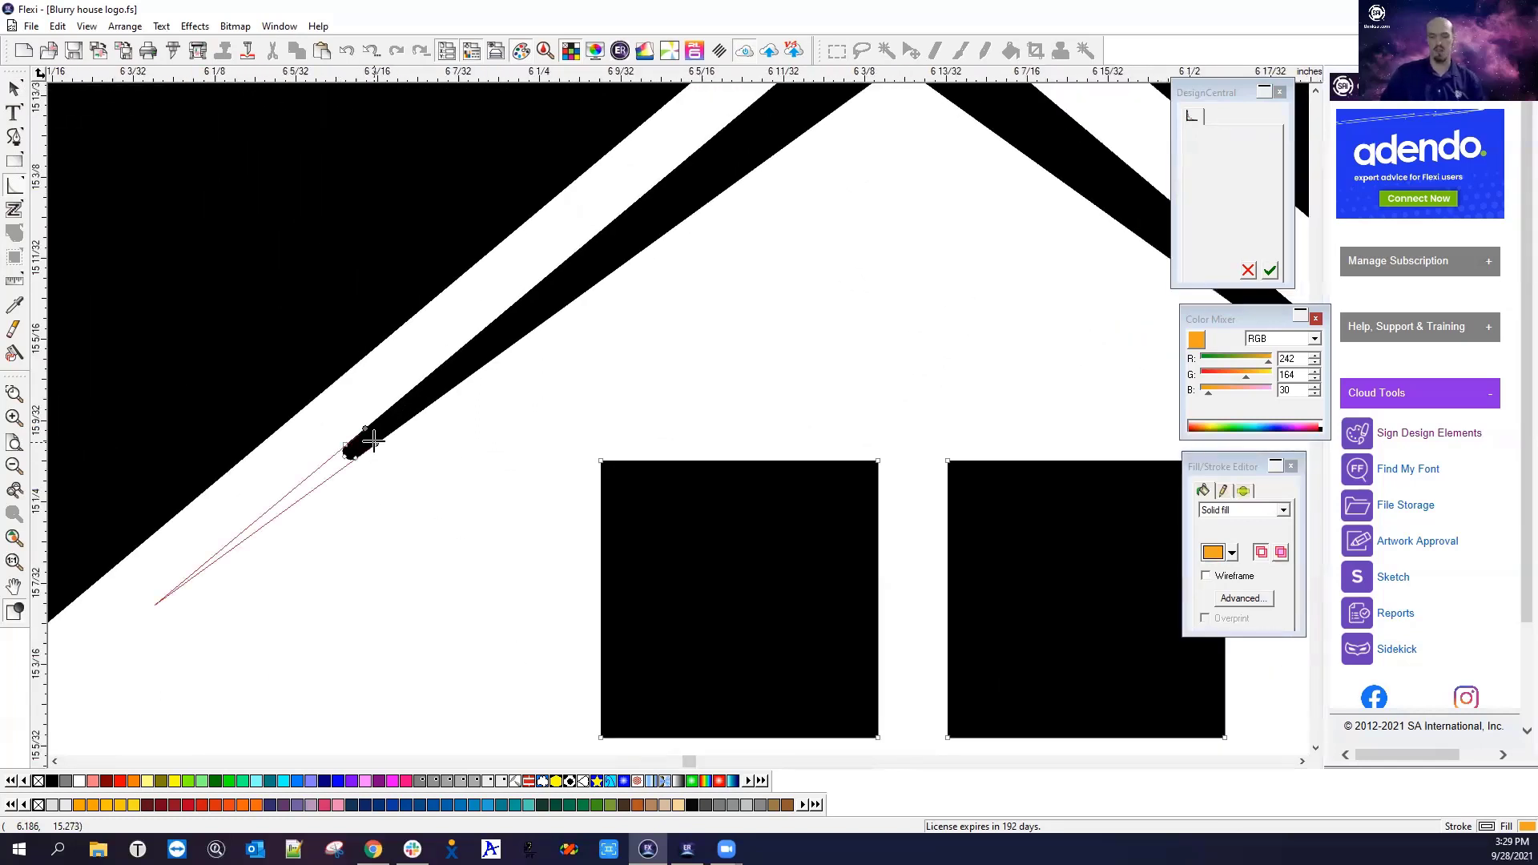
left_click(373, 440)
scroll(384, 465, "down", 2)
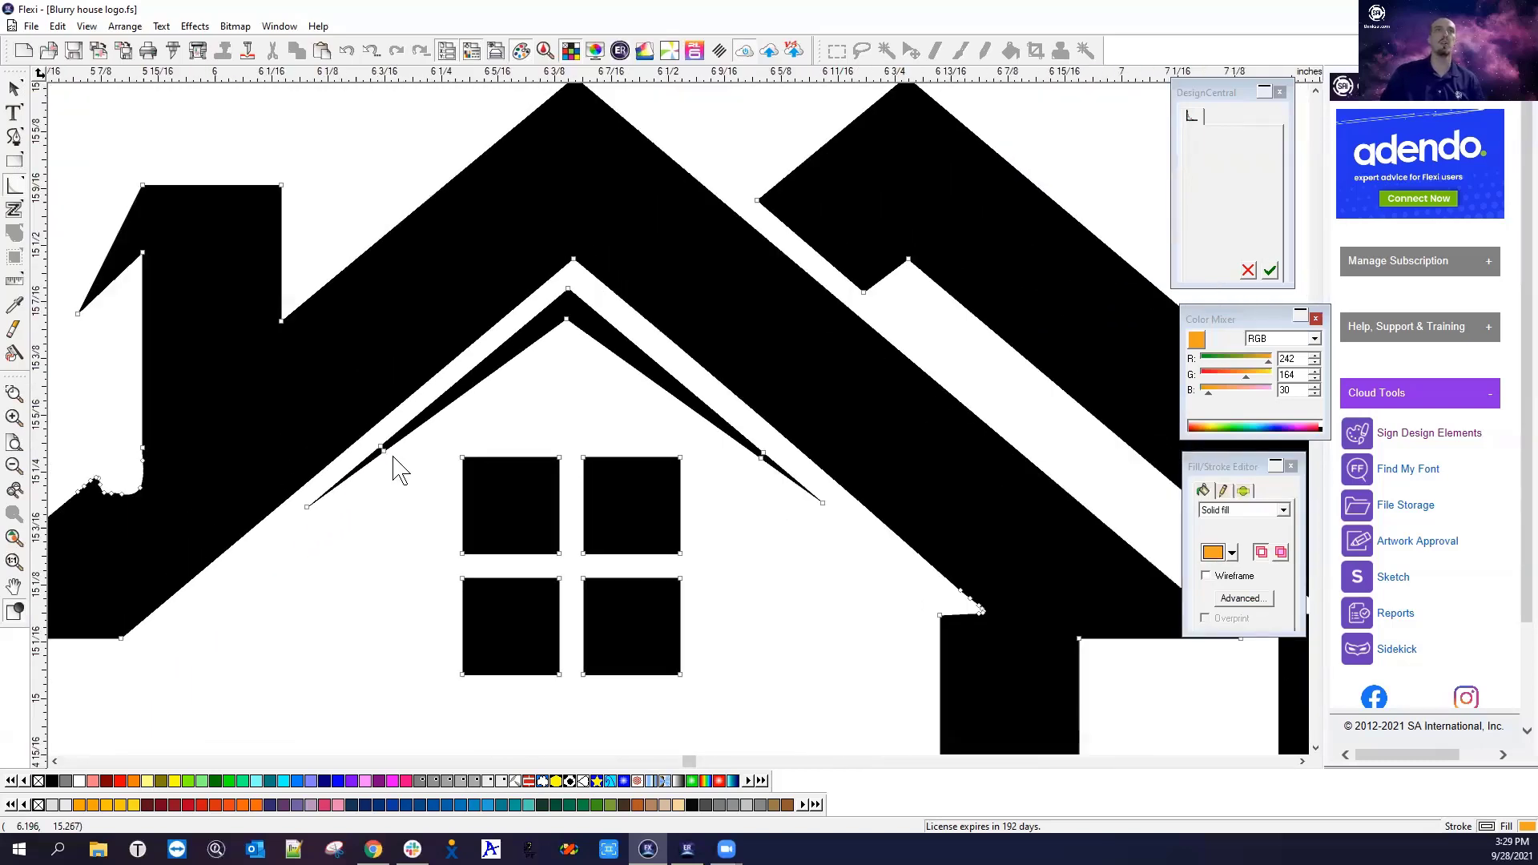
Turn the rounded inner corner where the front wall meets the main roof's underside into a sharp point
scroll(715, 546, "down", 3)
scroll(1072, 571, "up", 3)
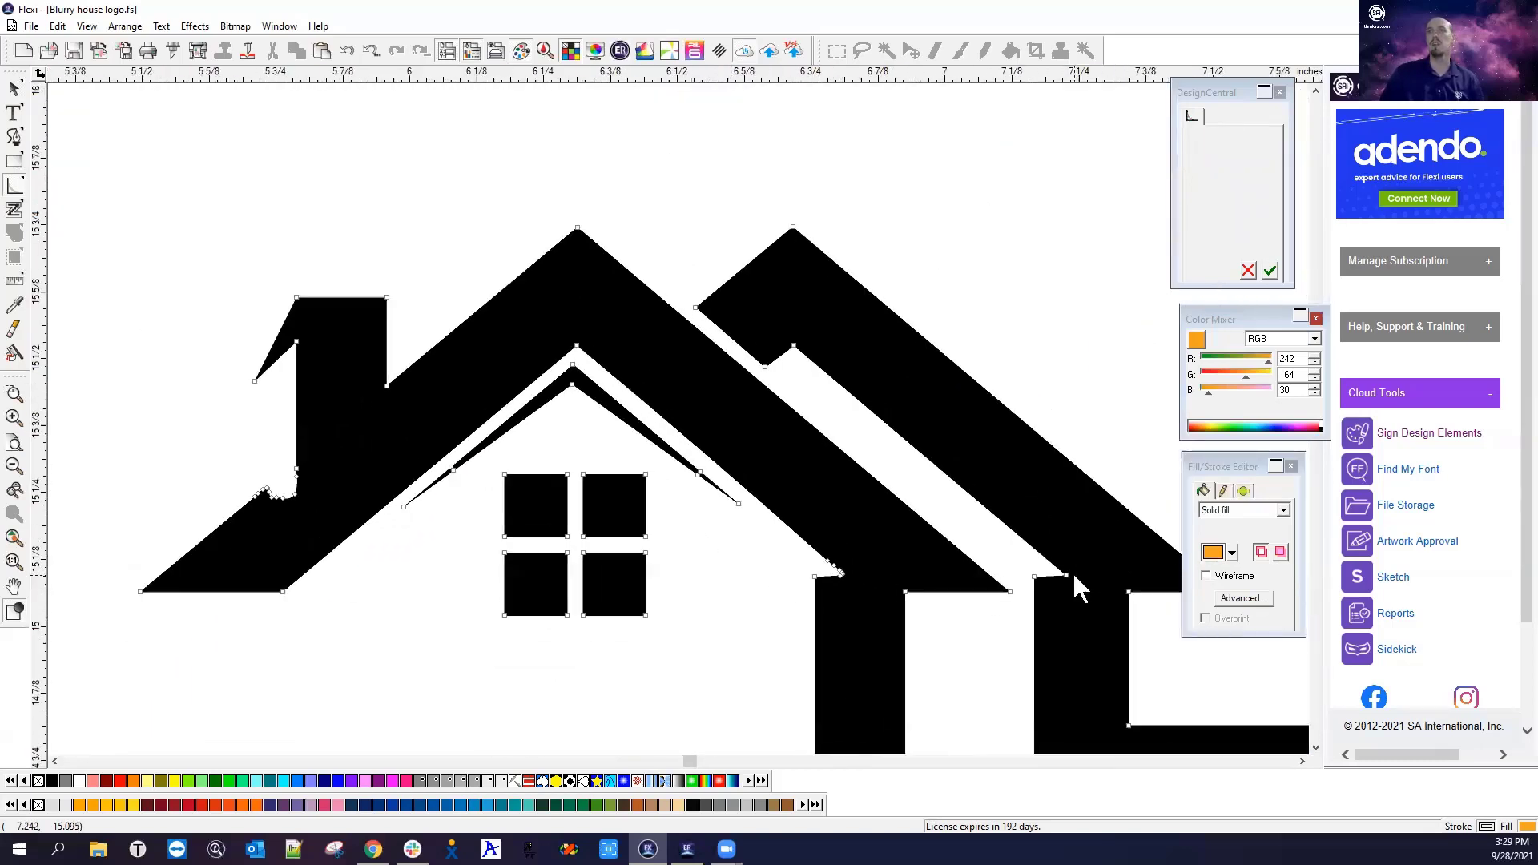
scroll(710, 600, "up", 4)
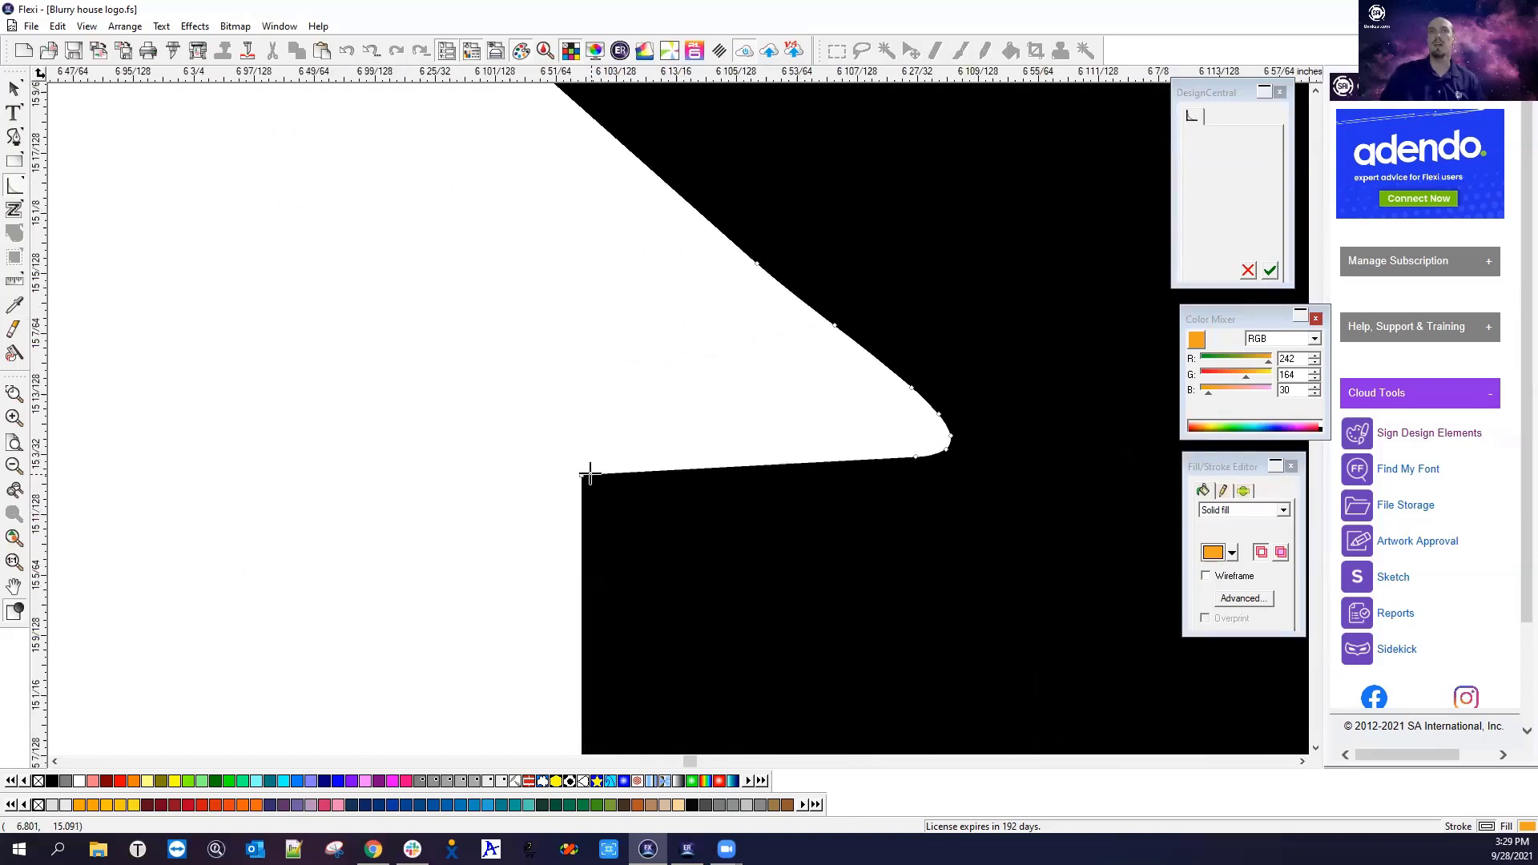
left_click(708, 218)
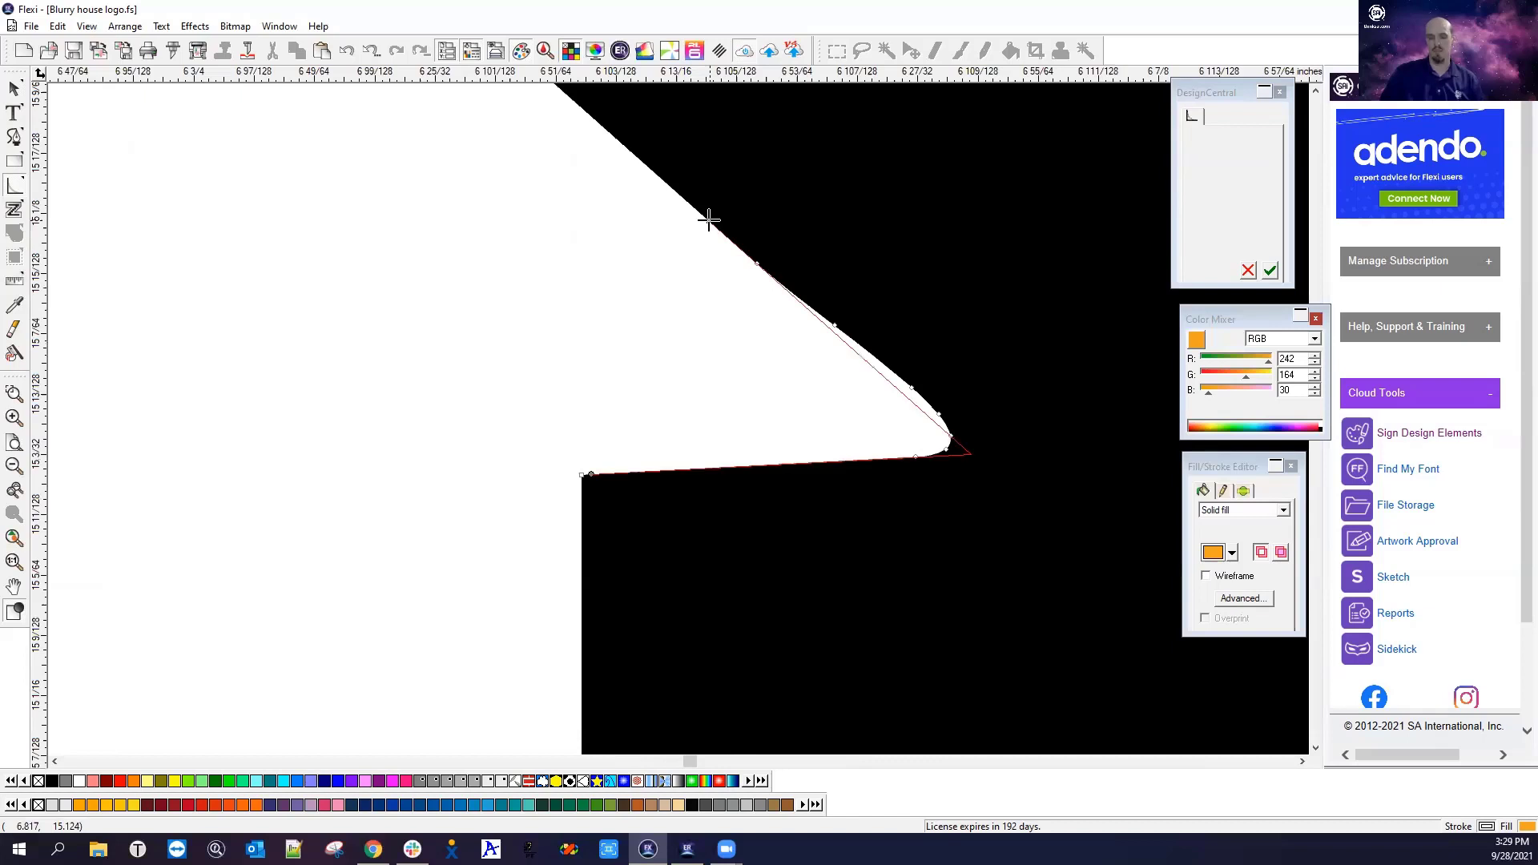
left_click(709, 220)
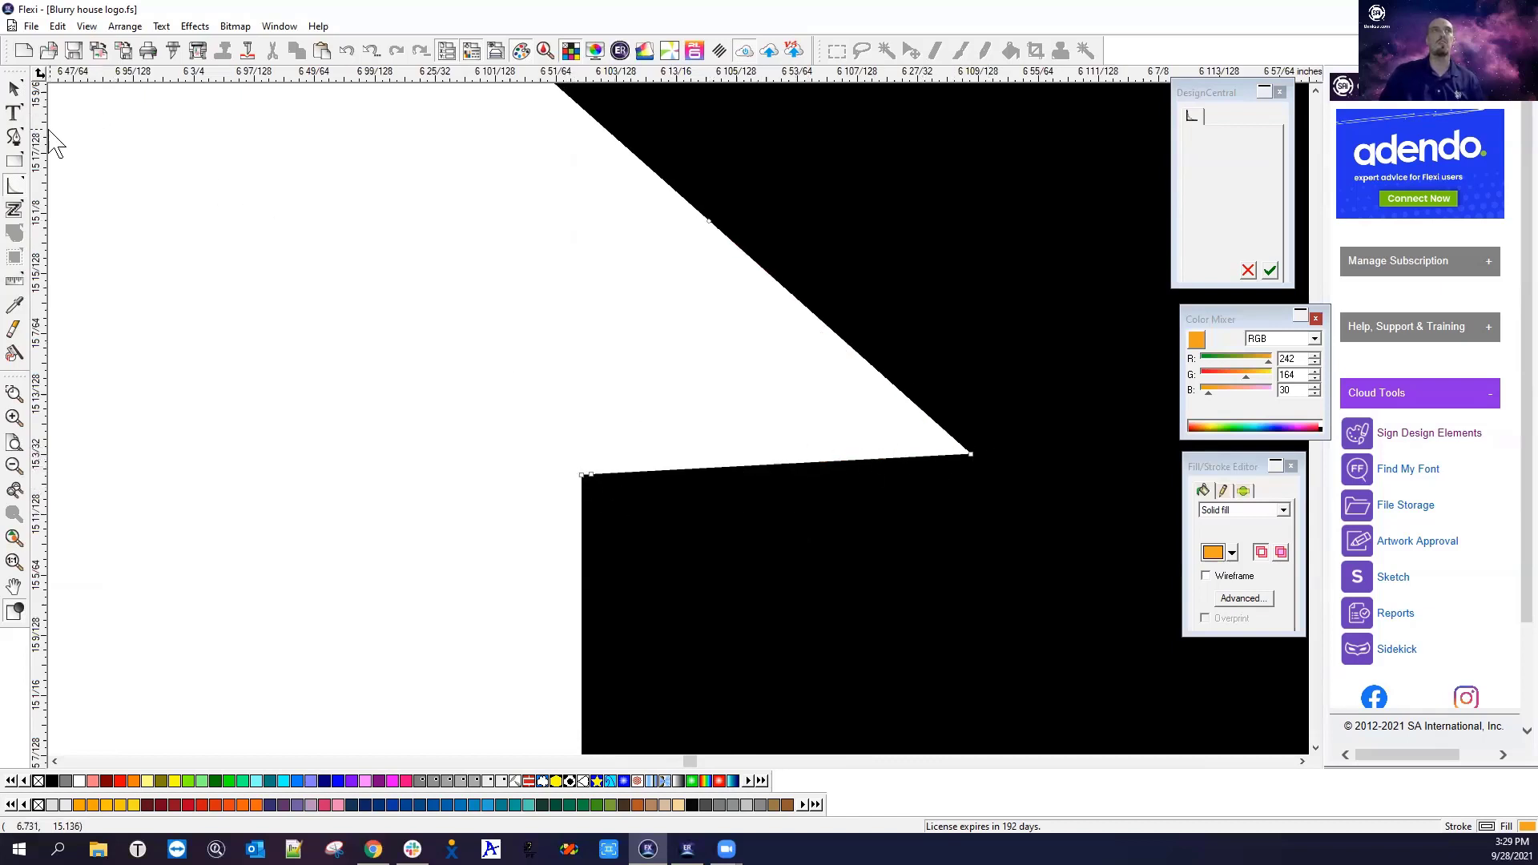
Move the new inner corner point slightly down so the wall's short upper edge runs level
left_click(21, 182)
left_click(11, 194)
left_click(507, 149)
left_click_drag(508, 127, 447, 206)
left_click(235, 227)
left_click(969, 452)
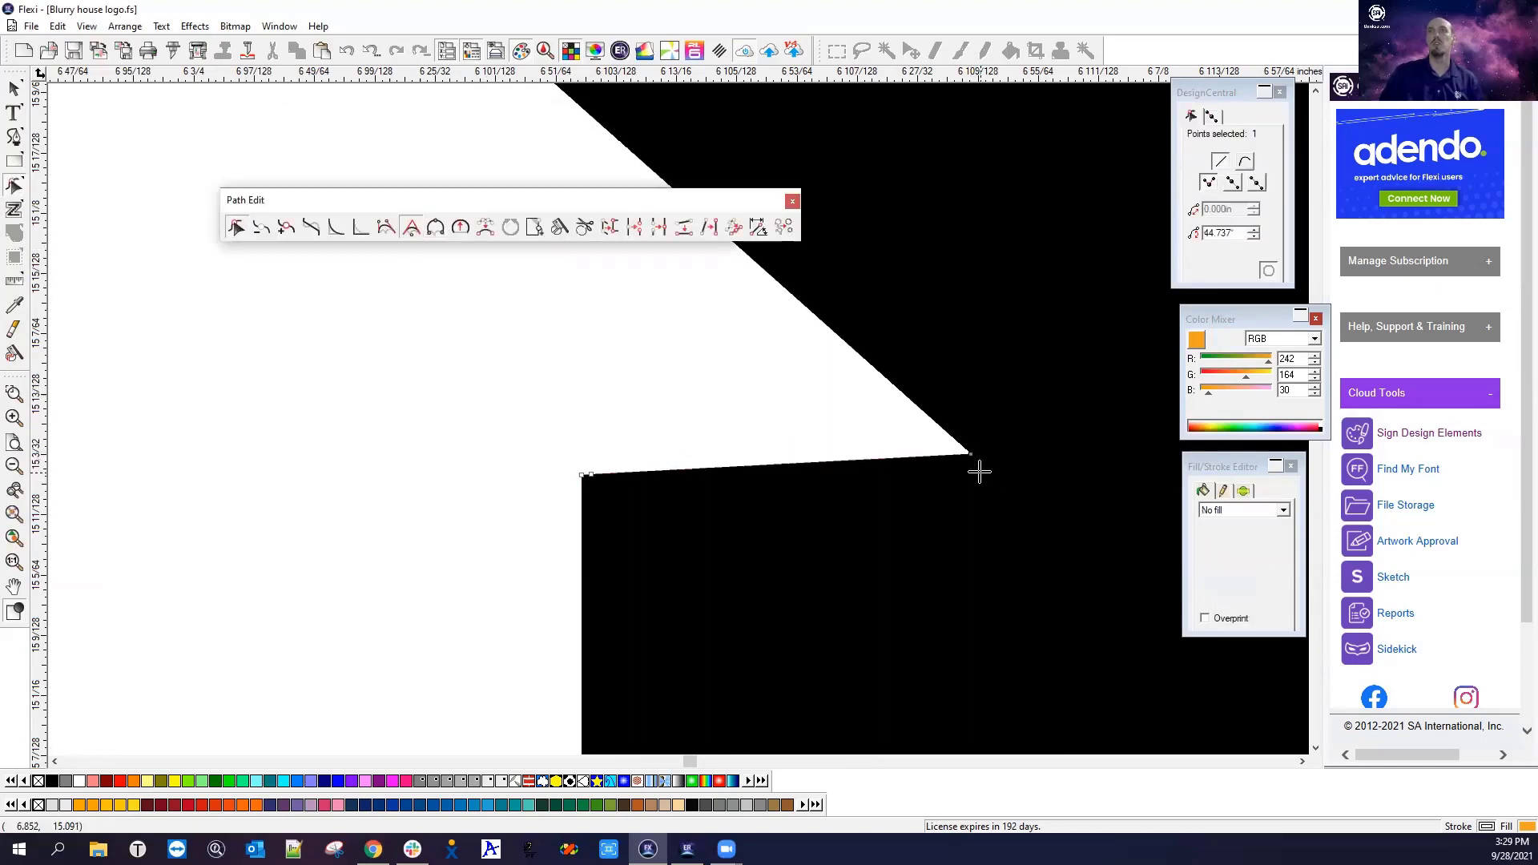
left_click_drag(972, 449, 979, 472)
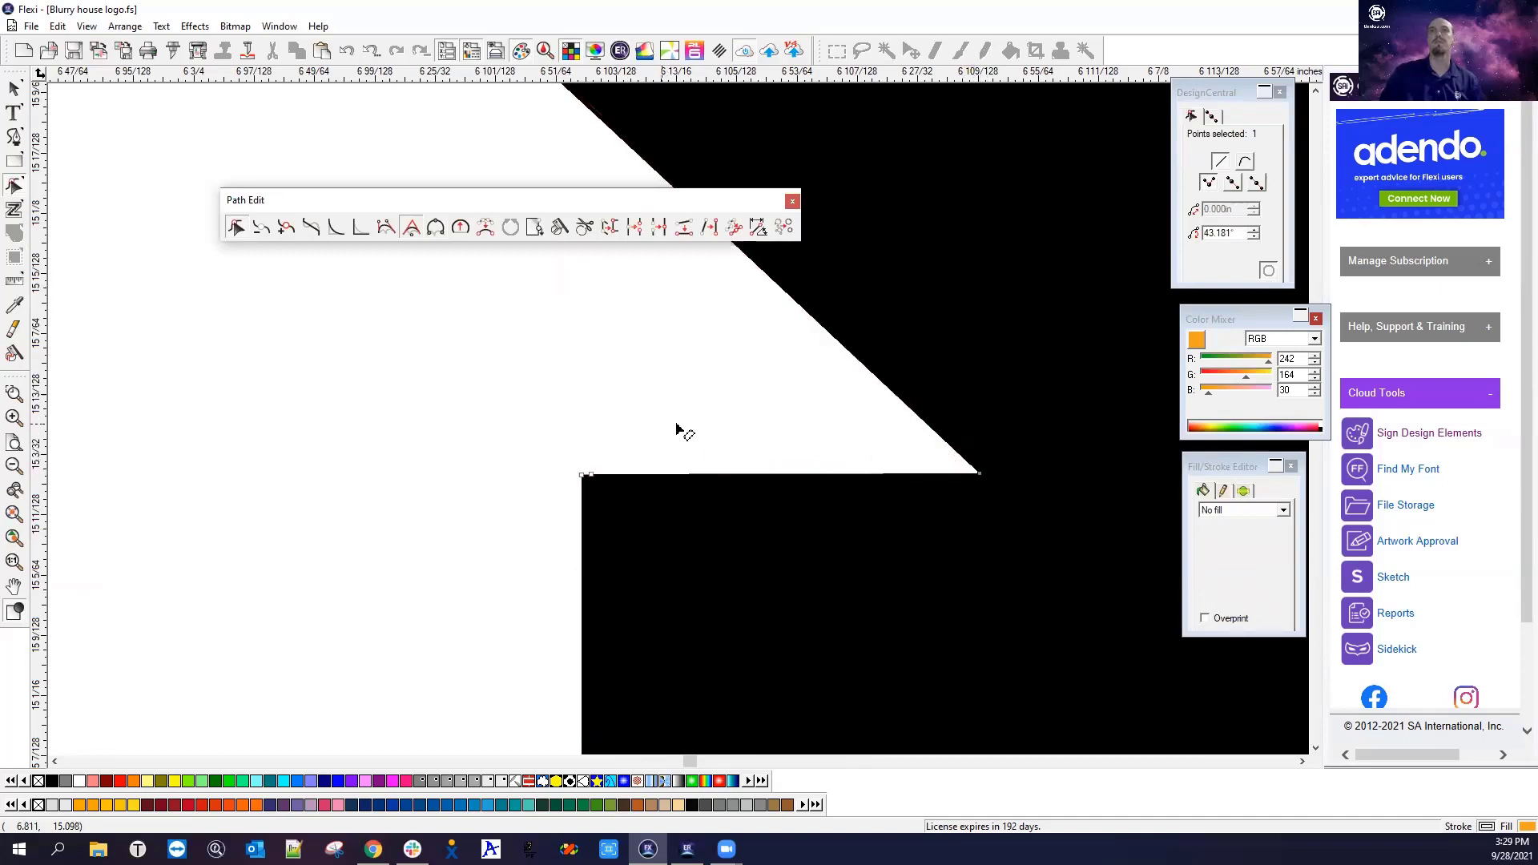
Place a vertical guide through the main roof's peak
scroll(762, 425, "down", 3)
scroll(937, 483, "down", 5)
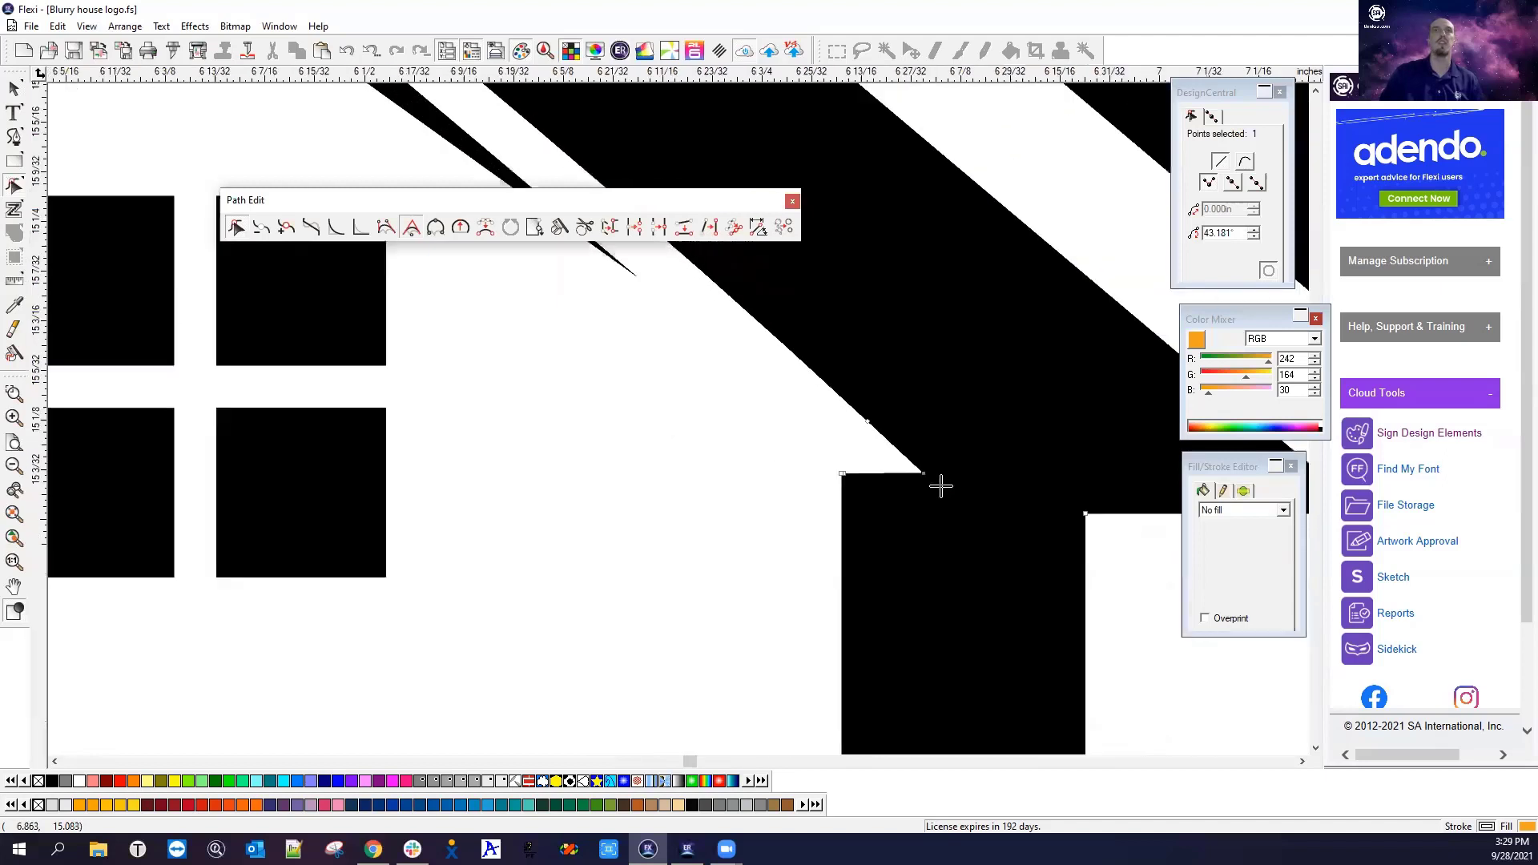
left_click_drag(611, 198, 637, 579)
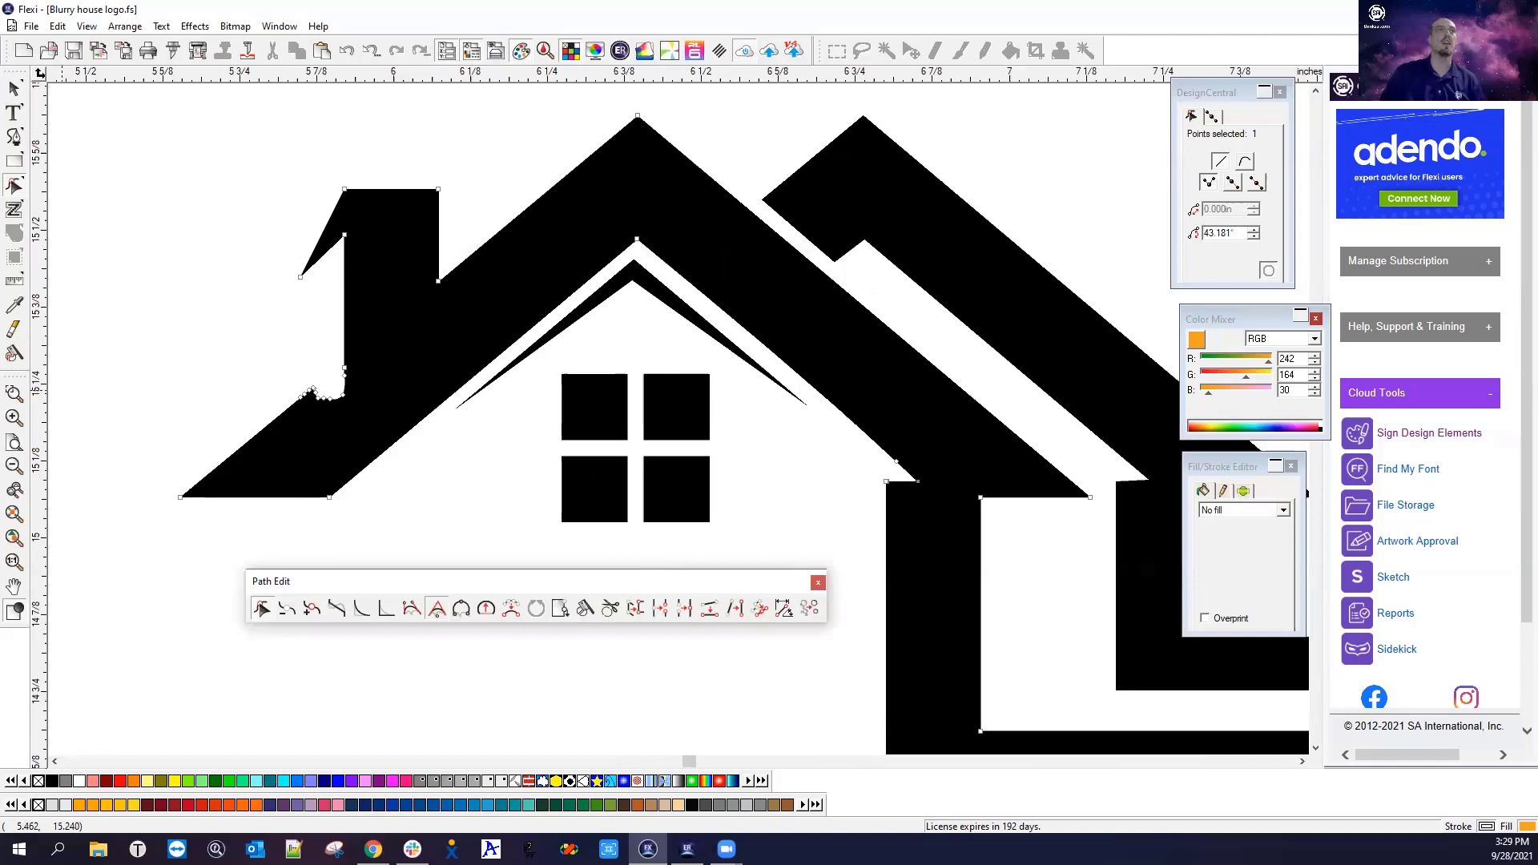
left_click_drag(40, 178, 639, 225)
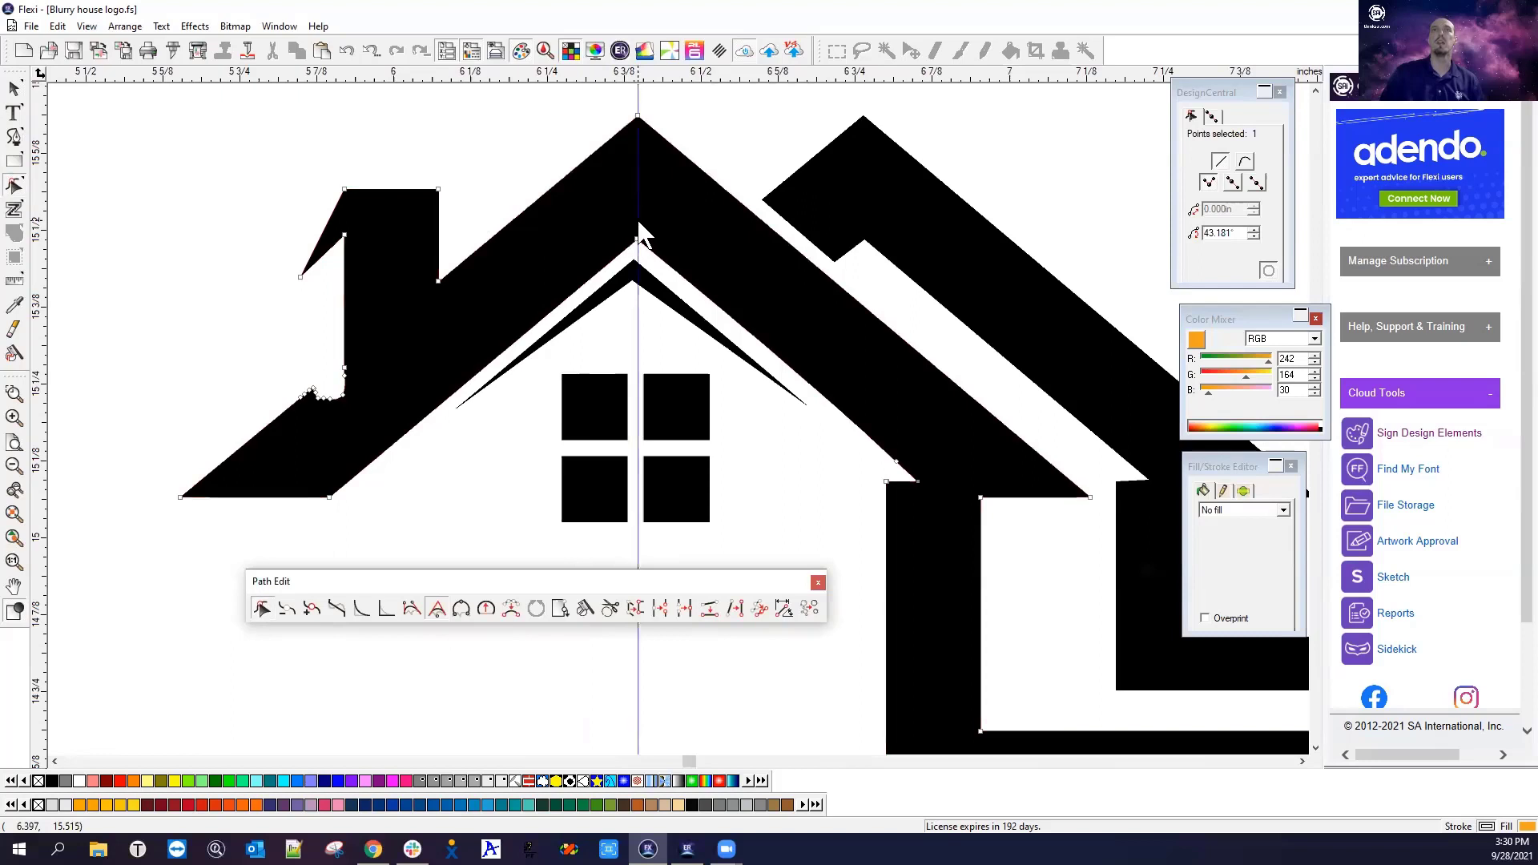
Move the gable trim's outer and inner peak points onto the vertical guide to centre them under the roof peak
scroll(638, 128, "up", 2)
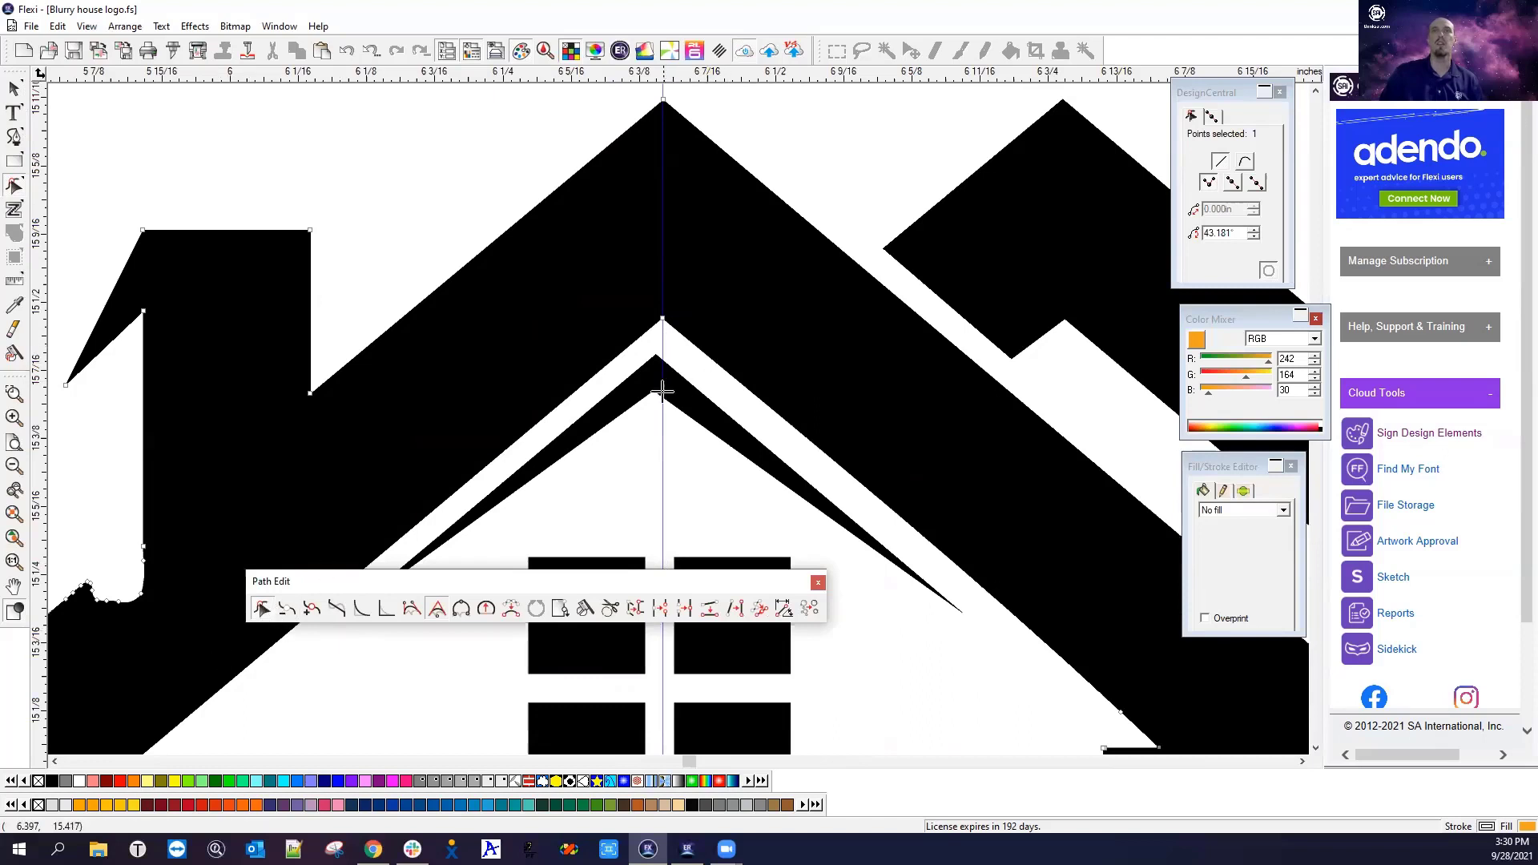
left_click(658, 364)
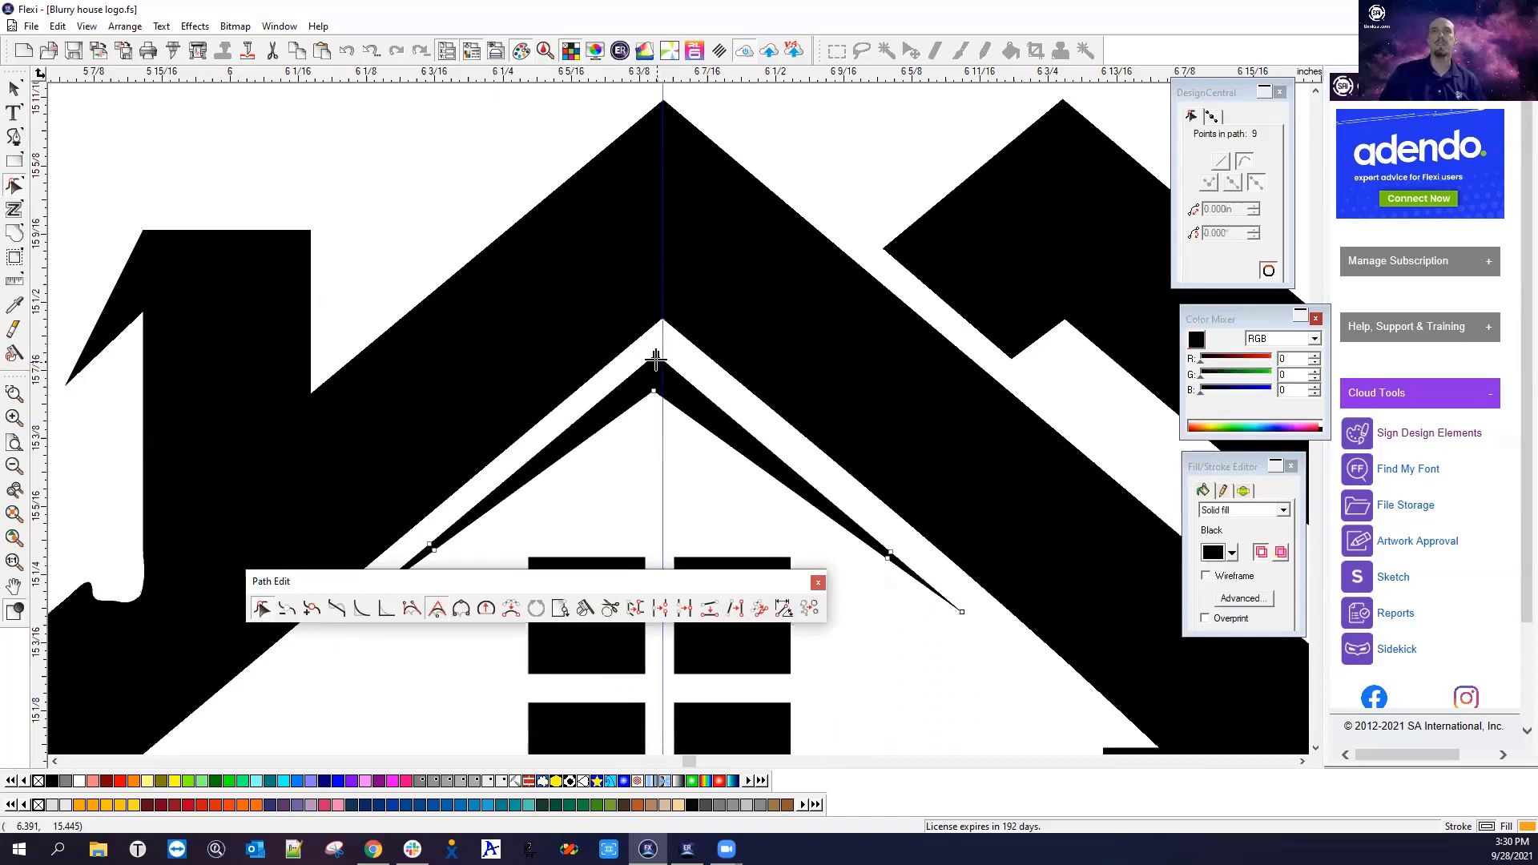
scroll(660, 359, "up", 1)
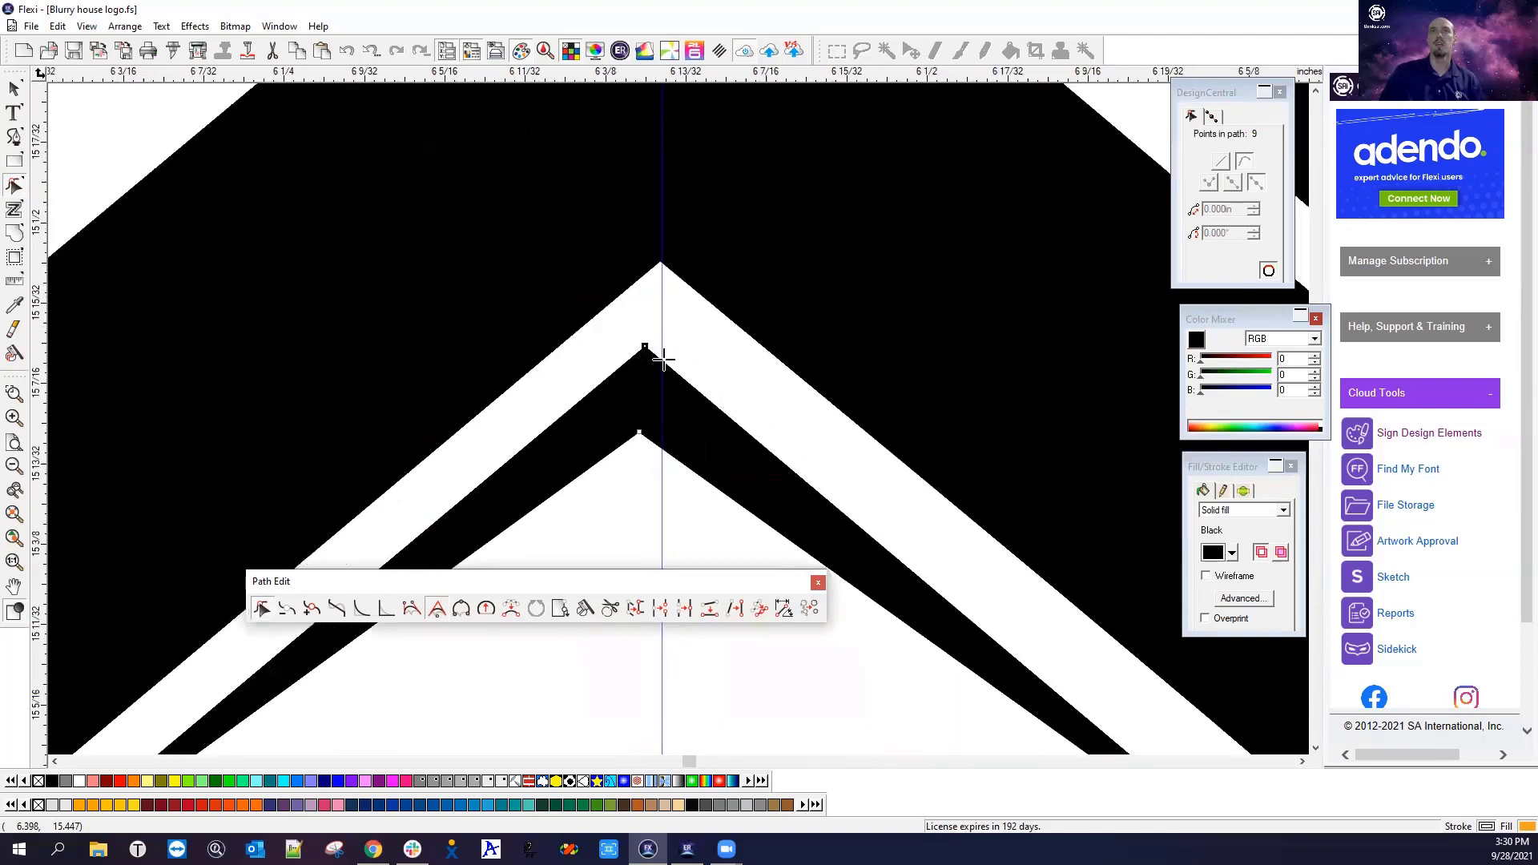
scroll(662, 360, "up", 1)
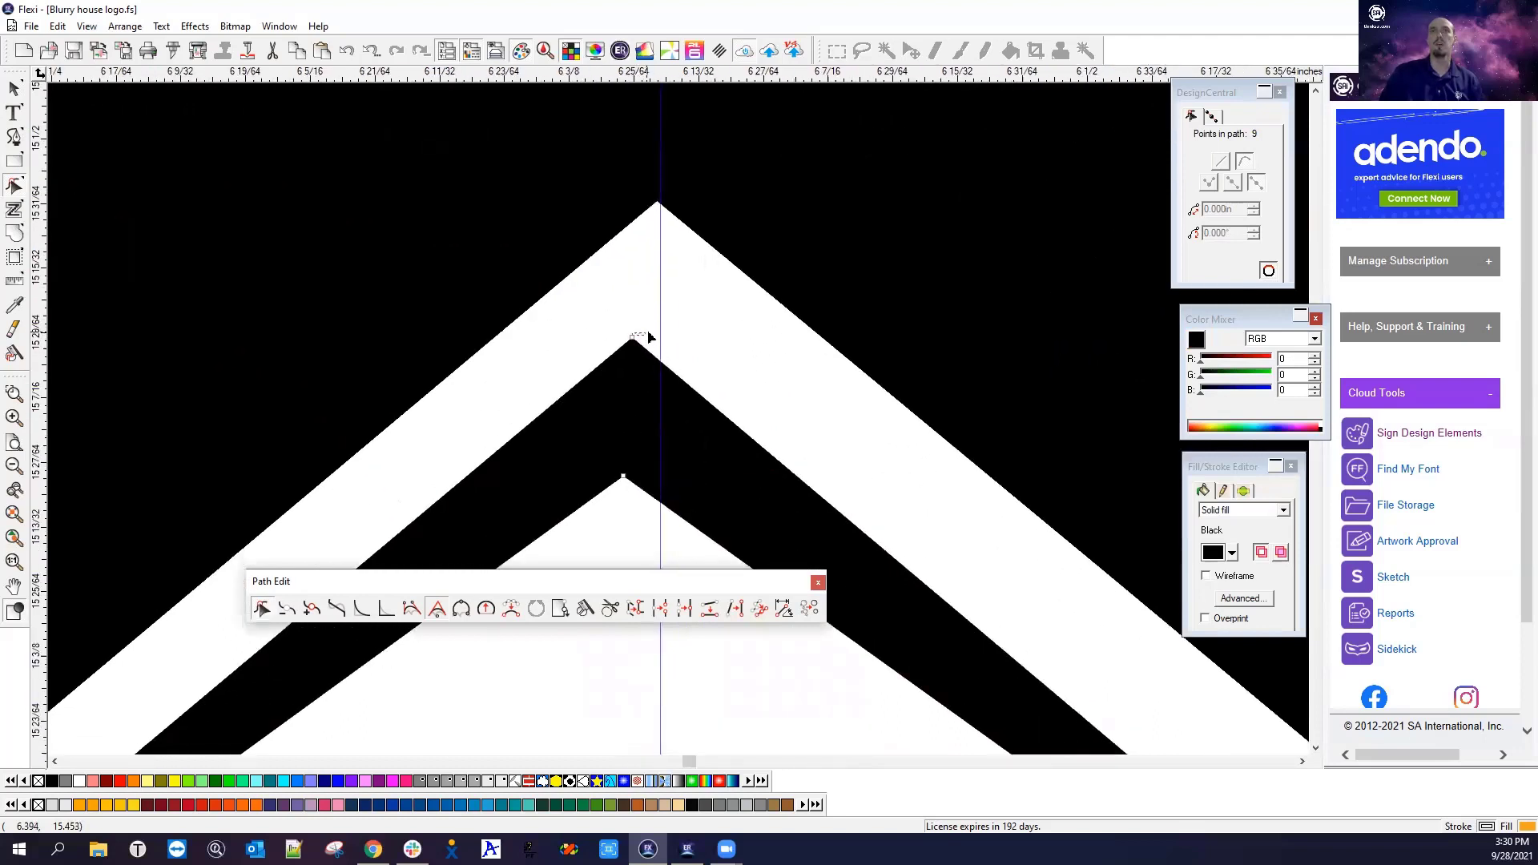
left_click_drag(631, 341, 659, 311)
left_click_drag(622, 472, 660, 449)
key("ctrl+z")
right_click(650, 532)
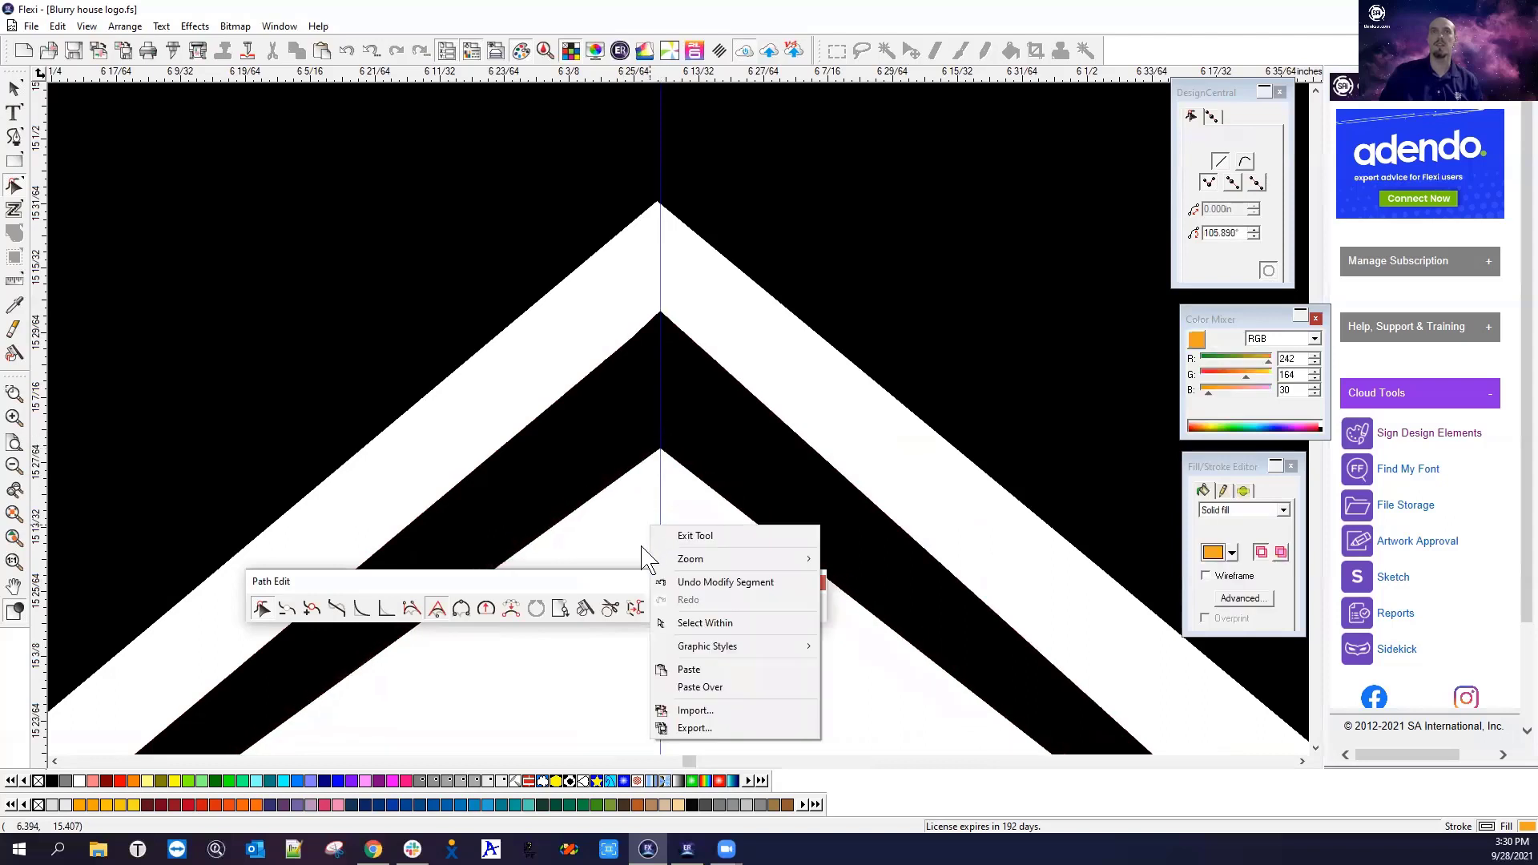
left_click(690, 532)
Delete the vertical guide running through the roof peak
scroll(606, 505, "down", 3)
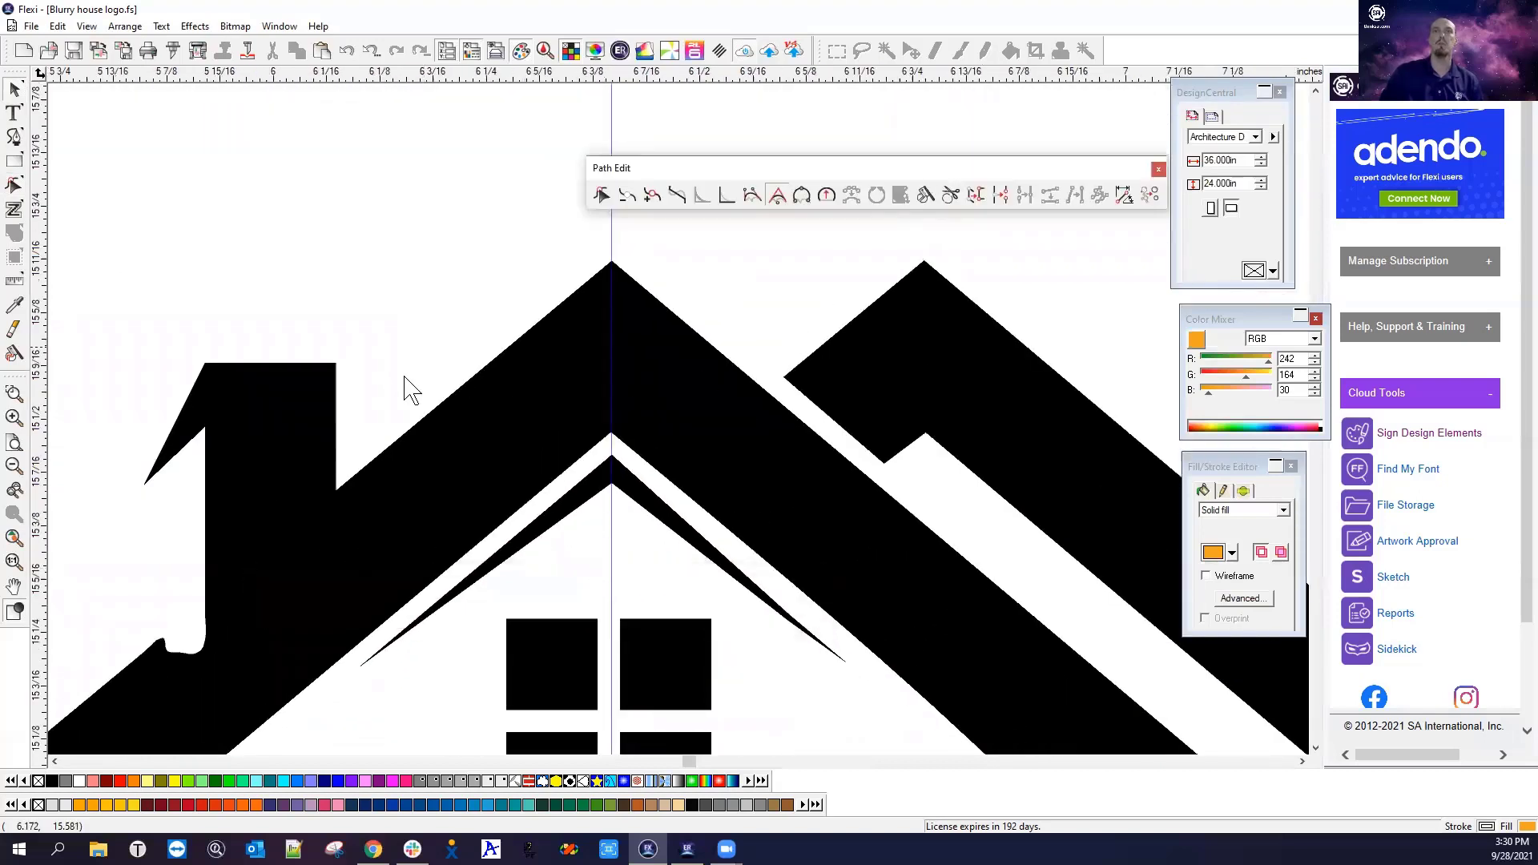
scroll(228, 578, "up", 1)
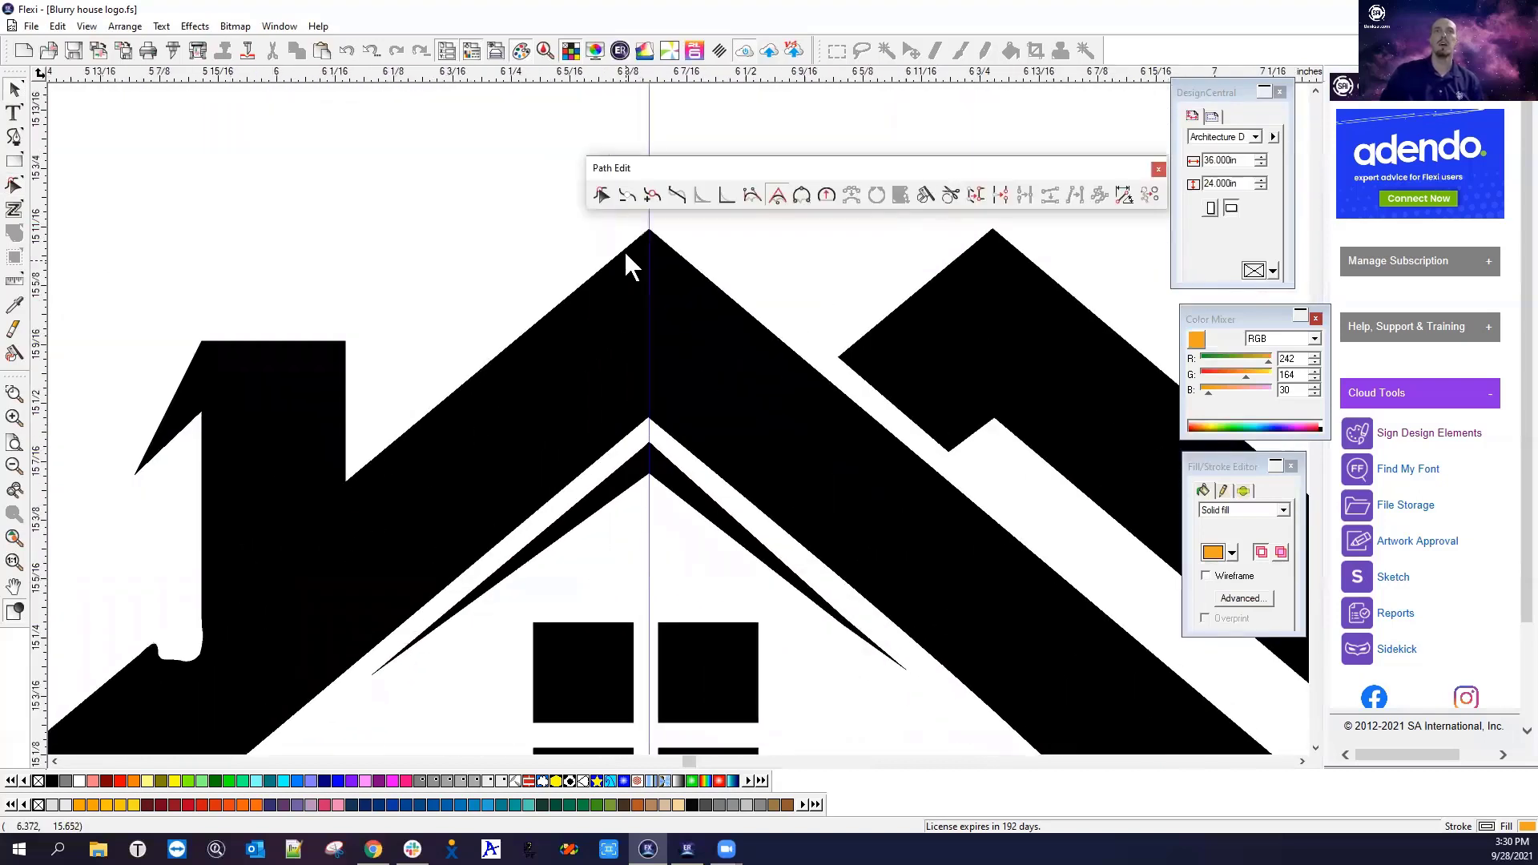
right_click(649, 121)
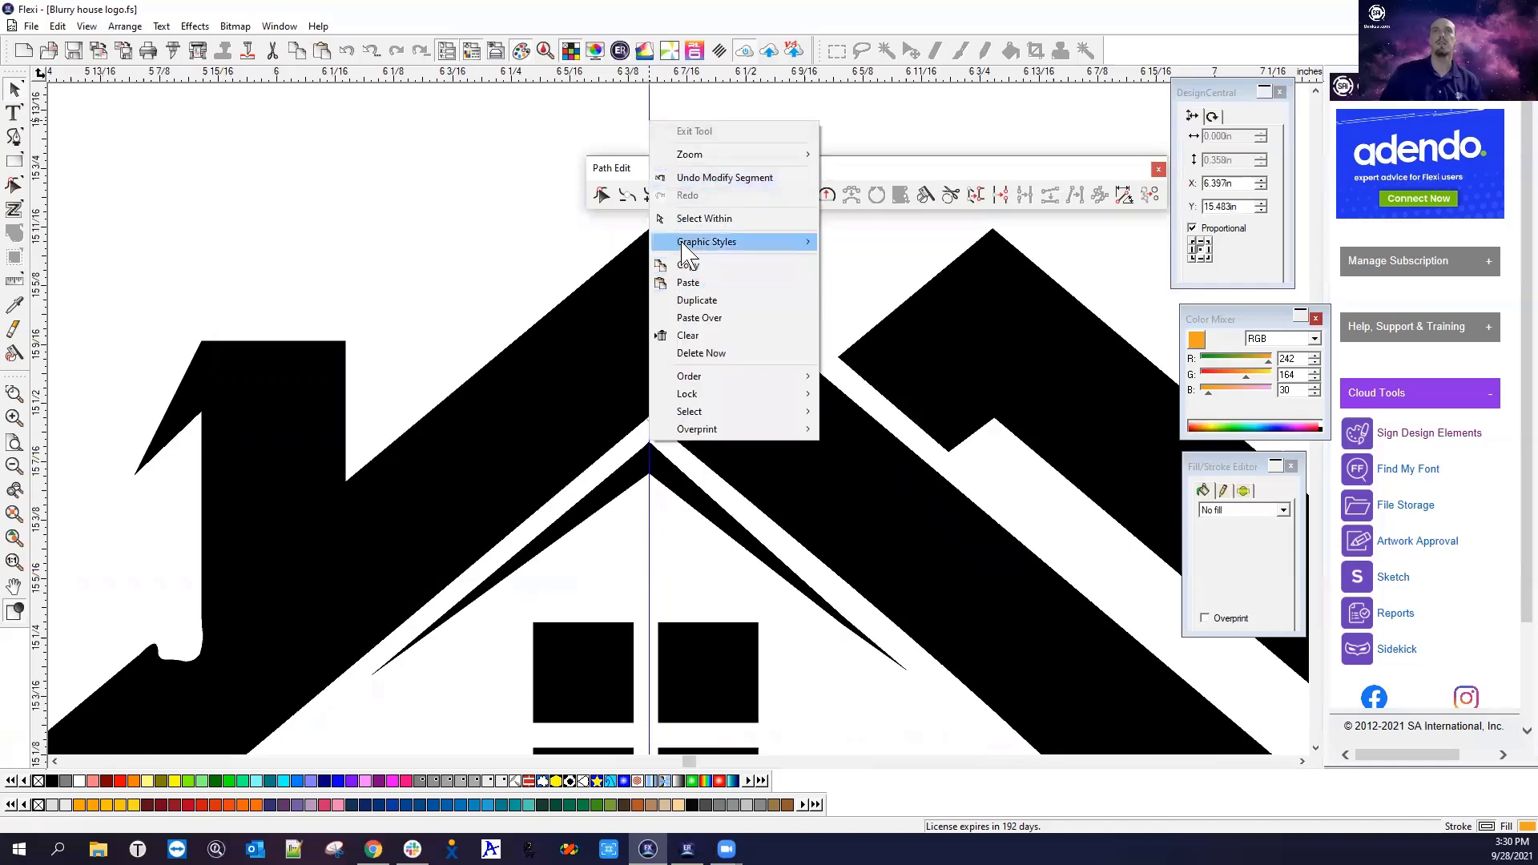
left_click(718, 354)
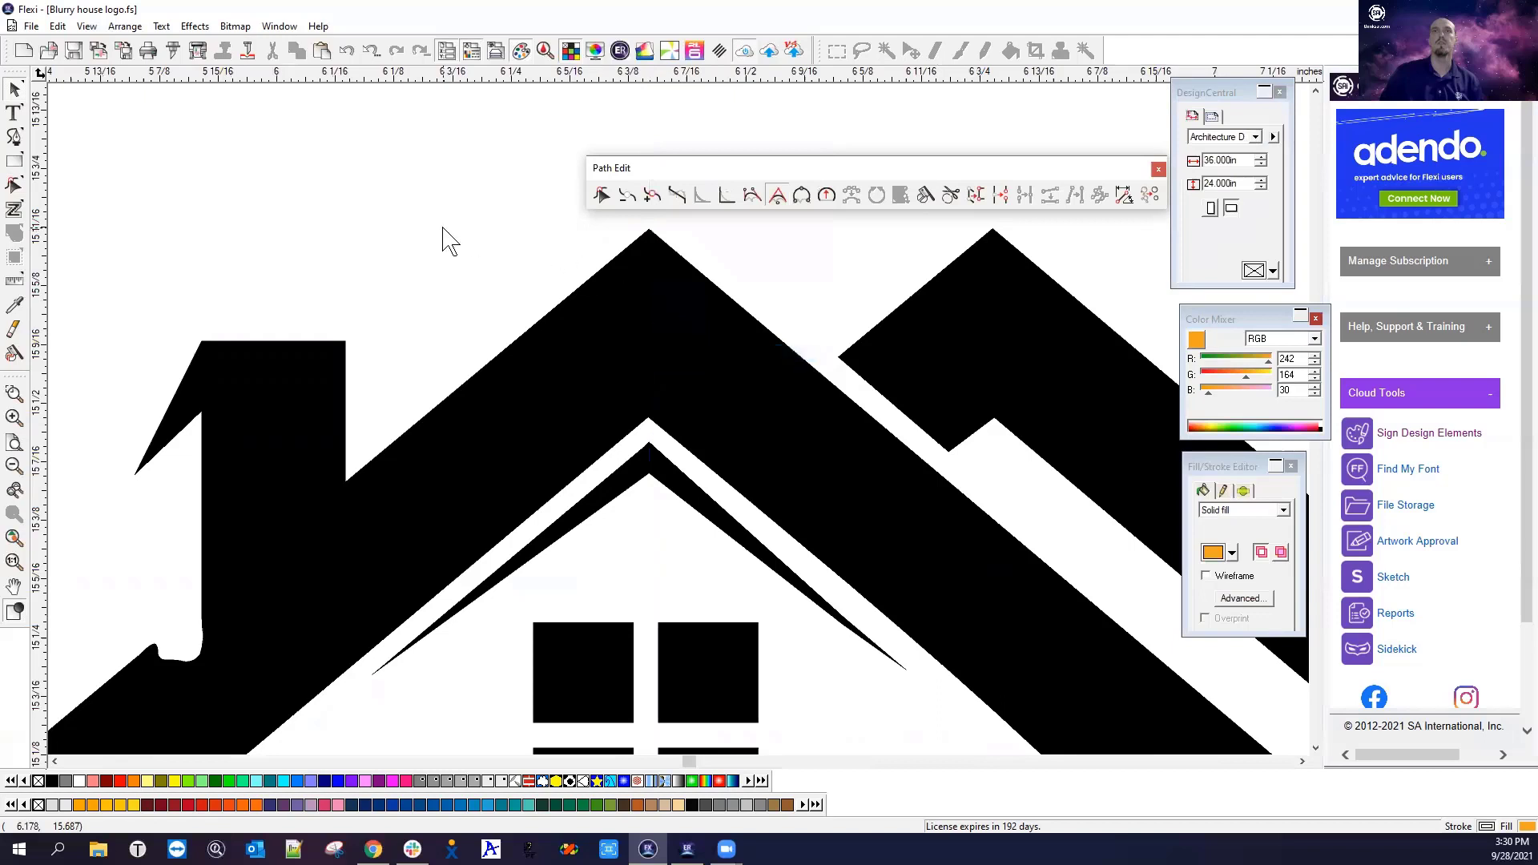
Rebuild the rounded notch between the chimney and the left roof slope with three sharp corners
scroll(114, 676, "up", 3)
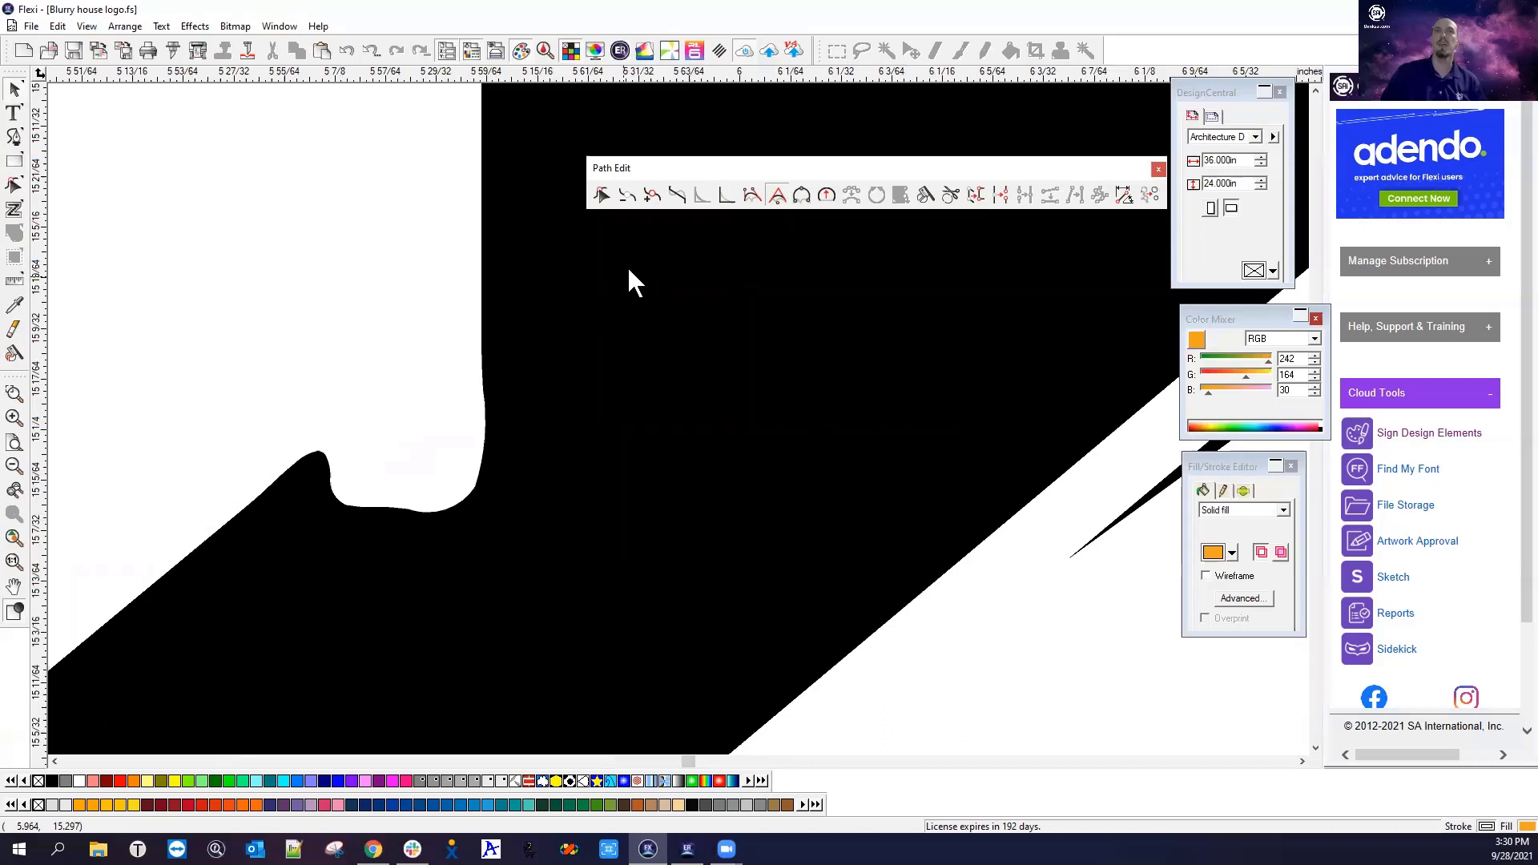
left_click(677, 194)
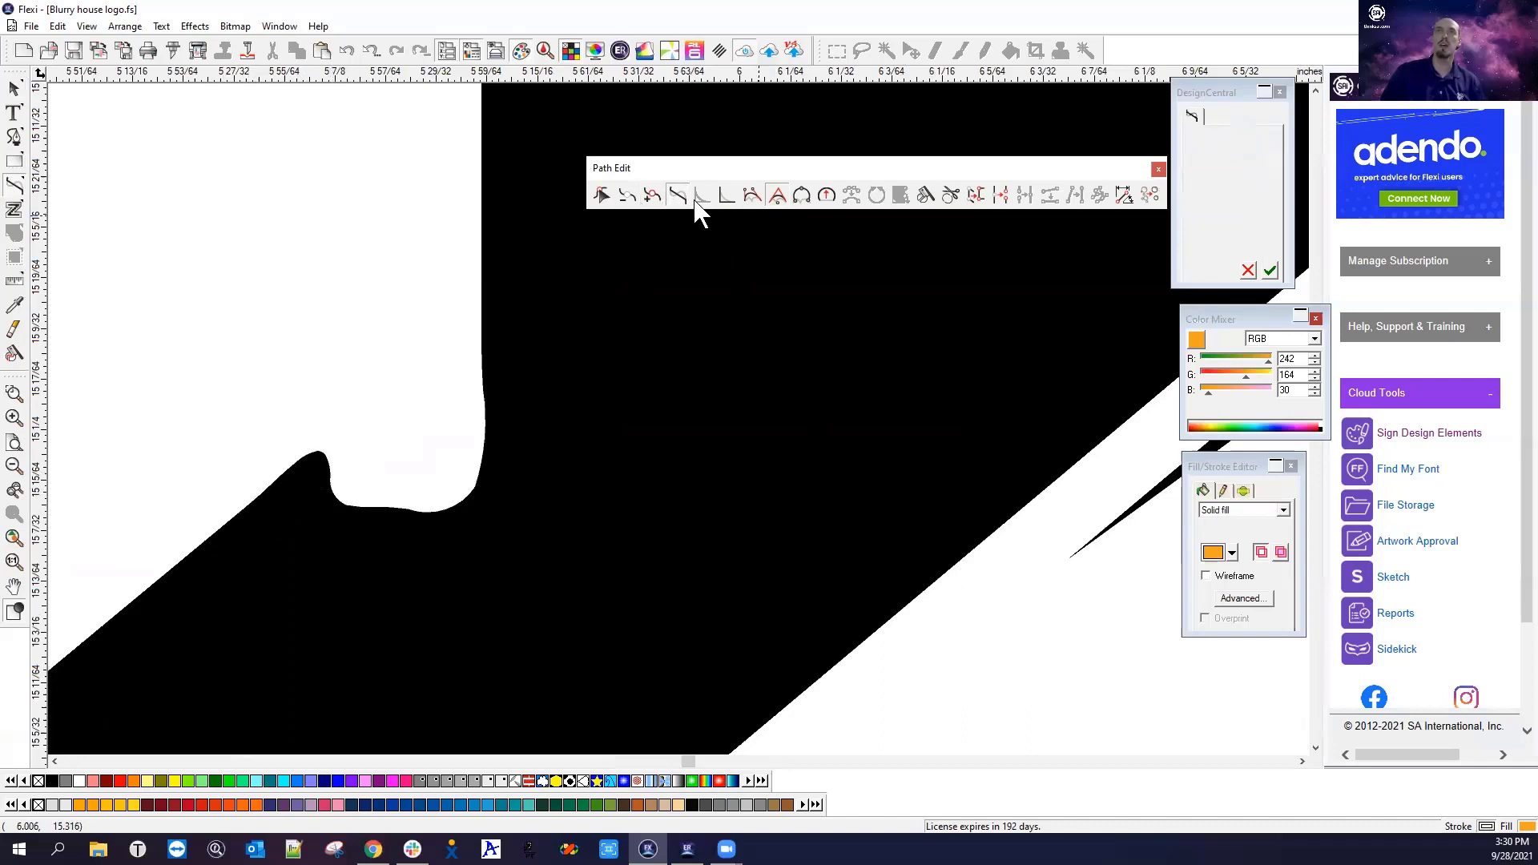
left_click(726, 195)
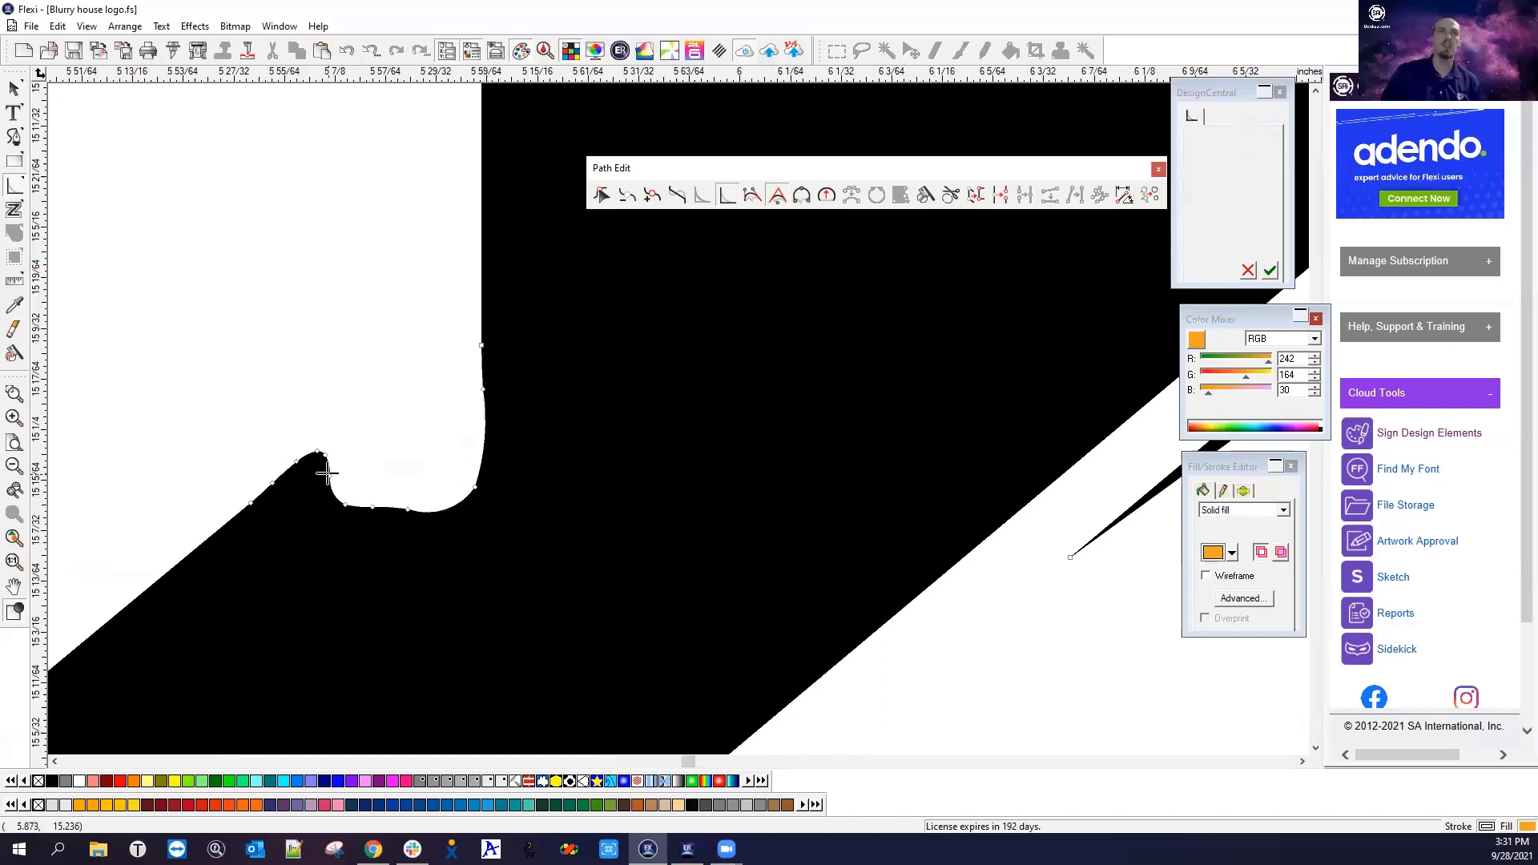
left_click(237, 513)
left_click(329, 475)
left_click(326, 460)
left_click_drag(326, 462, 330, 480)
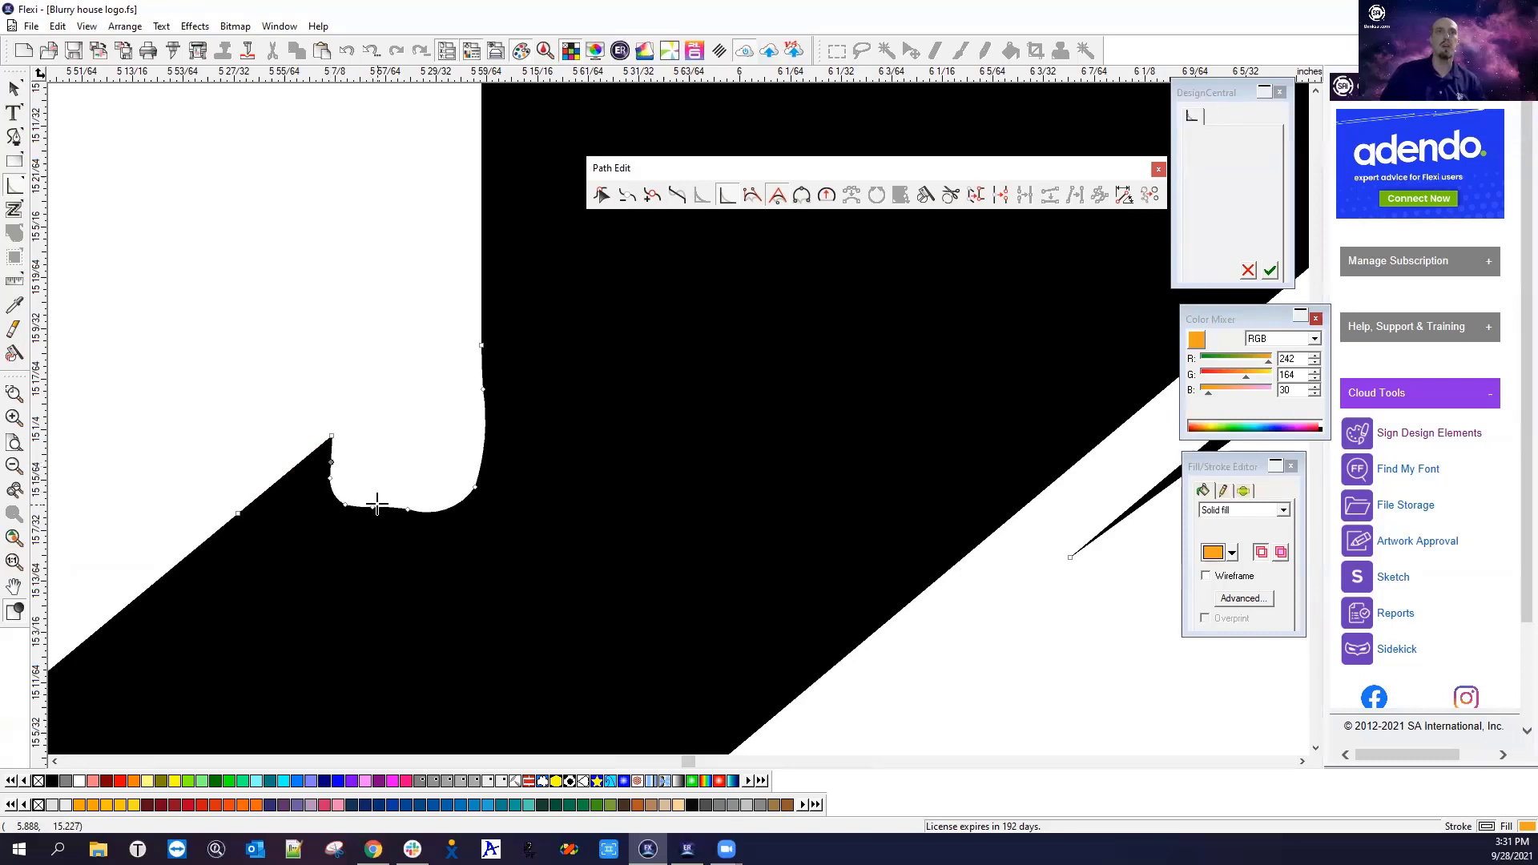
left_click_drag(381, 509, 378, 508)
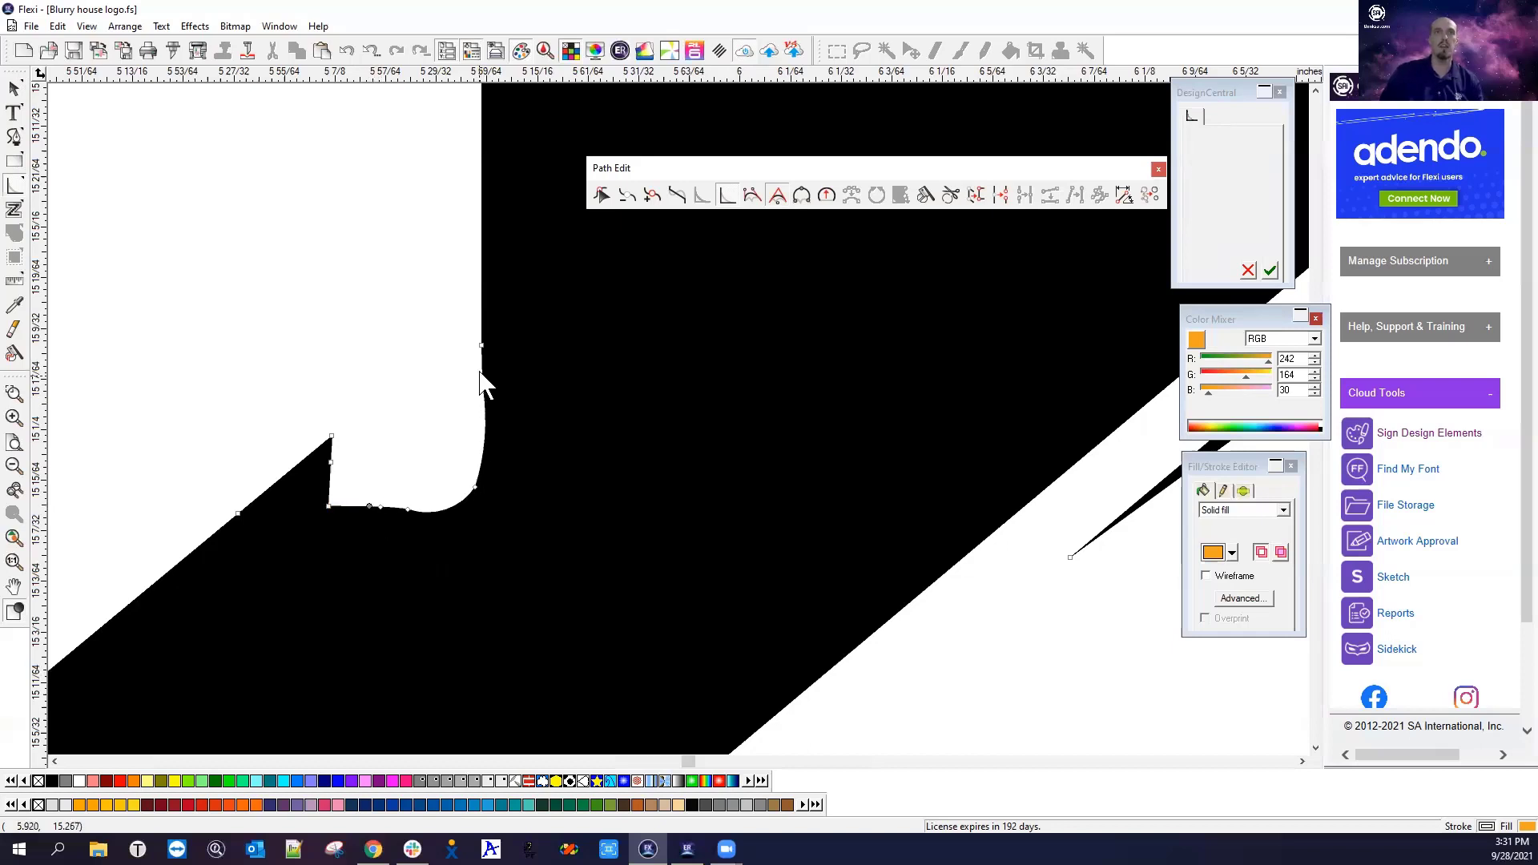
left_click_drag(481, 334, 490, 421)
Adjust the notch's lower-left corner point so its side and base edges are straight and square
left_click(603, 195)
left_click(328, 505)
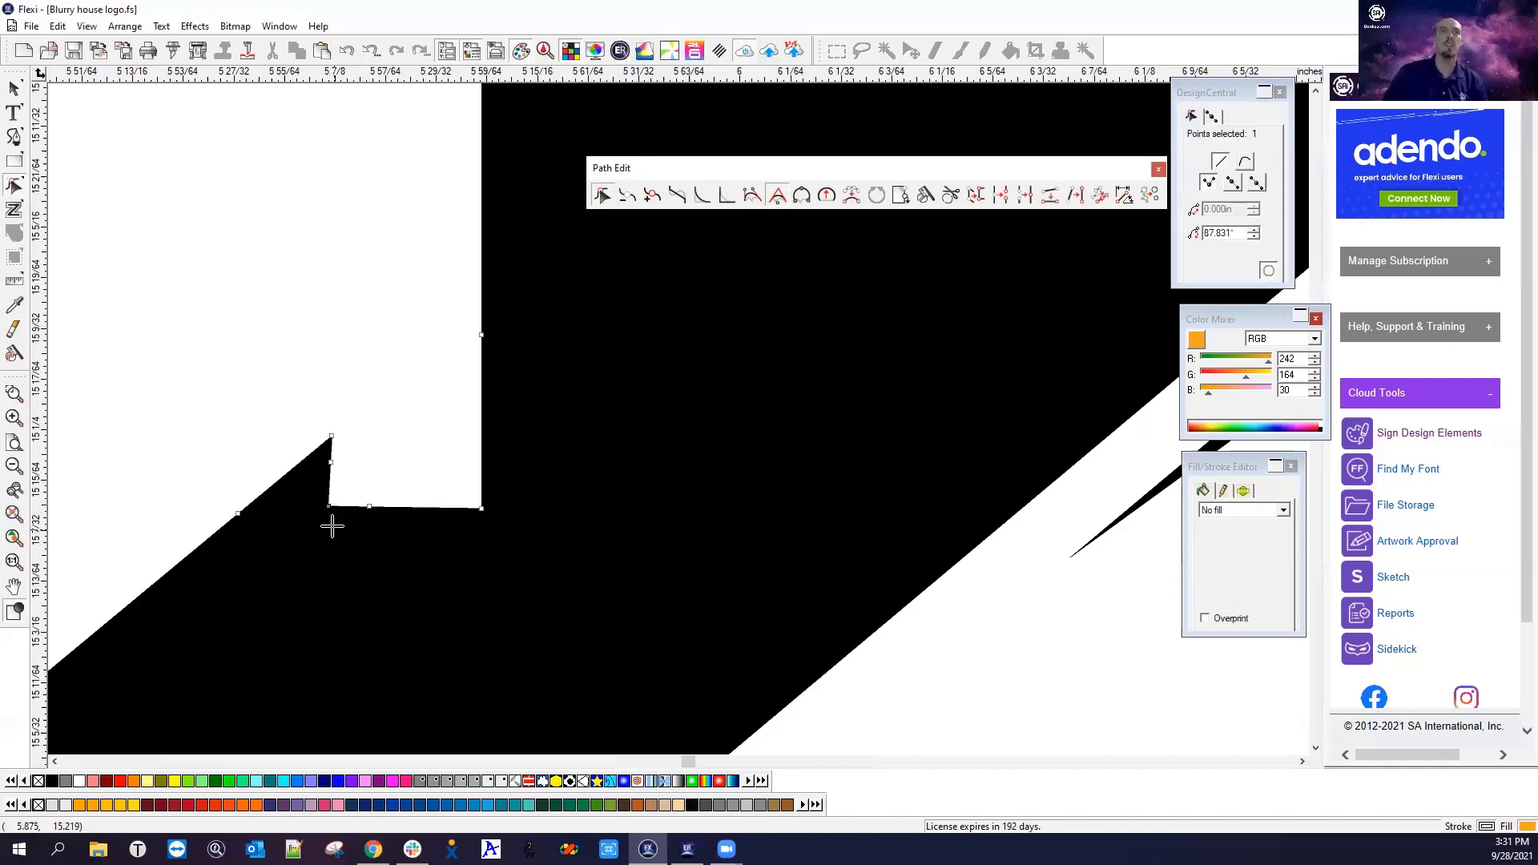
left_click_drag(330, 506, 330, 508)
mouse_move(415, 462)
left_mouse_down()
mouse_move(312, 553)
mouse_move(332, 508)
left_mouse_up()
left_click(379, 392)
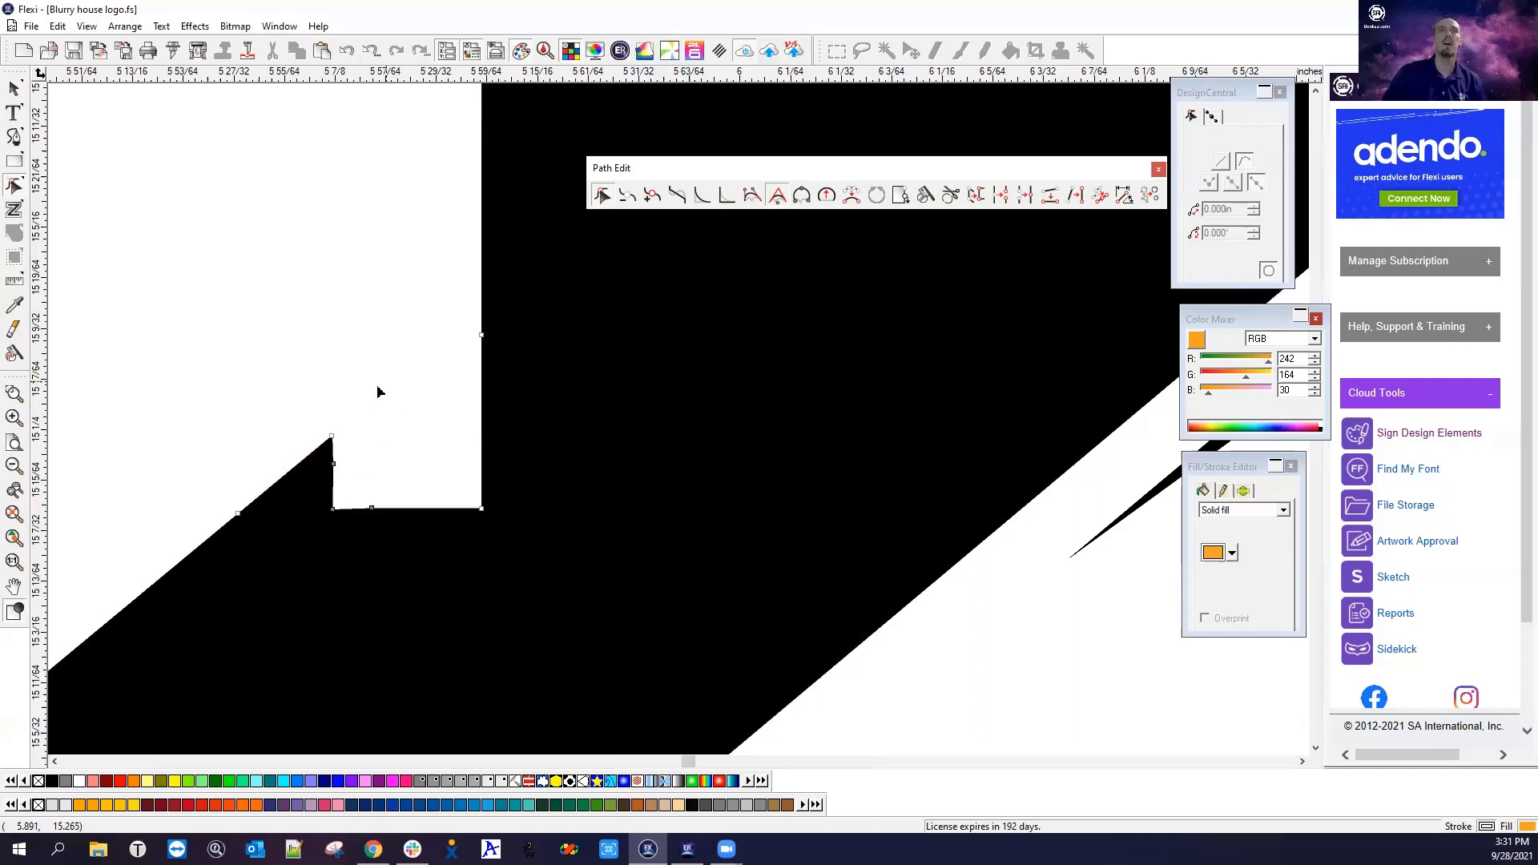
right_click(379, 392)
left_click(397, 392)
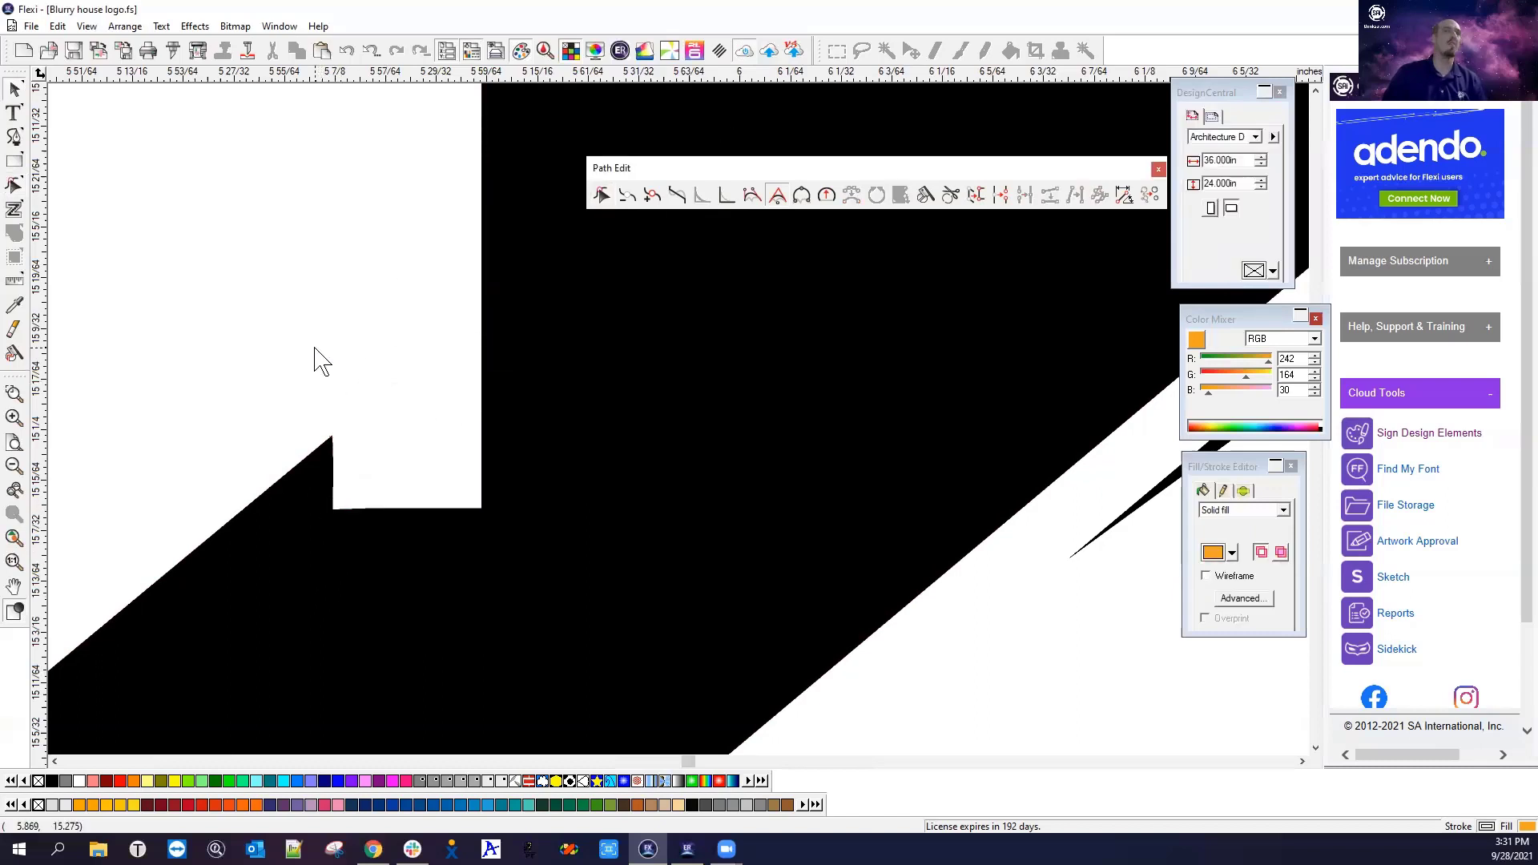
Open the recent file Company logo 2.fs
scroll(320, 365, "down", 5)
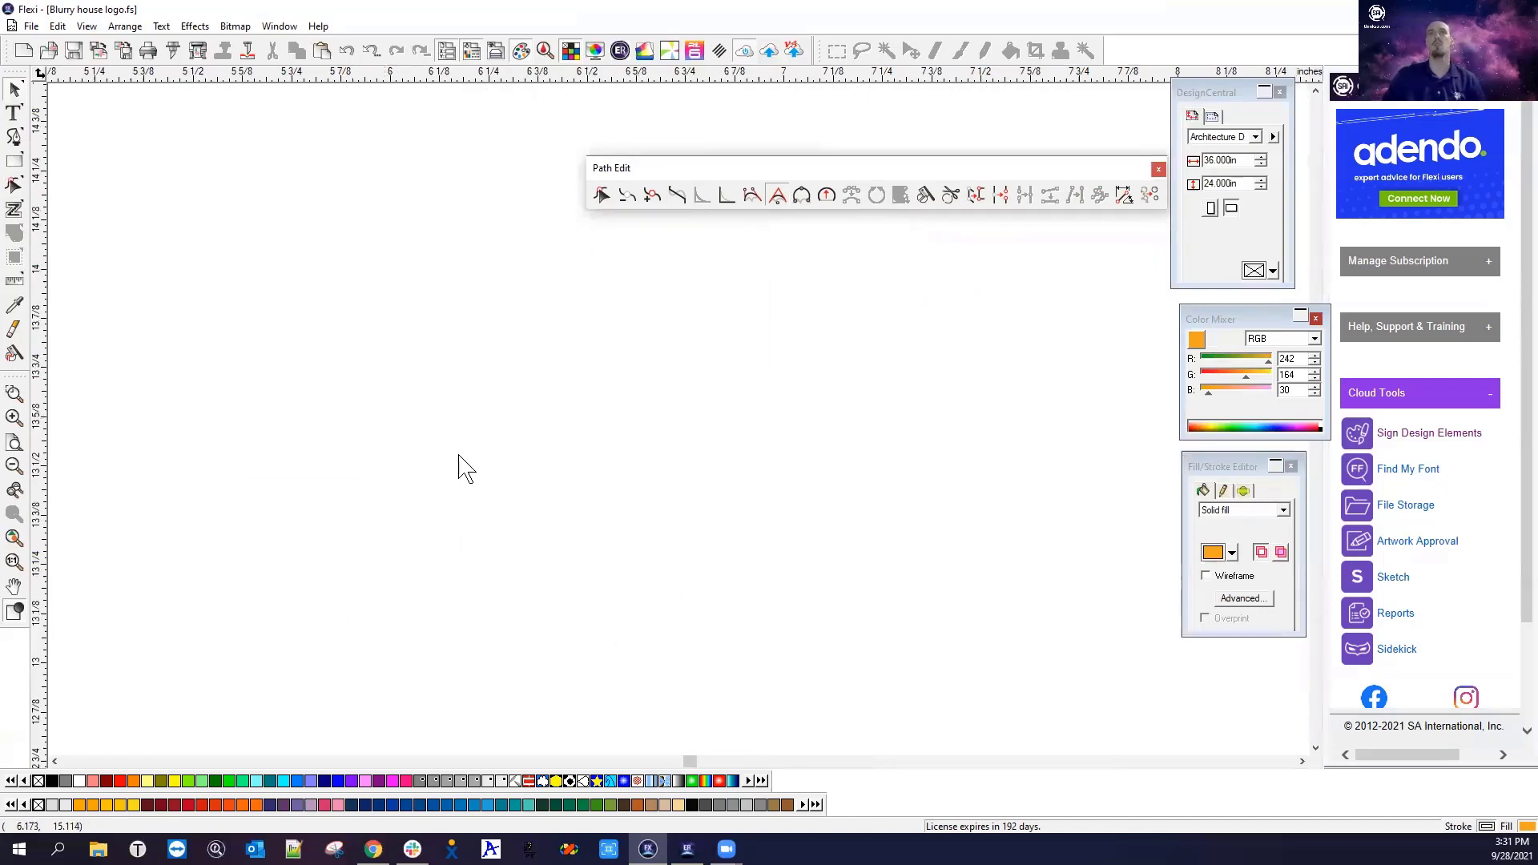
scroll(460, 467, "down", 3)
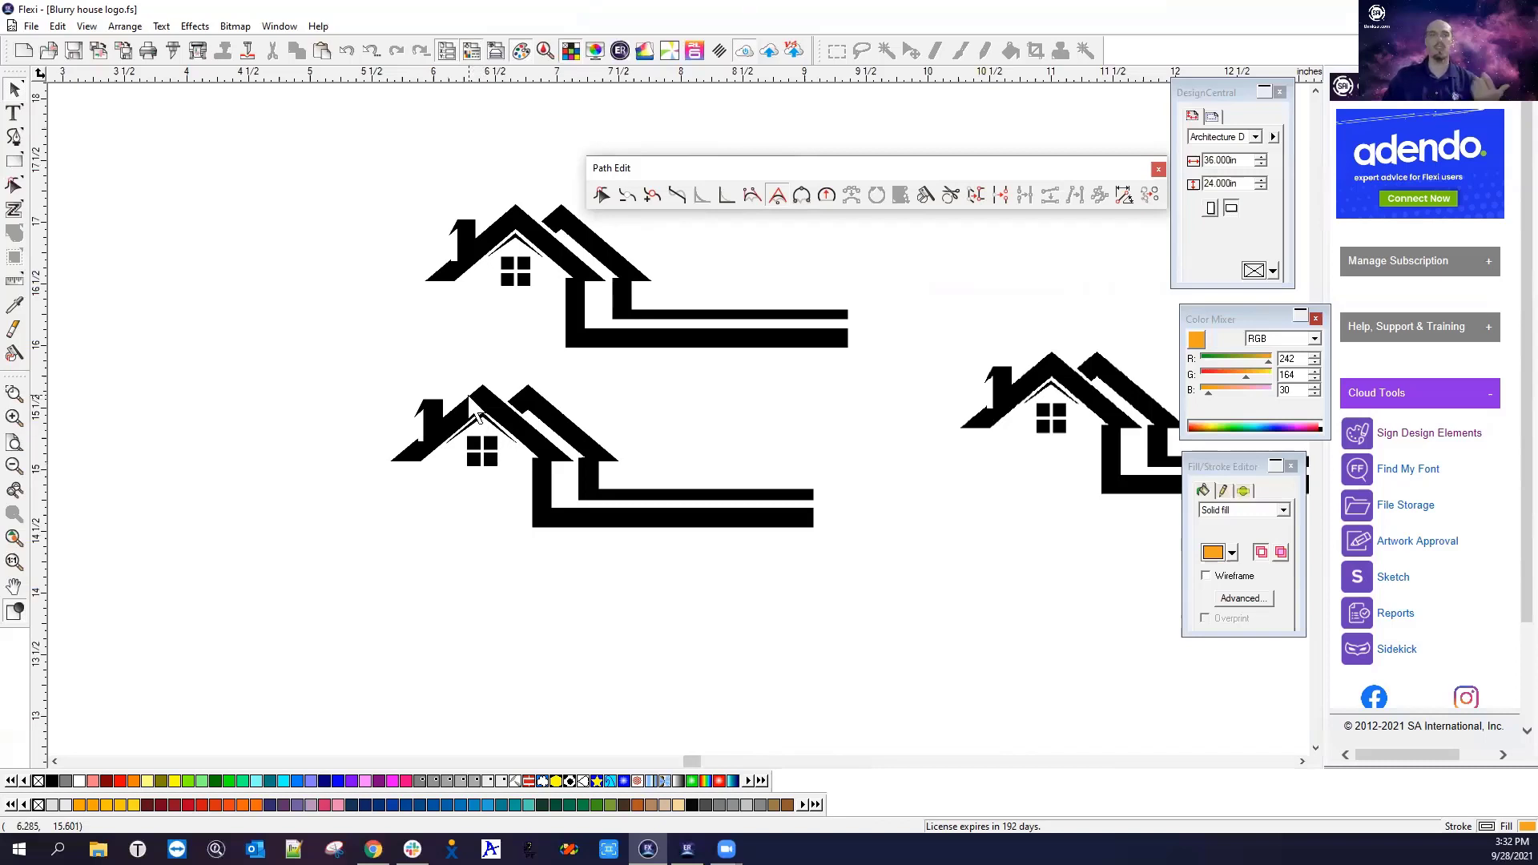
scroll(390, 473, "down", 1)
scroll(387, 469, "down", 1)
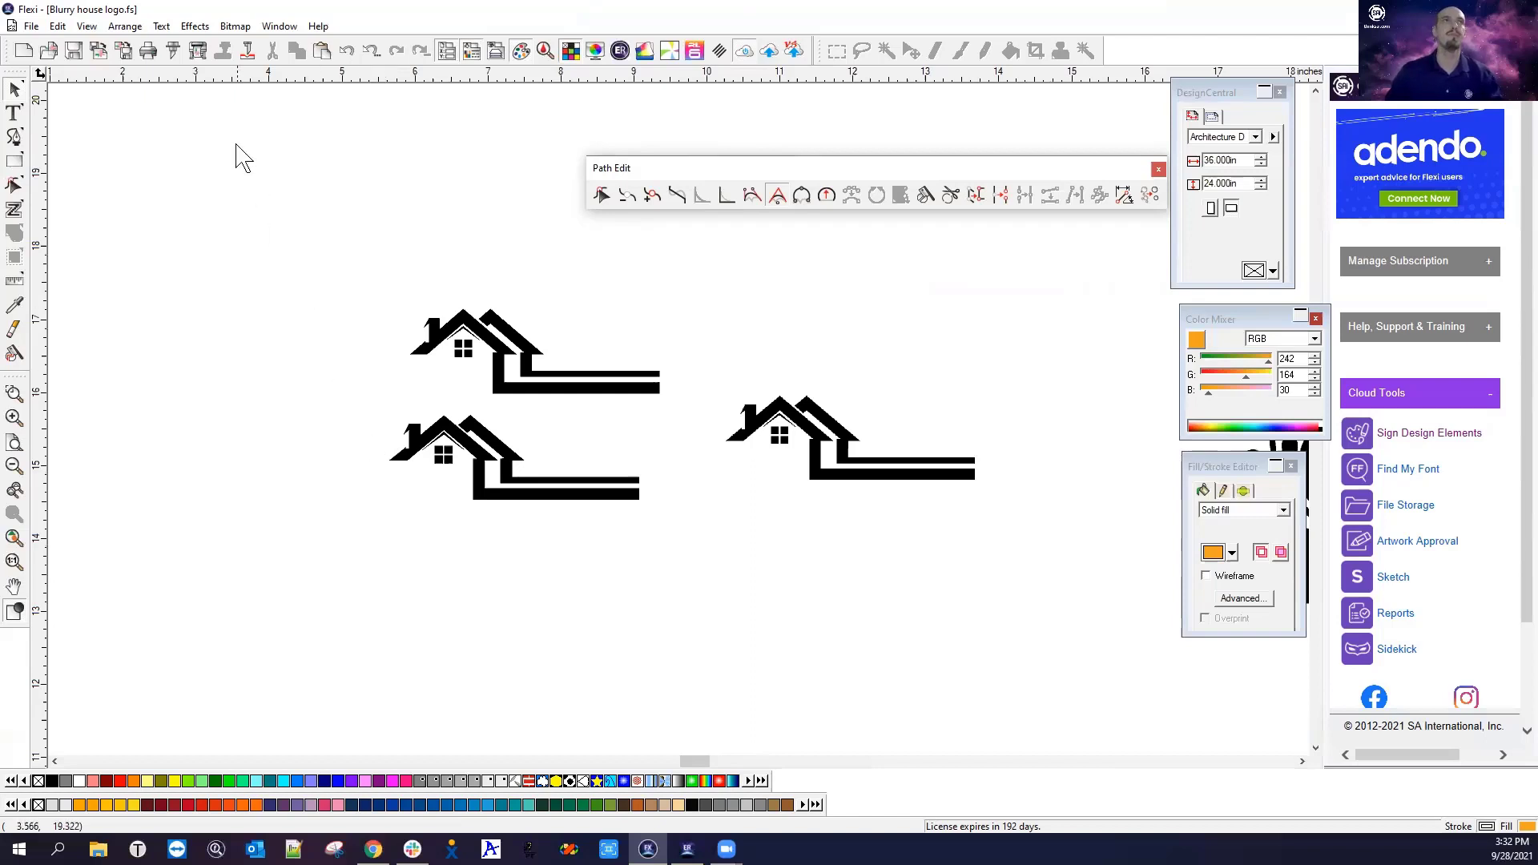
left_click(32, 27)
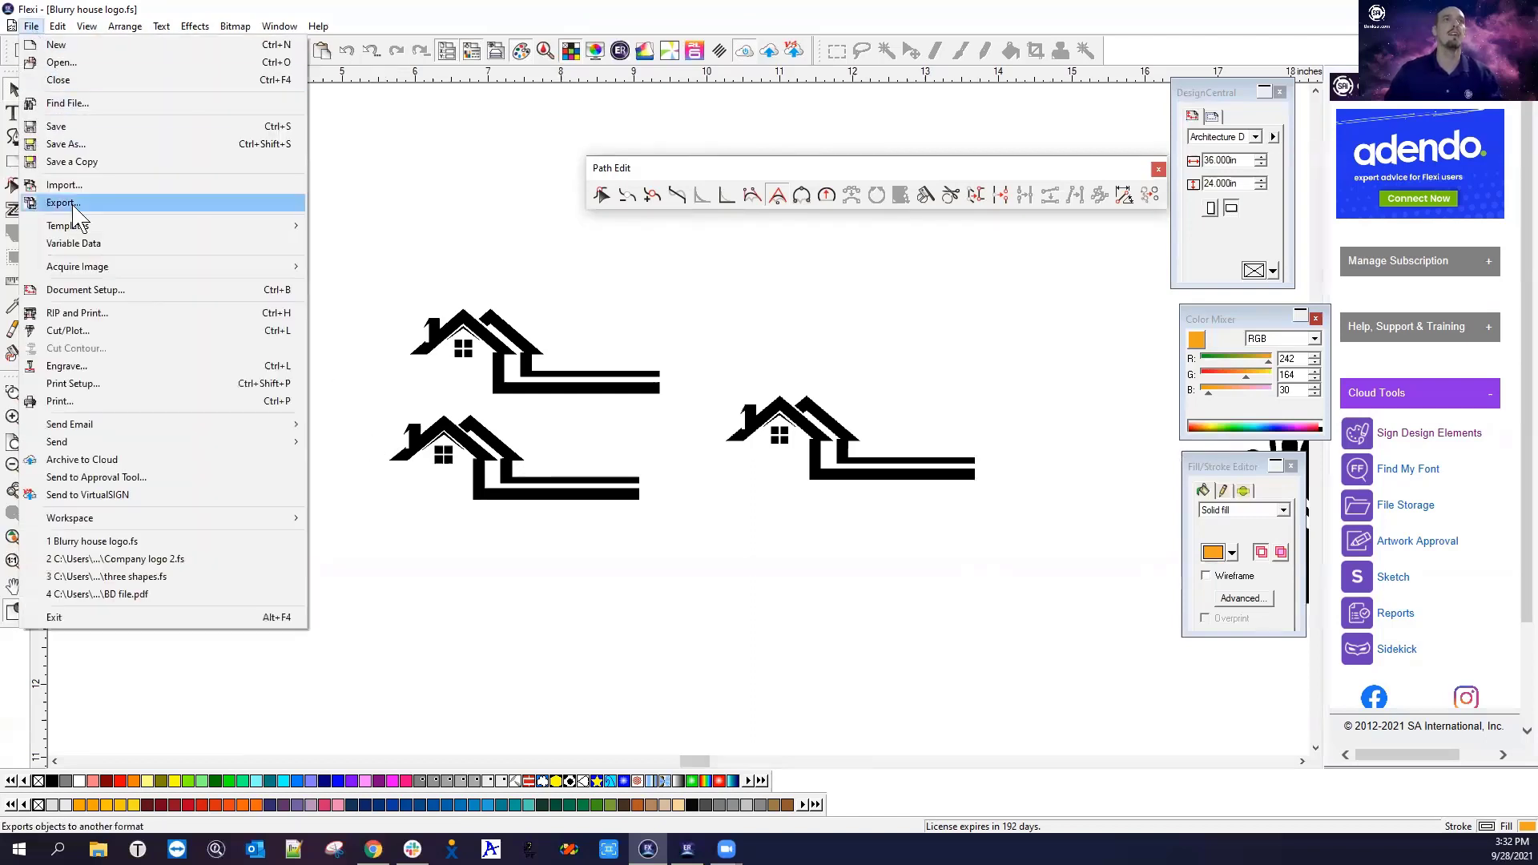
left_click(104, 559)
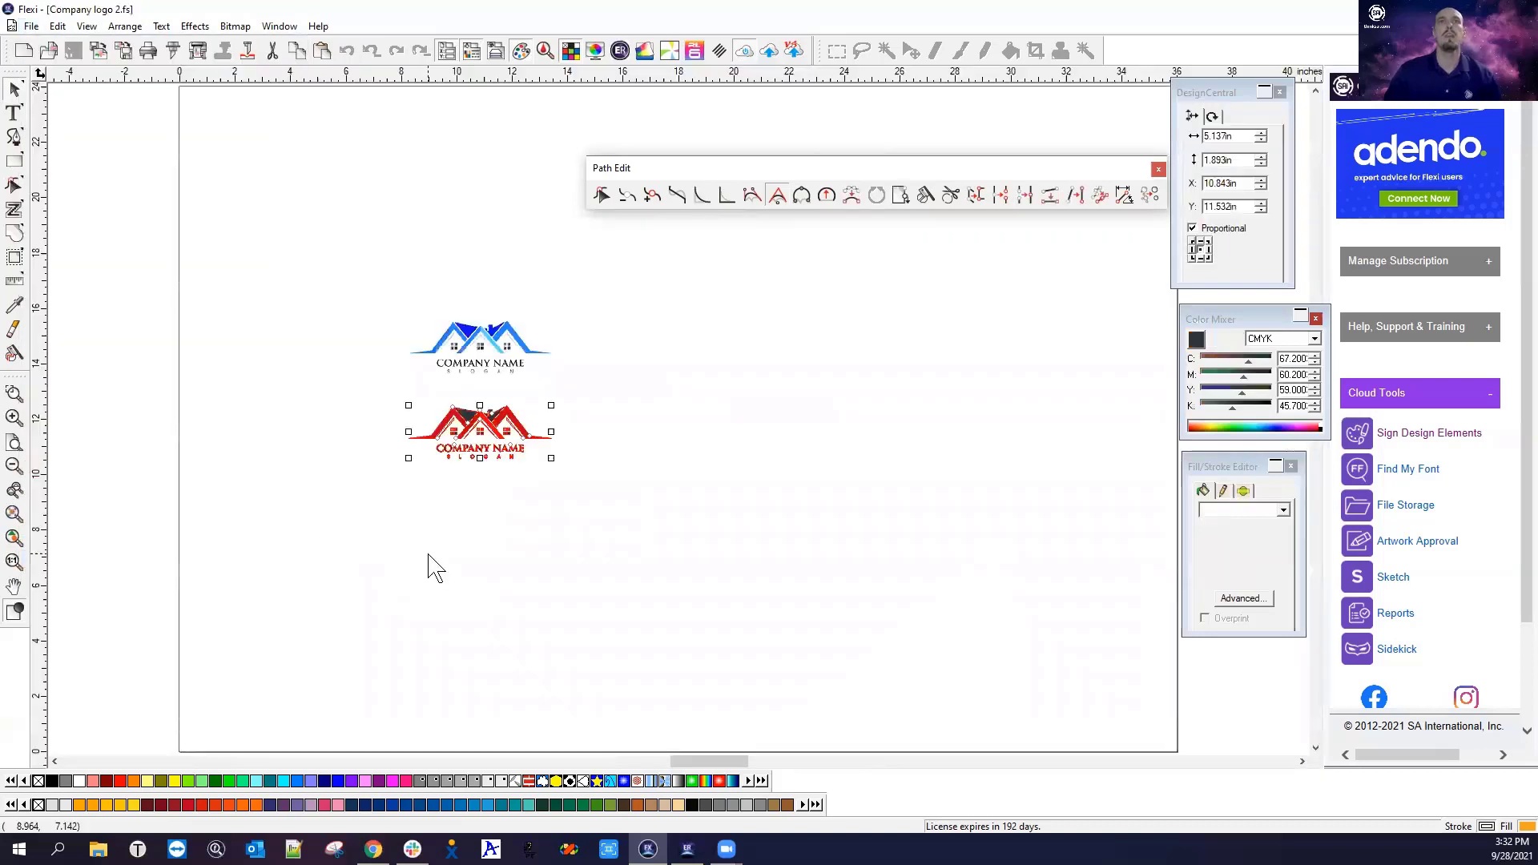
Close the Path Edit toolbar and move the red company logo about 1.8 in further below the blue one
left_click(433, 567)
scroll(485, 406, "up", 1)
scroll(480, 394, "up", 2)
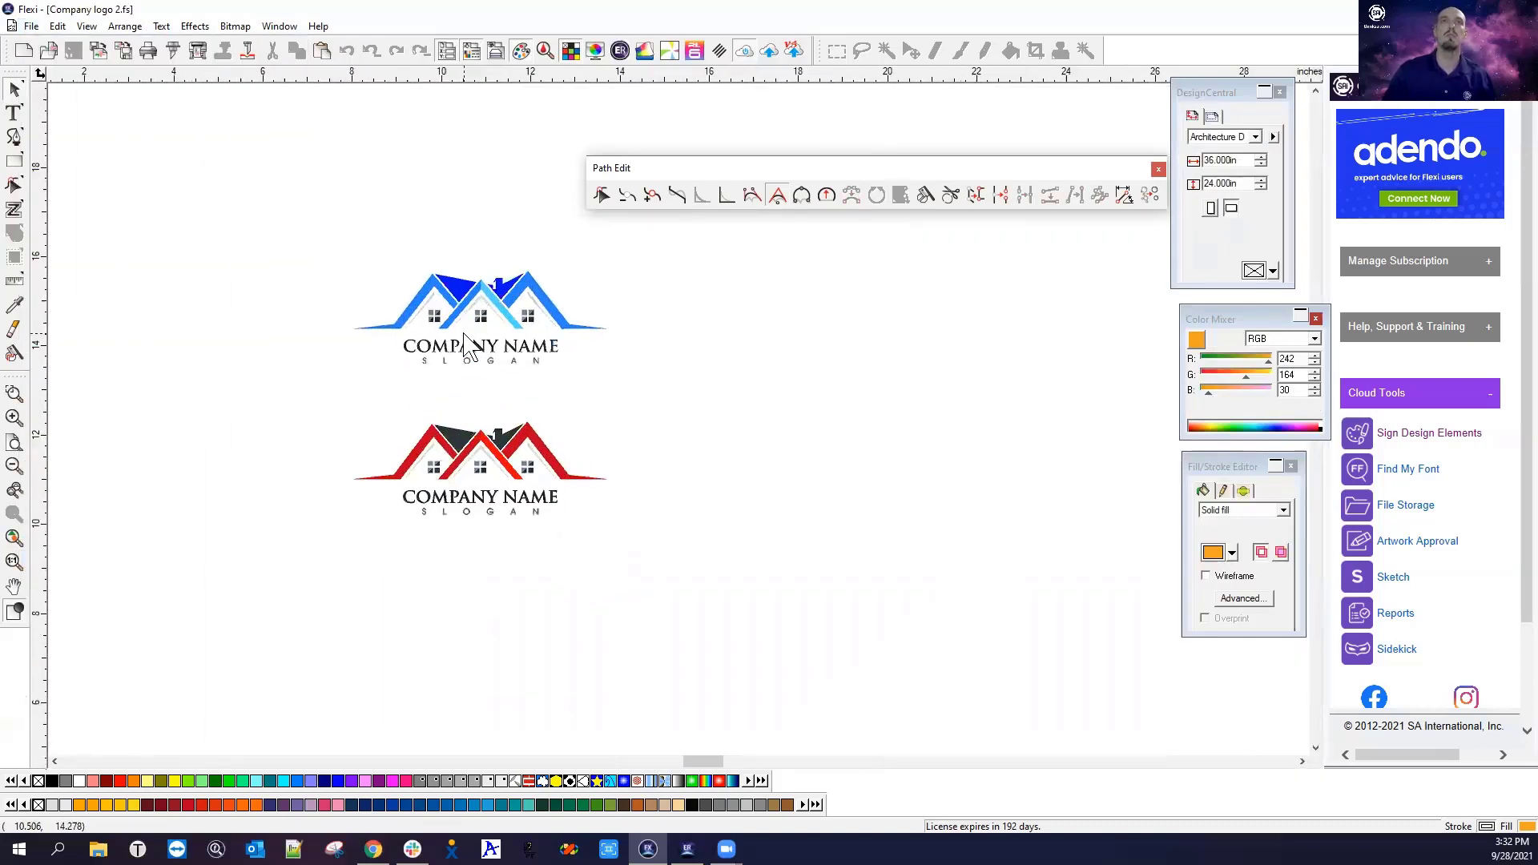
left_click(1159, 170)
scroll(405, 305, "up", 1)
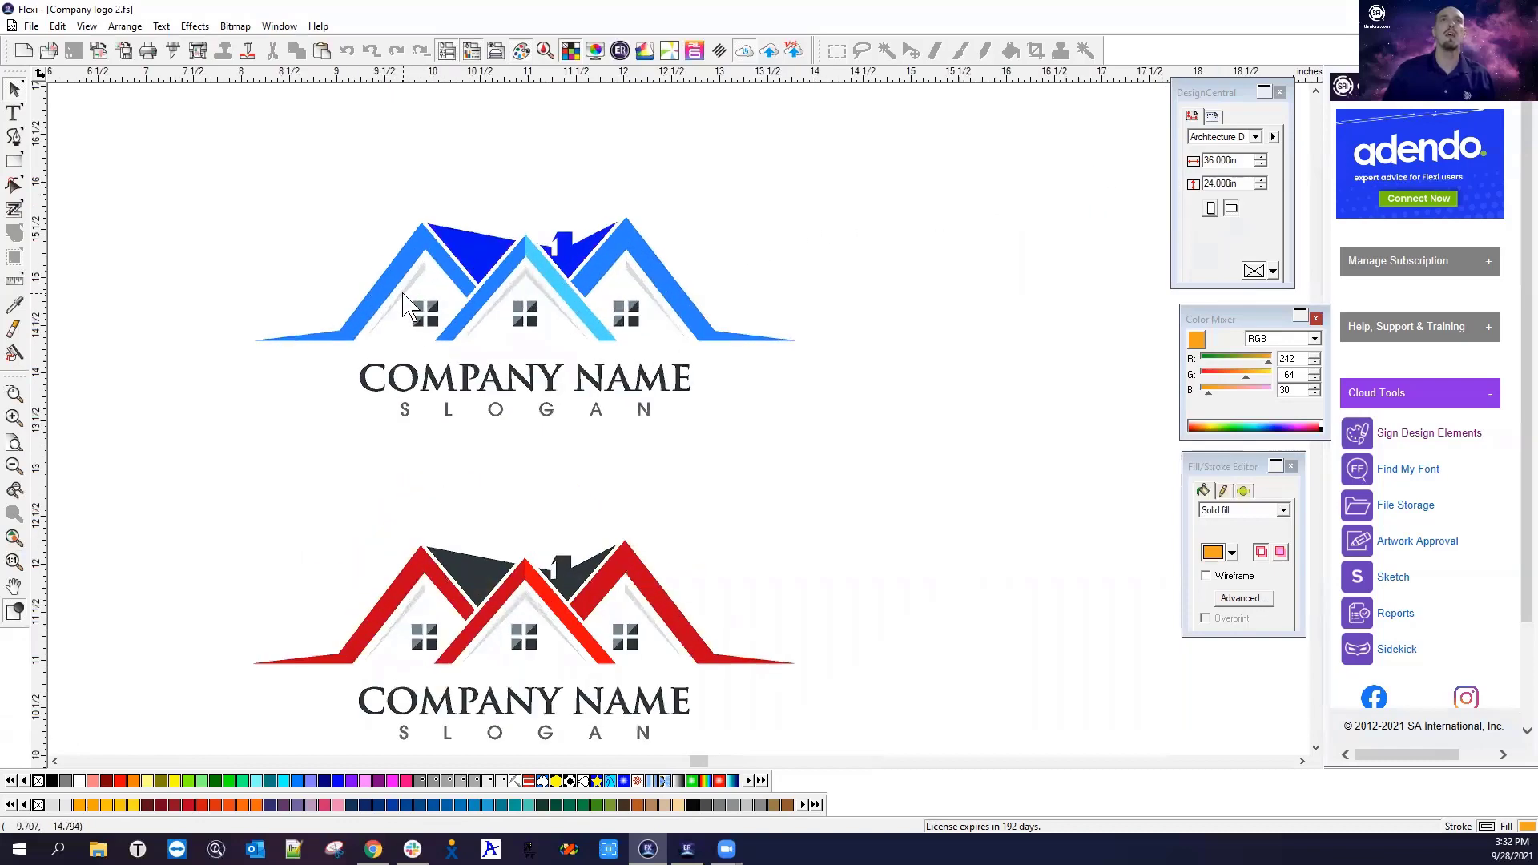
scroll(405, 320, "down", 1)
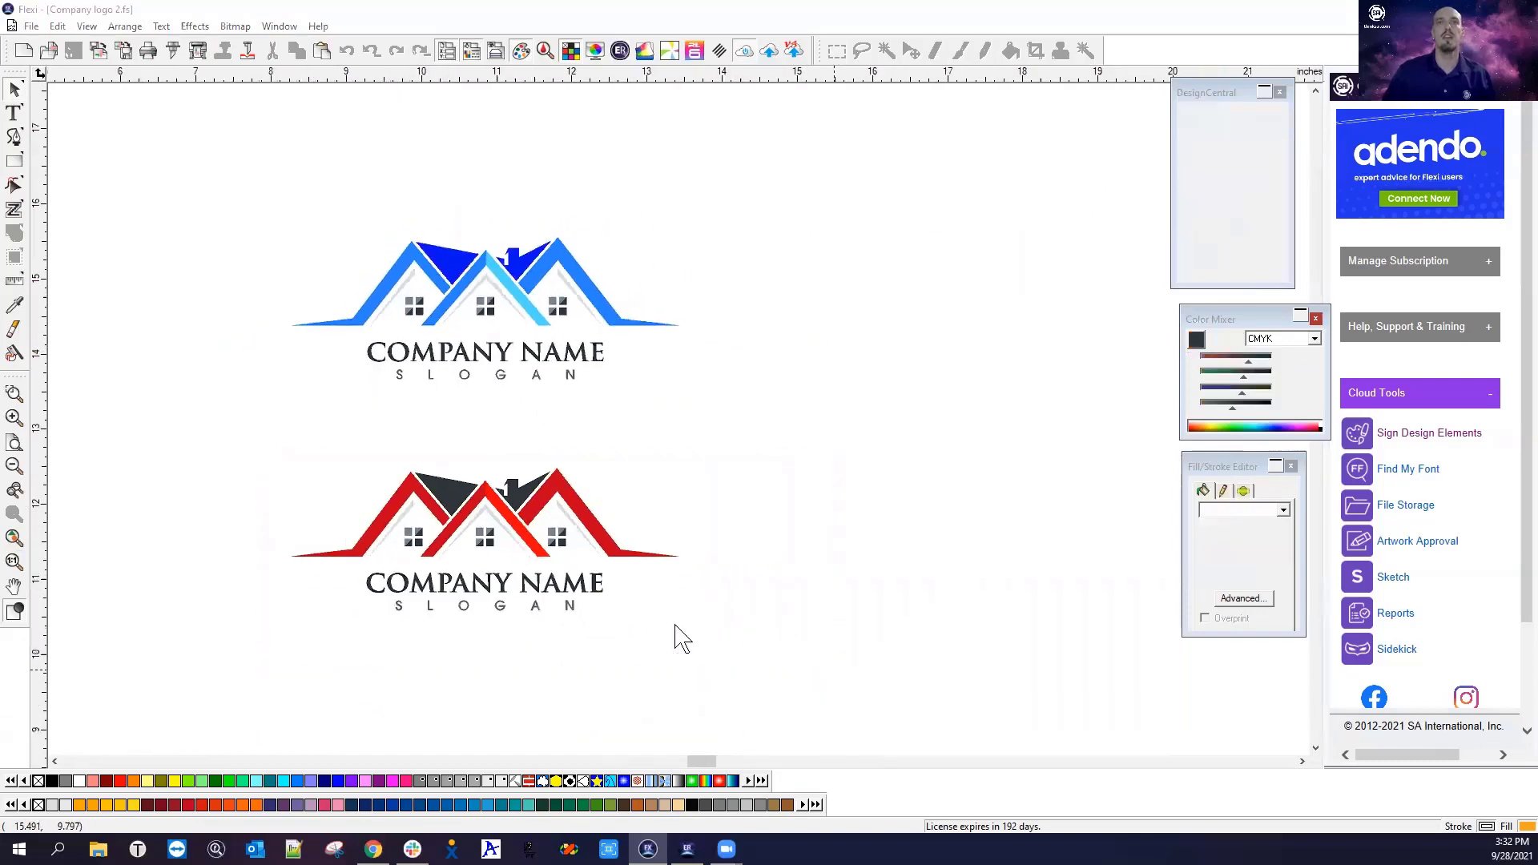
left_click(464, 503)
left_click_drag(465, 503, 464, 640)
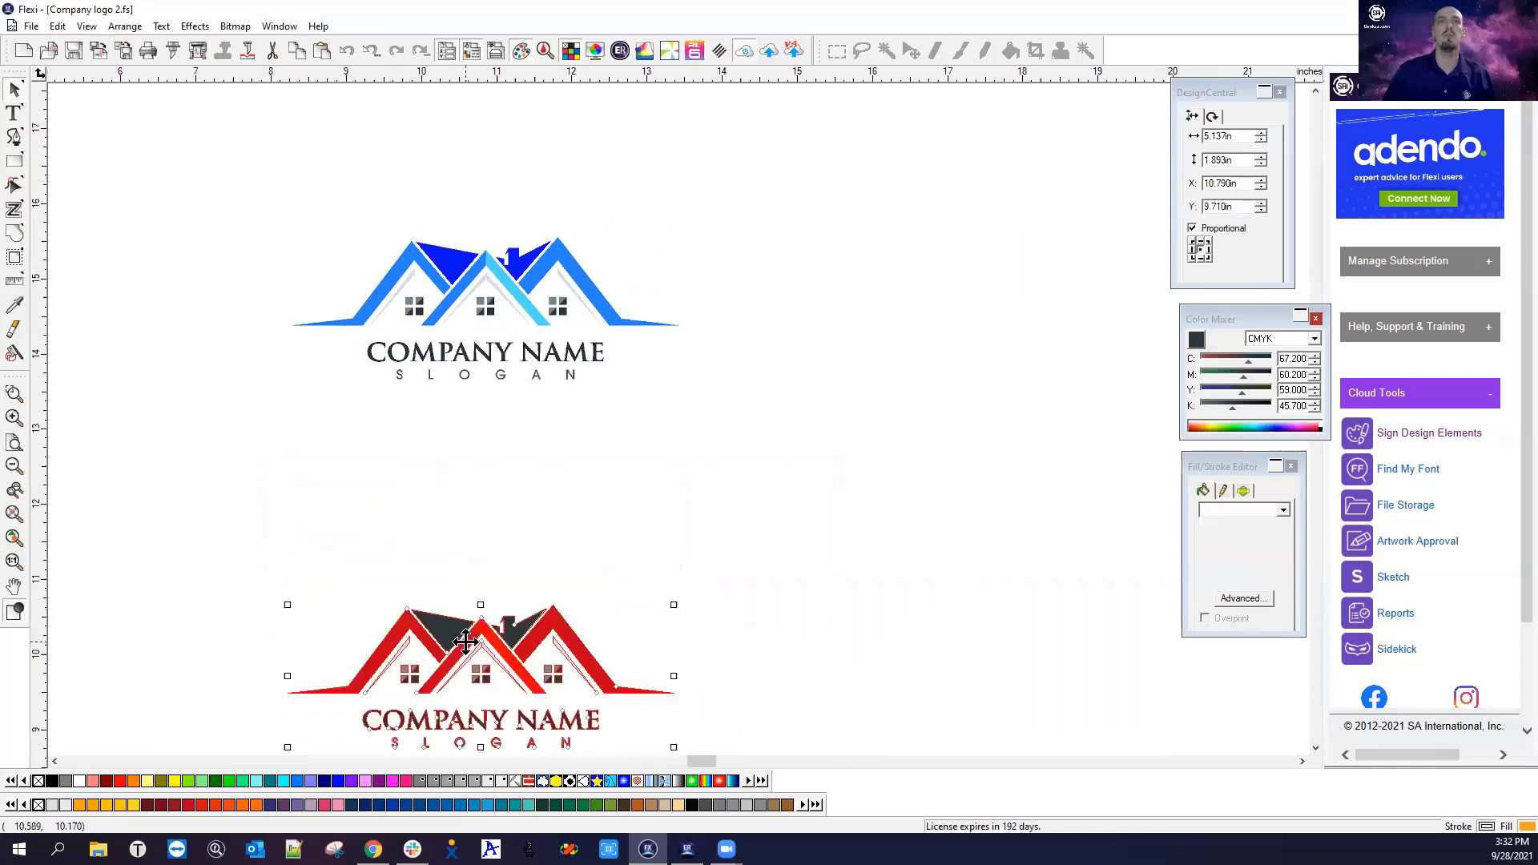
left_click(606, 503)
mouse_move(261, 214)
left_mouse_down()
mouse_move(604, 392)
mouse_move(738, 439)
left_mouse_up()
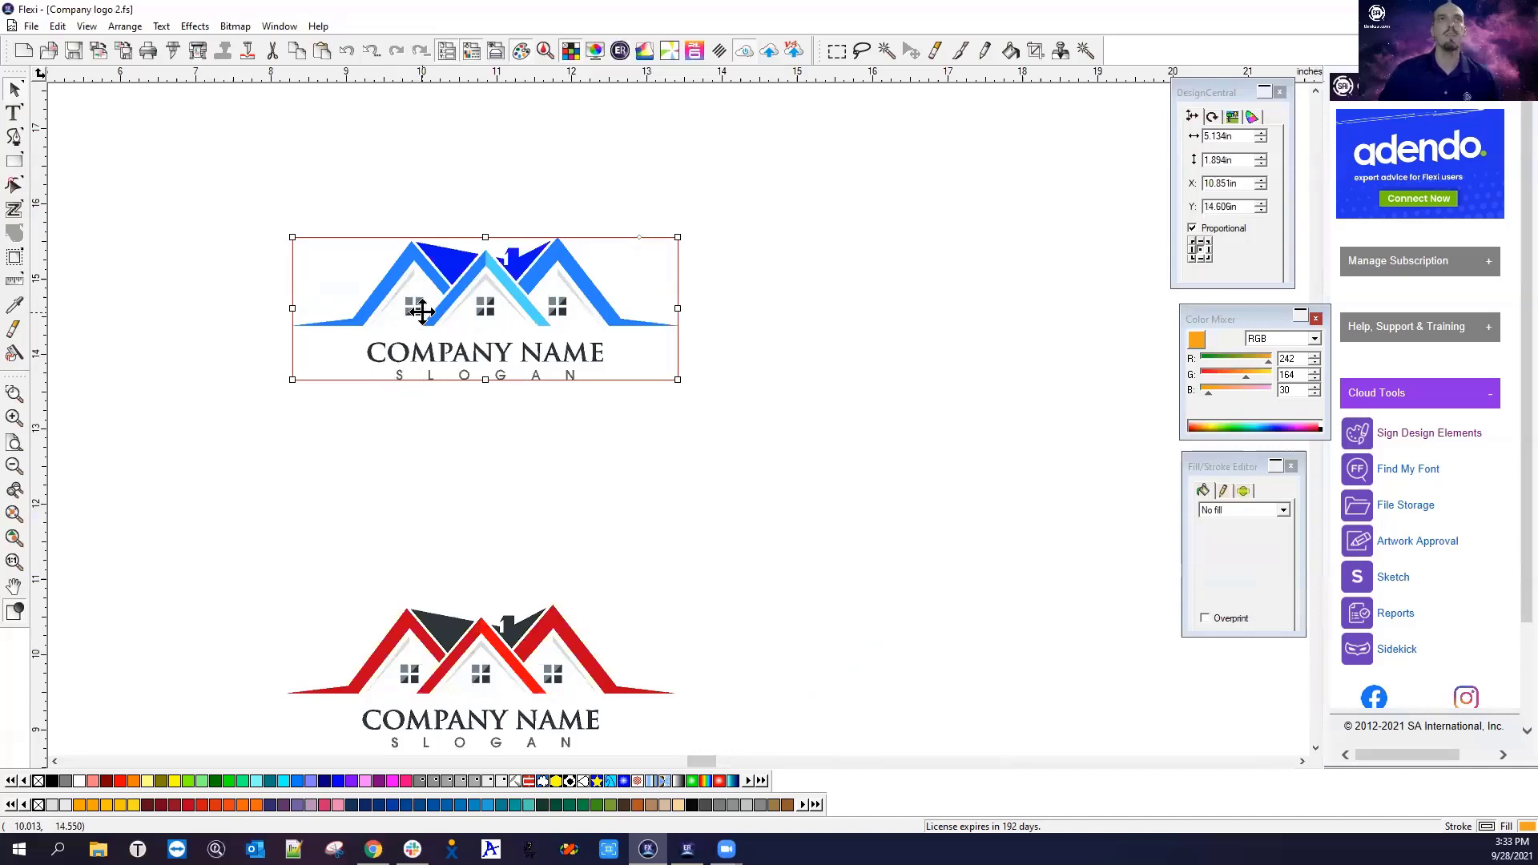
left_click(201, 29)
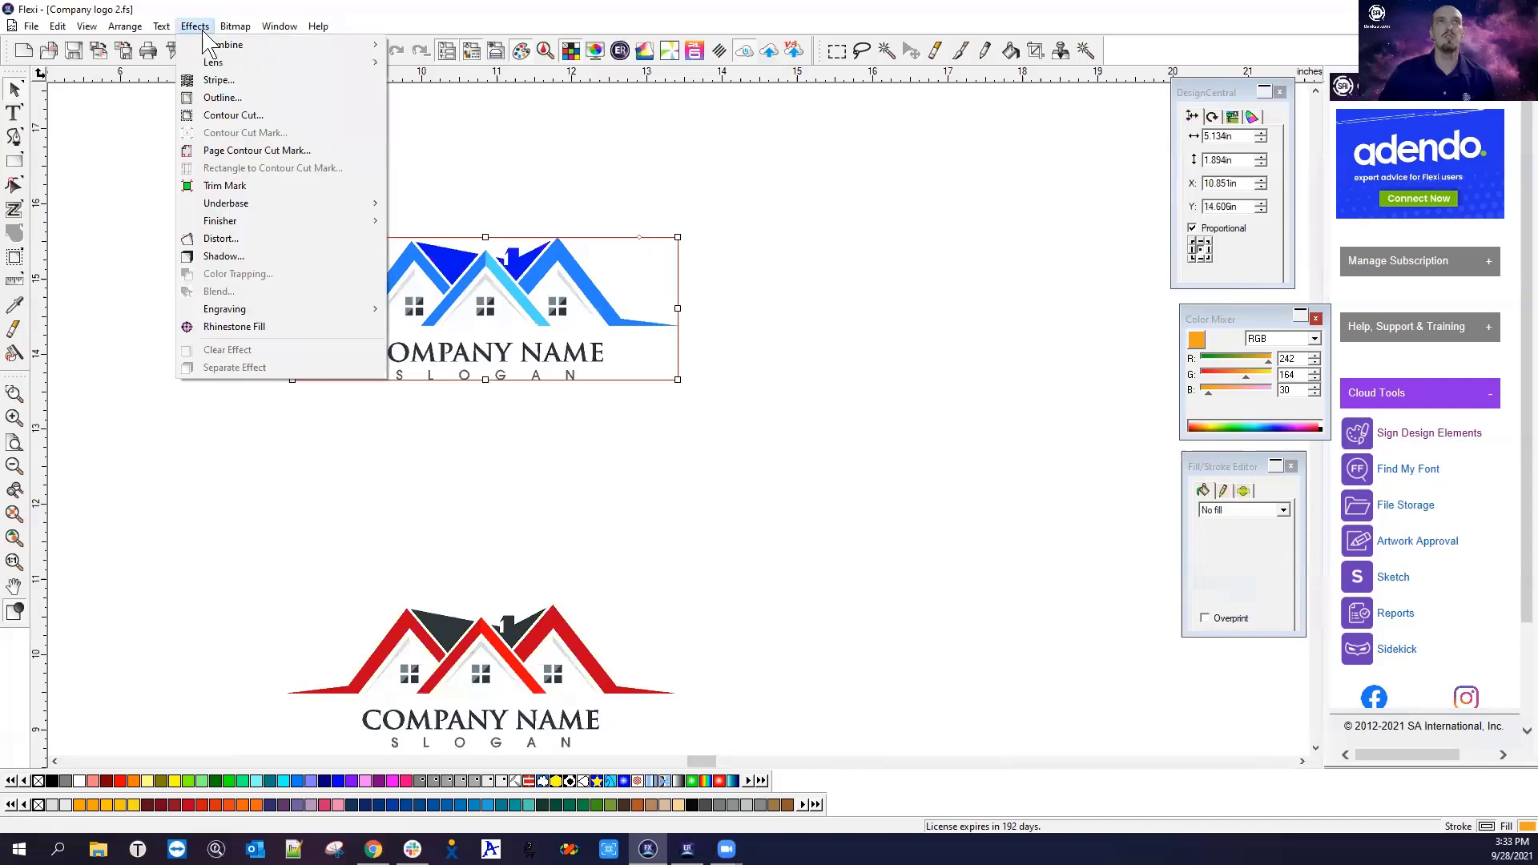
mouse_move(235, 27)
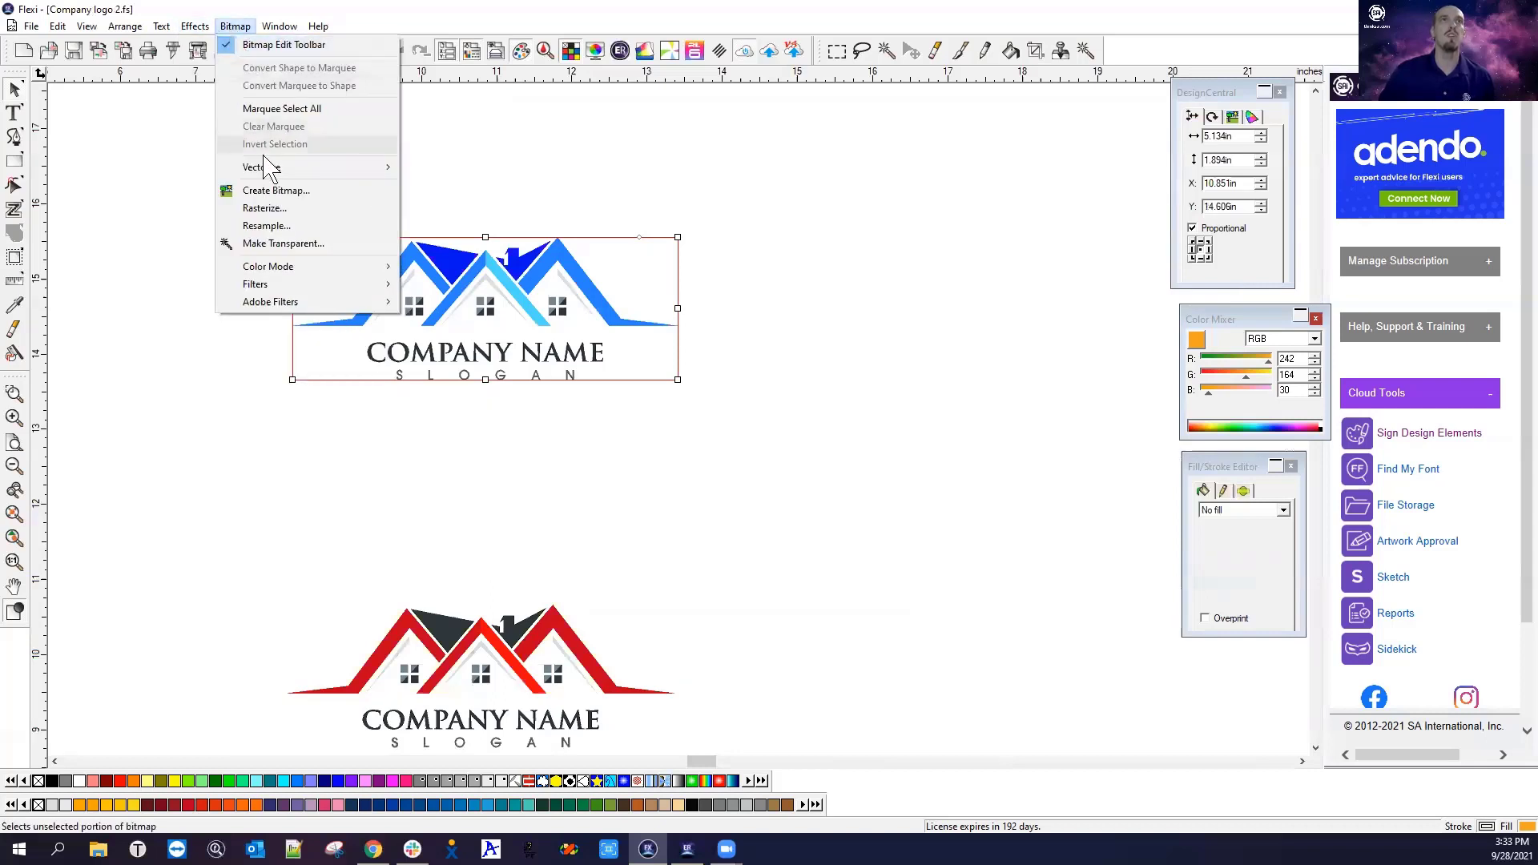
mouse_move(356, 168)
left_click(516, 137)
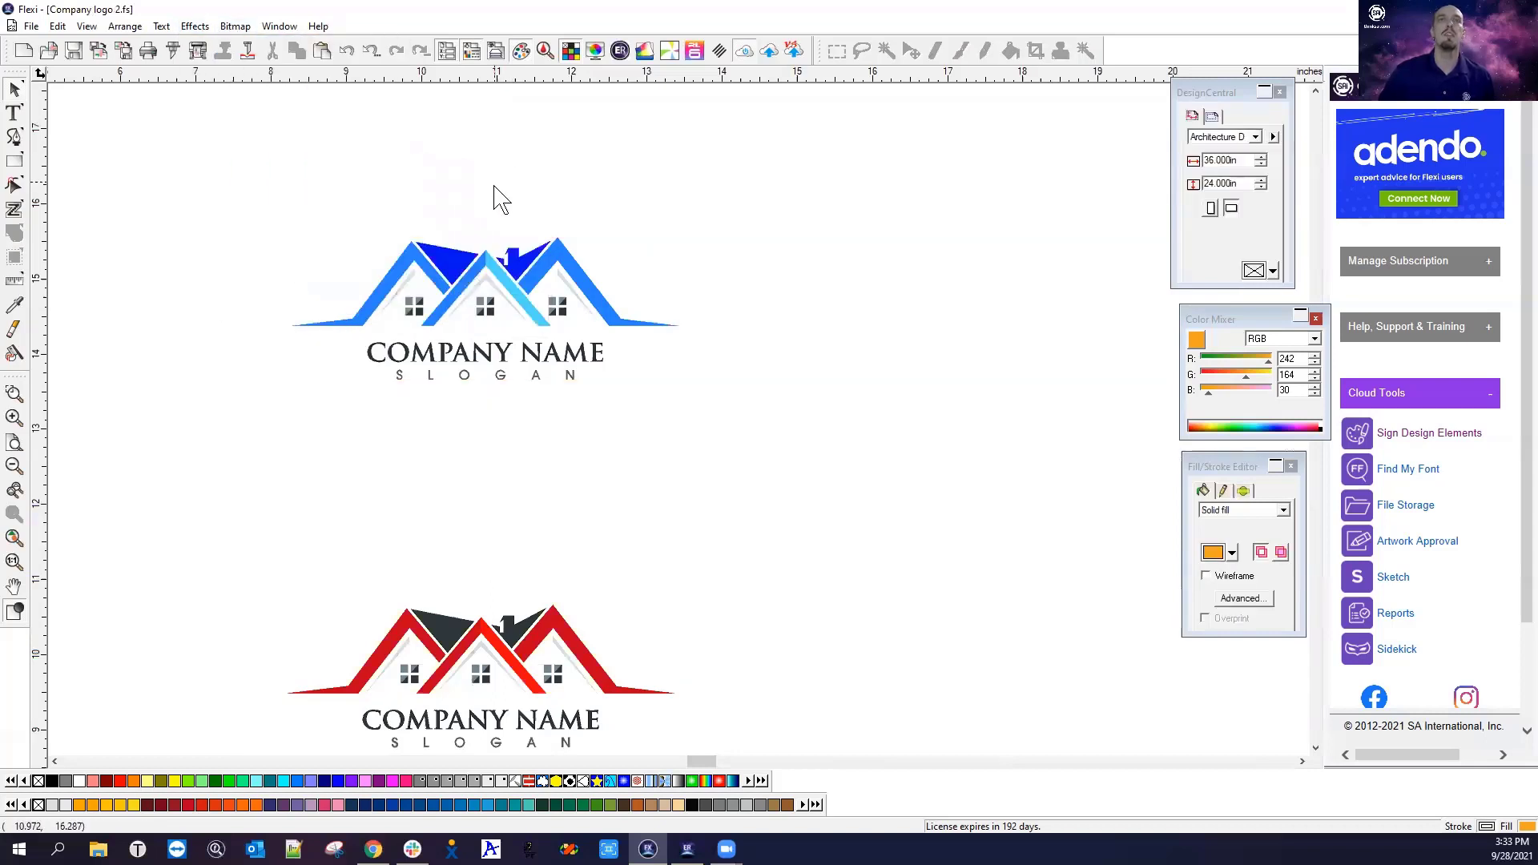
Start a Color Trace on the blue company logo bitmap and mark out the whole logo as the trace area
scroll(484, 272, "up", 2)
scroll(404, 364, "up", 1)
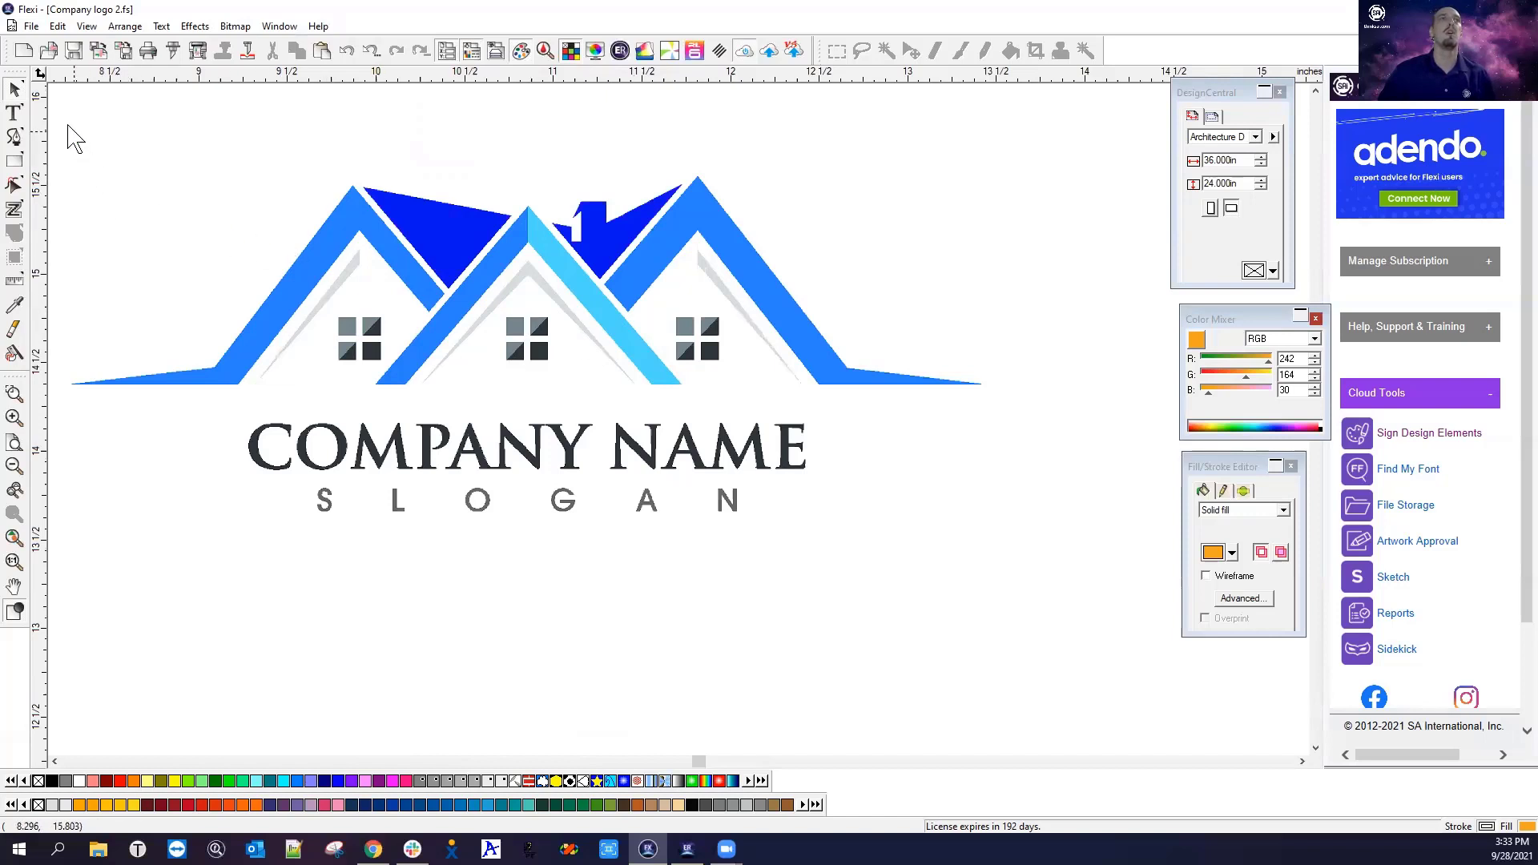
left_click_drag(54, 100, 1046, 618)
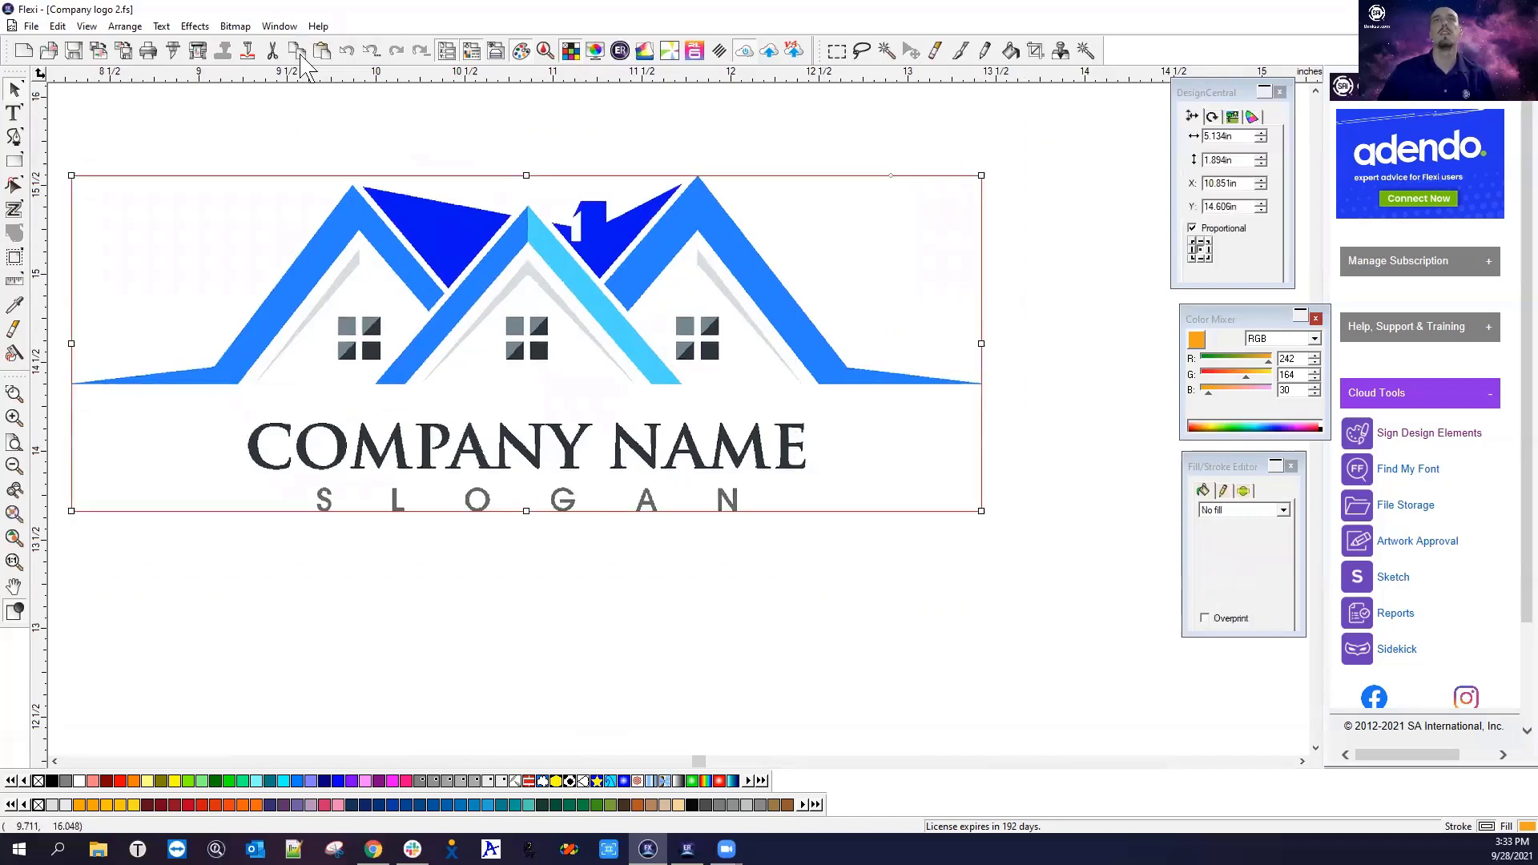
left_click(250, 26)
mouse_move(291, 167)
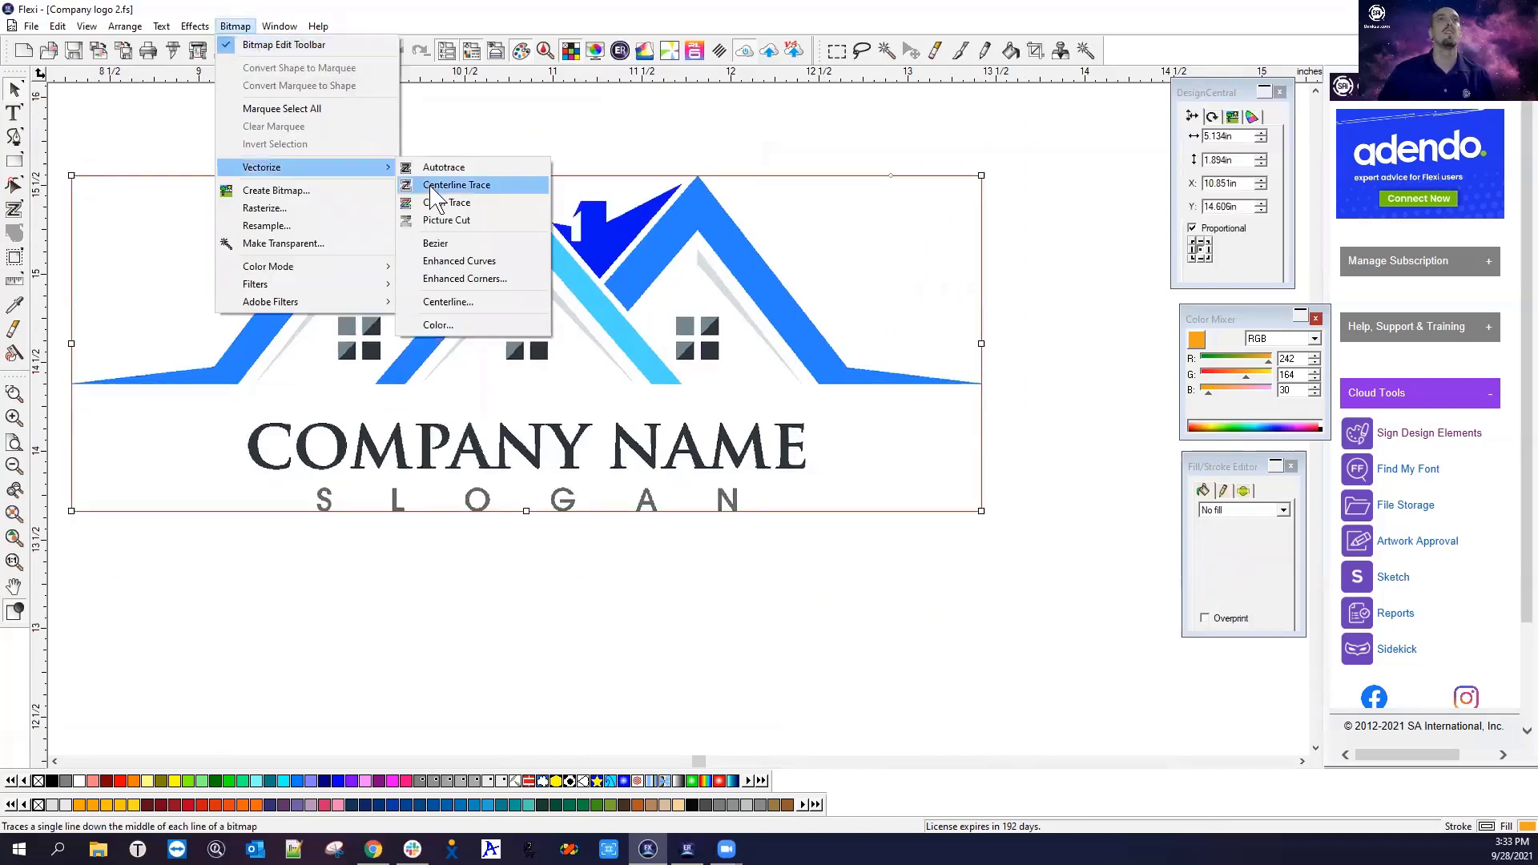
left_click(445, 202)
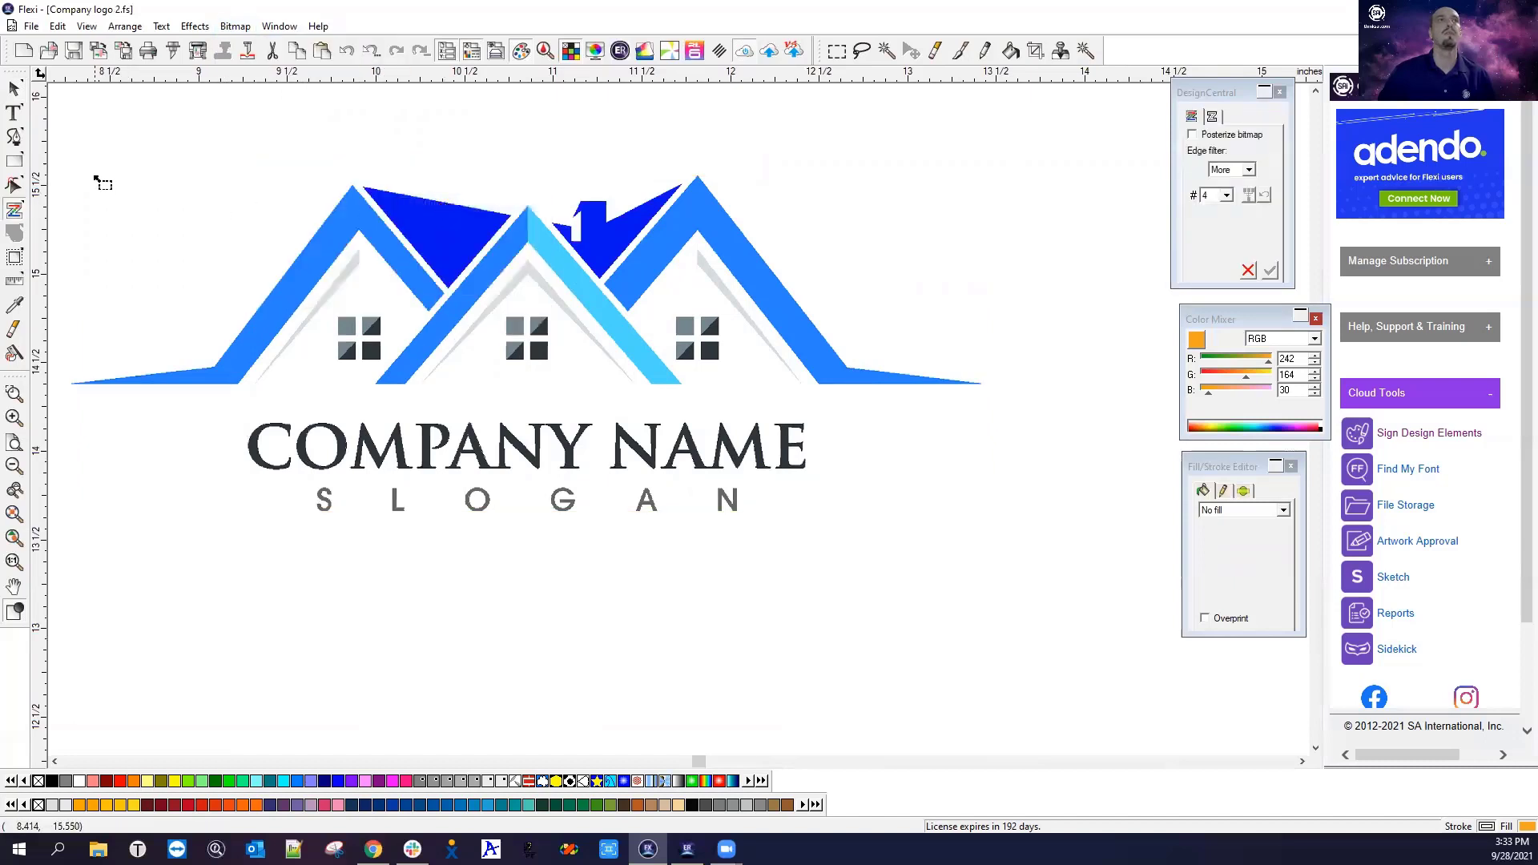
mouse_move(56, 116)
left_mouse_down()
mouse_move(148, 190)
mouse_move(834, 505)
mouse_move(1030, 539)
mouse_move(1035, 556)
left_mouse_up()
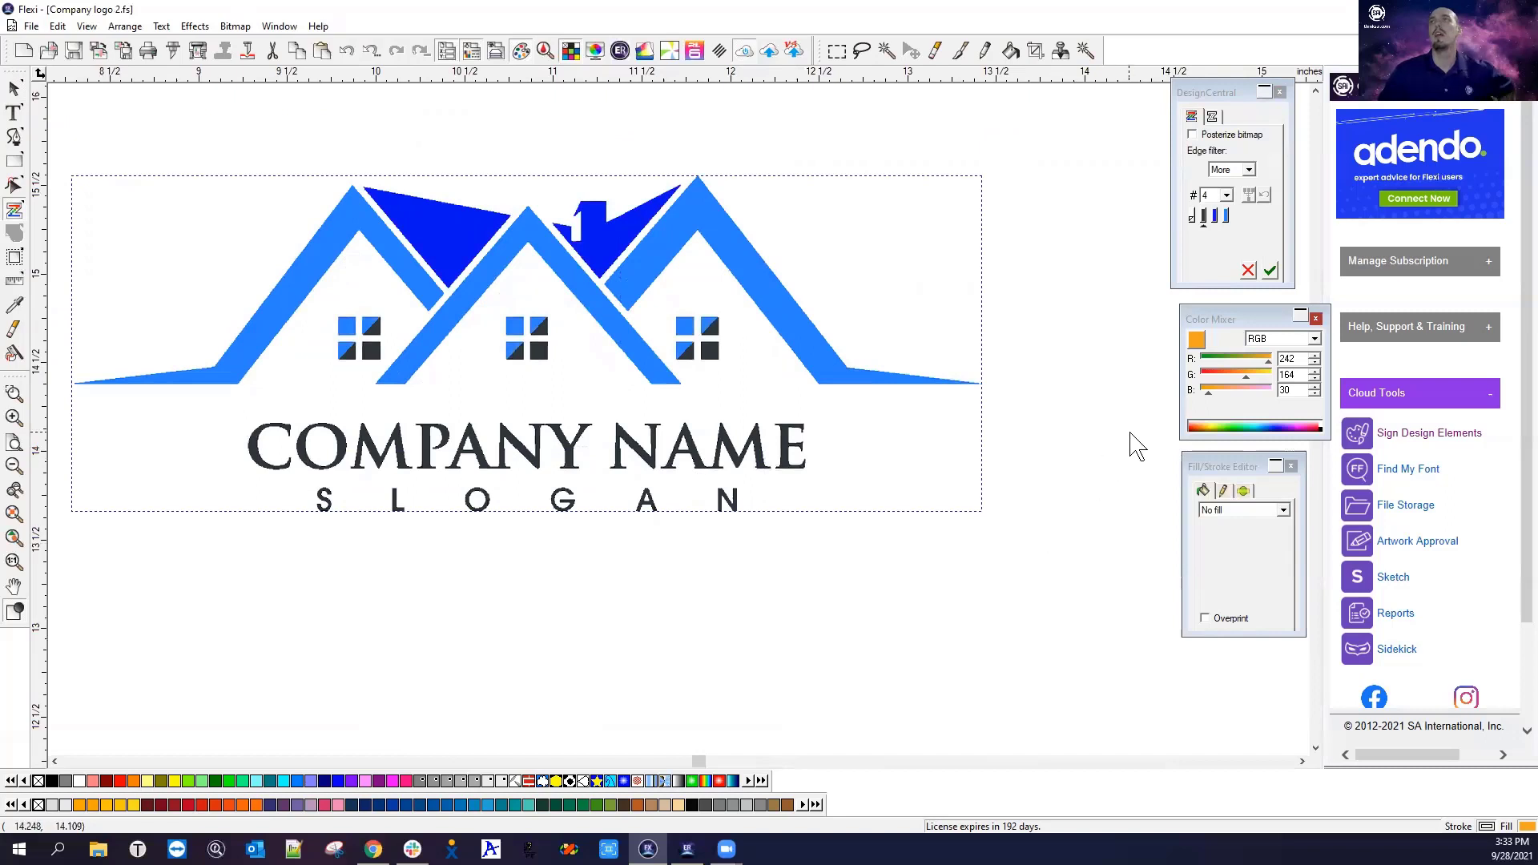
Compare 6, 7 and 8 colours in the trace preview, settle on 7, apply the trace and leave the trace tool
left_click(1227, 195)
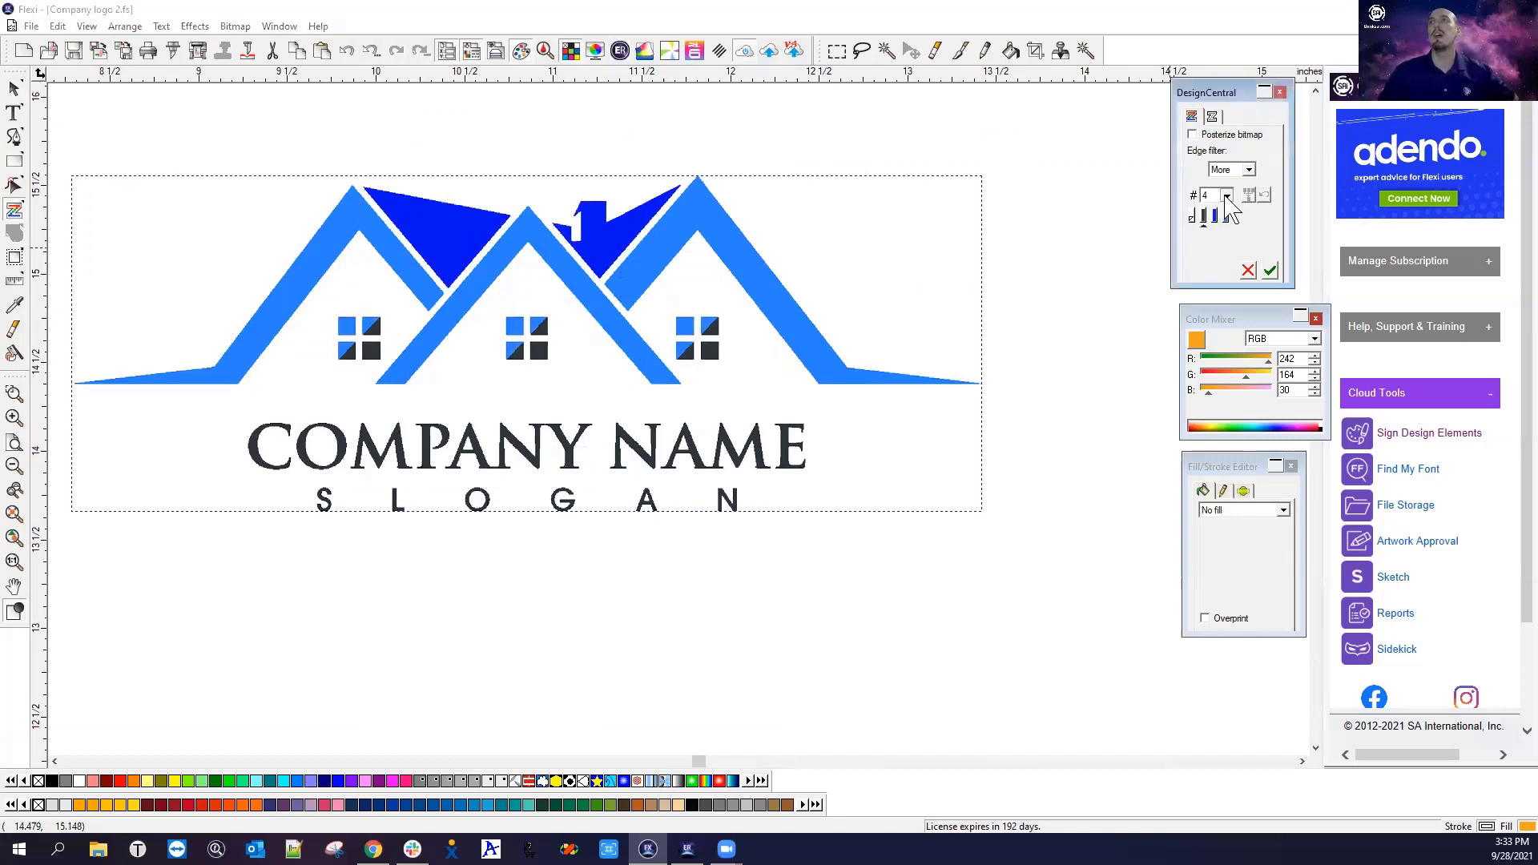
left_click(1227, 265)
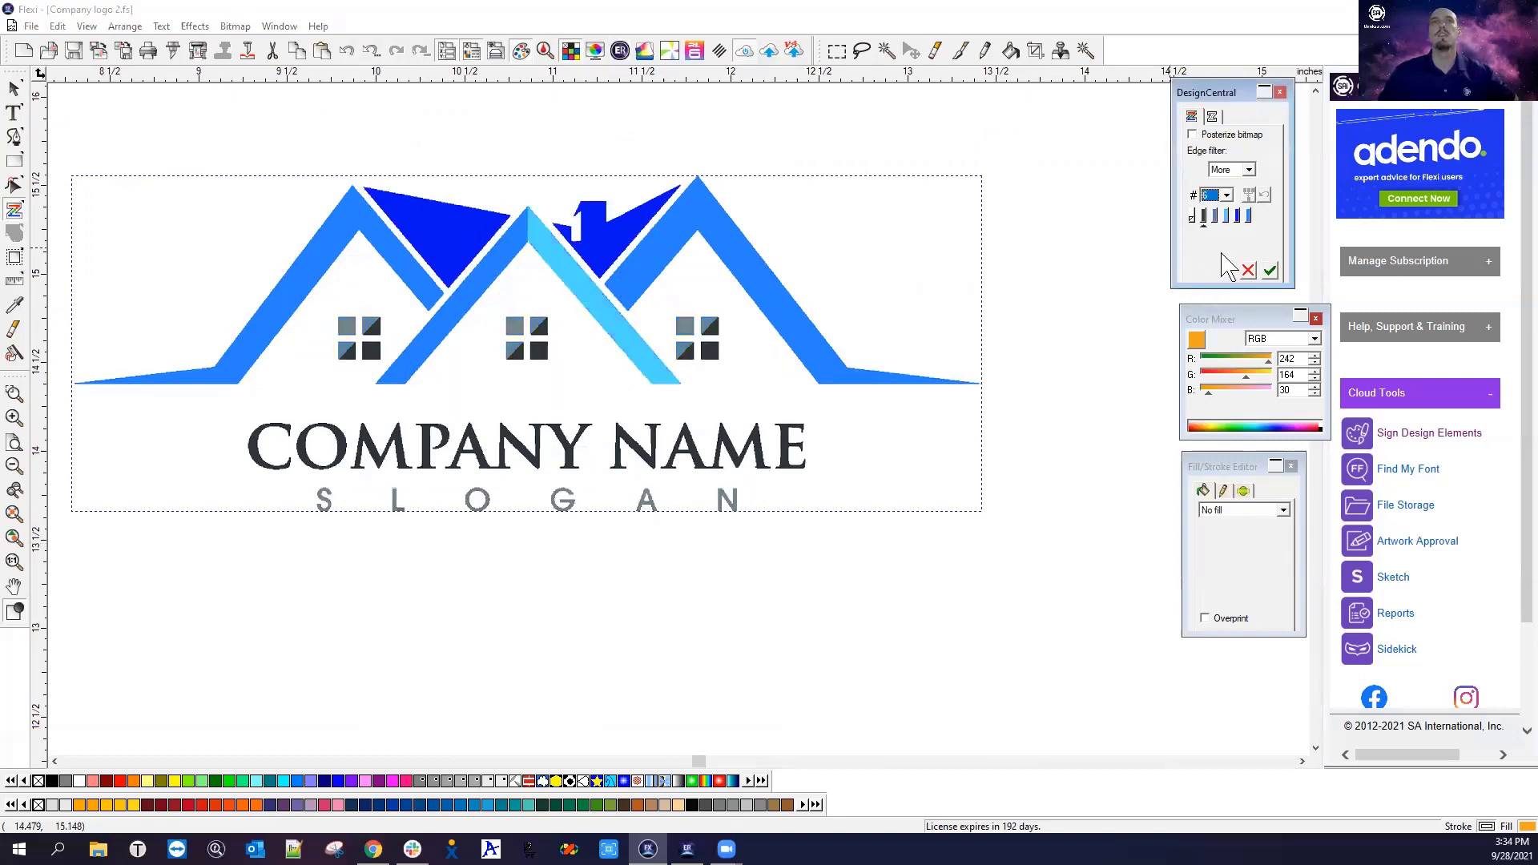
left_click(1227, 196)
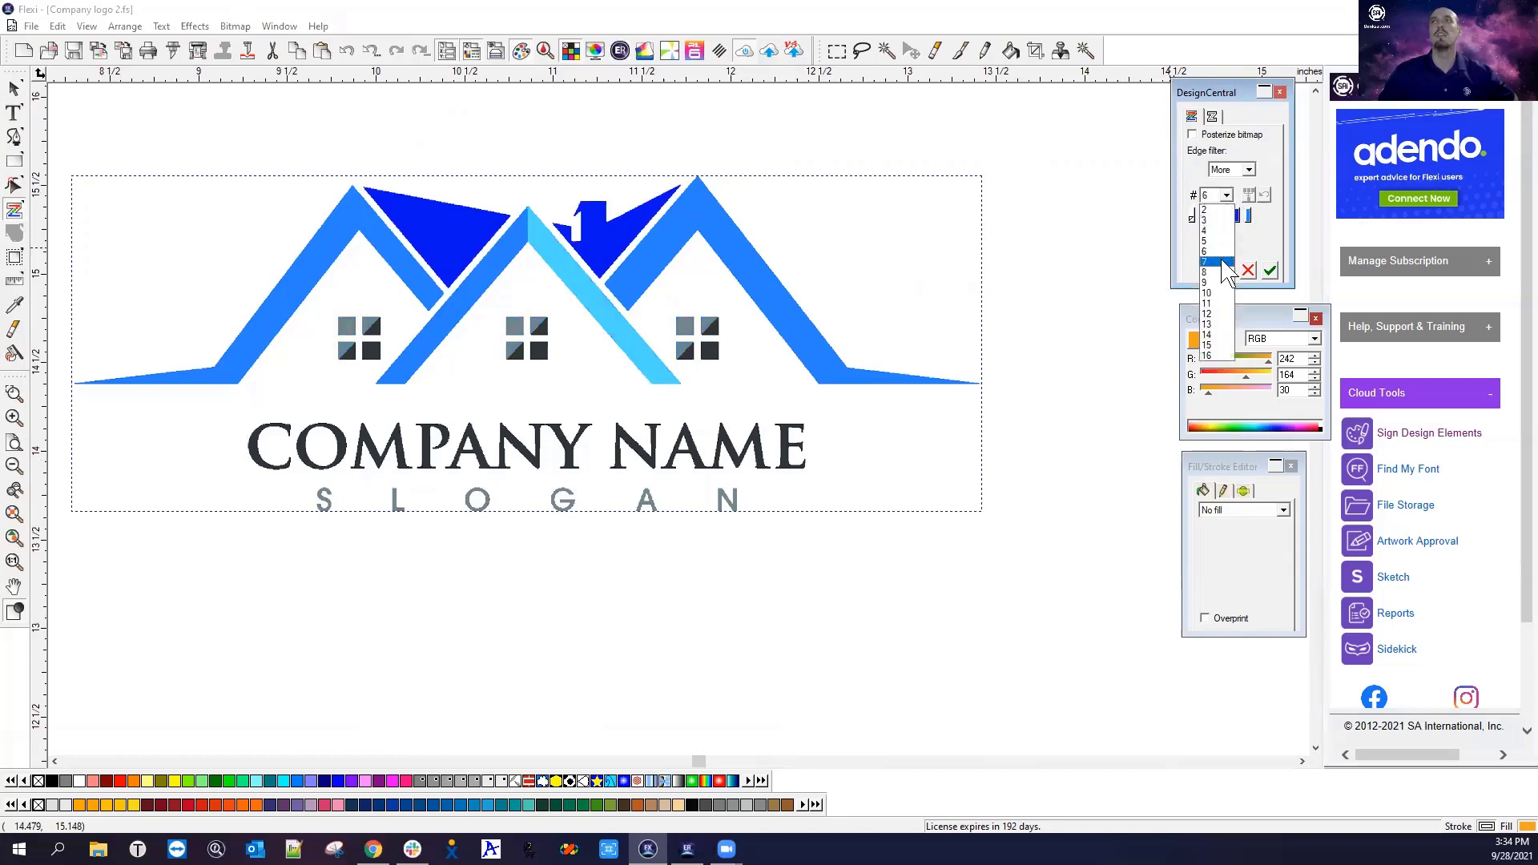
left_click(1227, 263)
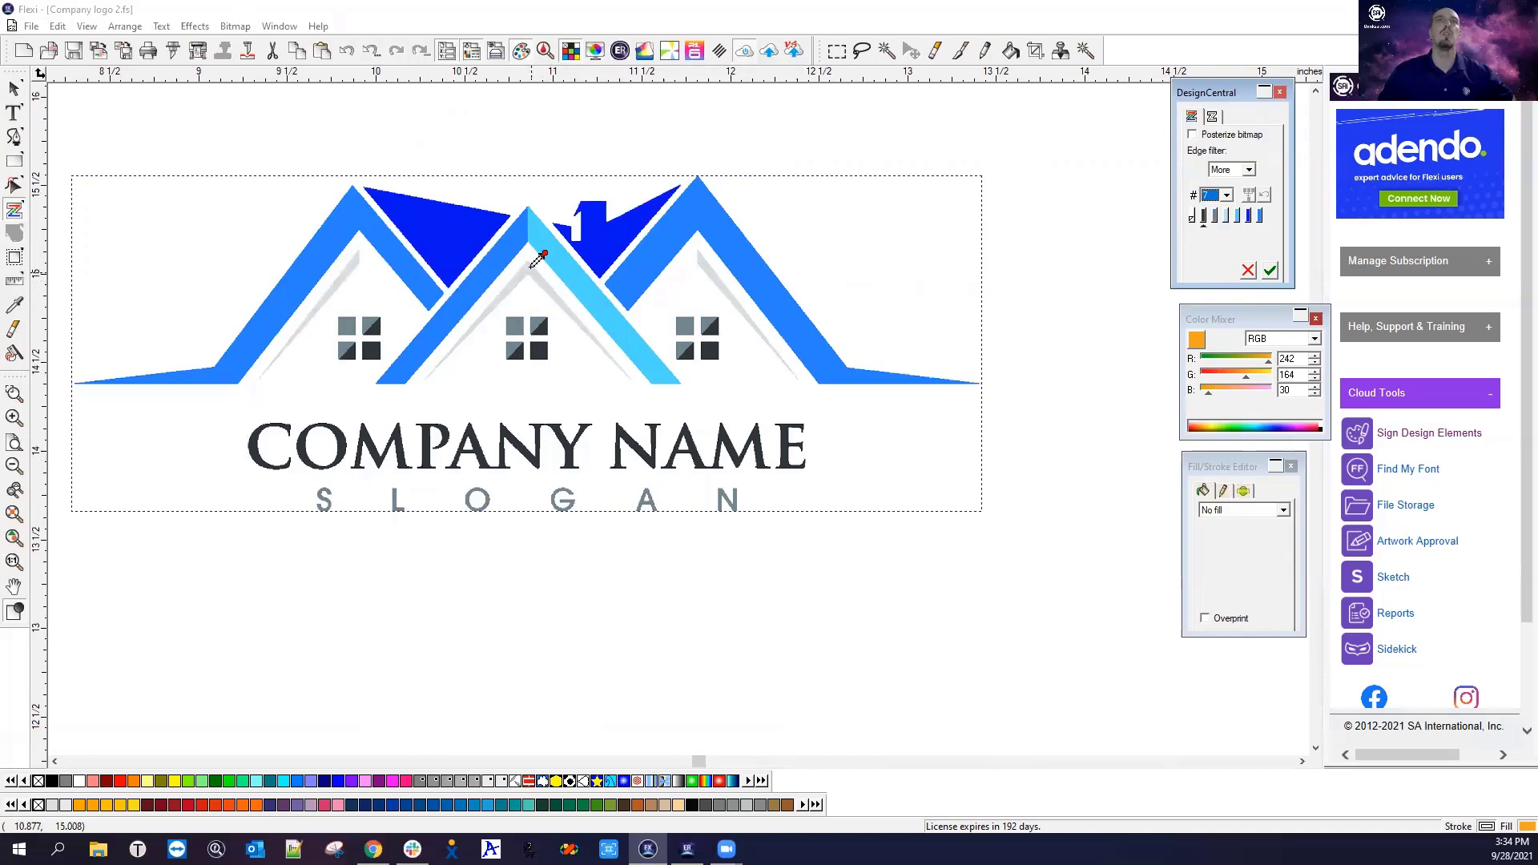
left_click(1227, 196)
left_click(1209, 272)
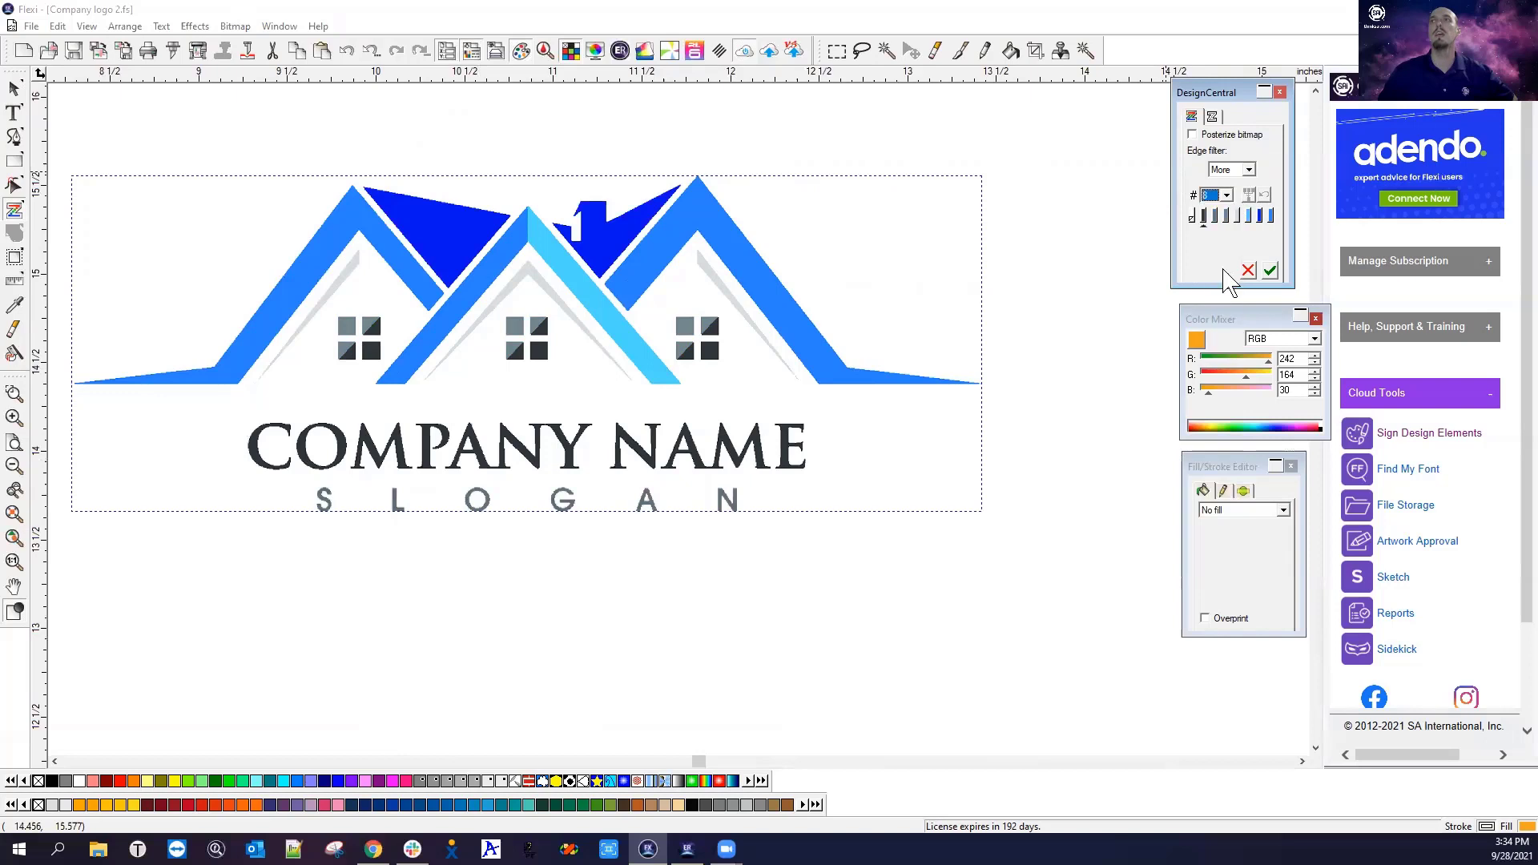
left_click(1227, 195)
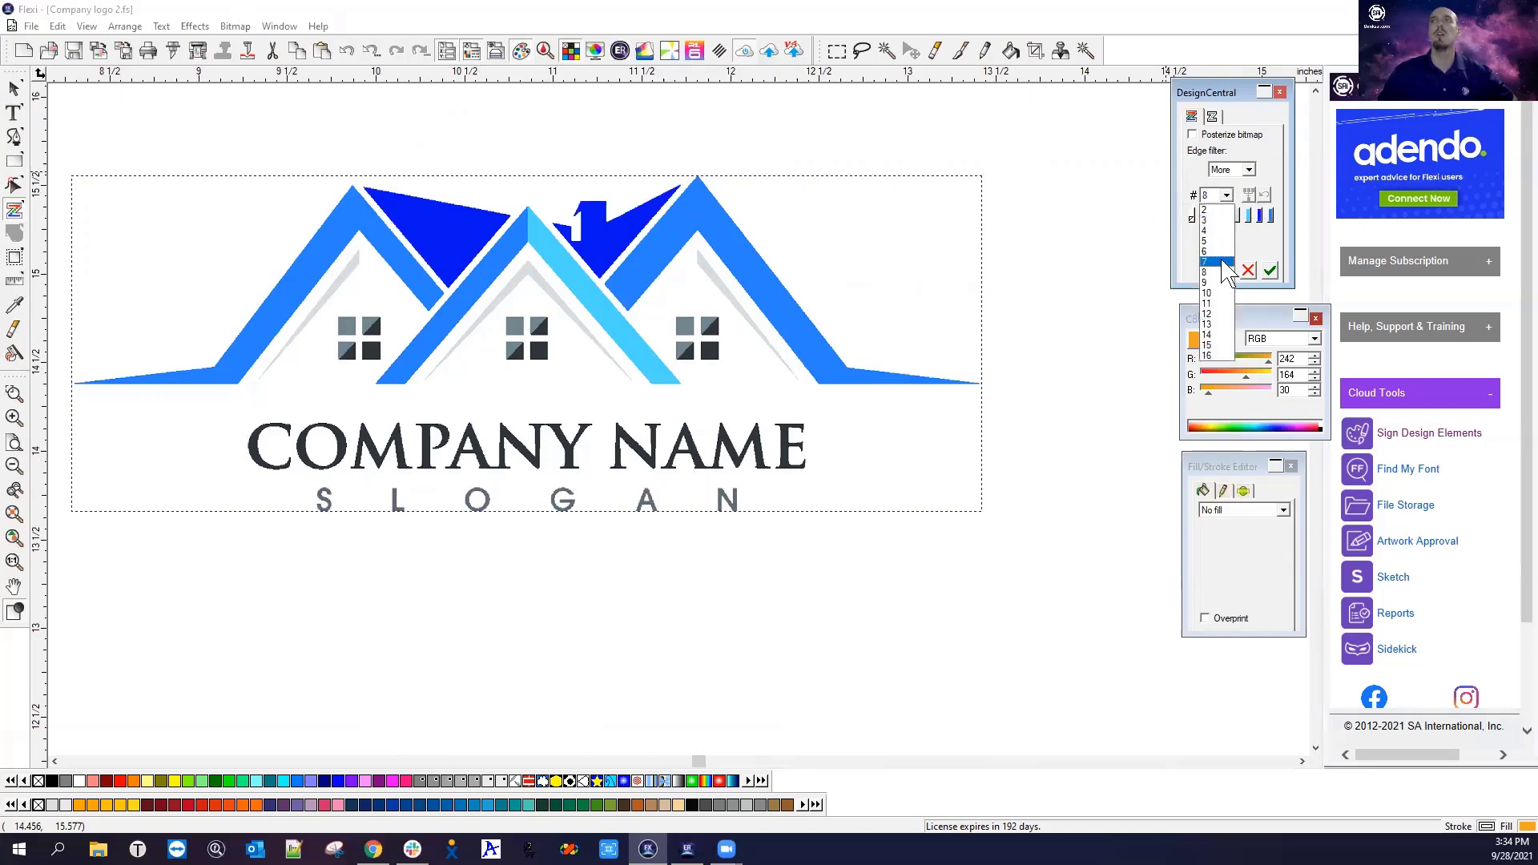
left_click(1220, 258)
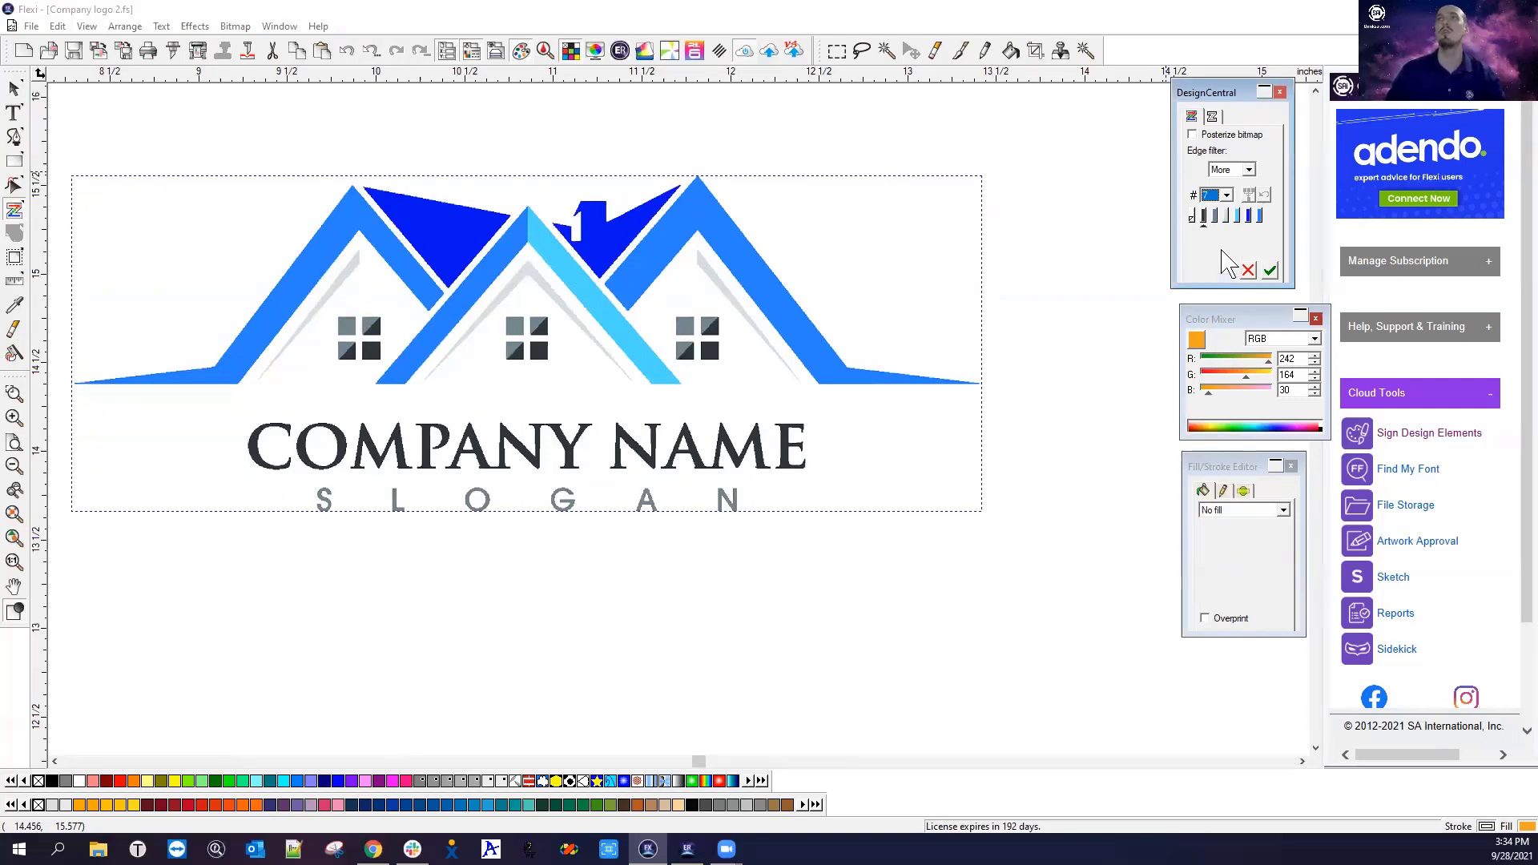
left_click(1270, 271)
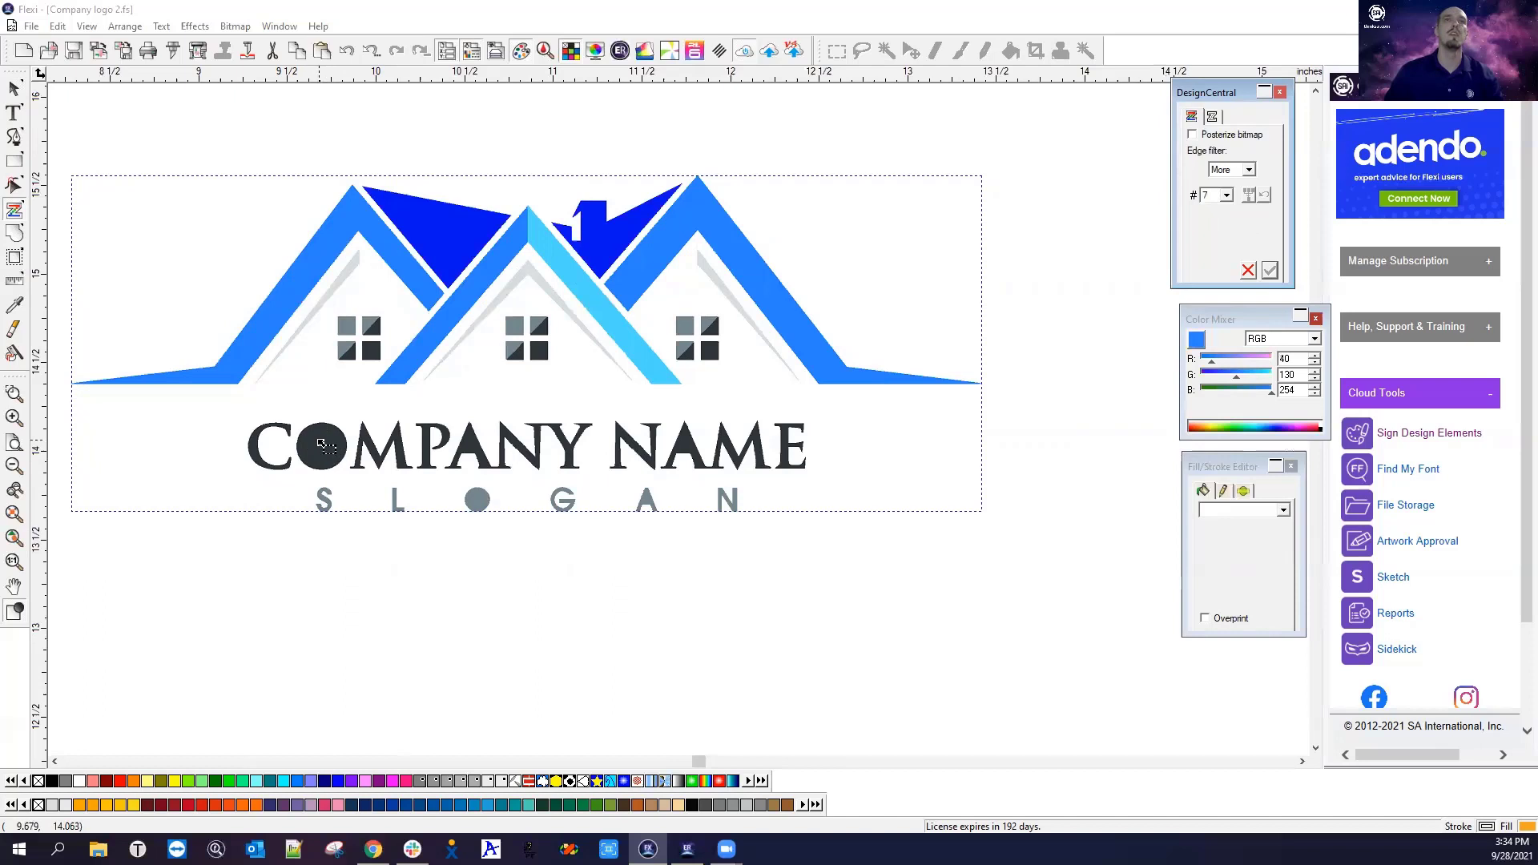
right_click(346, 559)
left_click(388, 566)
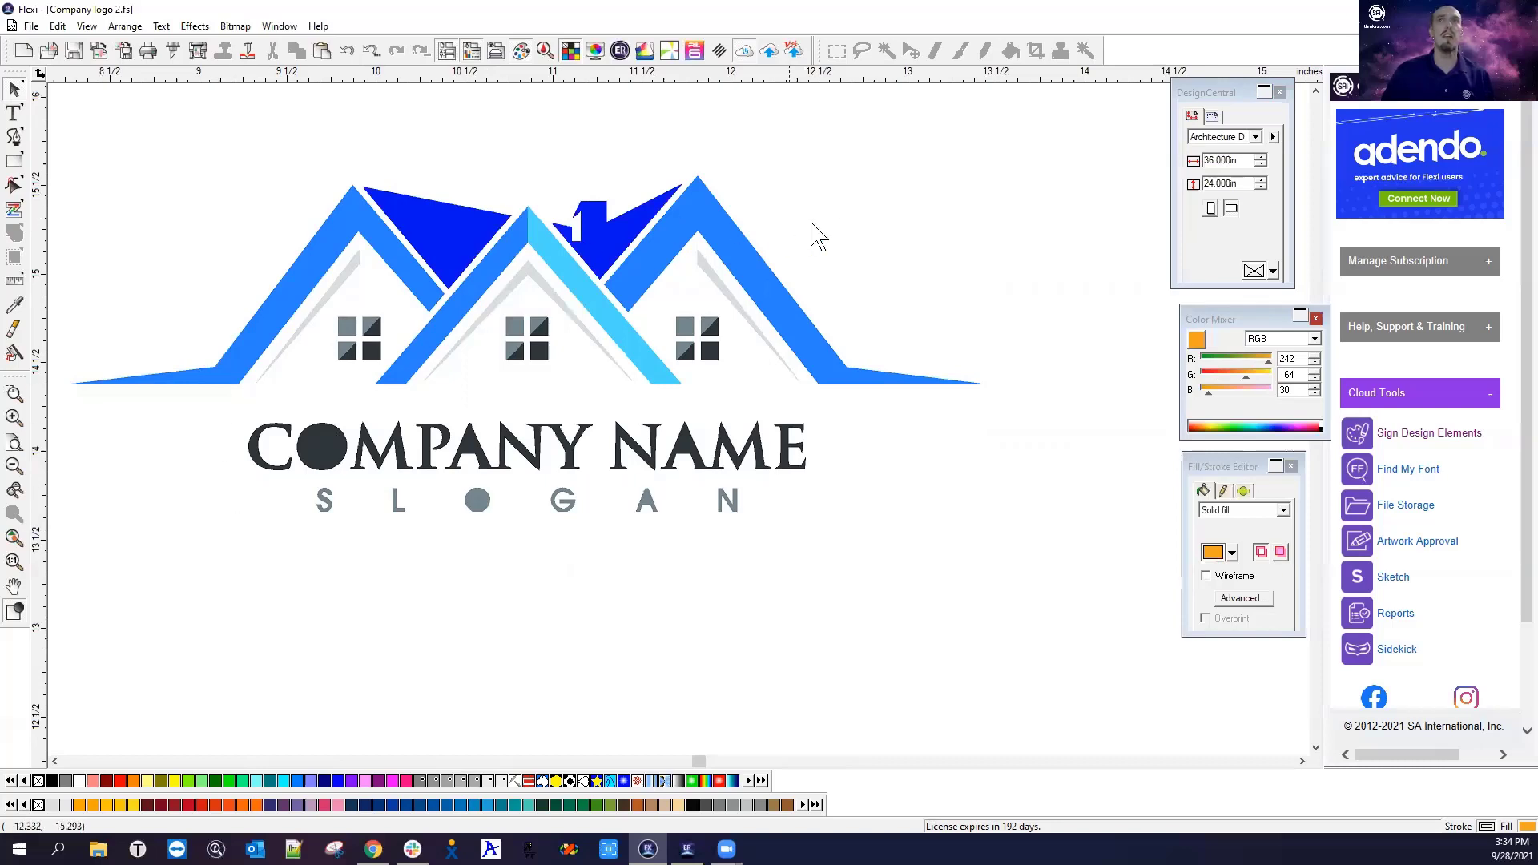
Delete the original blue logo bitmap and the traced COMPANY NAME and SLOGAN lettering, keeping only the traced house shapes
left_click(844, 234)
left_click_drag(844, 233, 1006, 250)
key("Delete")
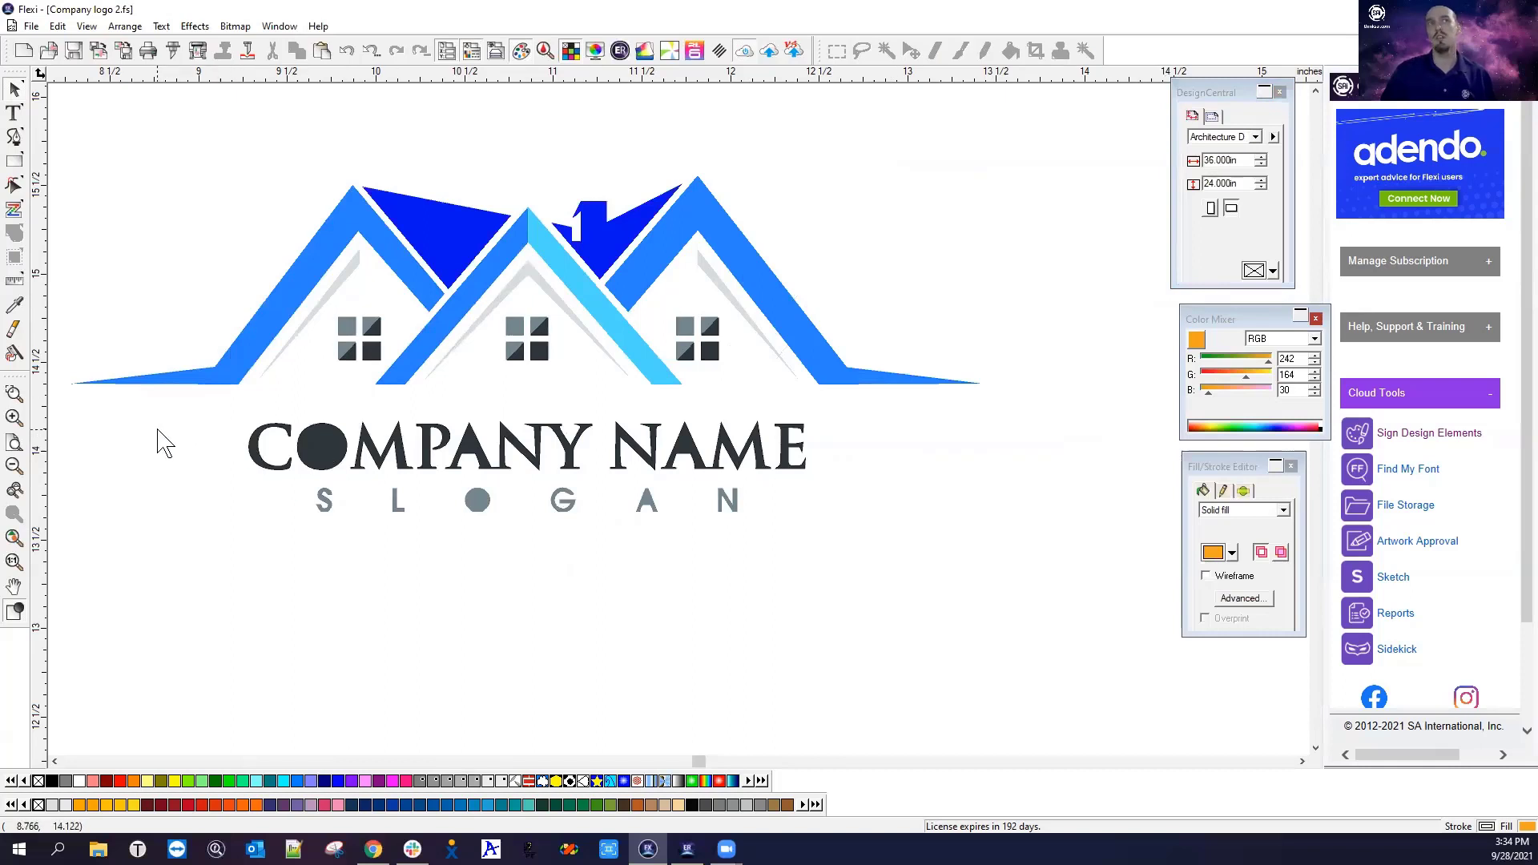
left_click_drag(182, 440, 988, 542)
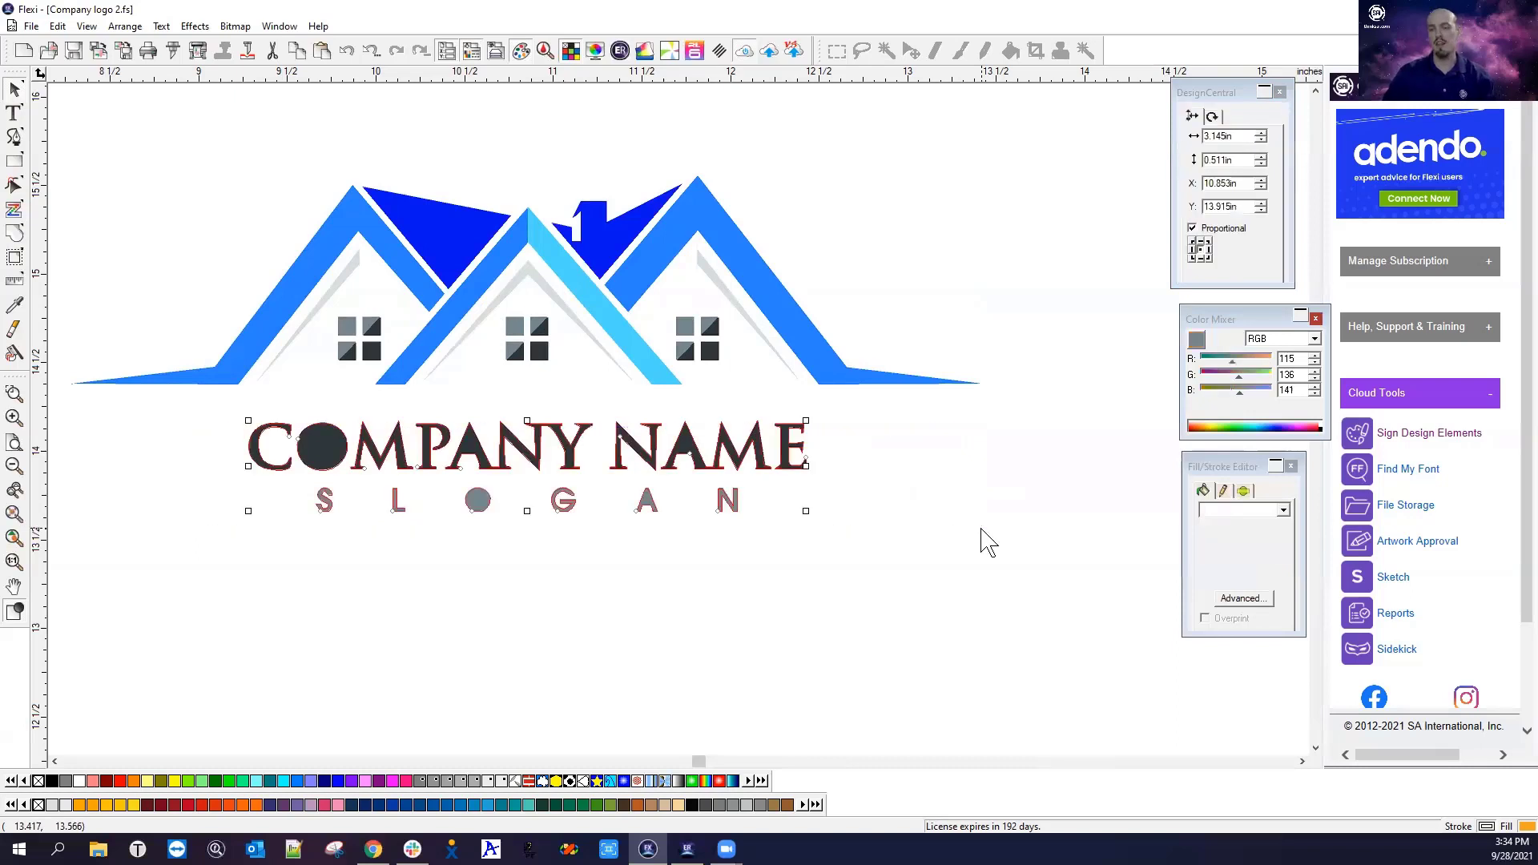
key("Delete")
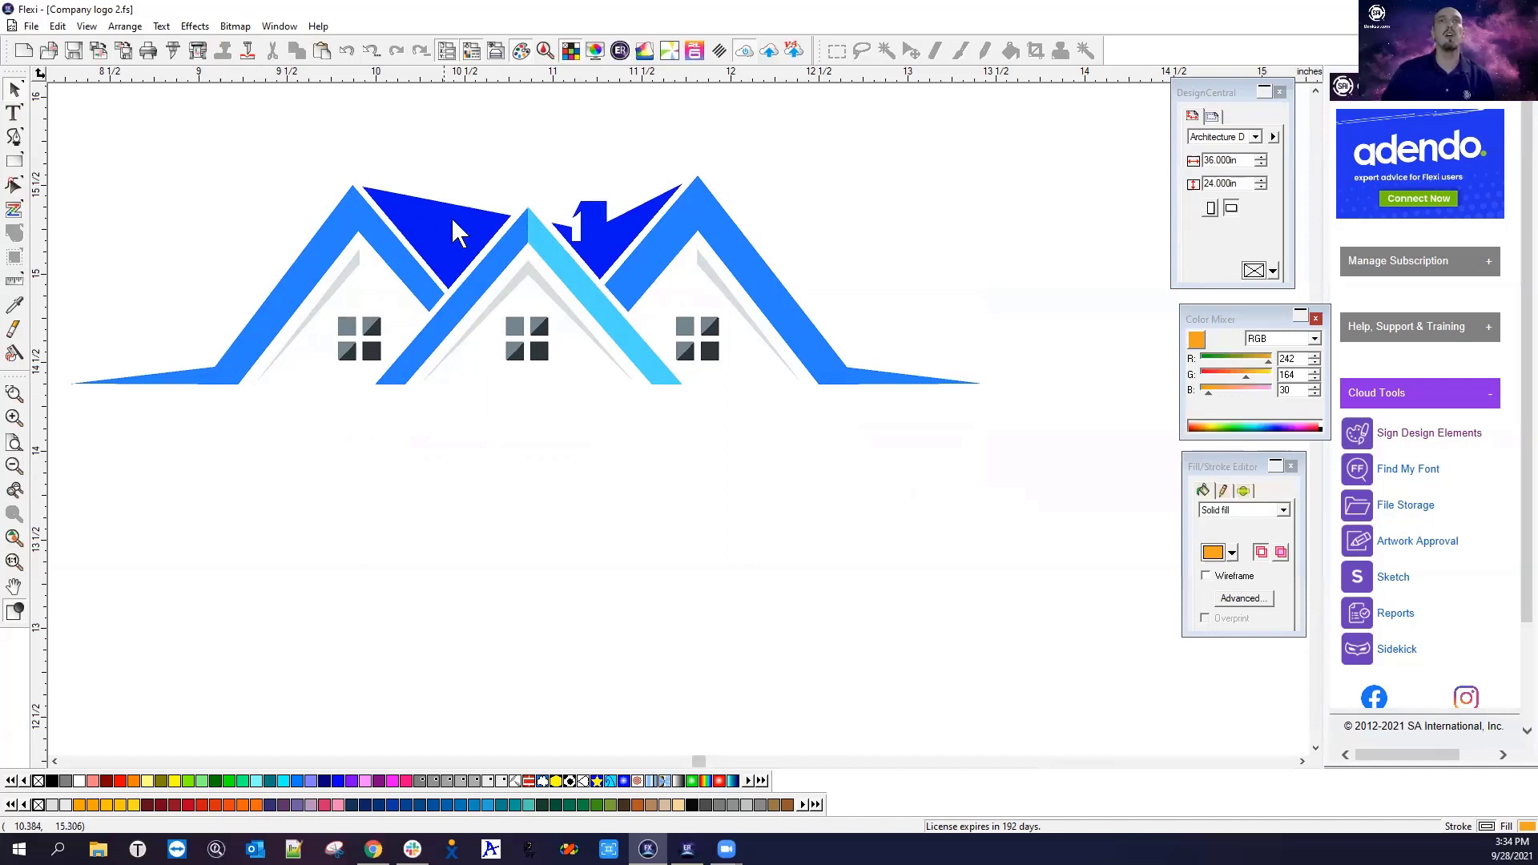
Examine the traced roof shapes up close, including the separate colour pieces, the chimney edges and the middle roof peak
left_click(567, 266)
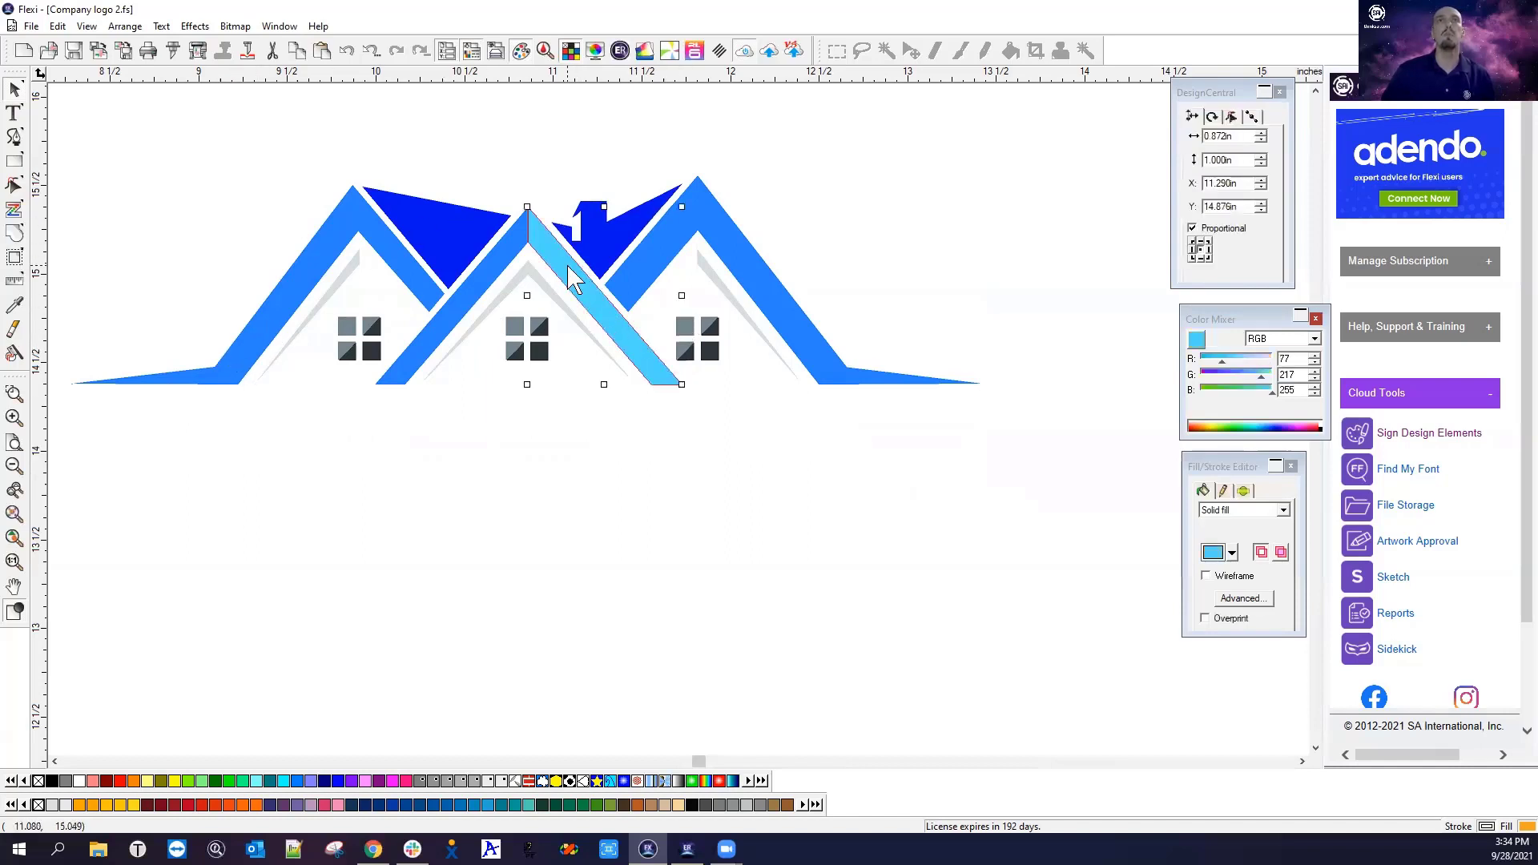
left_click(652, 244)
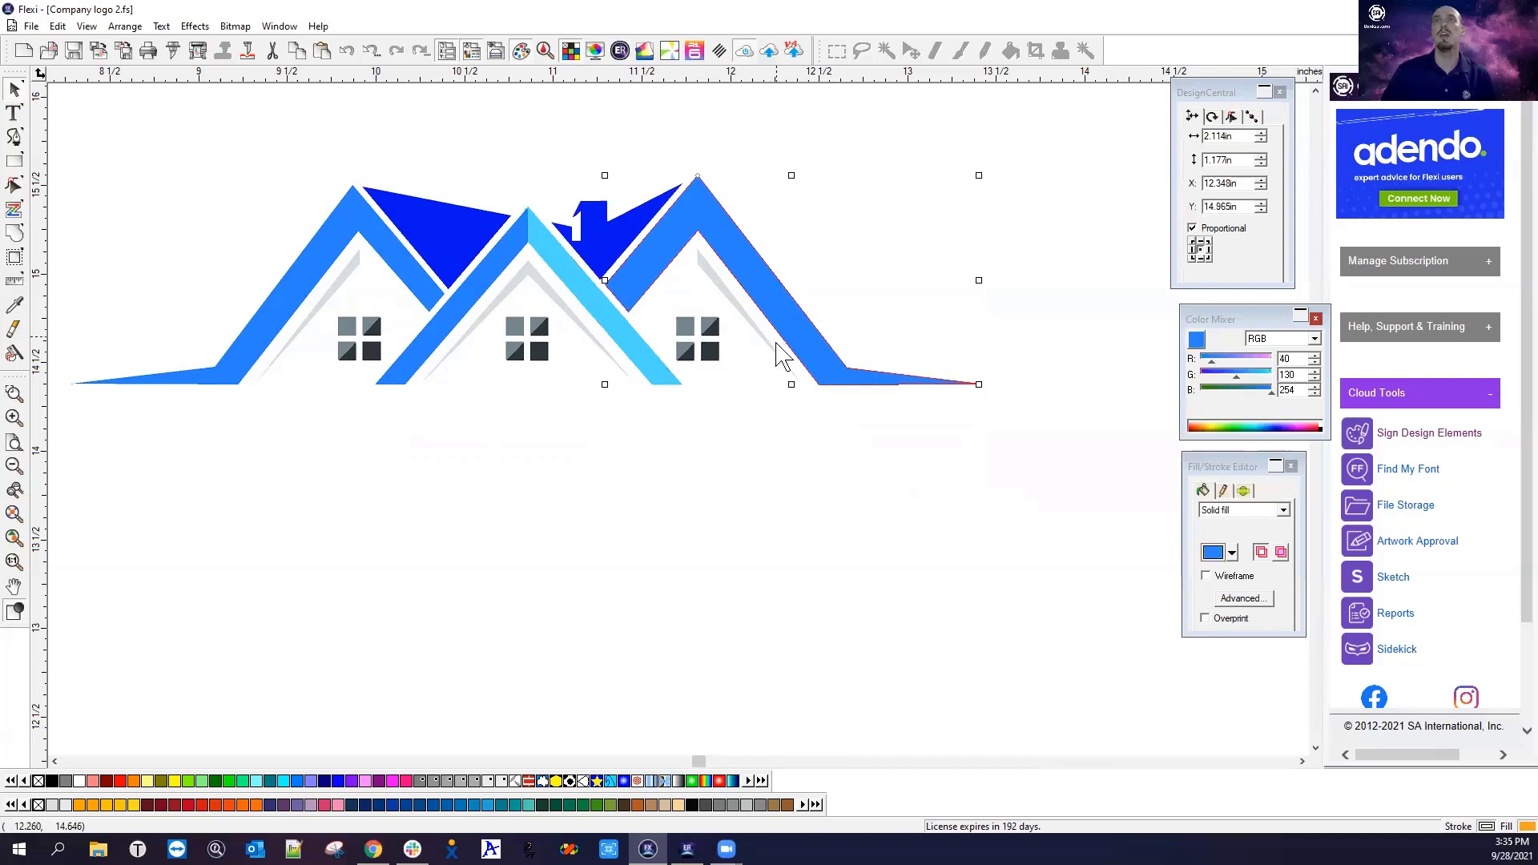
scroll(782, 350, "up", 2)
left_click(1041, 461)
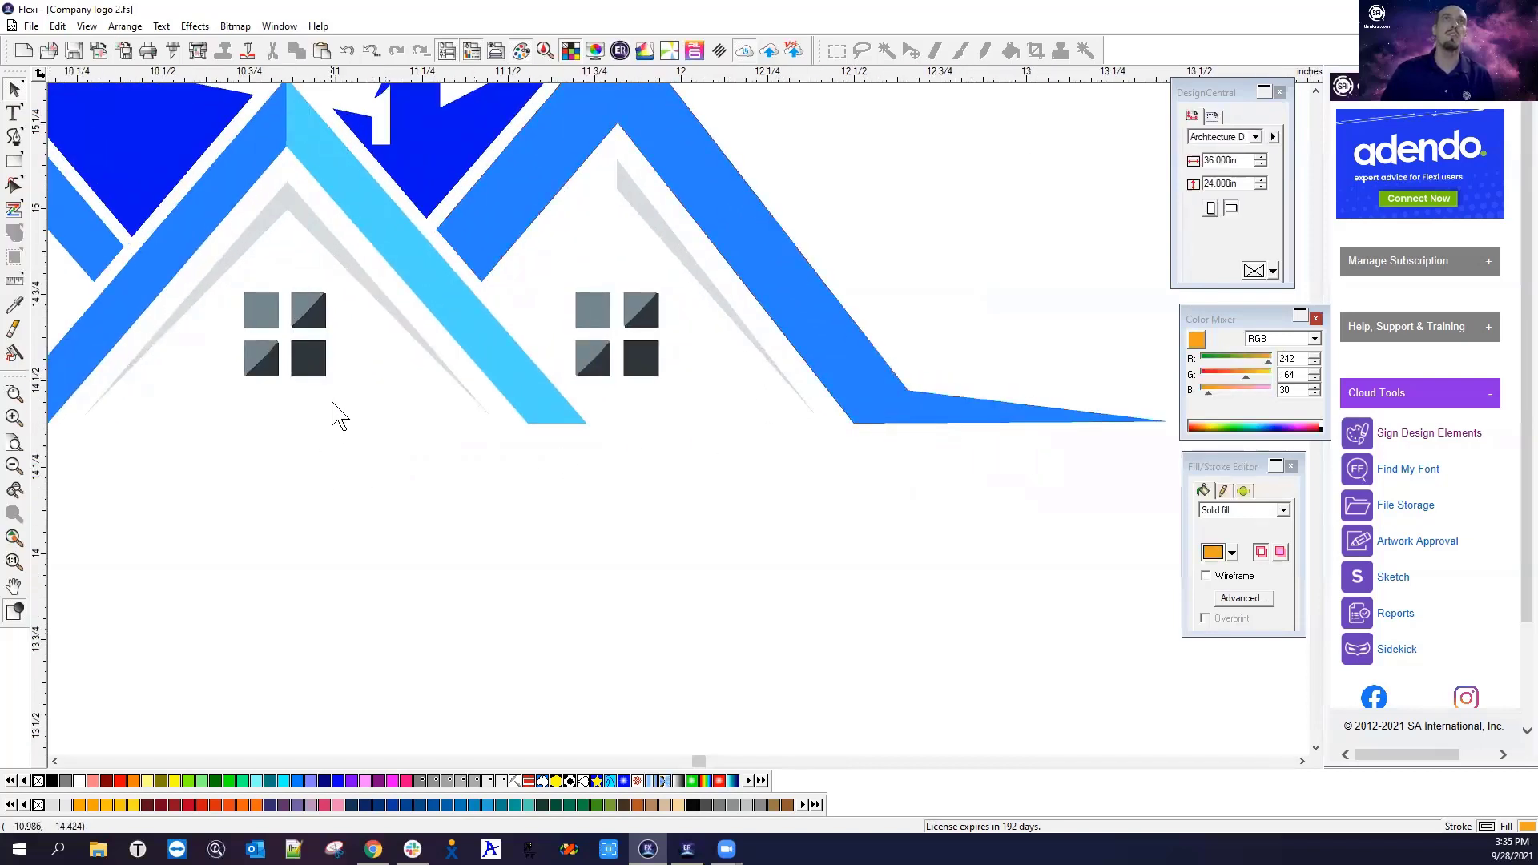
scroll(378, 489, "up", 4)
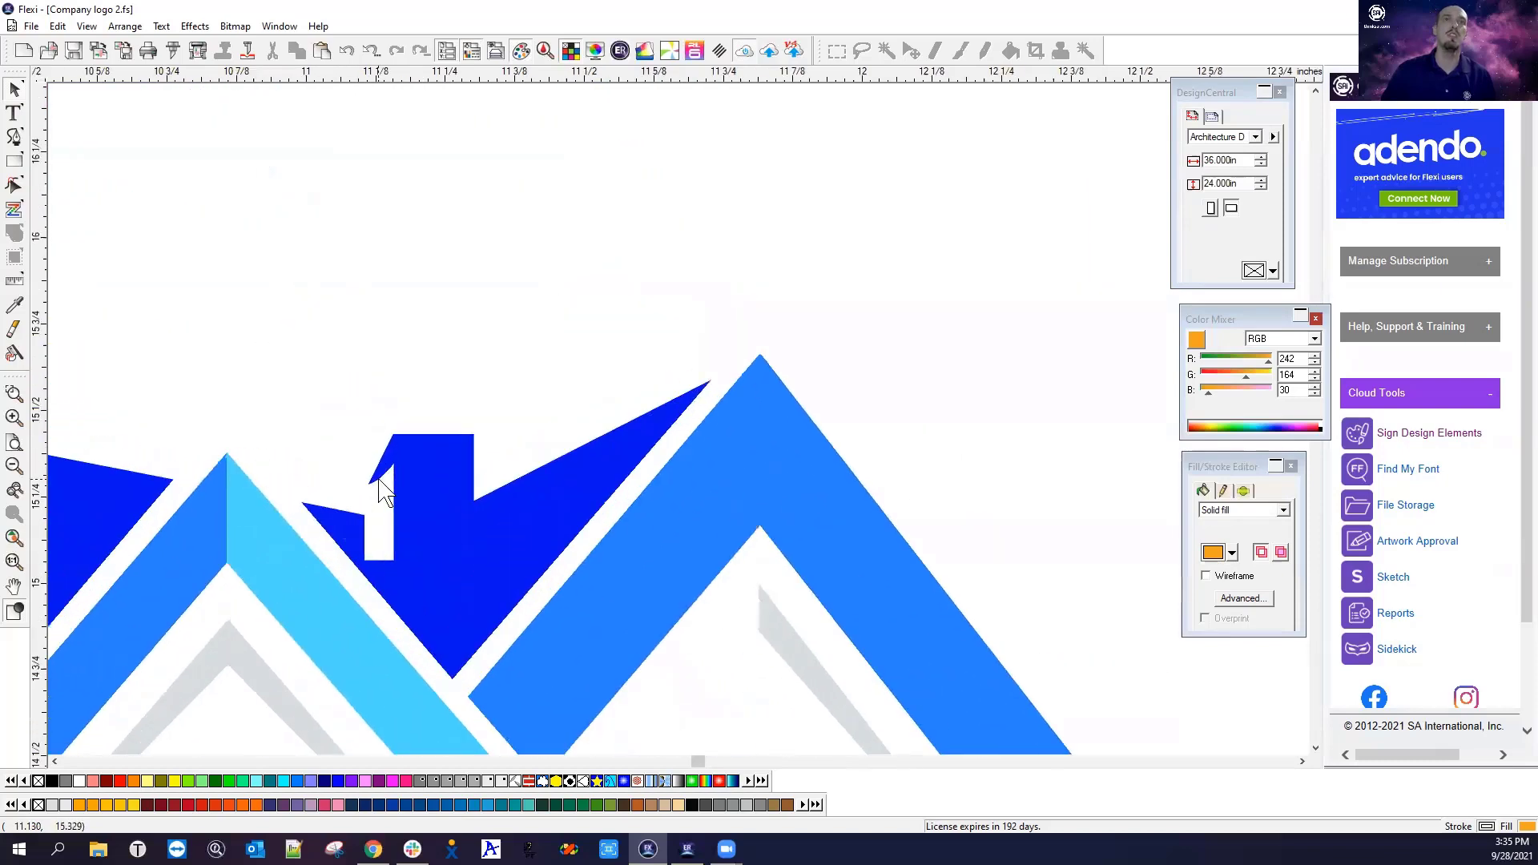
scroll(381, 513, "up", 2)
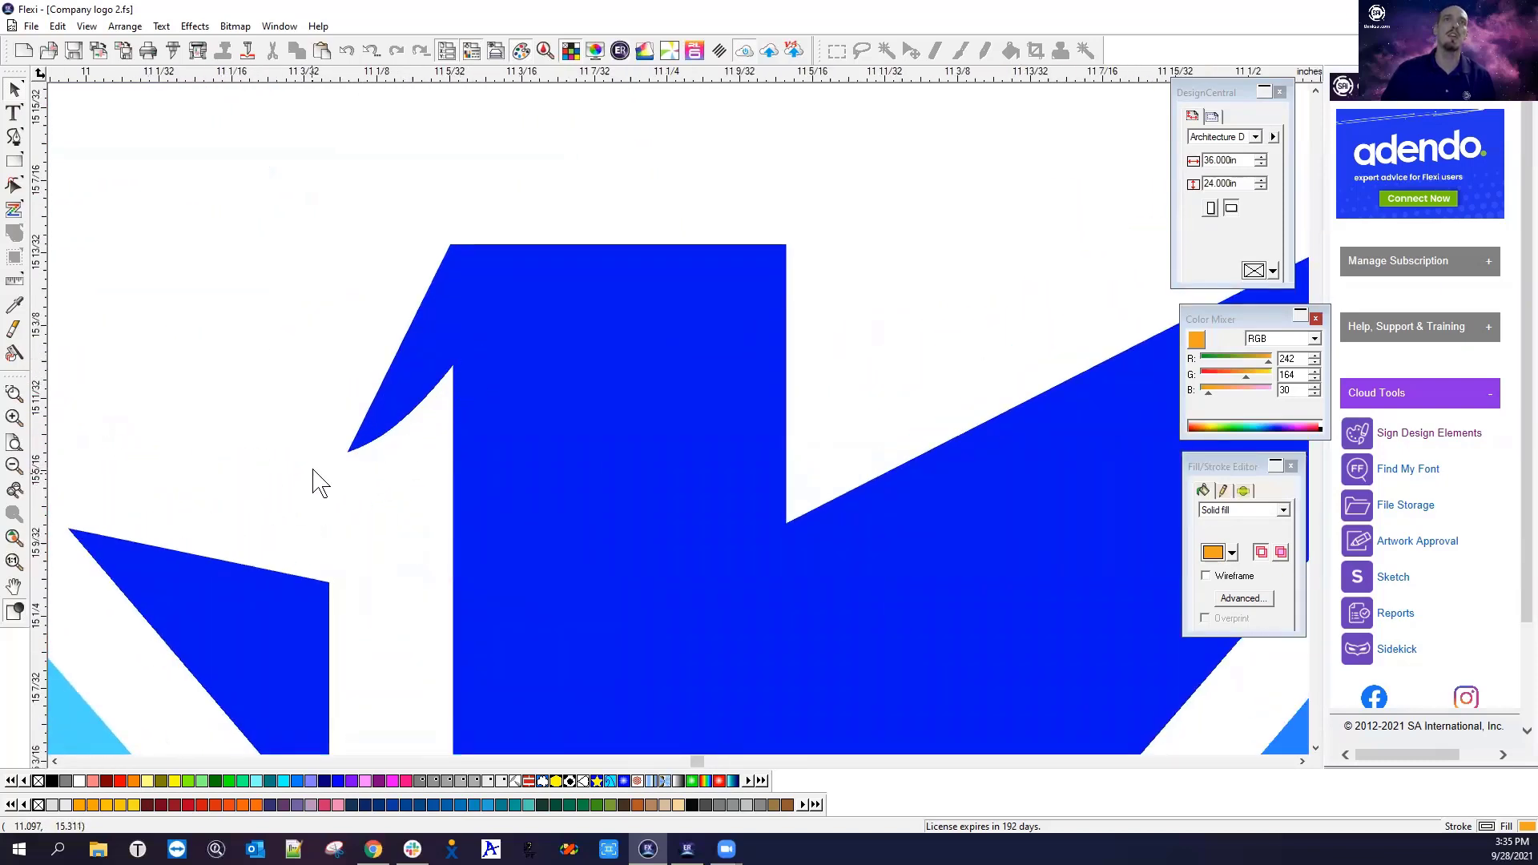
scroll(497, 468, "down", 3)
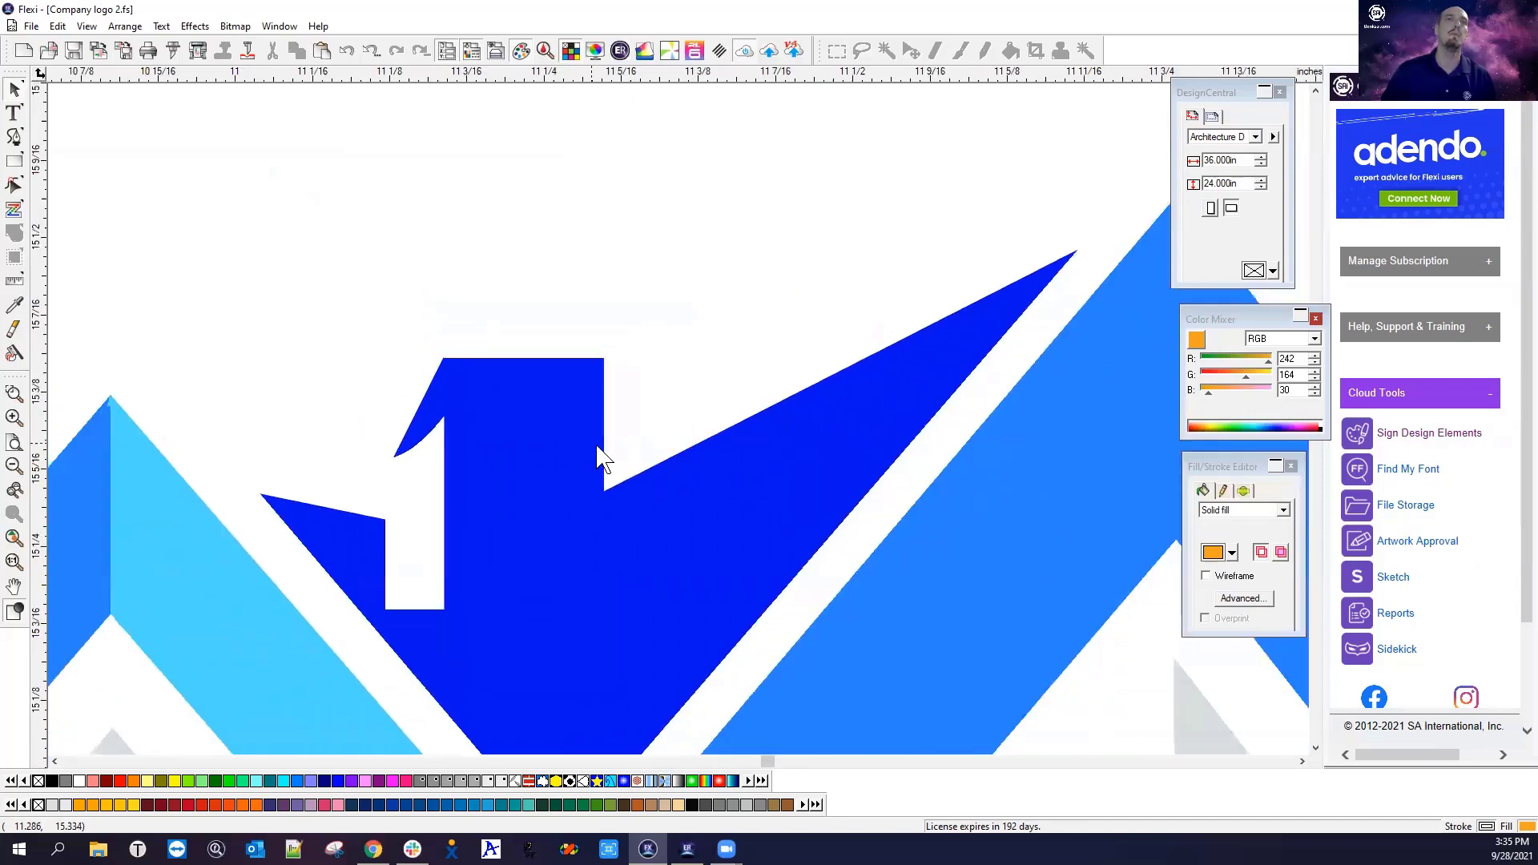
scroll(288, 450, "up", 2)
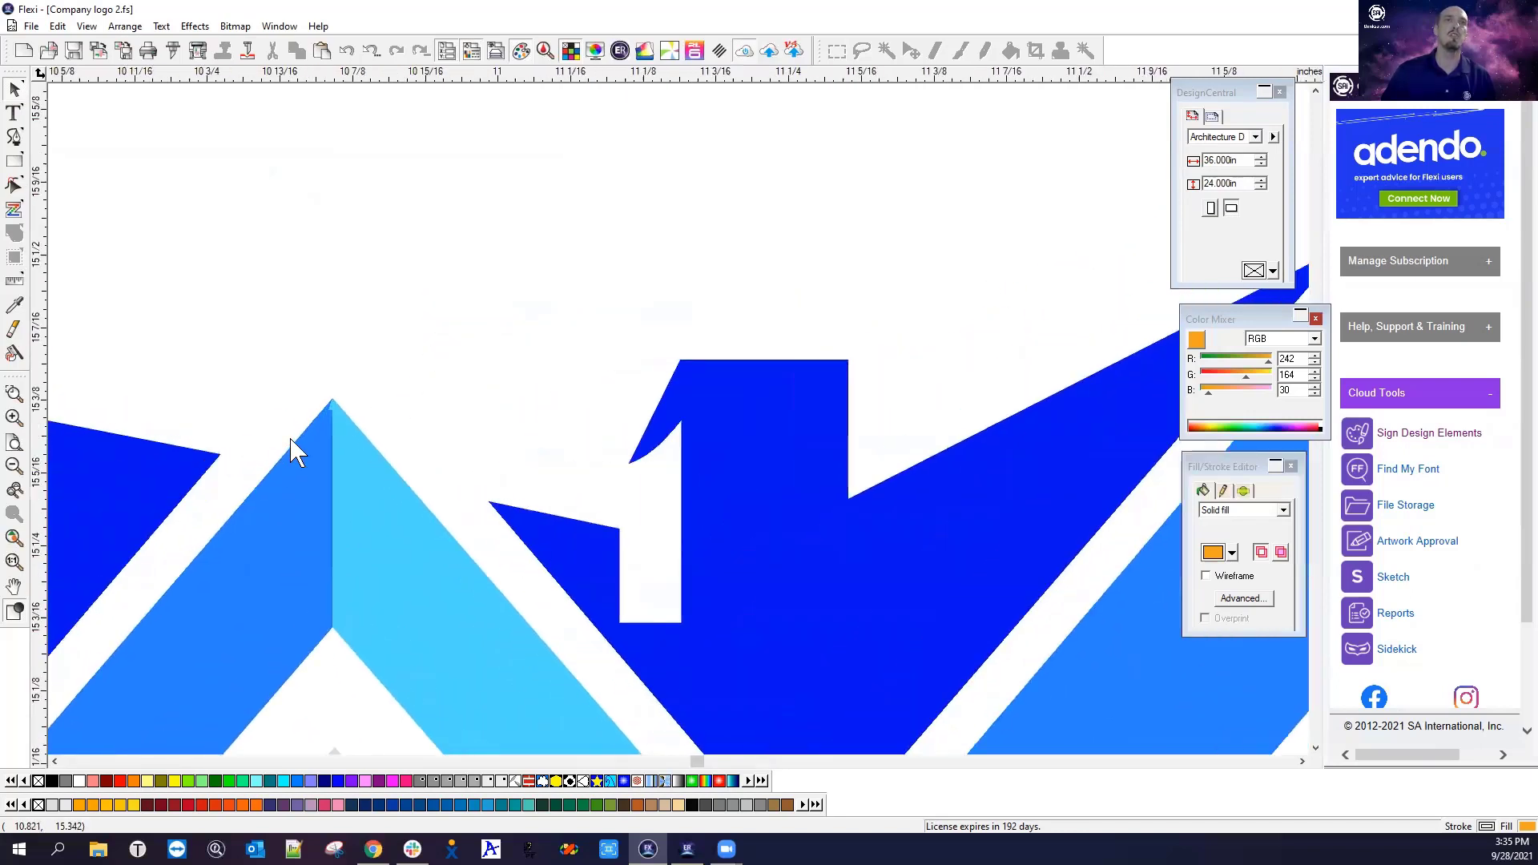
scroll(344, 396, "up", 3)
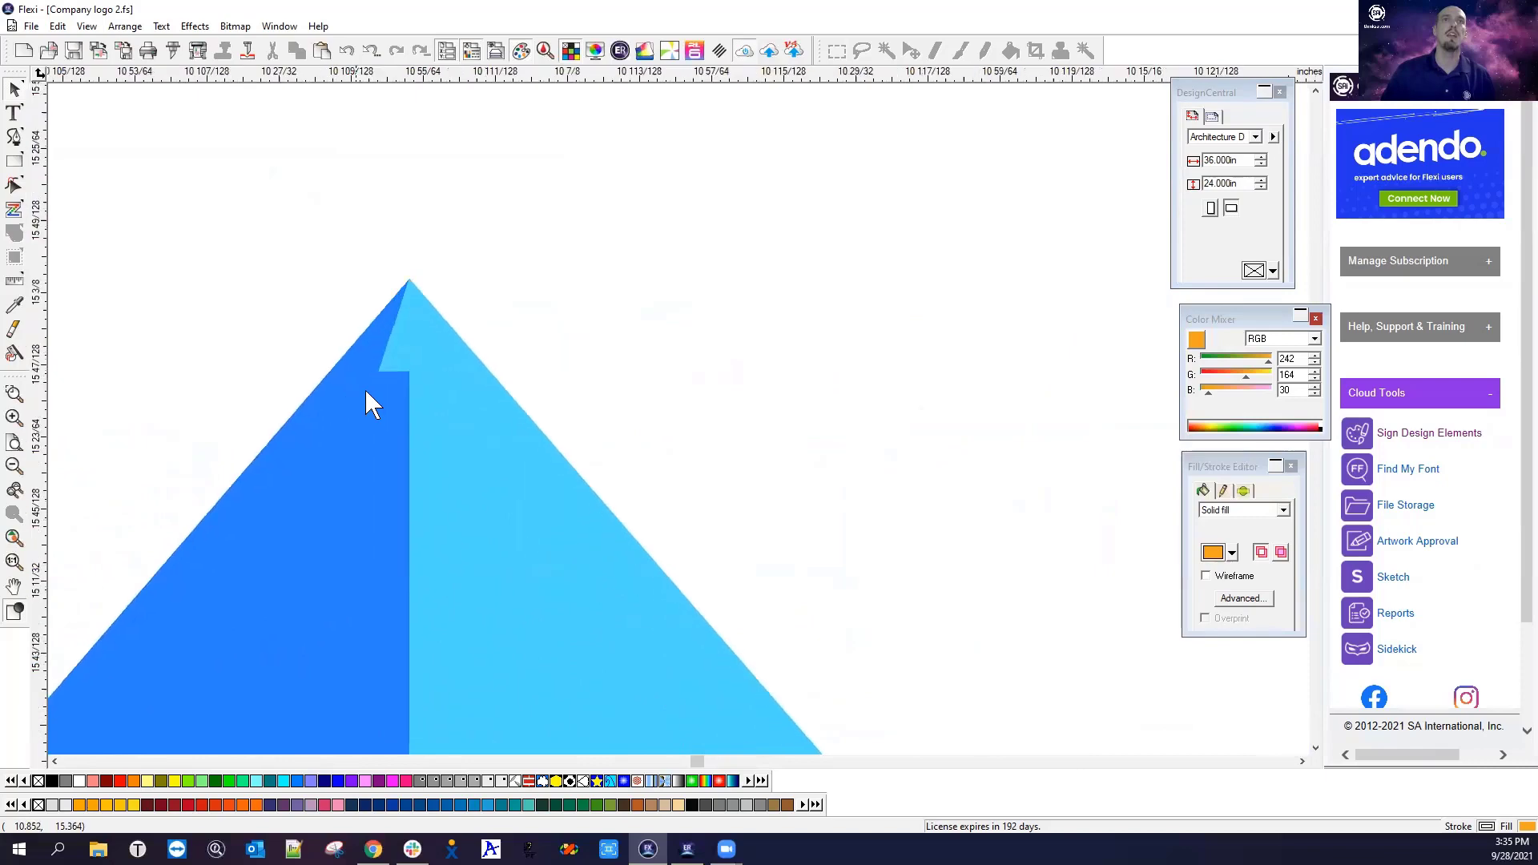
scroll(418, 309, "down", 3)
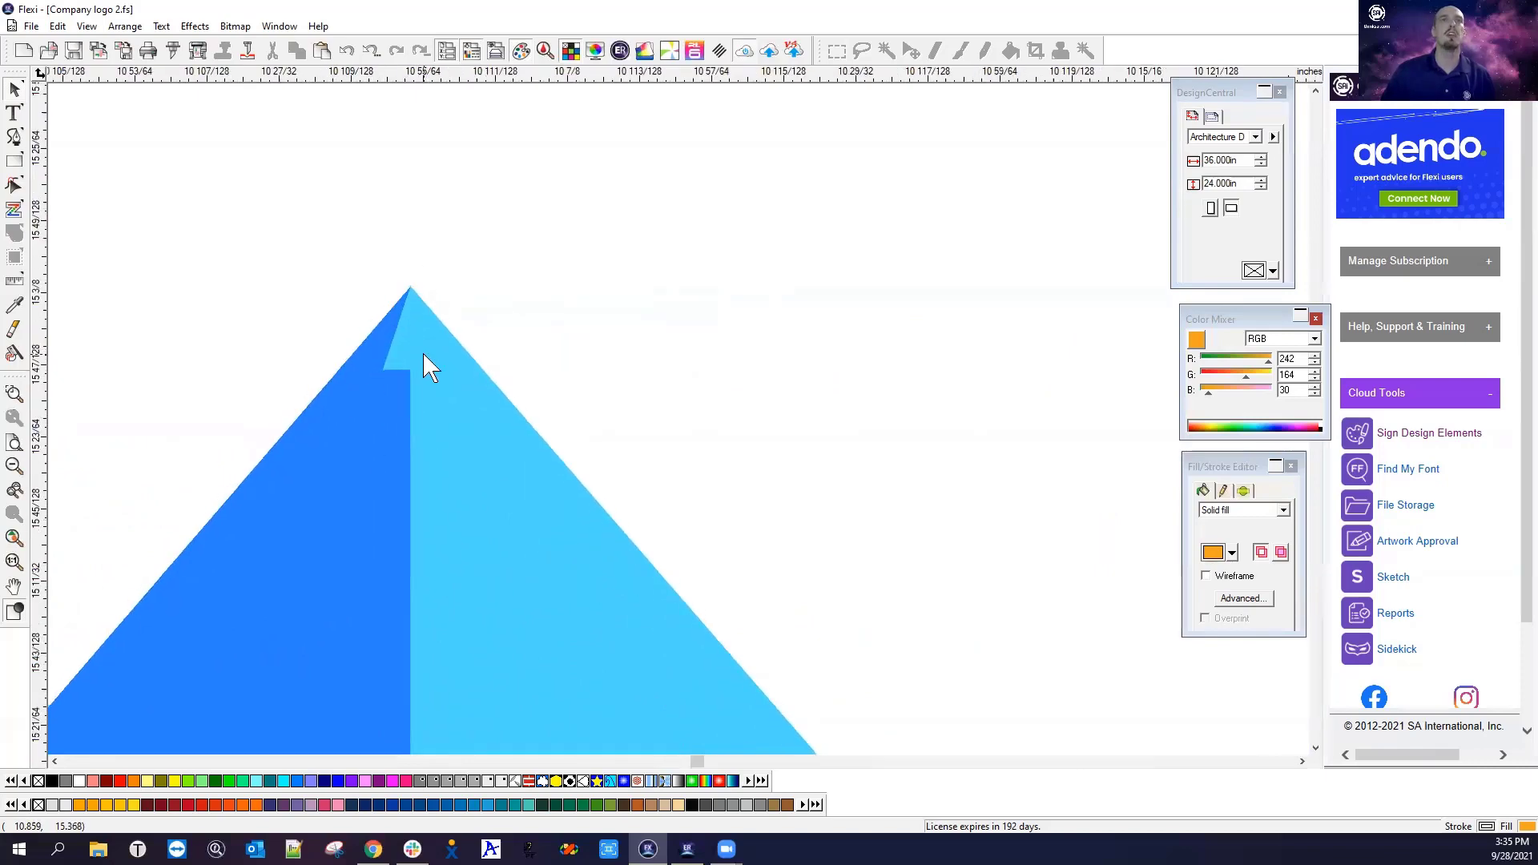
scroll(416, 298, "down", 2)
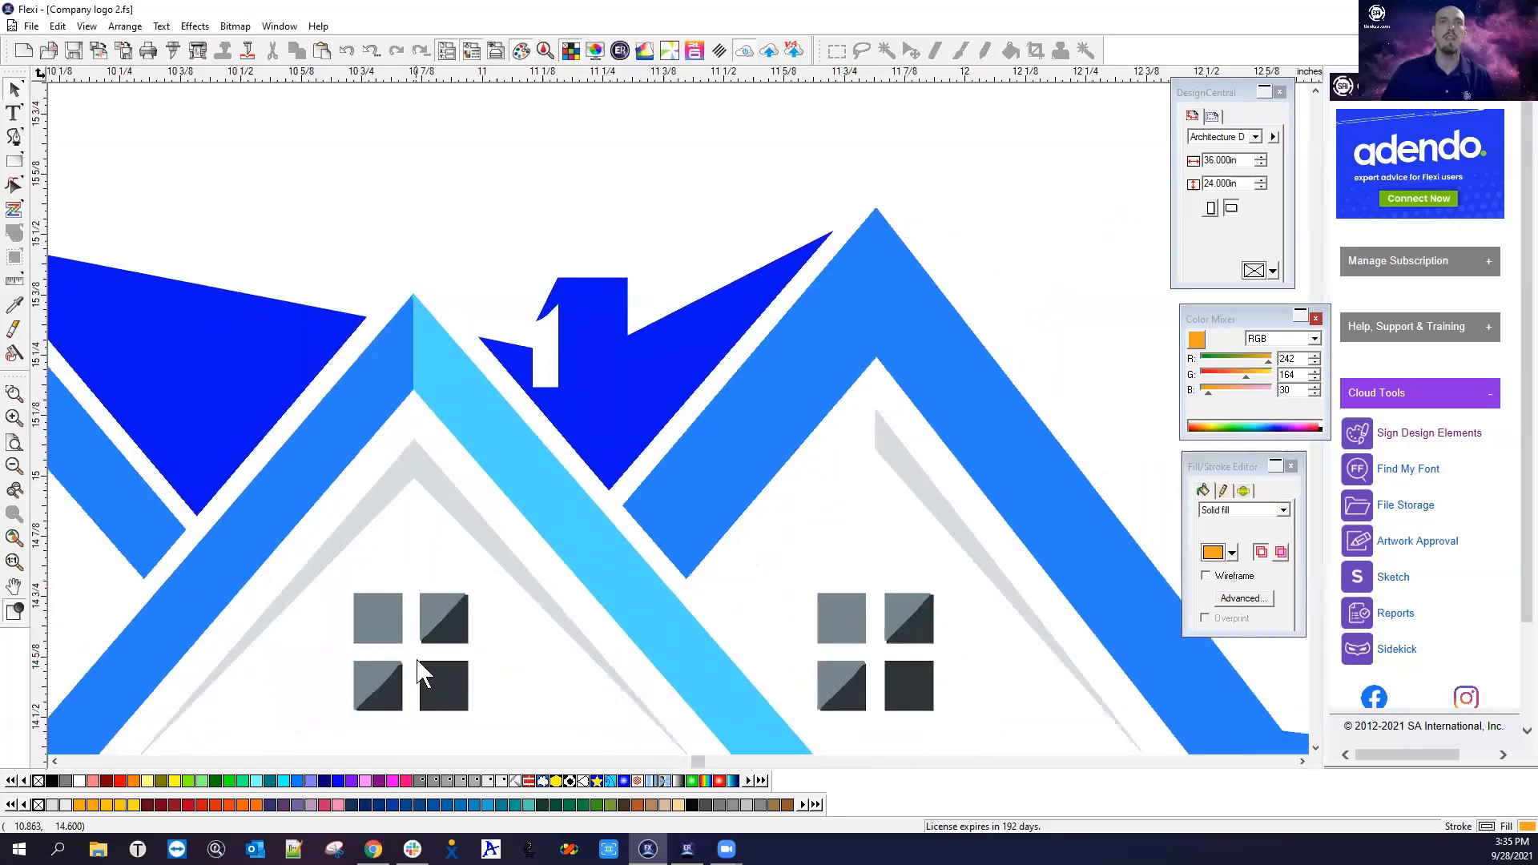
Examine the edges and corners of the two-tone panes in the middle house's window
scroll(426, 658, "up", 3)
scroll(437, 645, "up", 2)
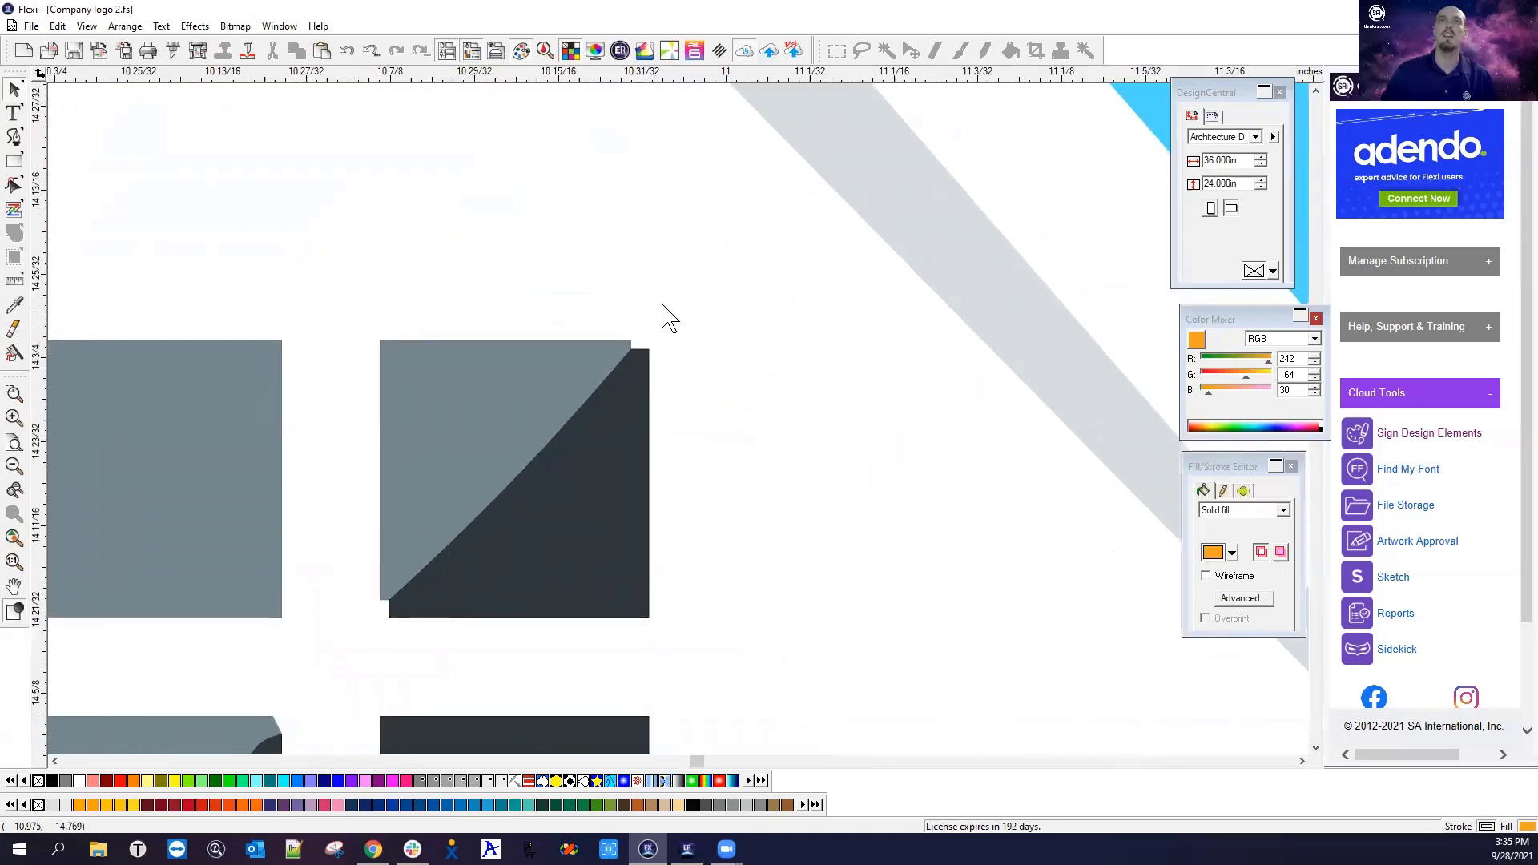
scroll(457, 472, "down", 2)
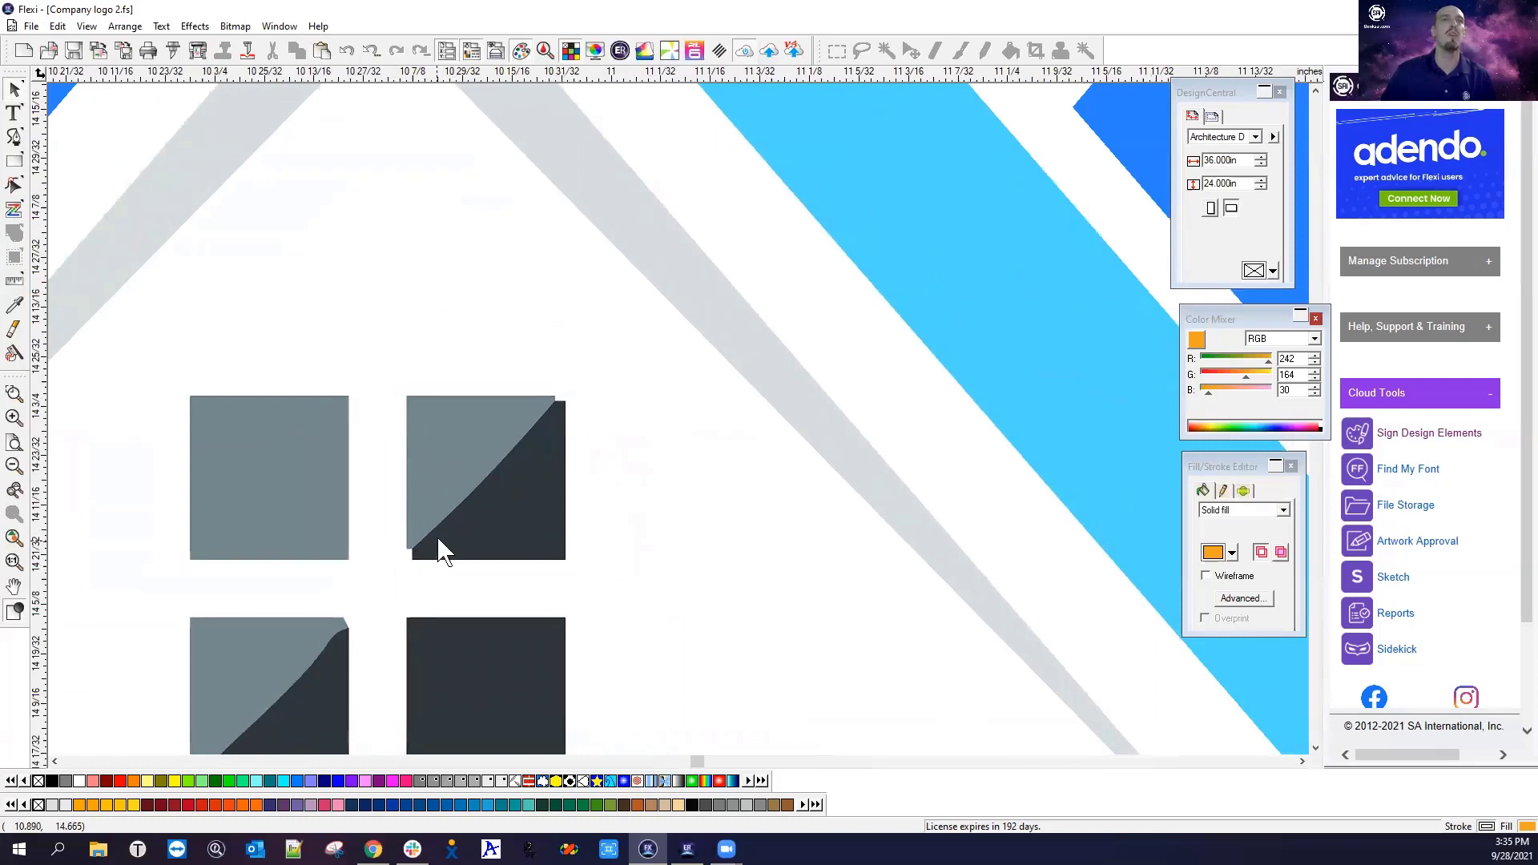
scroll(442, 552, "down", 2)
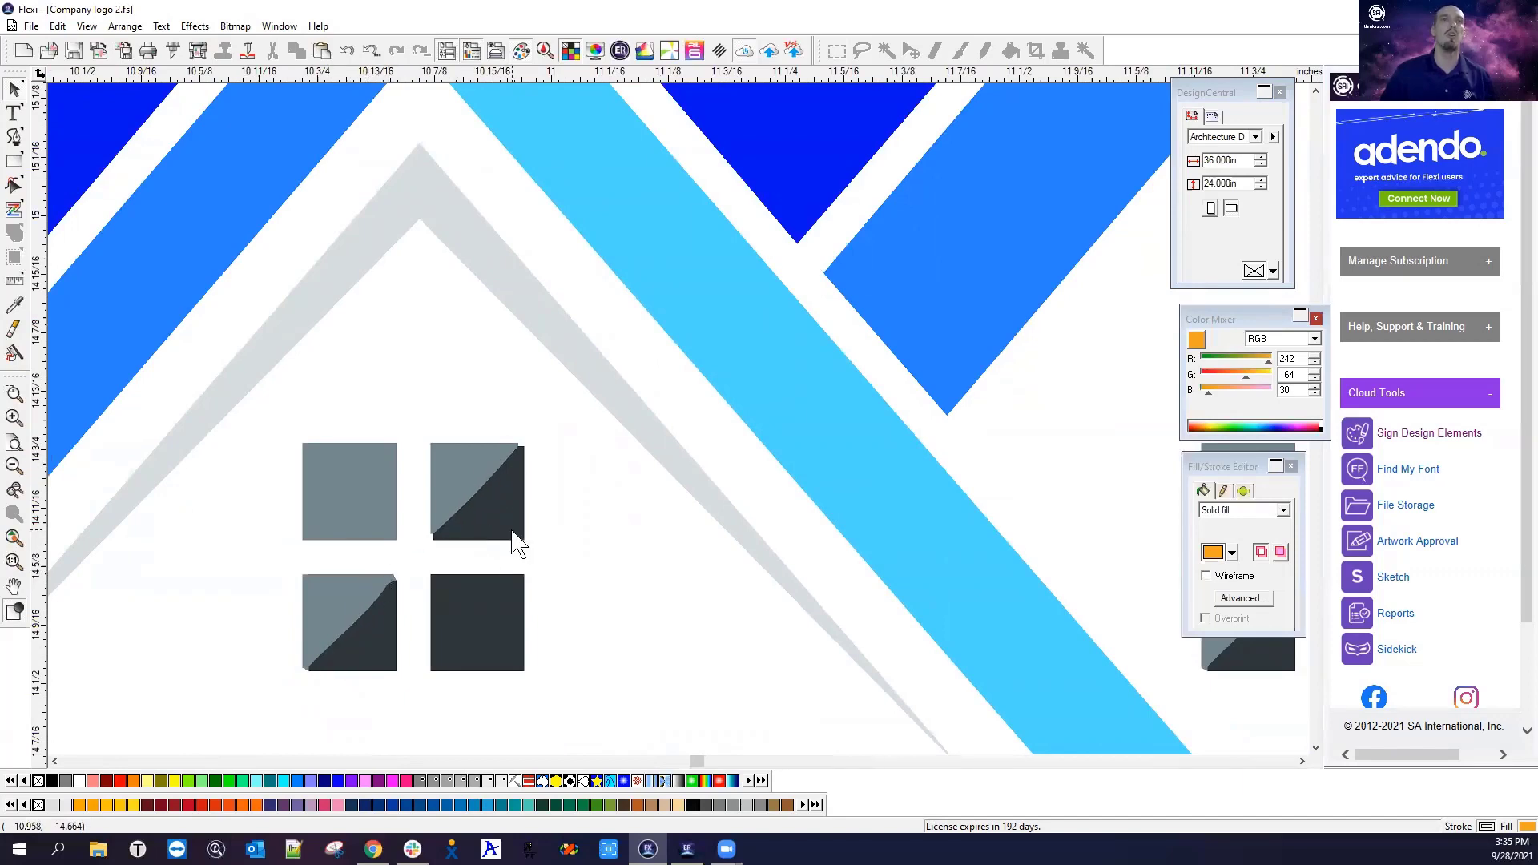
scroll(517, 545, "down", 5)
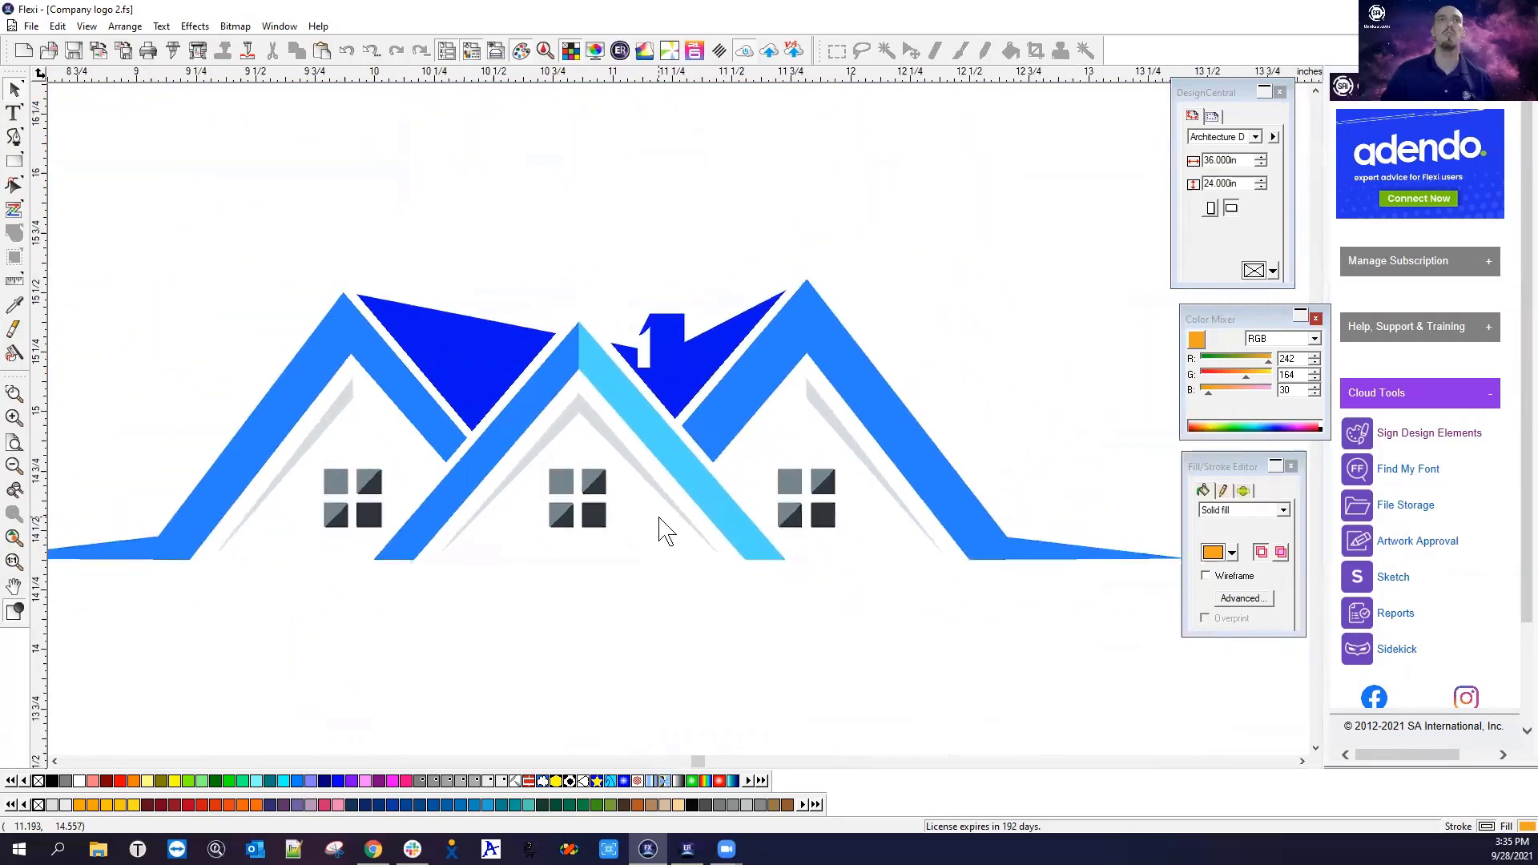
Select all the traced house shapes of the blue logo together
scroll(673, 535, "down", 2)
left_click_drag(206, 336, 1035, 622)
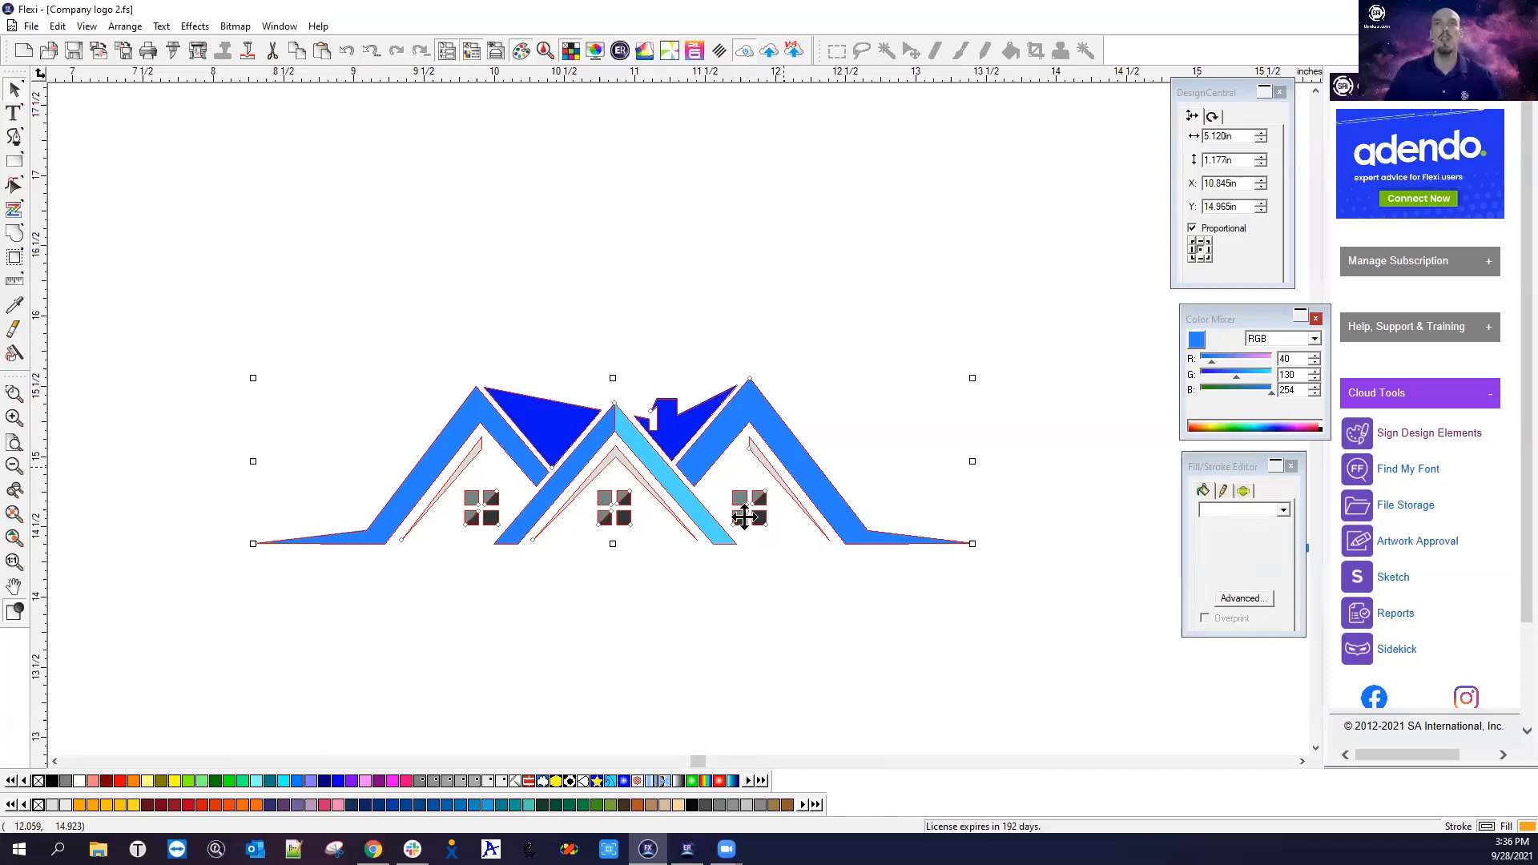
left_click(225, 324)
left_click_drag(224, 306, 1018, 629)
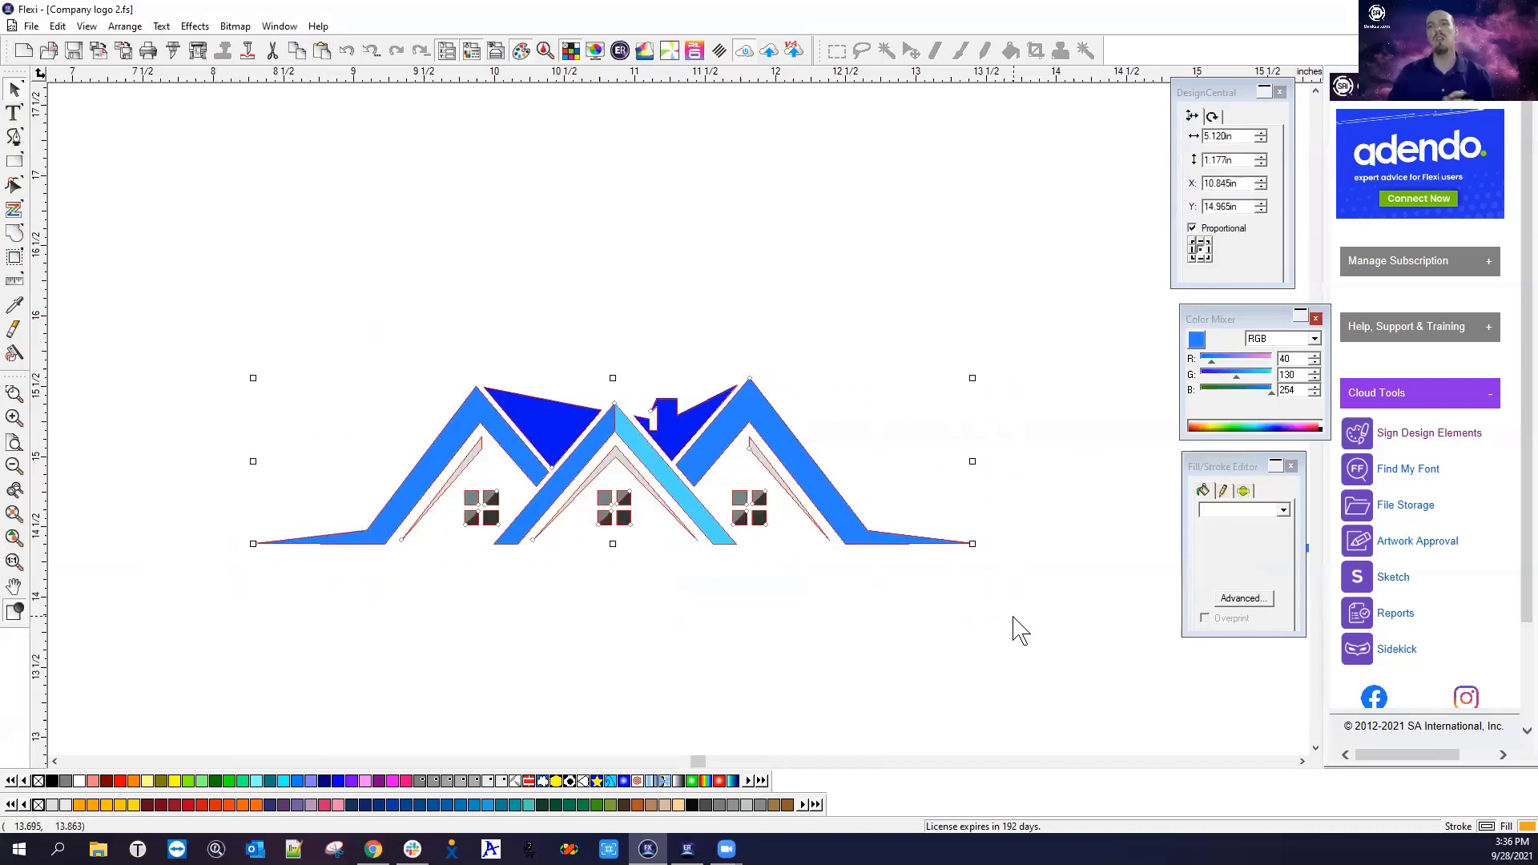
Switch to the Blurry house logo.fs document, move the two stacked black houses out of the way and bring the separate house bitmap into the cleared space
left_click(34, 26)
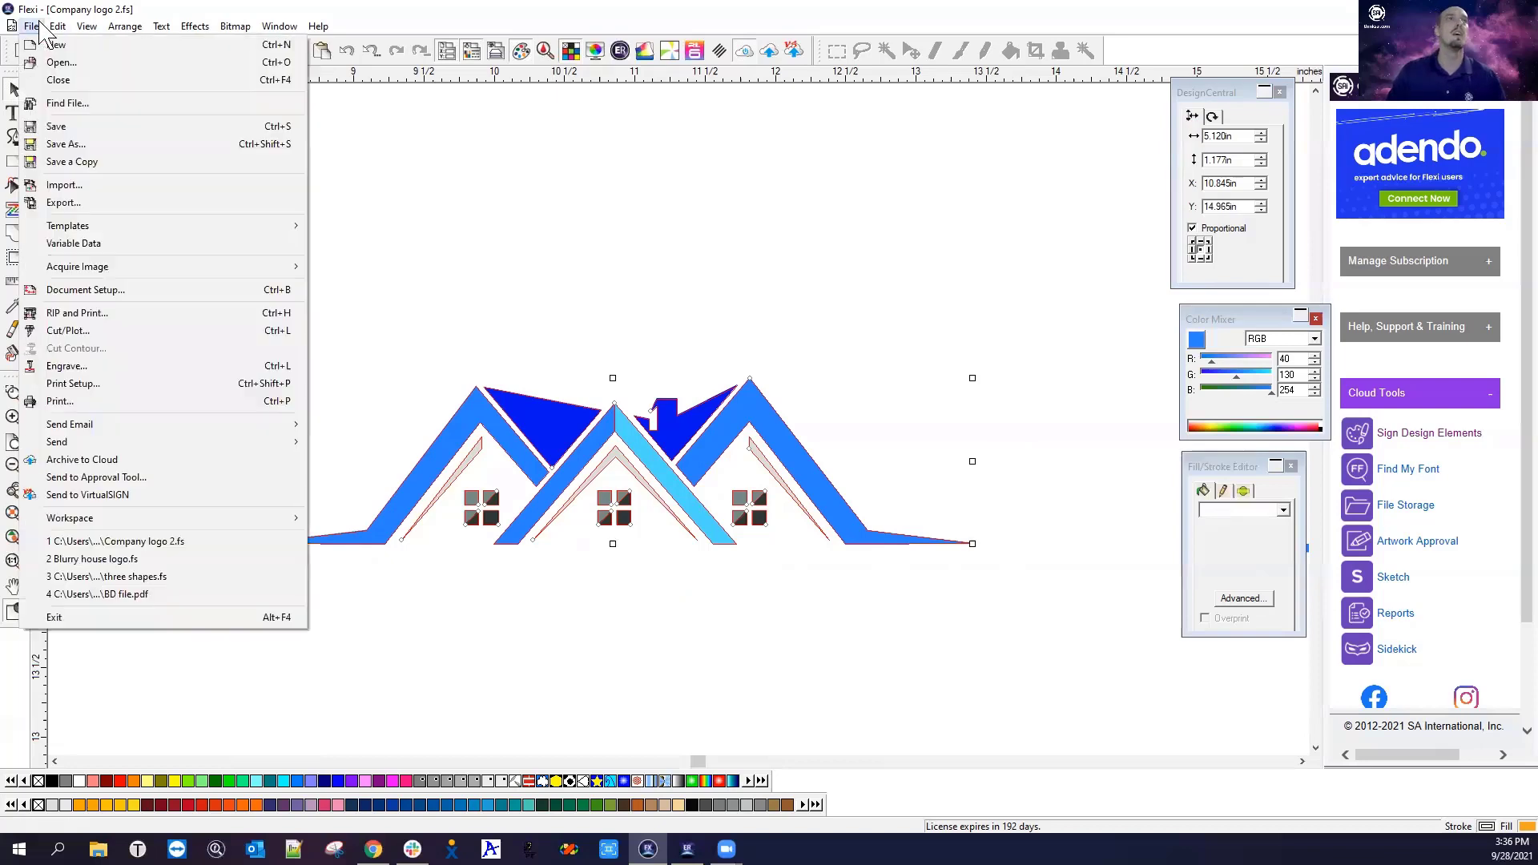
mouse_move(287, 28)
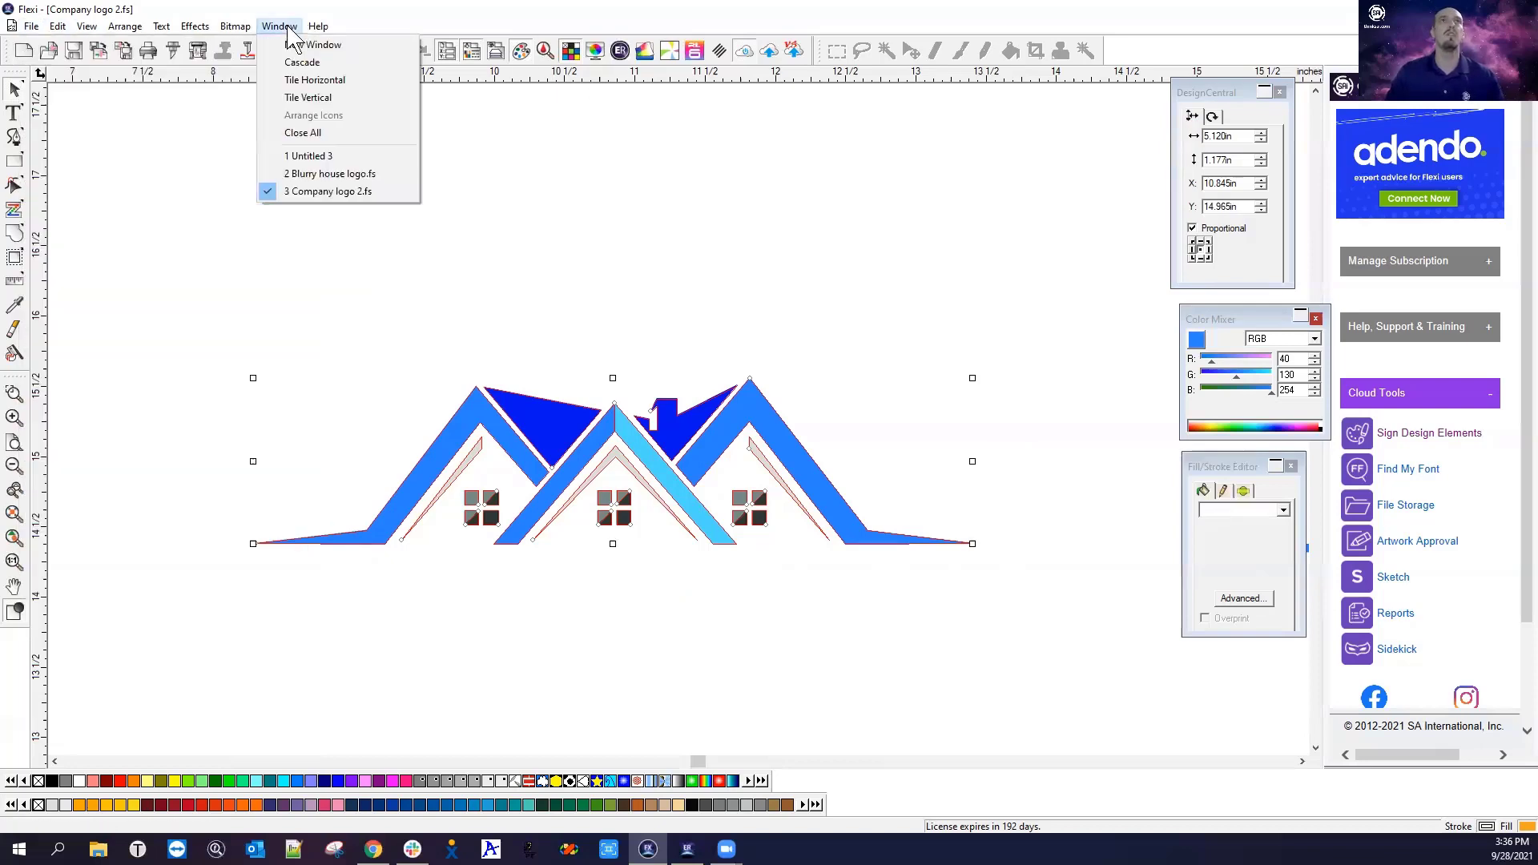
left_click(329, 173)
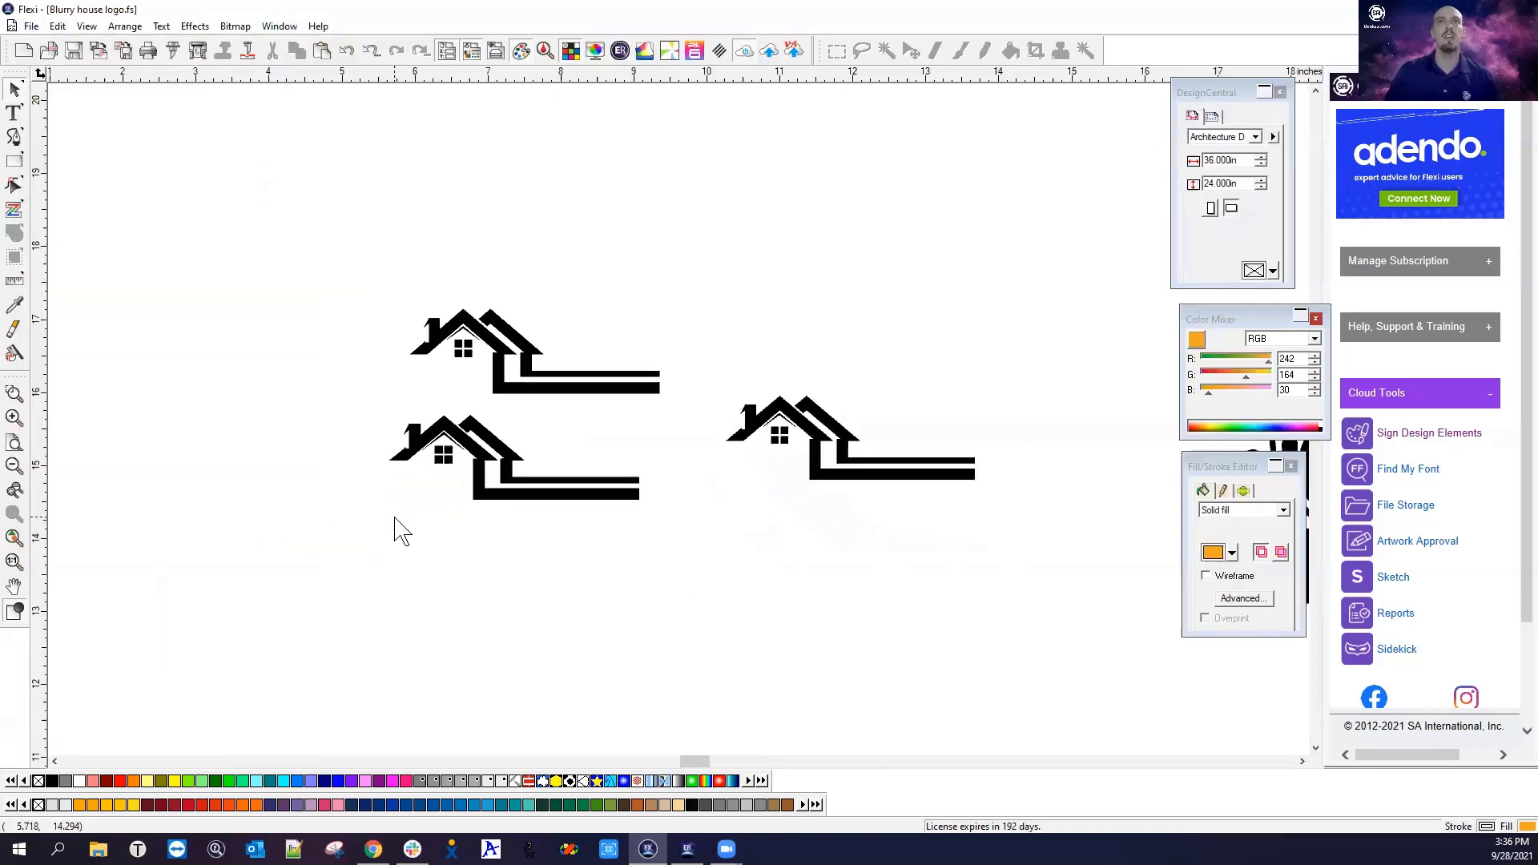
left_click(567, 501)
left_click_drag(364, 256, 679, 577)
left_click_drag(563, 388, 1040, 195)
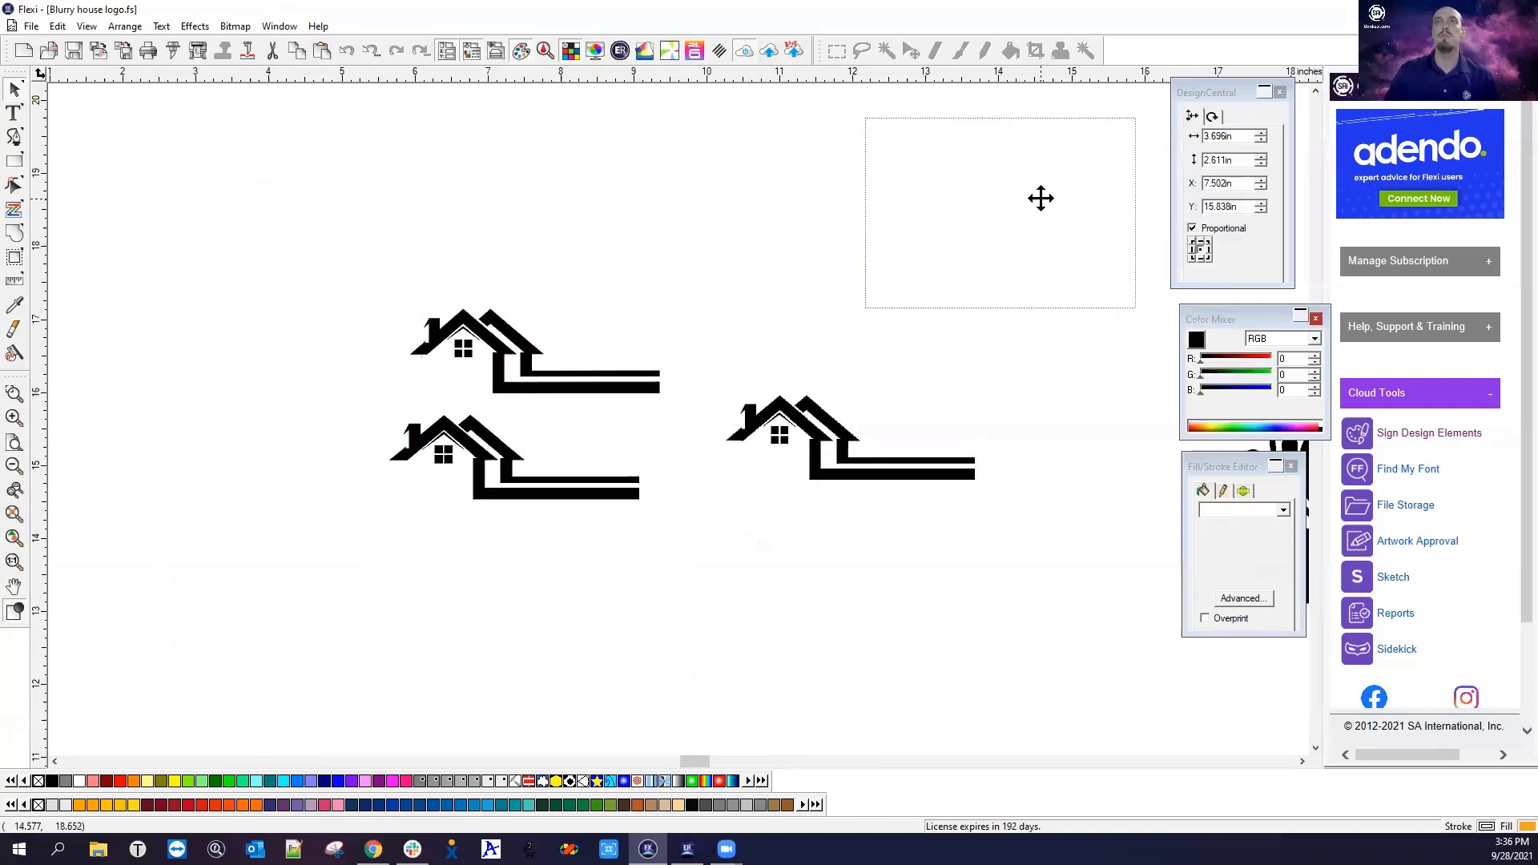
key("Escape")
left_click_drag(764, 422, 485, 466)
scroll(455, 521, "up", 4)
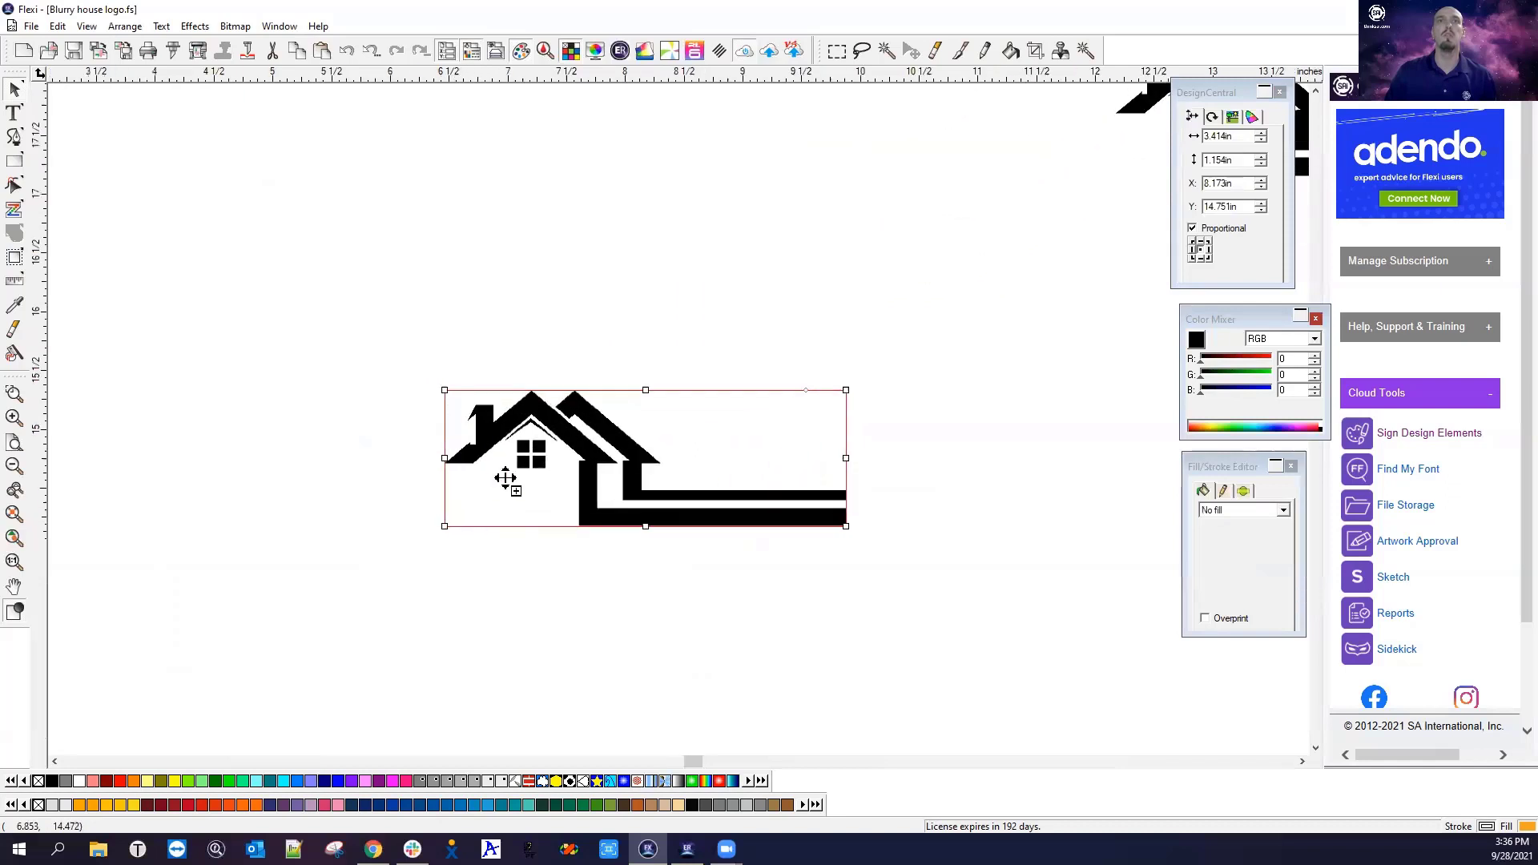
Vectorize the black house bitmap and move the original bitmap off to the side of the traced shape
left_click(234, 26)
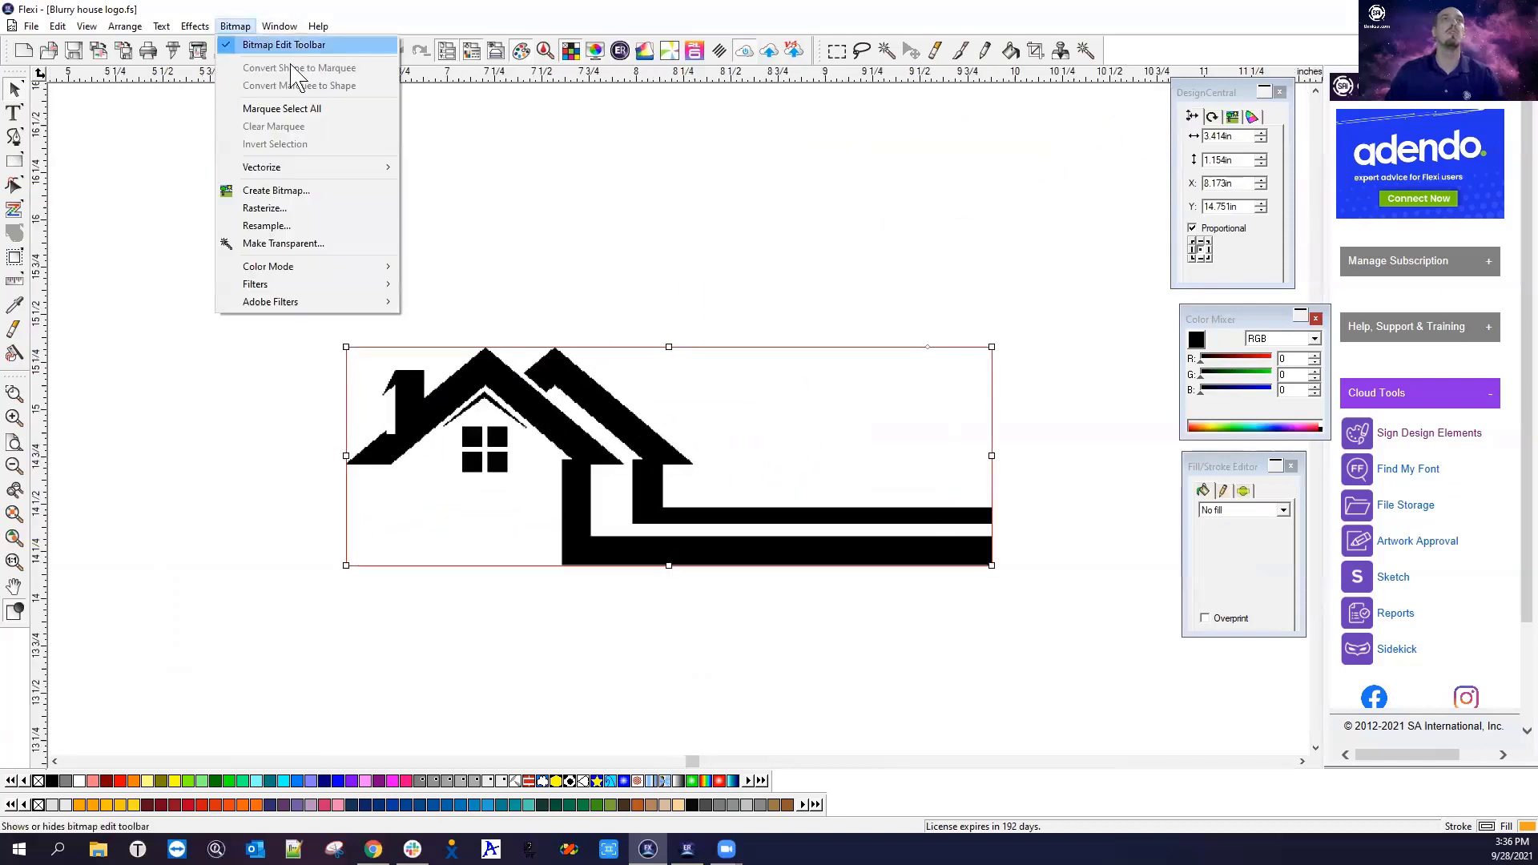
mouse_move(272, 168)
left_click(461, 205)
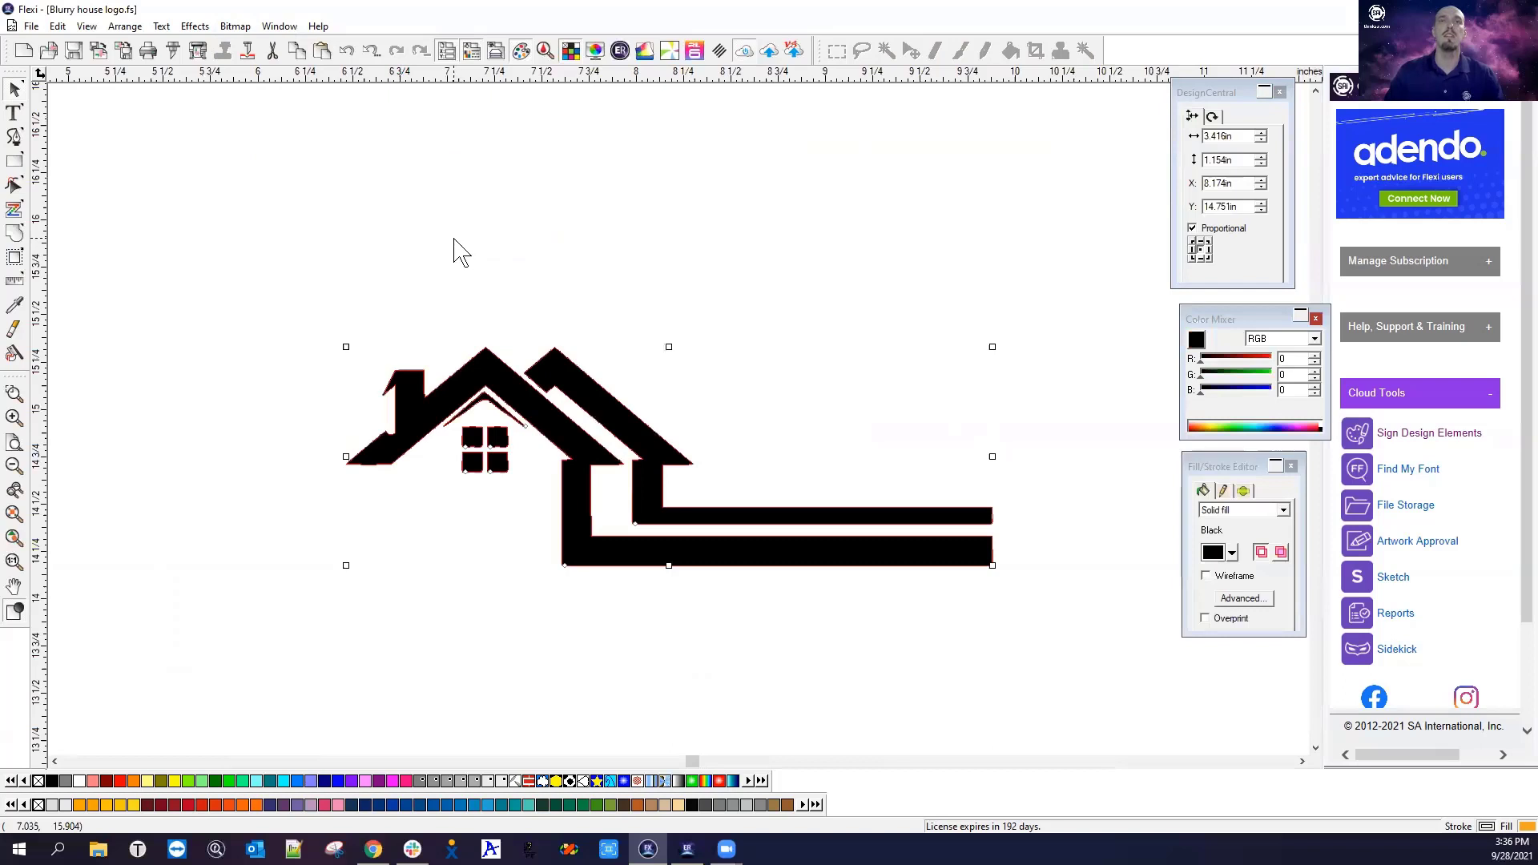
right_click(789, 312)
left_click_drag(770, 373, 1012, 177)
left_click_drag(786, 234, 1108, 242)
Examine the traced house's window panes, roof edges and the corners where the roof meets the wall
scroll(480, 449, "up", 4)
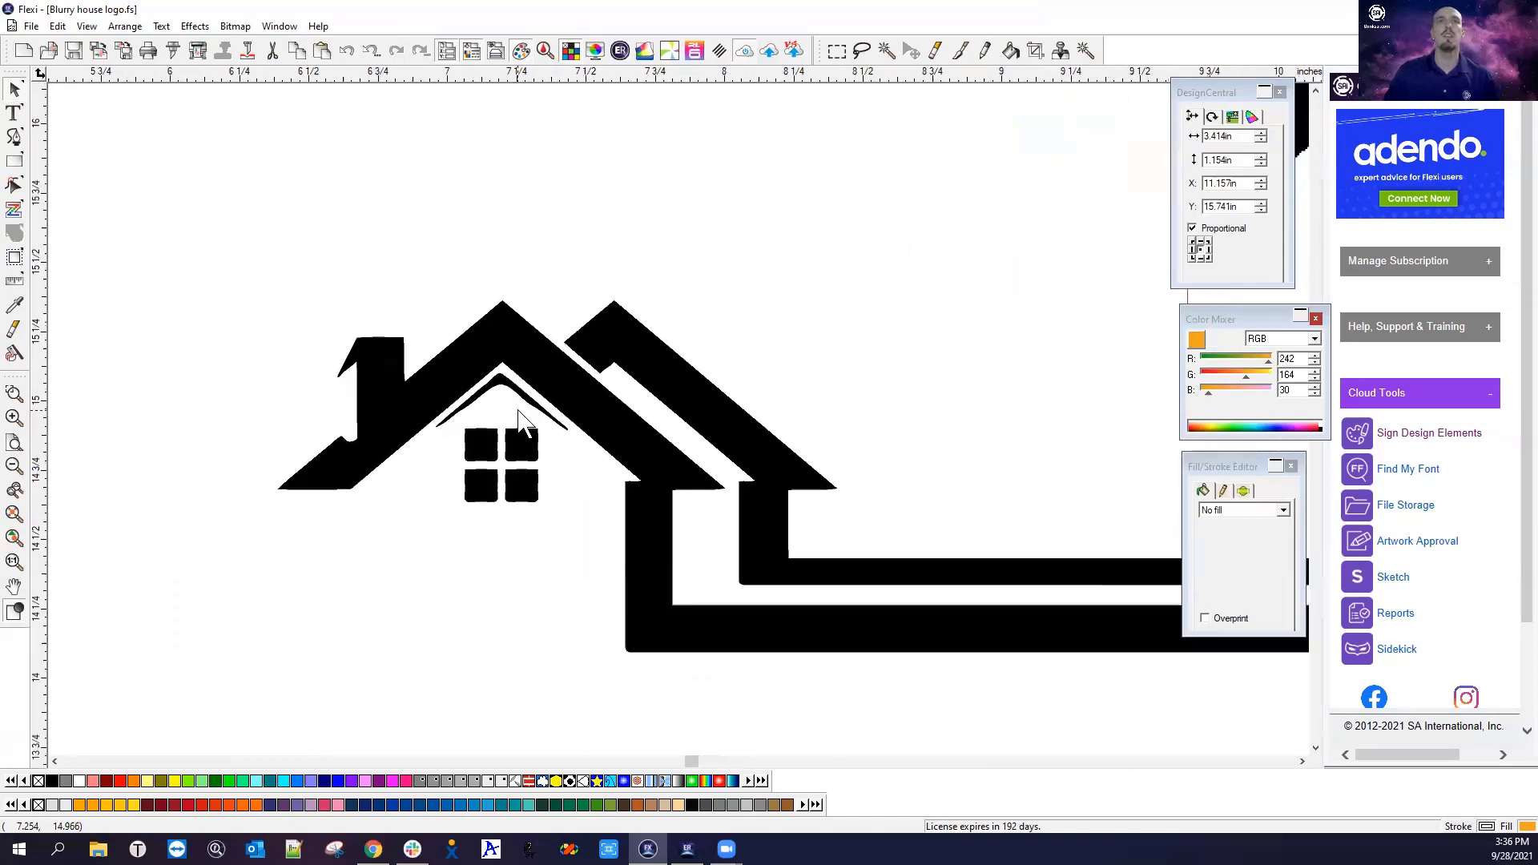
scroll(425, 413, "up", 2)
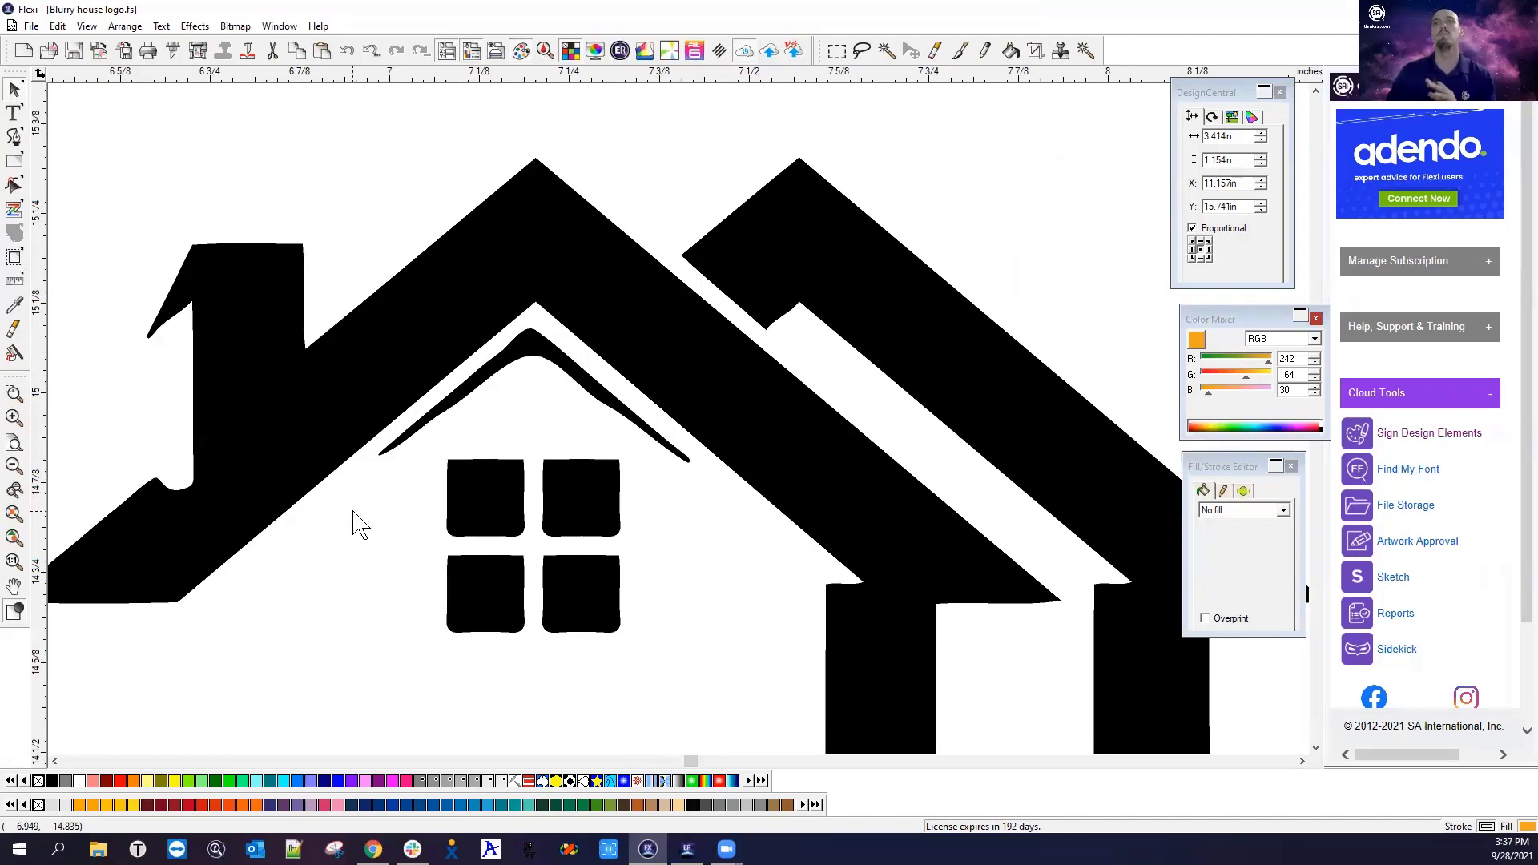
scroll(1133, 600, "right", 1)
scroll(1141, 612, "right", 1)
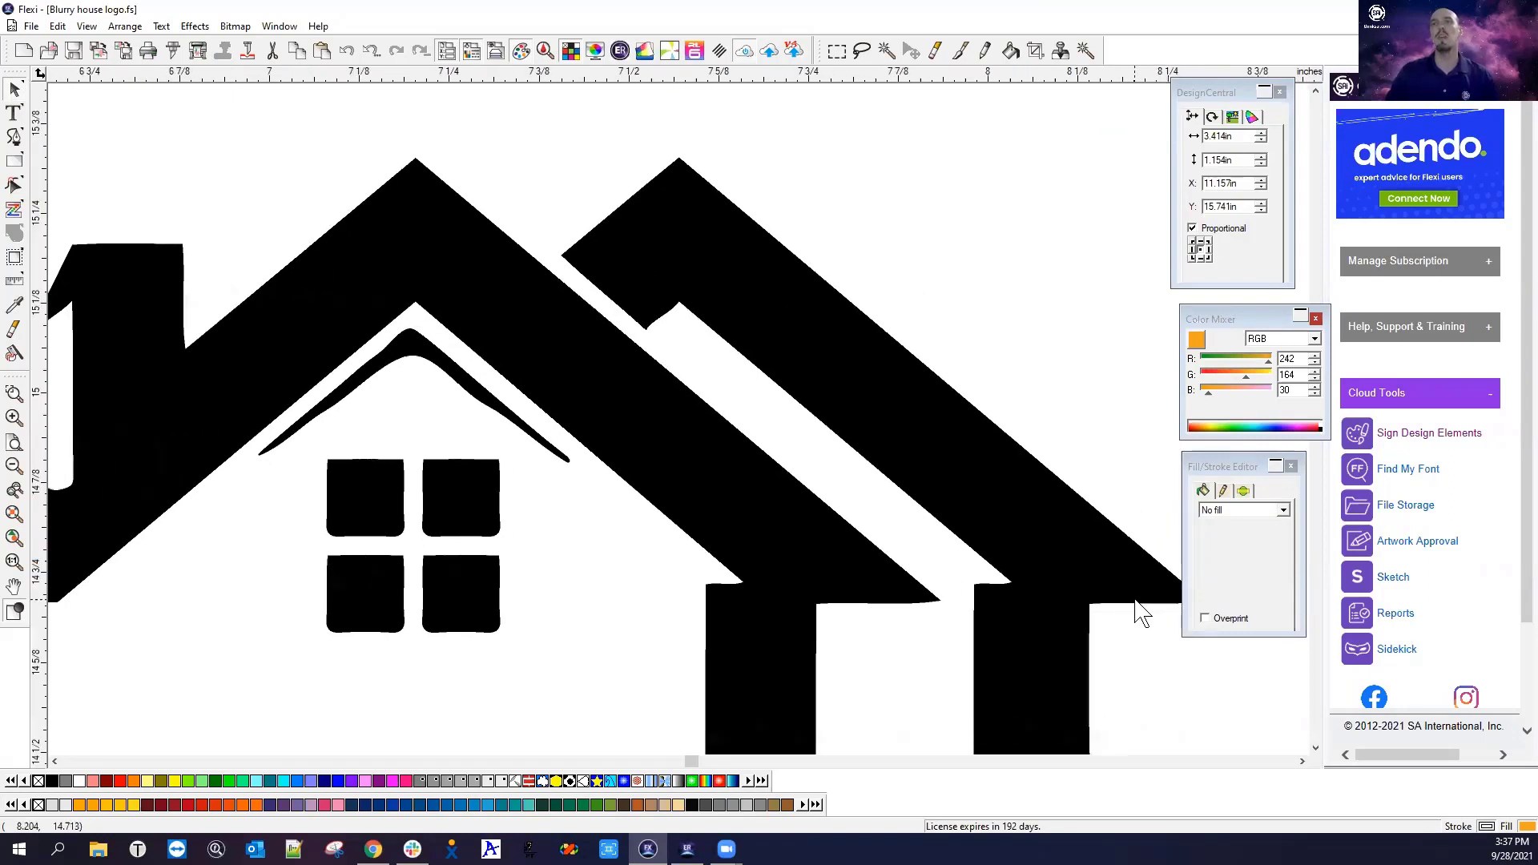
scroll(754, 633, "up", 1)
scroll(733, 605, "up", 1)
scroll(753, 589, "up", 1)
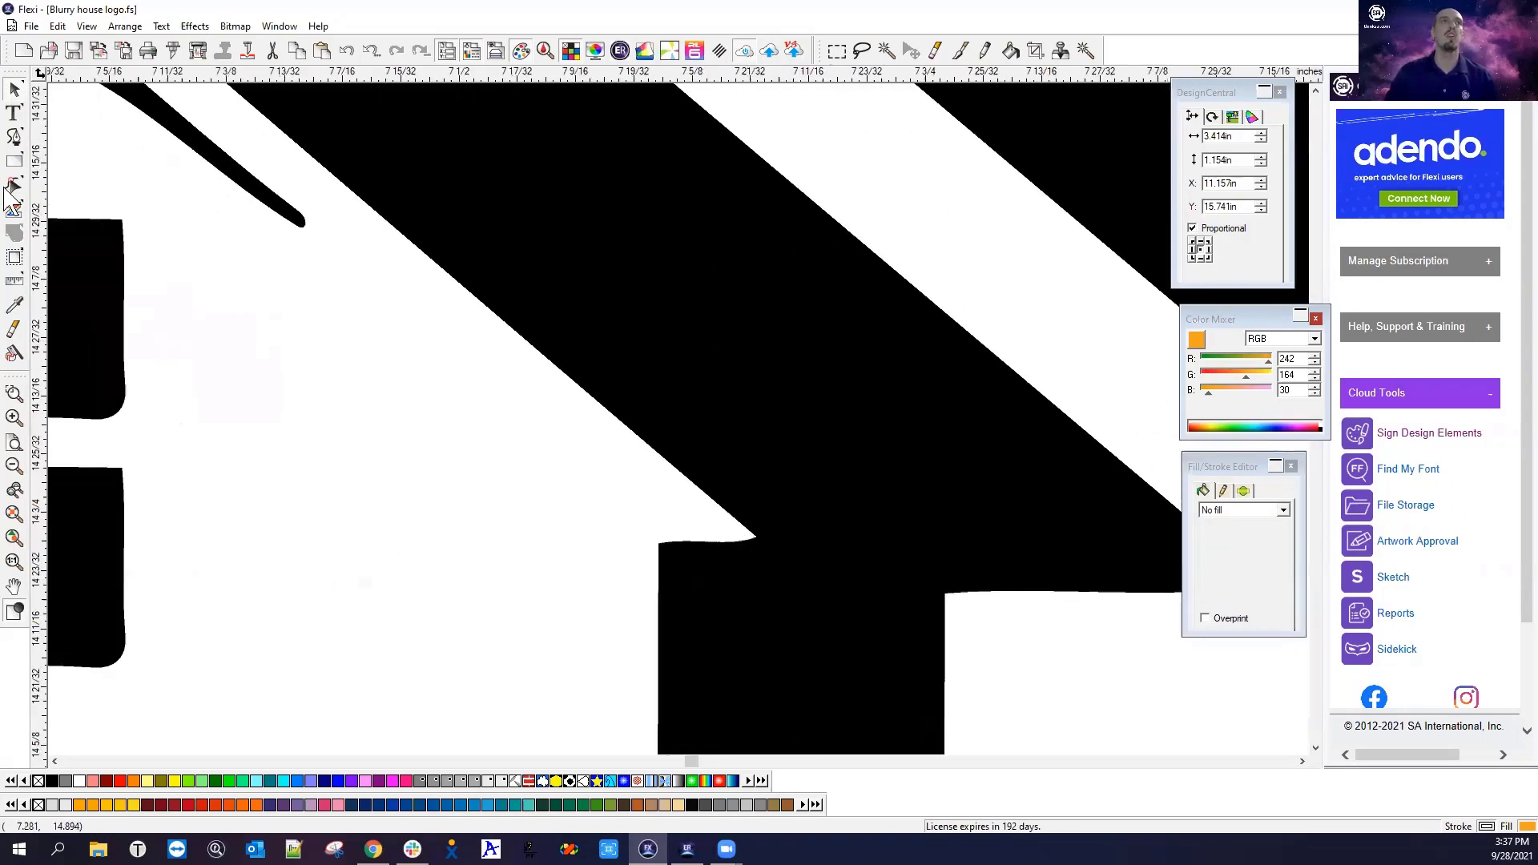
Detach the Path Edit tools, sharpen the inner corner where the front roof meets the wall's top edge, and nudge its point level with that edge
left_click_drag(15, 186, 202, 180)
left_click_drag(15, 186, 600, 354)
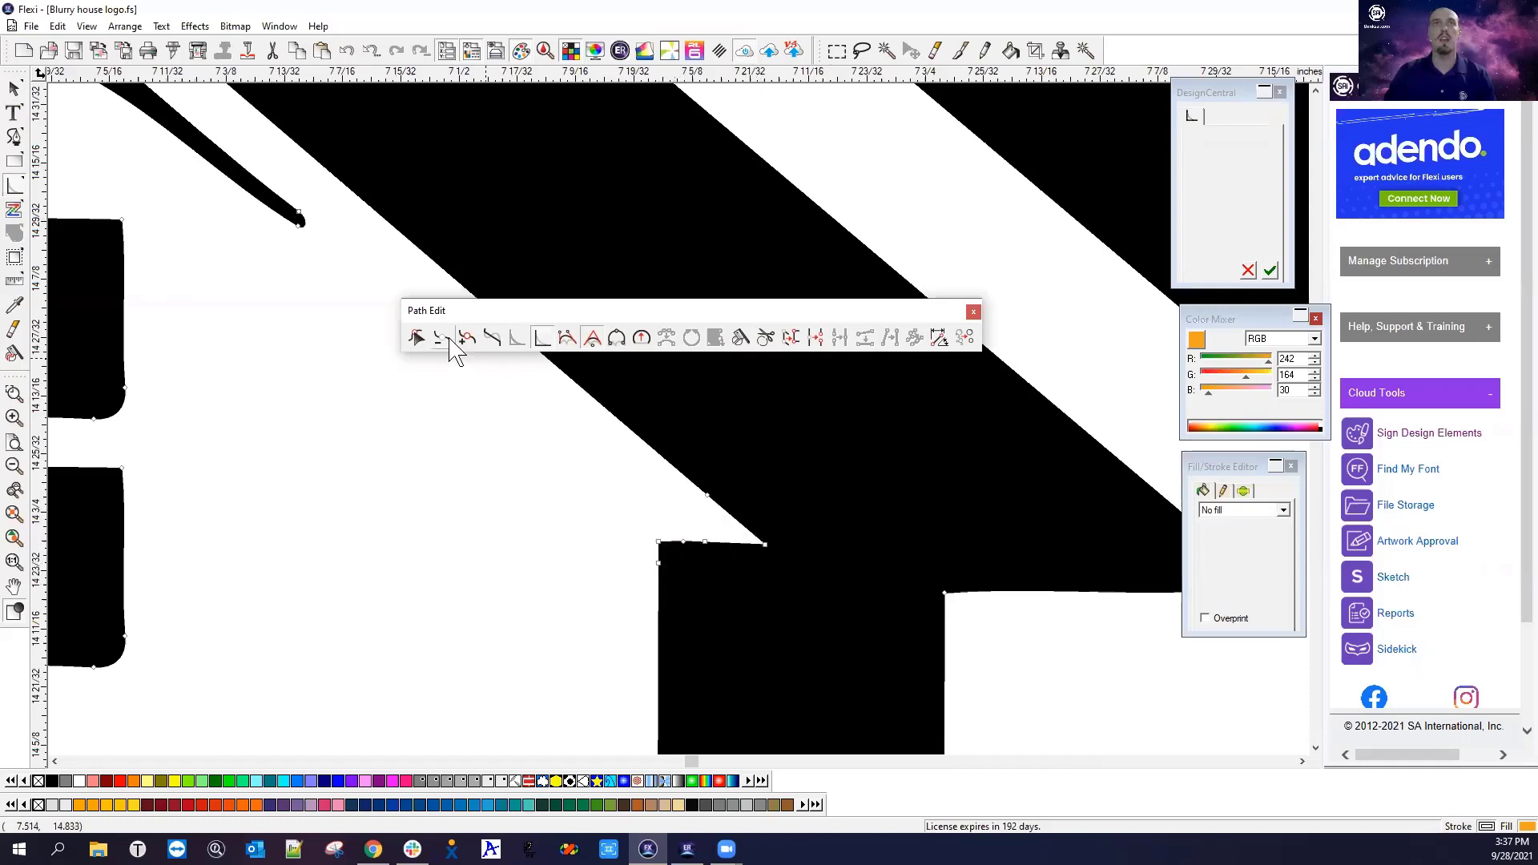
left_click(418, 339)
left_click(757, 545)
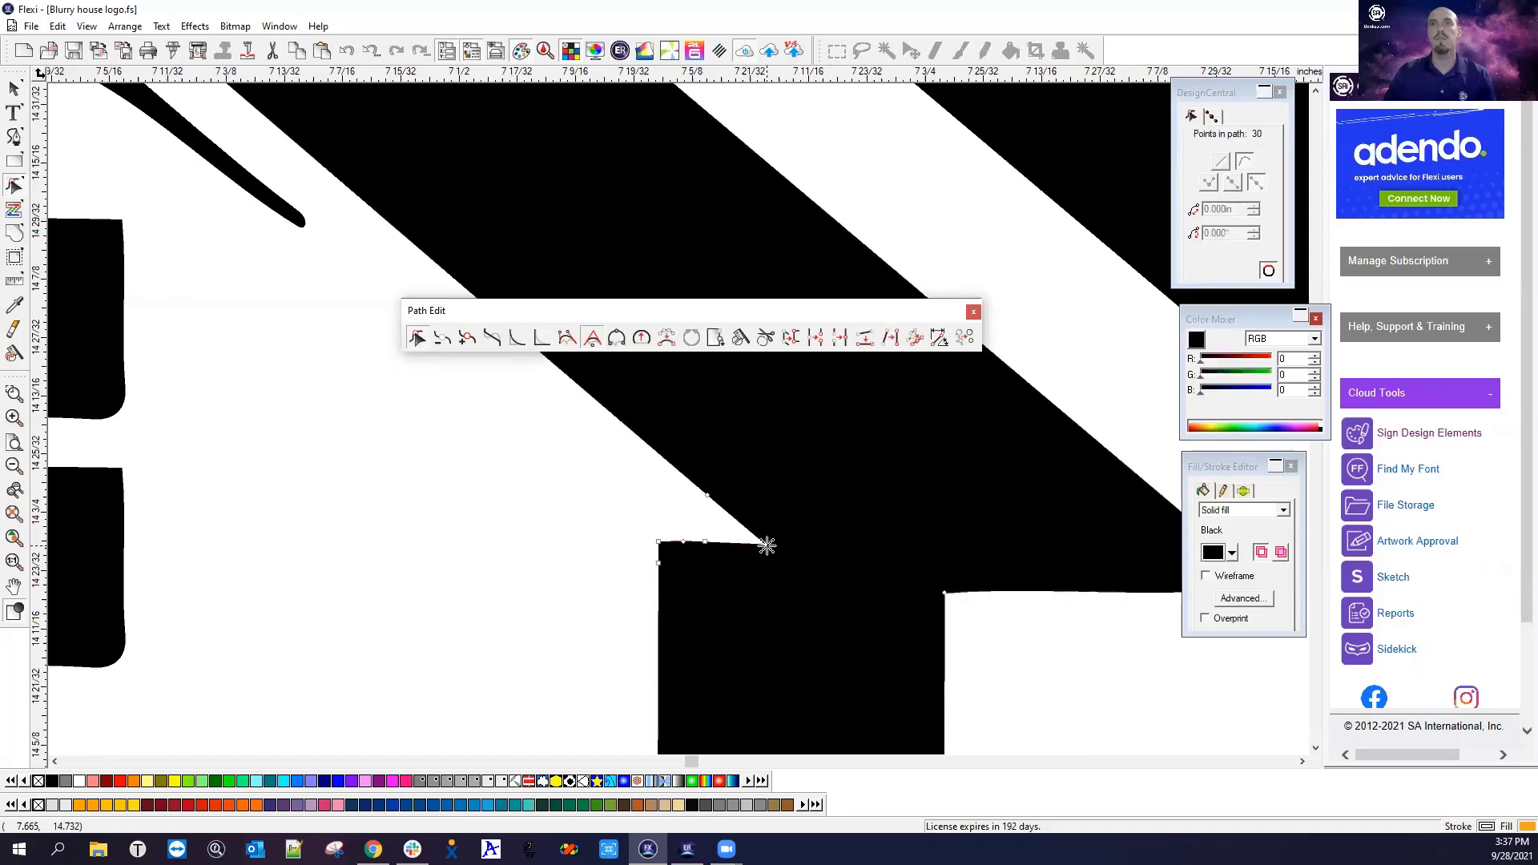
left_click(764, 544)
left_click_drag(760, 542, 759, 540)
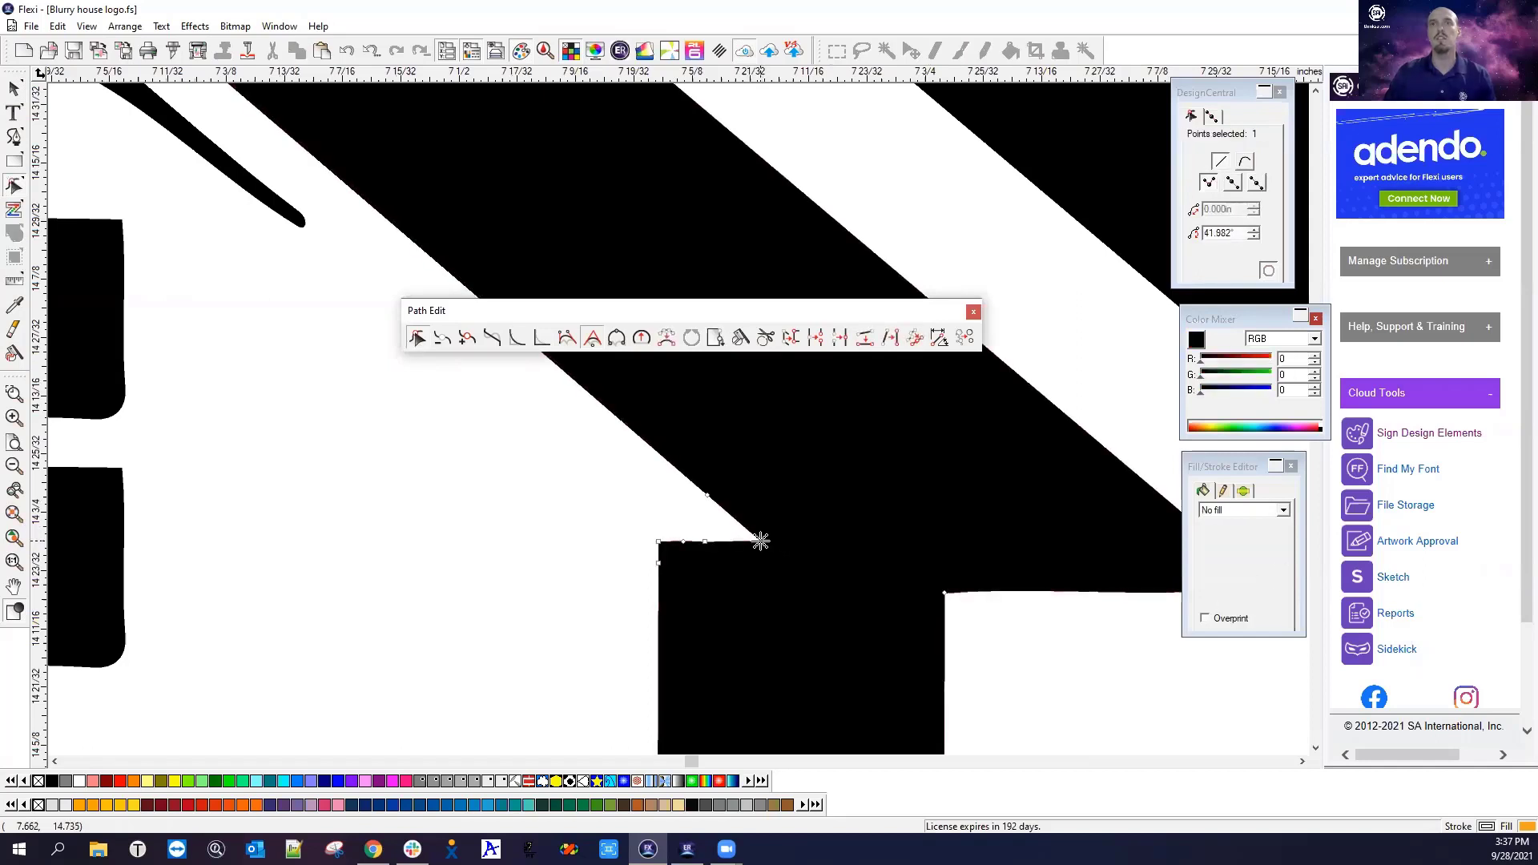
Straighten the short top edge of the wall between its outer corner and the roof corner
left_click(492, 337)
left_click(660, 541)
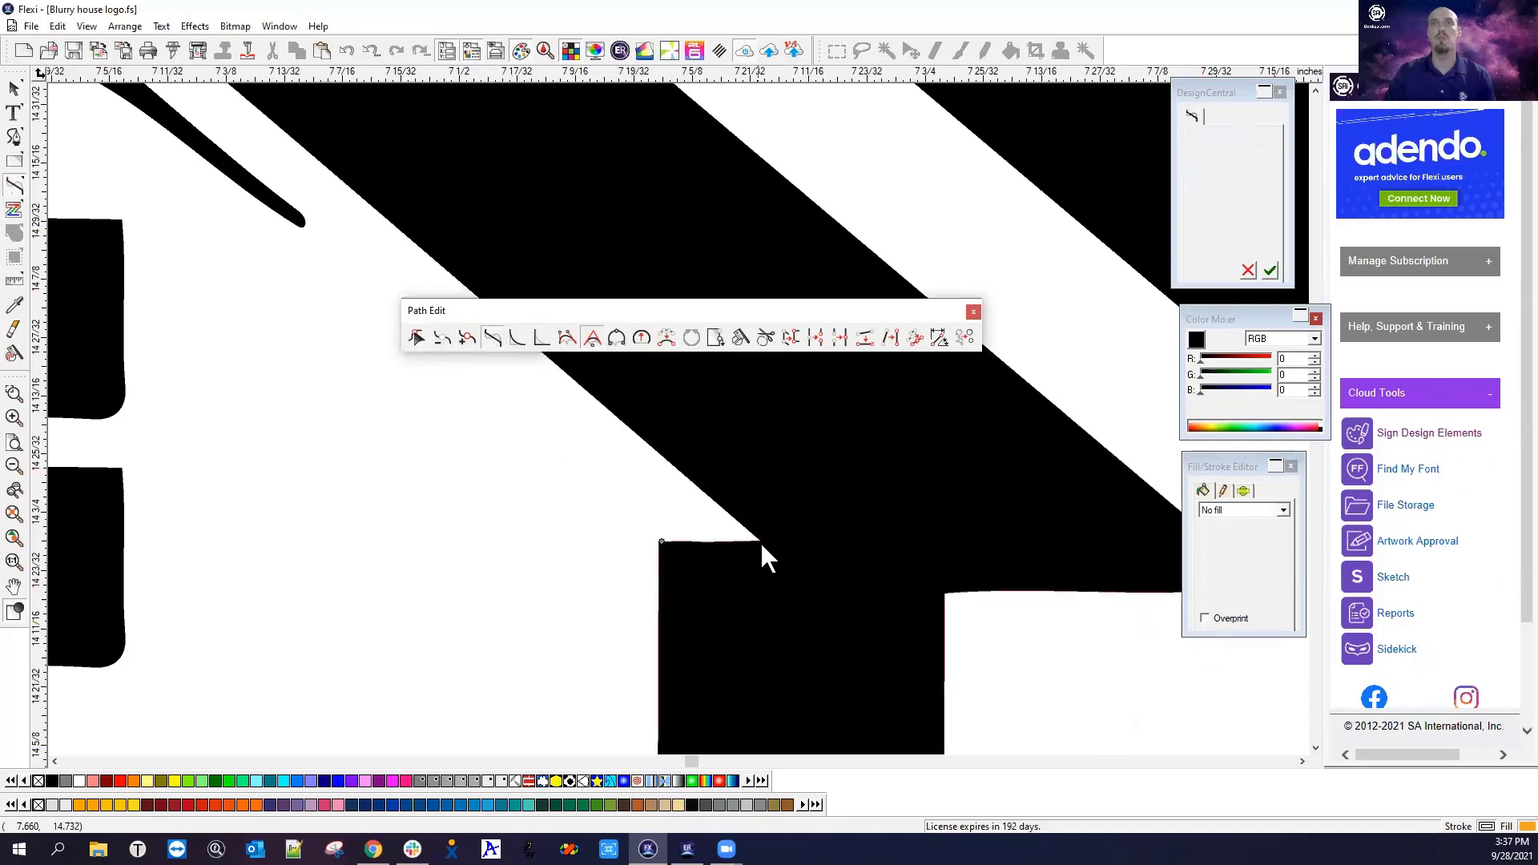
left_click(758, 551)
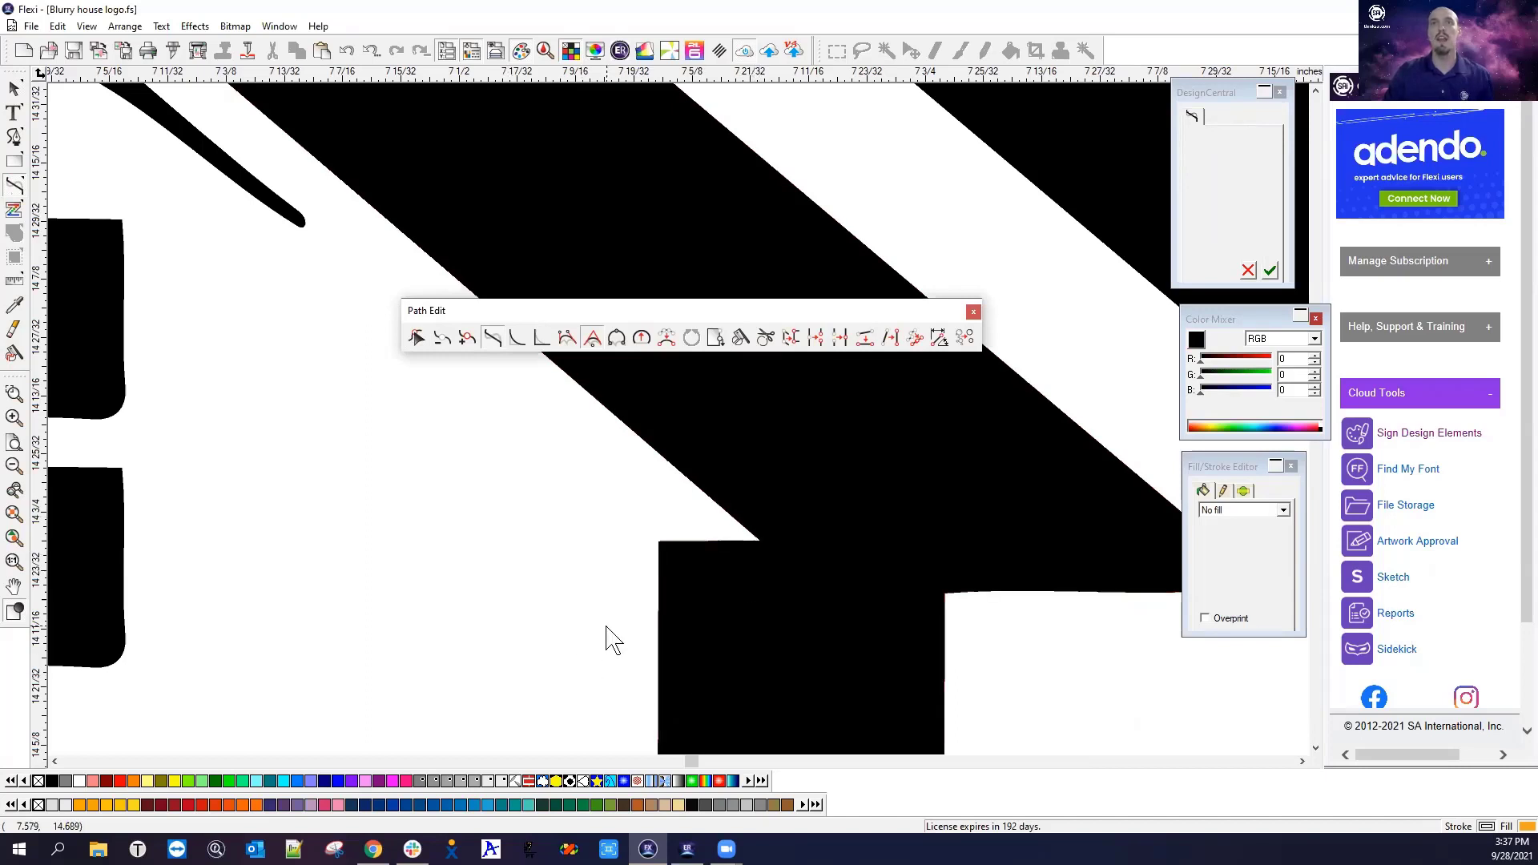
Sharpen the corner under the front roof's overhang and straighten the overhang's lower edge from that corner to the roof tip
scroll(606, 638, "down", 3)
scroll(542, 633, "up", 4)
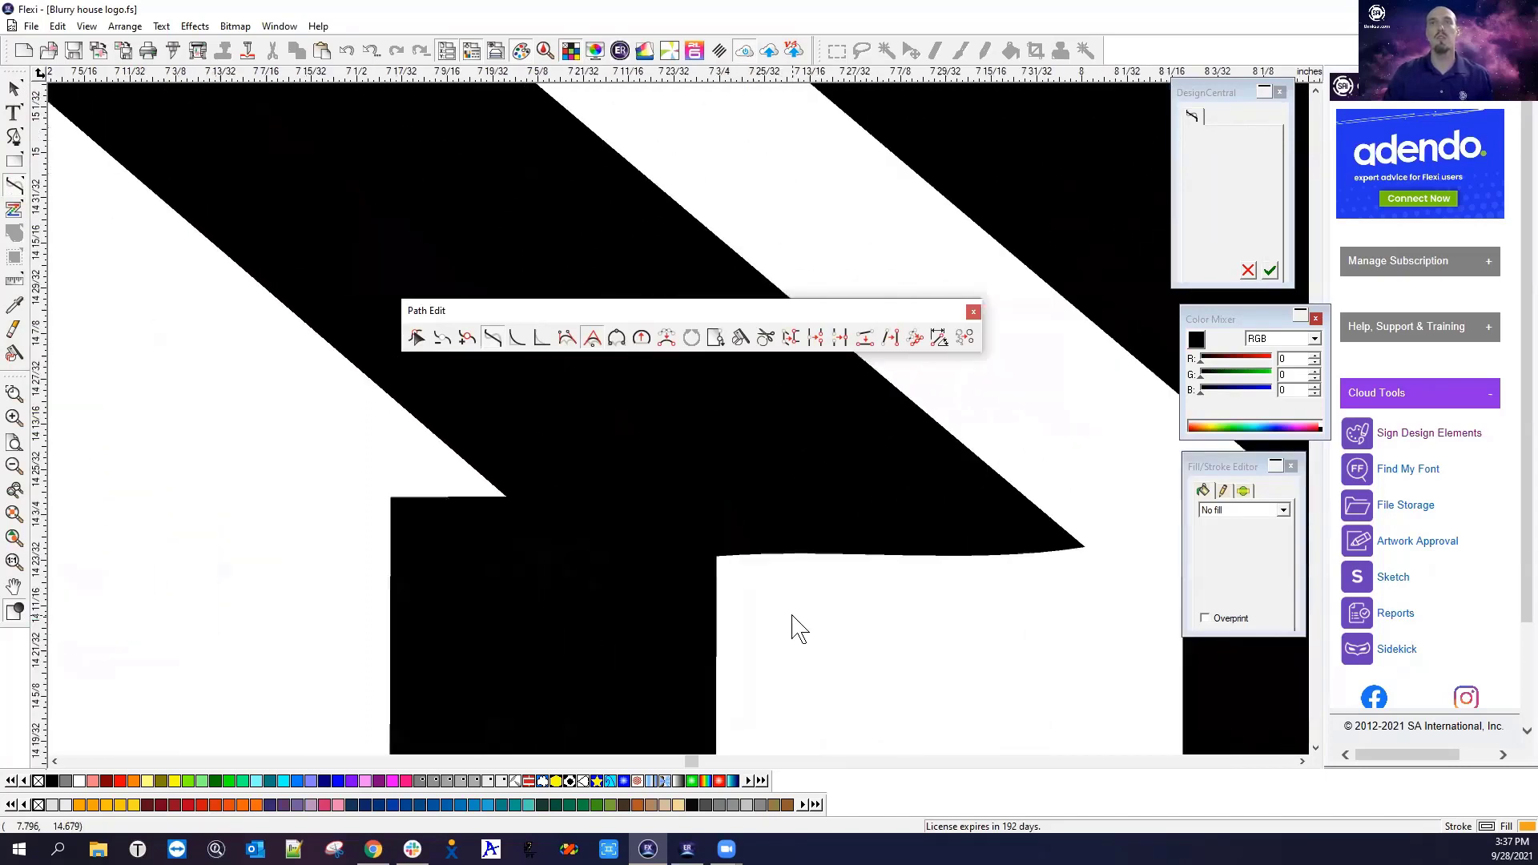
scroll(797, 629, "up", 1)
left_click(543, 338)
left_click(708, 597)
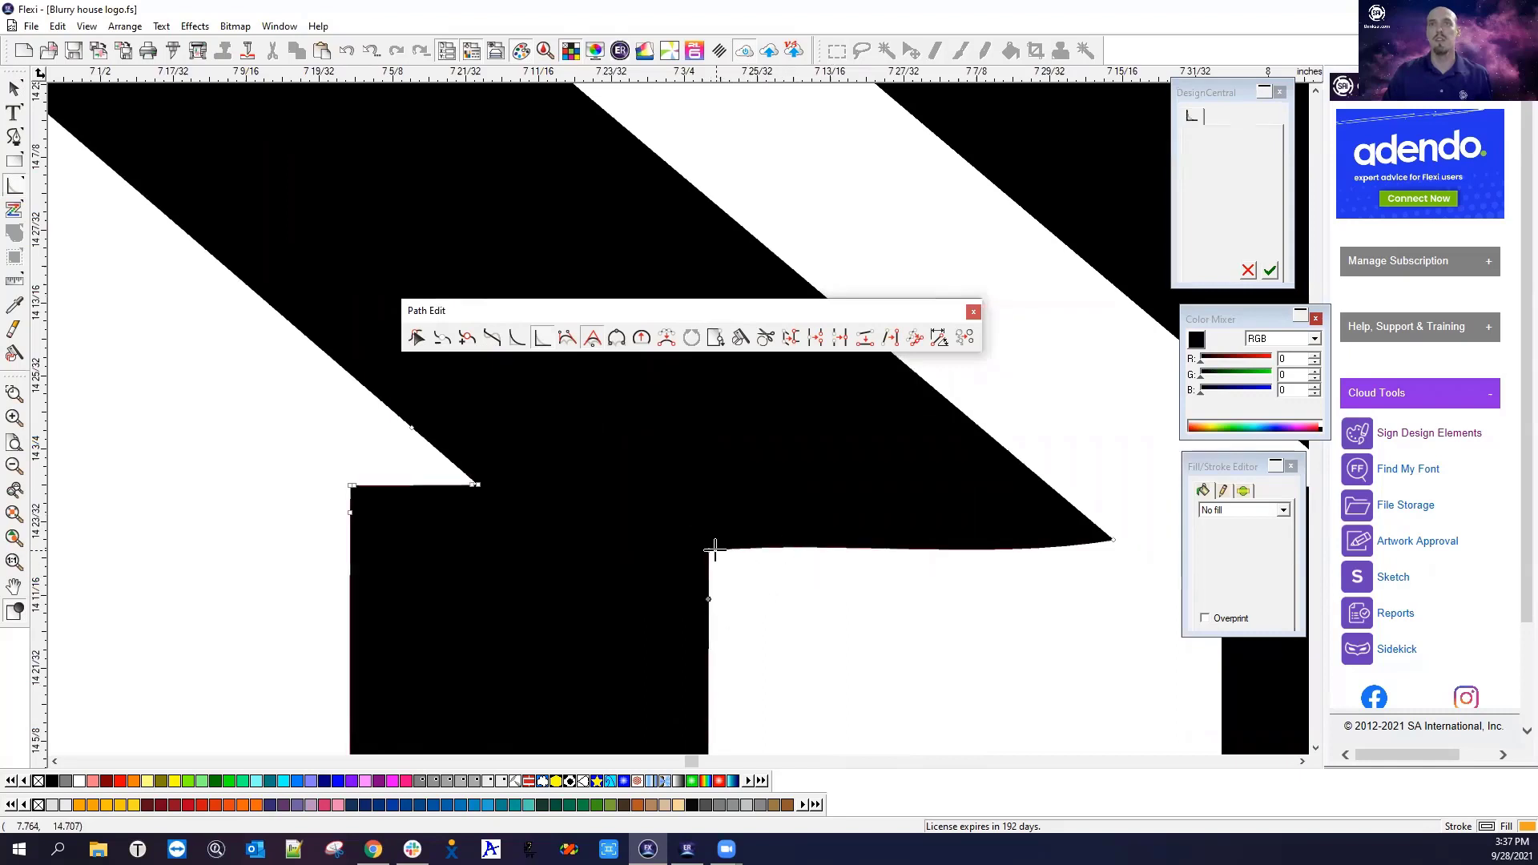
left_click(492, 338)
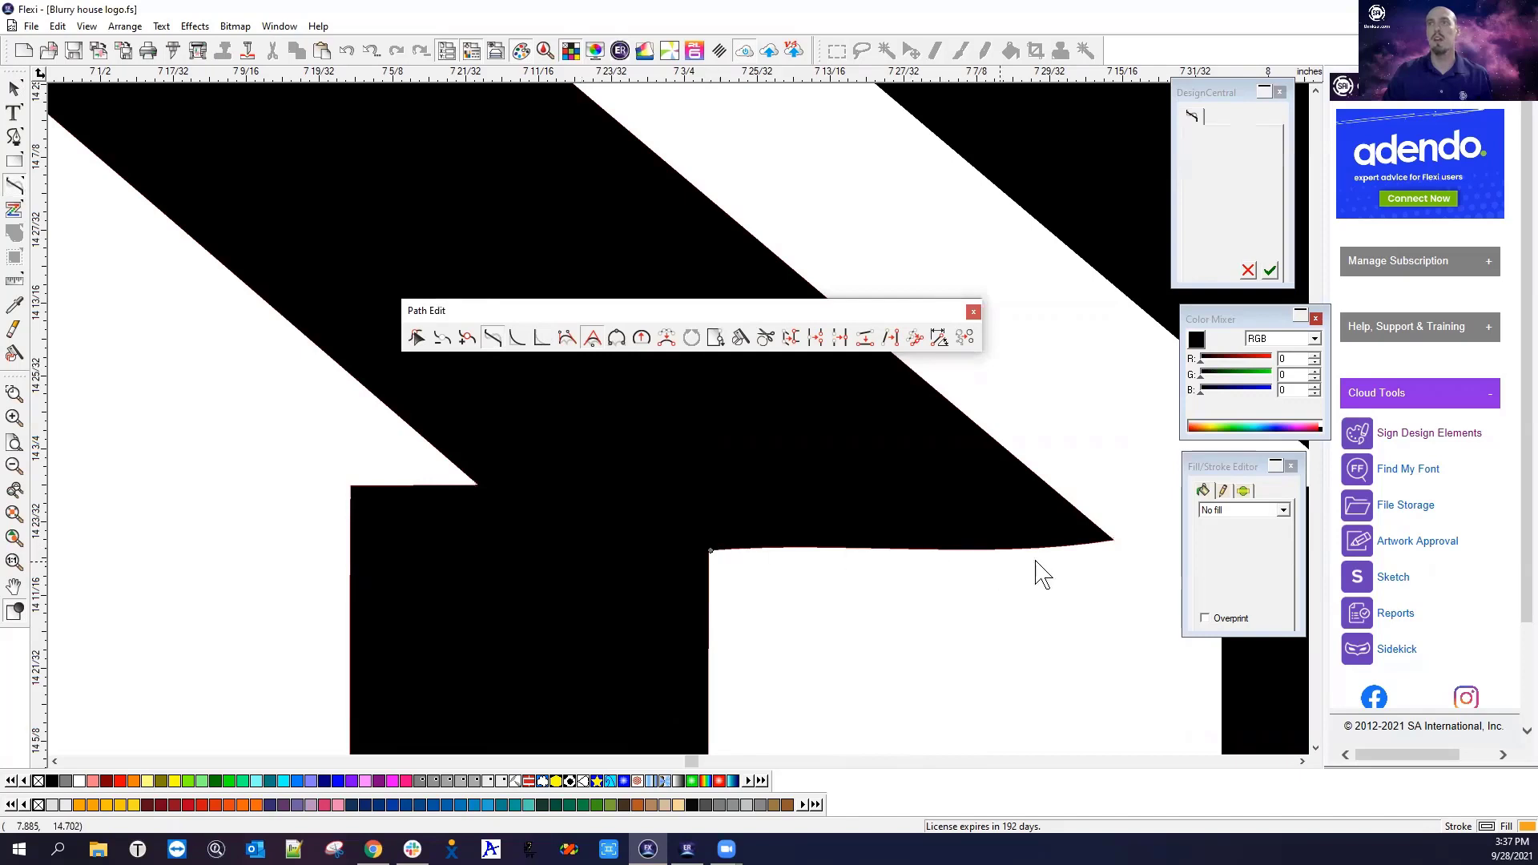
left_click(1113, 540)
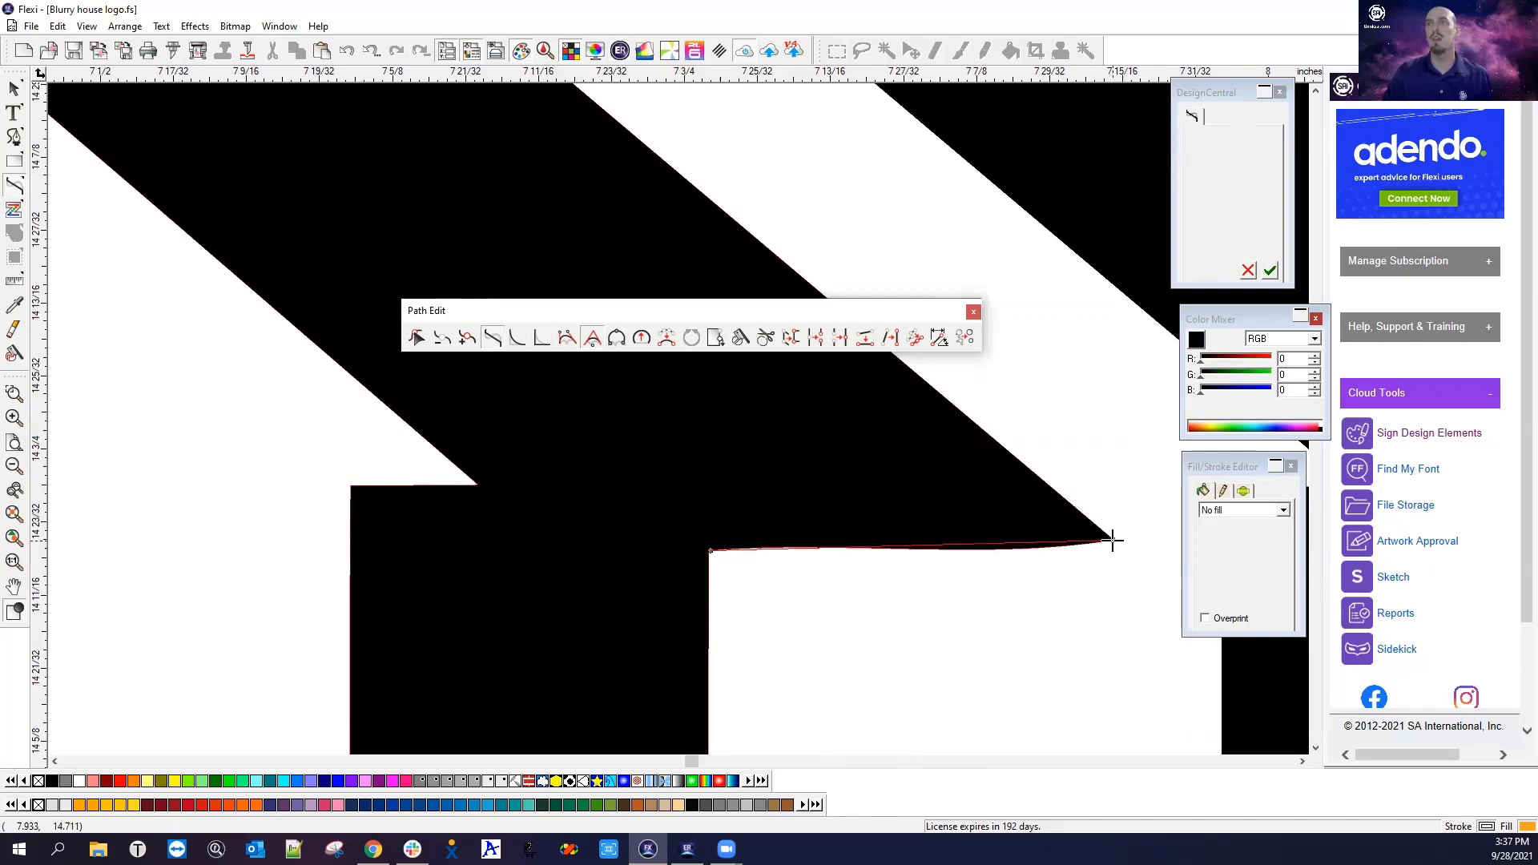
Try to pull the front roof's tip point down to level the overhang's lower edge, and isolate that point up close
left_click(416, 338)
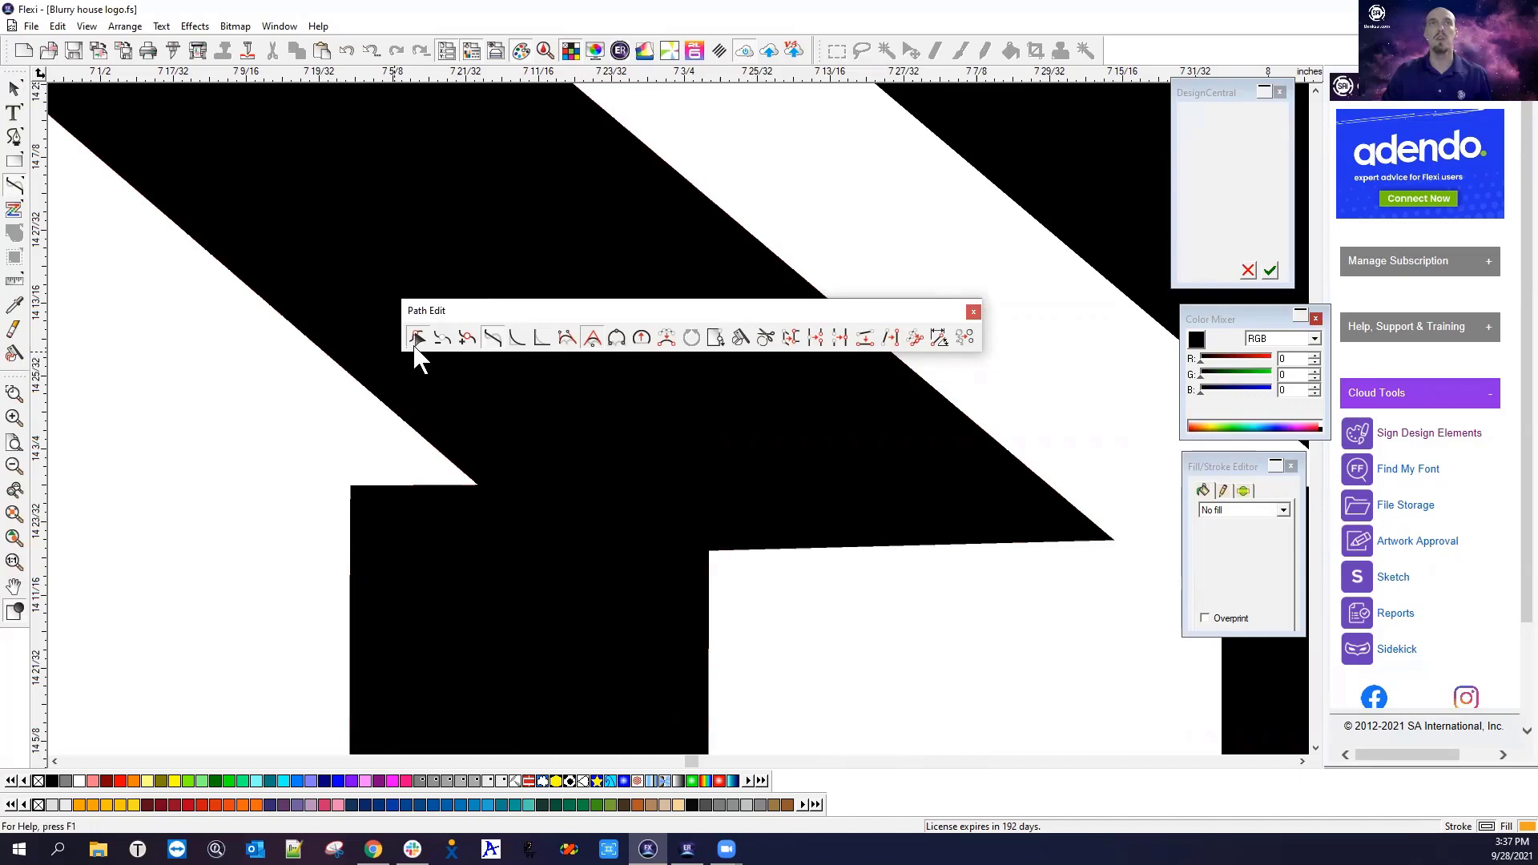
left_click(1113, 540)
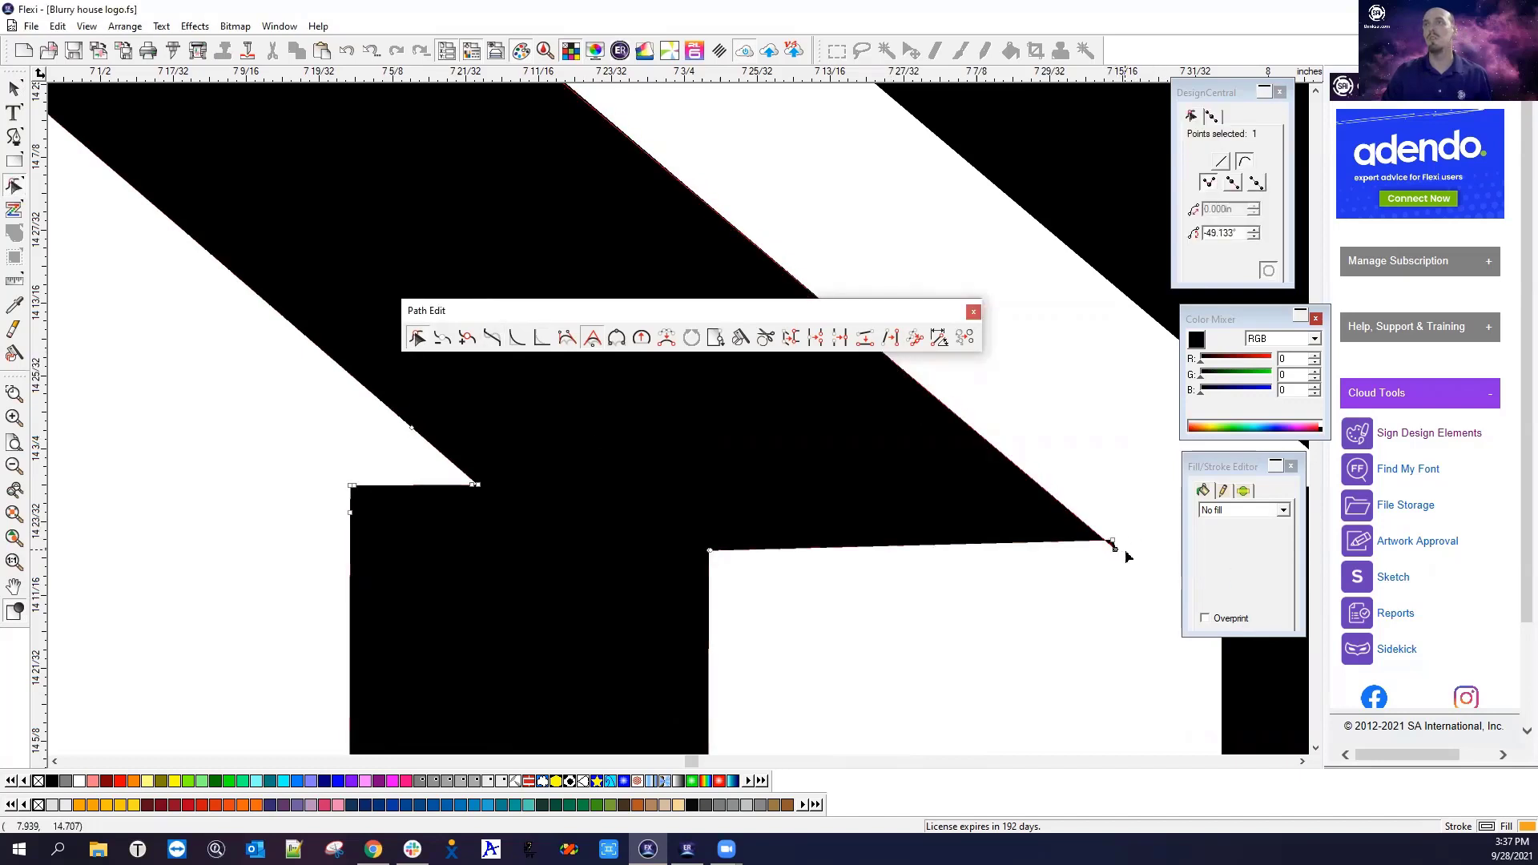
left_click(1131, 559)
scroll(1130, 545, "up", 3)
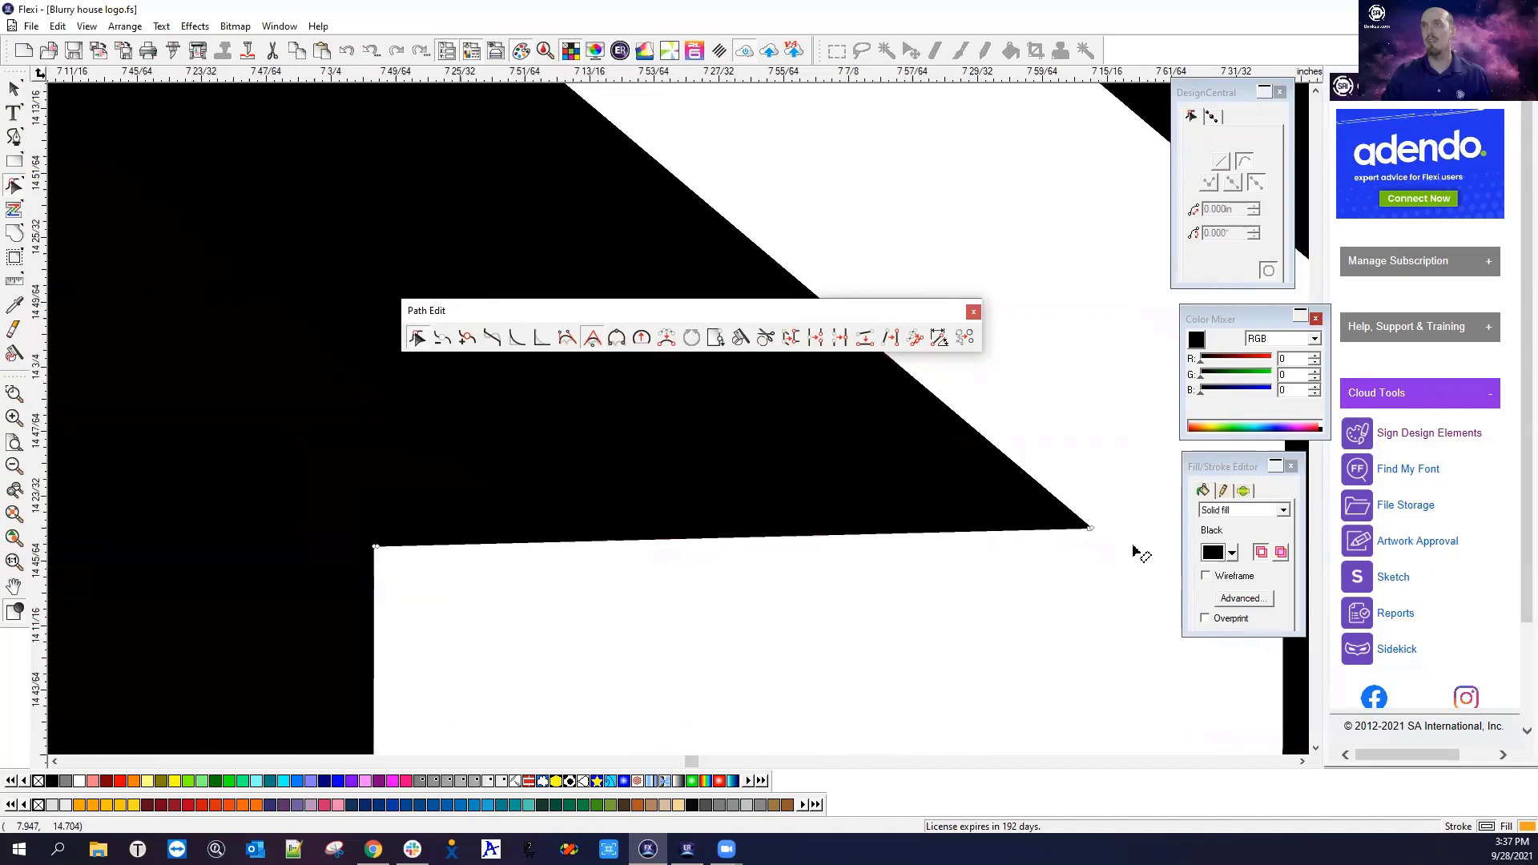
scroll(1122, 537, "up", 1)
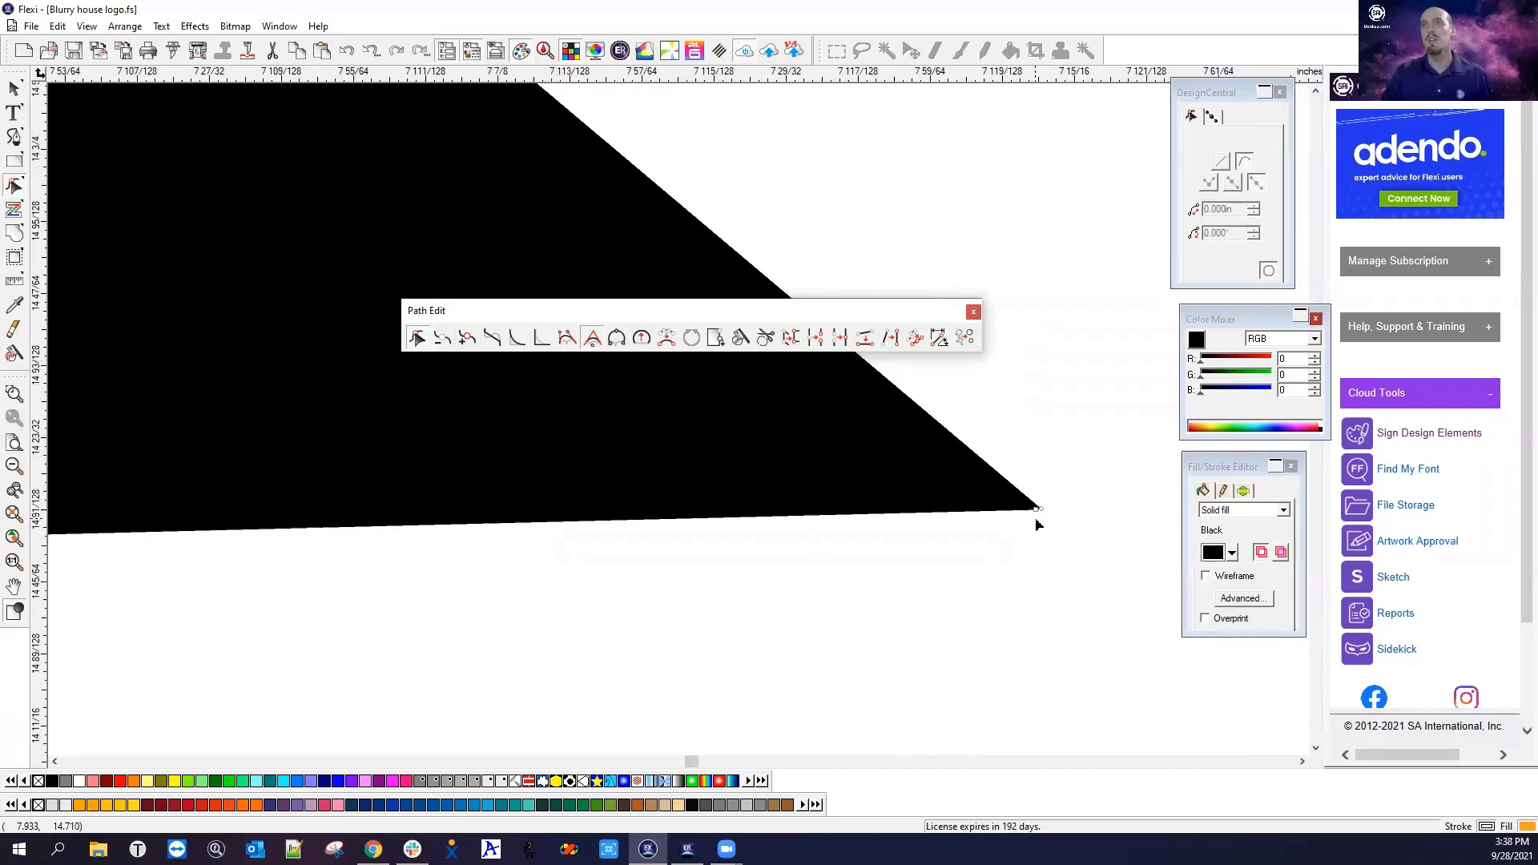
left_click(1036, 507)
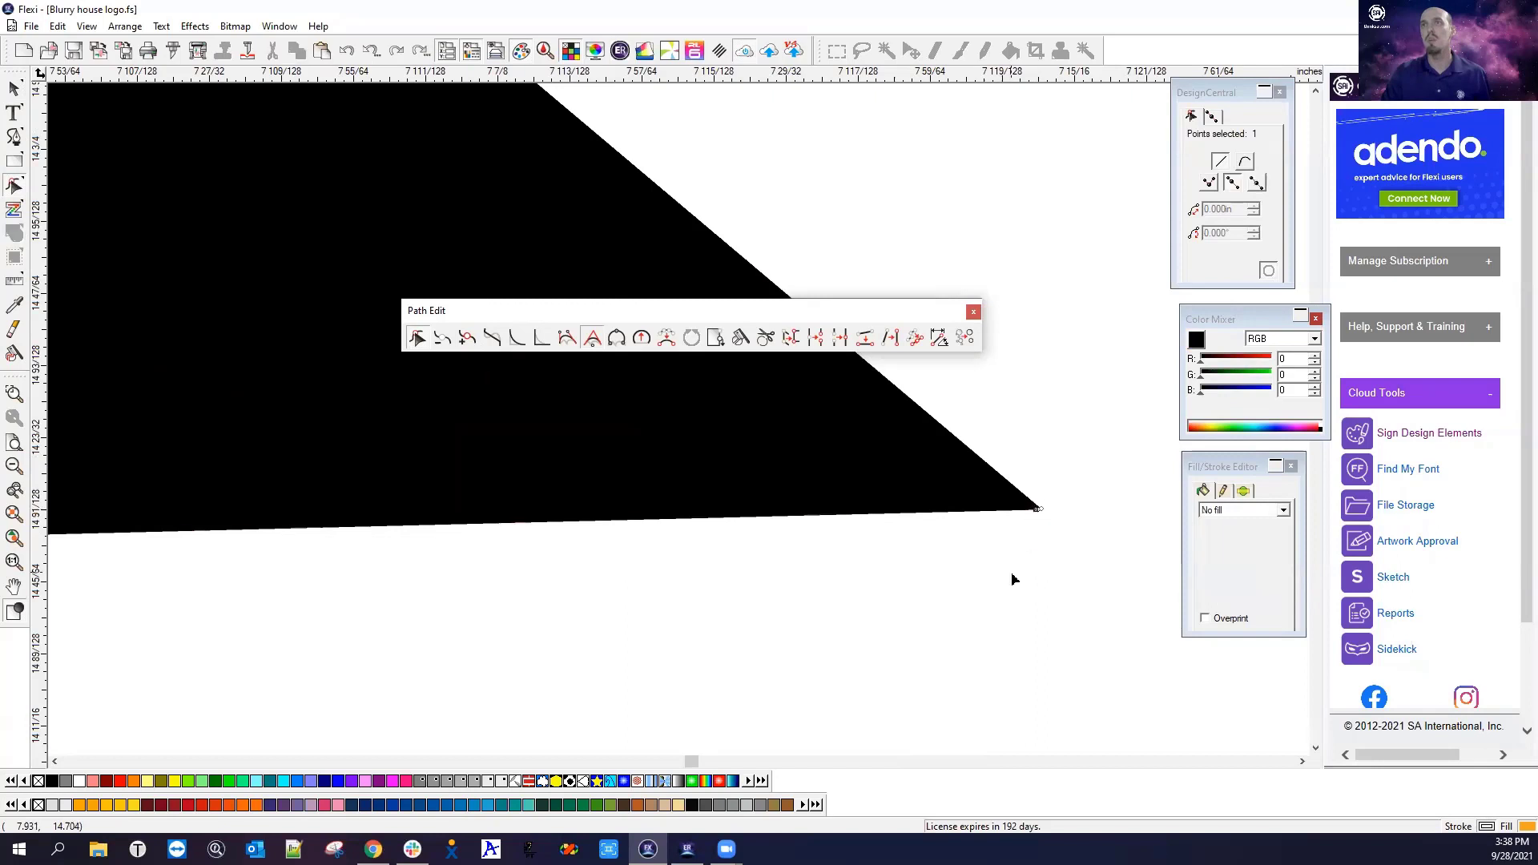
left_click(443, 339)
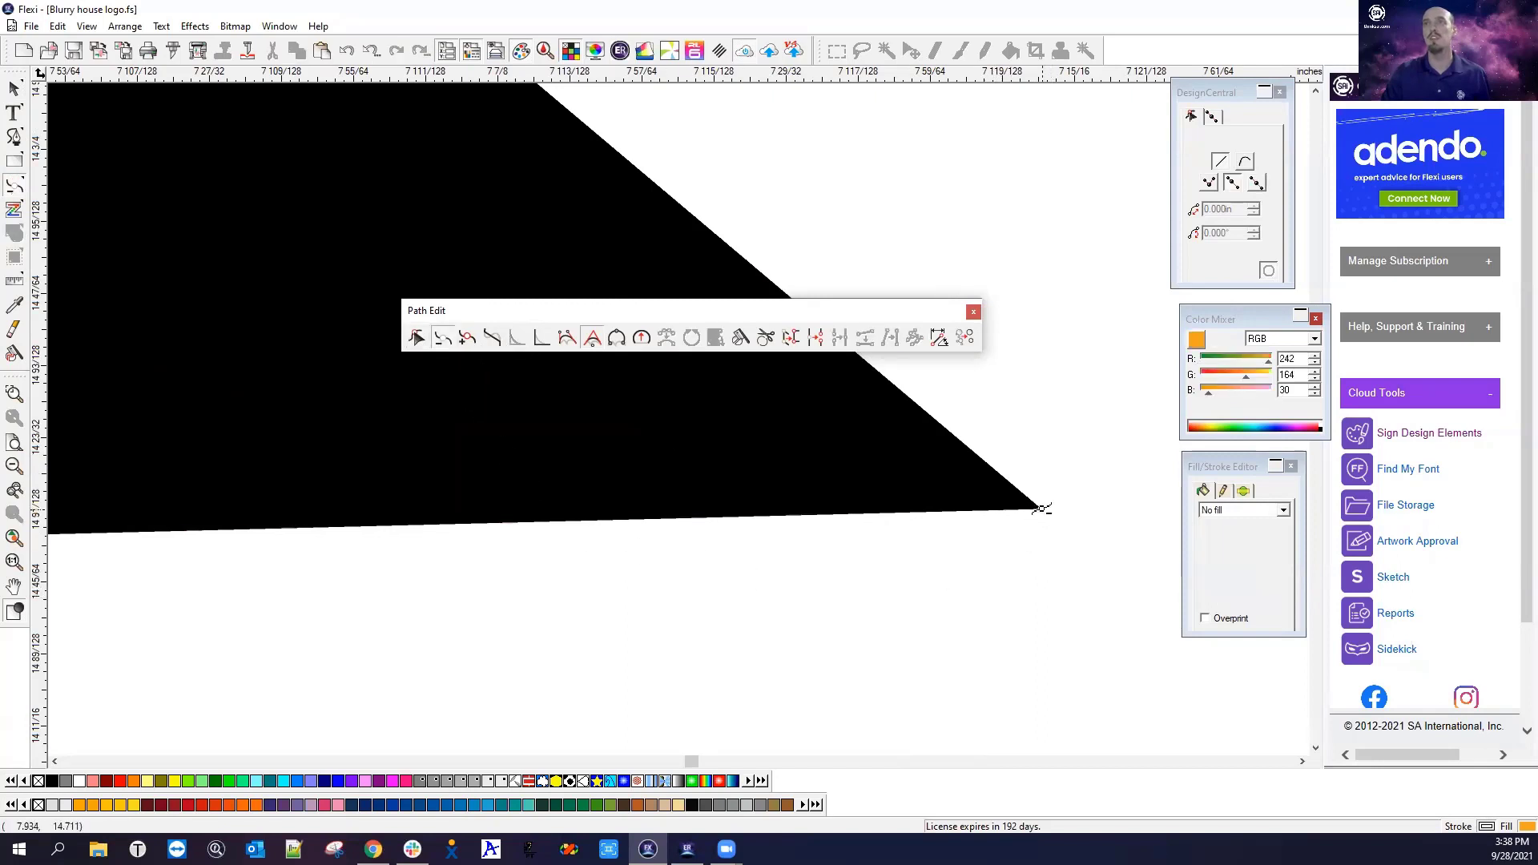
scroll(1078, 551, "down", 2)
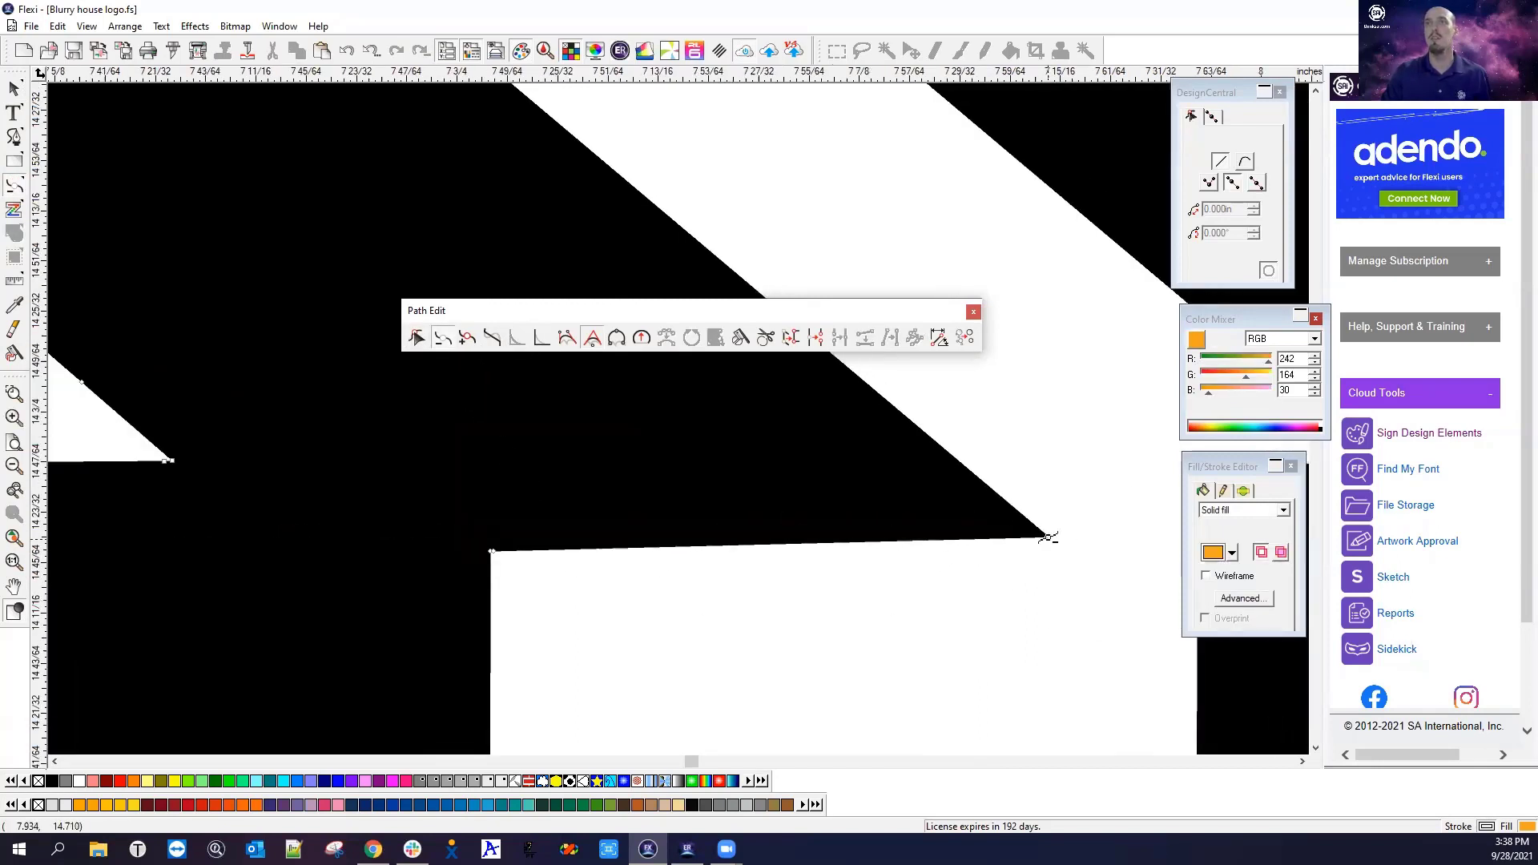
Try again to lower the roof tip's point towards the height of the overhang's inner corner
left_click(417, 340)
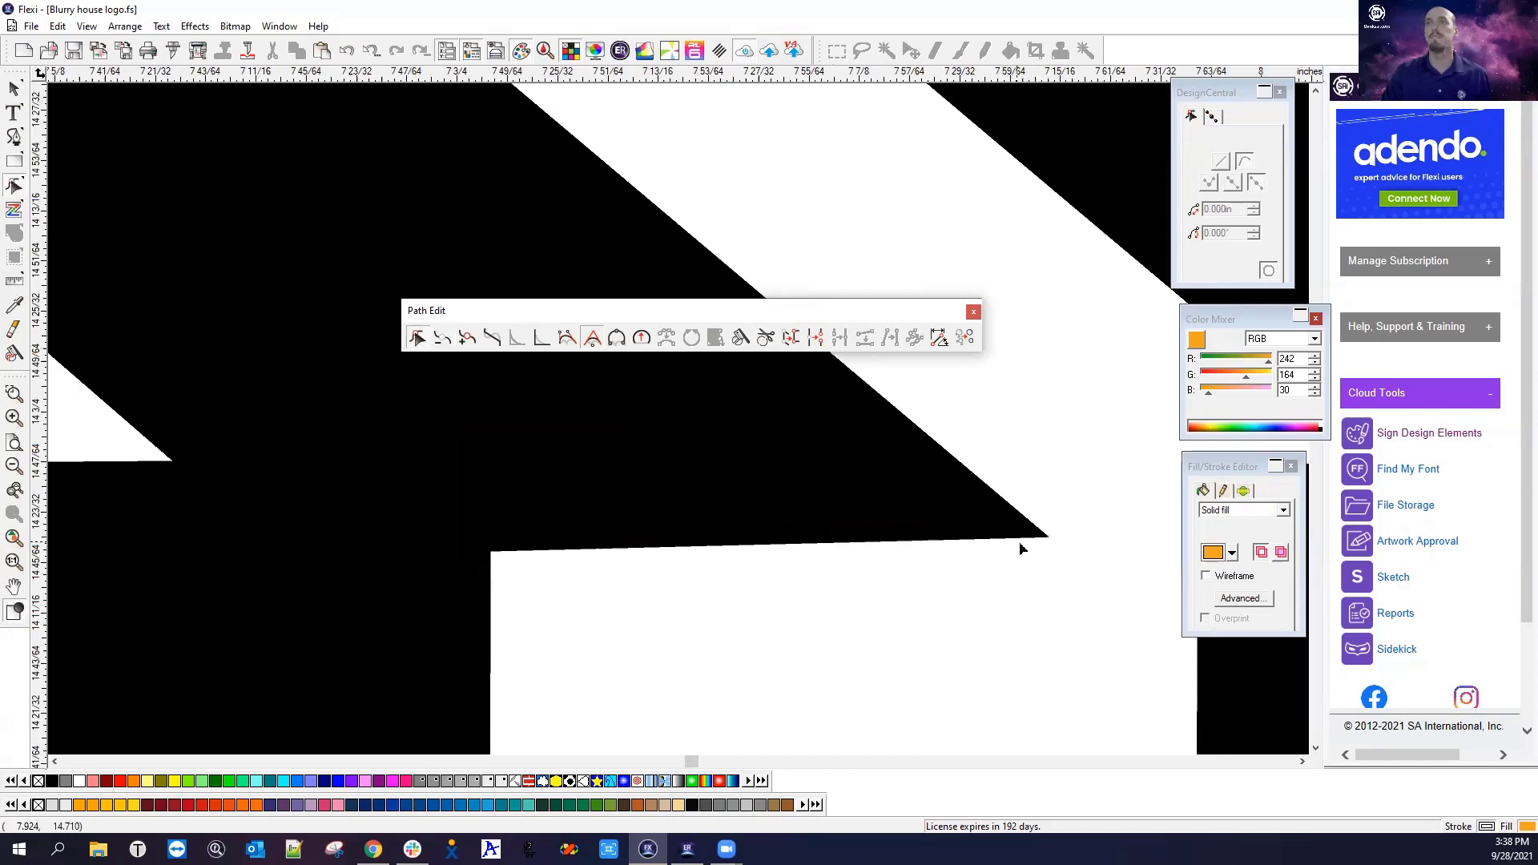
left_click(1043, 535)
left_click(1048, 536)
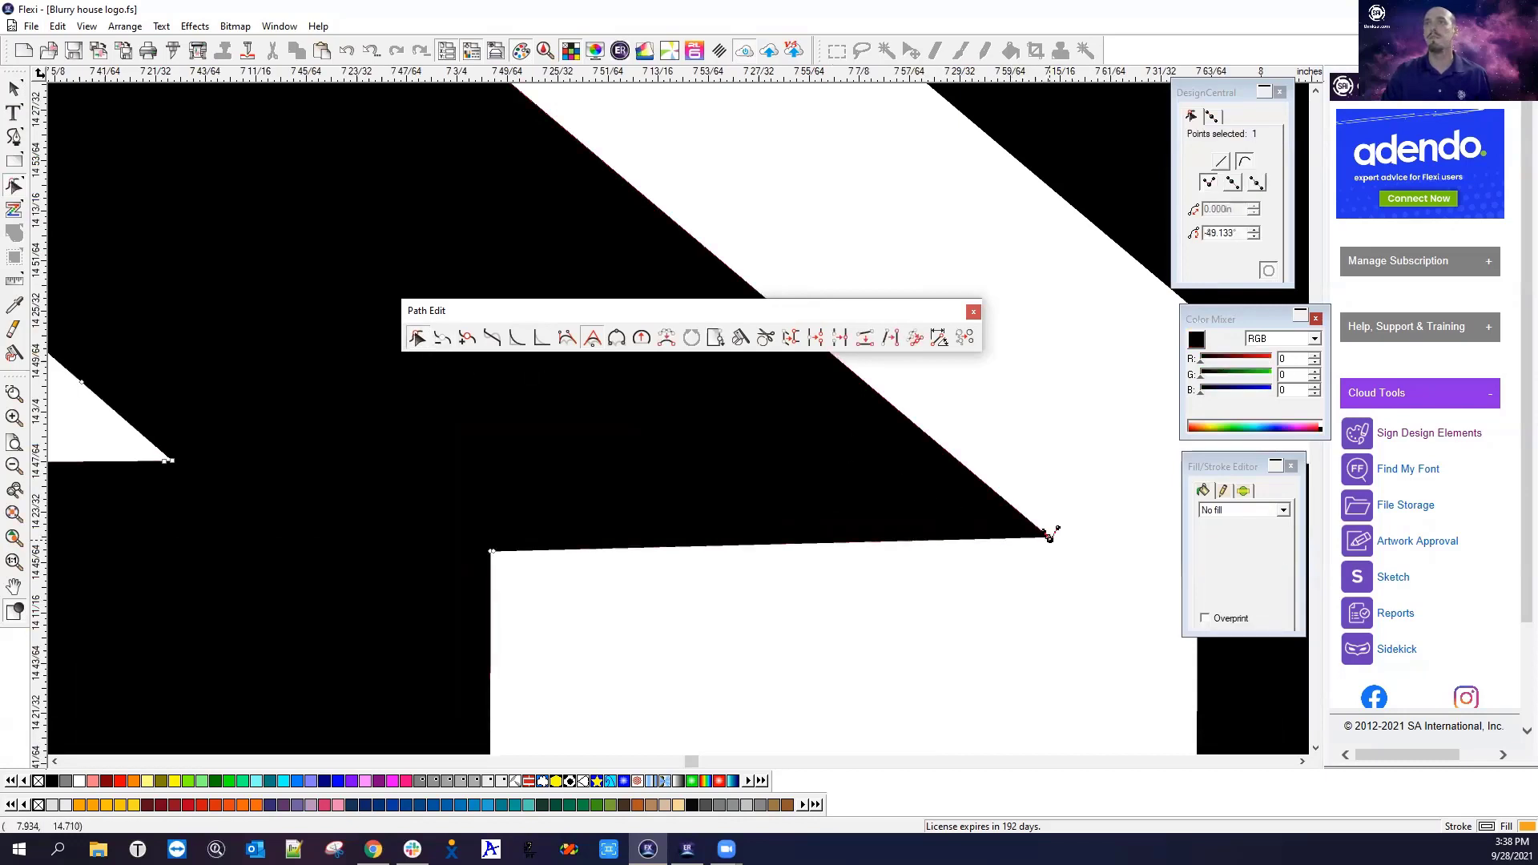
mouse_move(1033, 492)
left_mouse_down()
mouse_move(1070, 574)
mouse_move(1056, 542)
left_mouse_up()
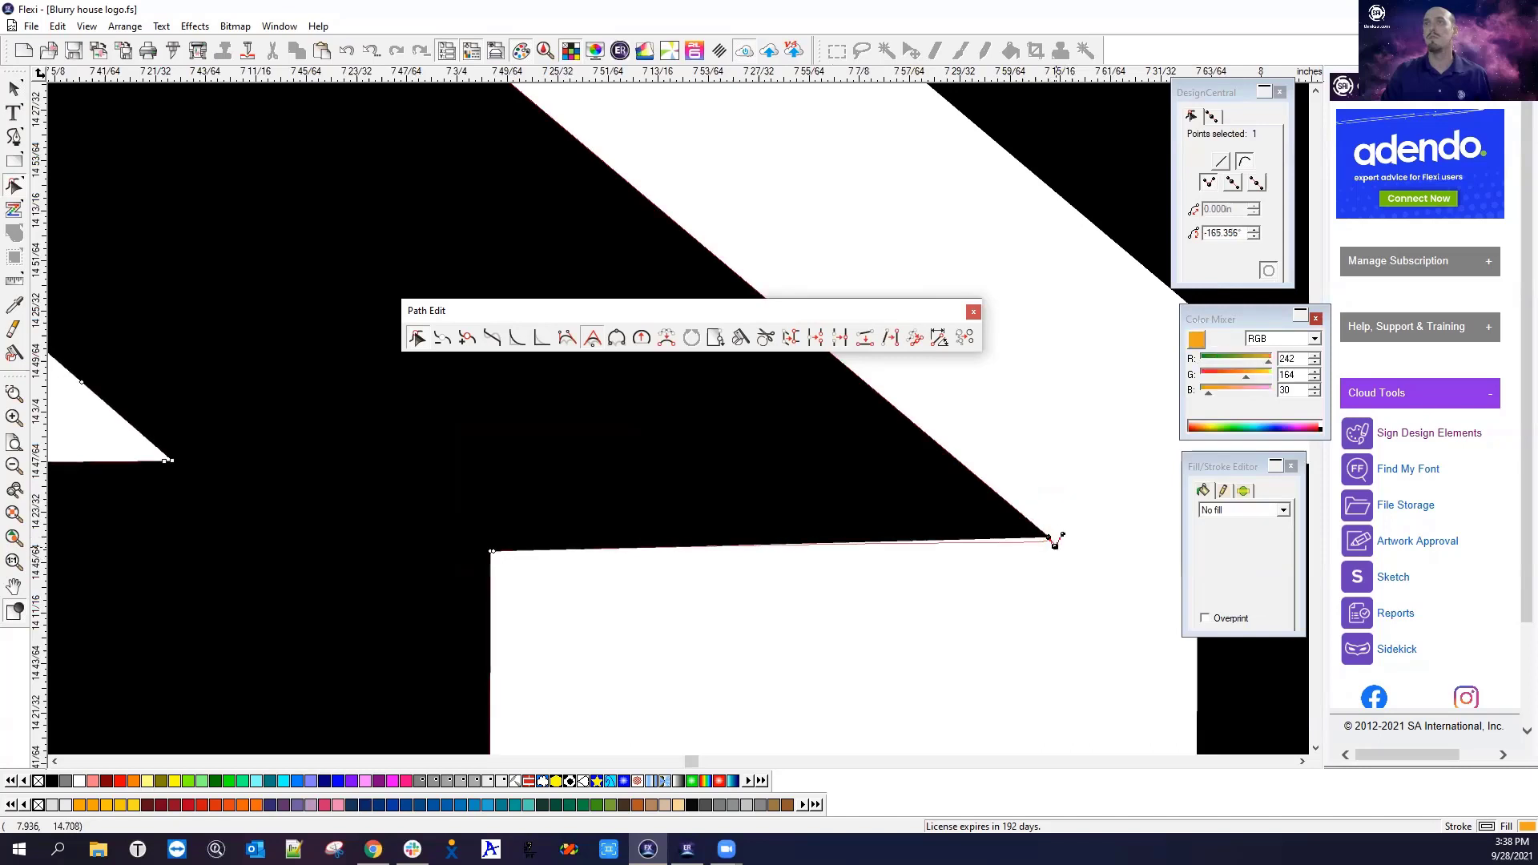
left_click(1058, 559)
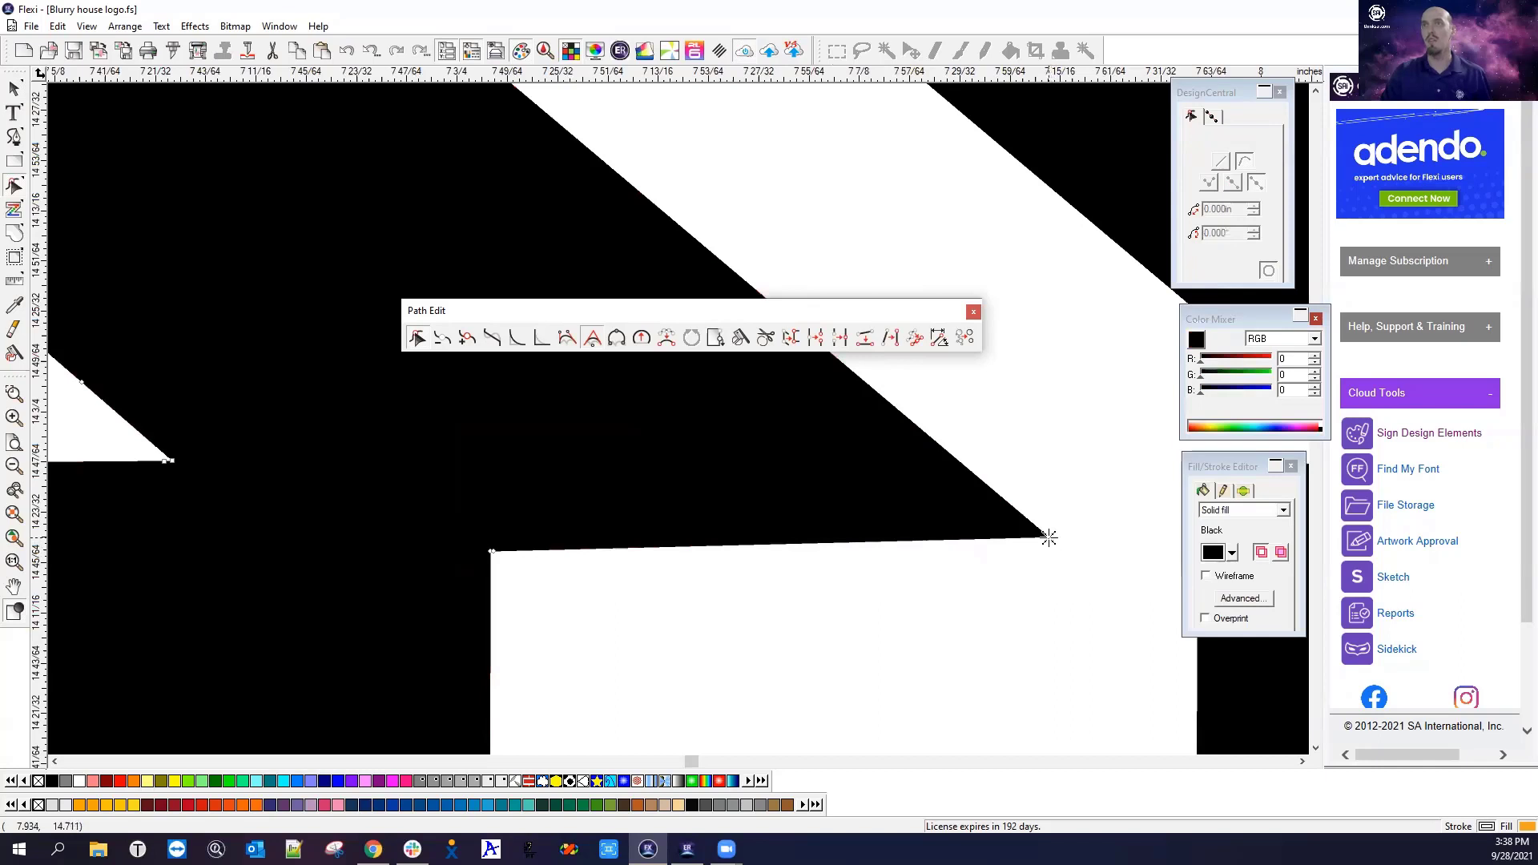
Nudge the front roof's tip point slightly down and outward to level the overhang's lower edge
left_click(1081, 579)
left_click(1001, 539)
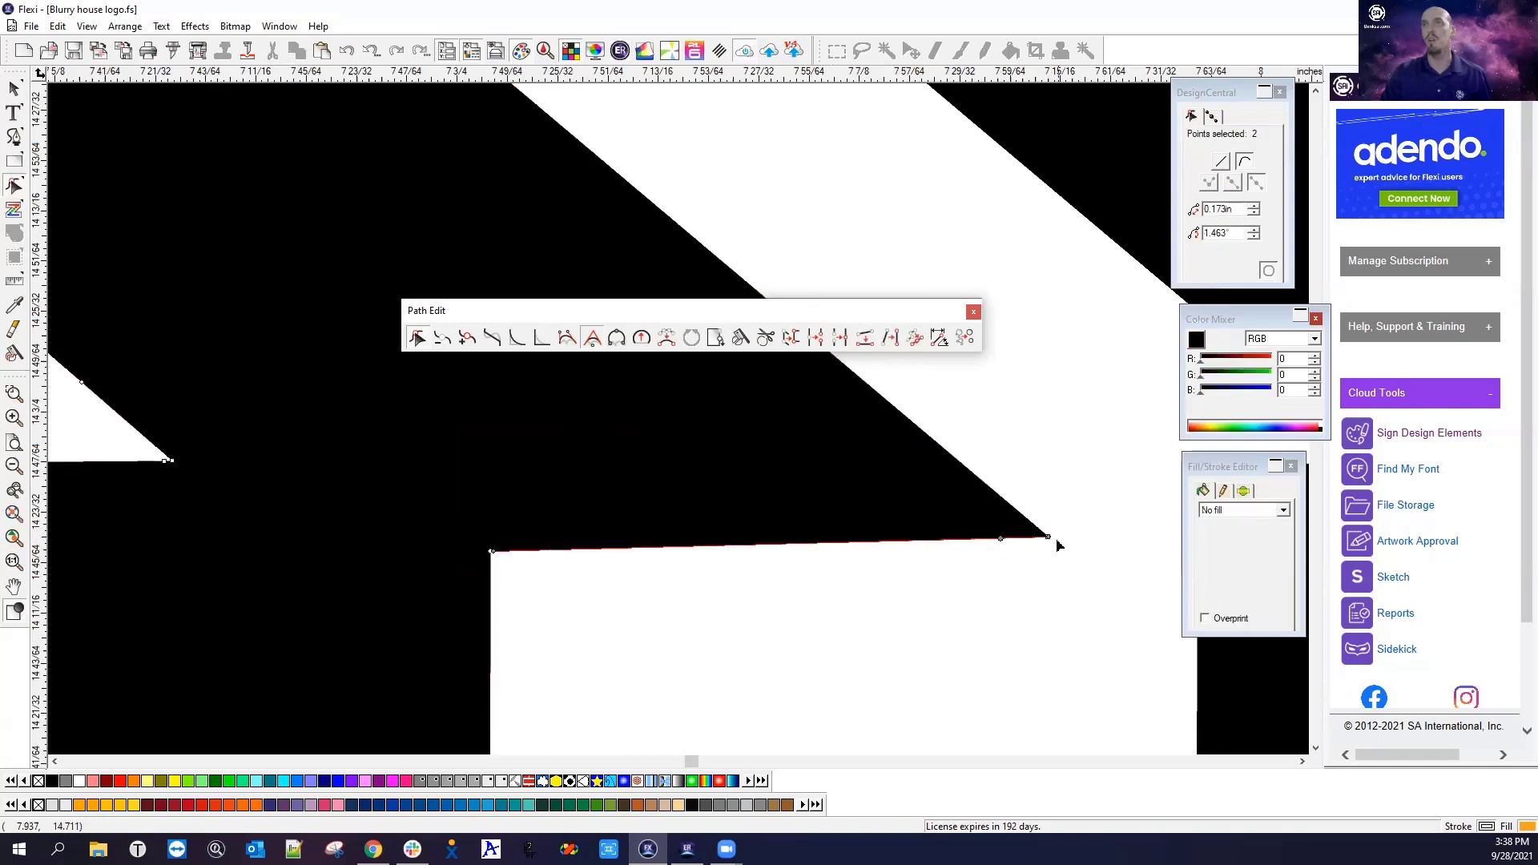
scroll(1056, 539, "up", 3)
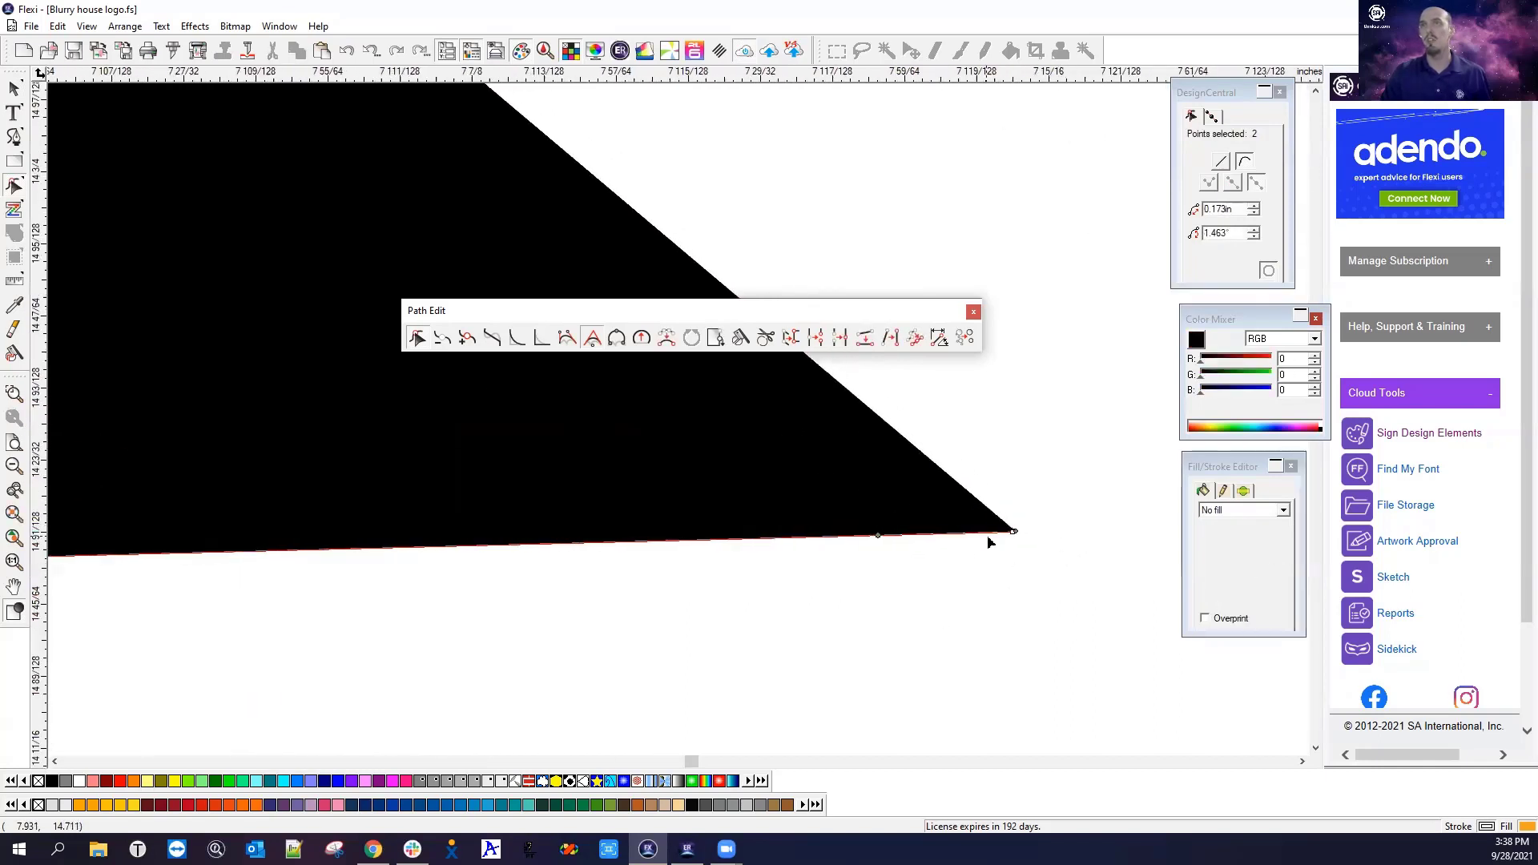
mouse_move(1016, 531)
left_mouse_down()
mouse_move(1026, 560)
mouse_move(1023, 535)
left_mouse_up()
scroll(1010, 563, "down", 3)
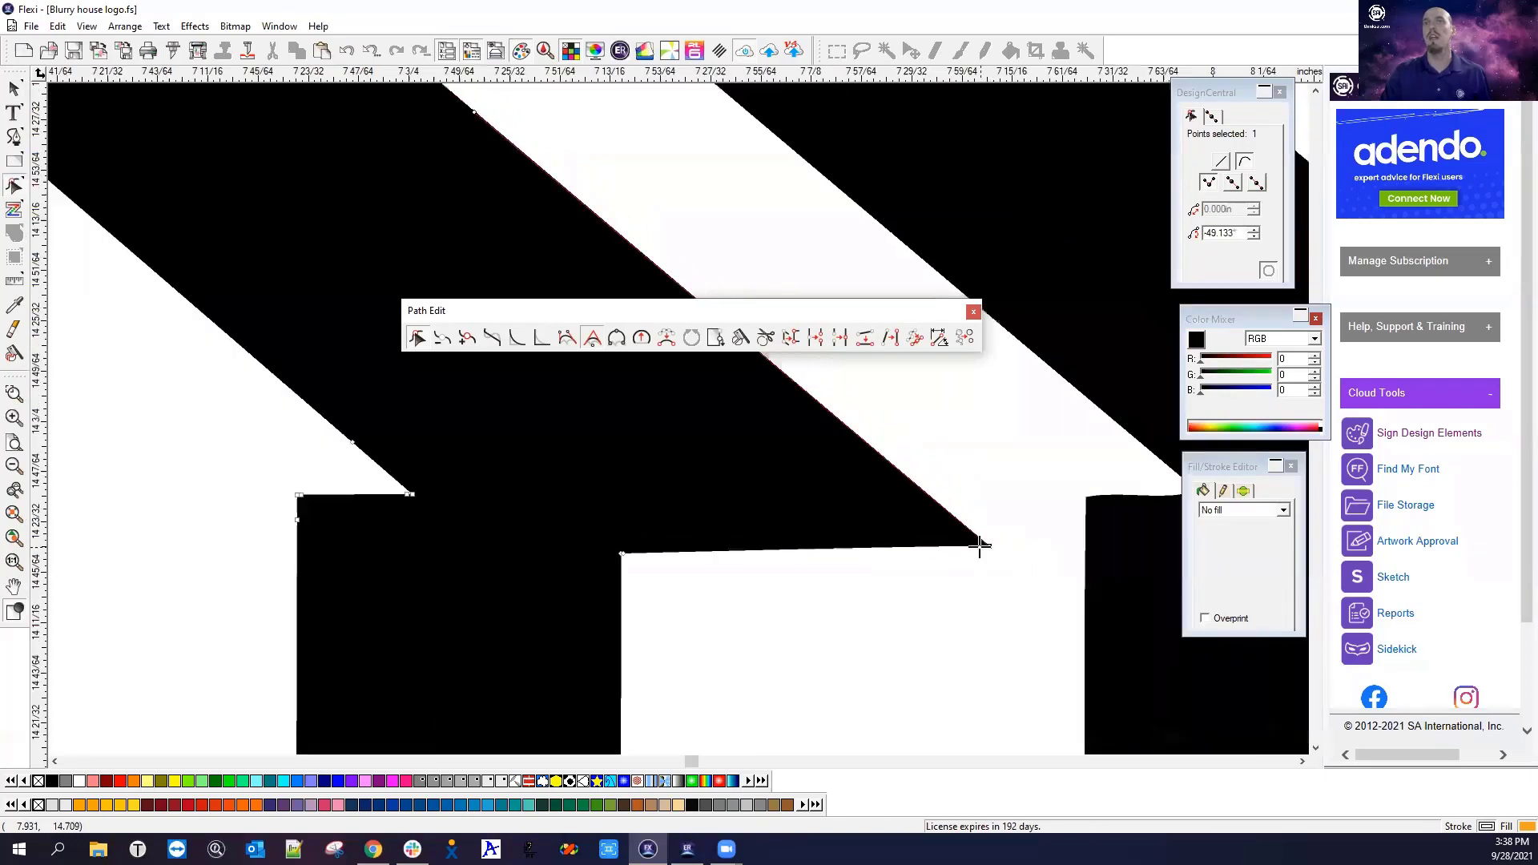
scroll(979, 546, "down", 2)
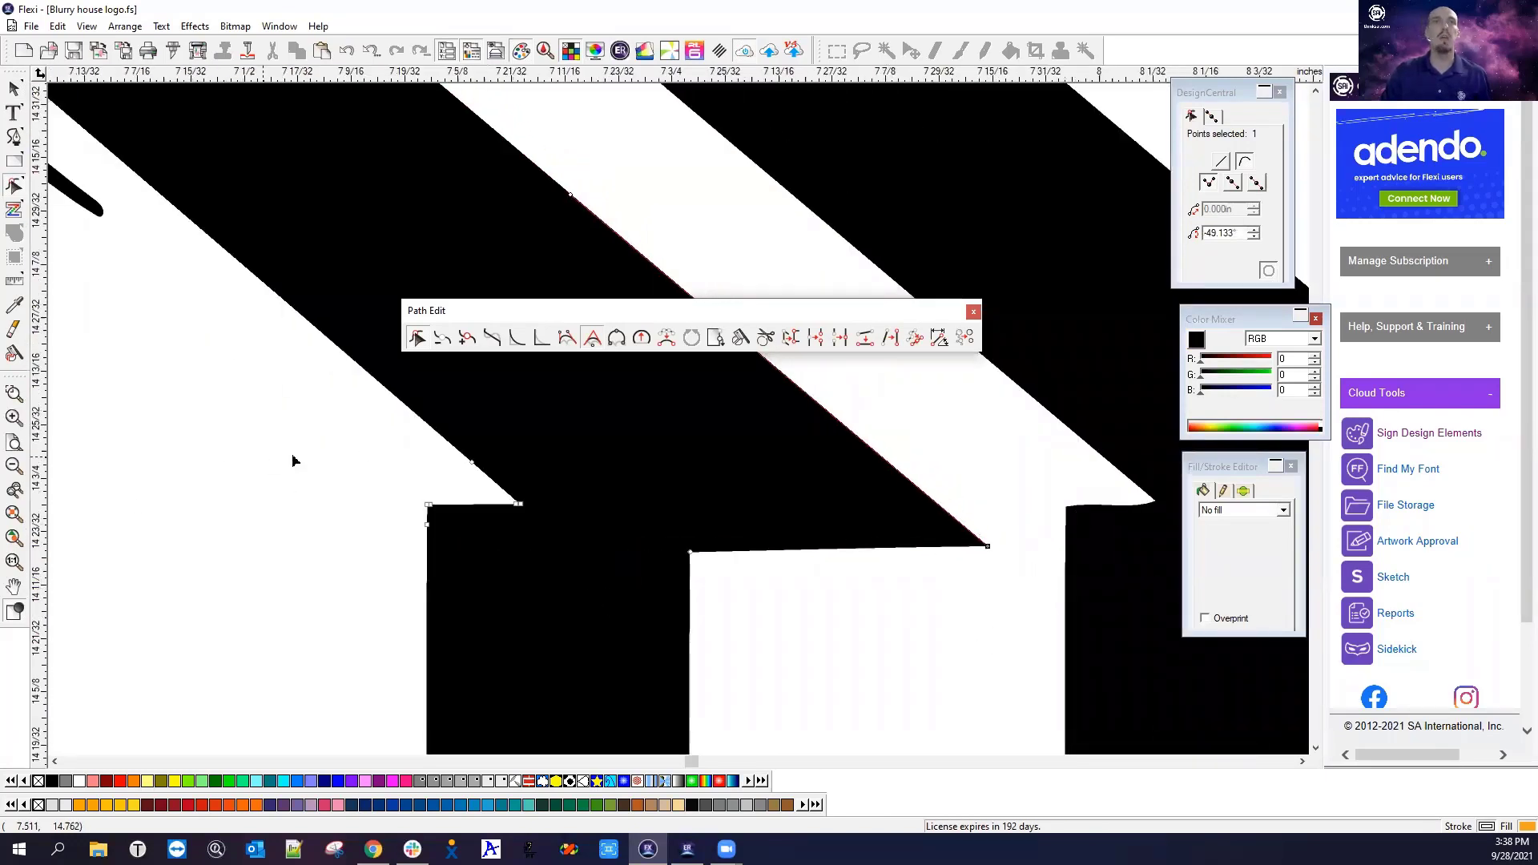
Sharpen the rear wall's upper outer corner and the inner corner where its top edge meets the rear roof
left_click(539, 341)
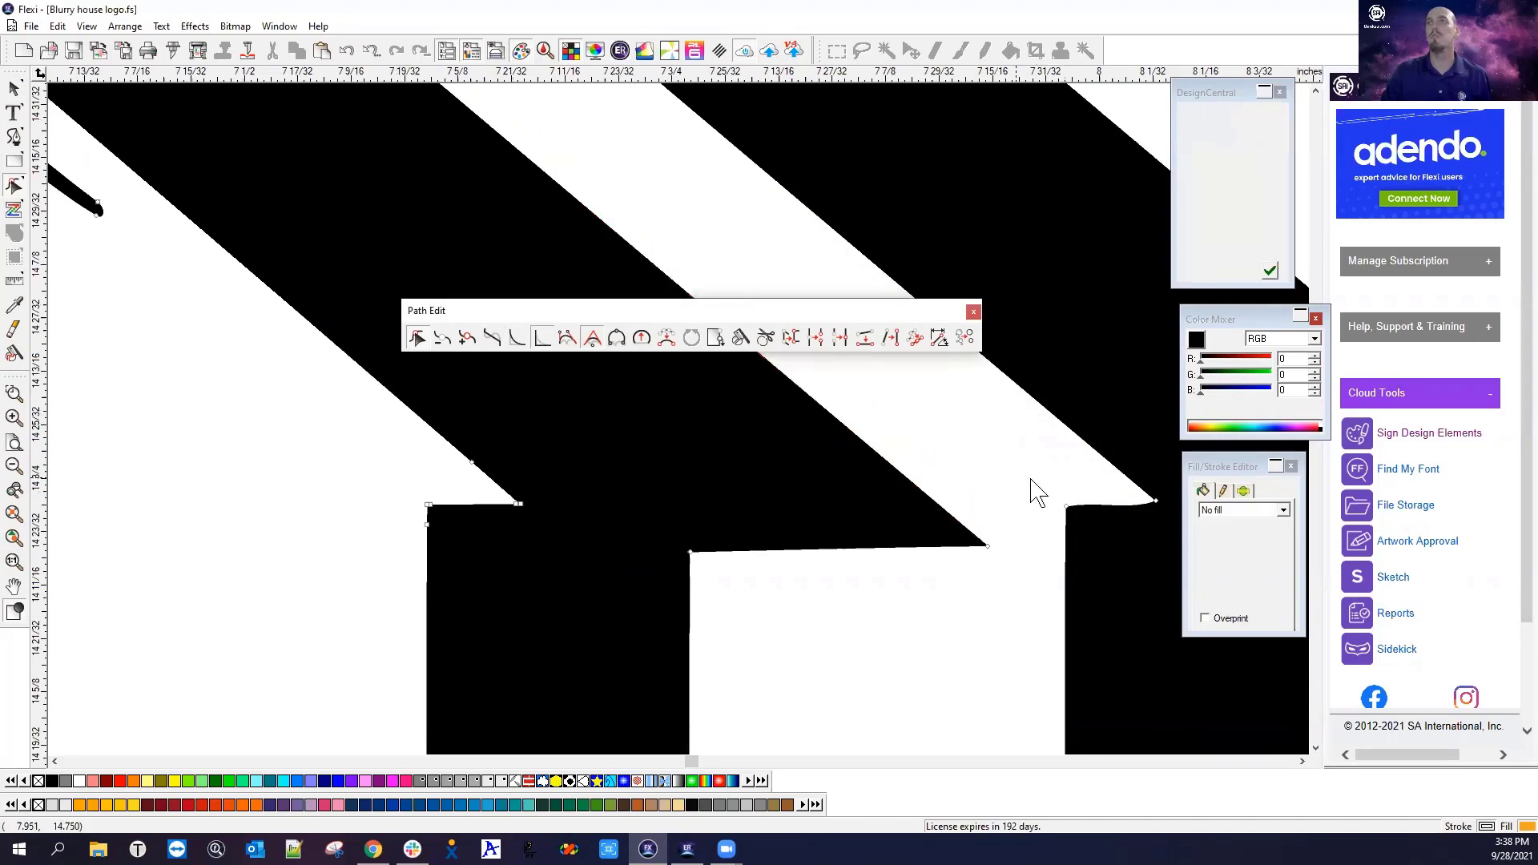
left_click(1067, 521)
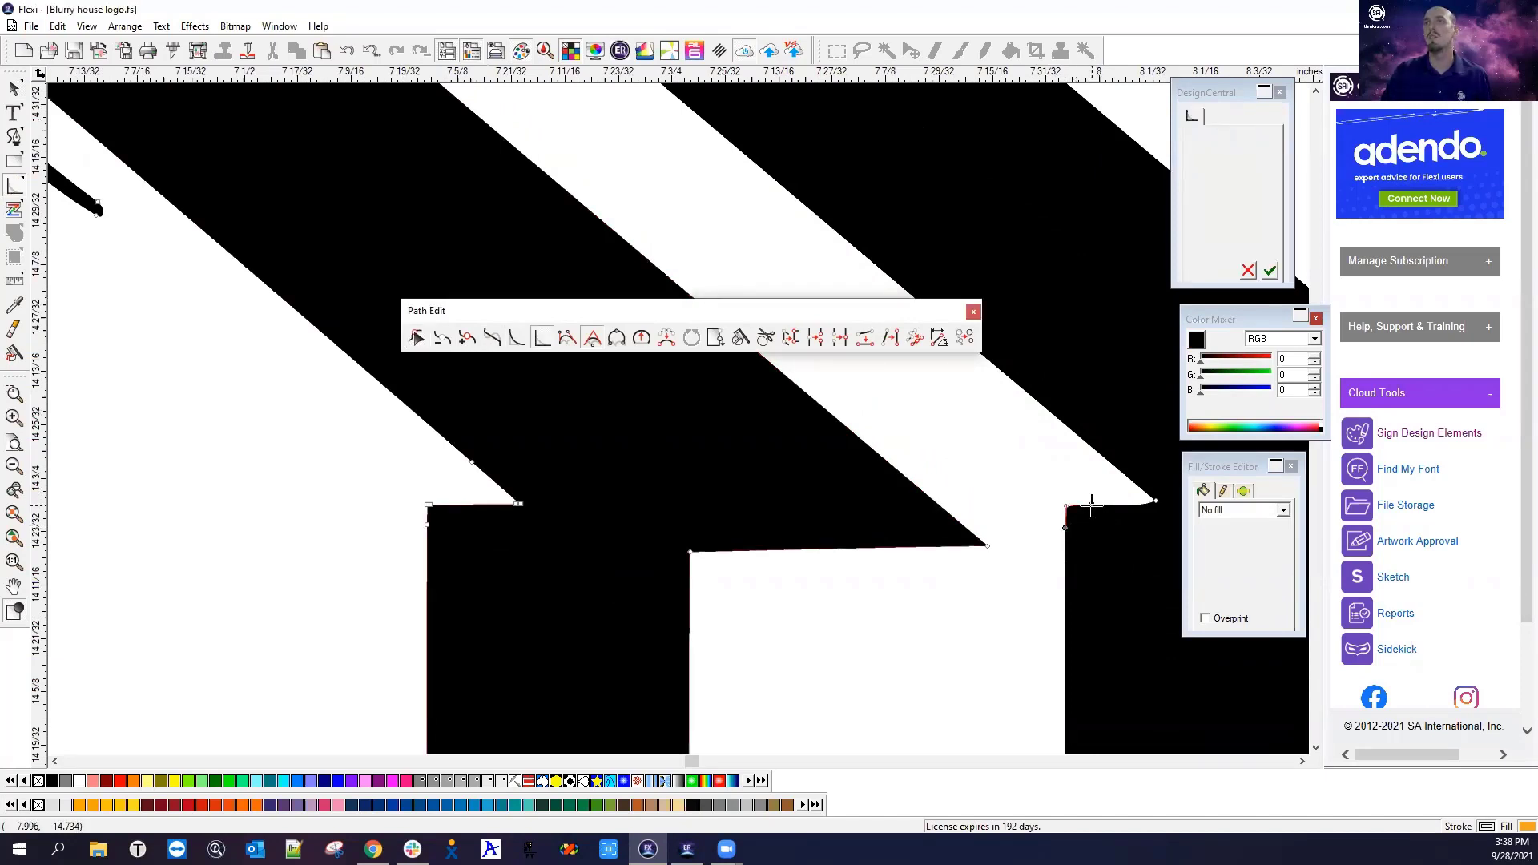
scroll(1094, 506, "up", 1)
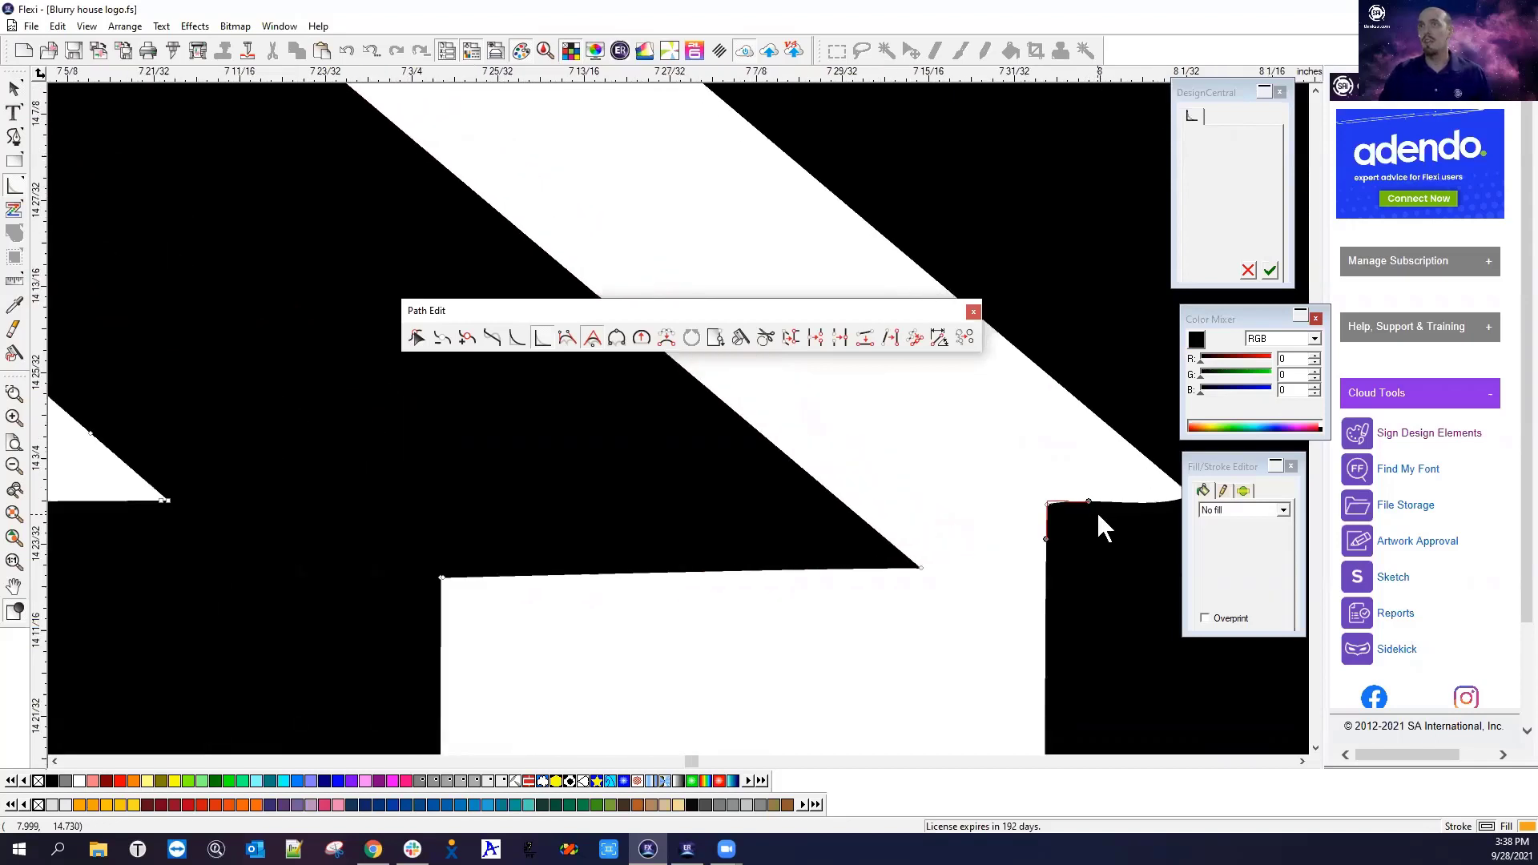
scroll(1097, 517, "up", 2)
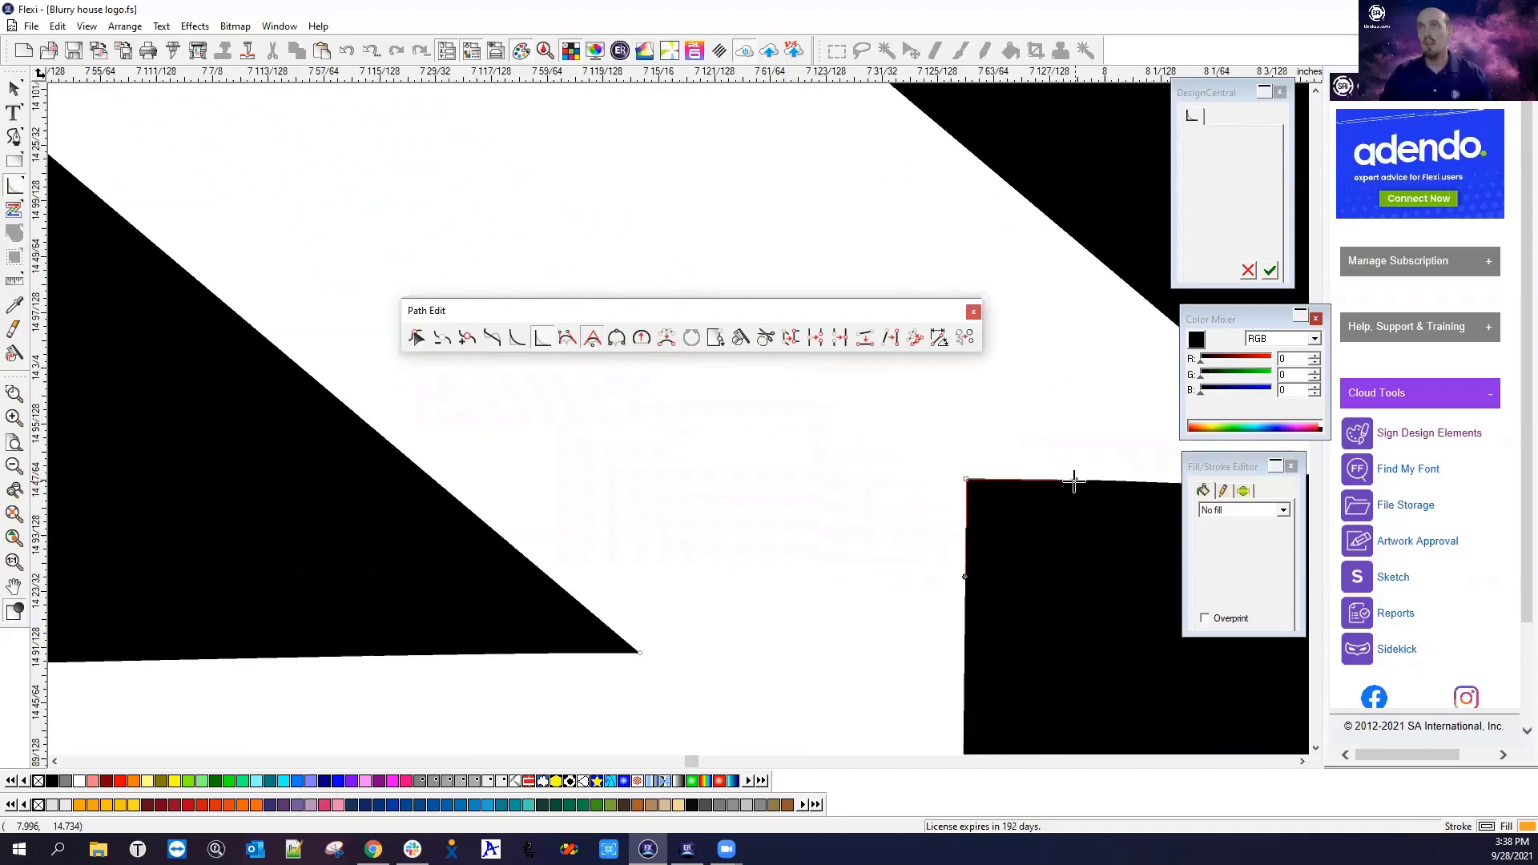
scroll(760, 529, "down", 1)
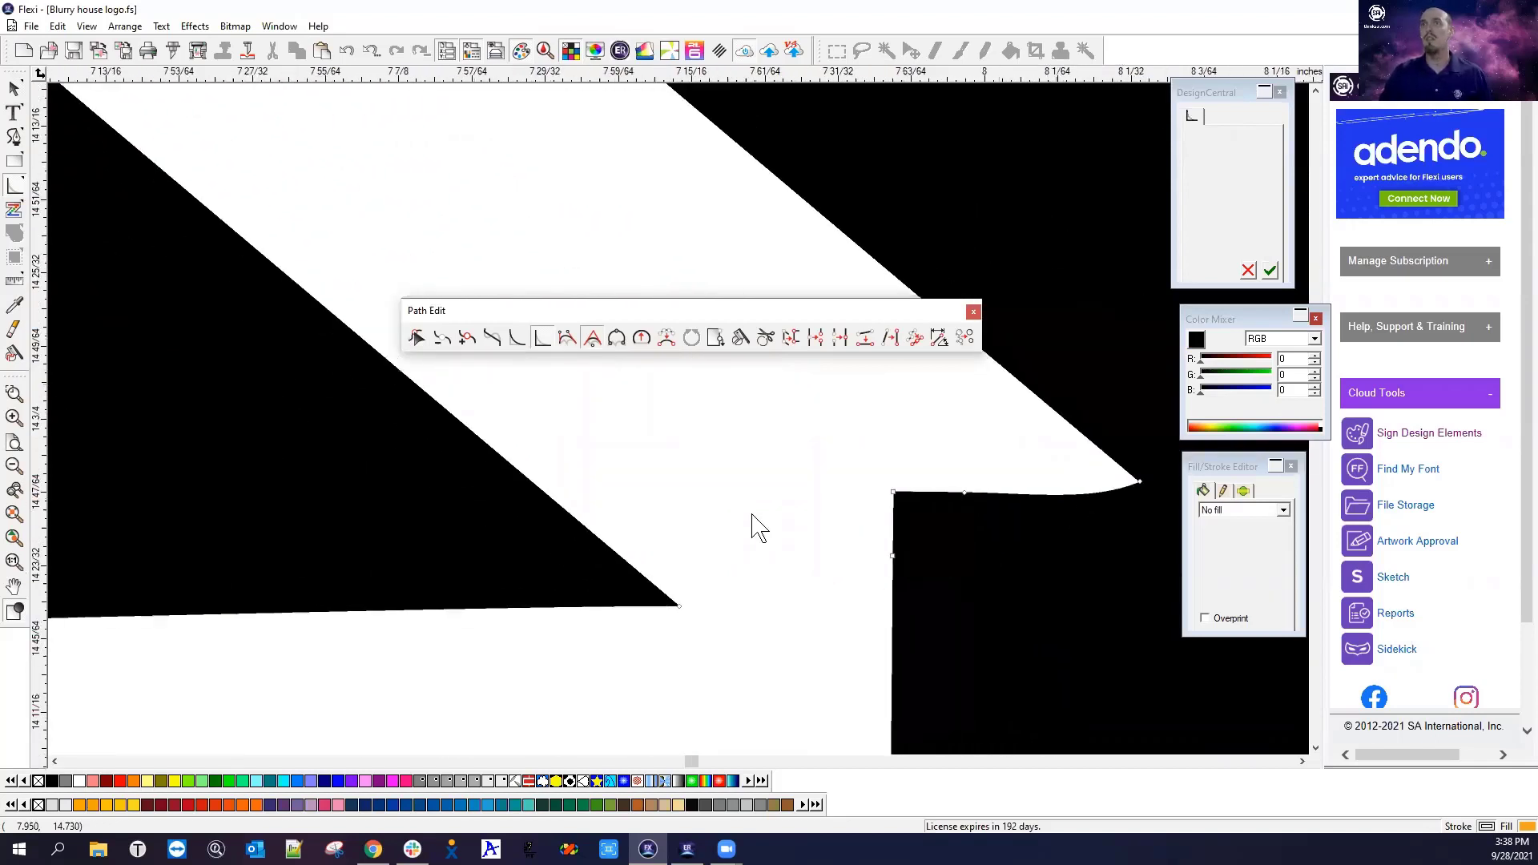
left_click(926, 493)
left_click(1015, 375)
scroll(786, 515, "down", 1)
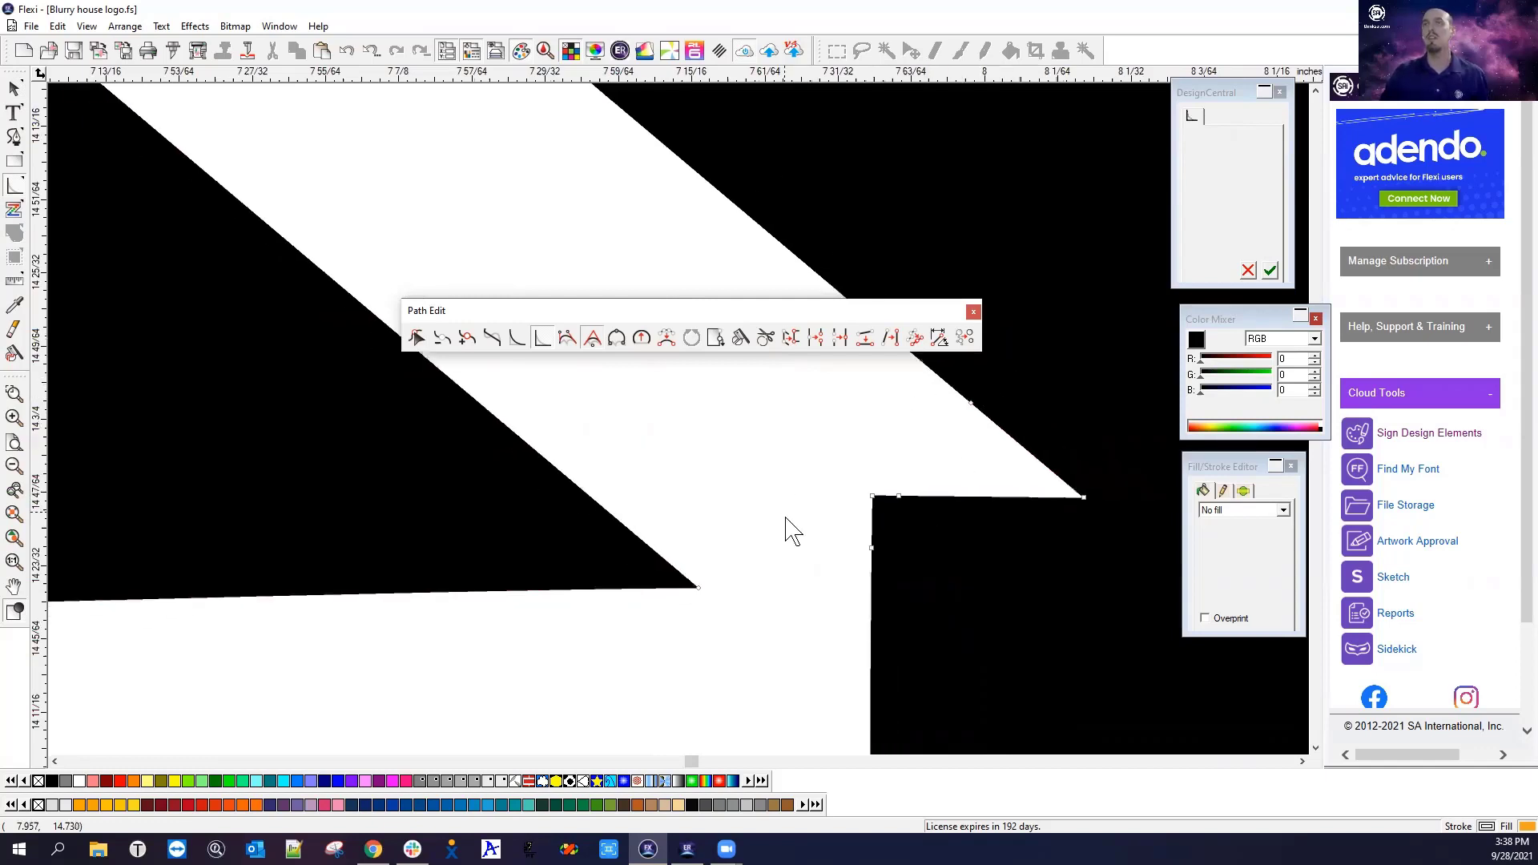
Sharpen the inner and outer peaks of the thin gable trim above the window, keeping the path tools clear of it
scroll(1047, 584, "down", 3)
scroll(834, 498, "up", 1)
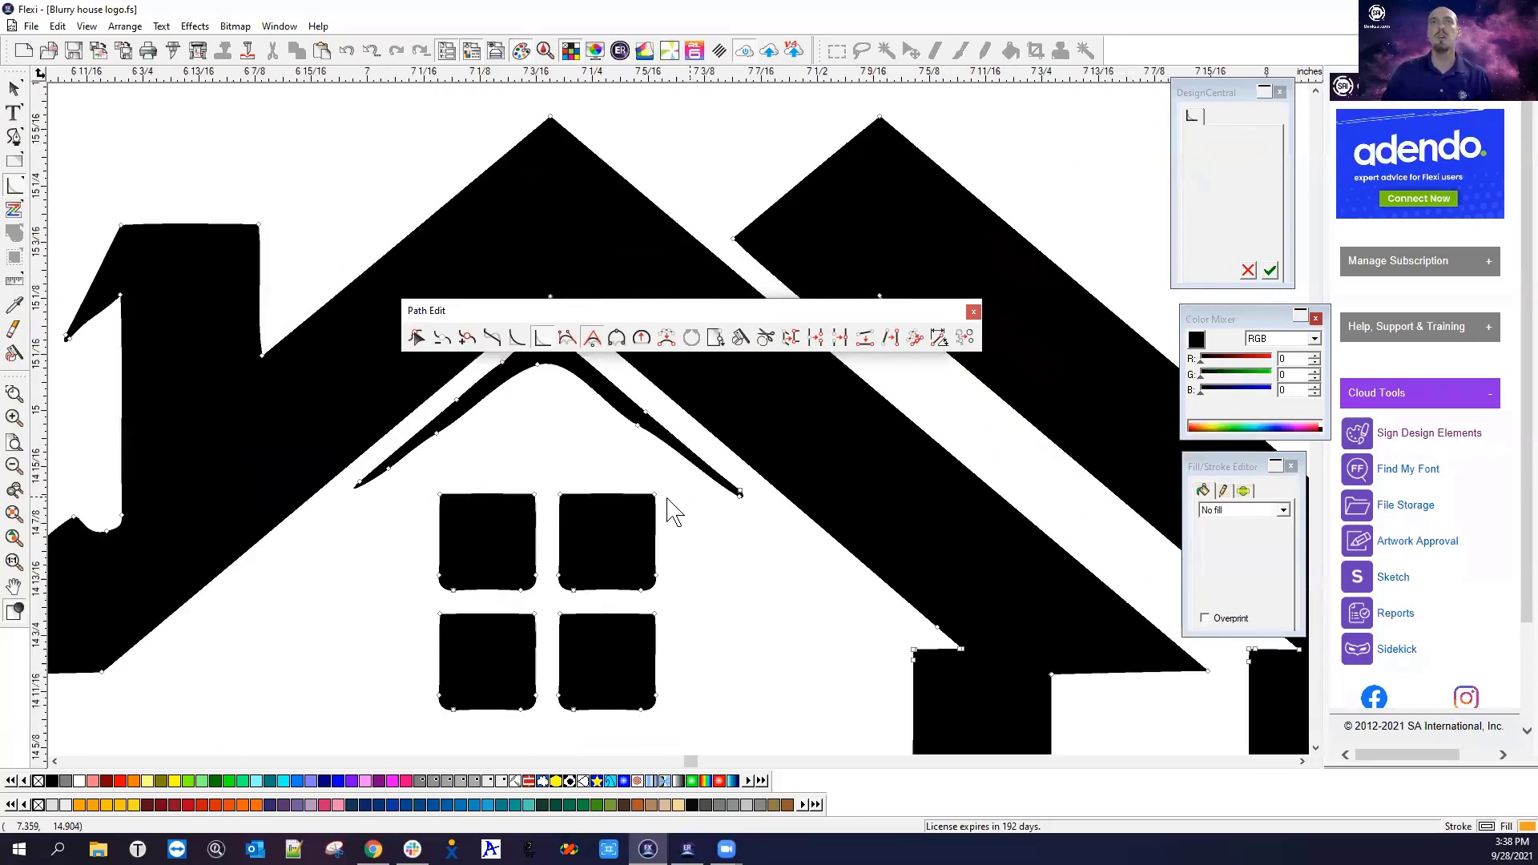
scroll(667, 499, "up", 5)
scroll(518, 402, "down", 4)
scroll(405, 347, "up", 3)
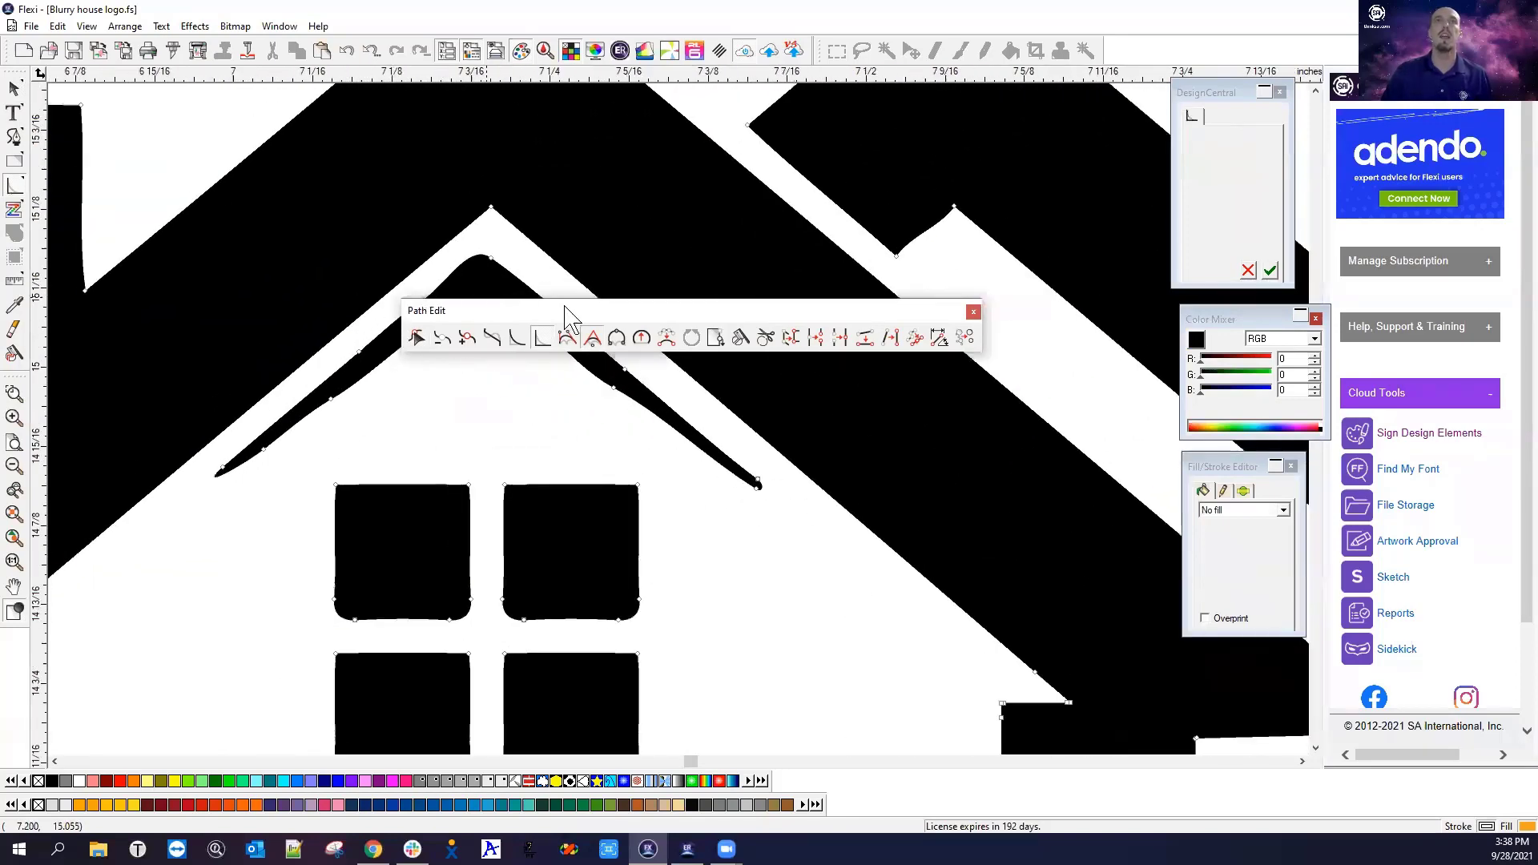
left_click_drag(934, 224, 934, 224)
scroll(480, 264, "up", 3)
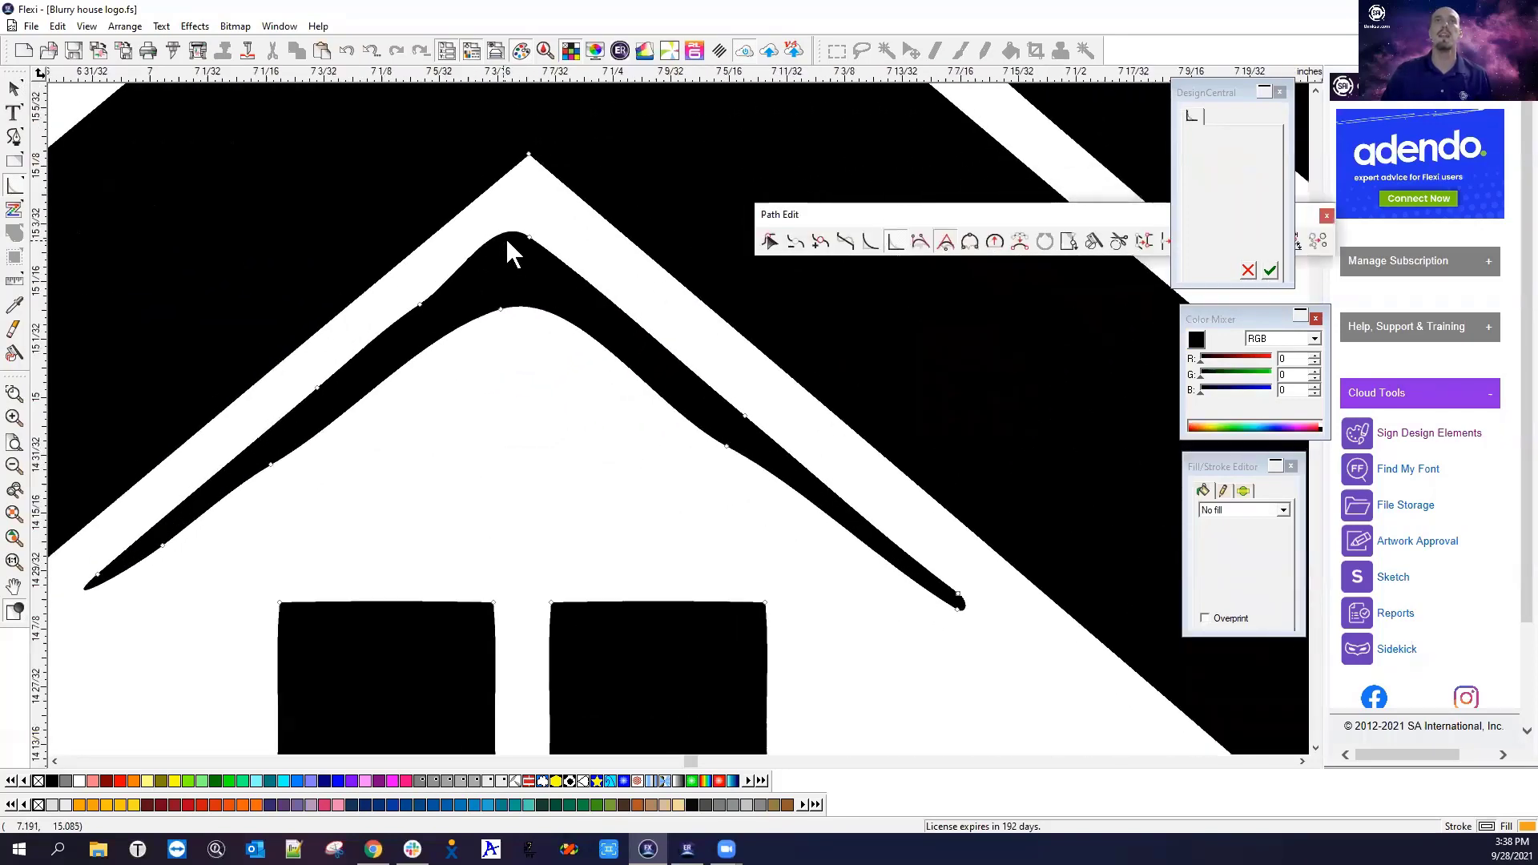
double_click(363, 412)
left_click_drag(646, 388, 649, 388)
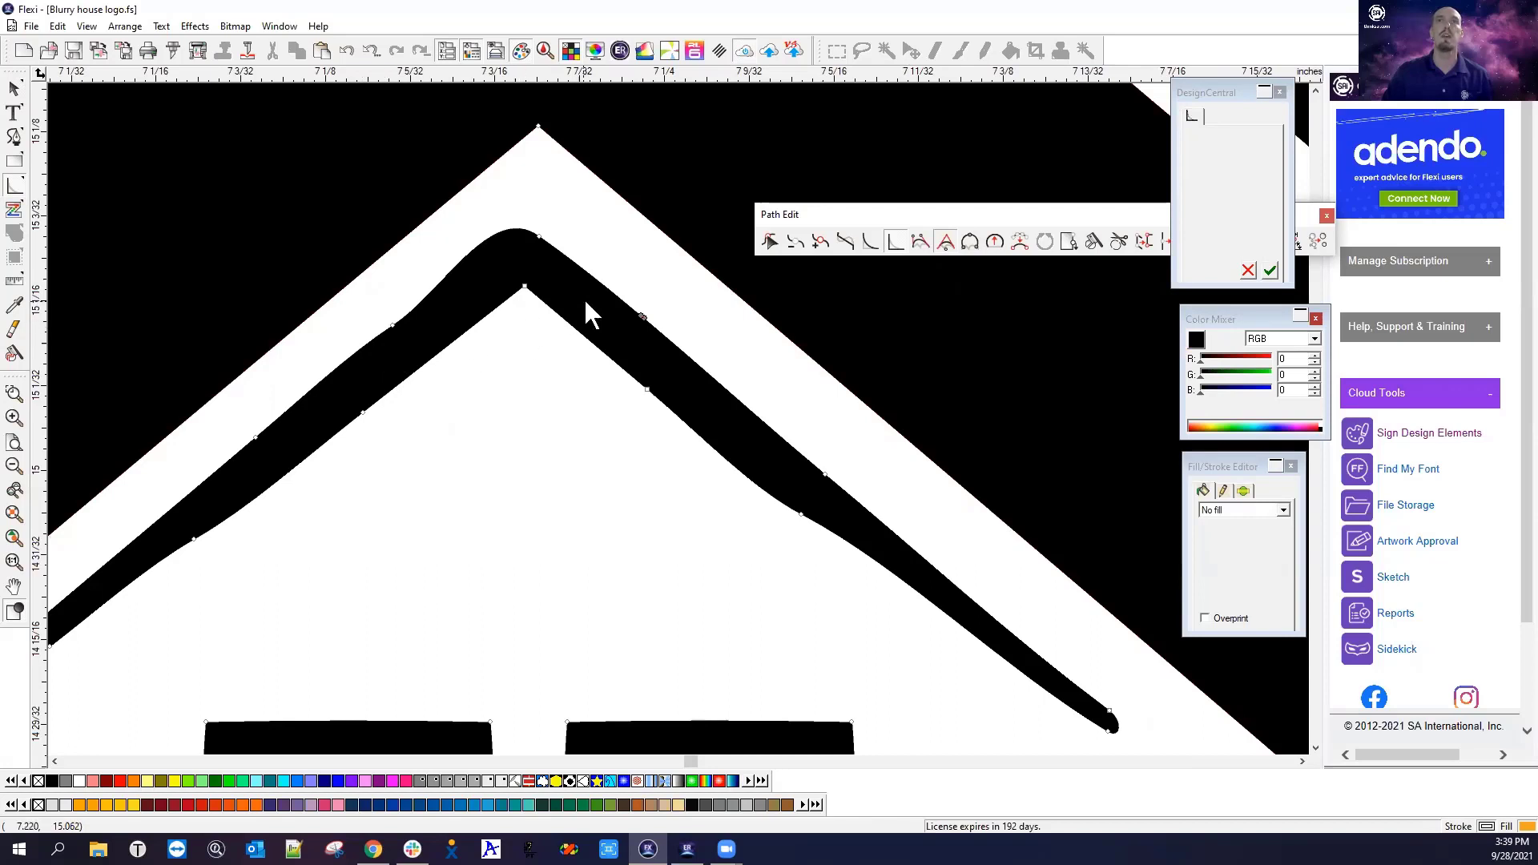
left_click_drag(633, 314, 333, 377)
Extend both rounded ends of the thin gable trim into sharp points
scroll(529, 420, "down", 2)
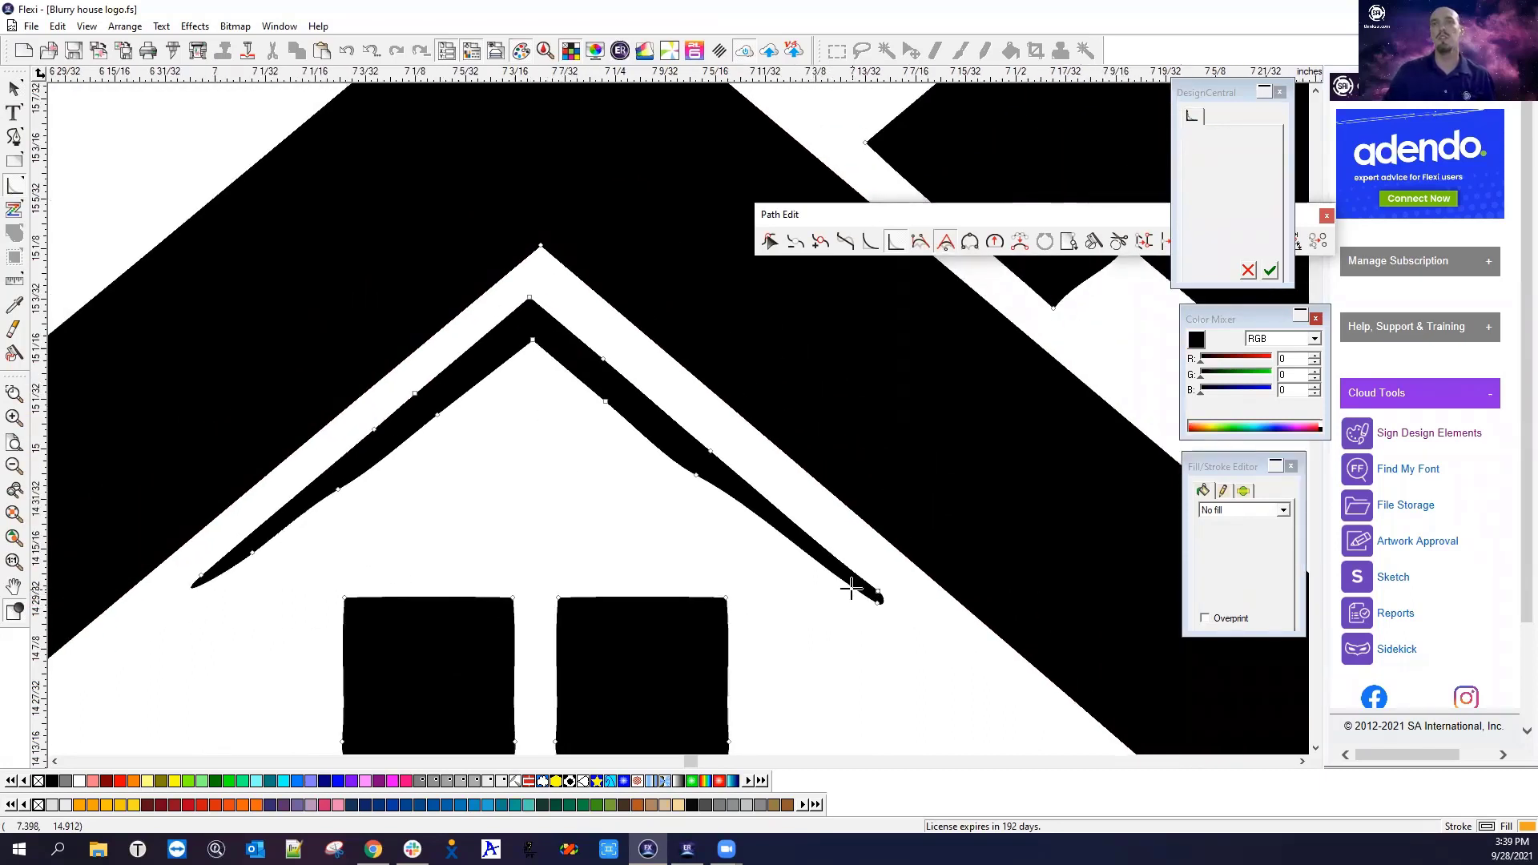
left_click_drag(874, 593, 1024, 703)
left_click(204, 571)
left_click_drag(212, 575, 206, 577)
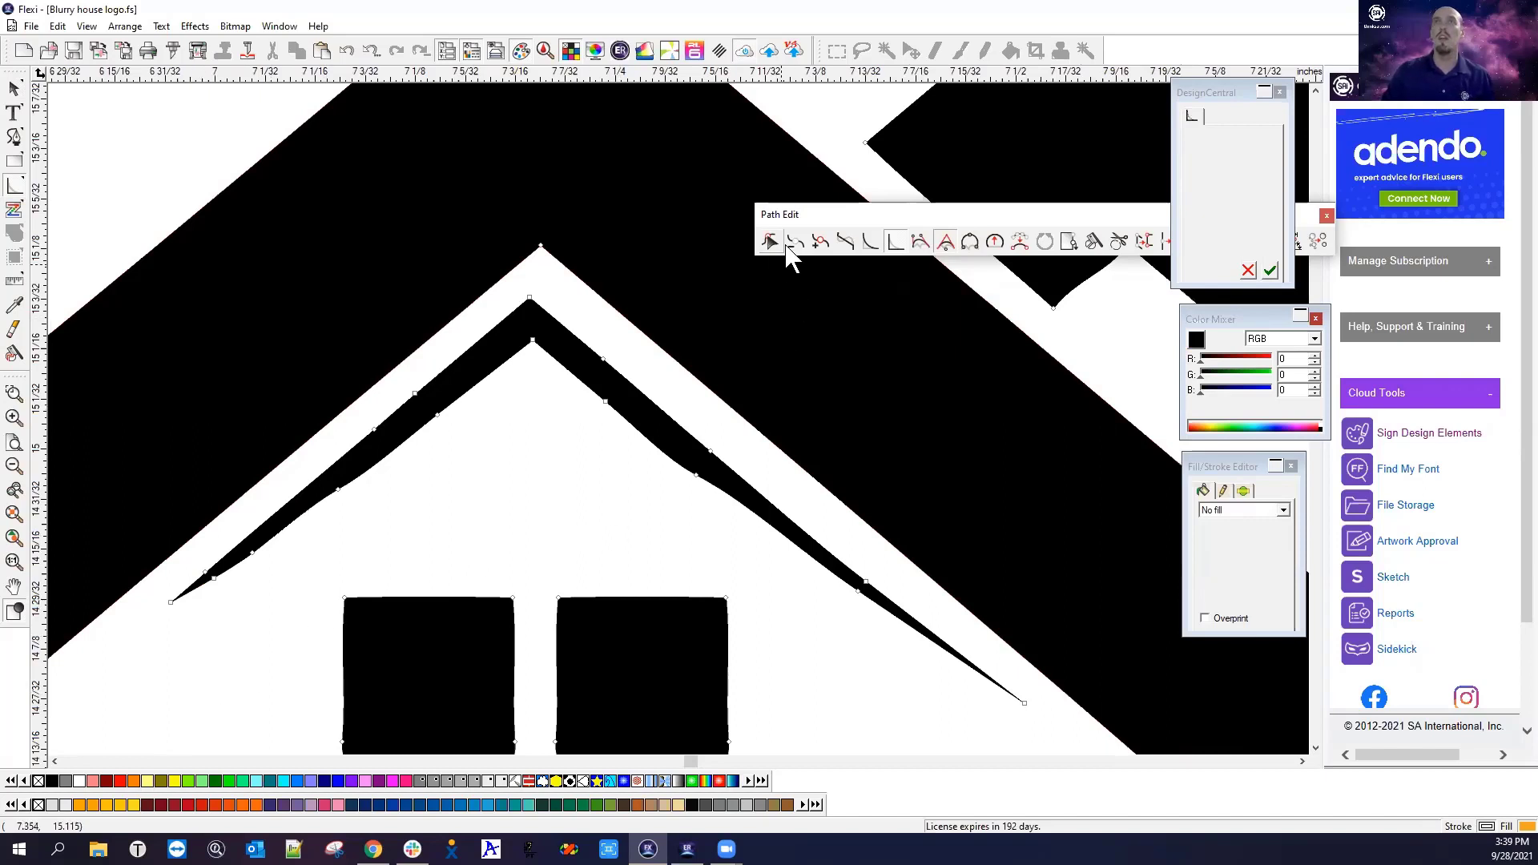
Straighten both lower edges and the right-hand upper edge of the gable trim between its peak and its pointed ends
left_click(847, 242)
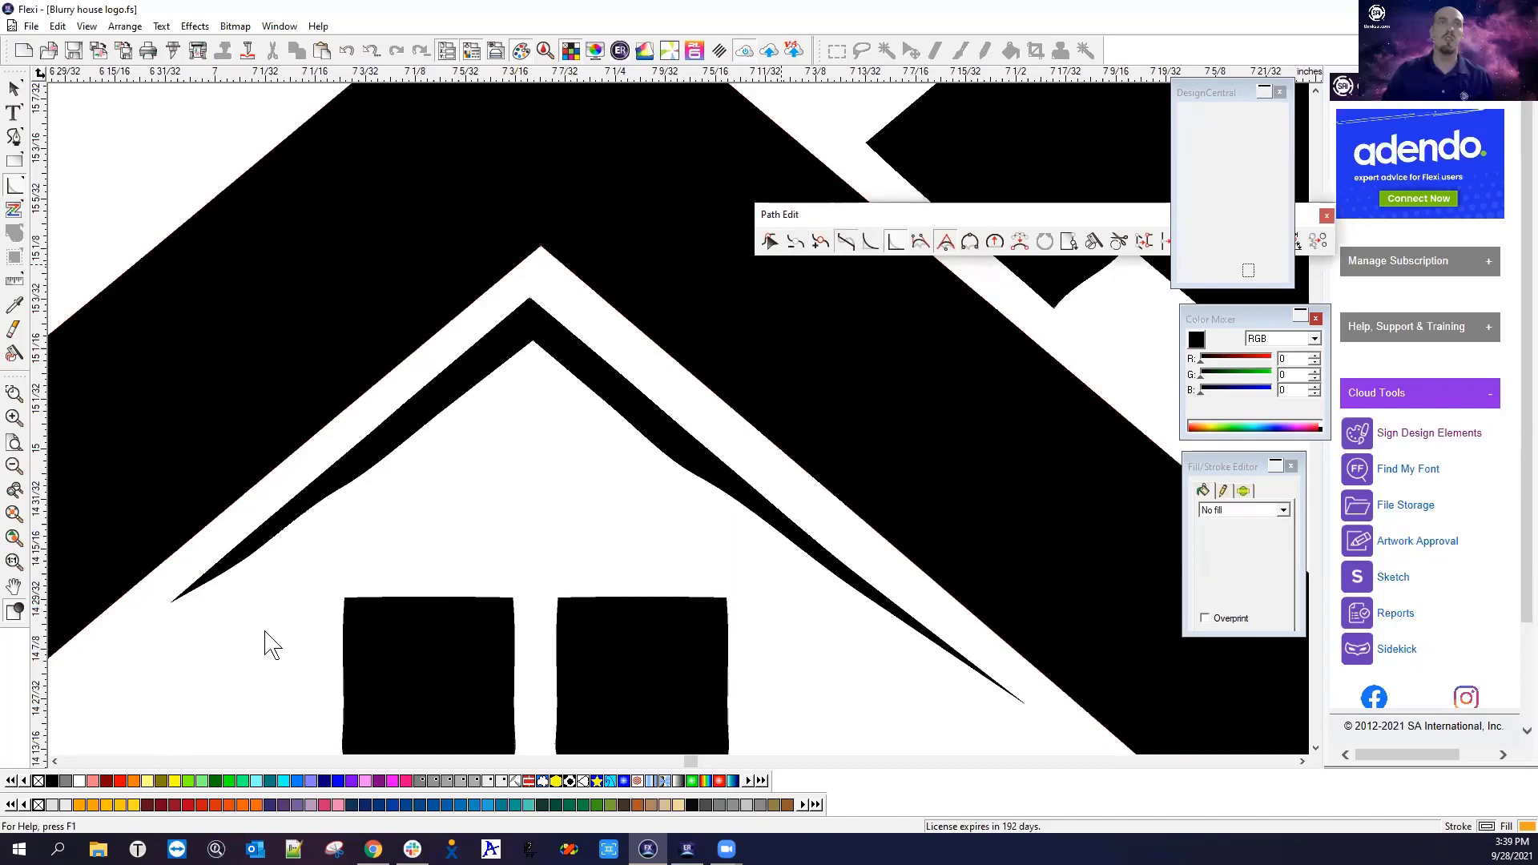
left_click(189, 592)
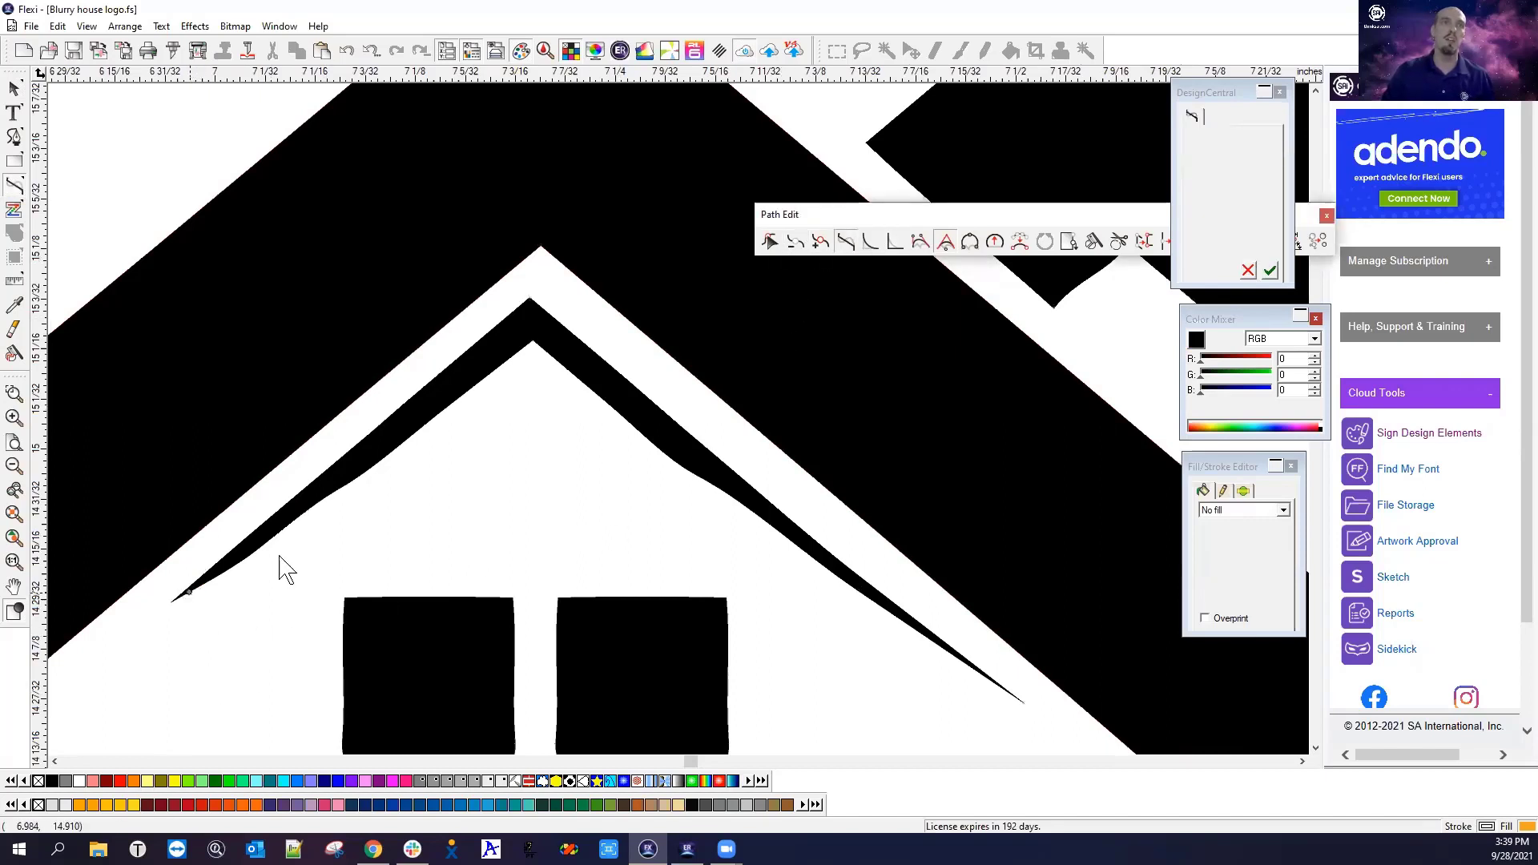
left_click(525, 346)
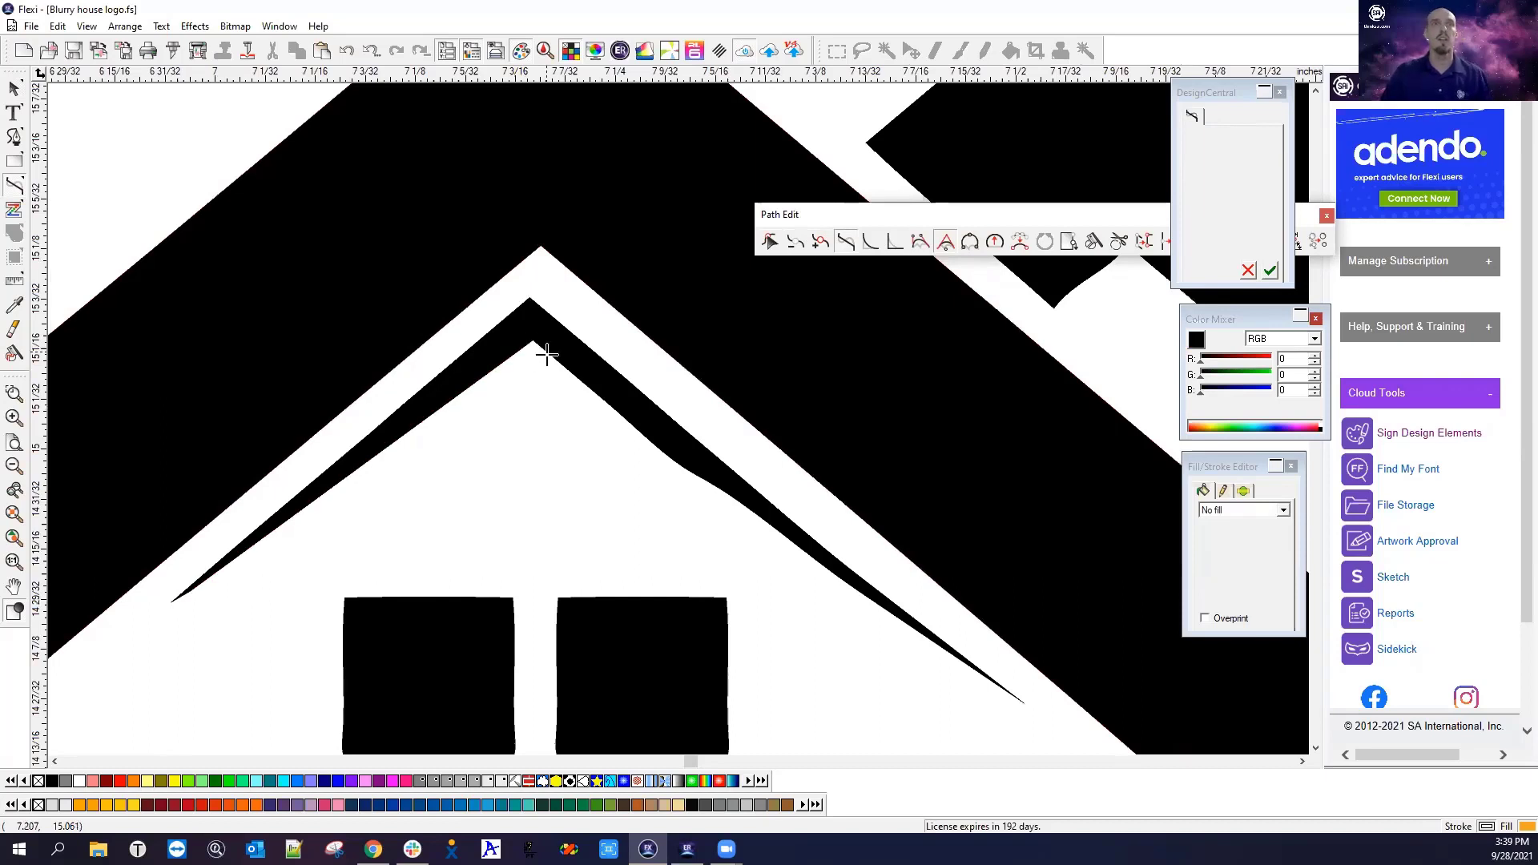
left_click(549, 356)
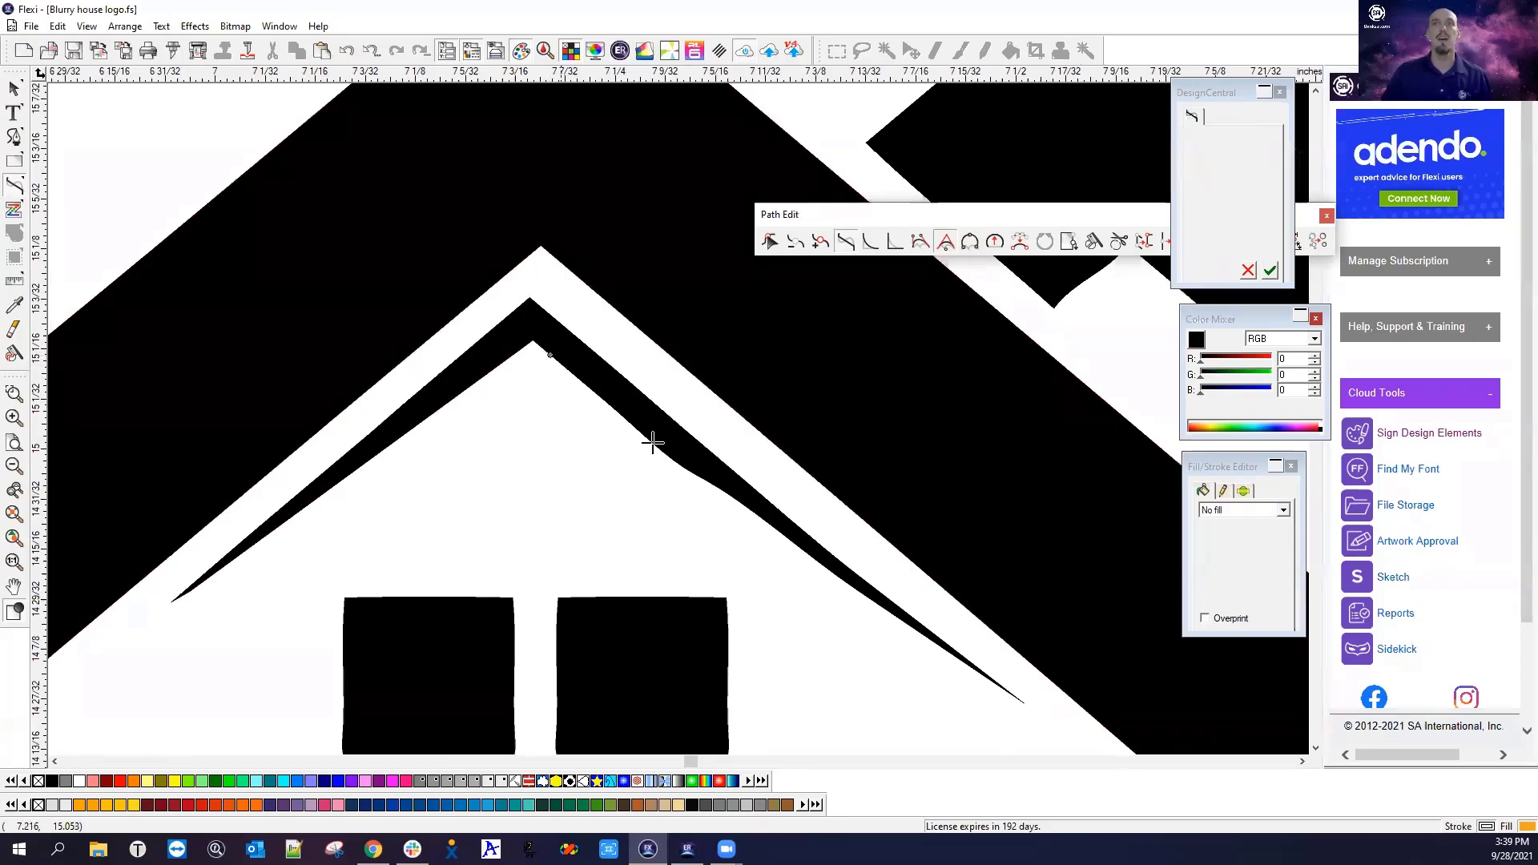
left_click(986, 679)
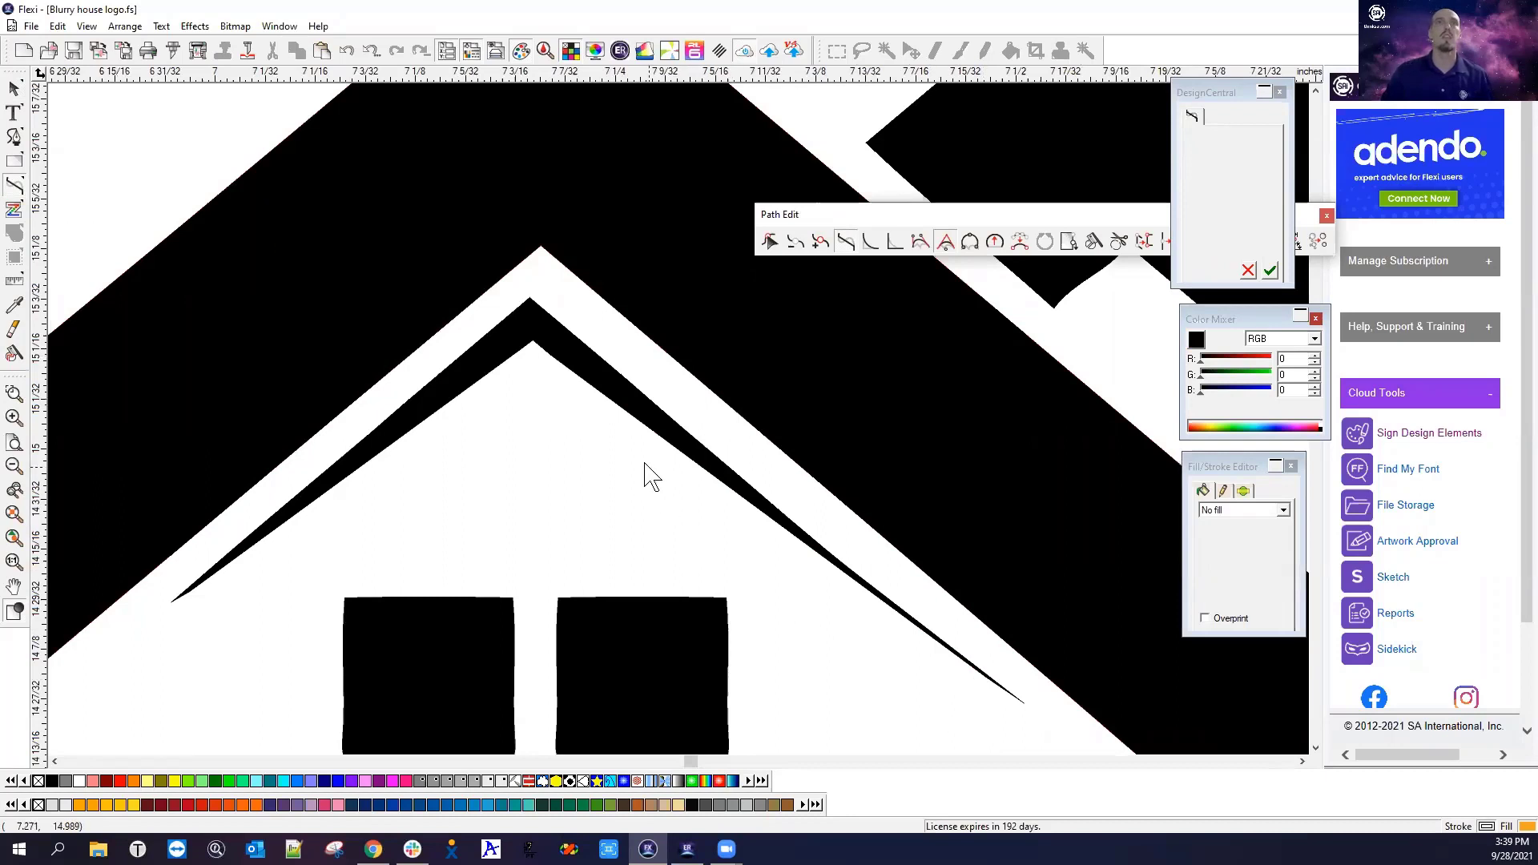
left_click(532, 300)
left_click(986, 673)
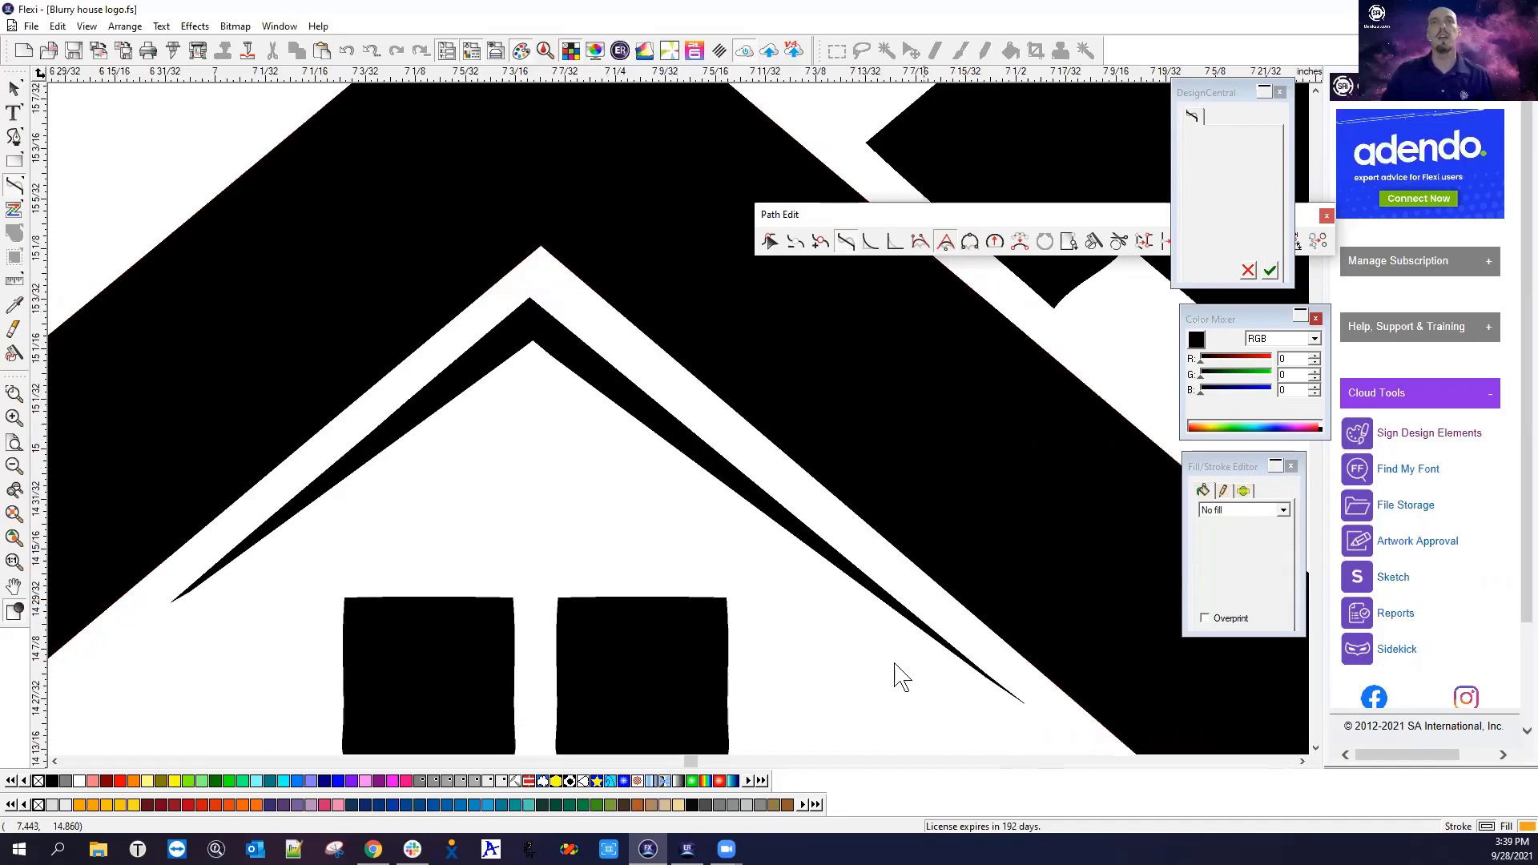
Draw a rectangle about 0.109 by 0.107 in over the lower-left window pane
scroll(585, 434, "down", 1)
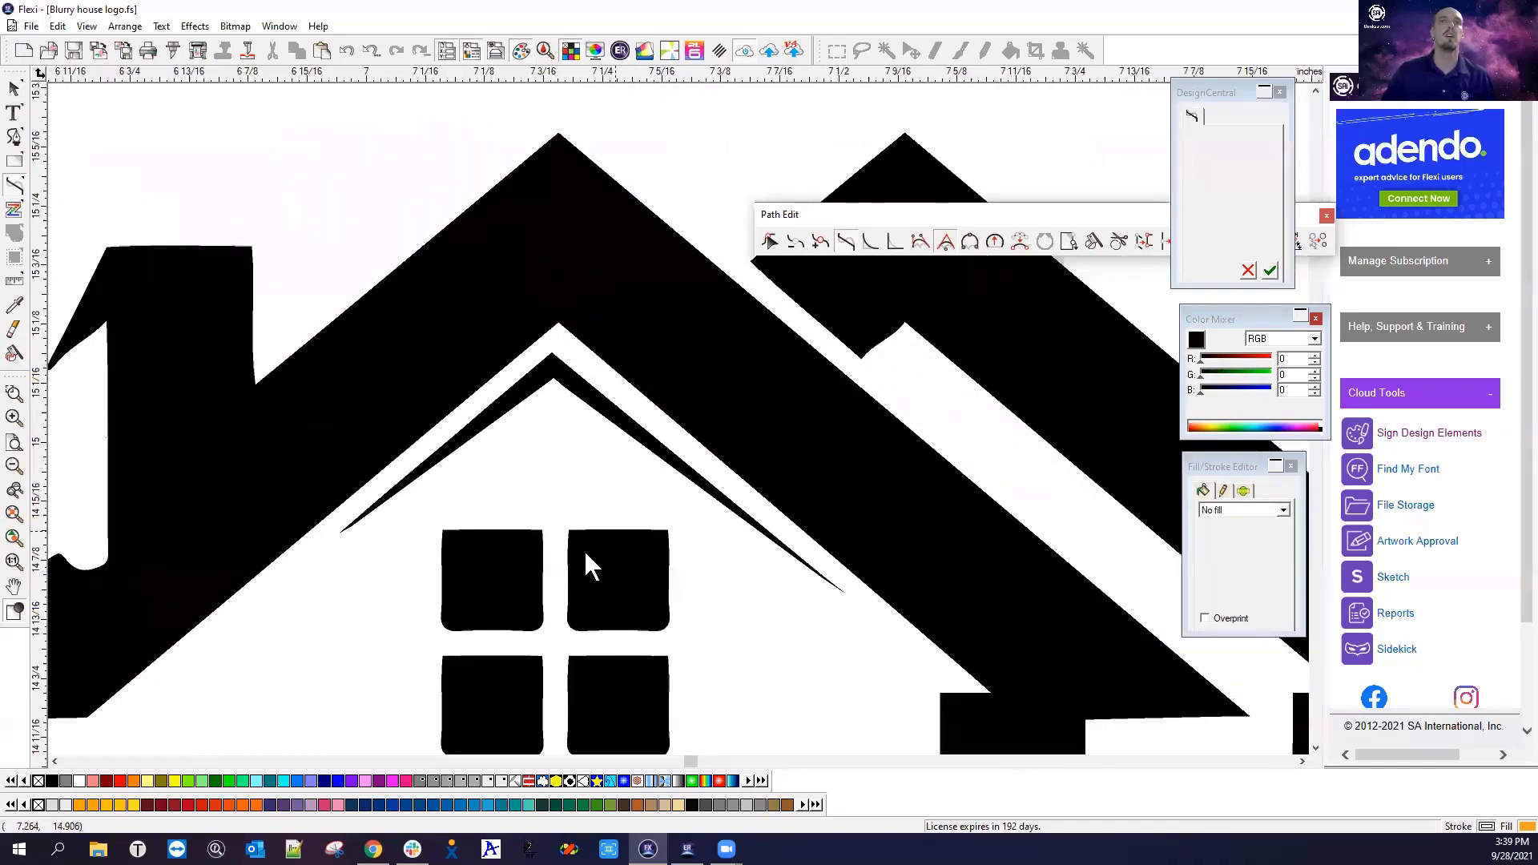
scroll(532, 588, "down", 1)
scroll(473, 714, "up", 1)
scroll(522, 652, "up", 2)
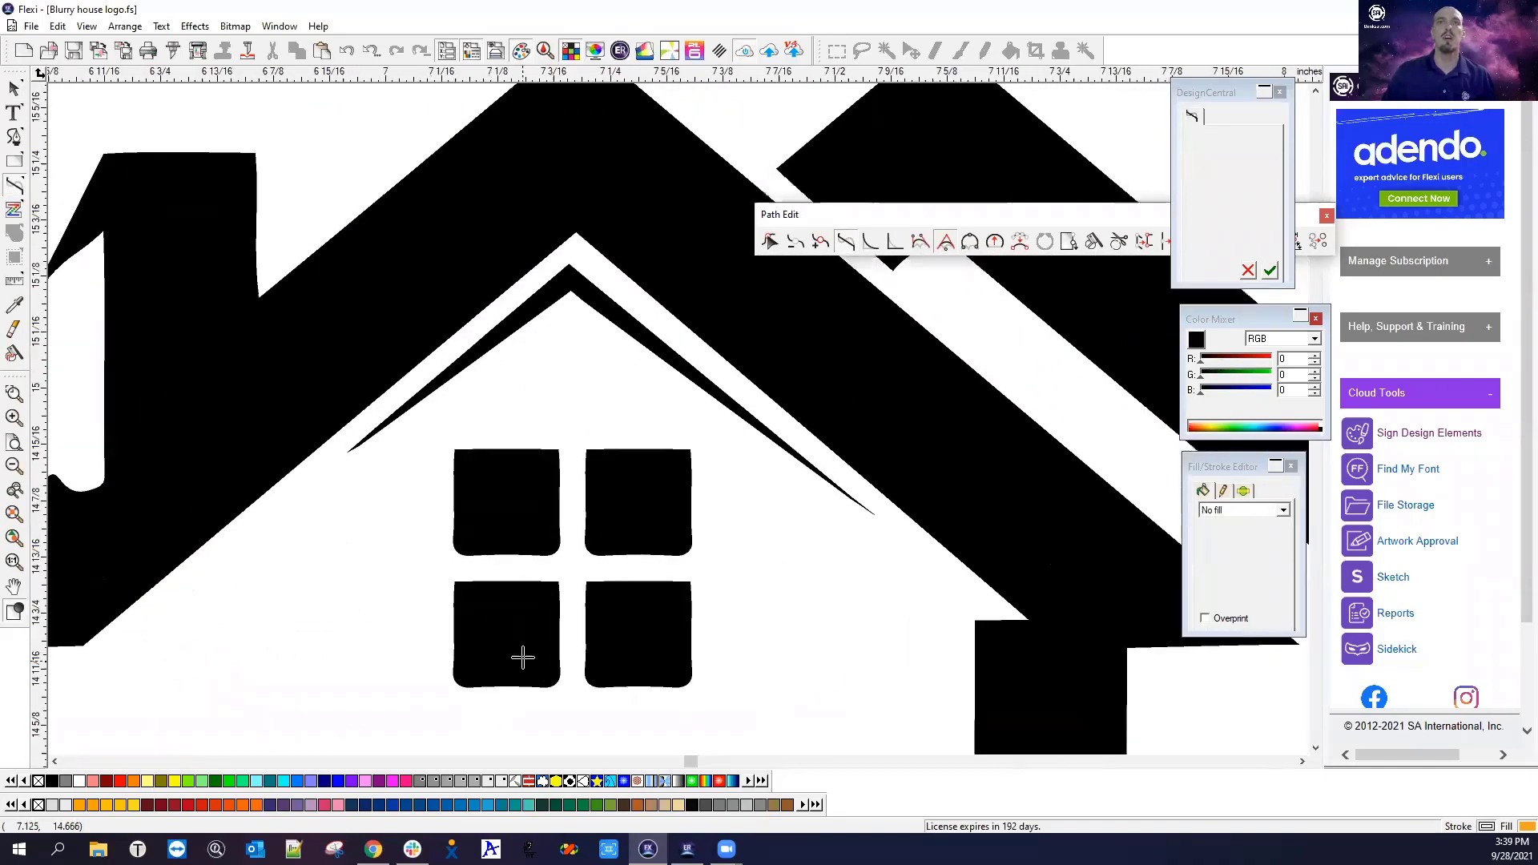
left_click(15, 88)
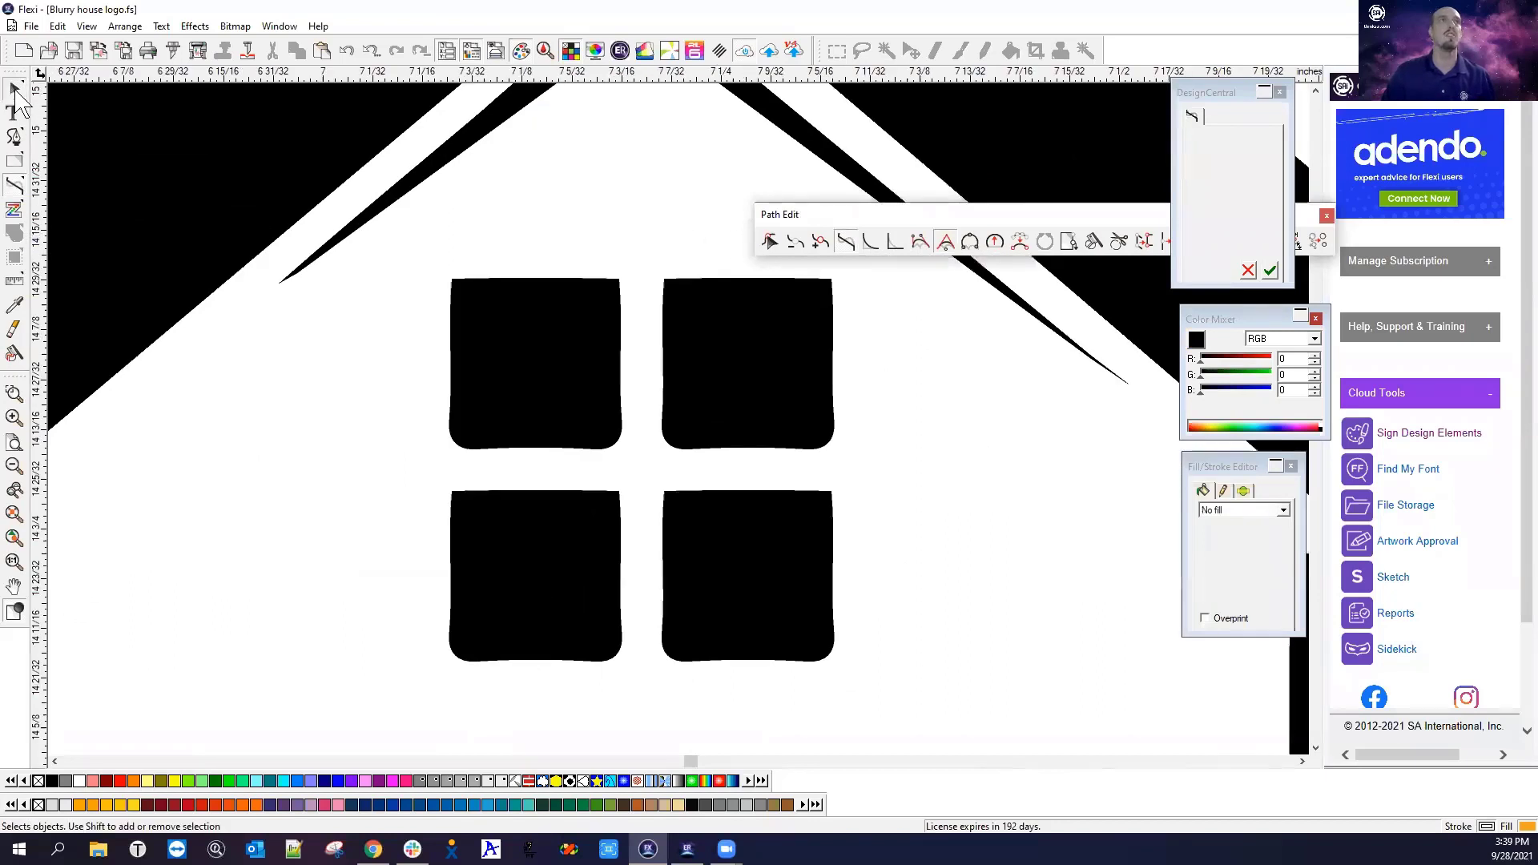
left_click(14, 161)
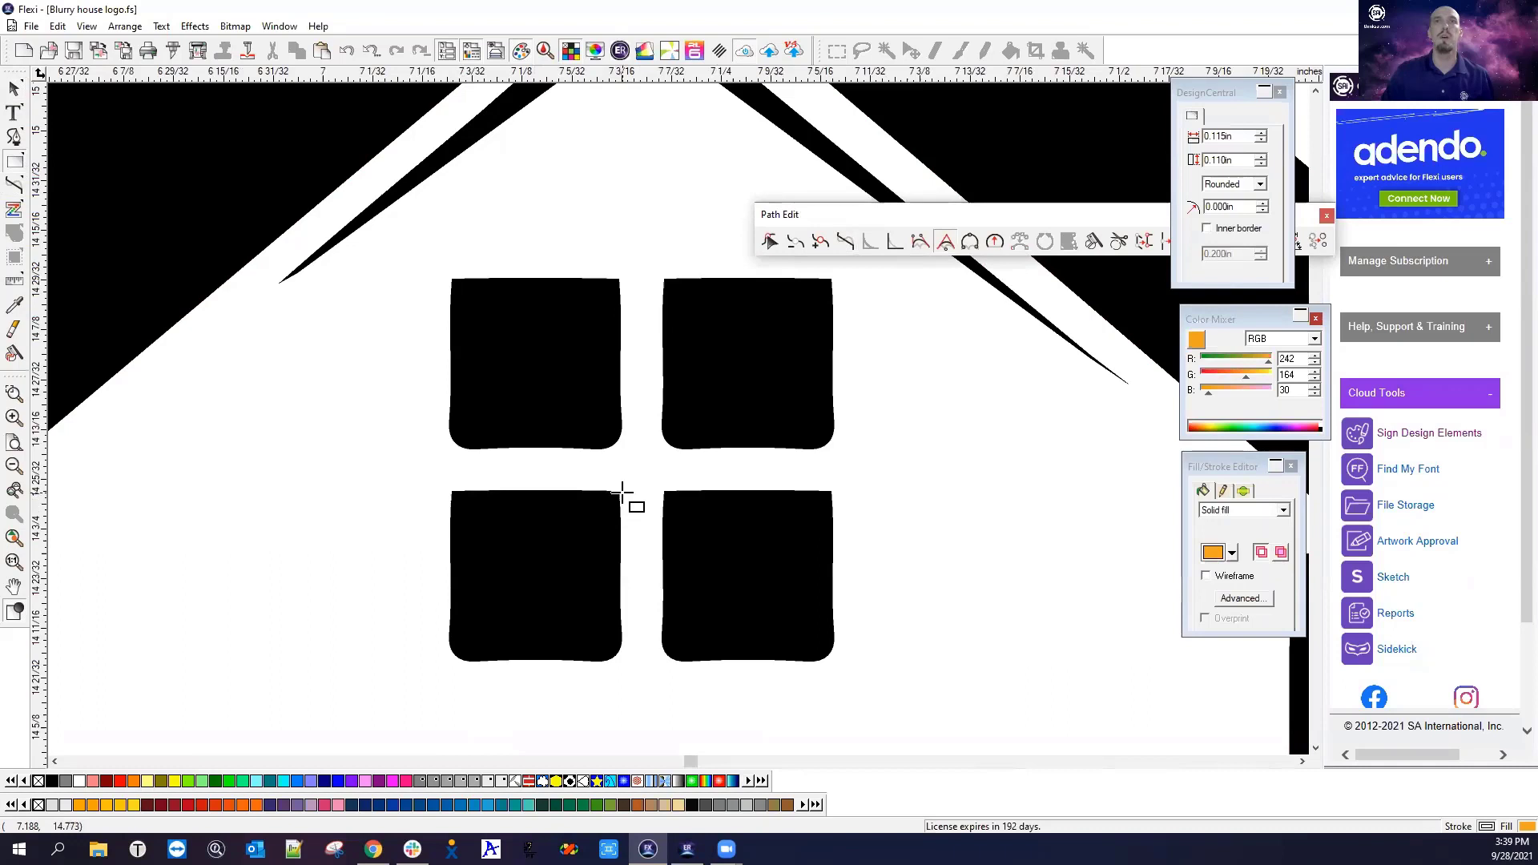
left_click_drag(621, 491, 448, 659)
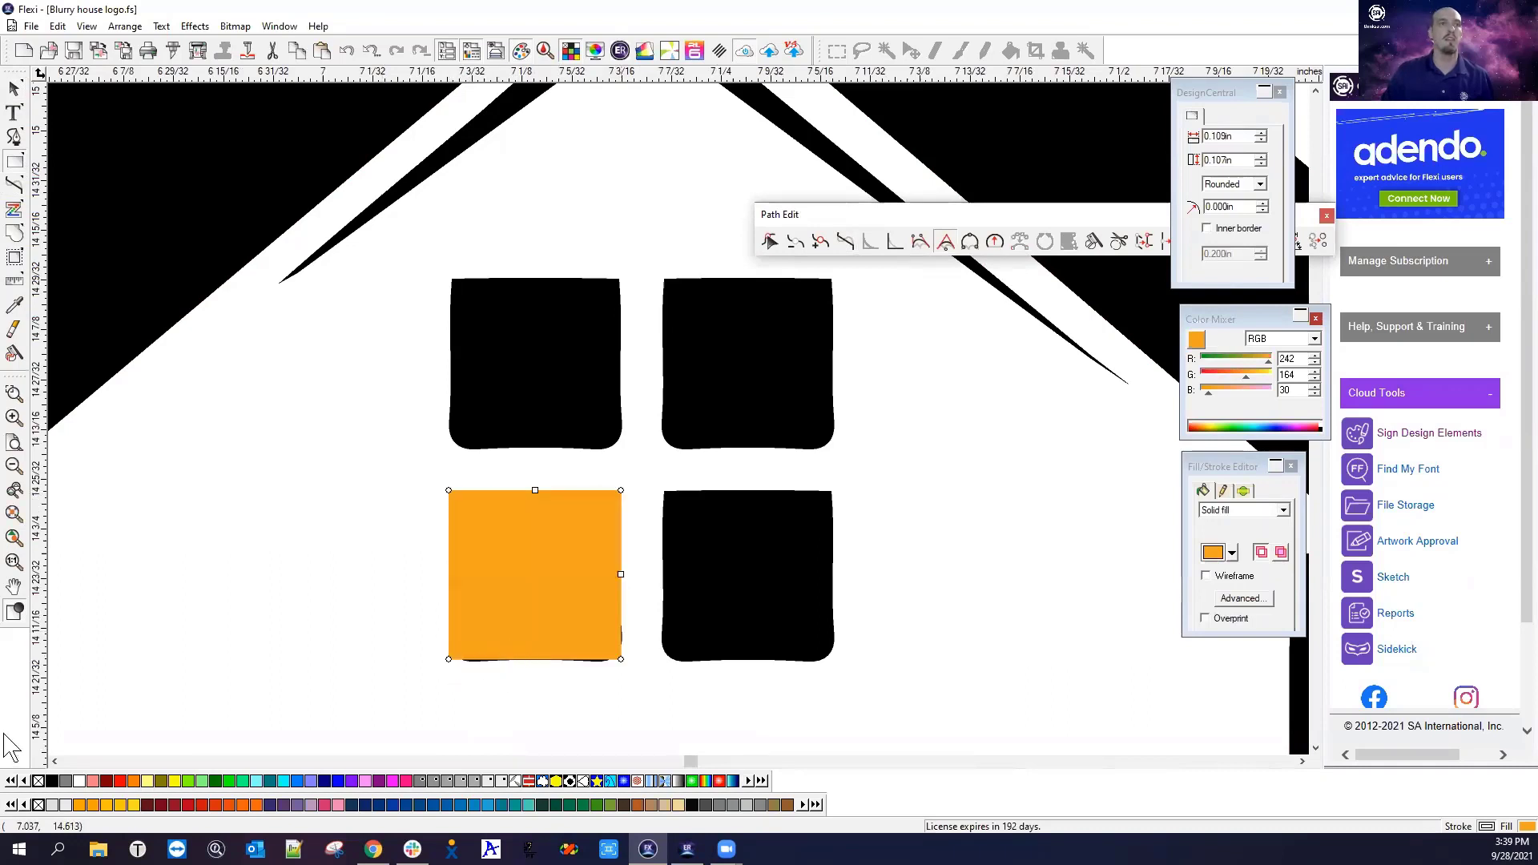
right_click(358, 573)
left_click(403, 582)
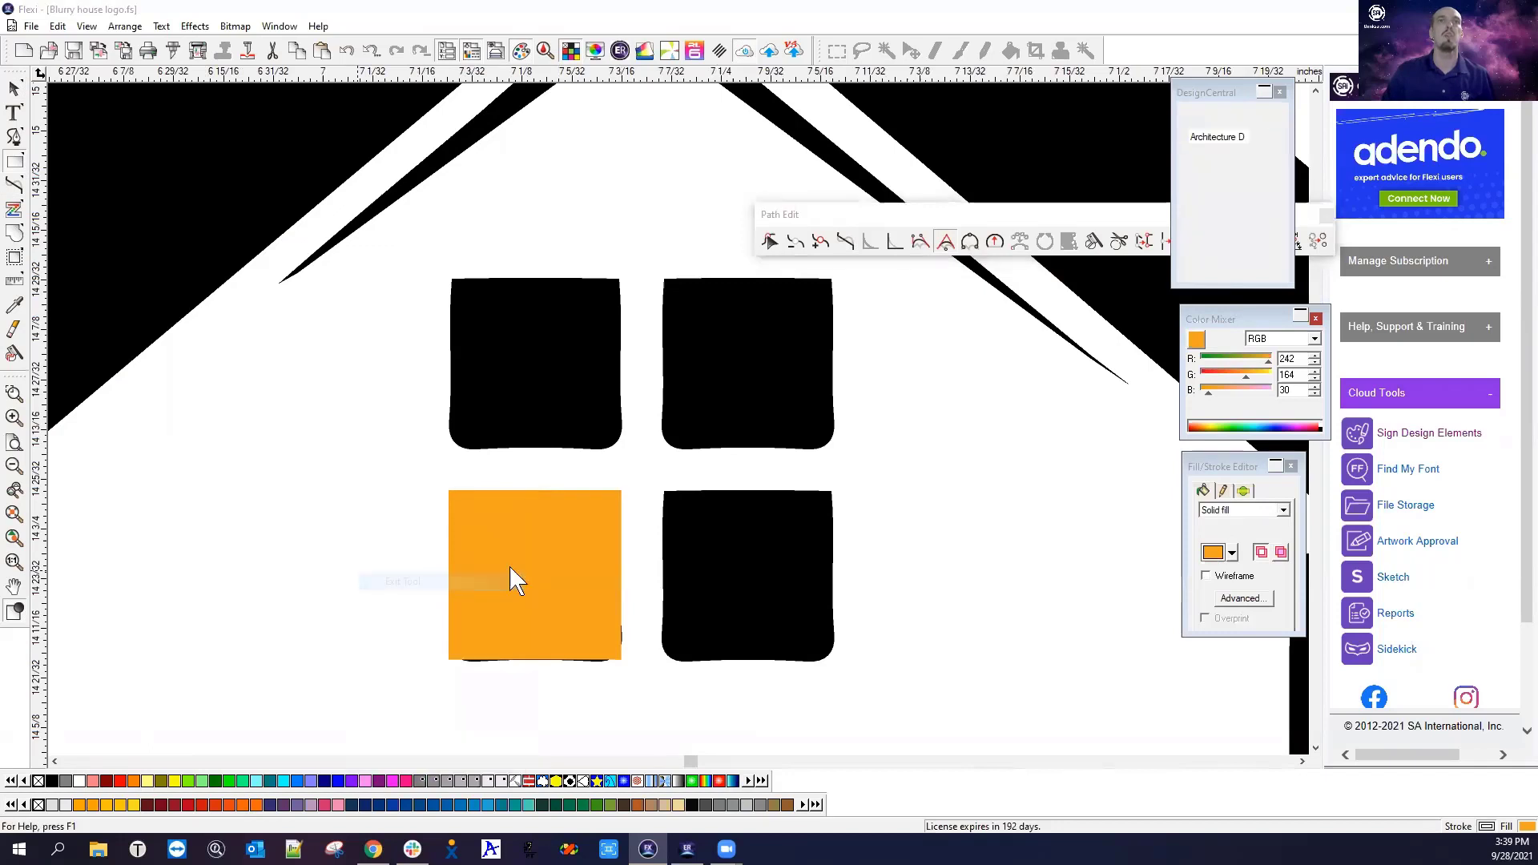
Step and repeat the orange rectangle into a 2 by 2 grid with 0.03 in horizontal and vertical spacing
left_click(236, 27)
mouse_move(125, 26)
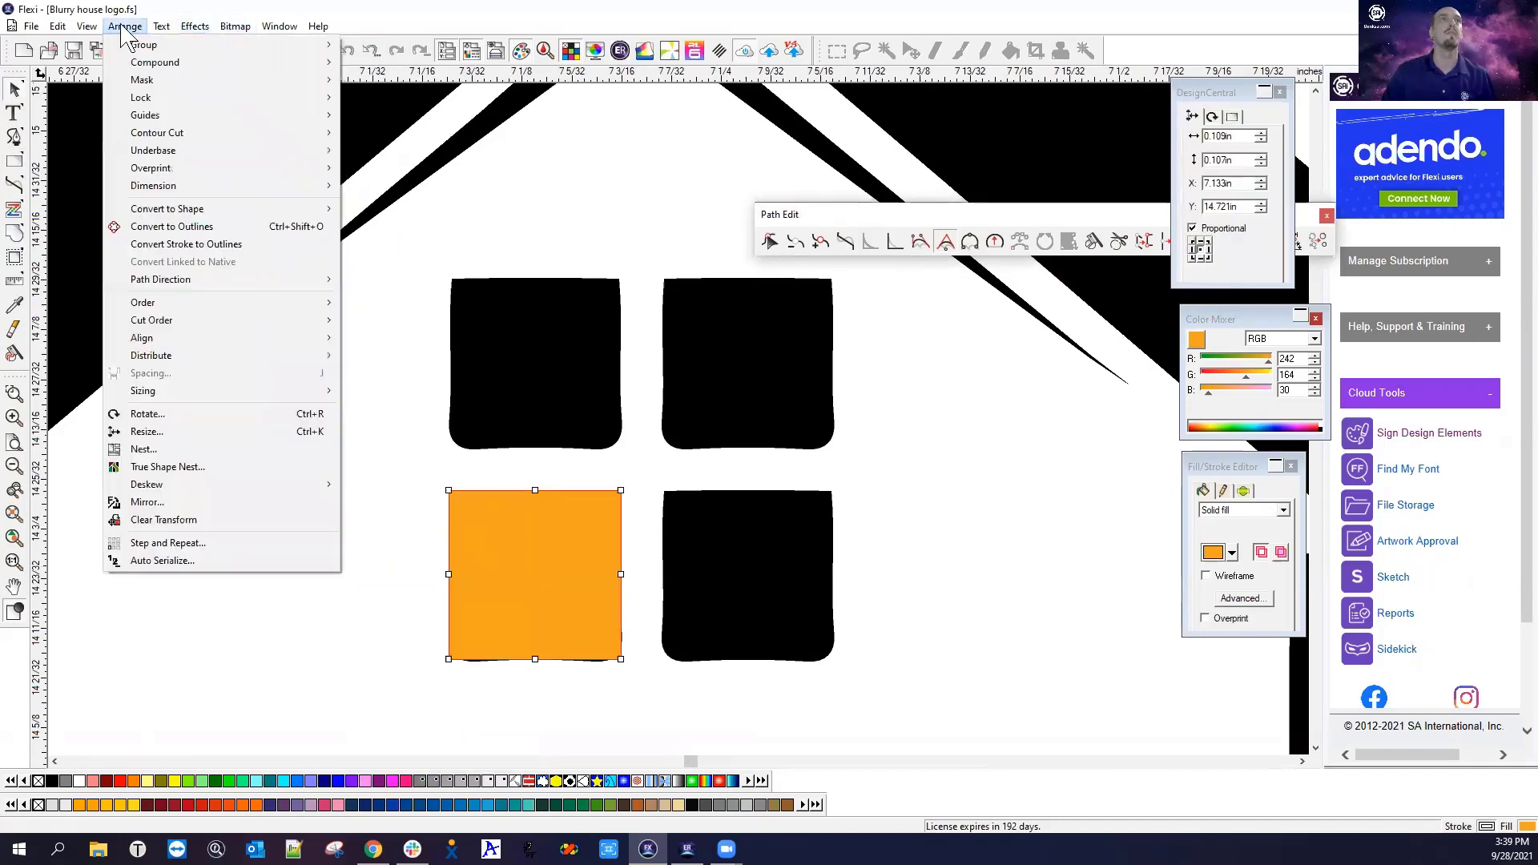
left_click(189, 543)
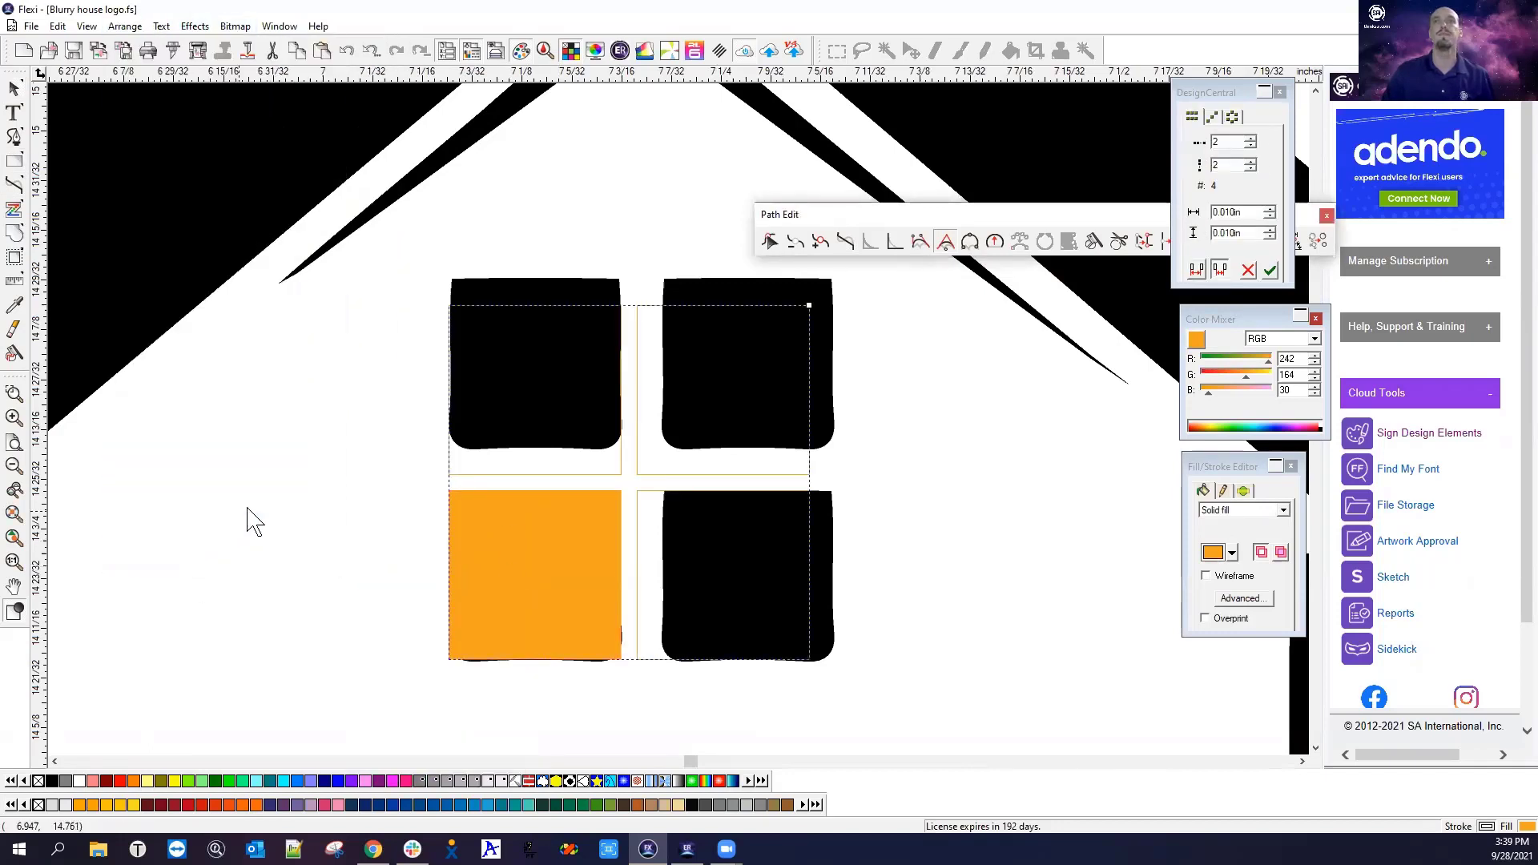
left_click(1270, 210)
left_click(1270, 216)
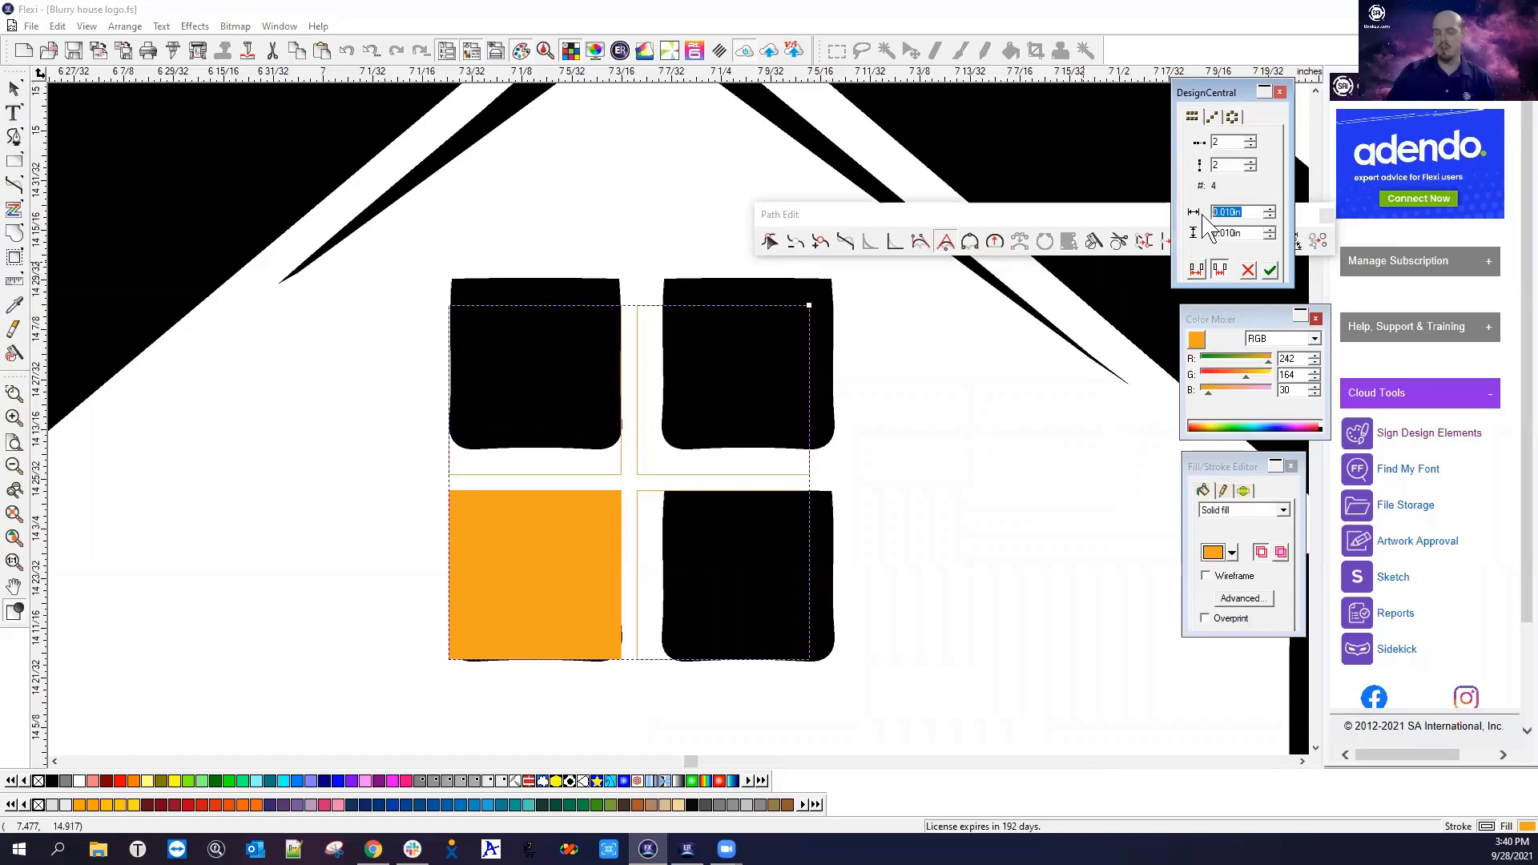
key("BackSpace")
type(".03")
key("Tab")
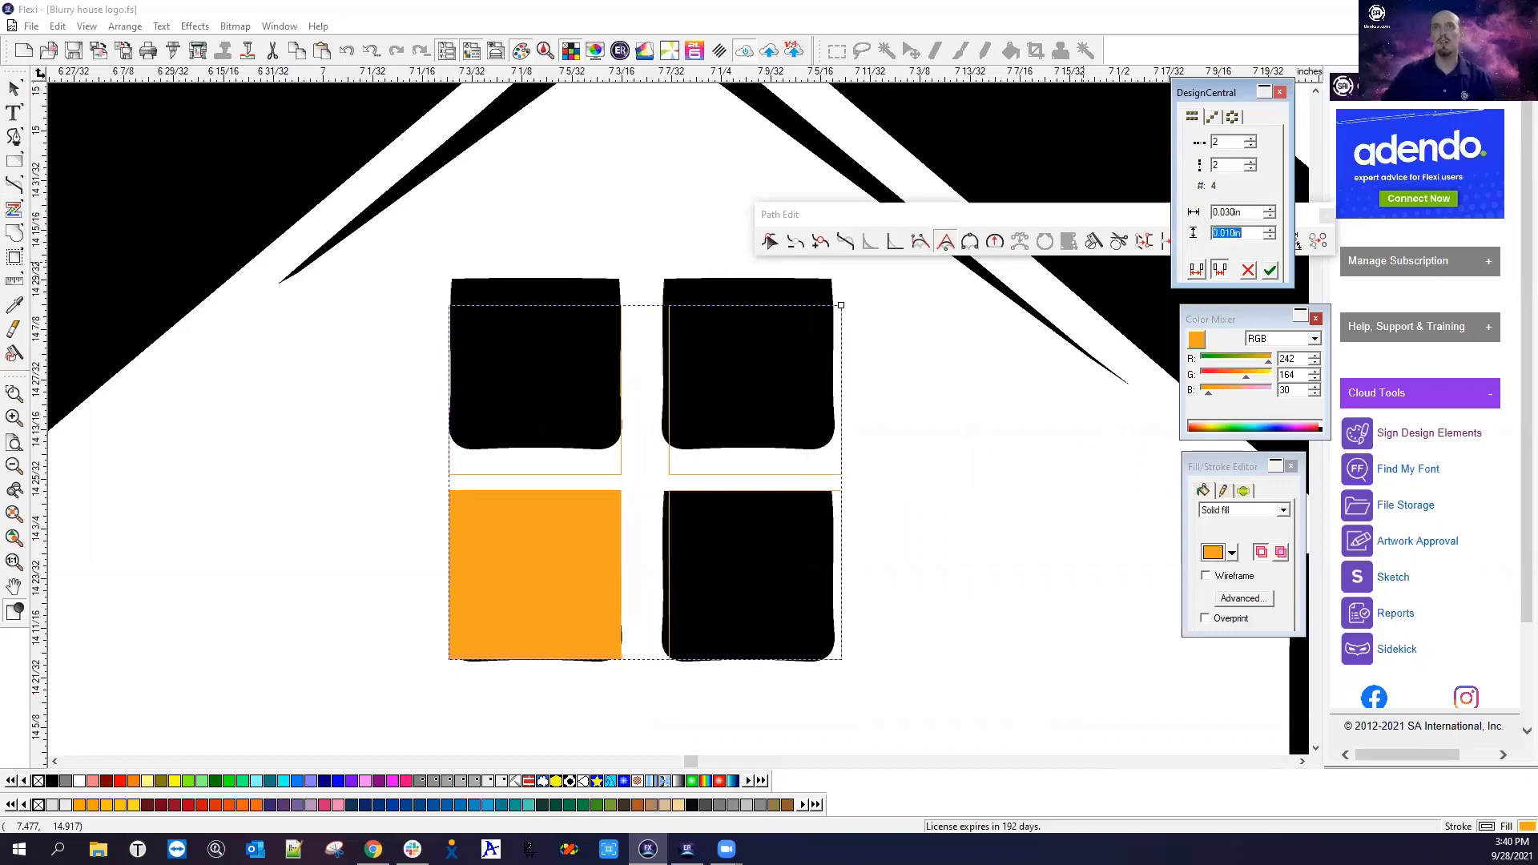
type(".03")
key("Tab")
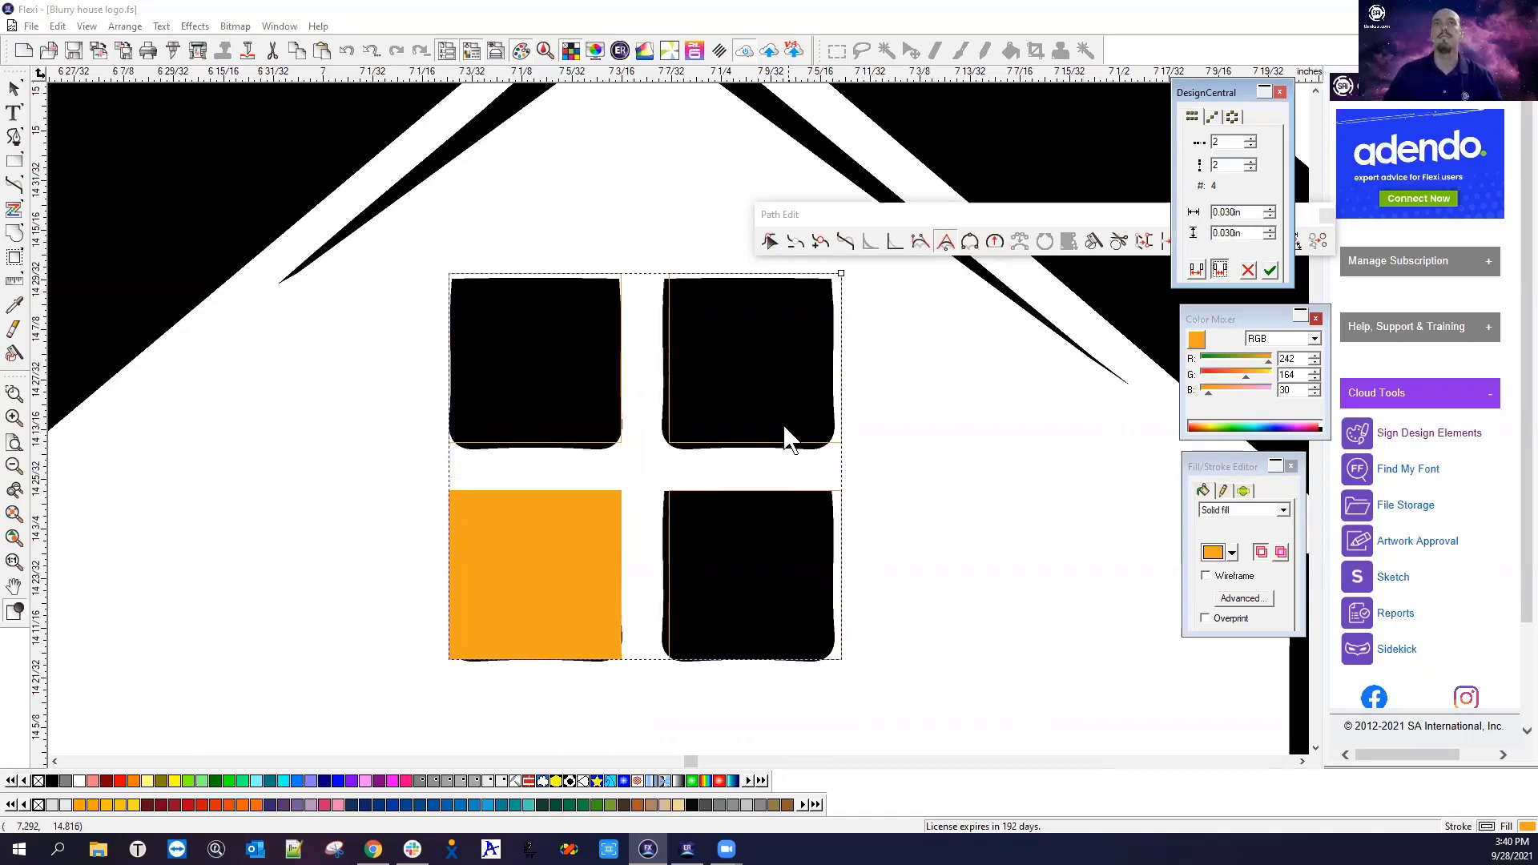
left_click(1271, 271)
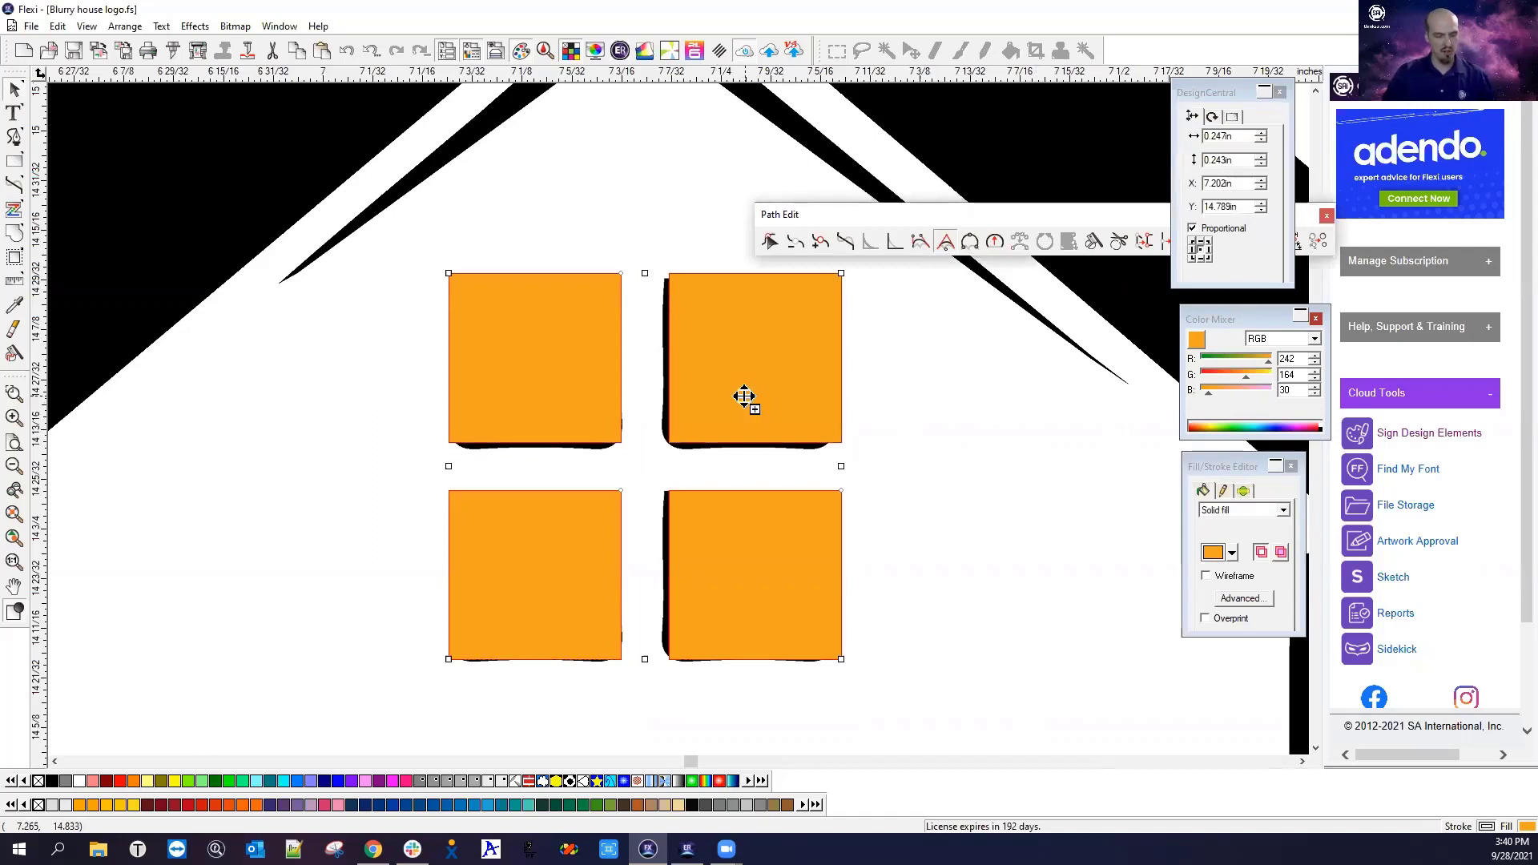
Replace the four traced black window panes with the orange rectangles by moving the grid aside, deleting the old panes and moving the grid back
left_click_drag(756, 398, 368, 627)
left_click_drag(539, 213, 769, 600)
key("Delete")
left_click_drag(389, 643, 746, 427)
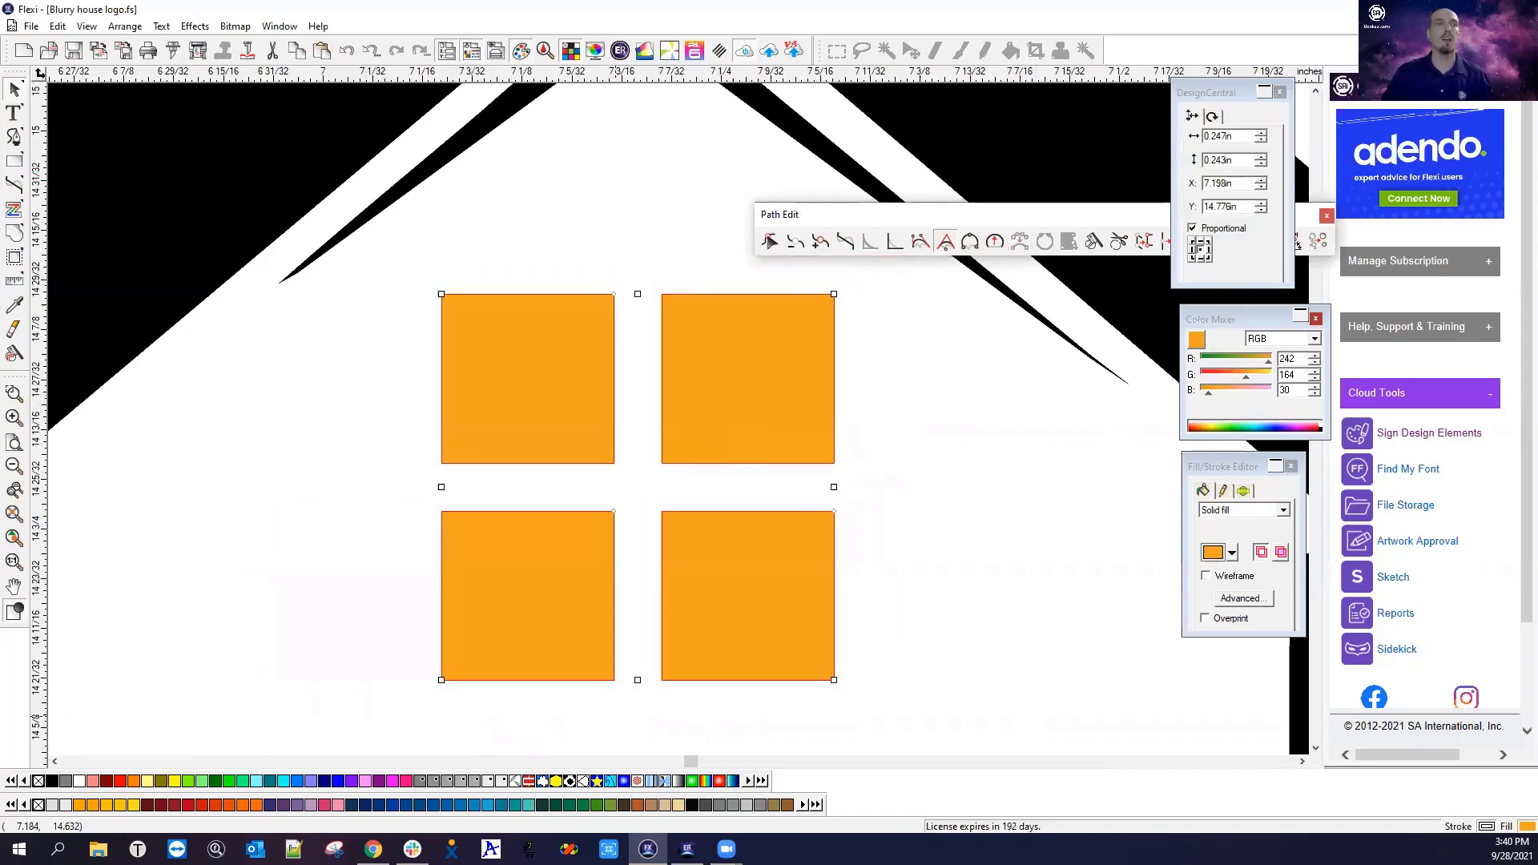
Fill the four orange window panes with black and deselect them
left_click(52, 780)
left_click(264, 530)
scroll(266, 531, "down", 10)
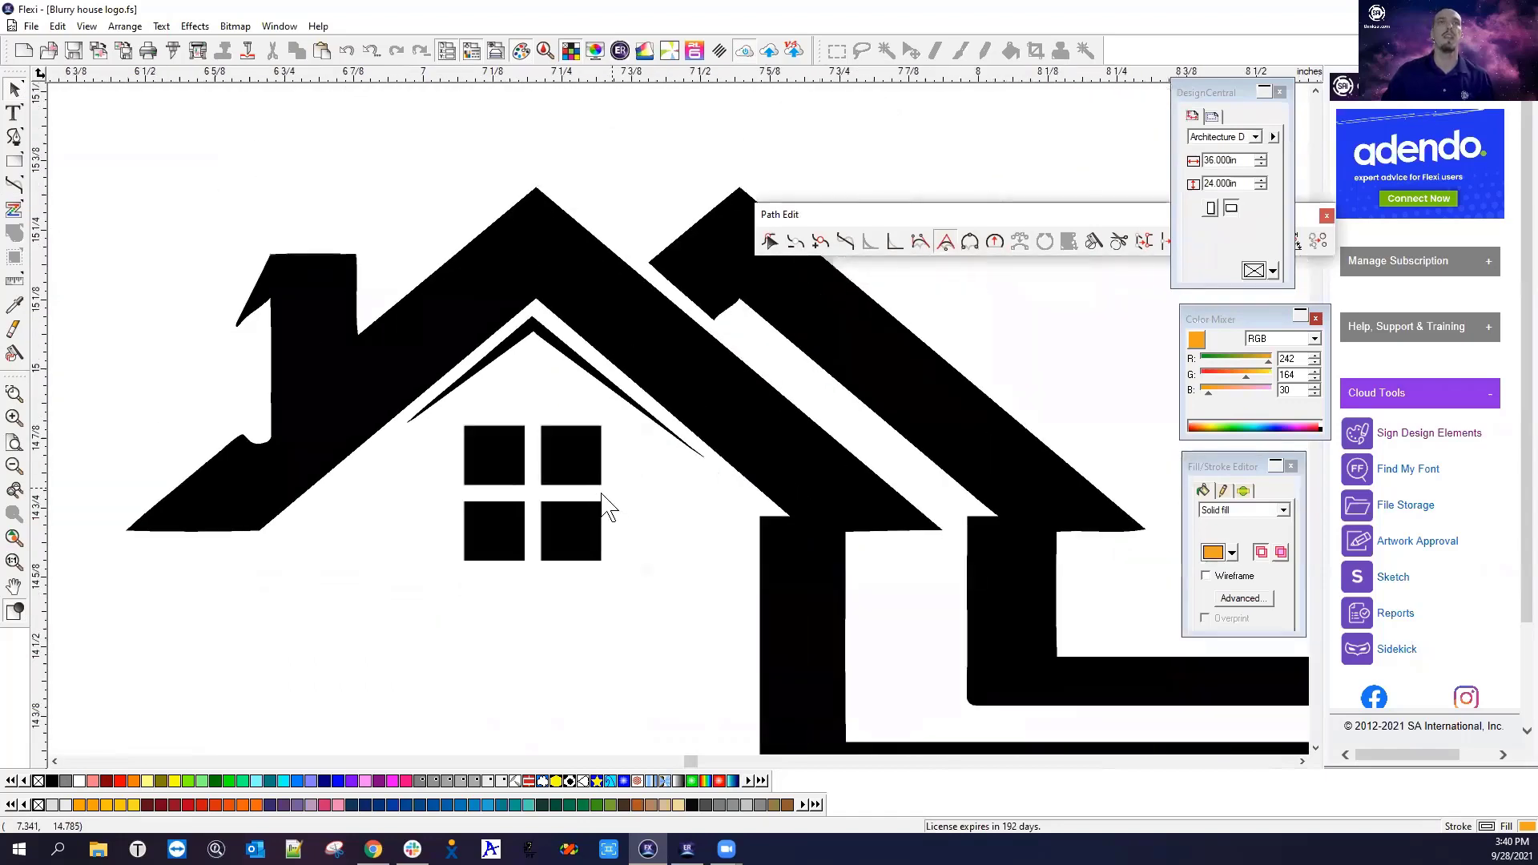
Sharpen the rounded tip of the chimney's left-hand overhang into a pointed corner where its two edges meet
scroll(137, 477, "up", 2)
scroll(377, 143, "up", 5)
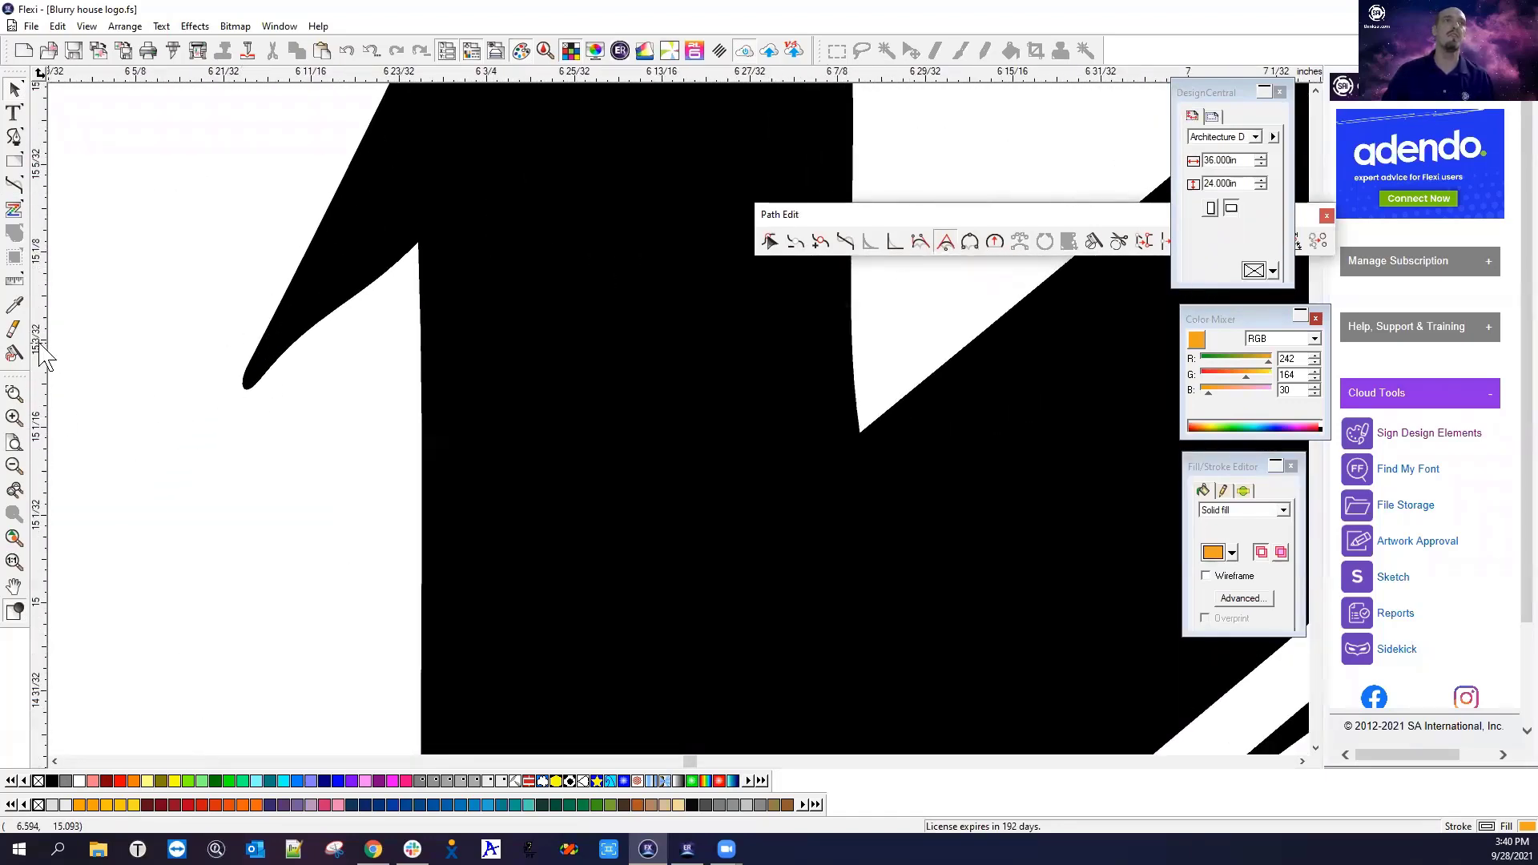
left_click(894, 240)
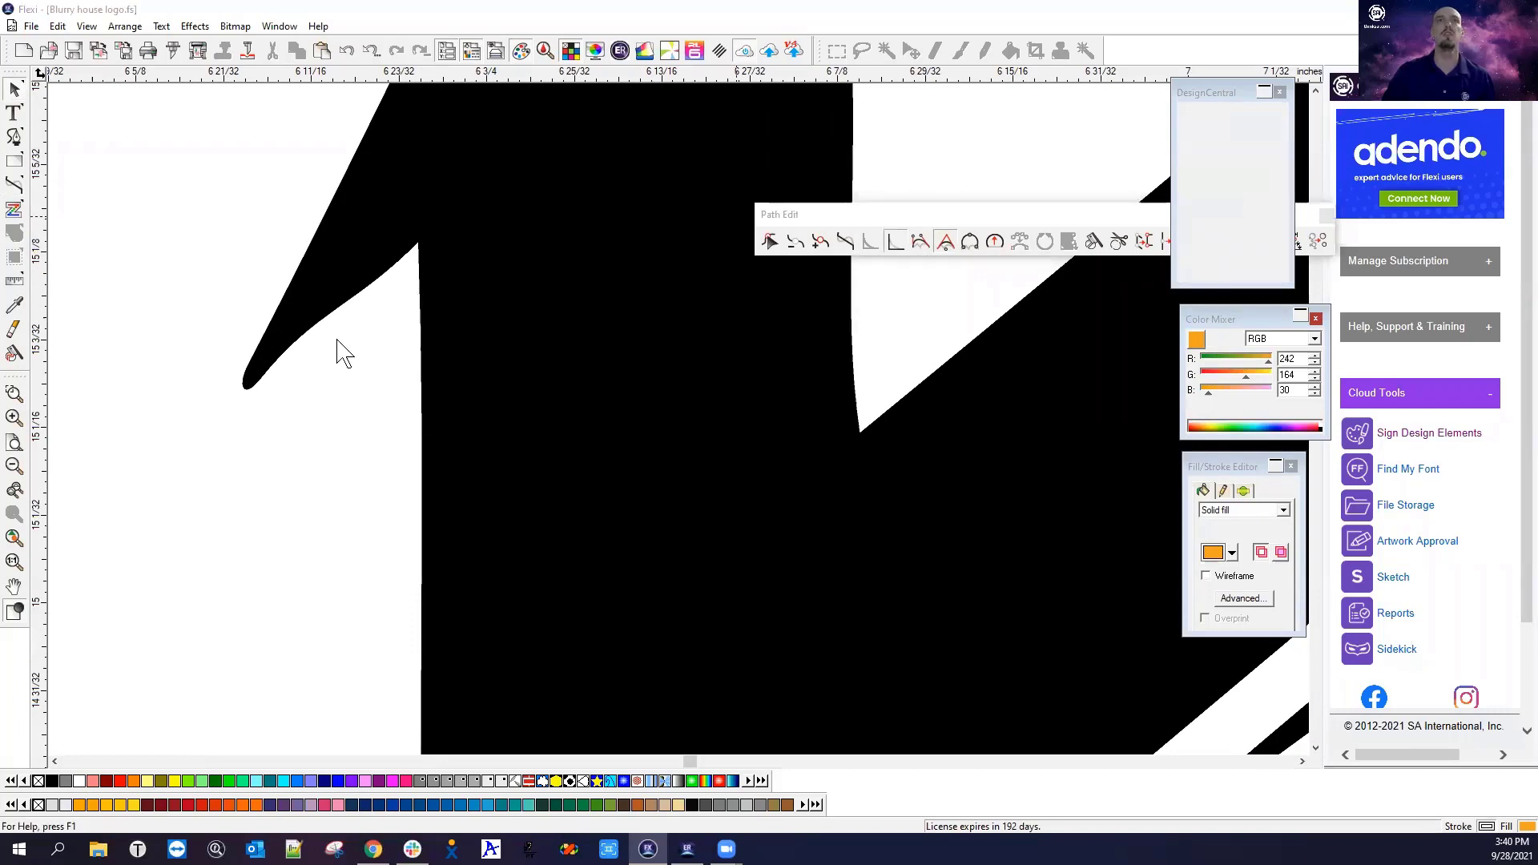
left_click(269, 325)
left_click(288, 346)
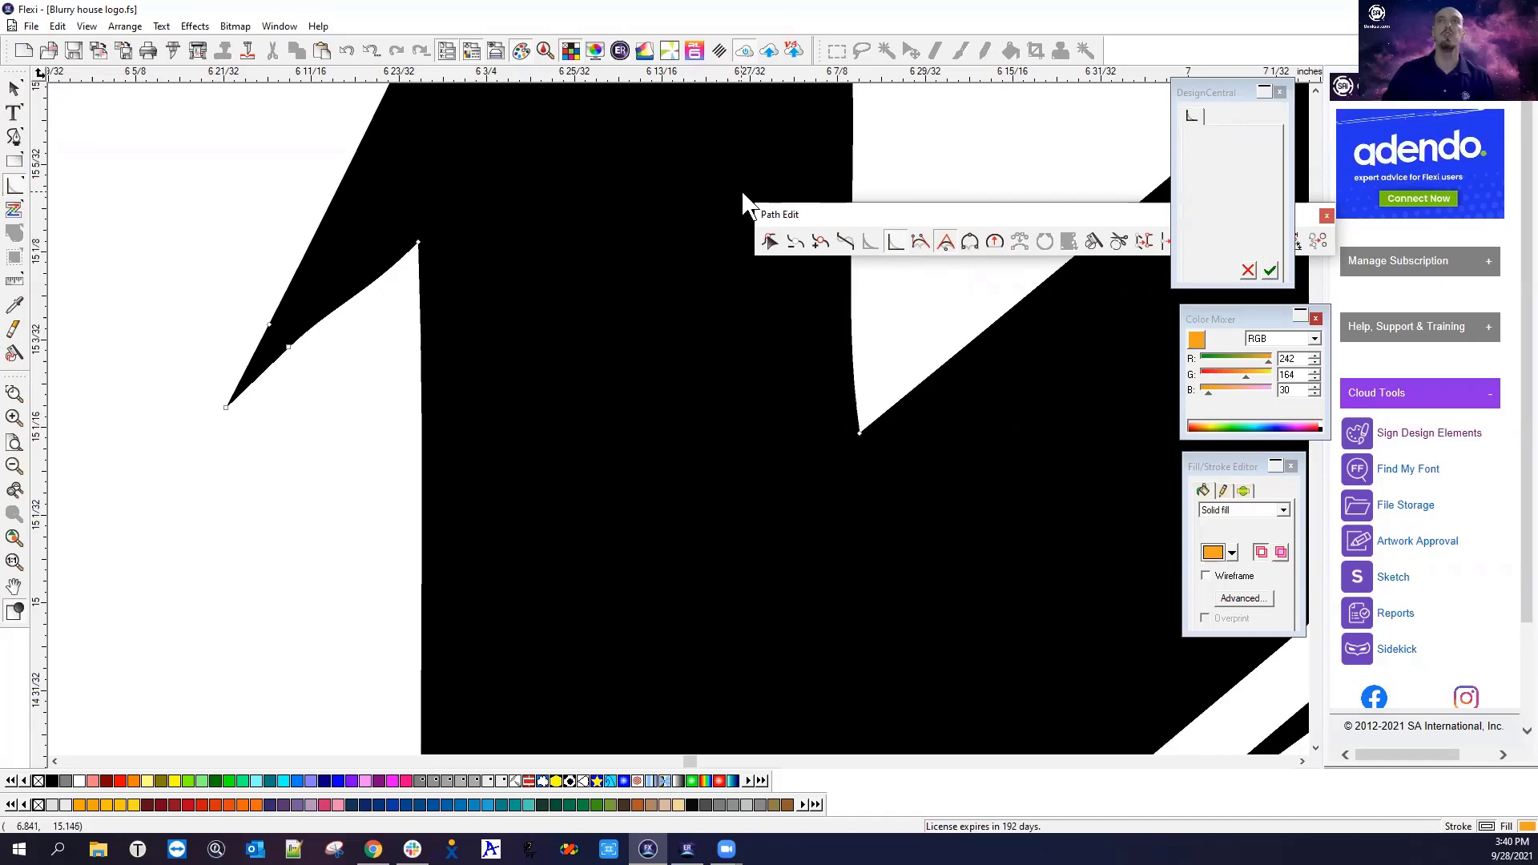
Straighten the underside of the chimney overhang between its pointed tip and the inner corner at the chimney wall
left_click(841, 242)
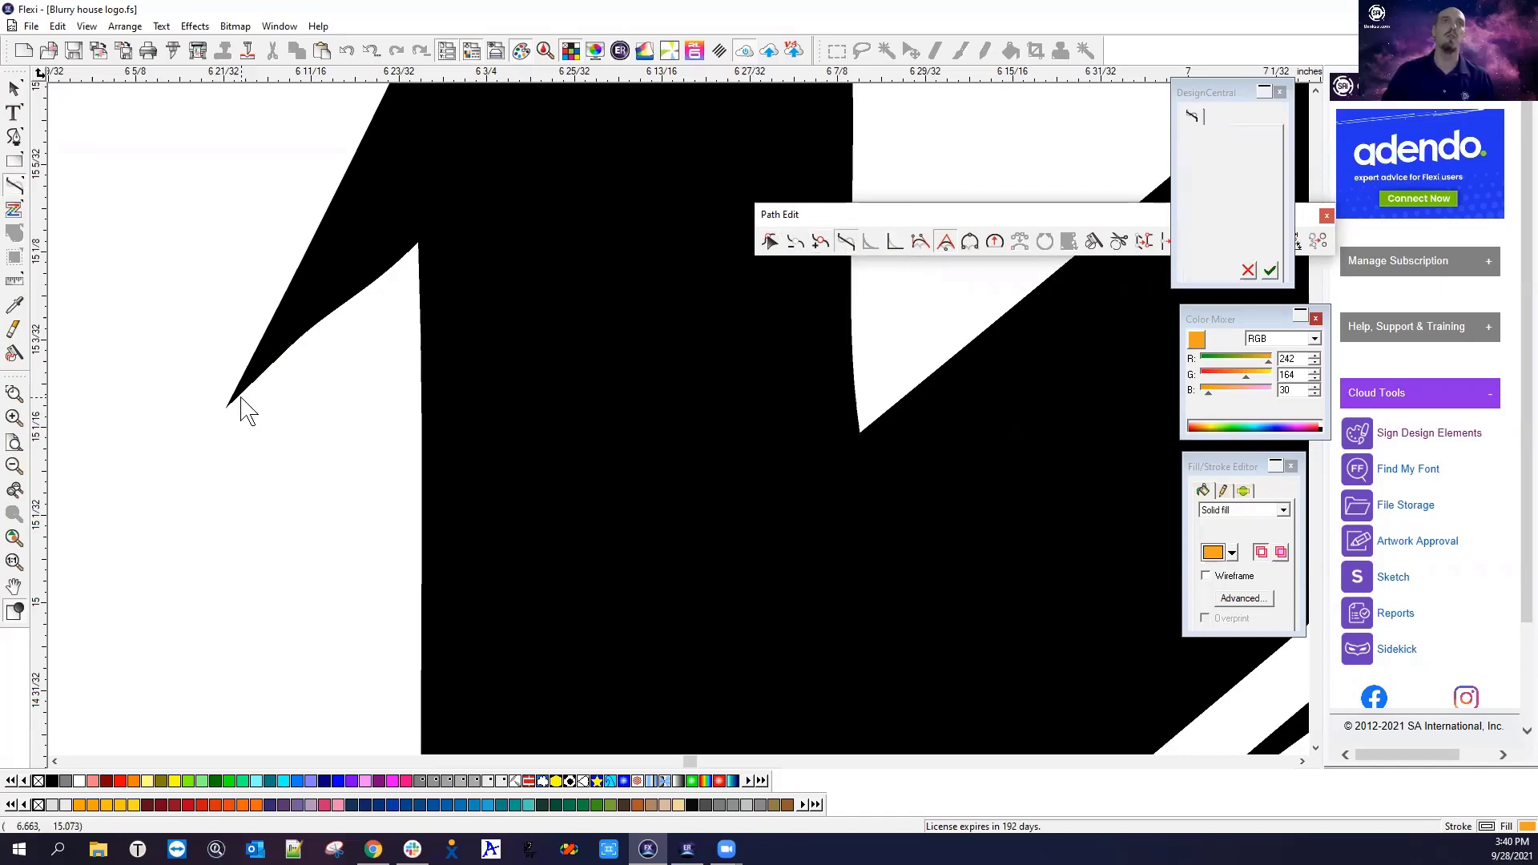
left_click(414, 242)
scroll(320, 440, "down", 2)
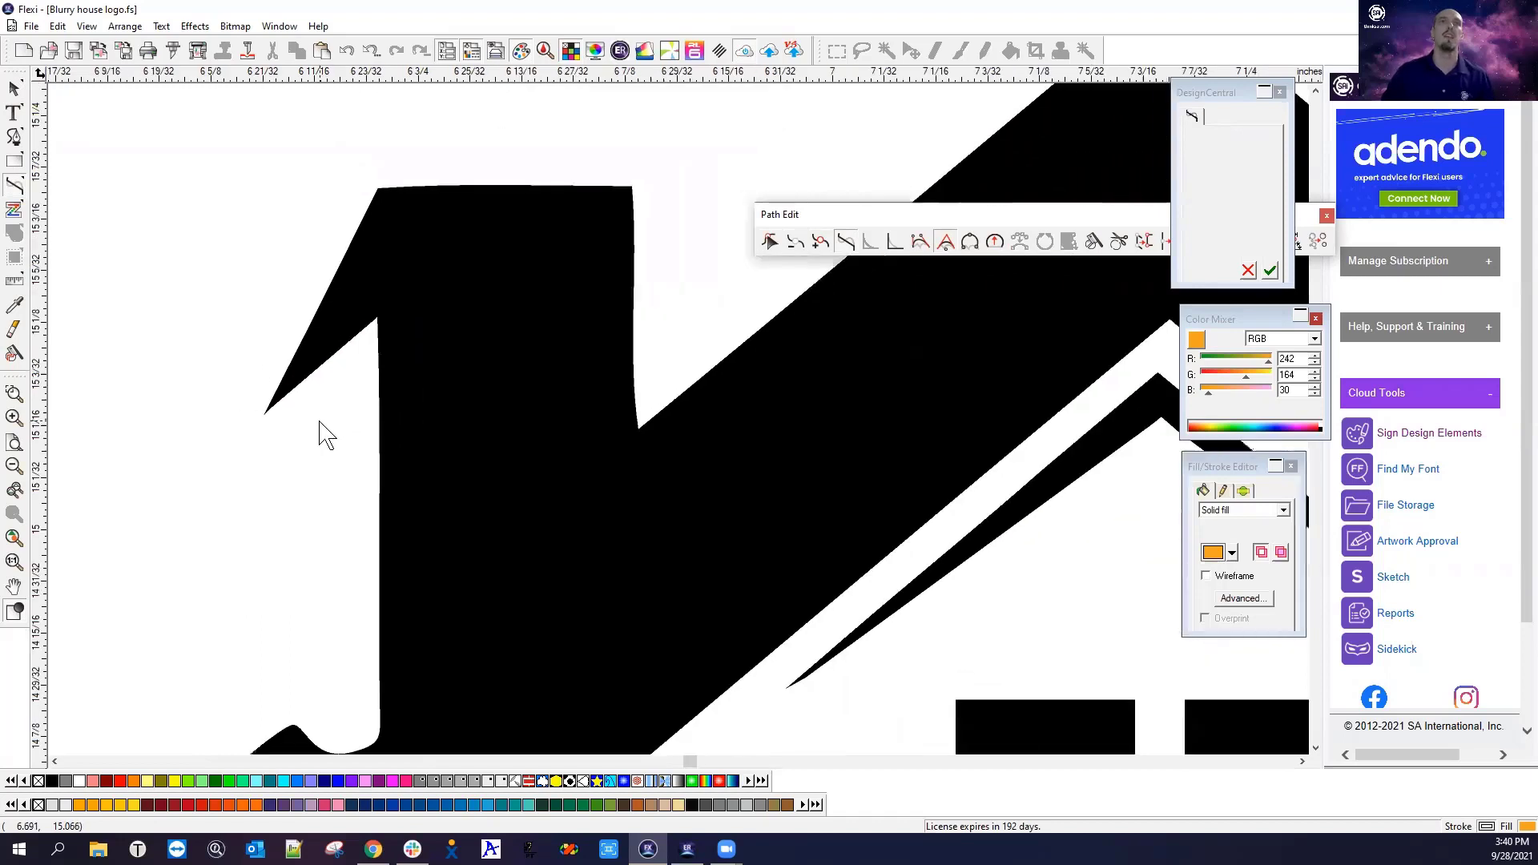
scroll(257, 681, "down", 1)
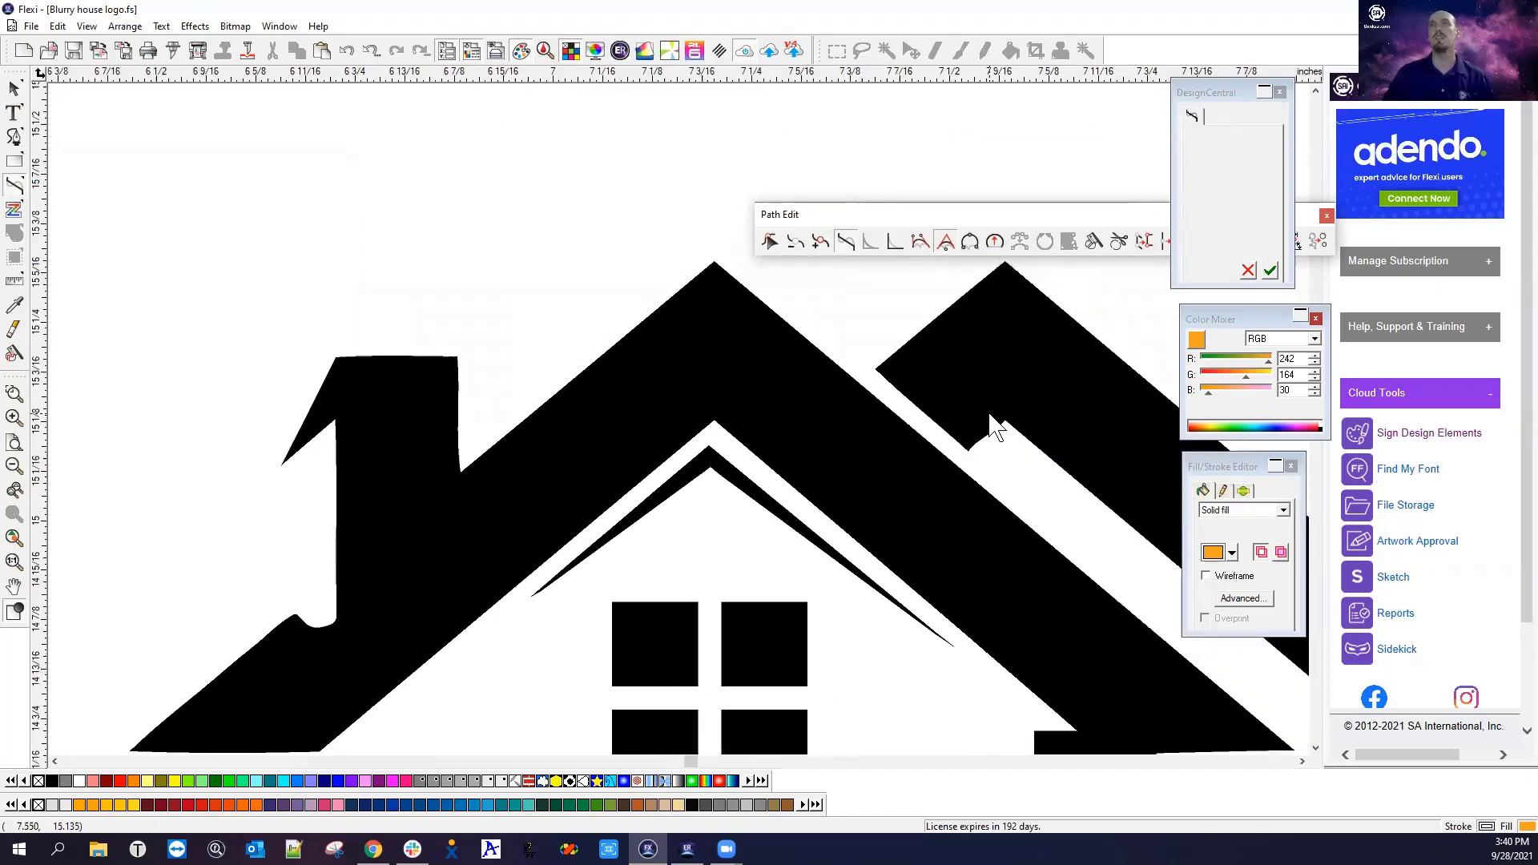
Show the Vectorize methods available for bitmaps
left_click(1013, 482)
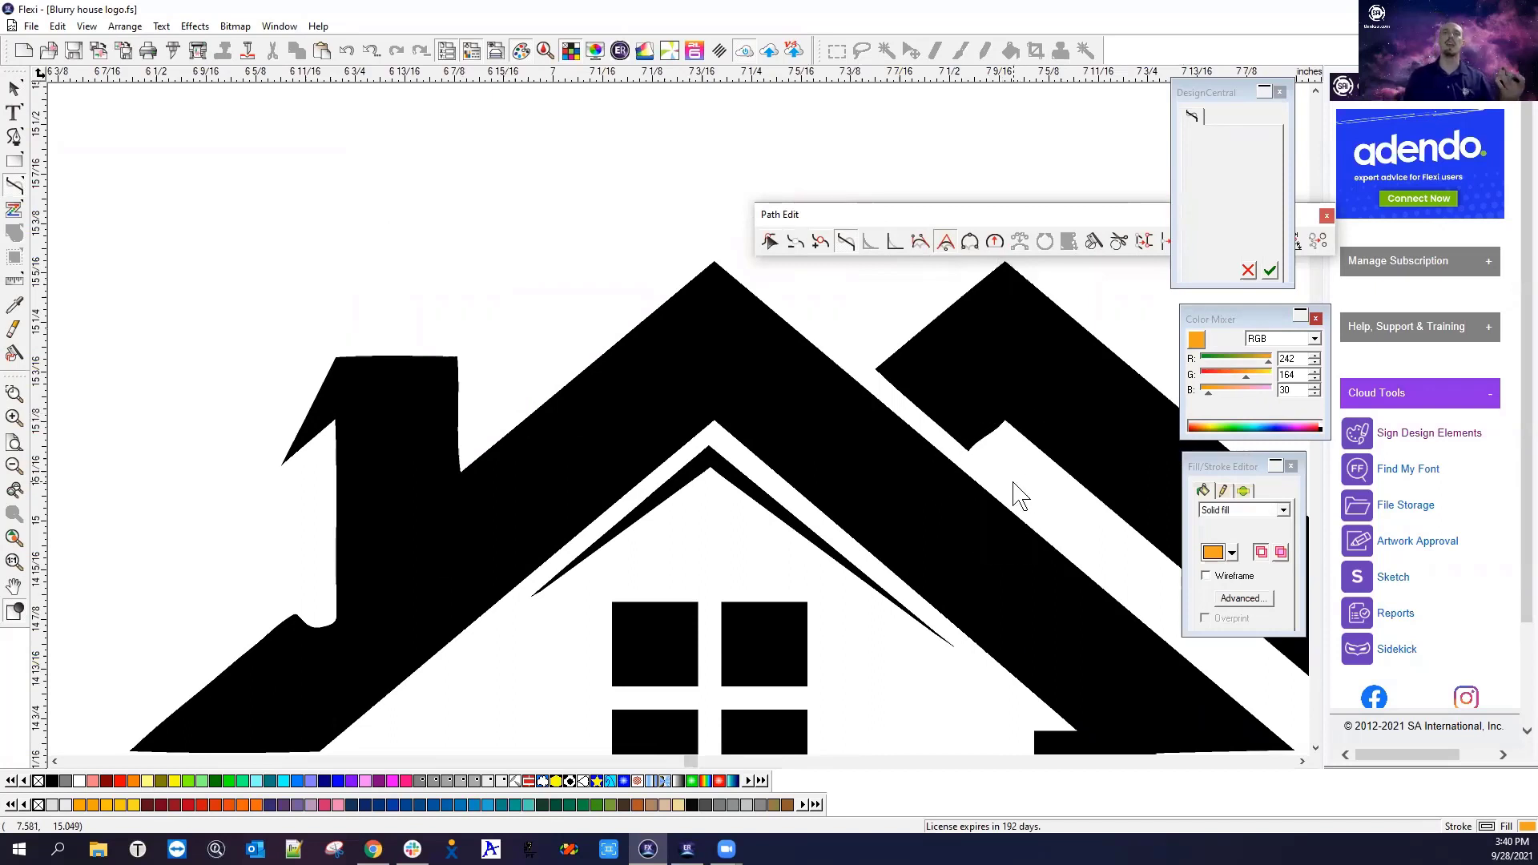
scroll(766, 550, "down", 3)
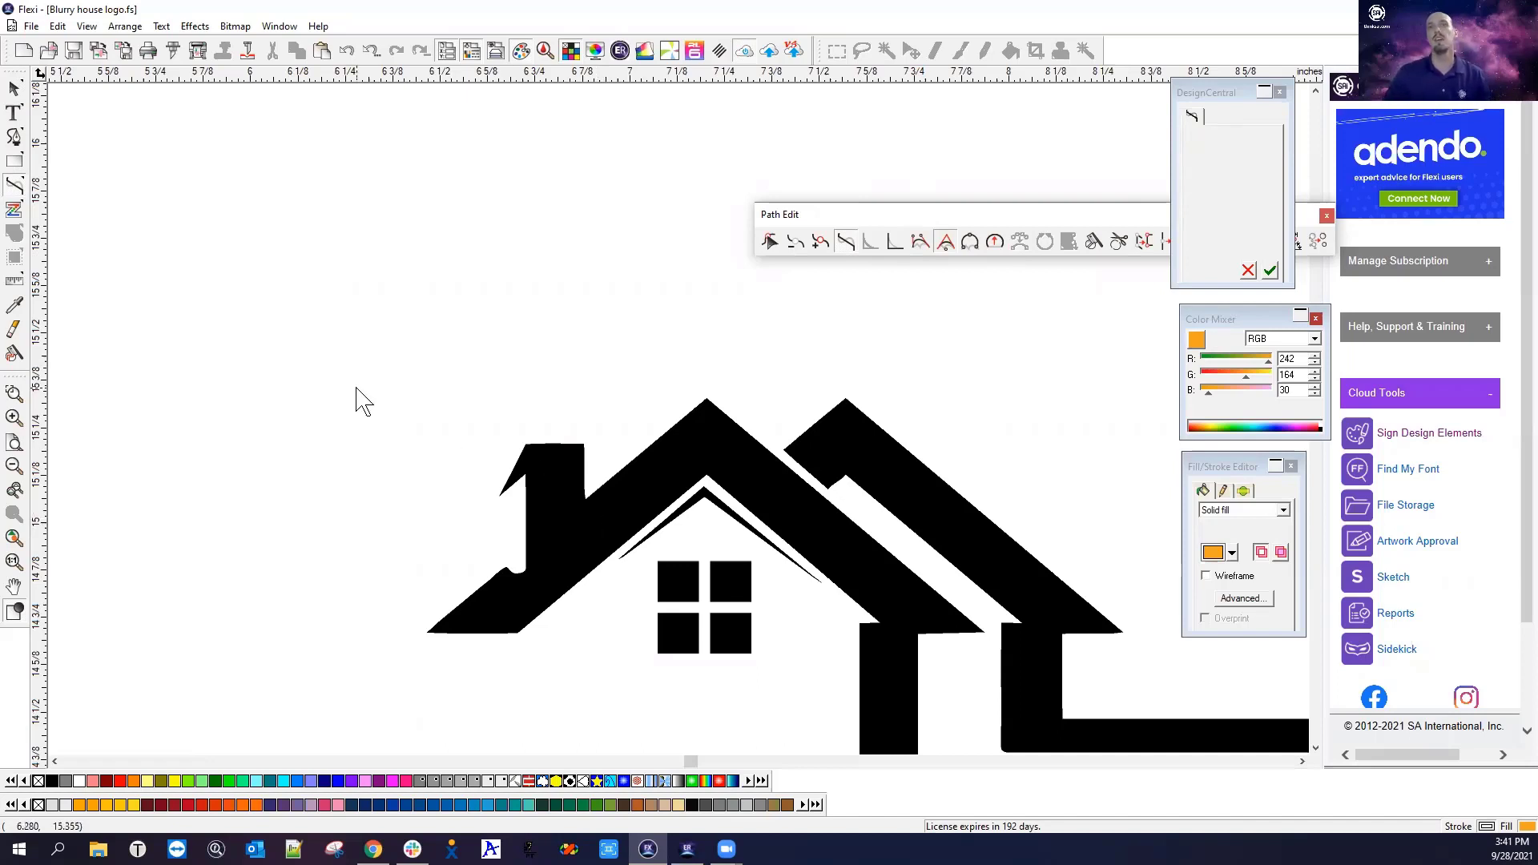
scroll(356, 400, "down", 8)
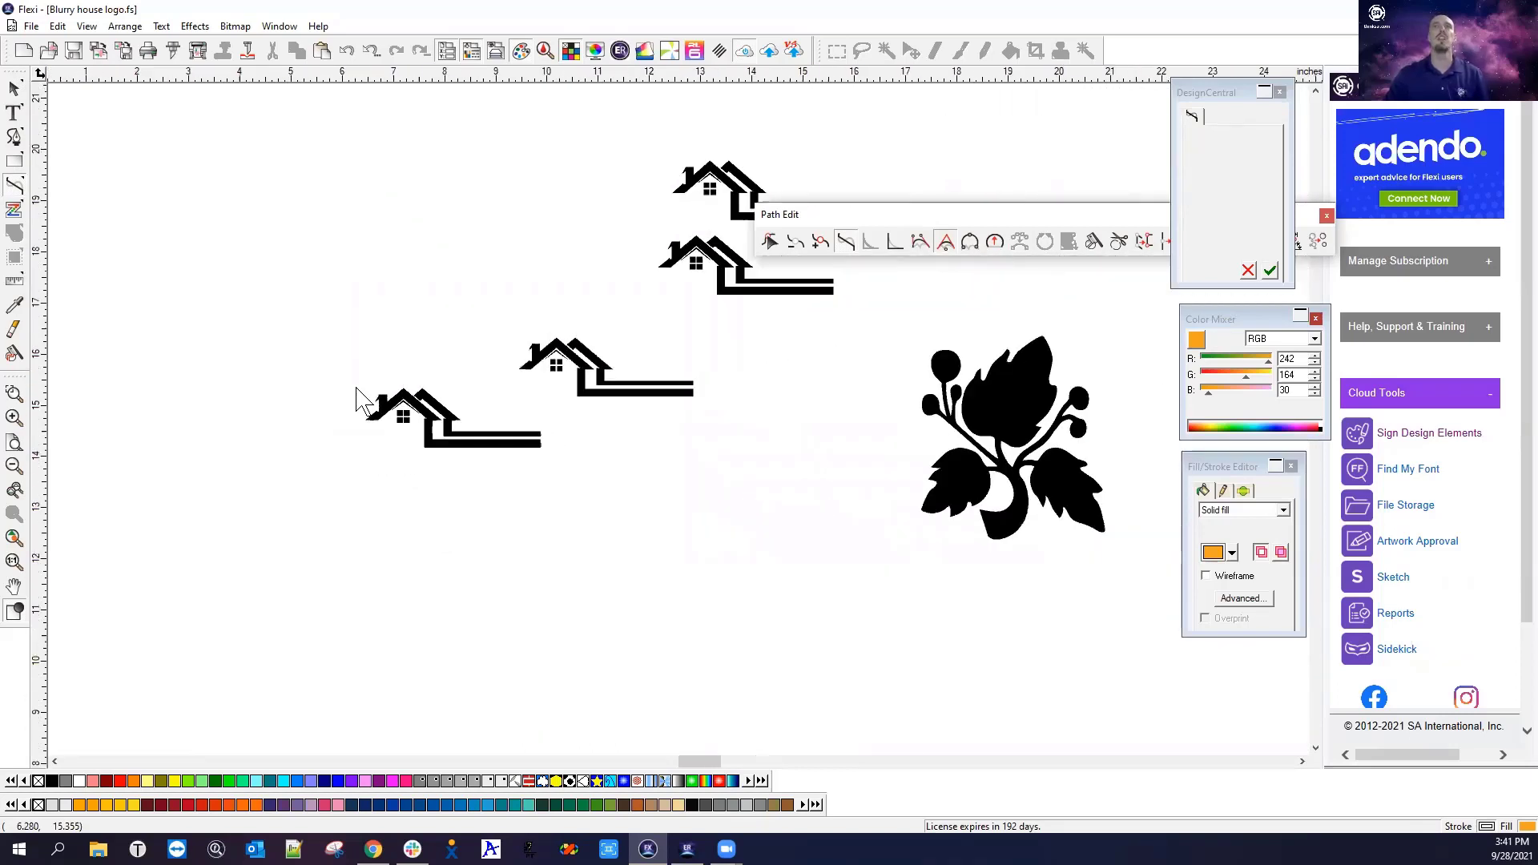
left_click(237, 29)
mouse_move(255, 170)
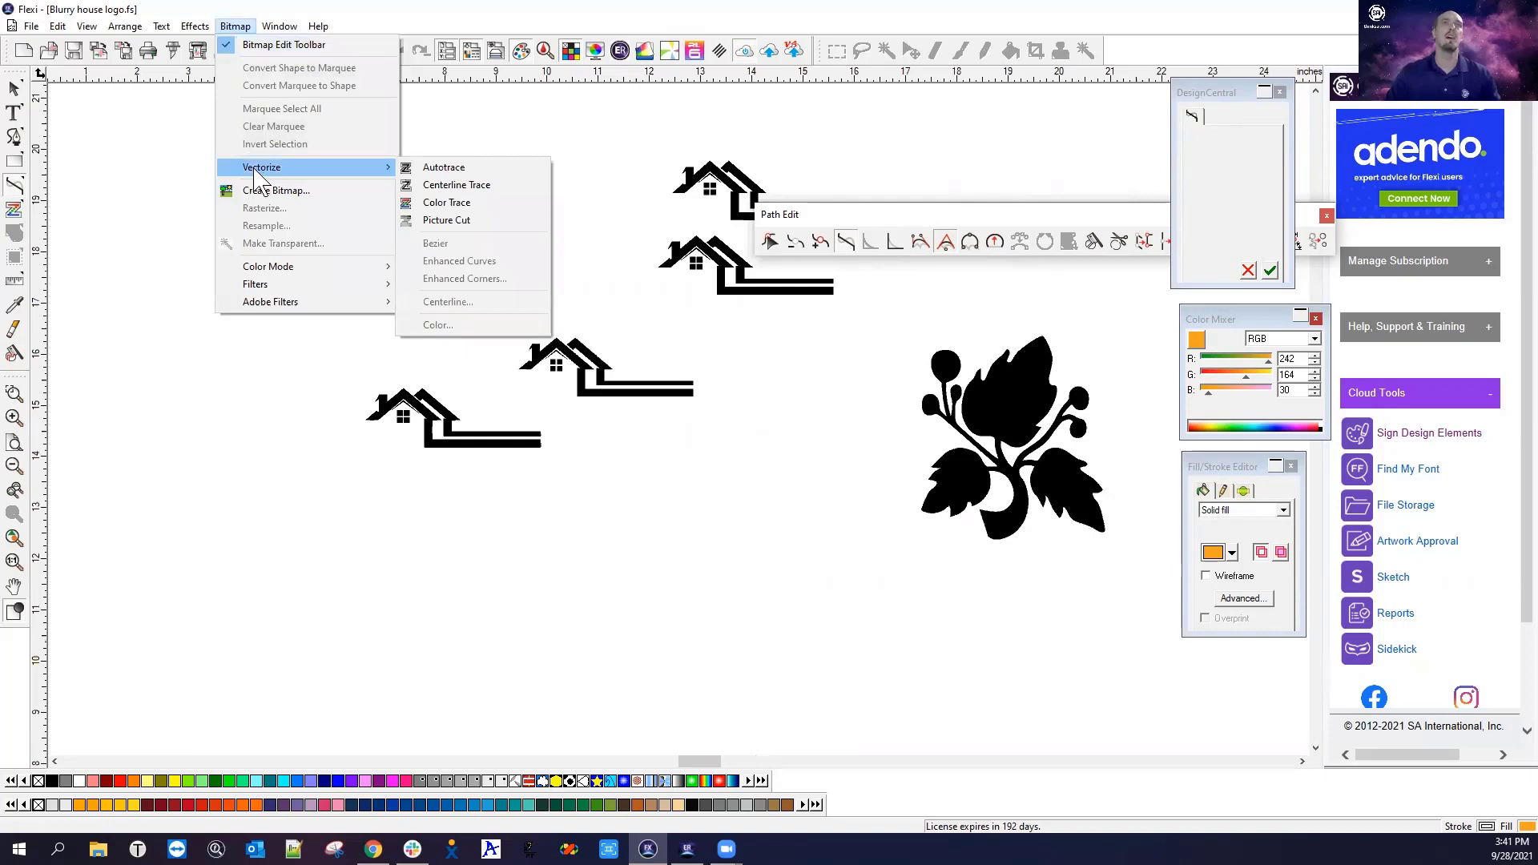